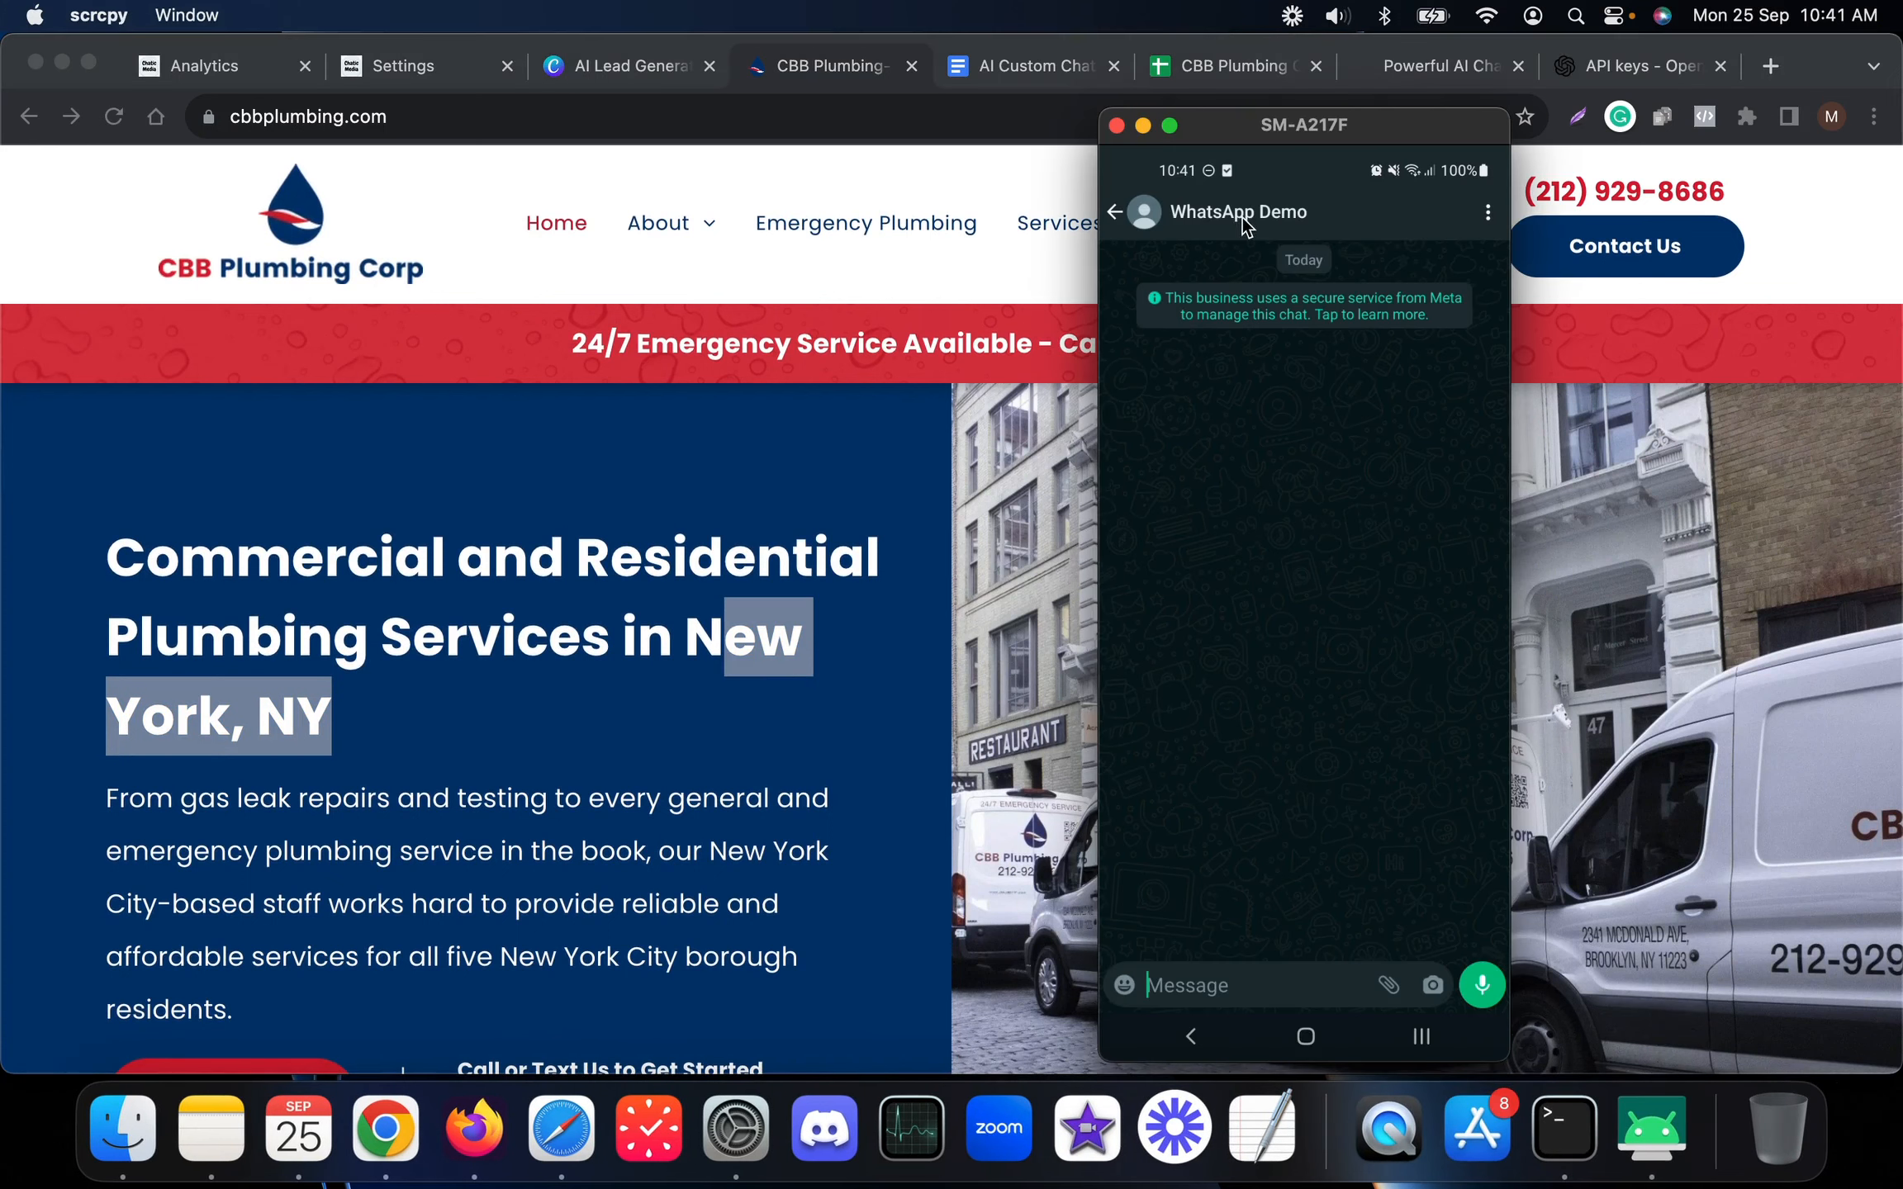
# Ask the bot 'Who are you?' and 'Do you offer services in New York?' in WhatsApp
pyautogui.write('Who ')
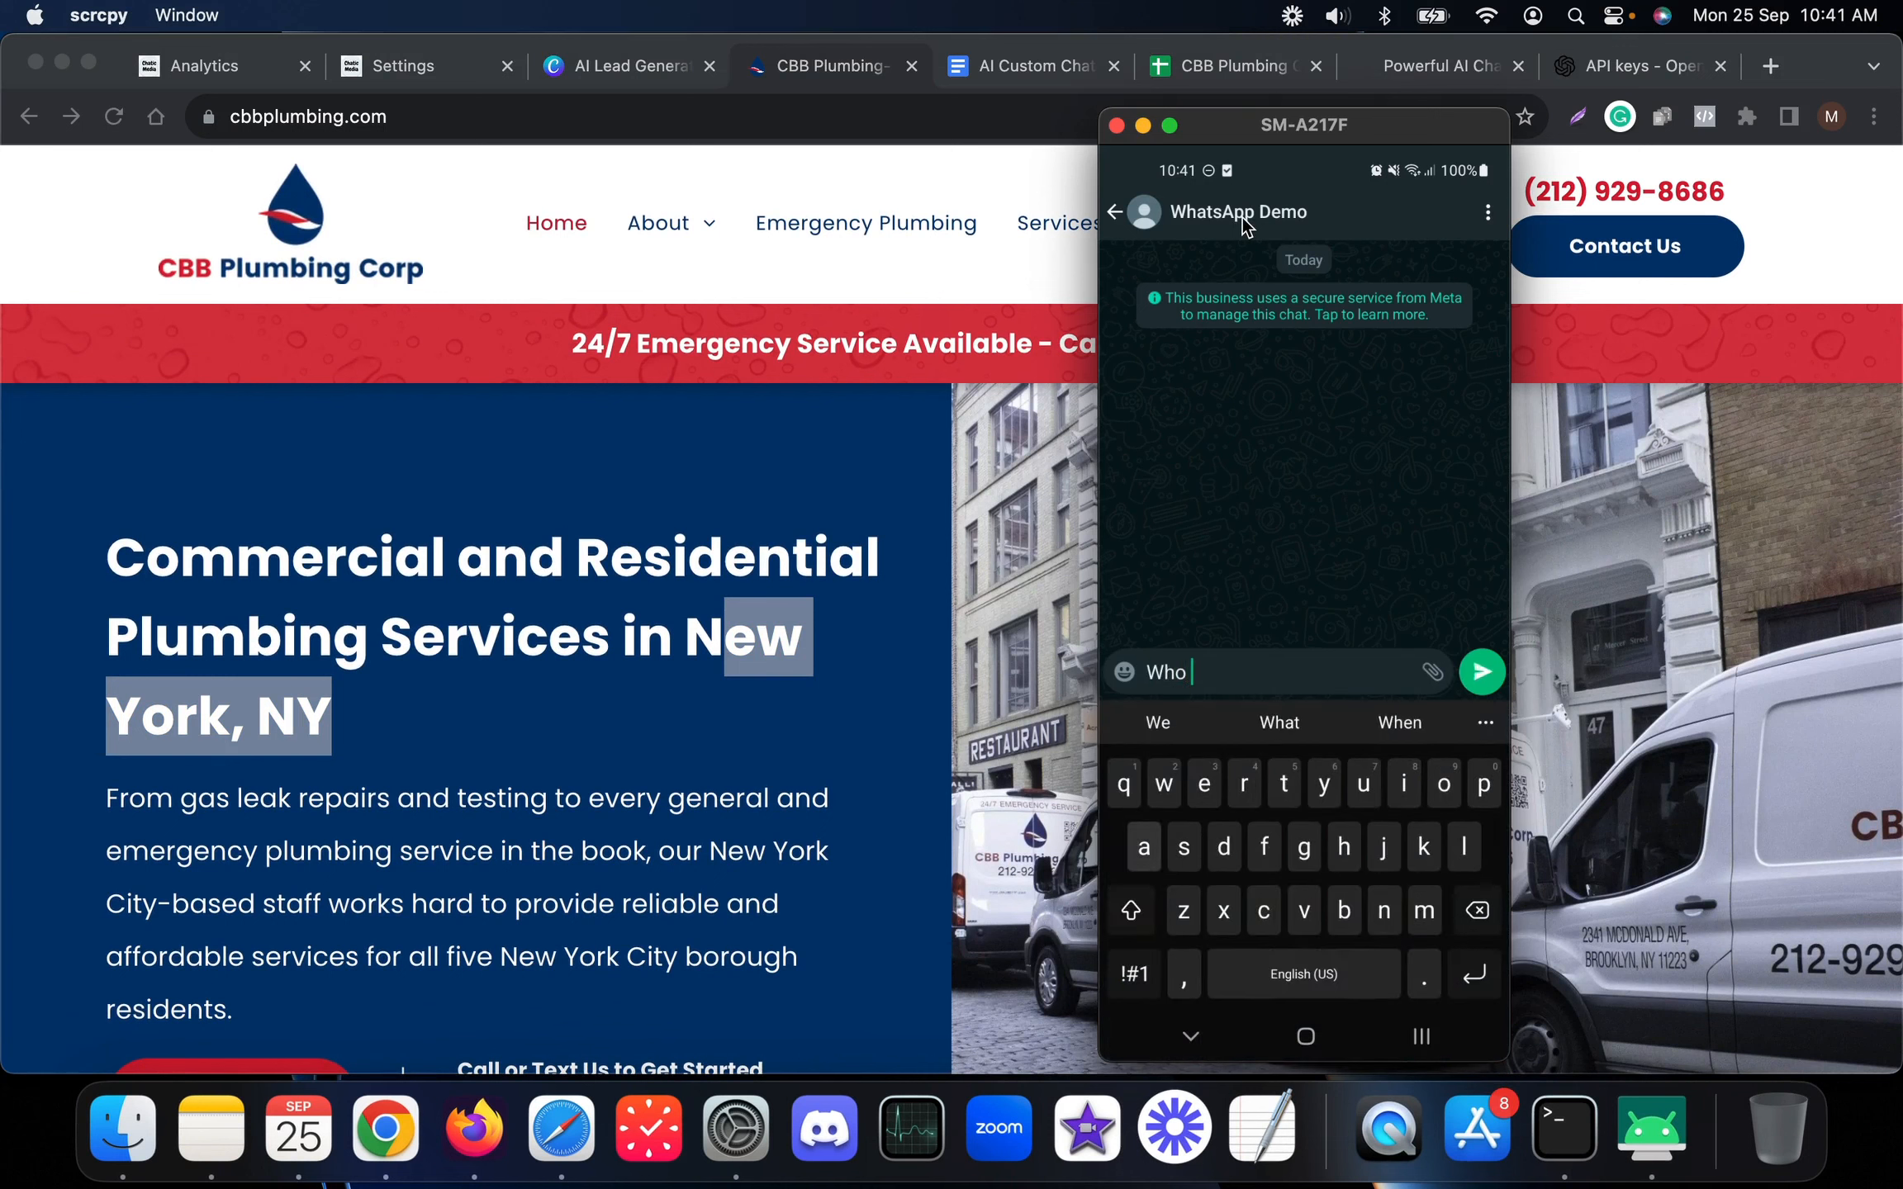
pyautogui.write('are you?')
pyautogui.press('Return')
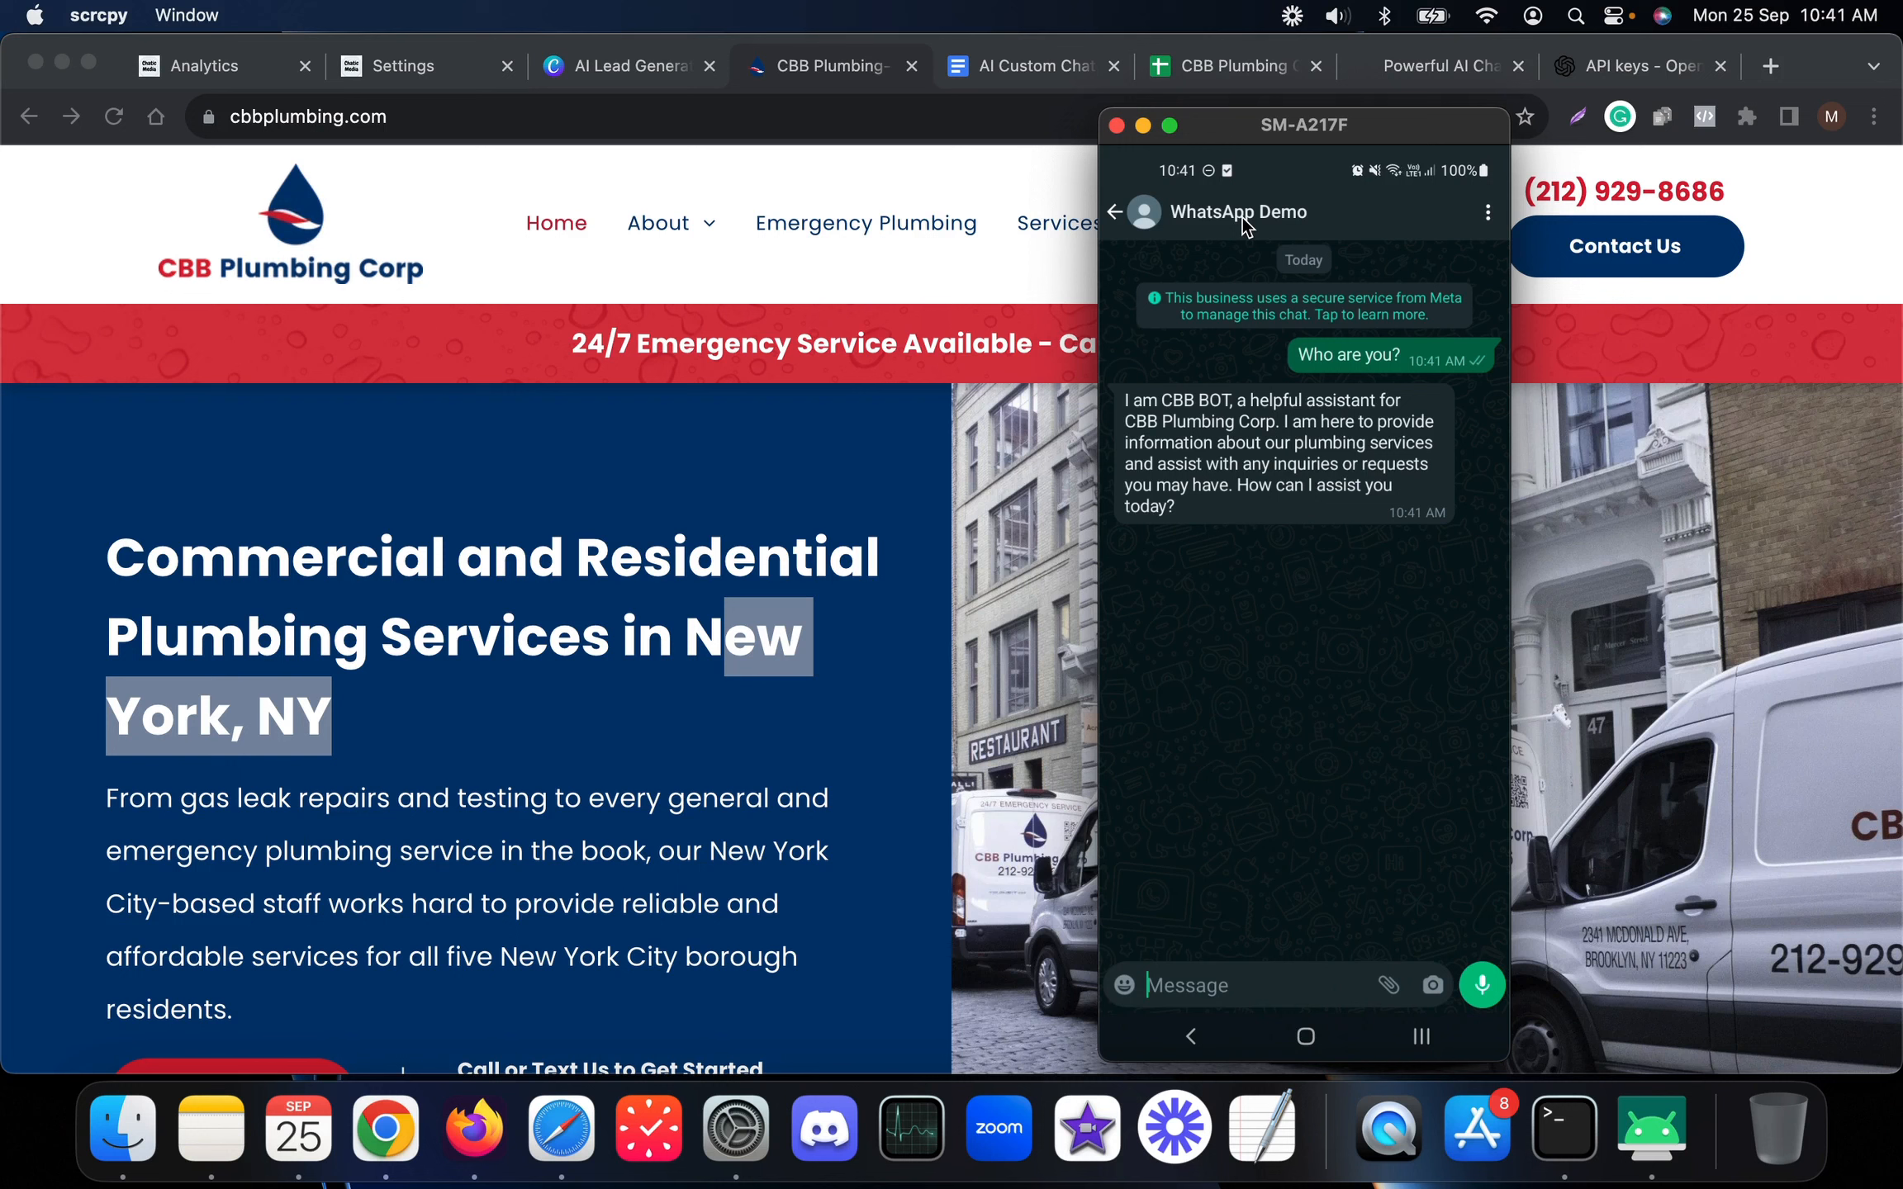
pyautogui.write('Do')
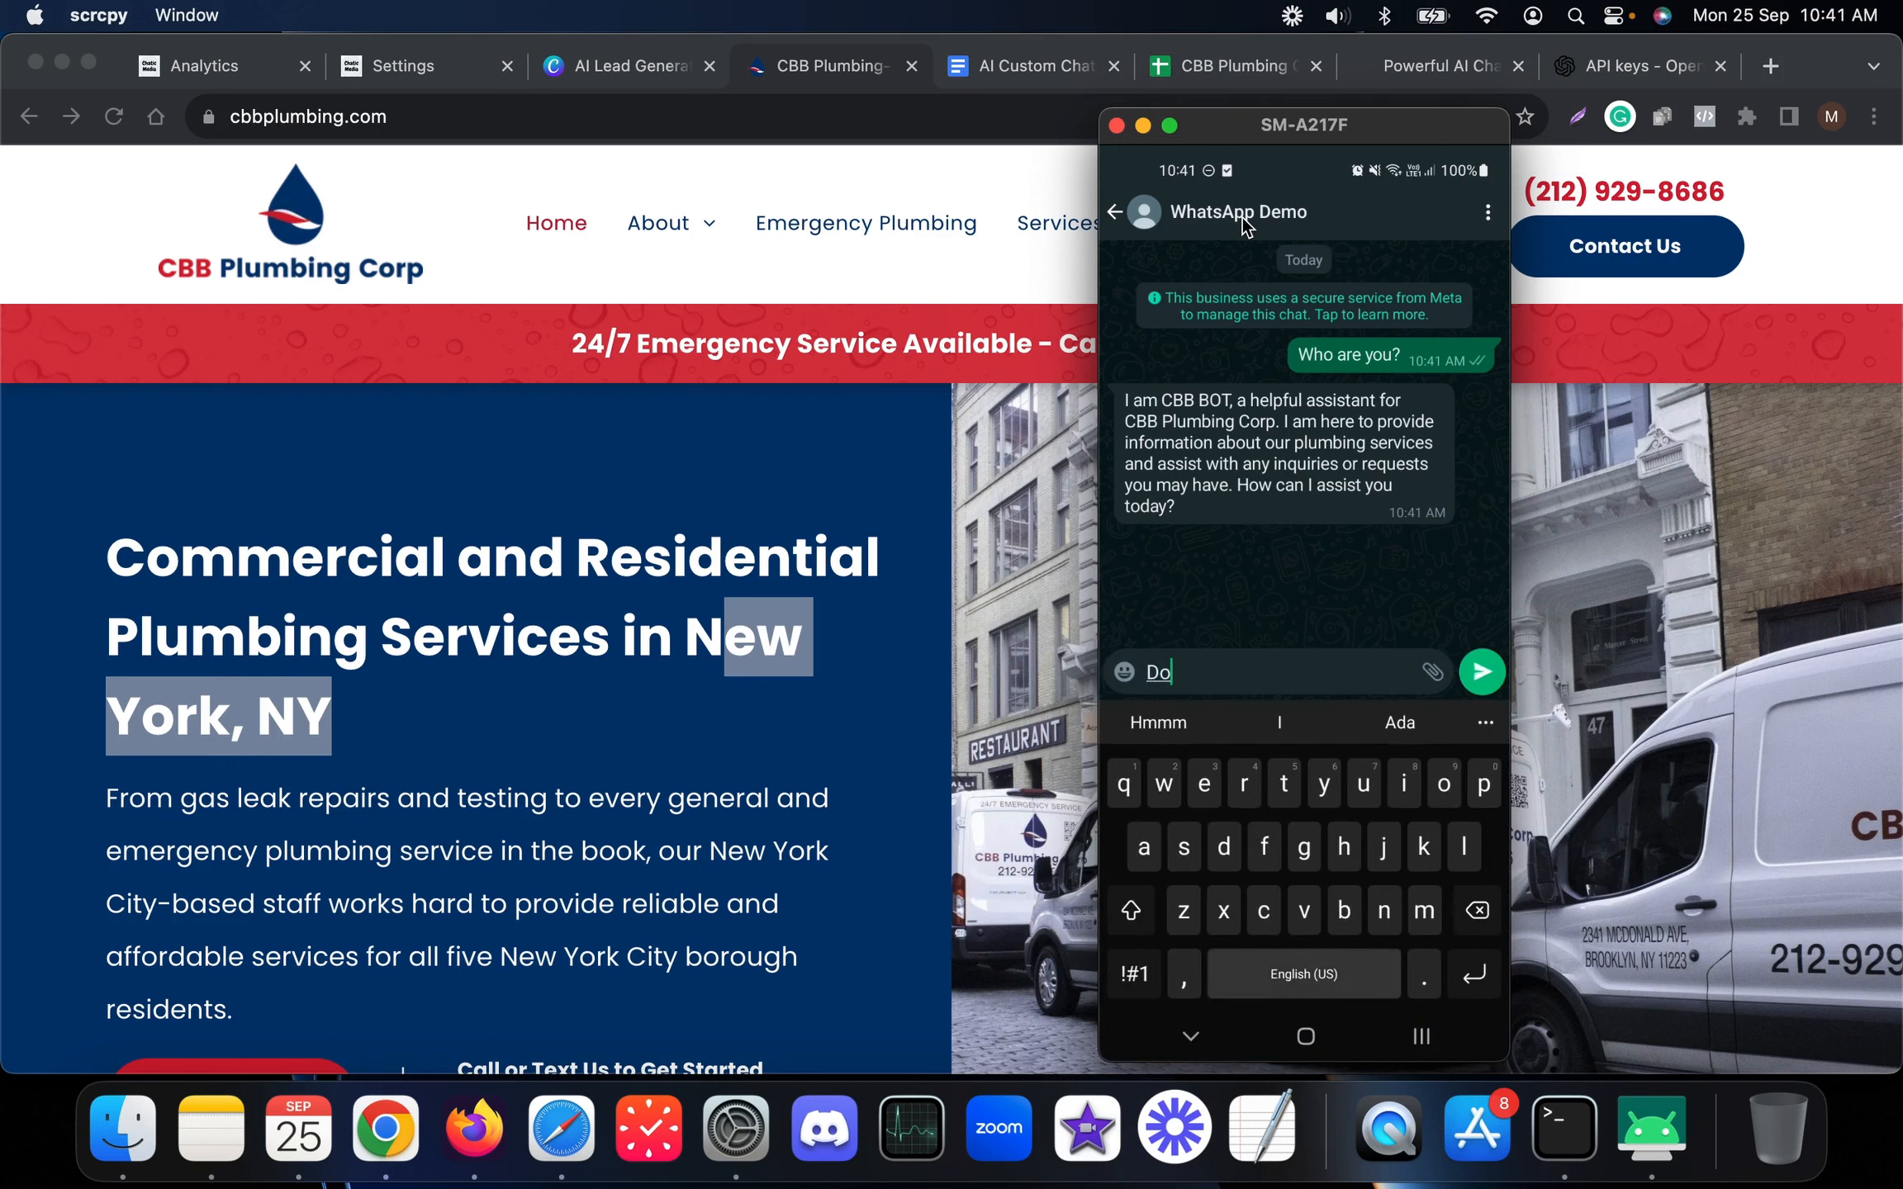
pyautogui.write(' you of')
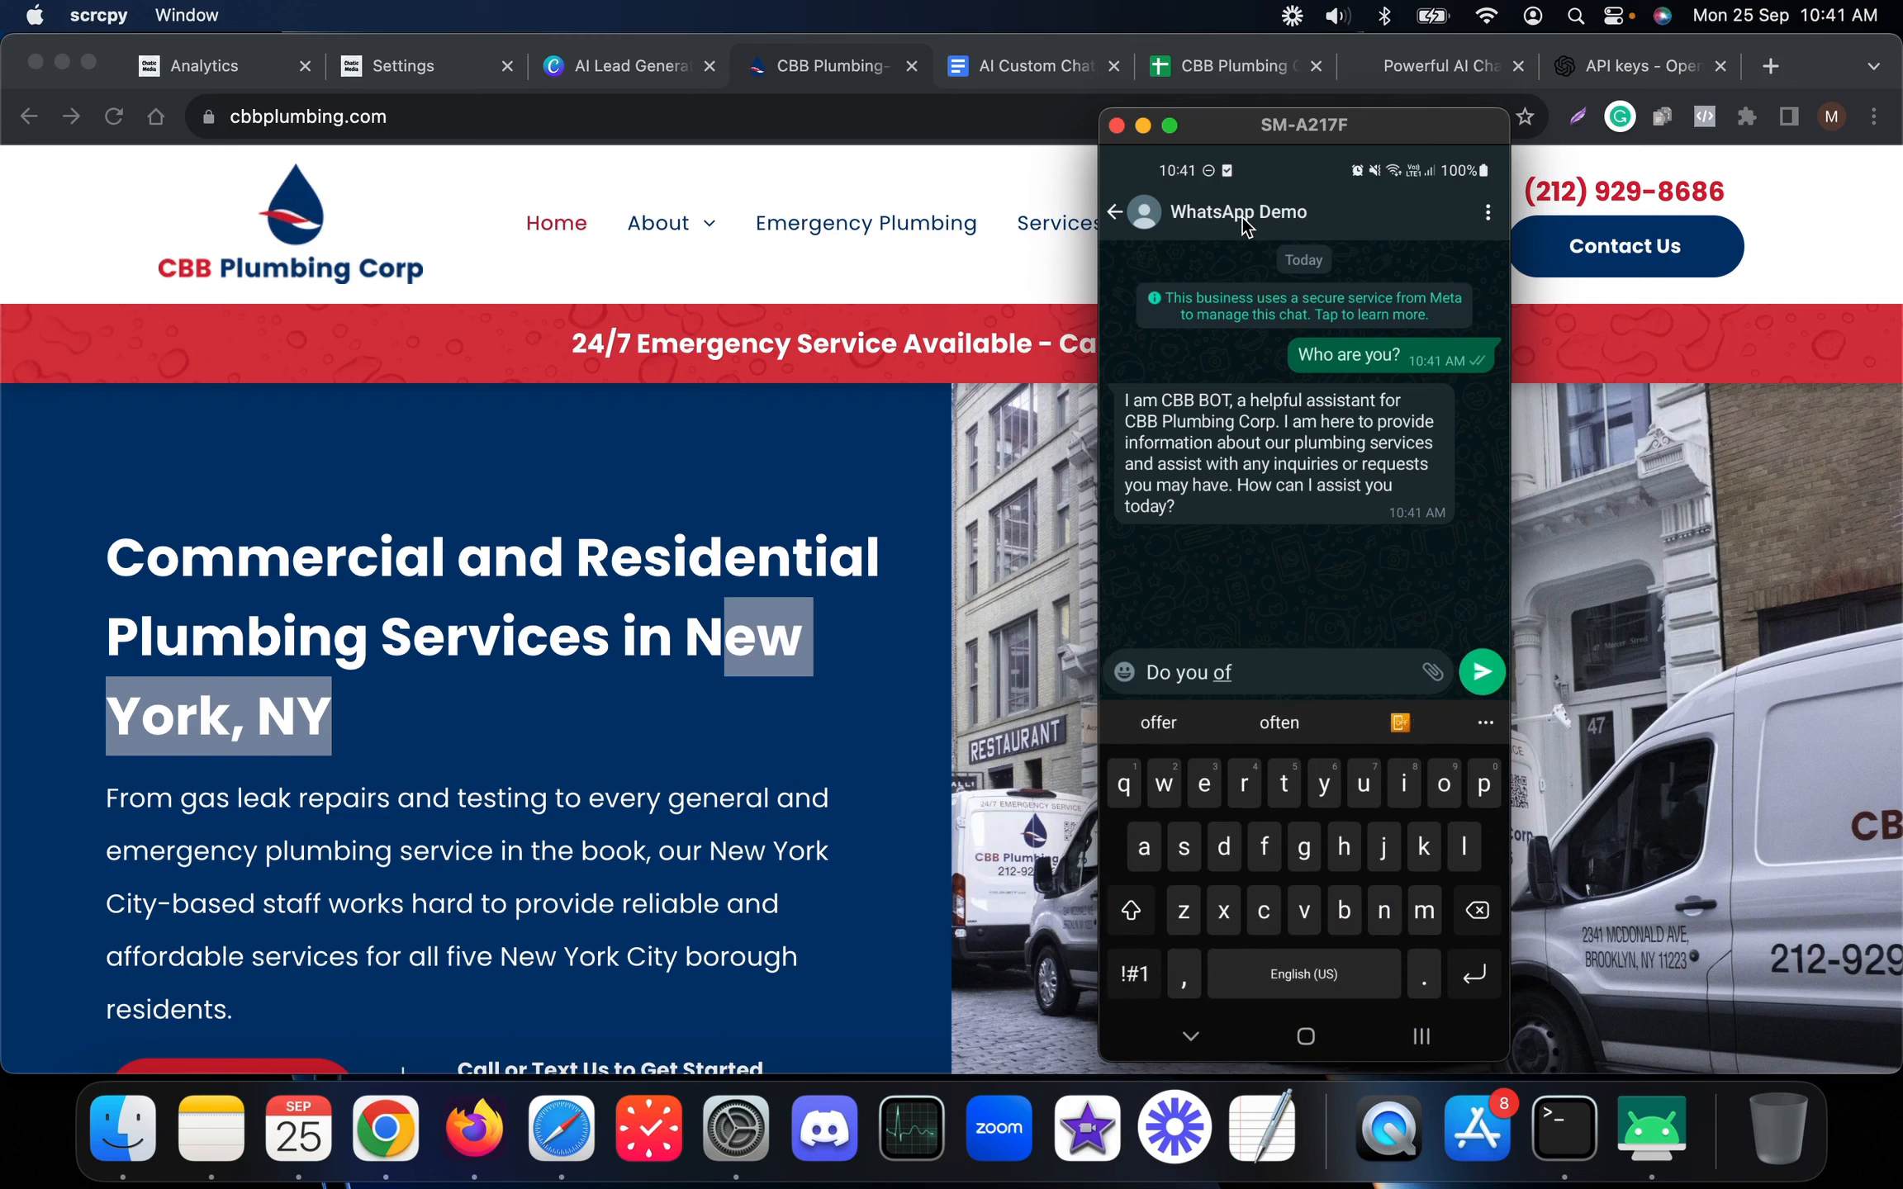
pyautogui.write('fer services ')
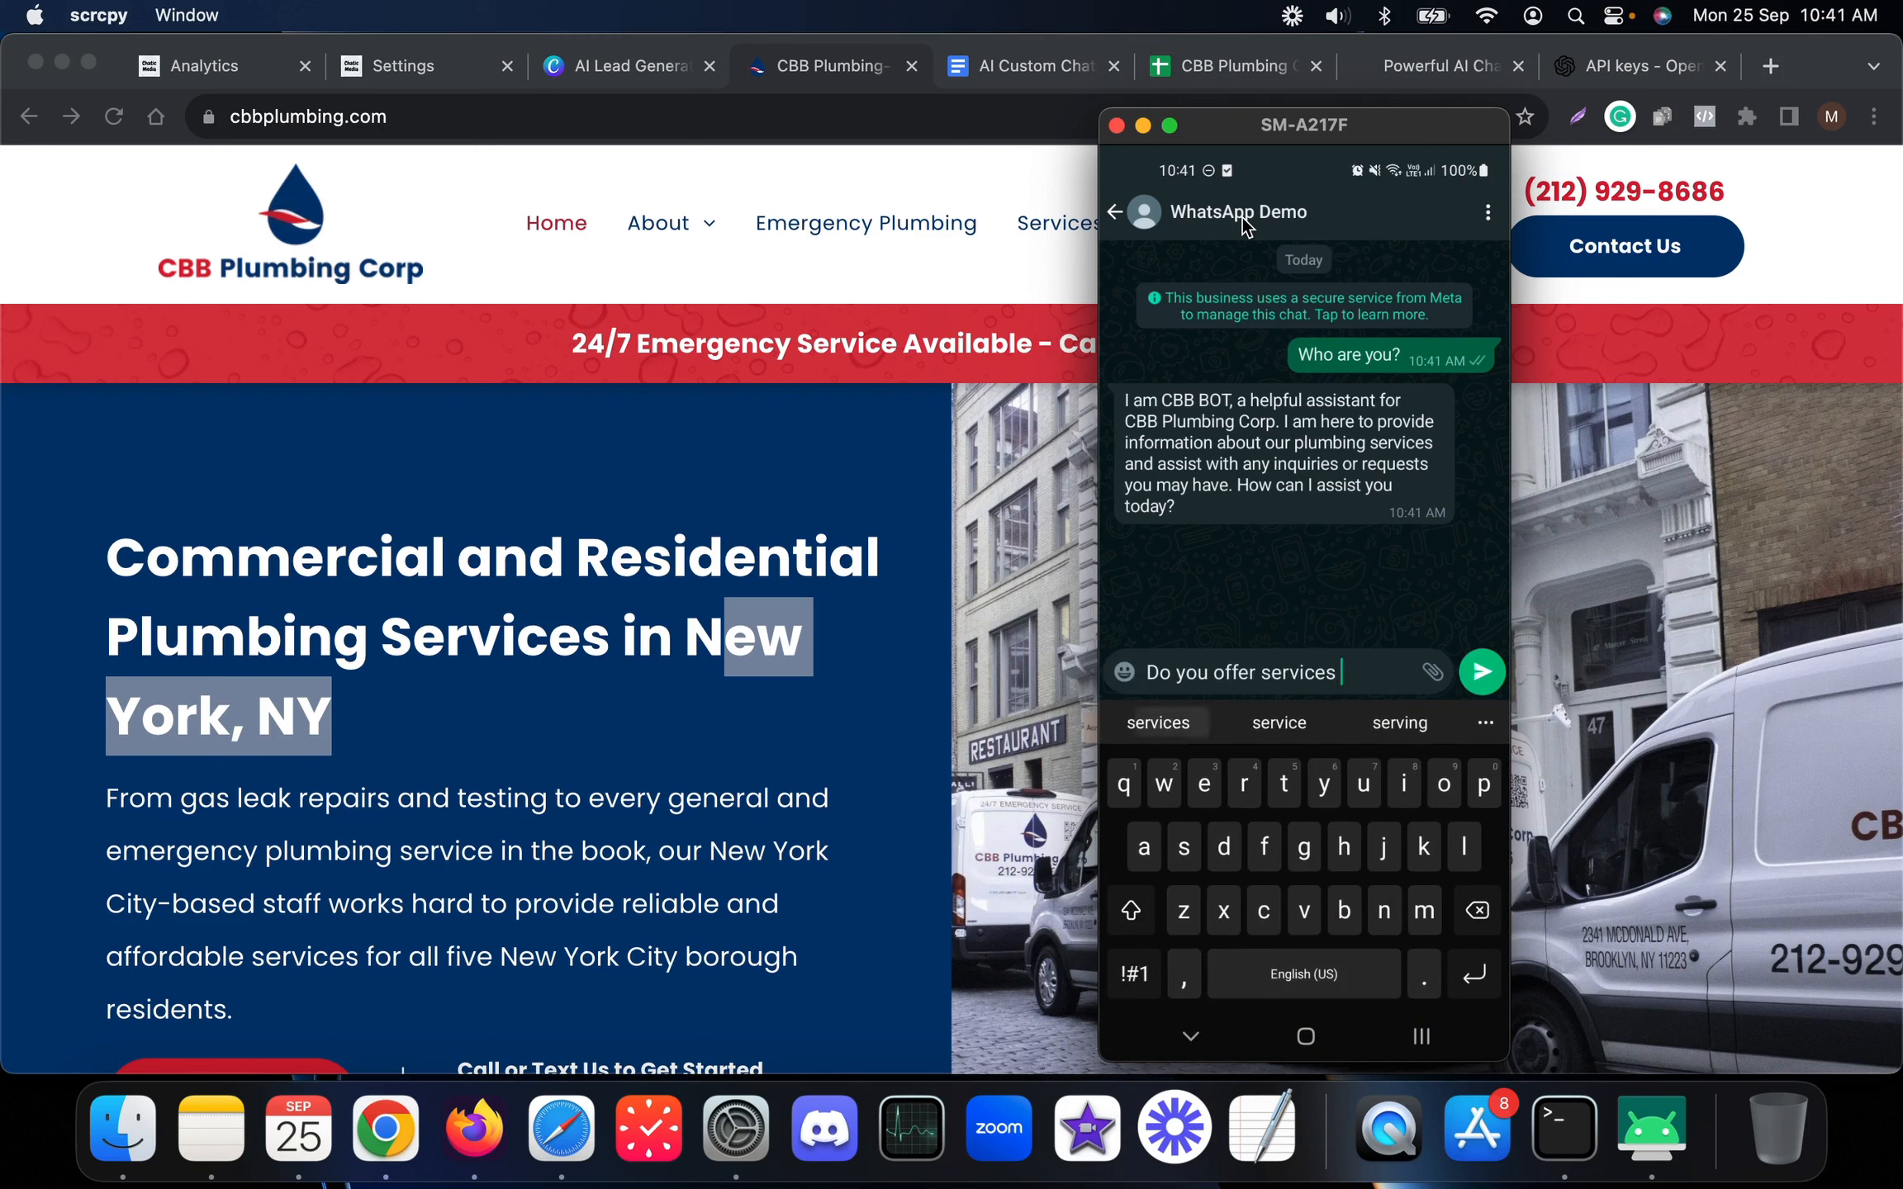
pyautogui.write('in New York?')
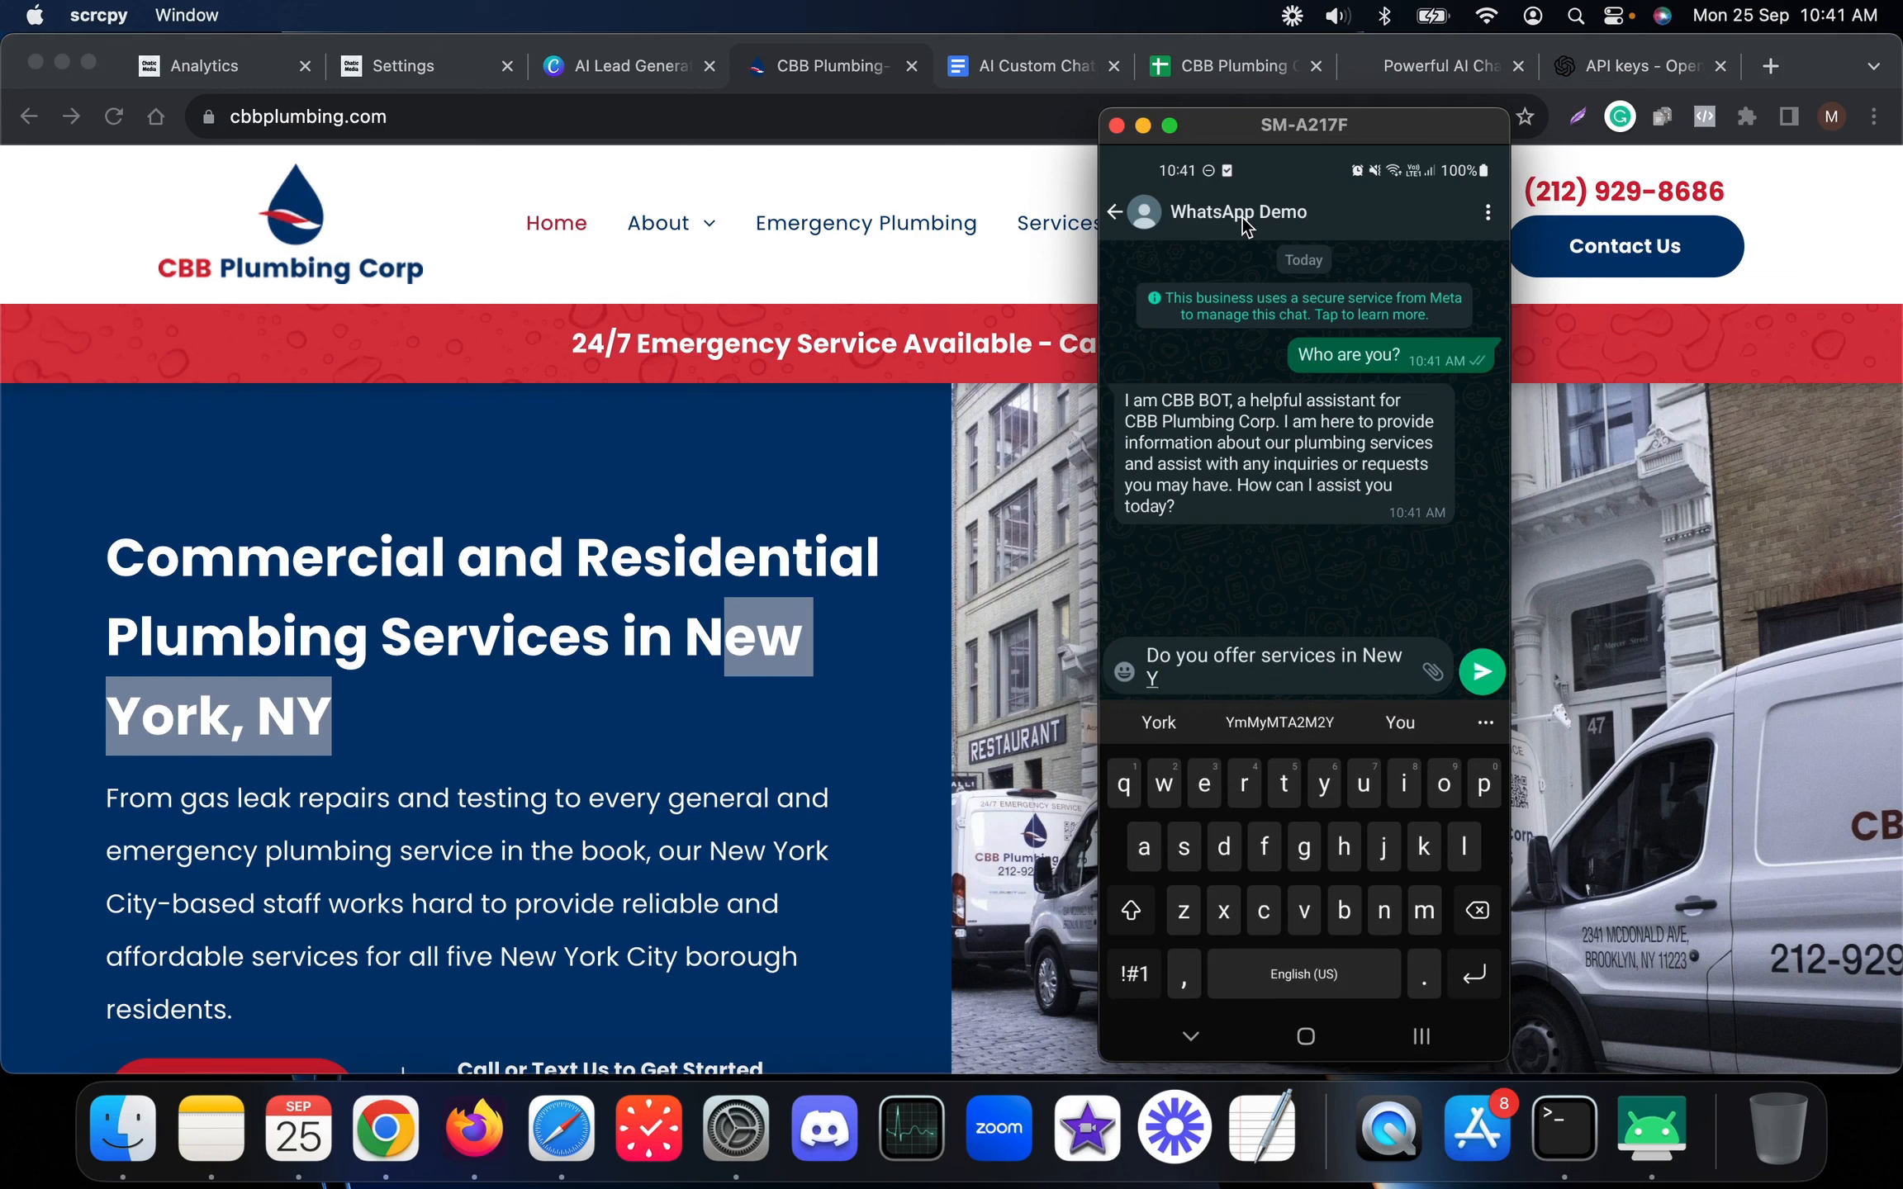
pyautogui.press('Return')
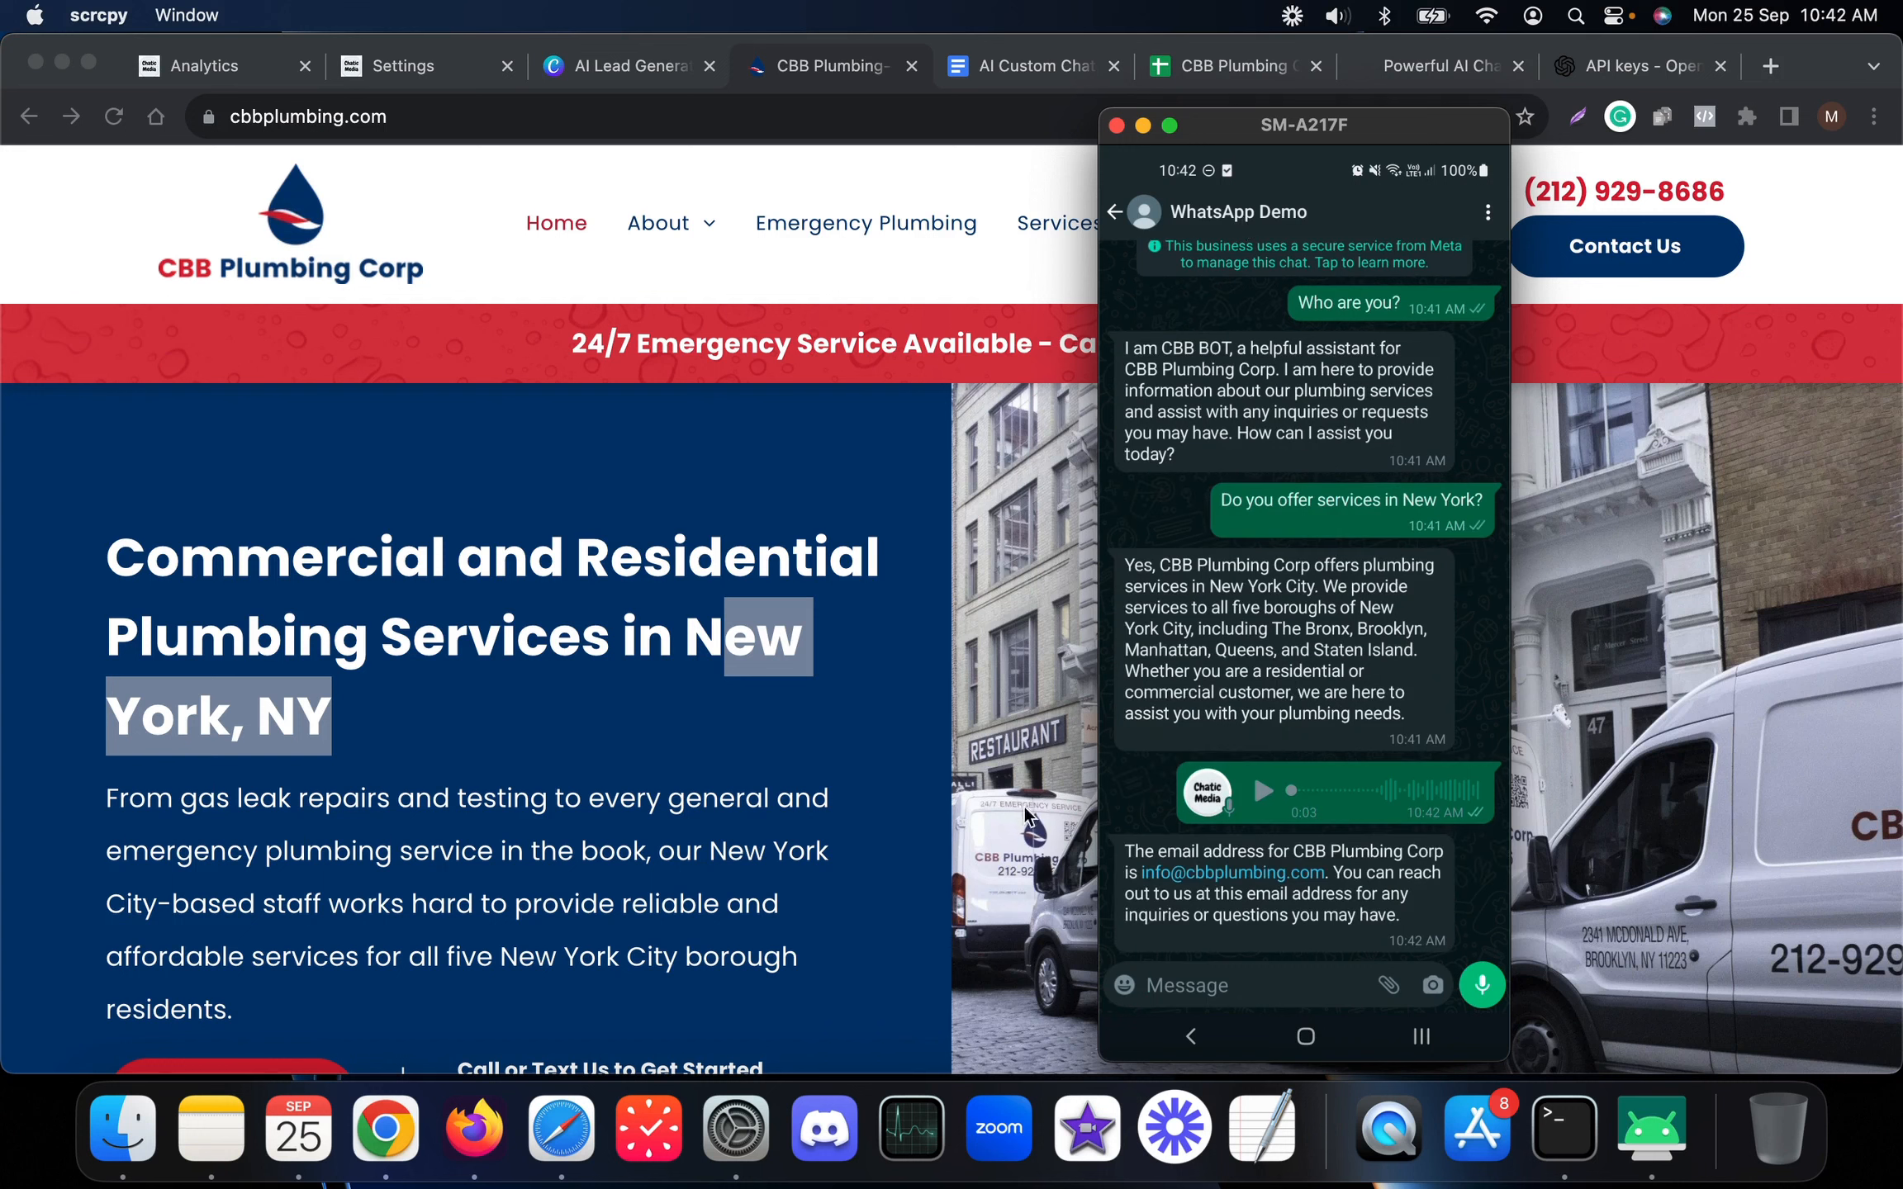
# Scroll the plumbing website and shift the phone mirror window further left
pyautogui.scroll(-20, 976, 804)
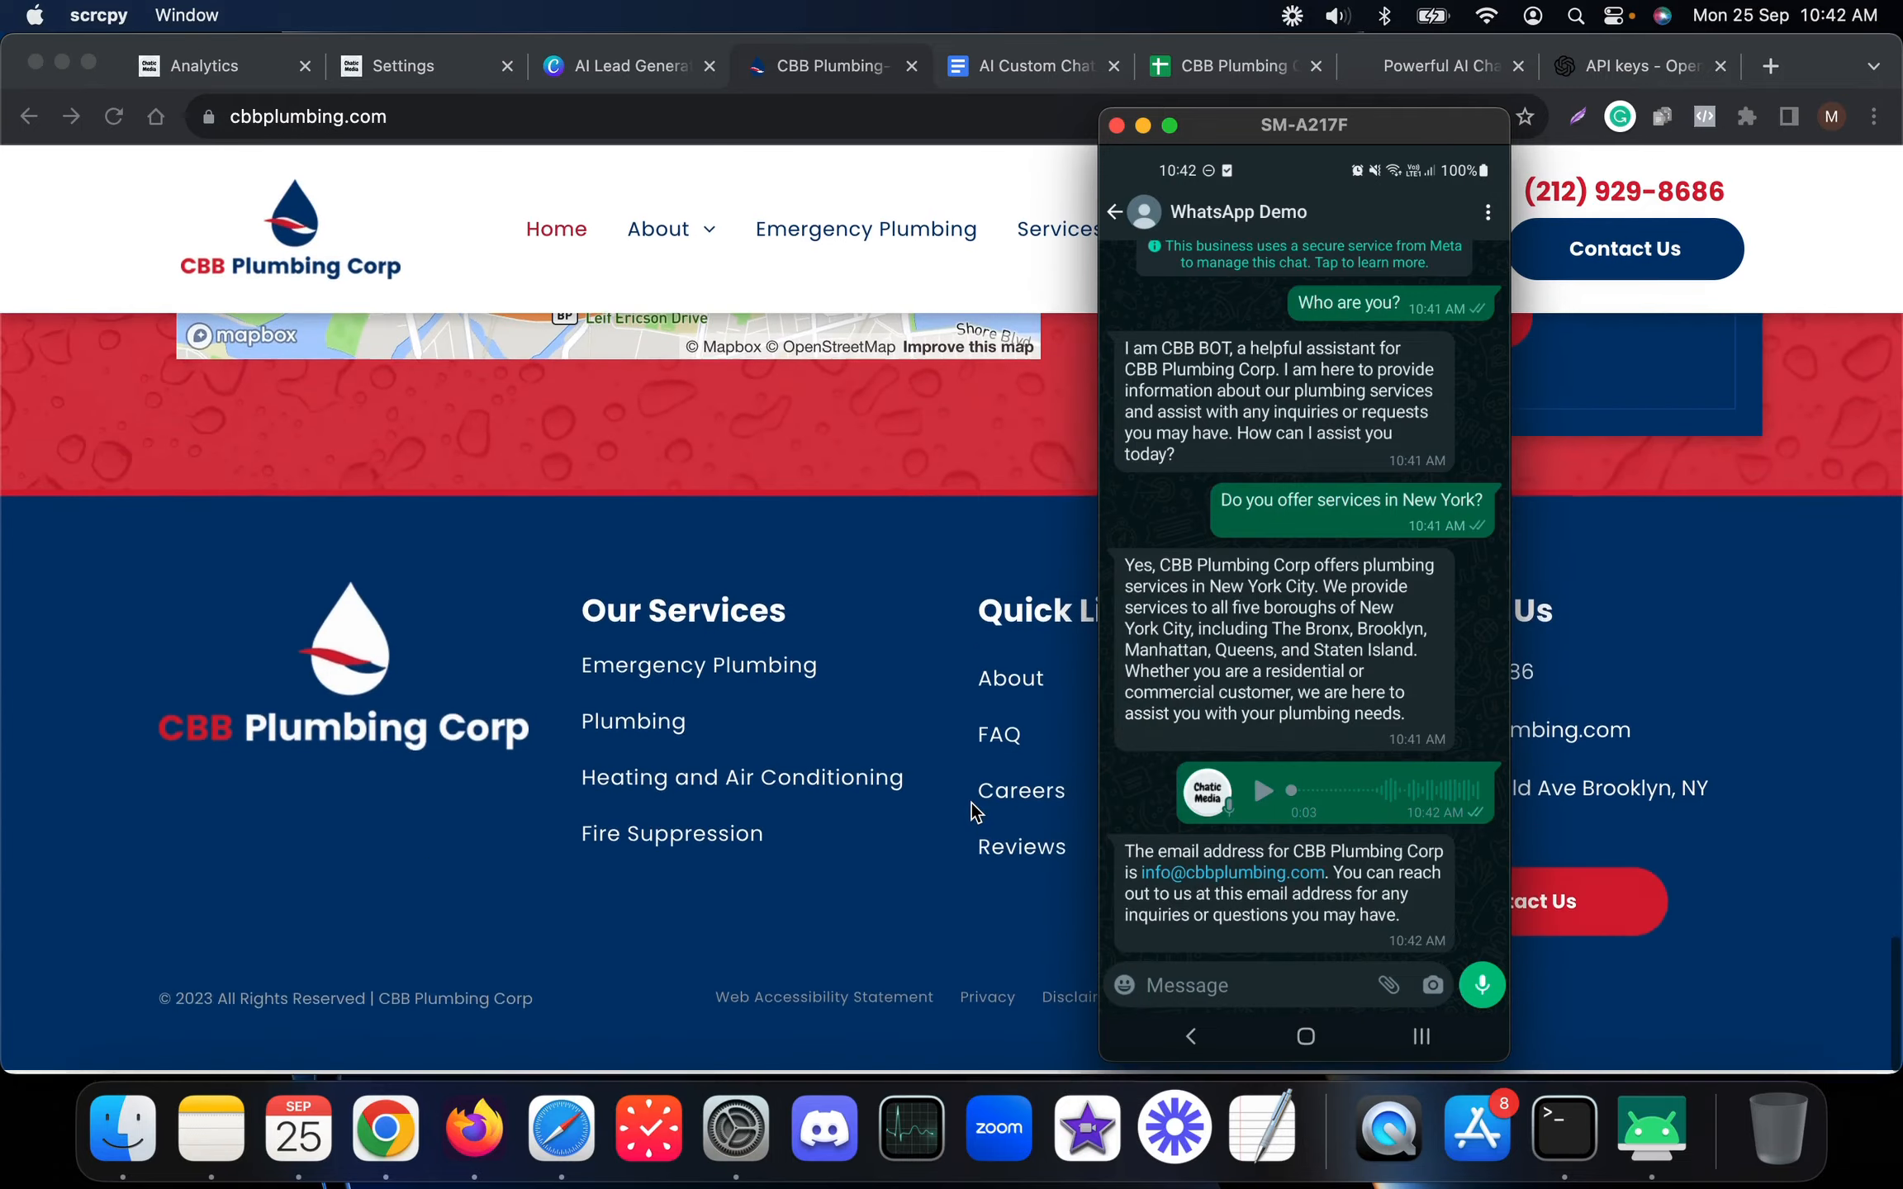
pyautogui.moveTo(1319, 125); pyautogui.dragTo(1171, 135)
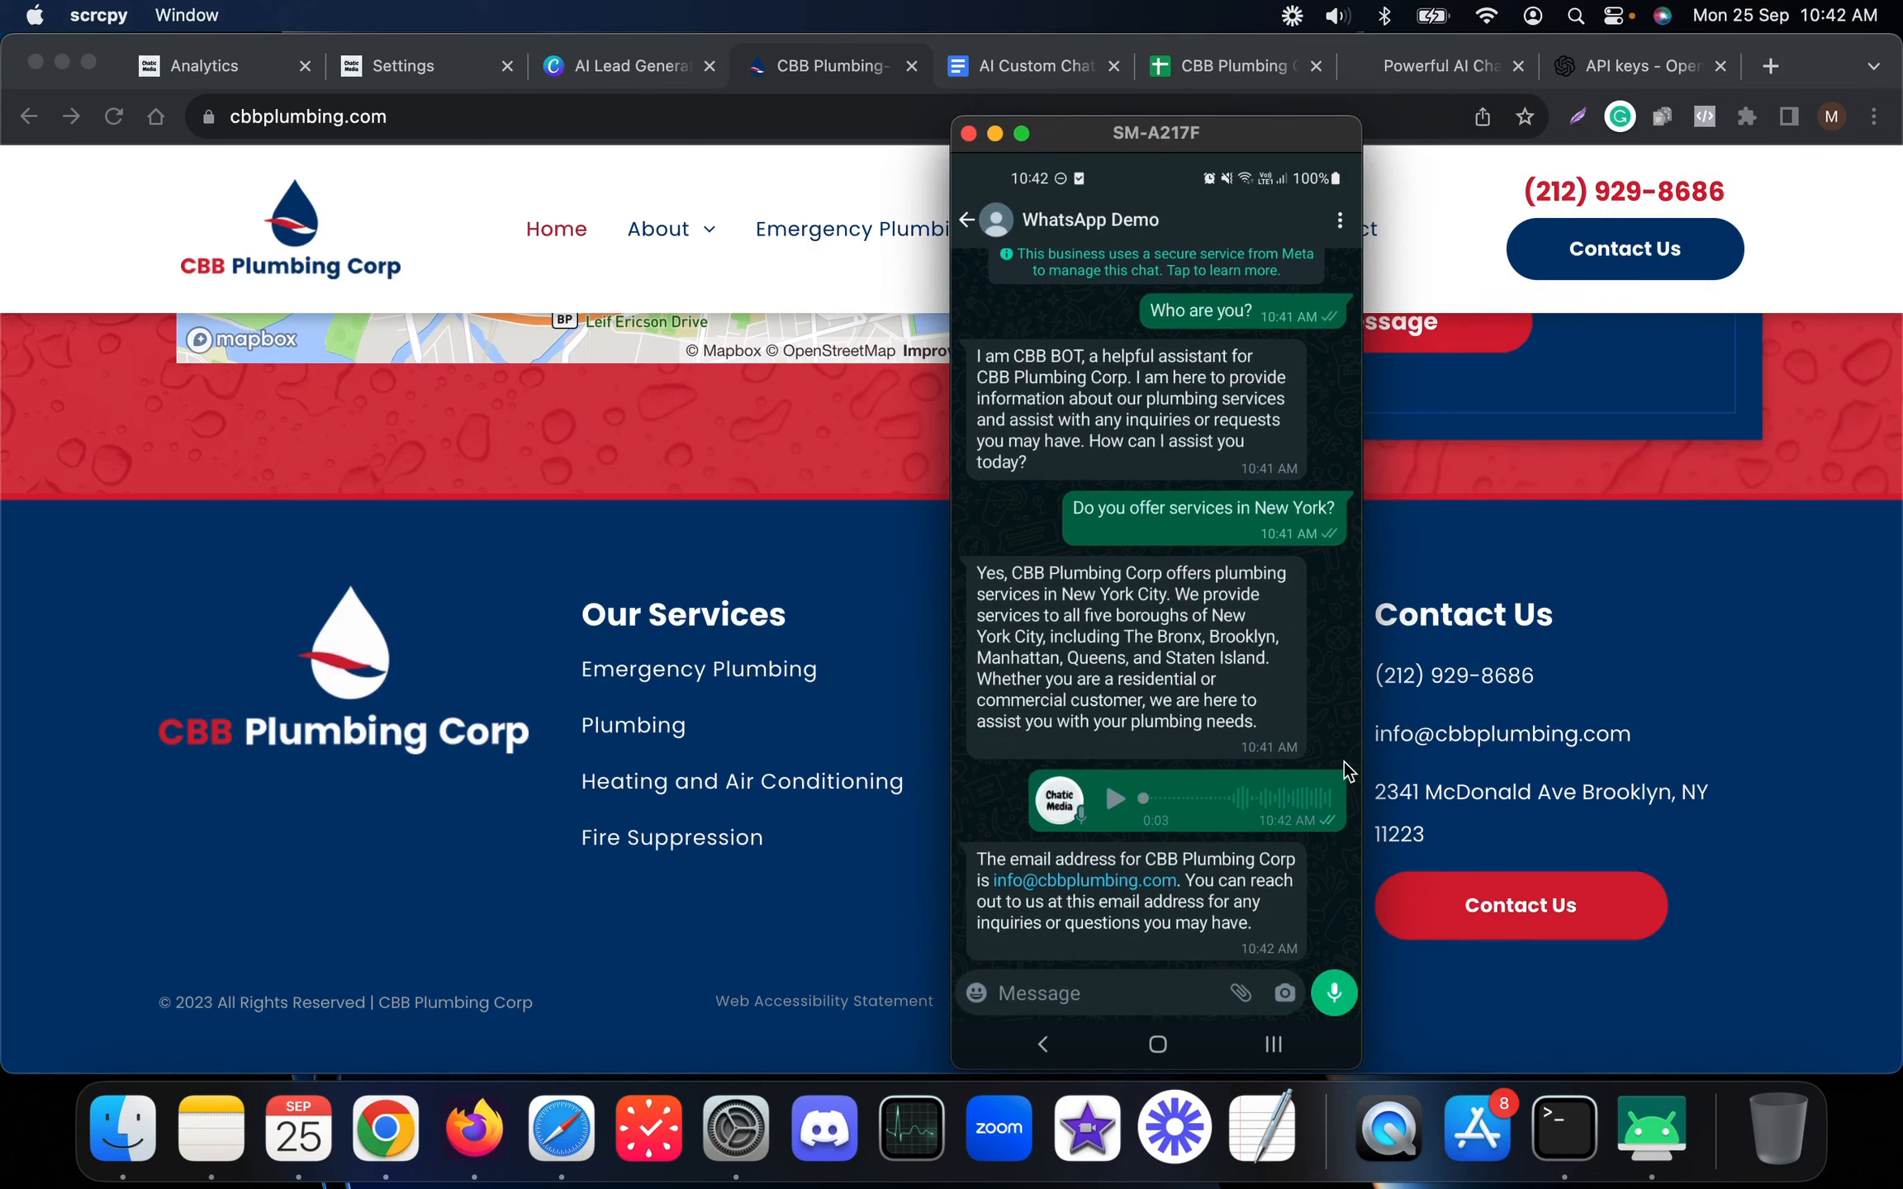
pyautogui.scroll(2, 1205, 879)
pyautogui.scroll(-2, 973, 824)
pyautogui.scroll(20, 471, 638)
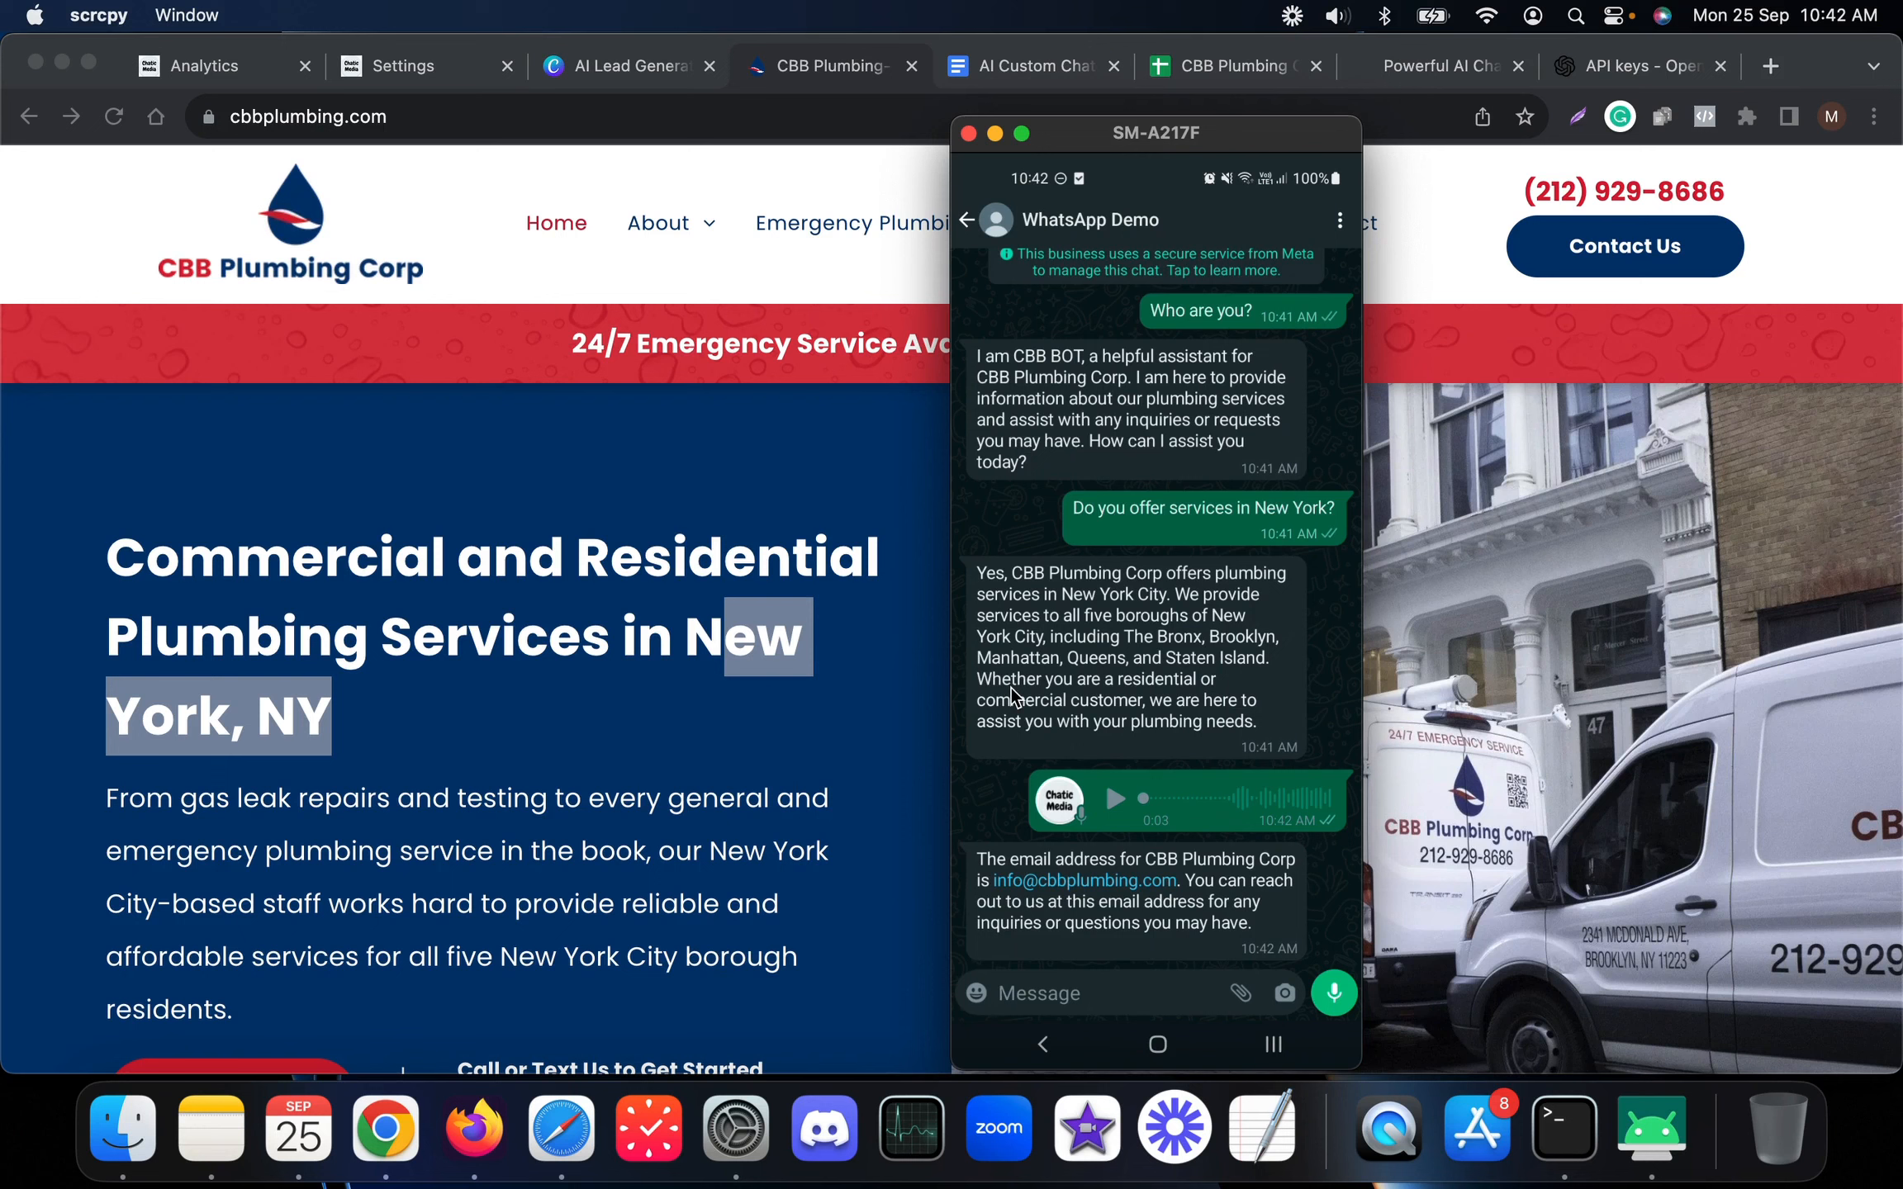
# Send the bot the message 'I need a quote'
pyautogui.write('I n')
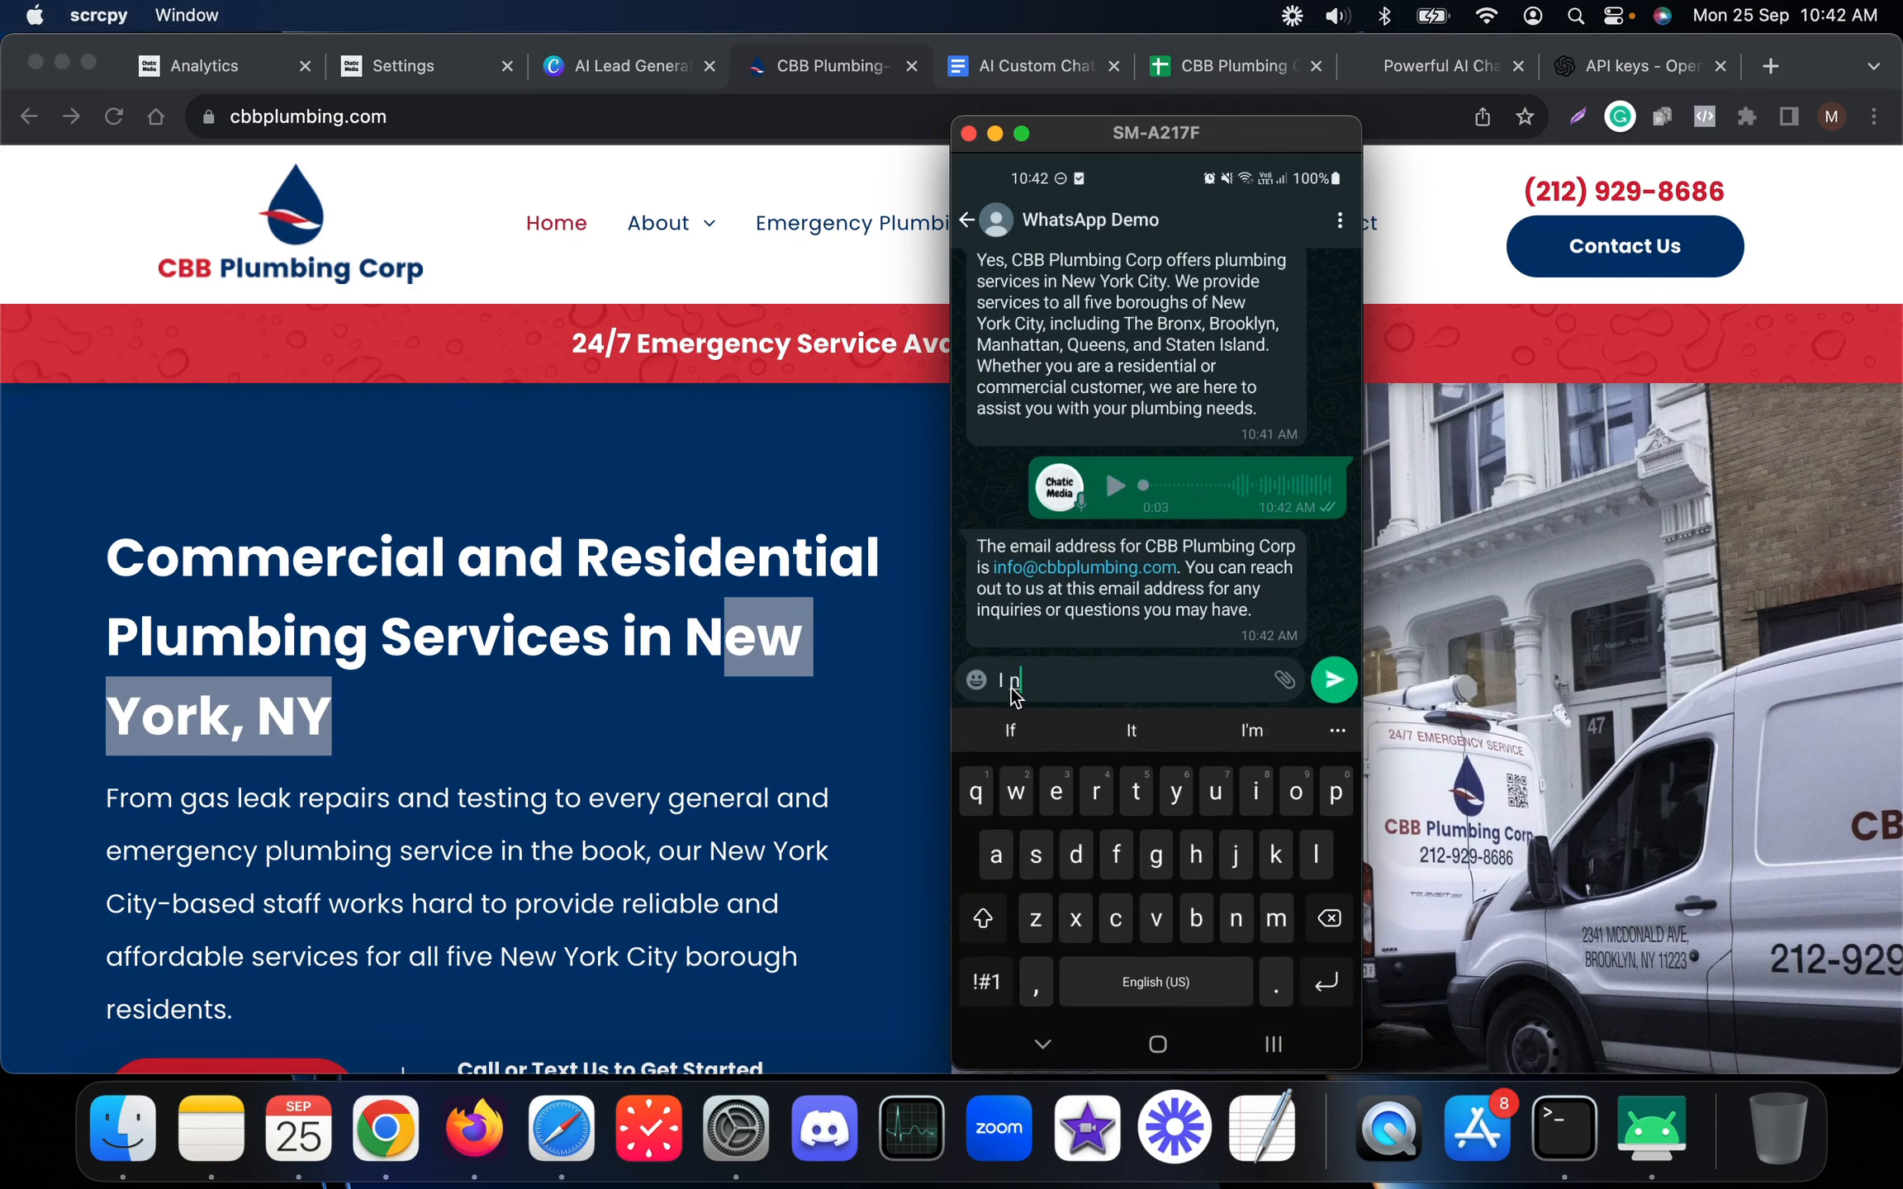
pyautogui.write('eed a quote')
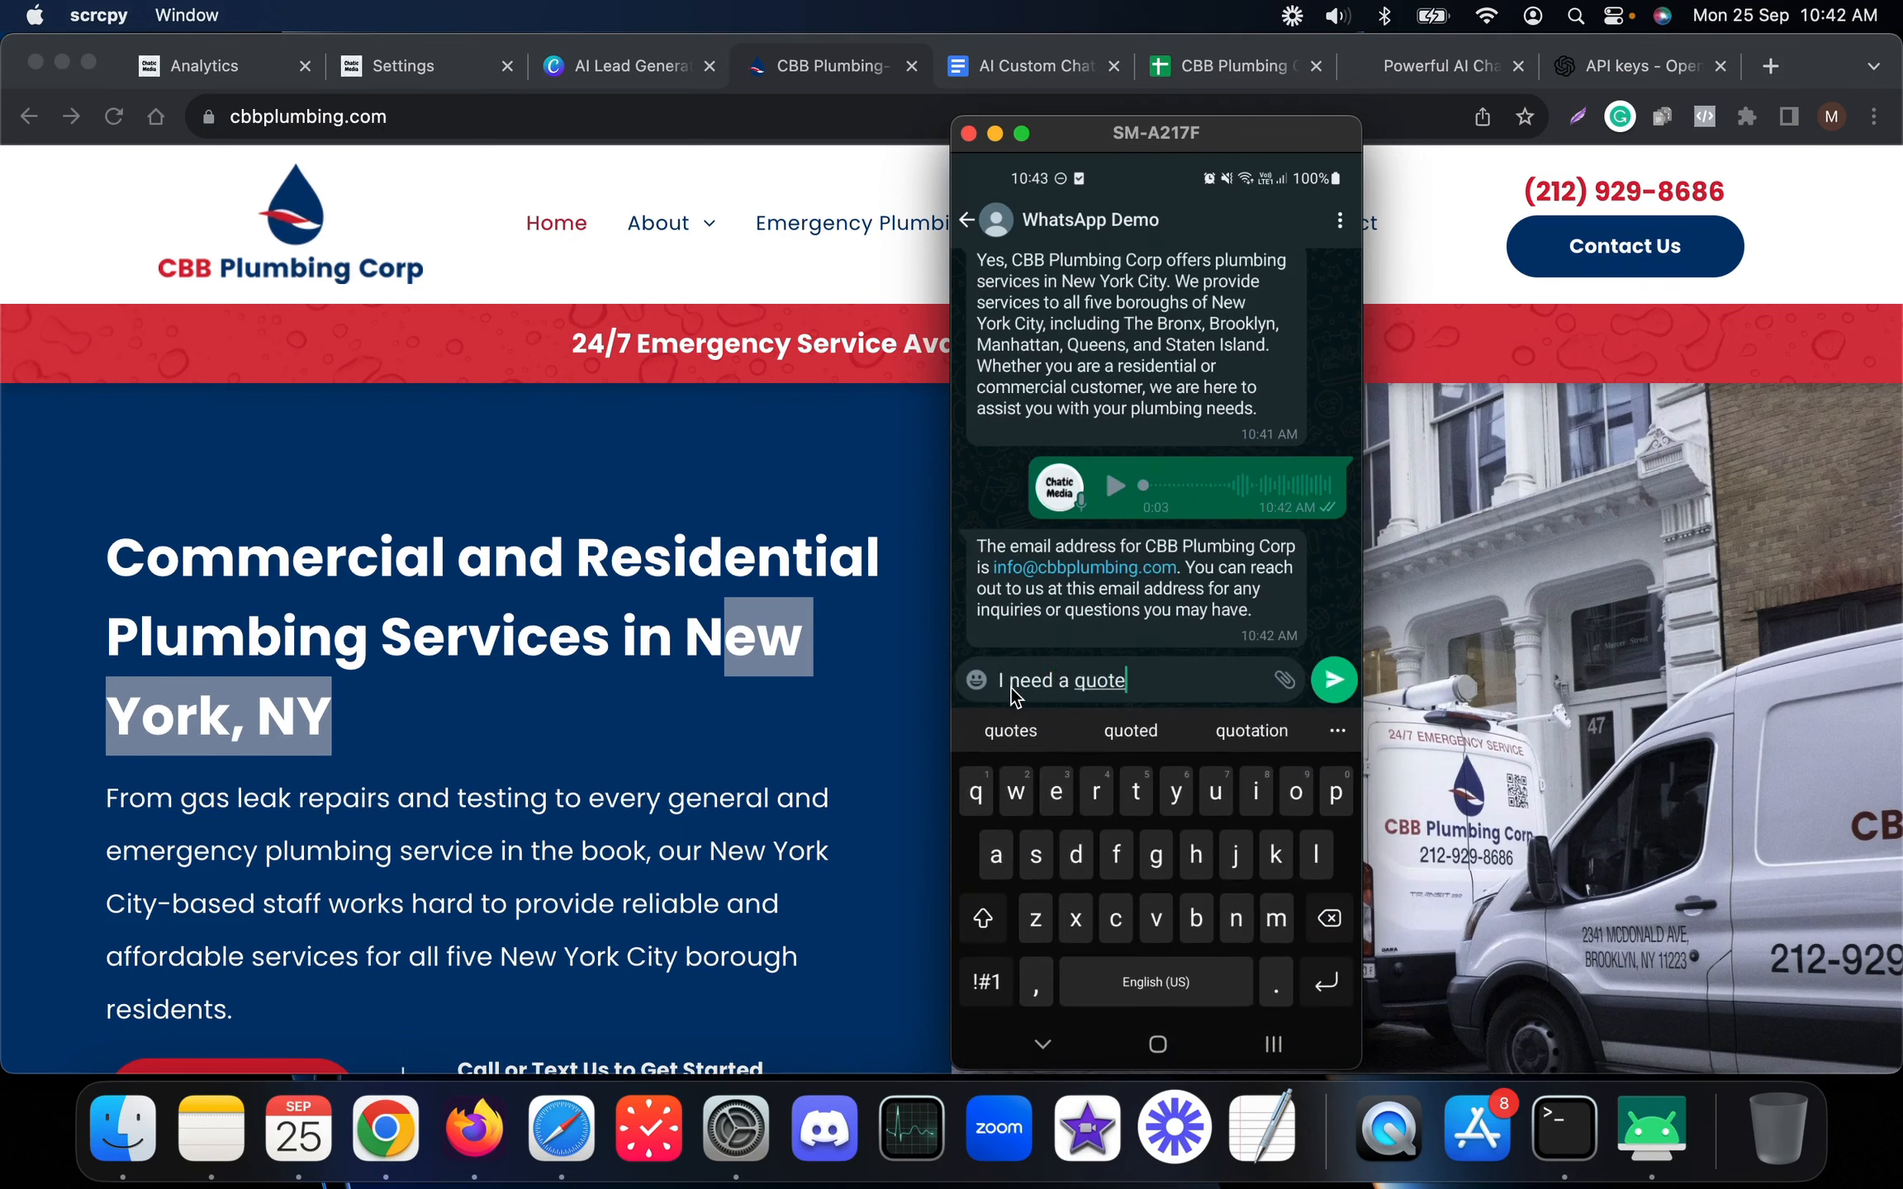
pyautogui.press('Return')
pyautogui.rightClick(1011, 687)
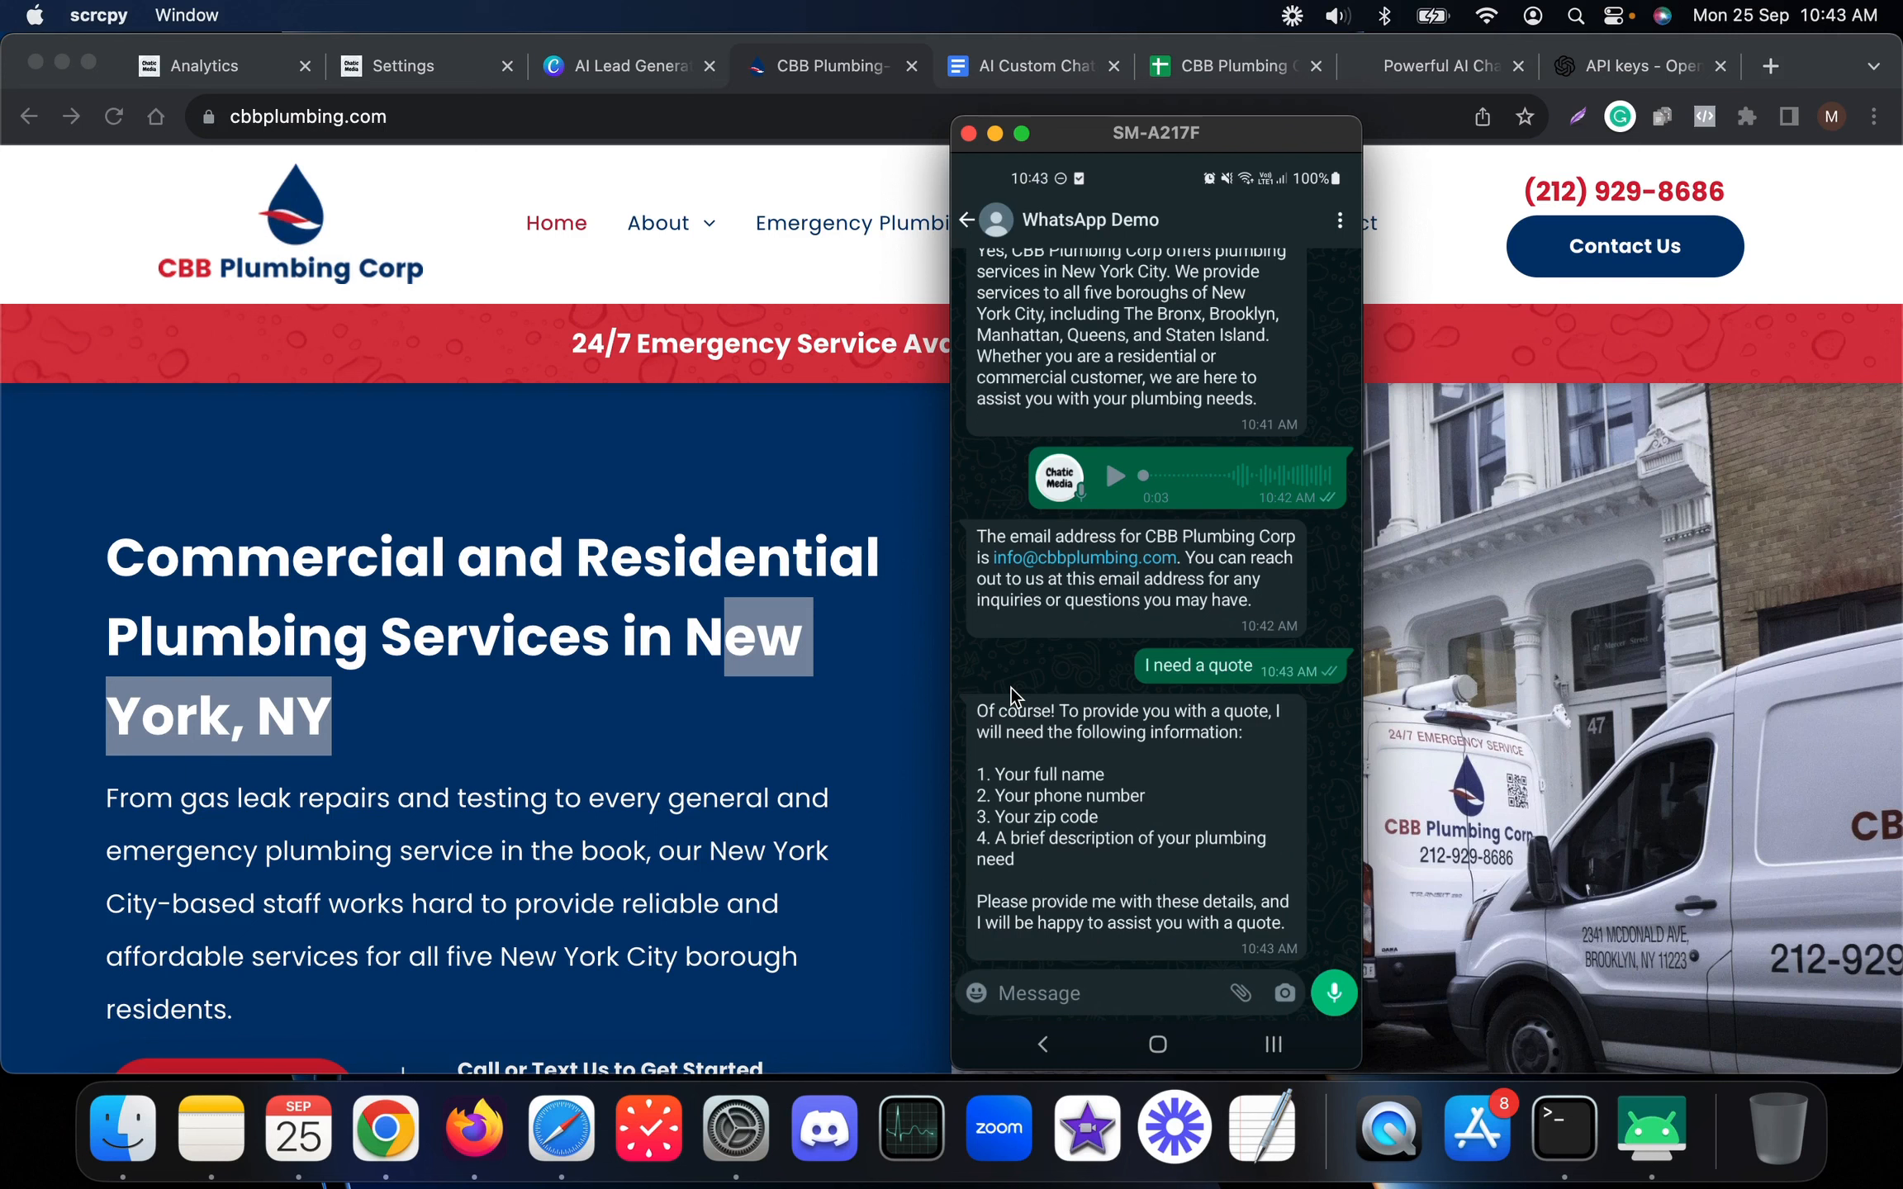
# Reply to the bot with the customer's first name
pyautogui.press('shift')
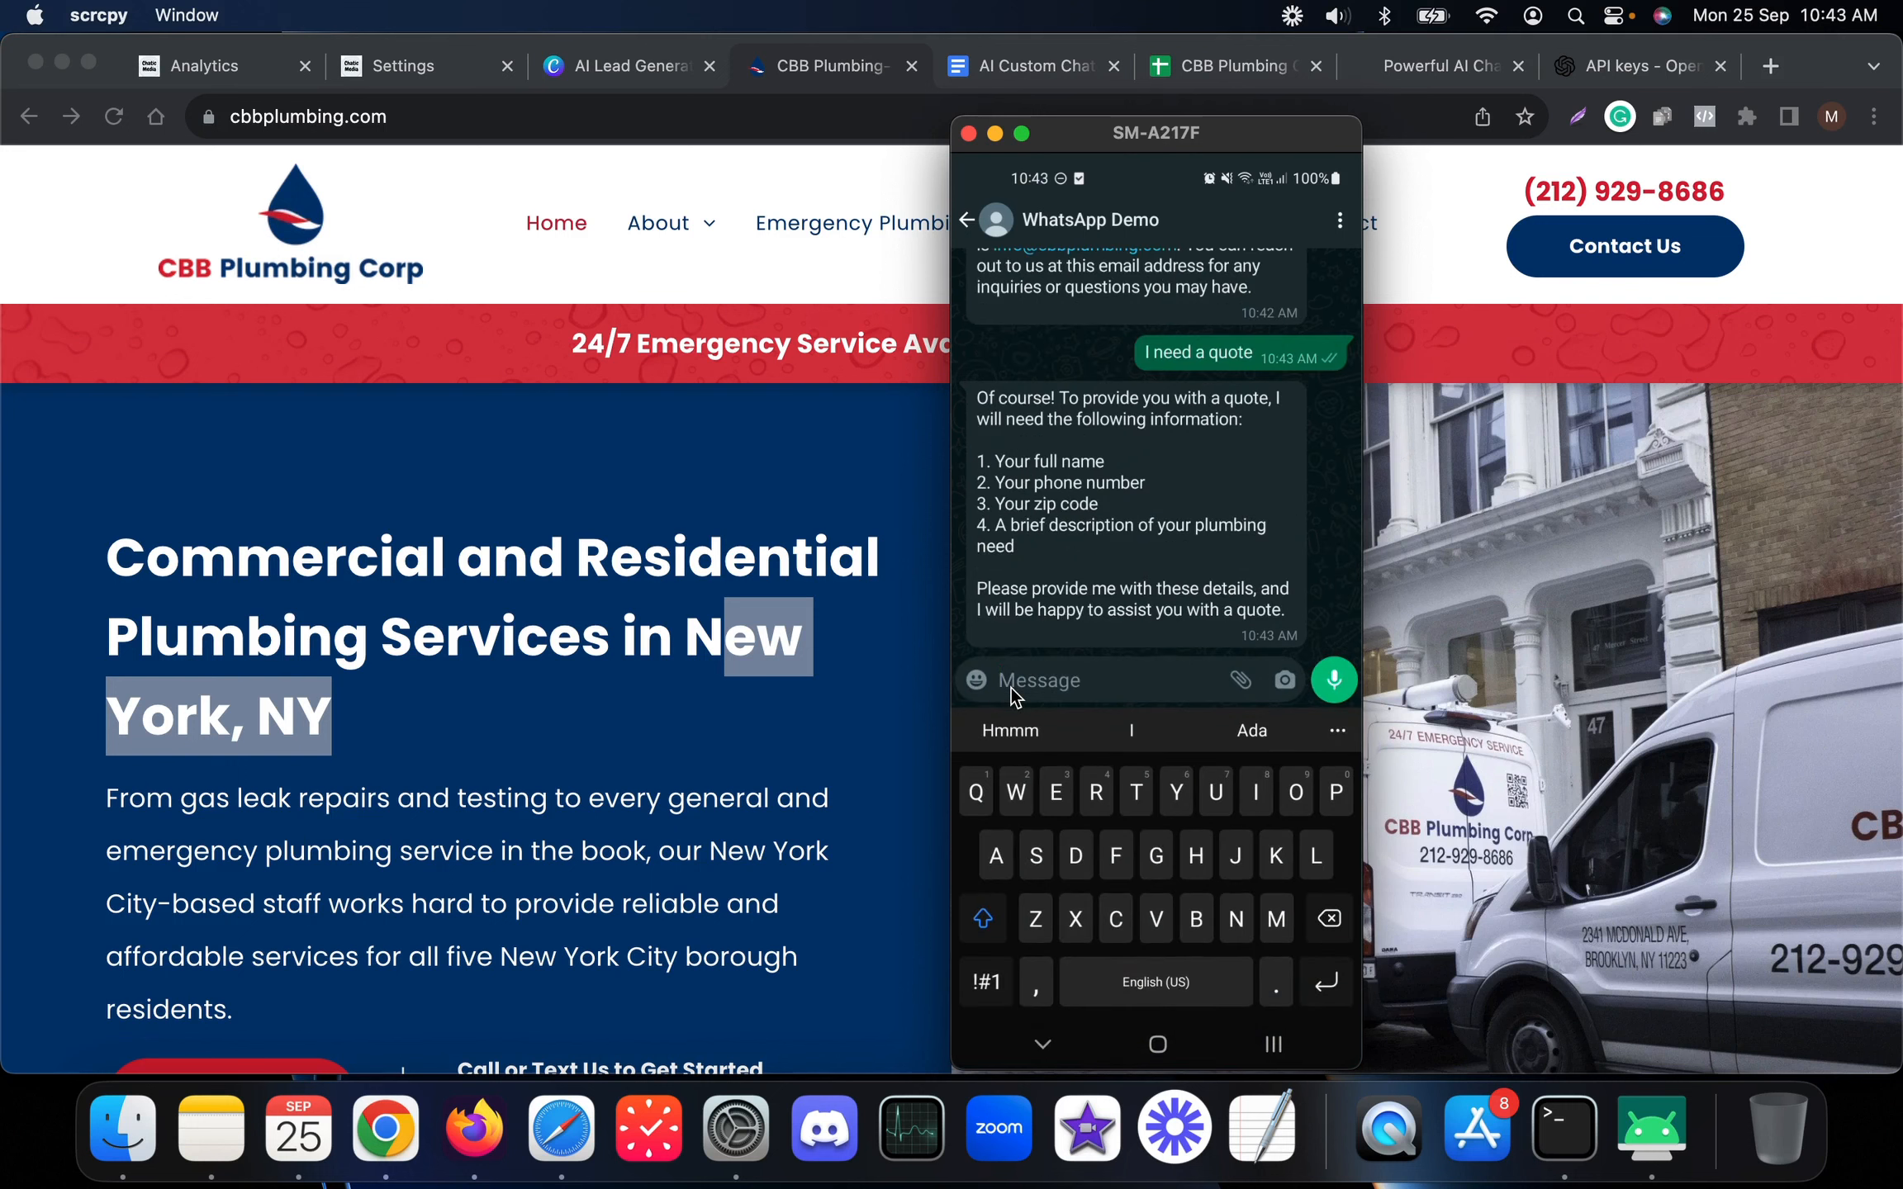
pyautogui.write("I'm ")
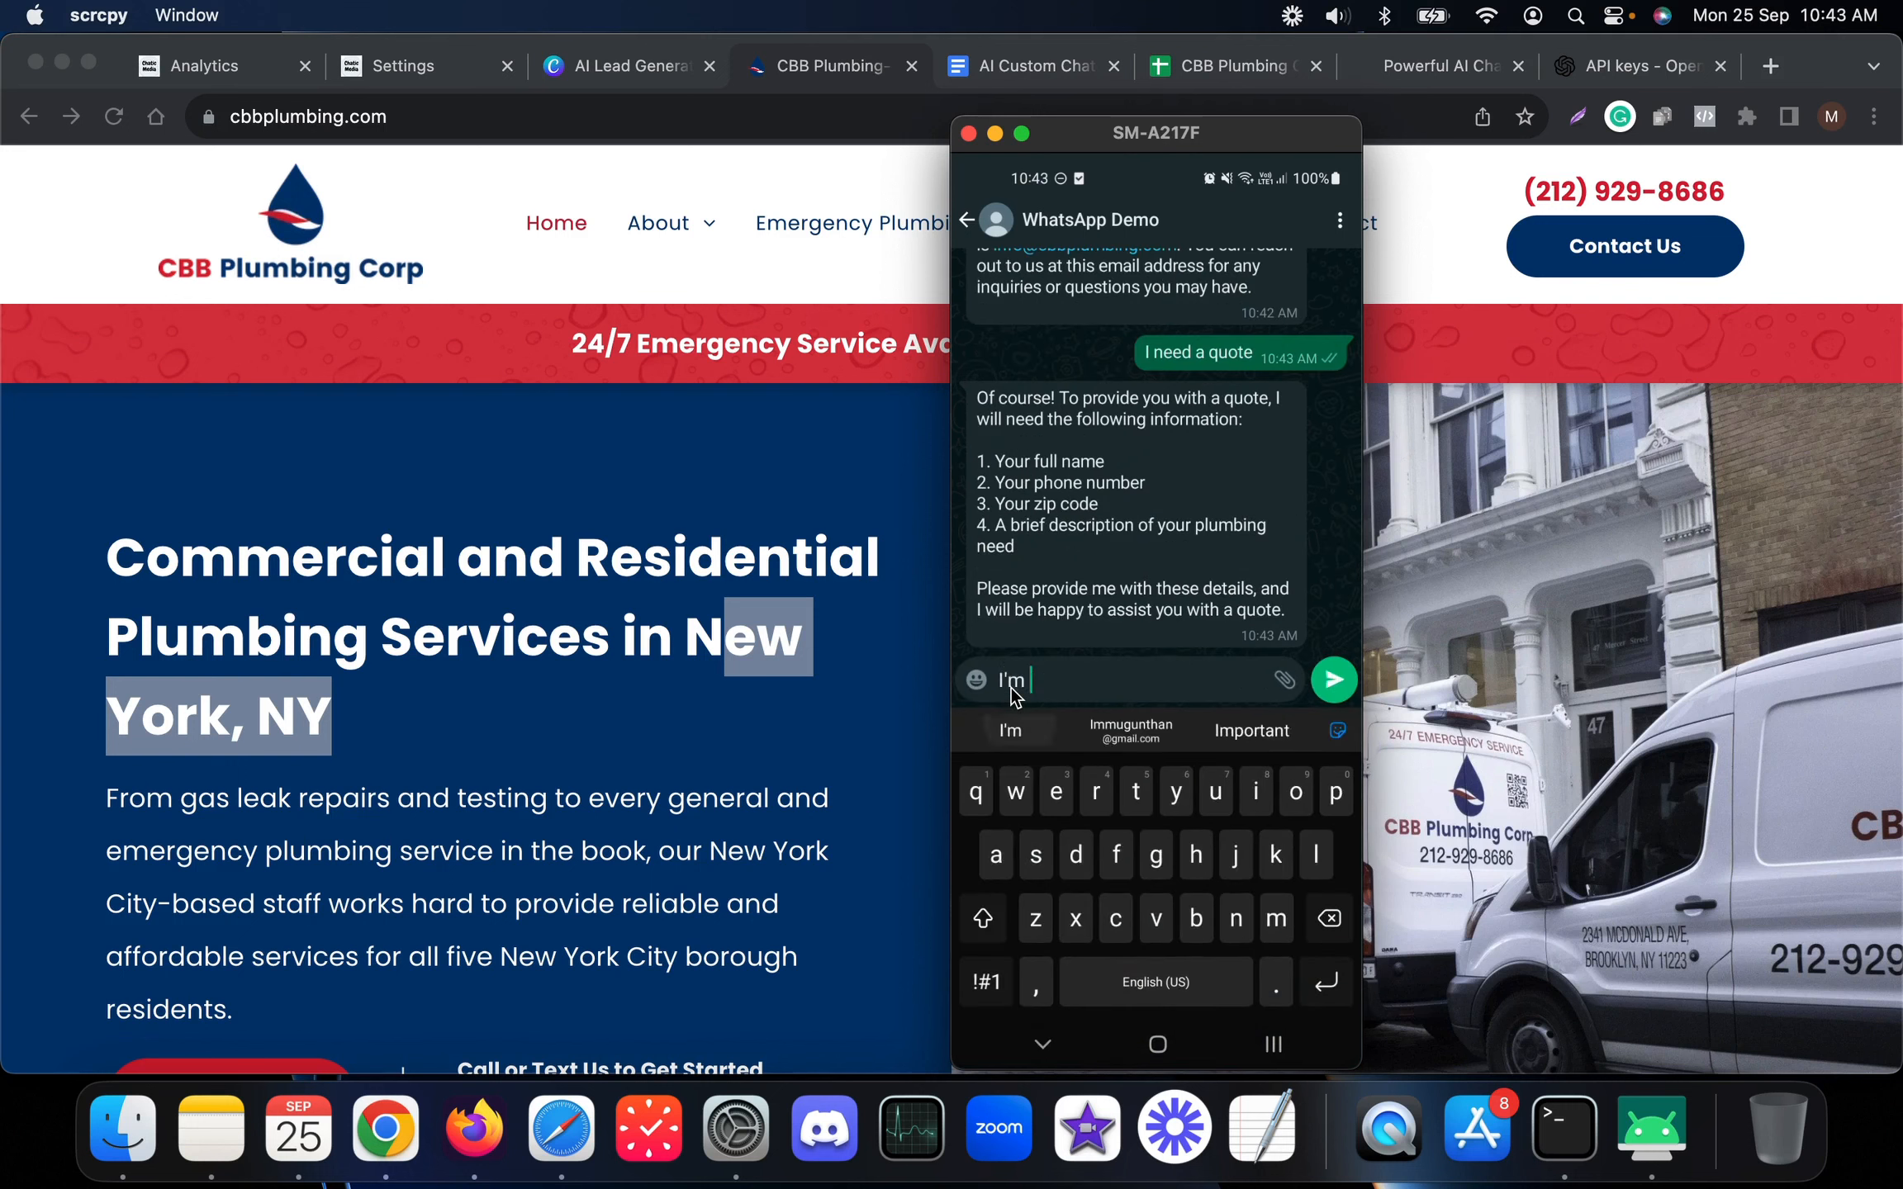
pyautogui.write('Jim')
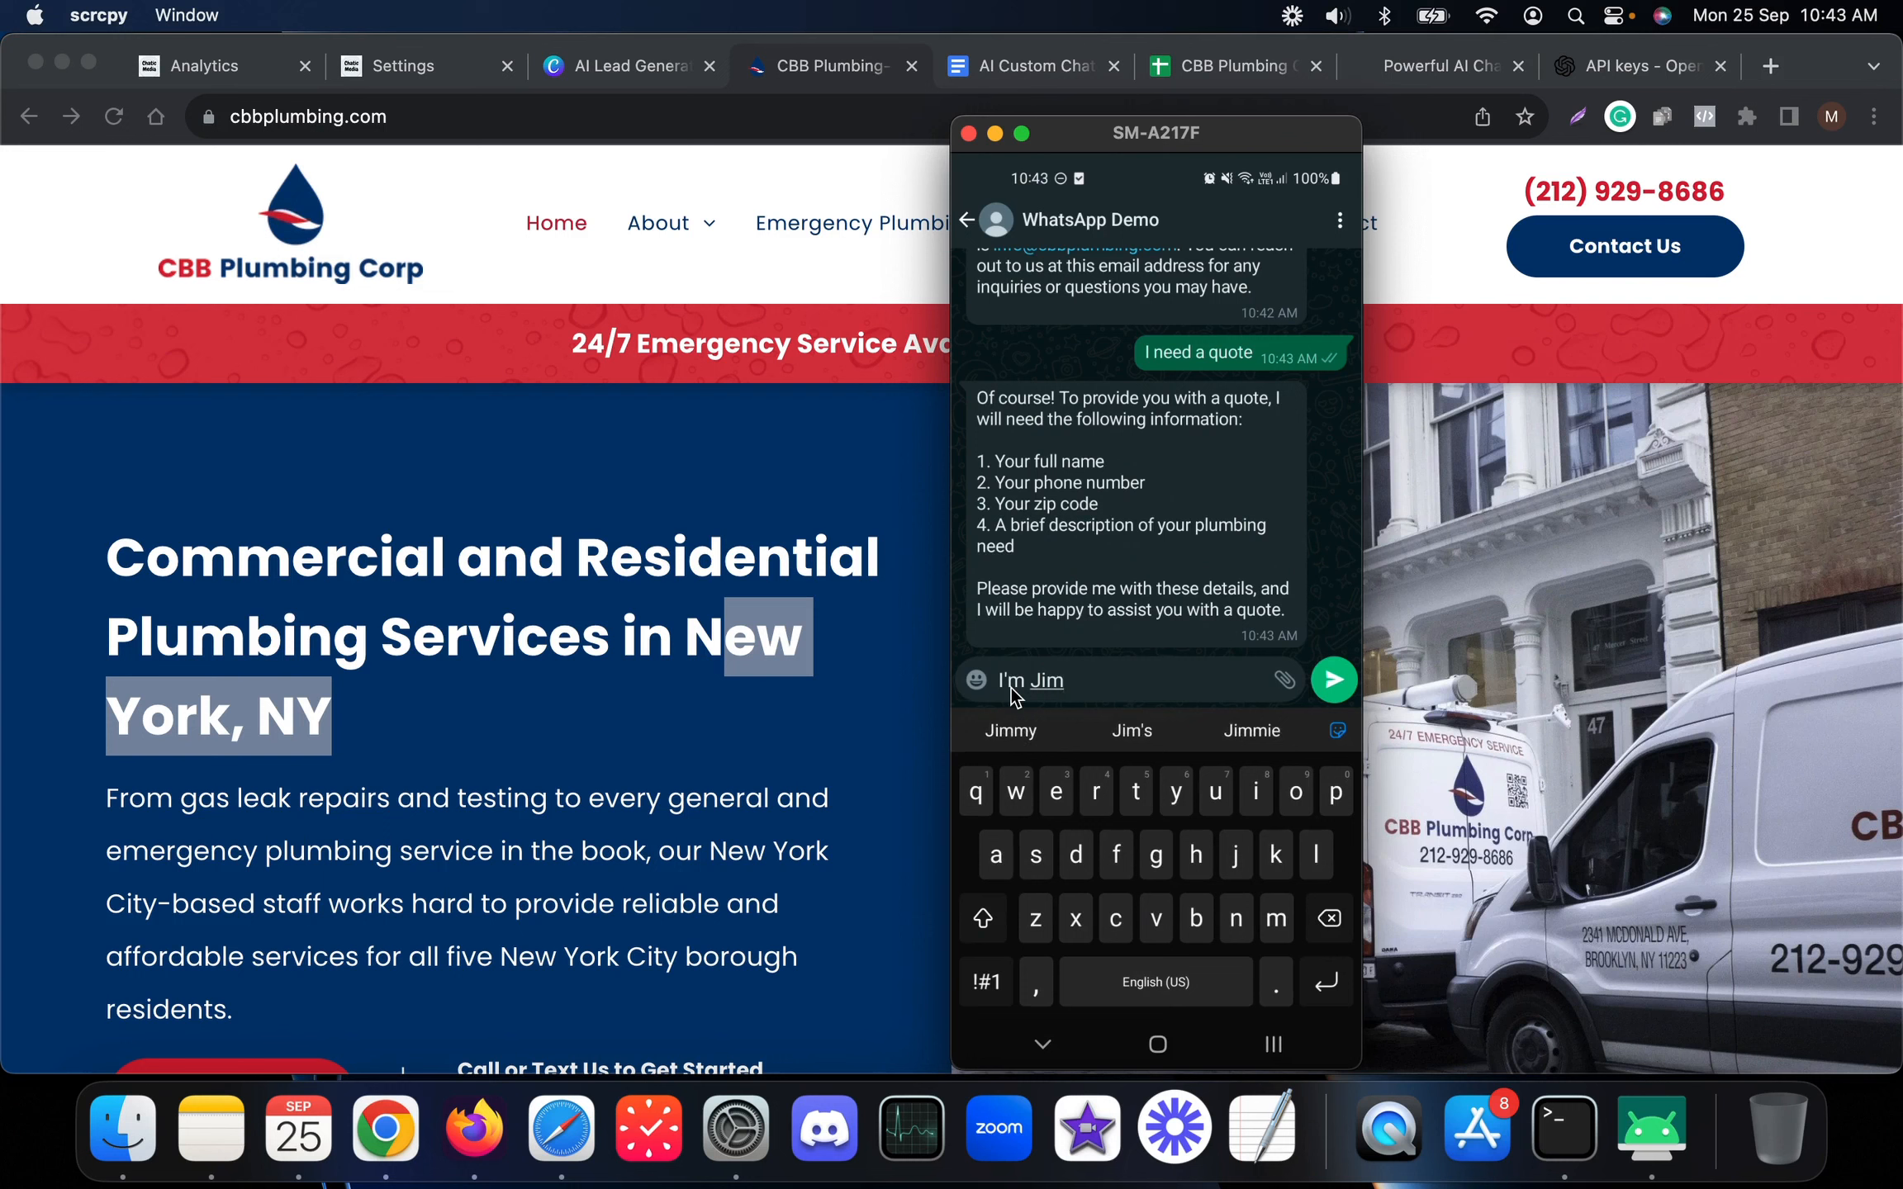
pyautogui.press('Return')
pyautogui.press('Escape')
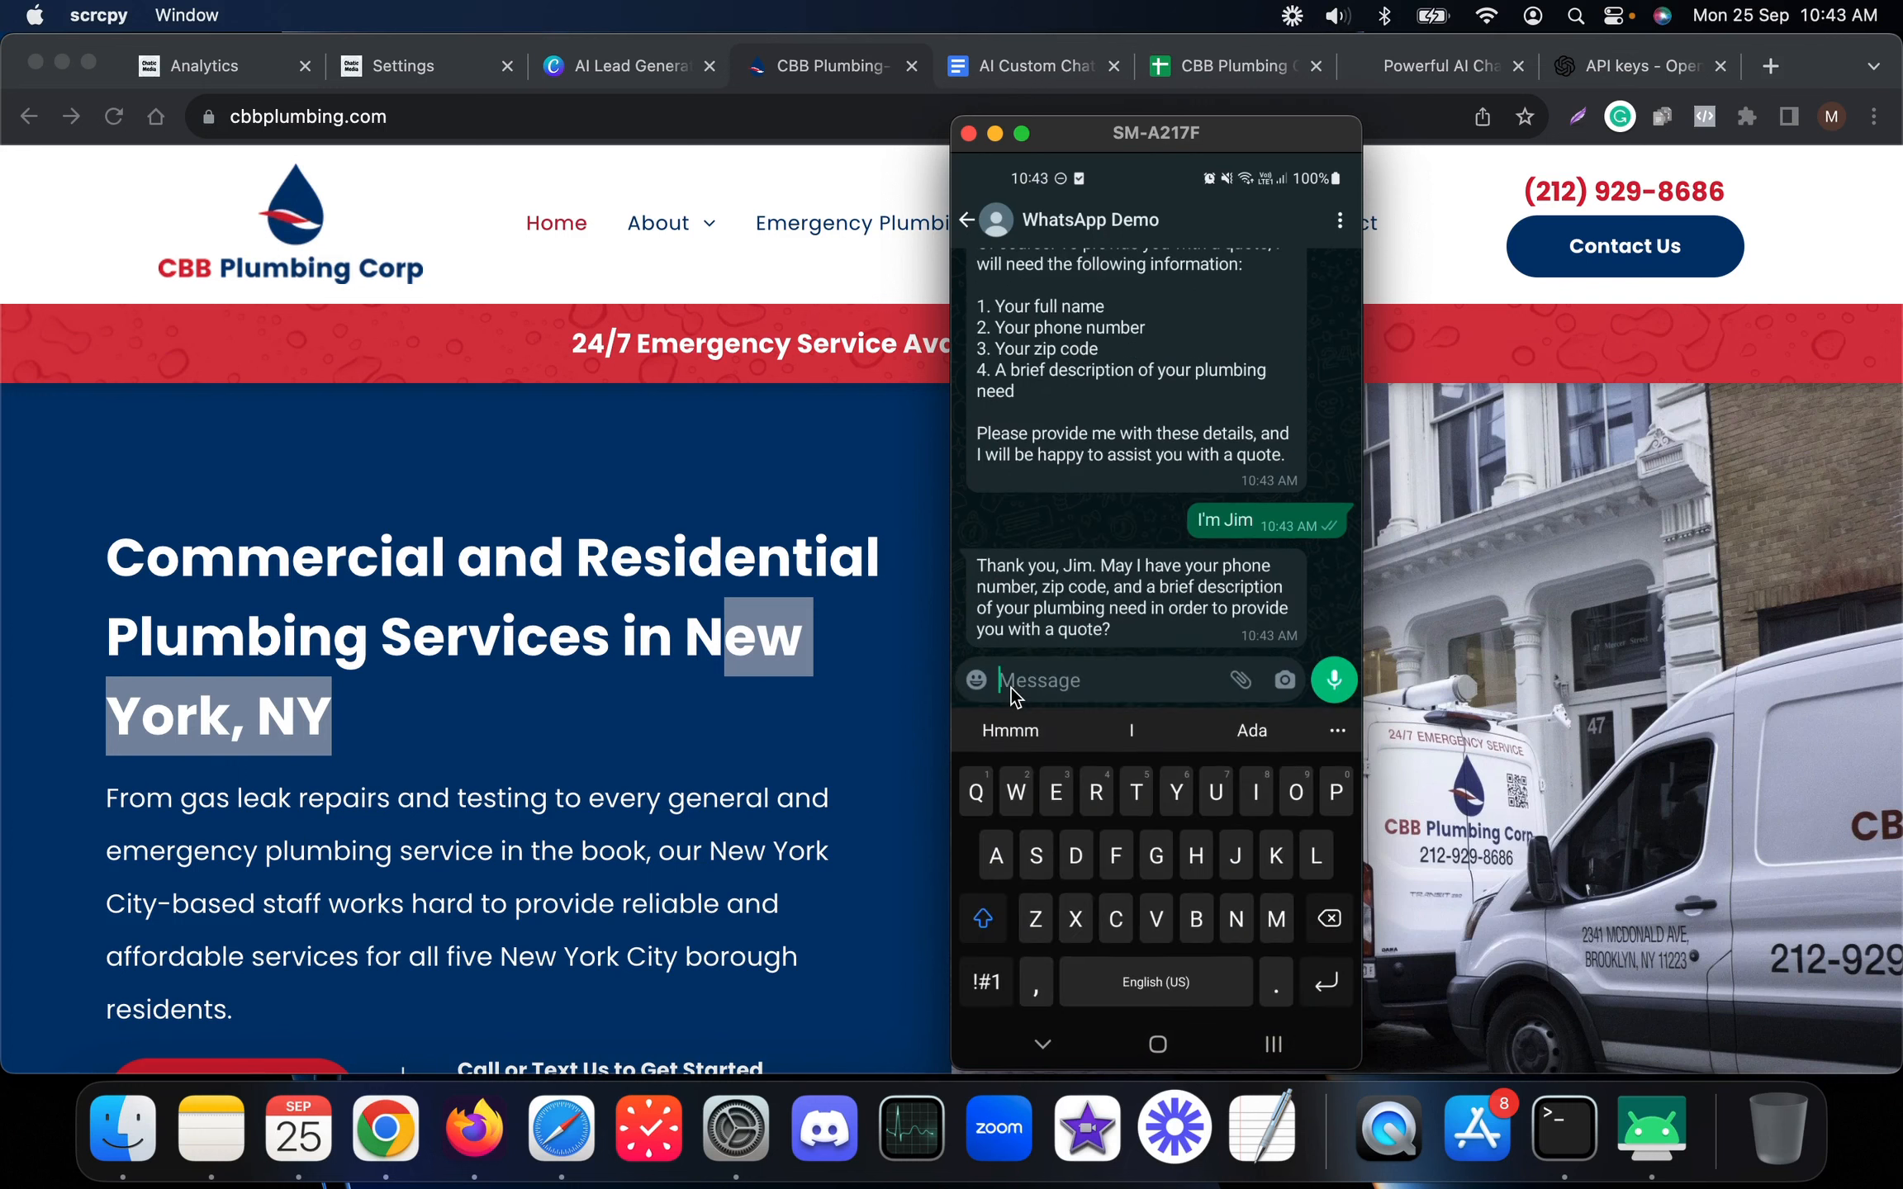
# Send the customer's phone number, zip code 10000 and 'my sink is broken' to the bot
pyautogui.write('You canbrea')
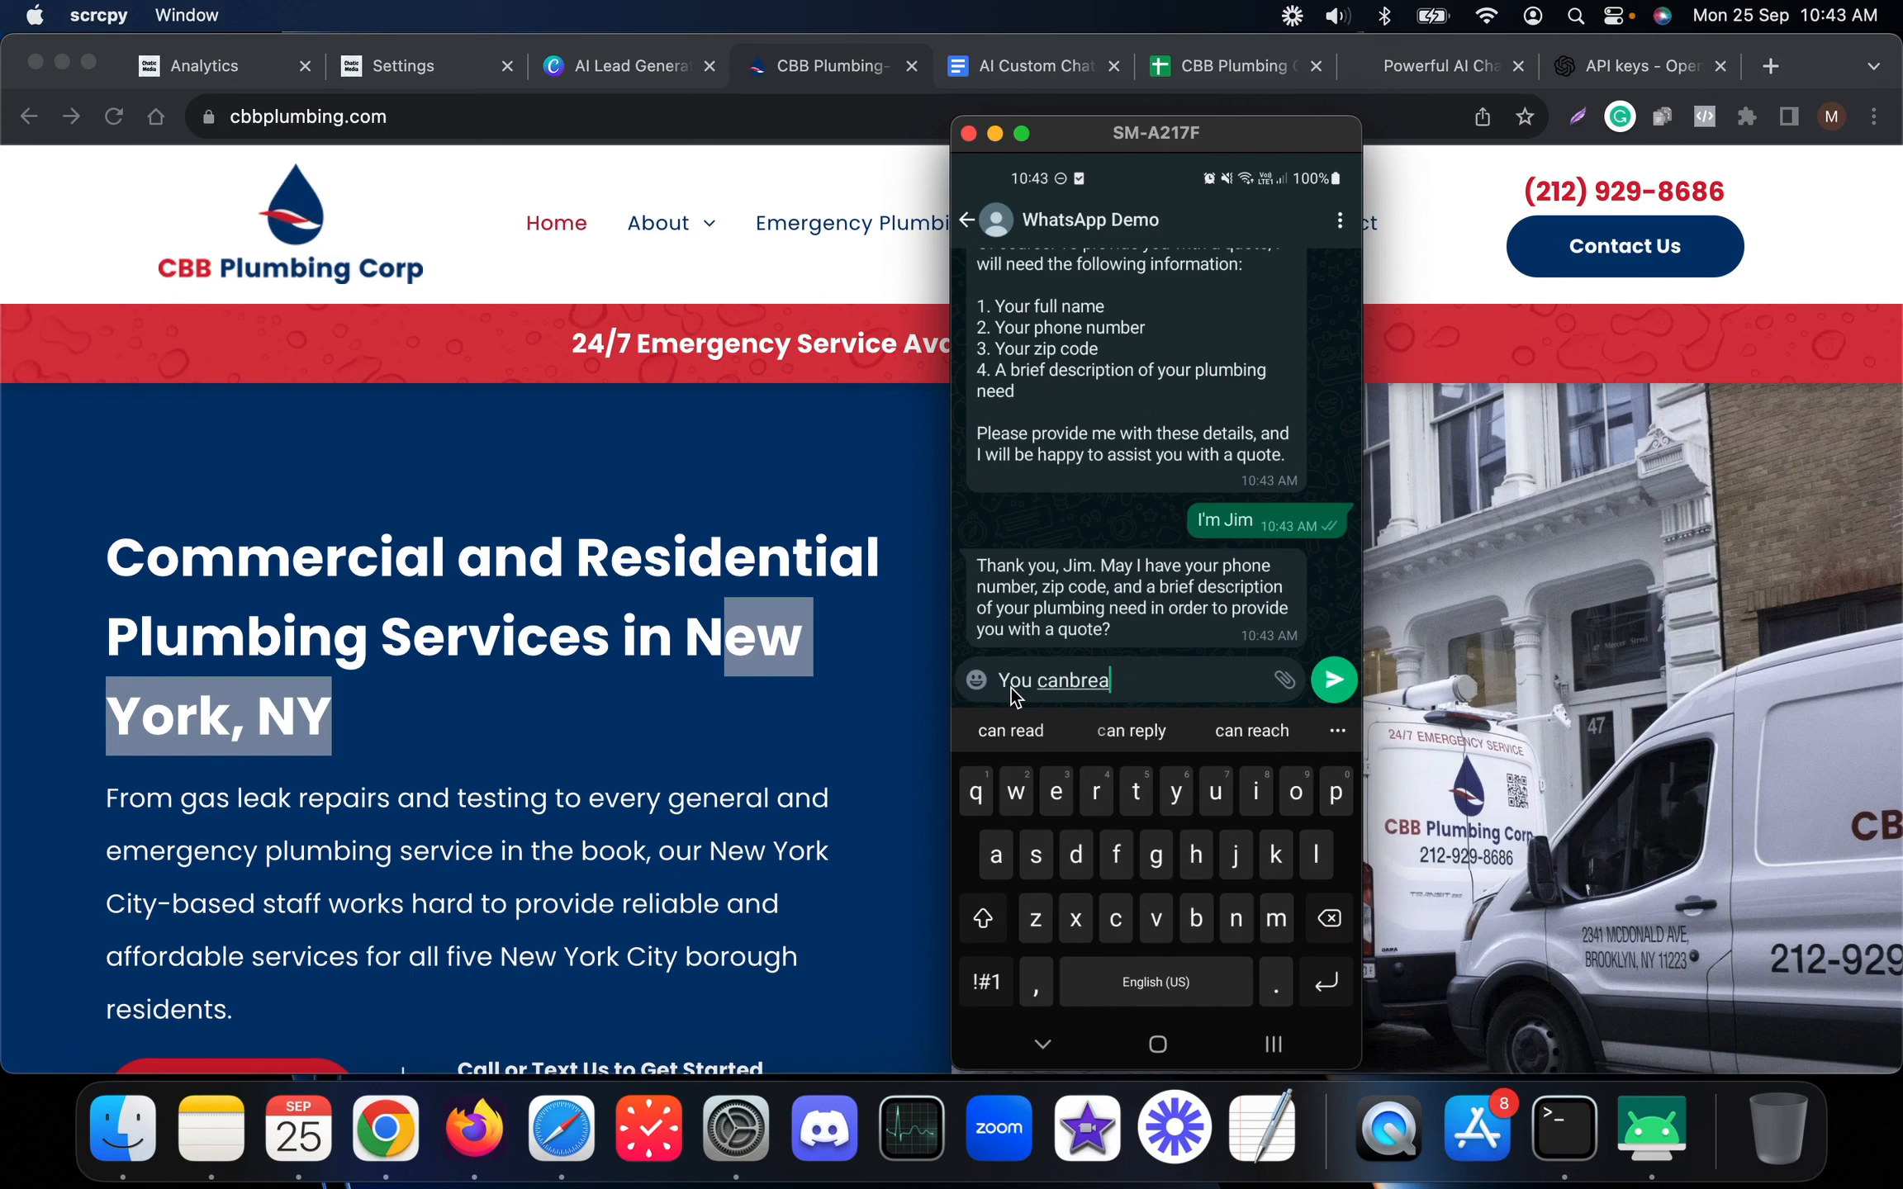
pyautogui.press('BackSpace')
pyautogui.press('BackSpace')
pyautogui.press('BackSpace')
pyautogui.press('BackSpace')
pyautogui.write('reach me at 283')
pyautogui.press('BackSpace')
pyautogui.press('BackSpace')
pyautogui.press('BackSpace')
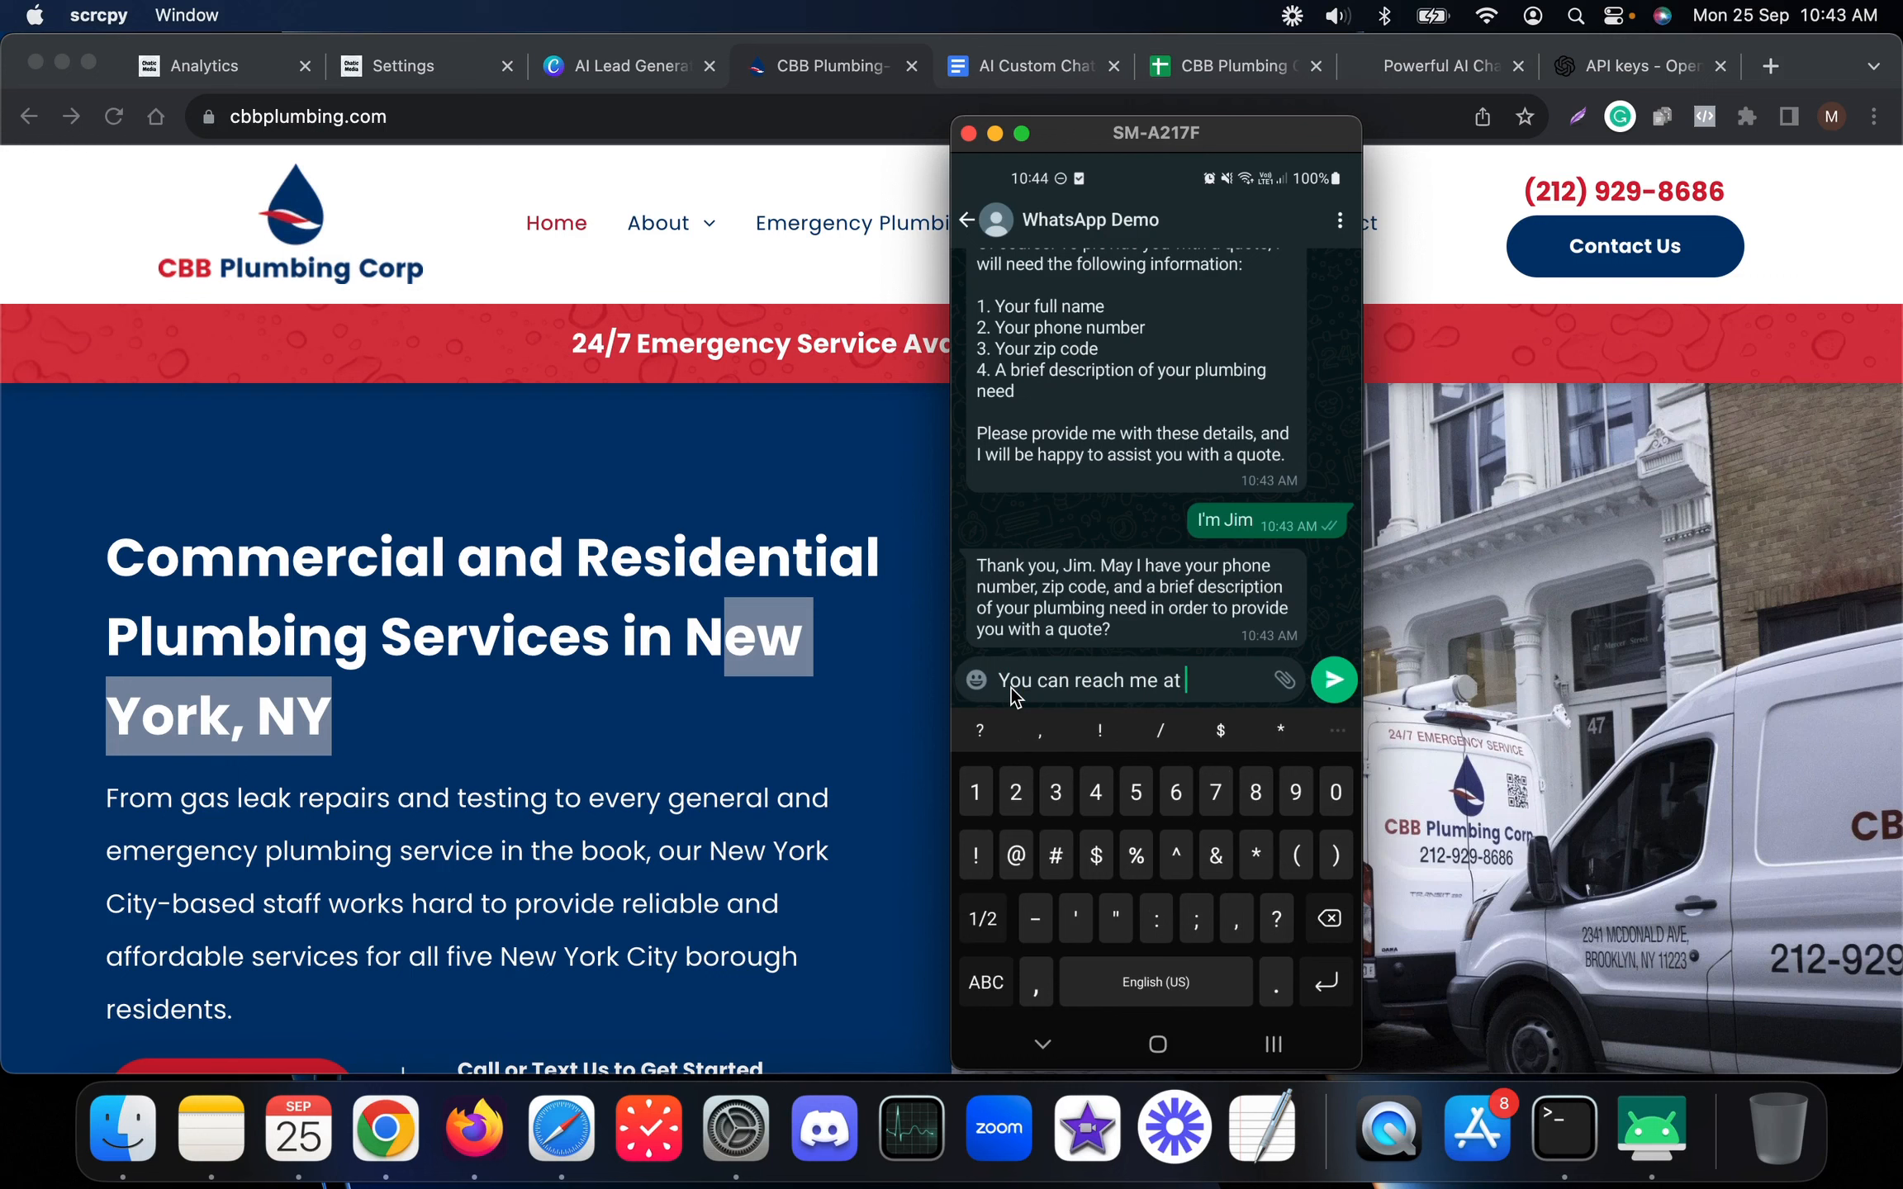
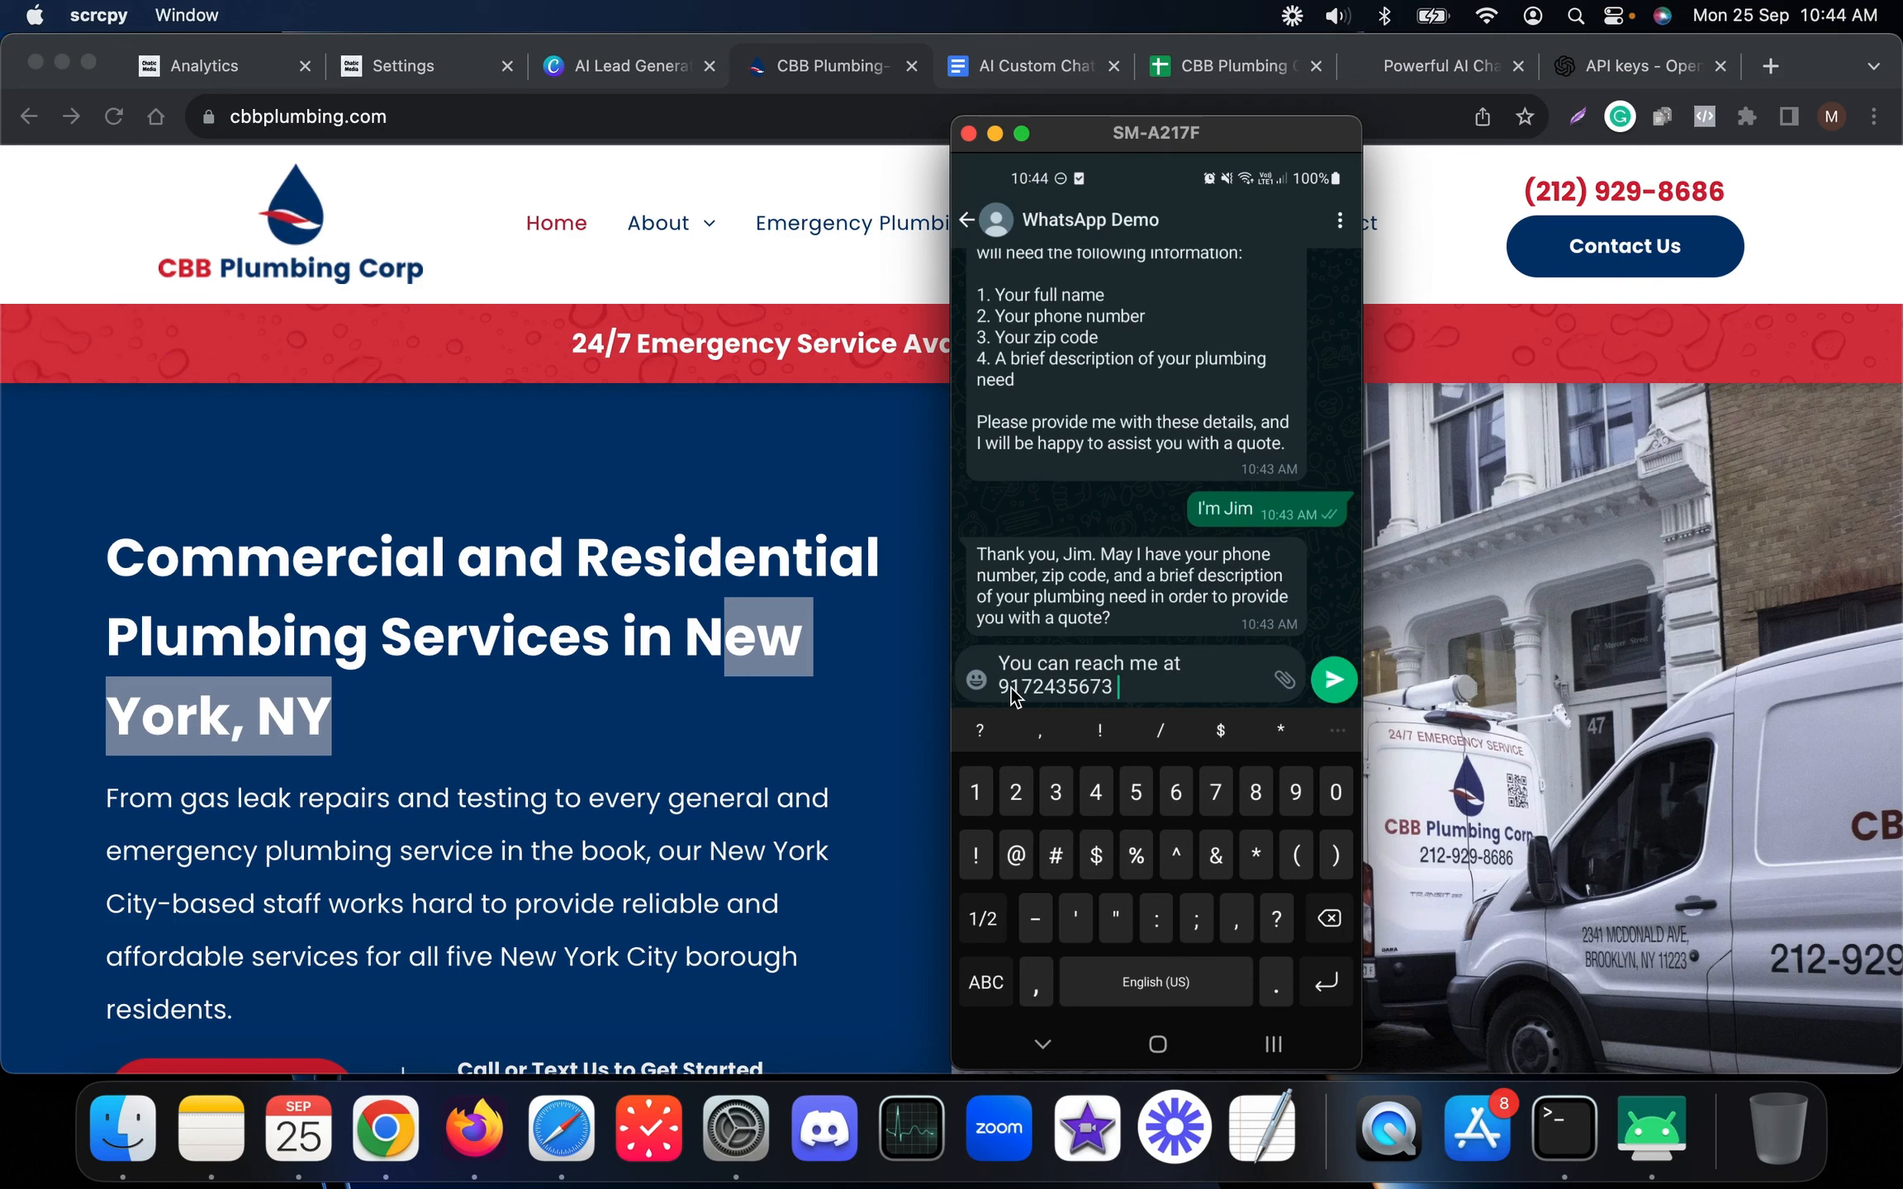
pyautogui.write('zip')
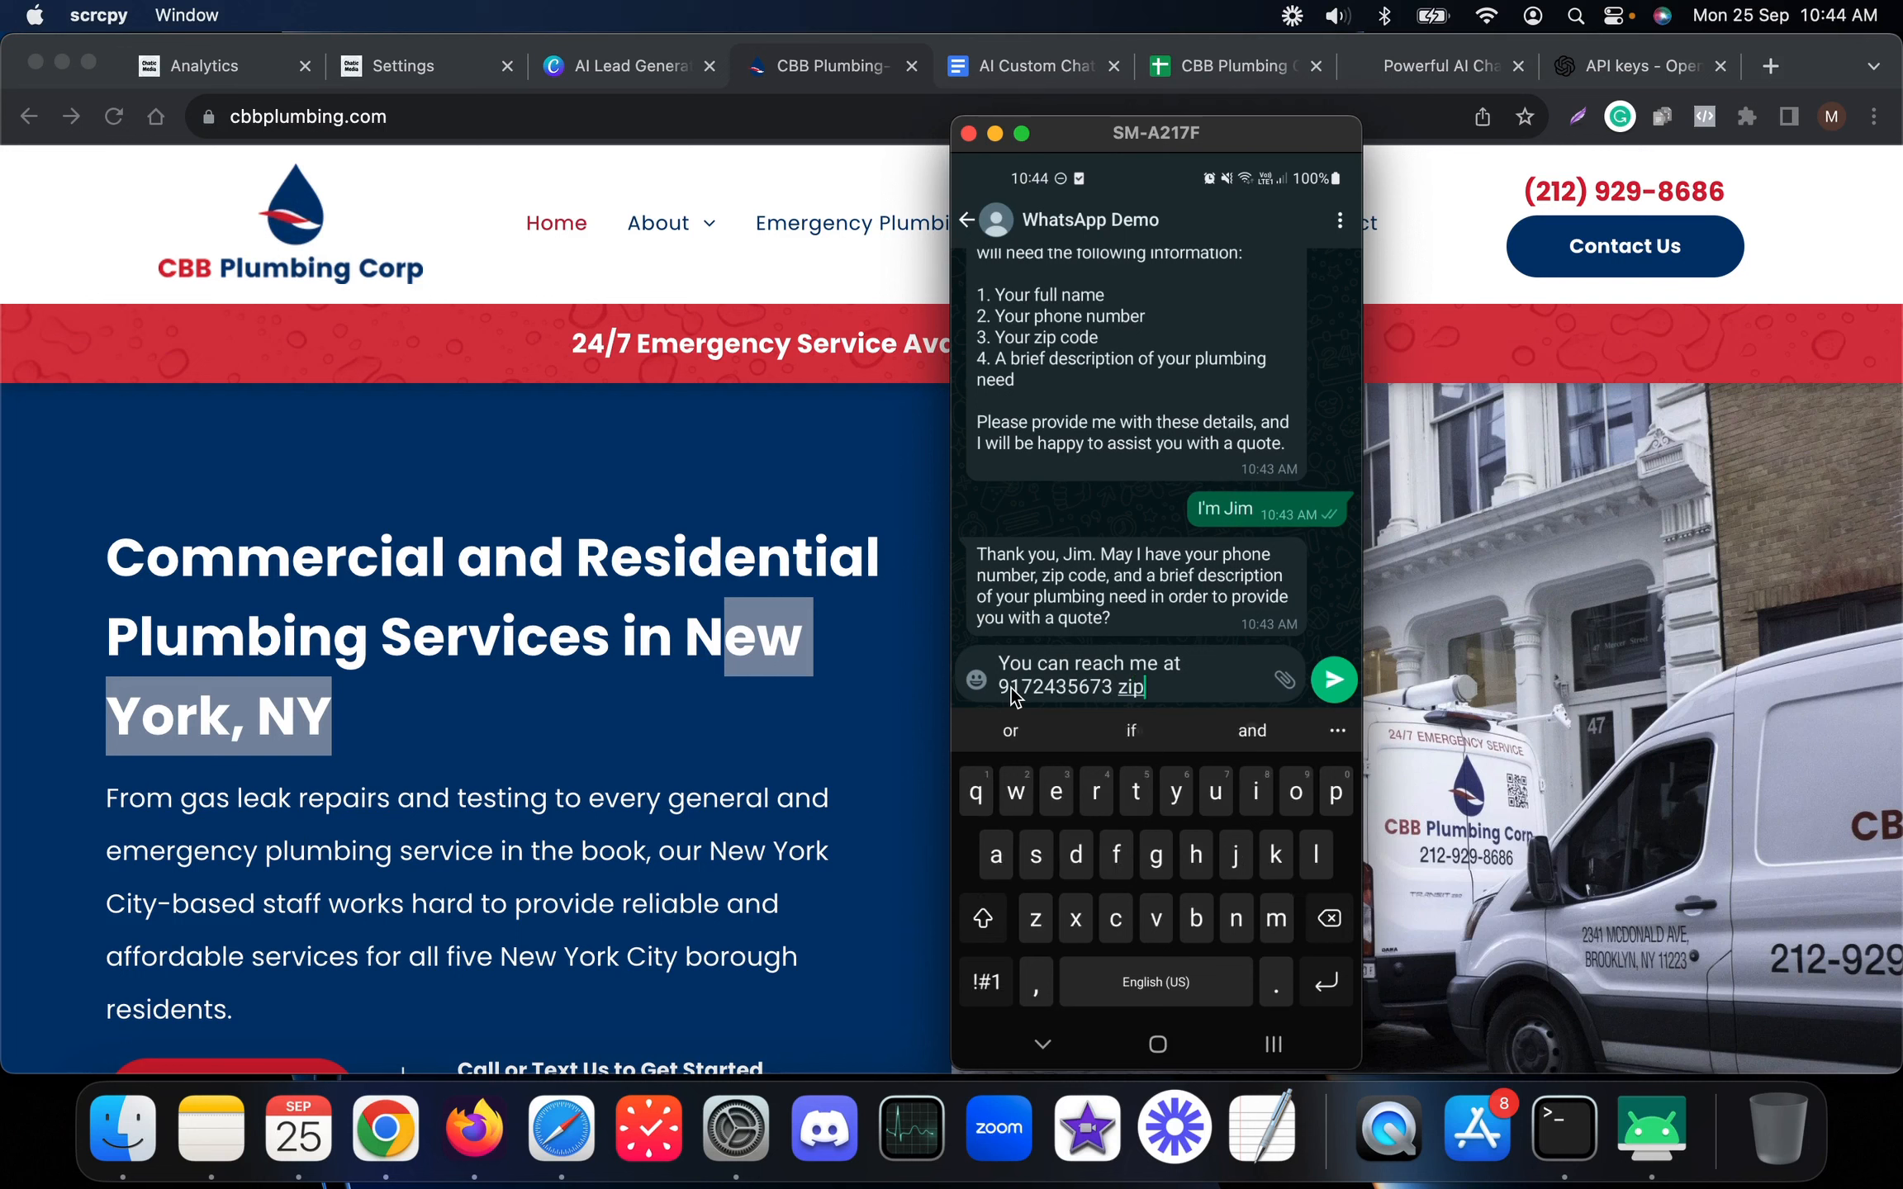
pyautogui.write(' code is 10000')
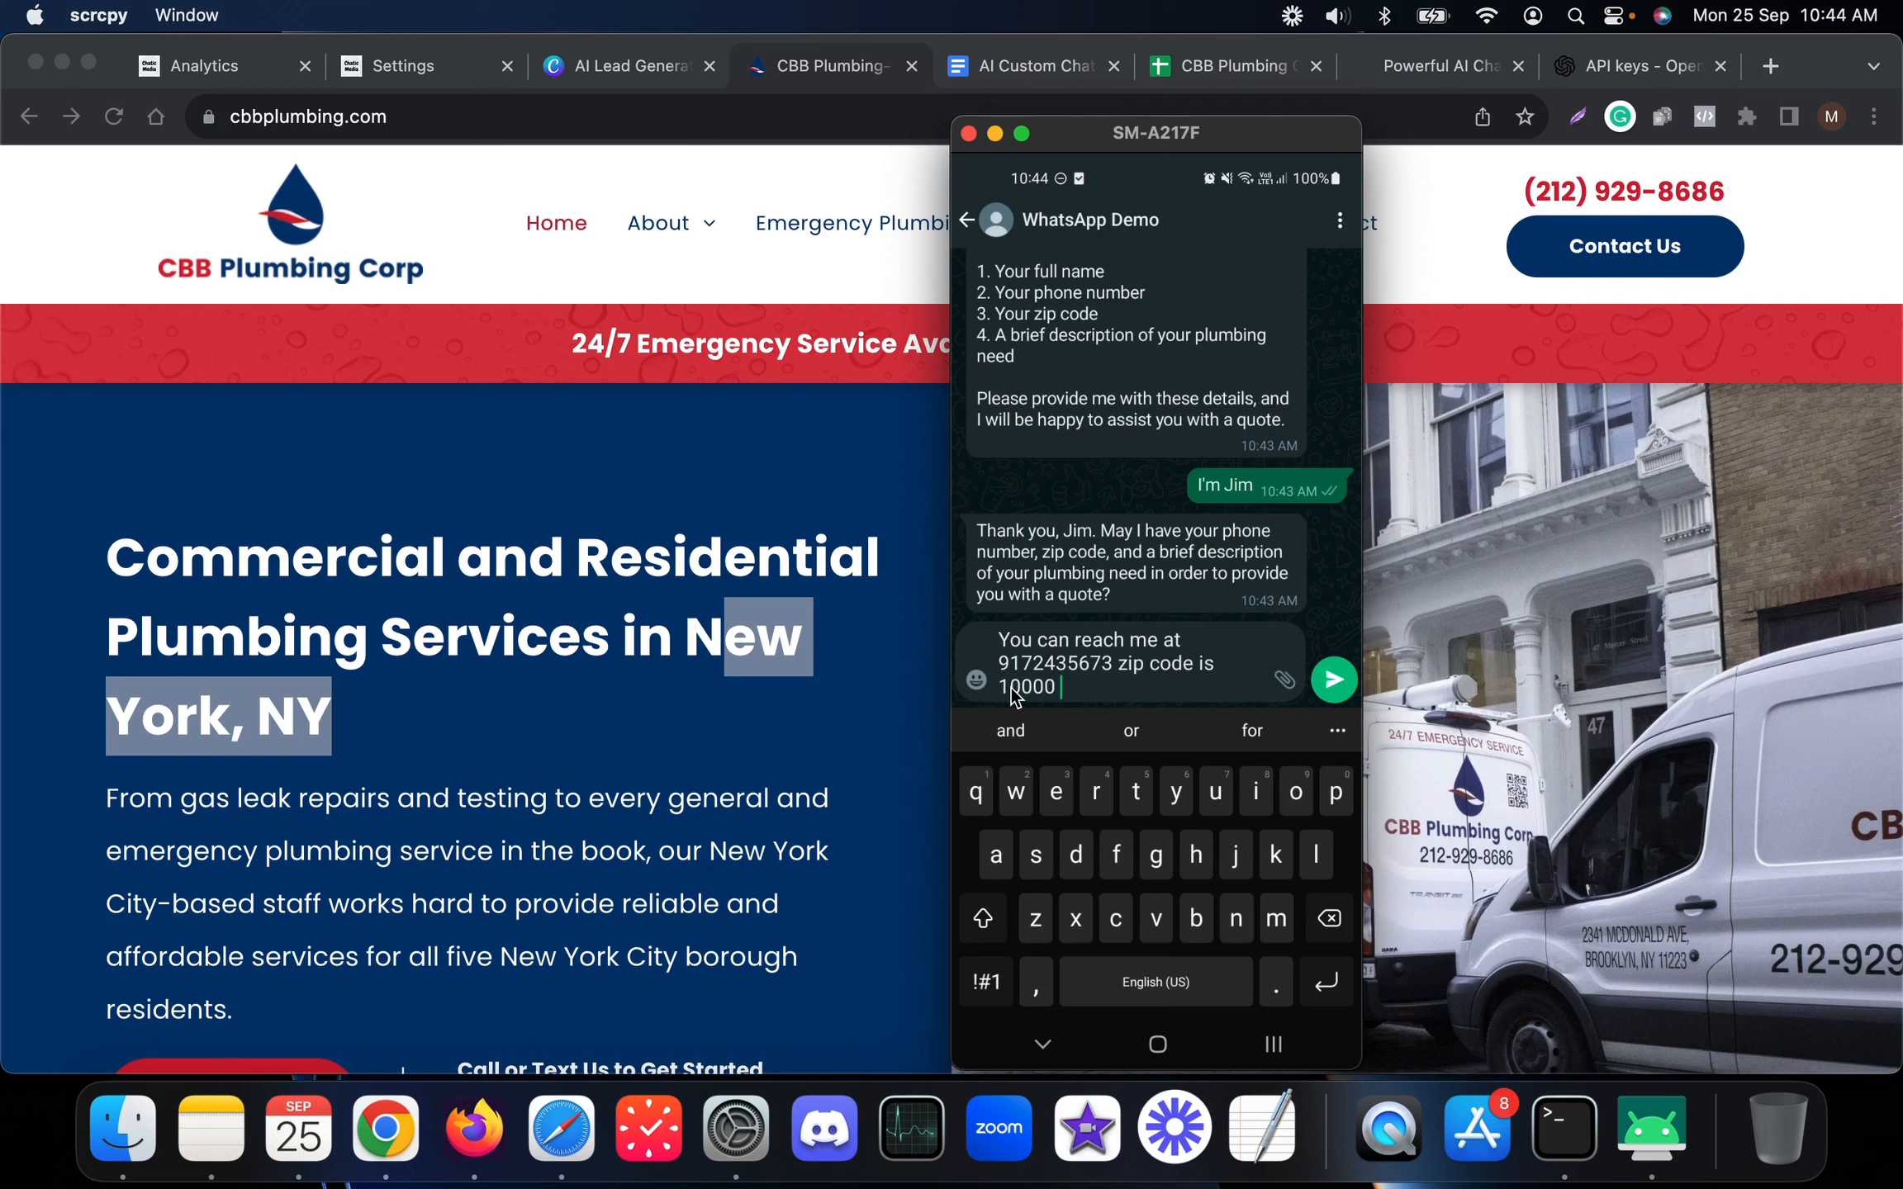
pyautogui.write('my ')
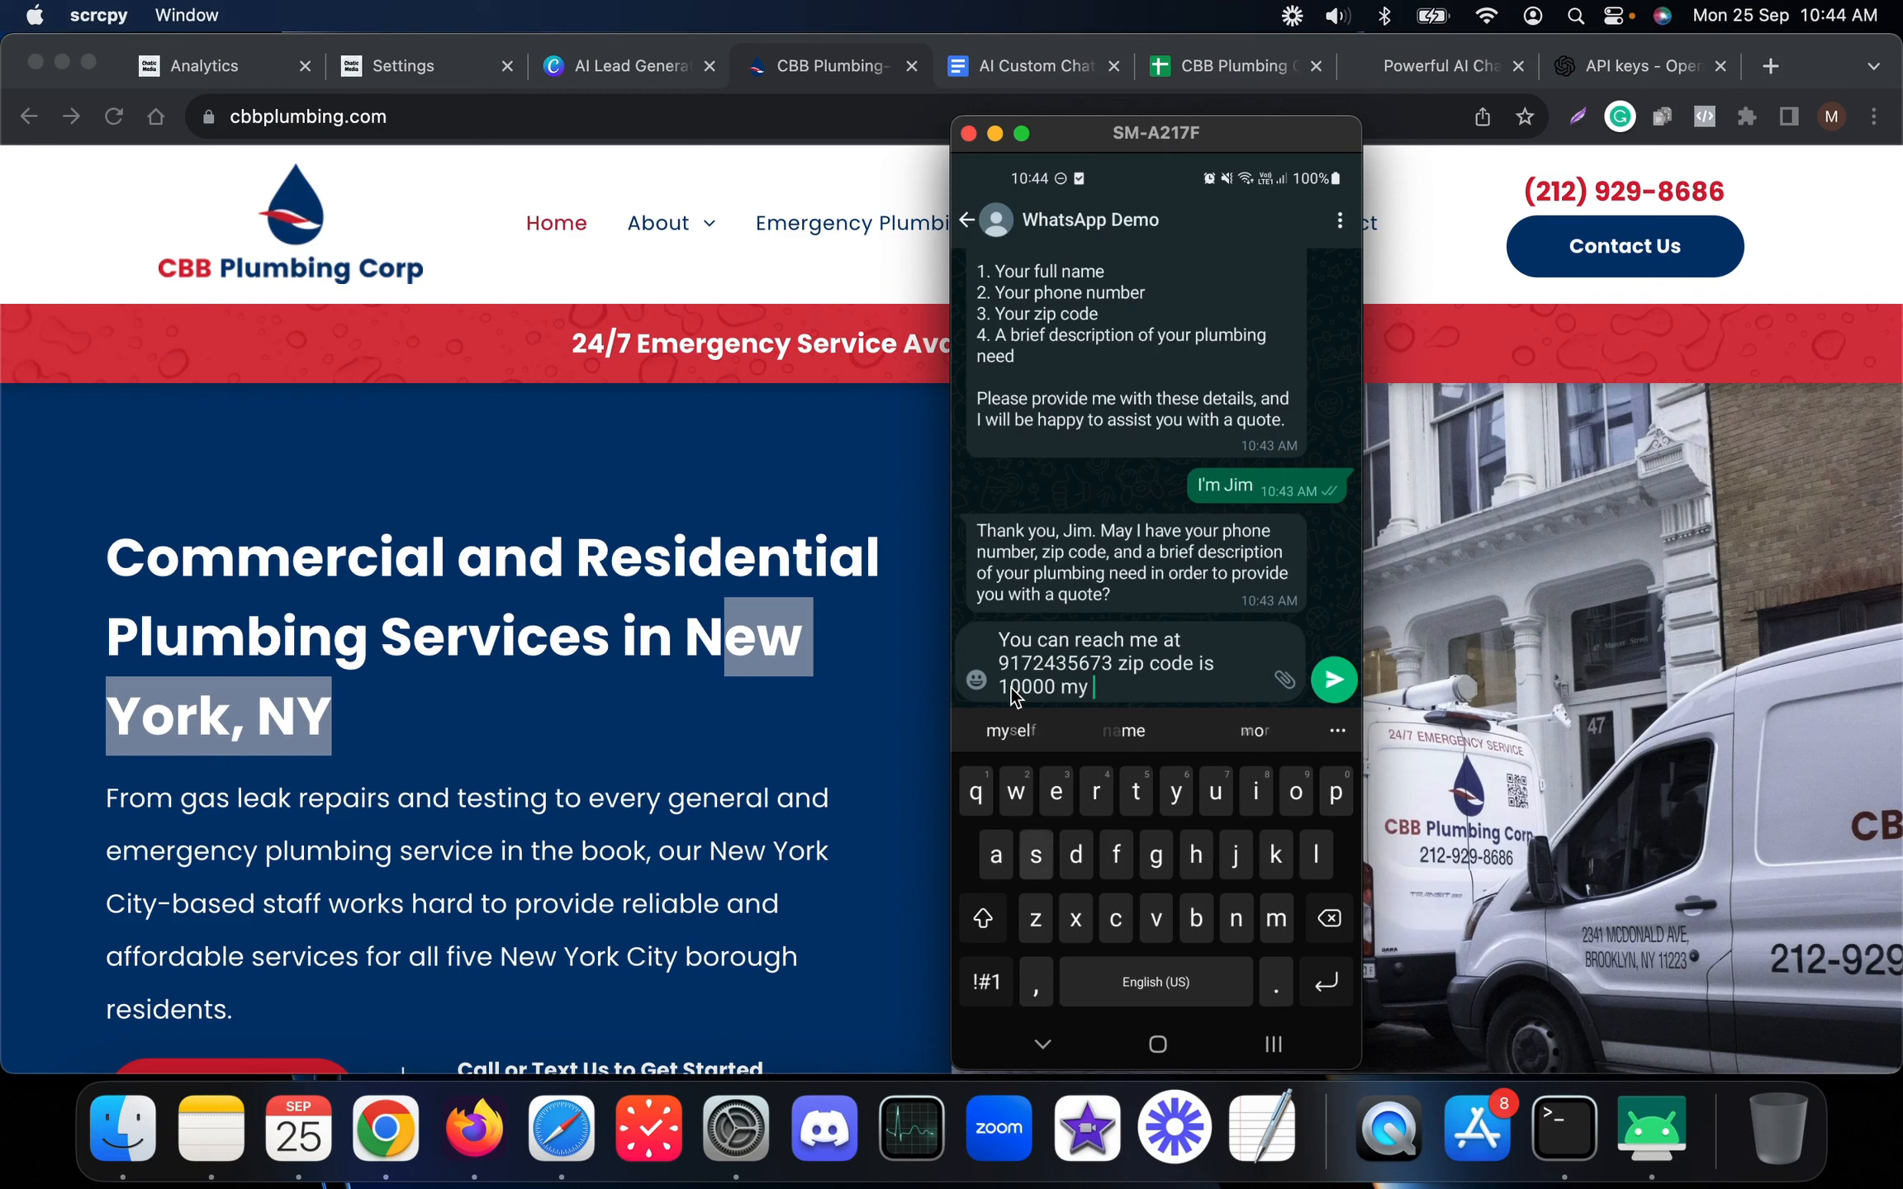
pyautogui.write('sink is broken')
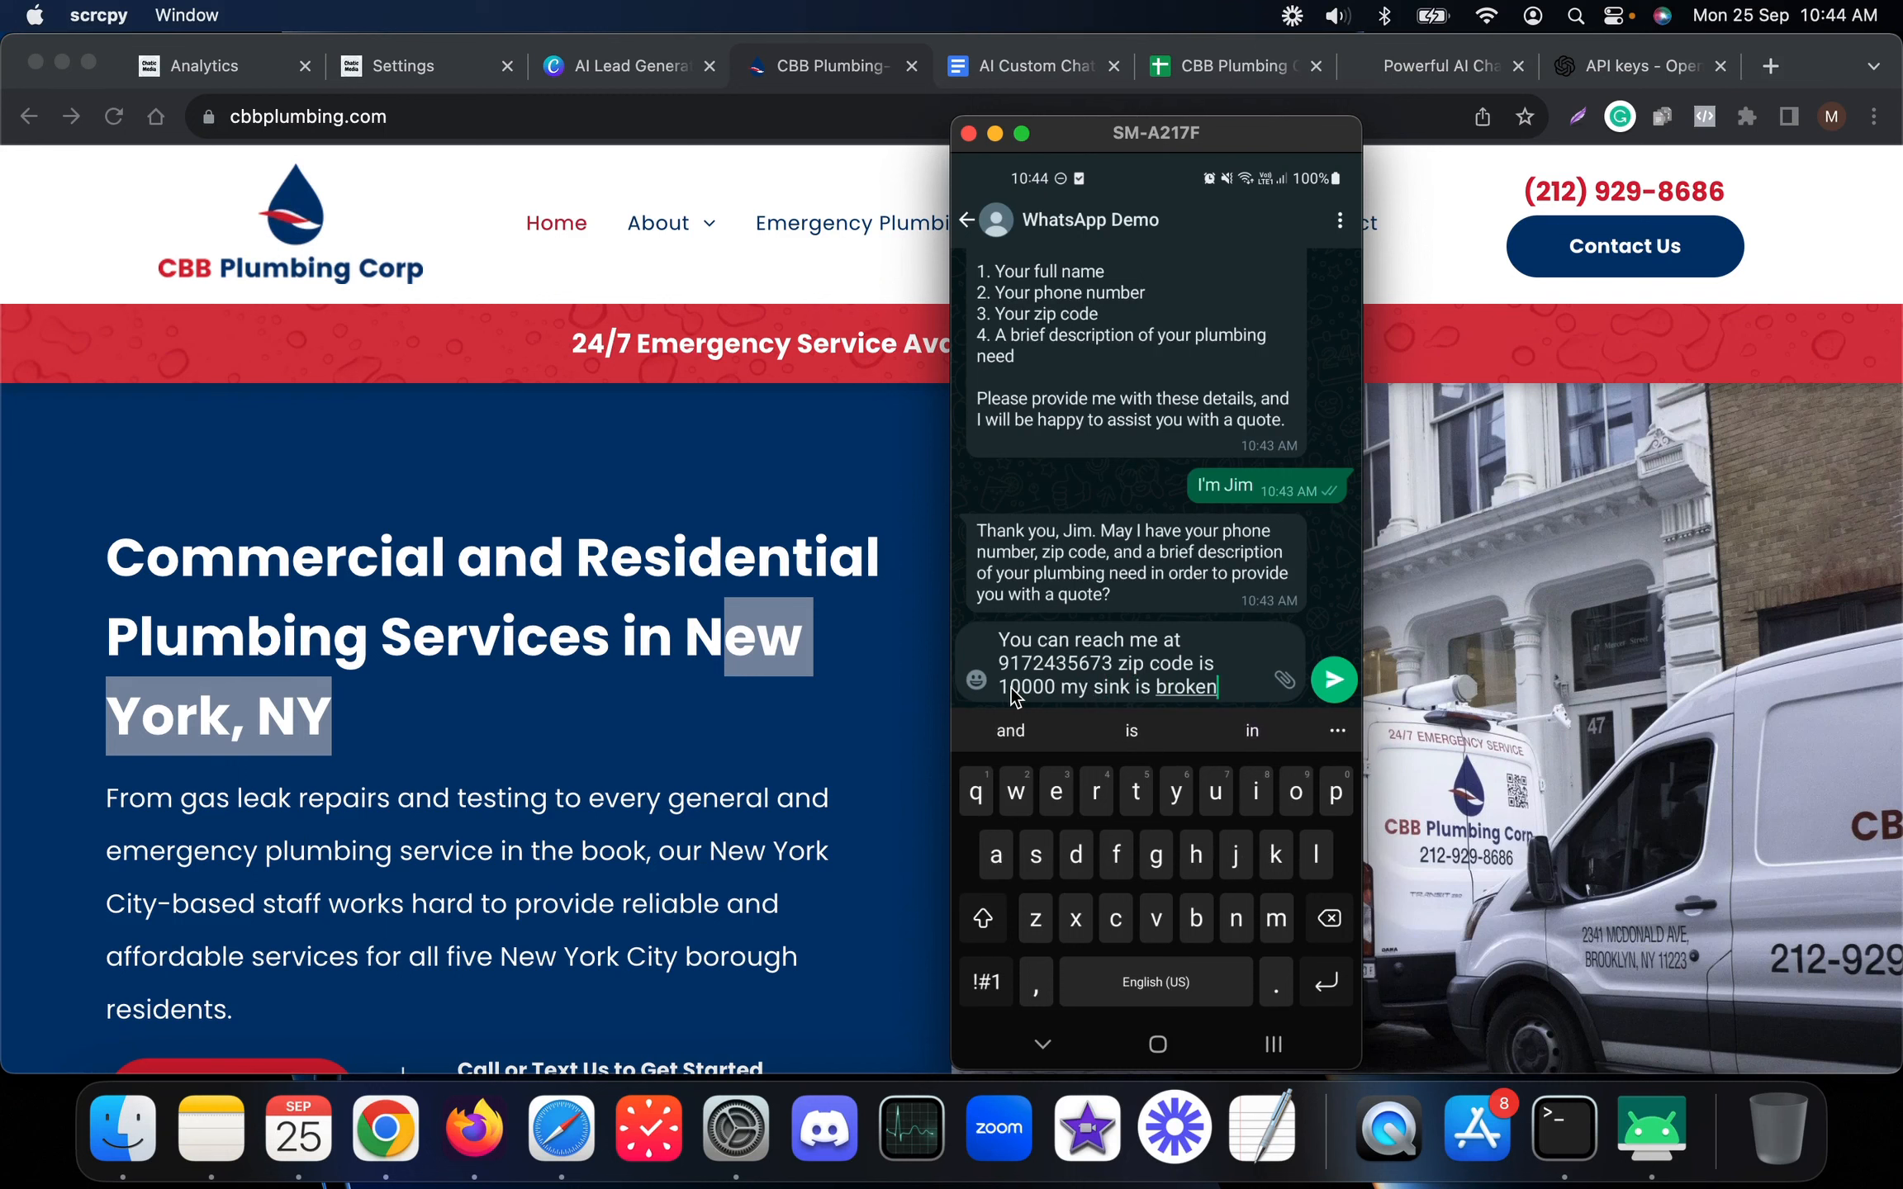
pyautogui.press('Return')
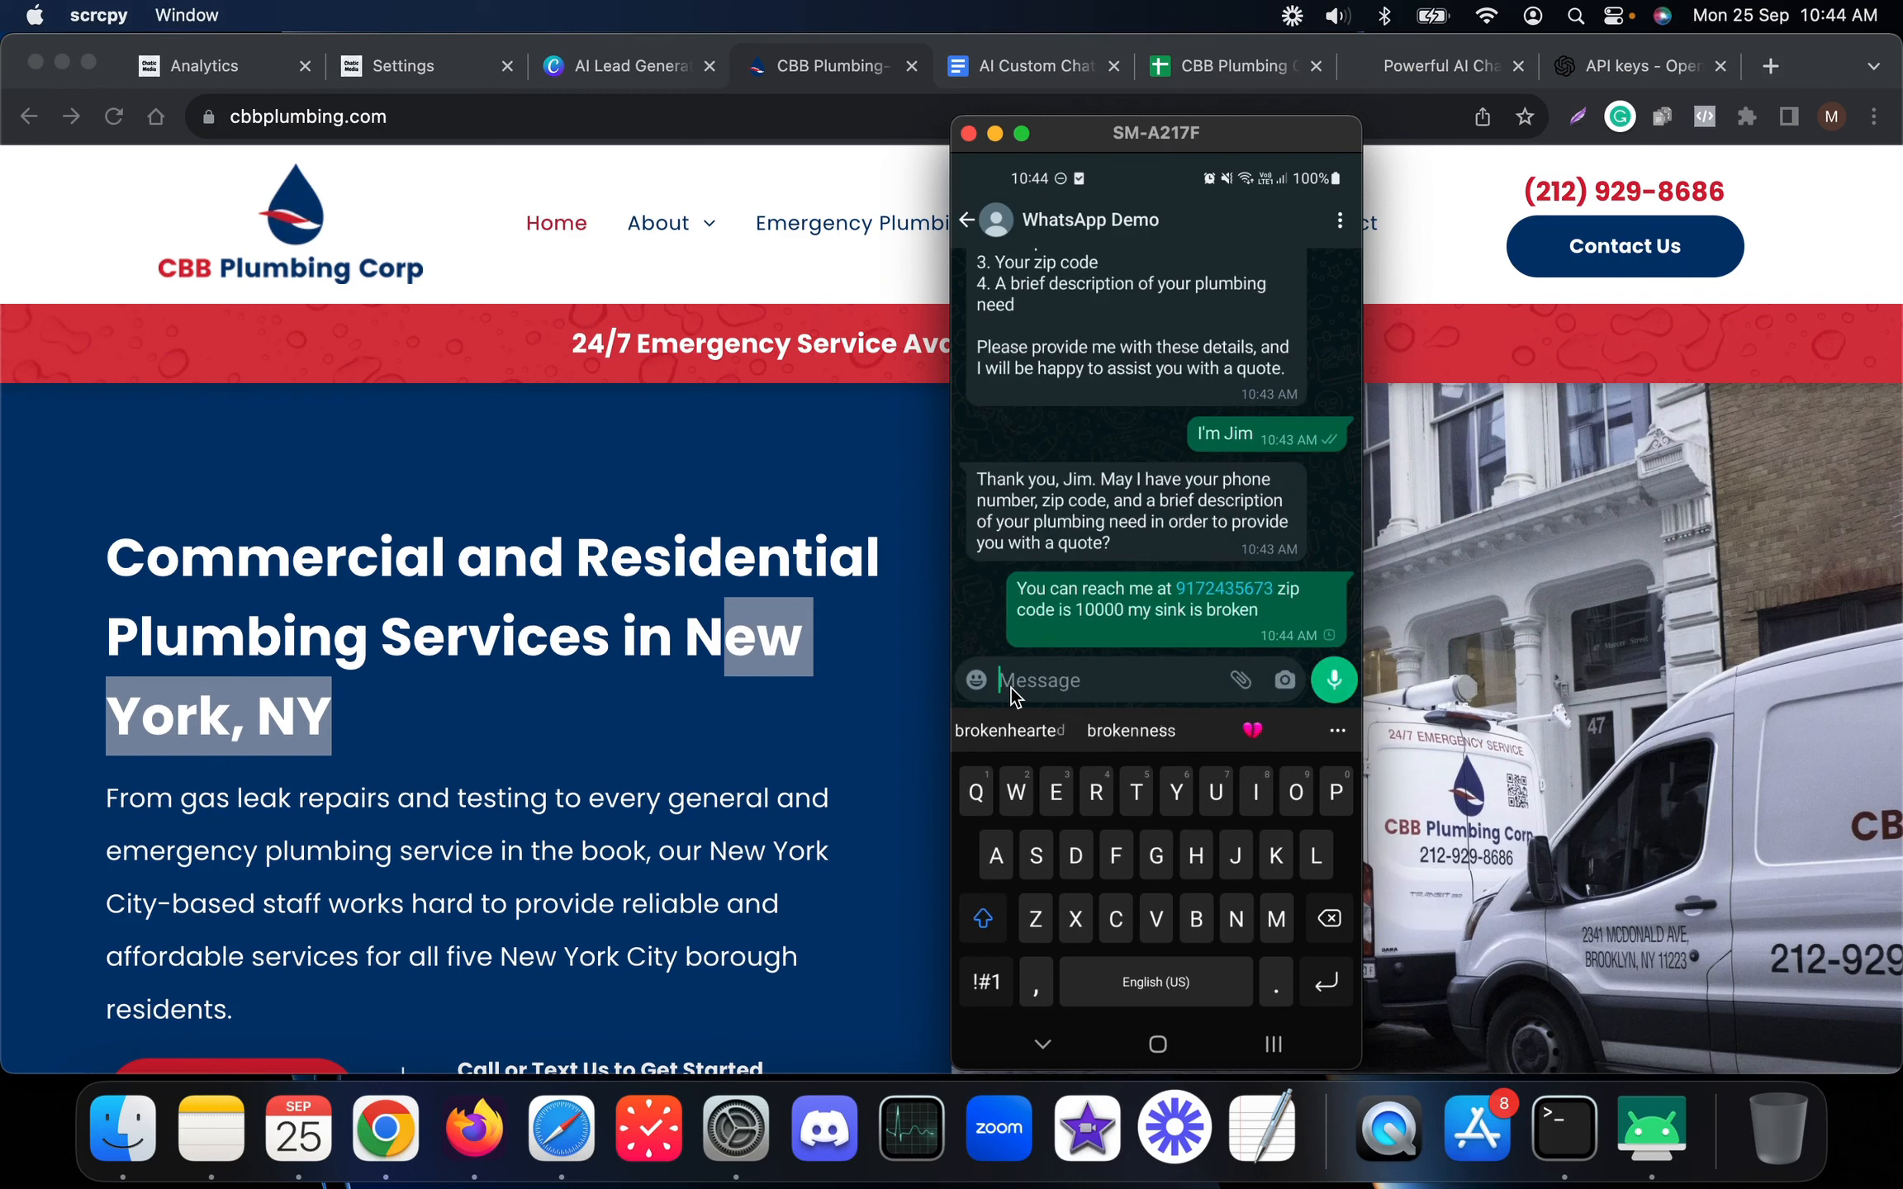
pyautogui.press('Escape')
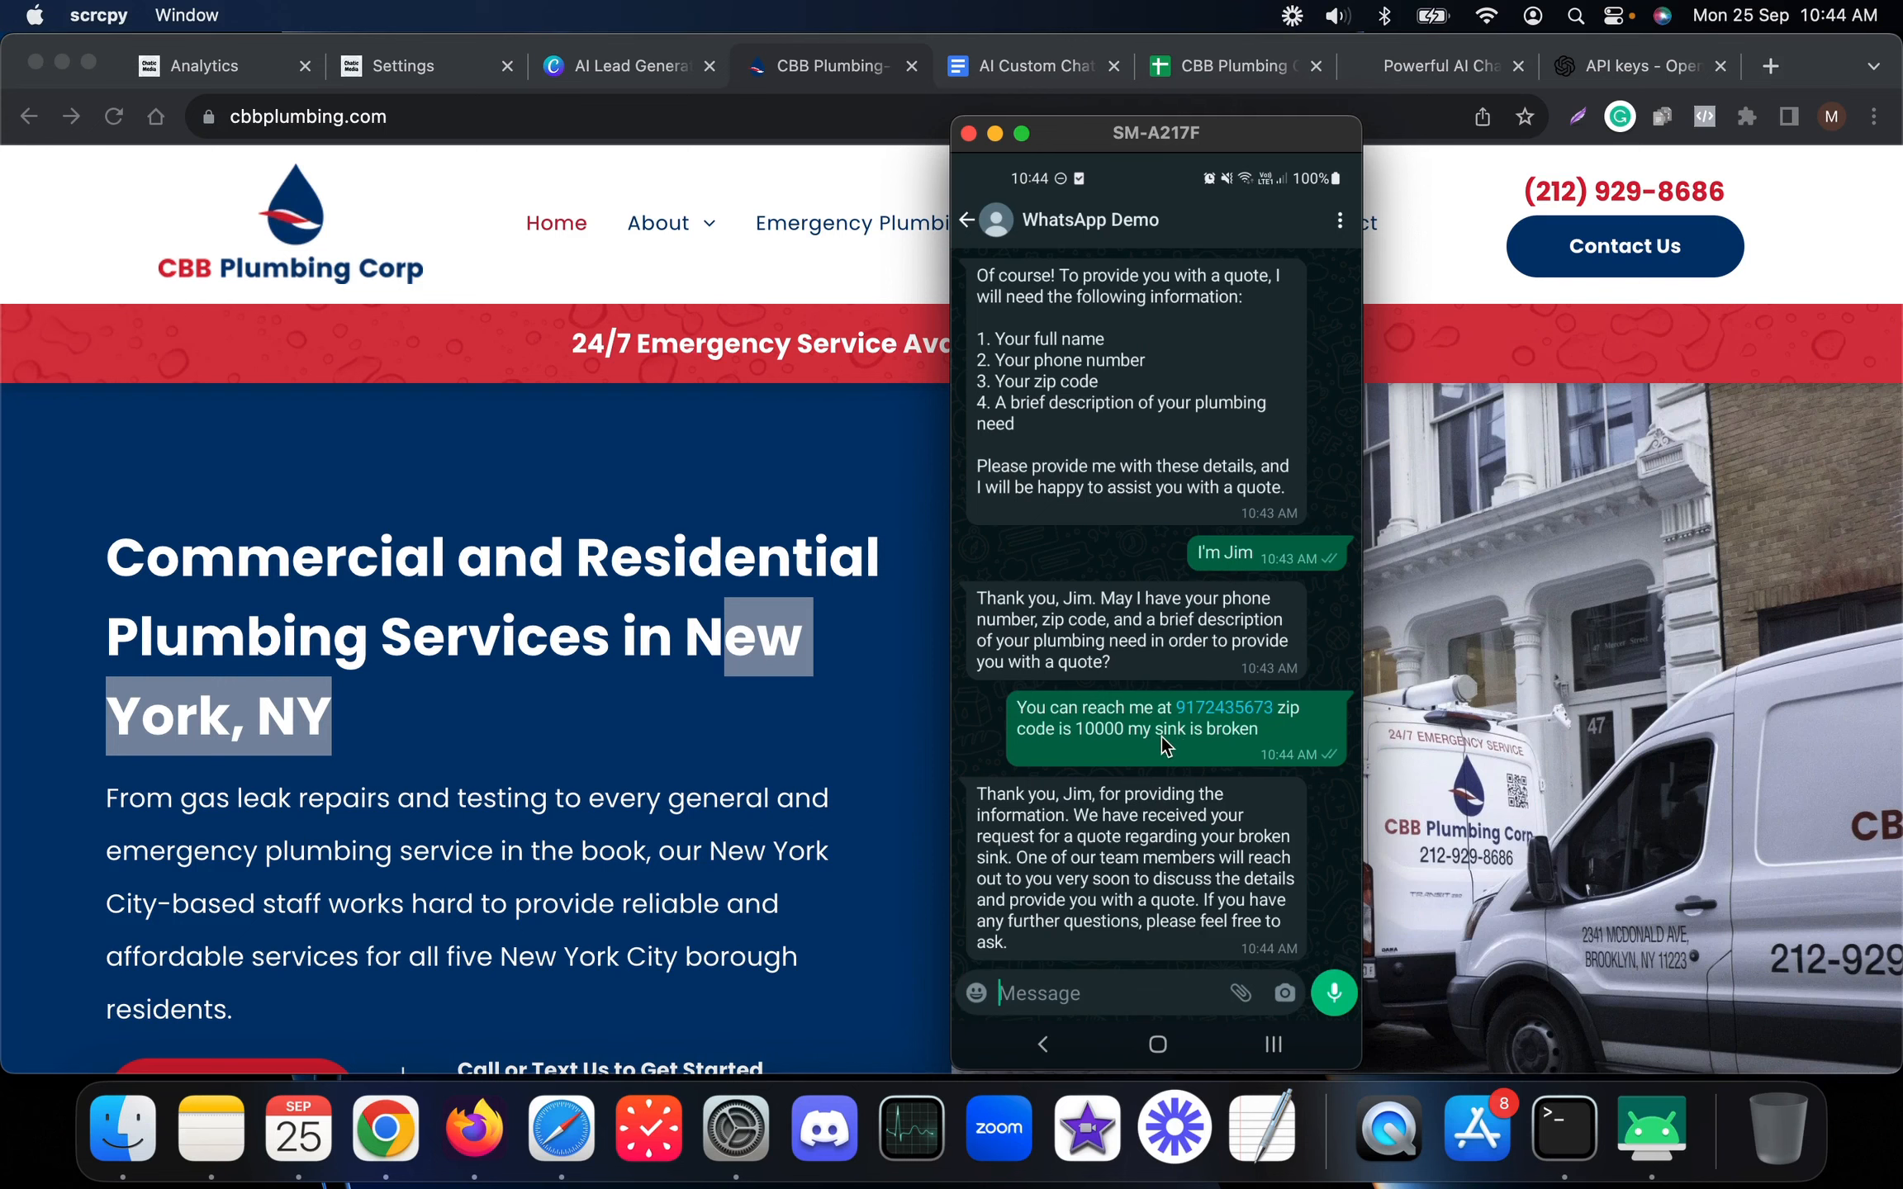
pyautogui.click(1527, 464)
# Check the lead's name, phone, zip code and issue in cells B2–E2 of the Leads sheet
pyautogui.click(1235, 58)
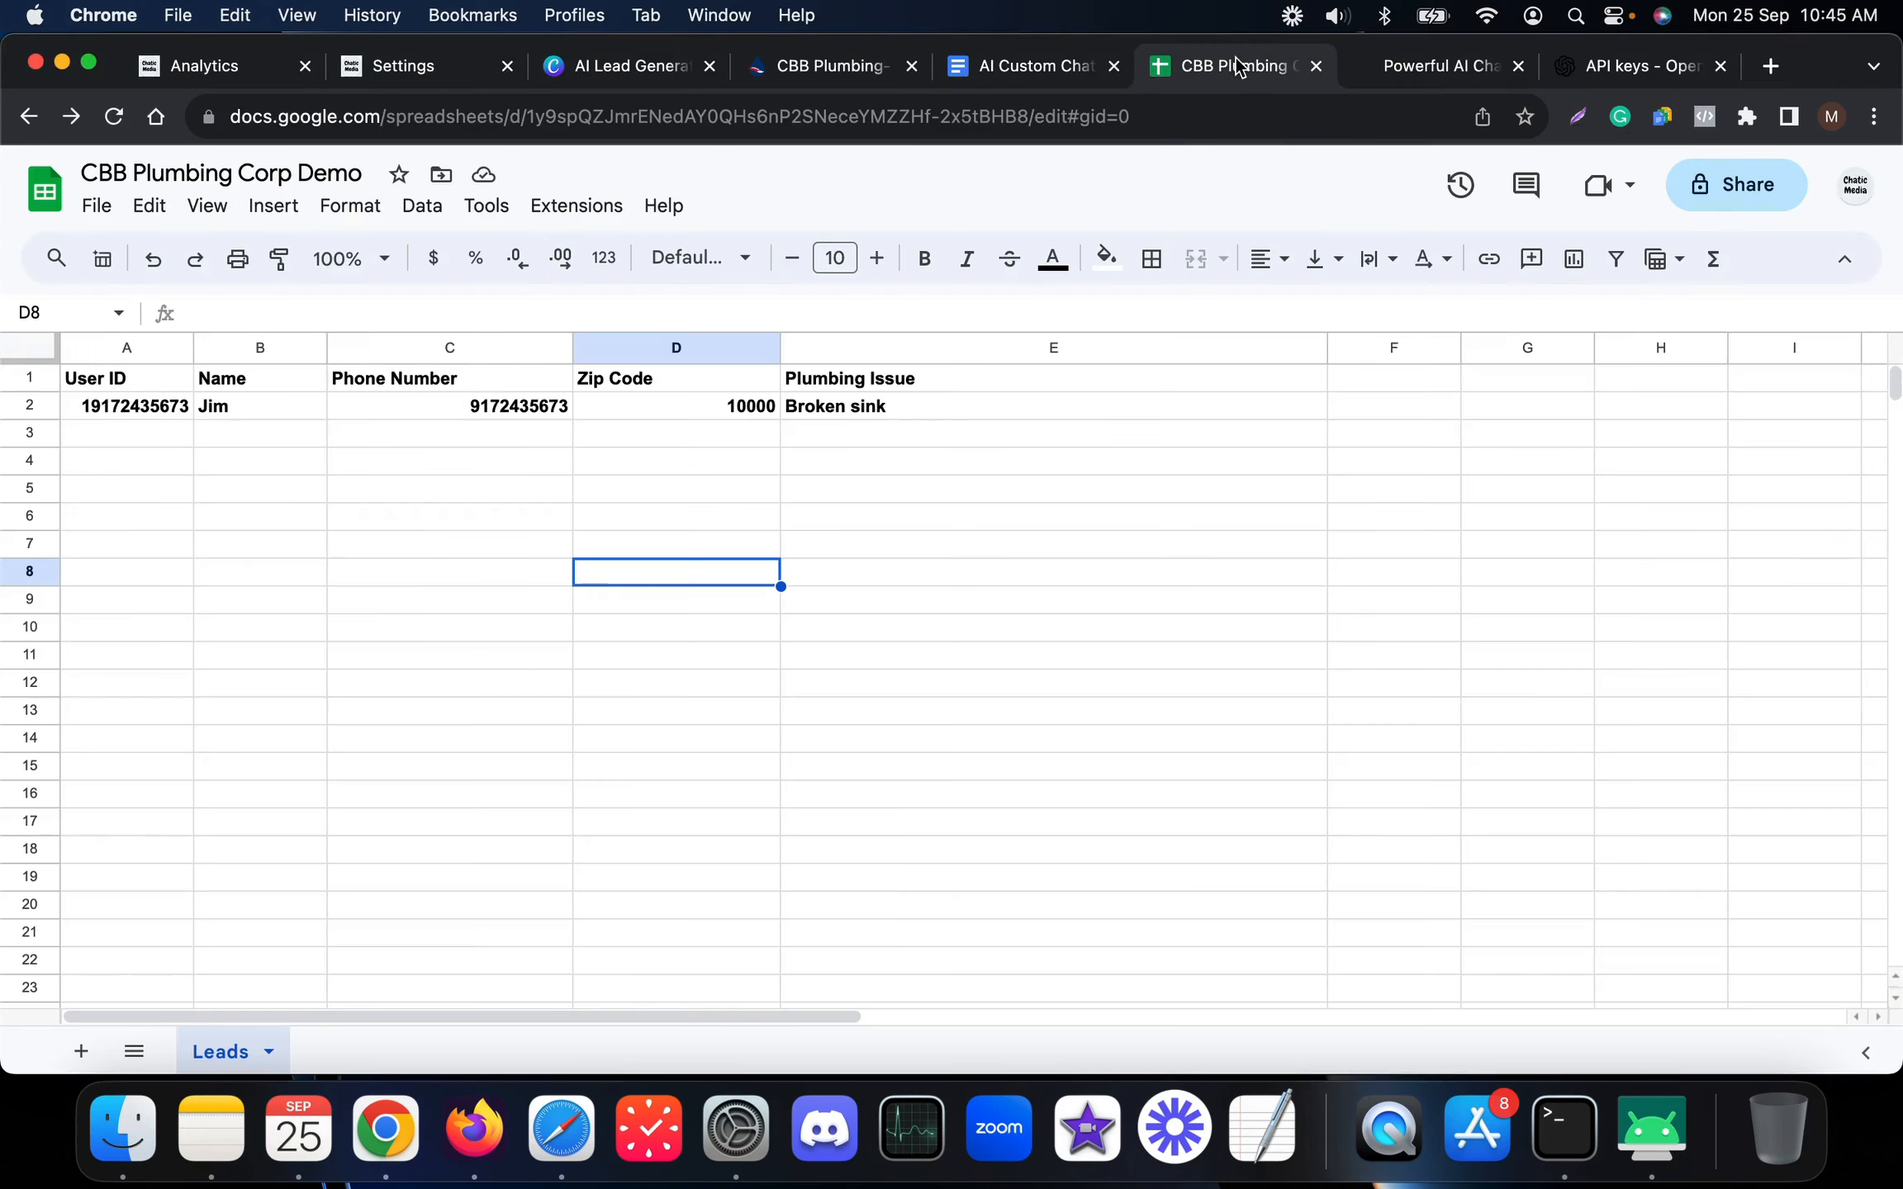
pyautogui.press('super+Tab')
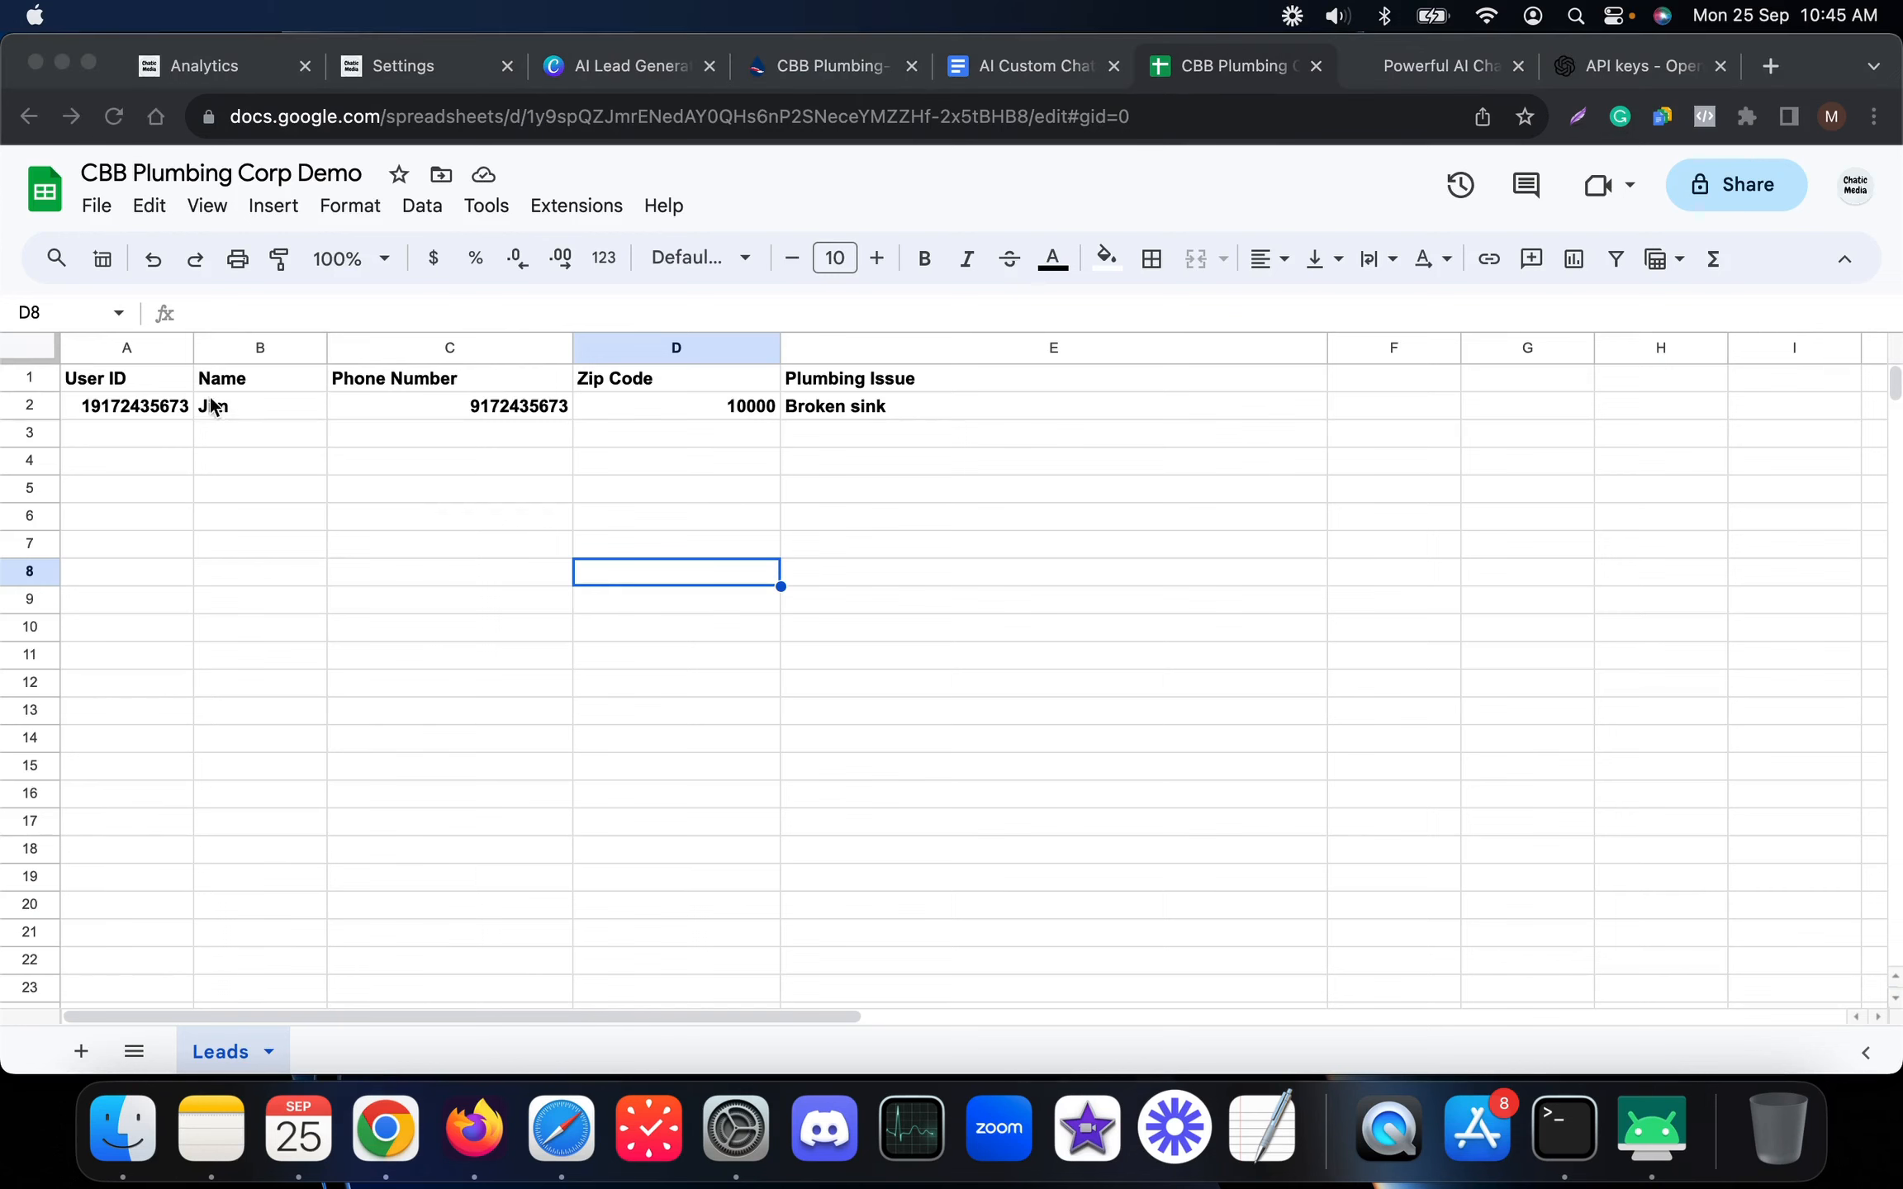
pyautogui.press('super+Tab')
pyautogui.click(258, 404)
pyautogui.click(385, 405)
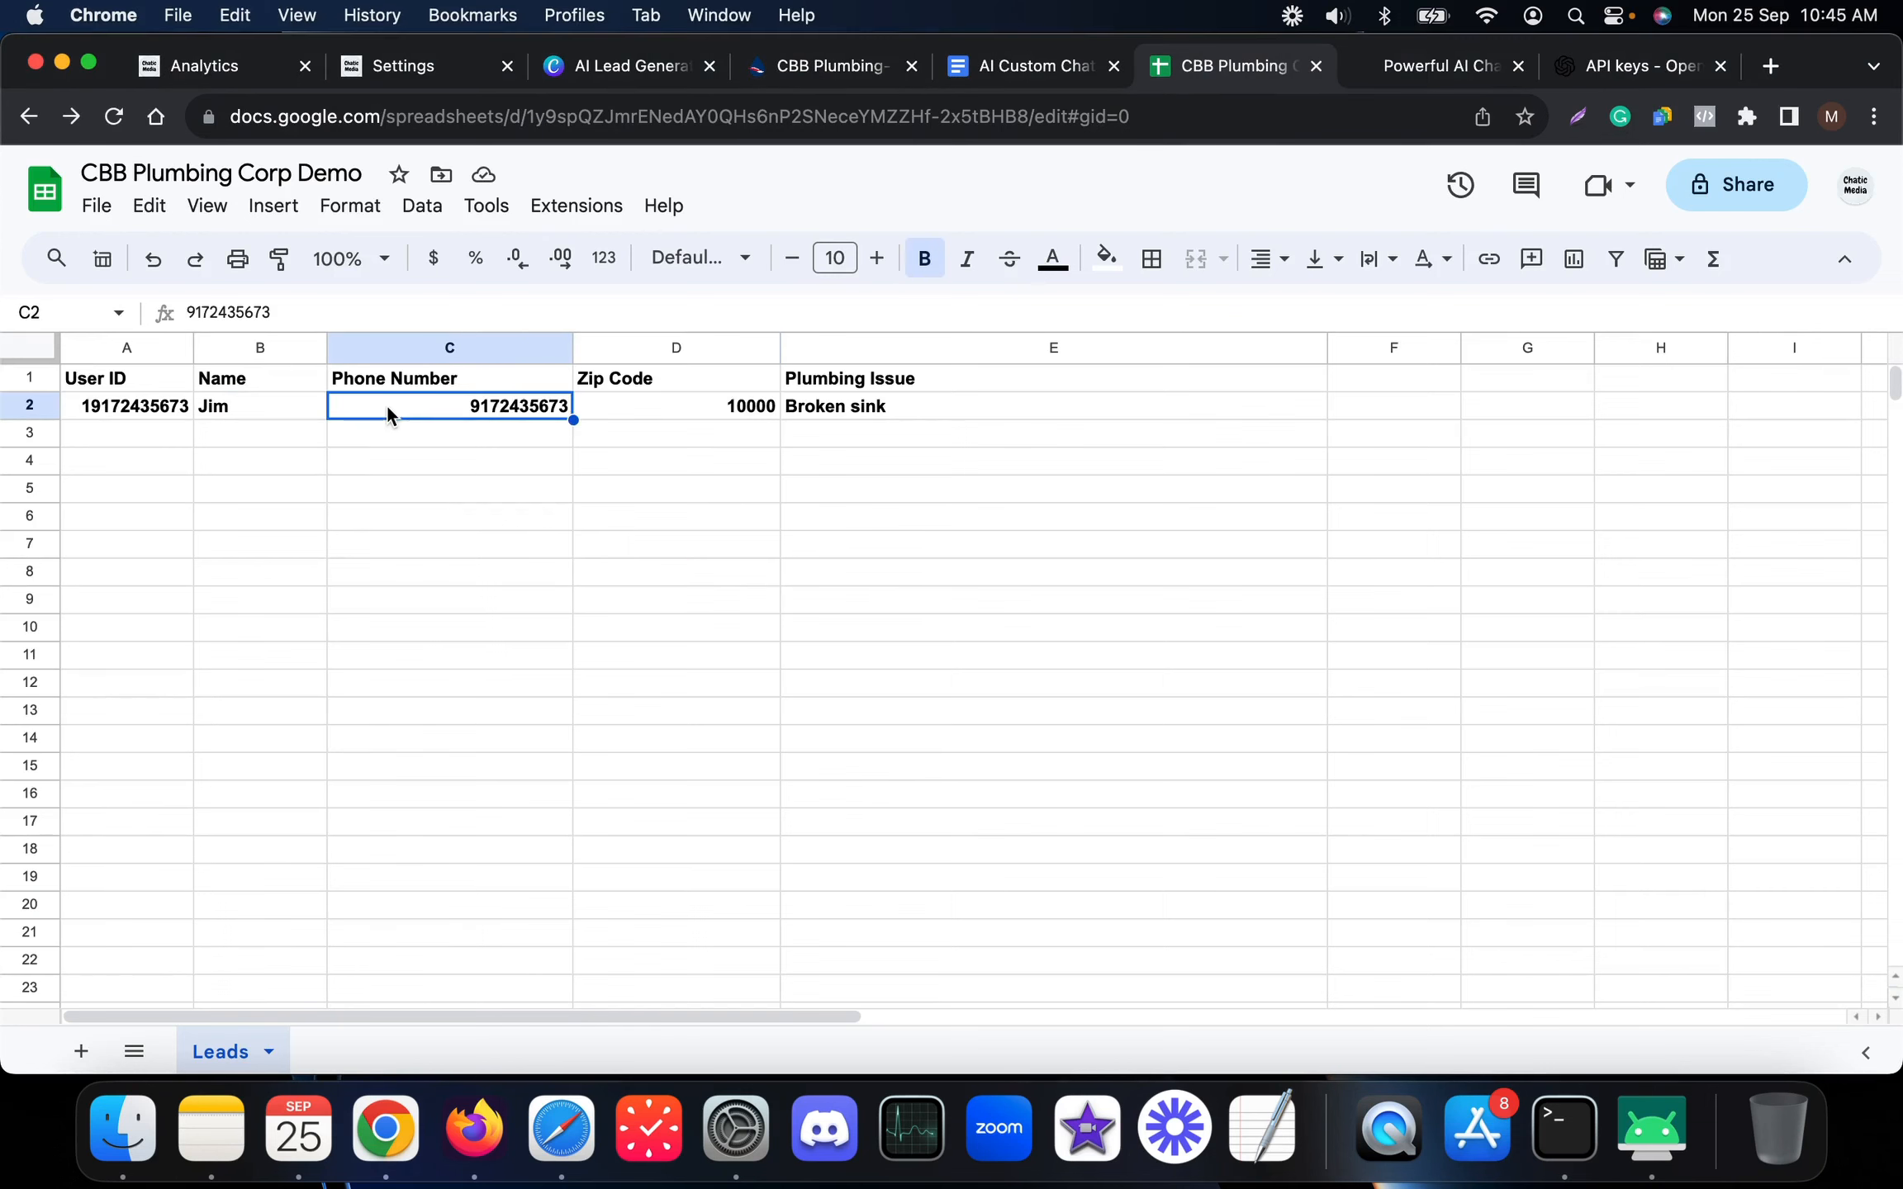
pyautogui.click(656, 413)
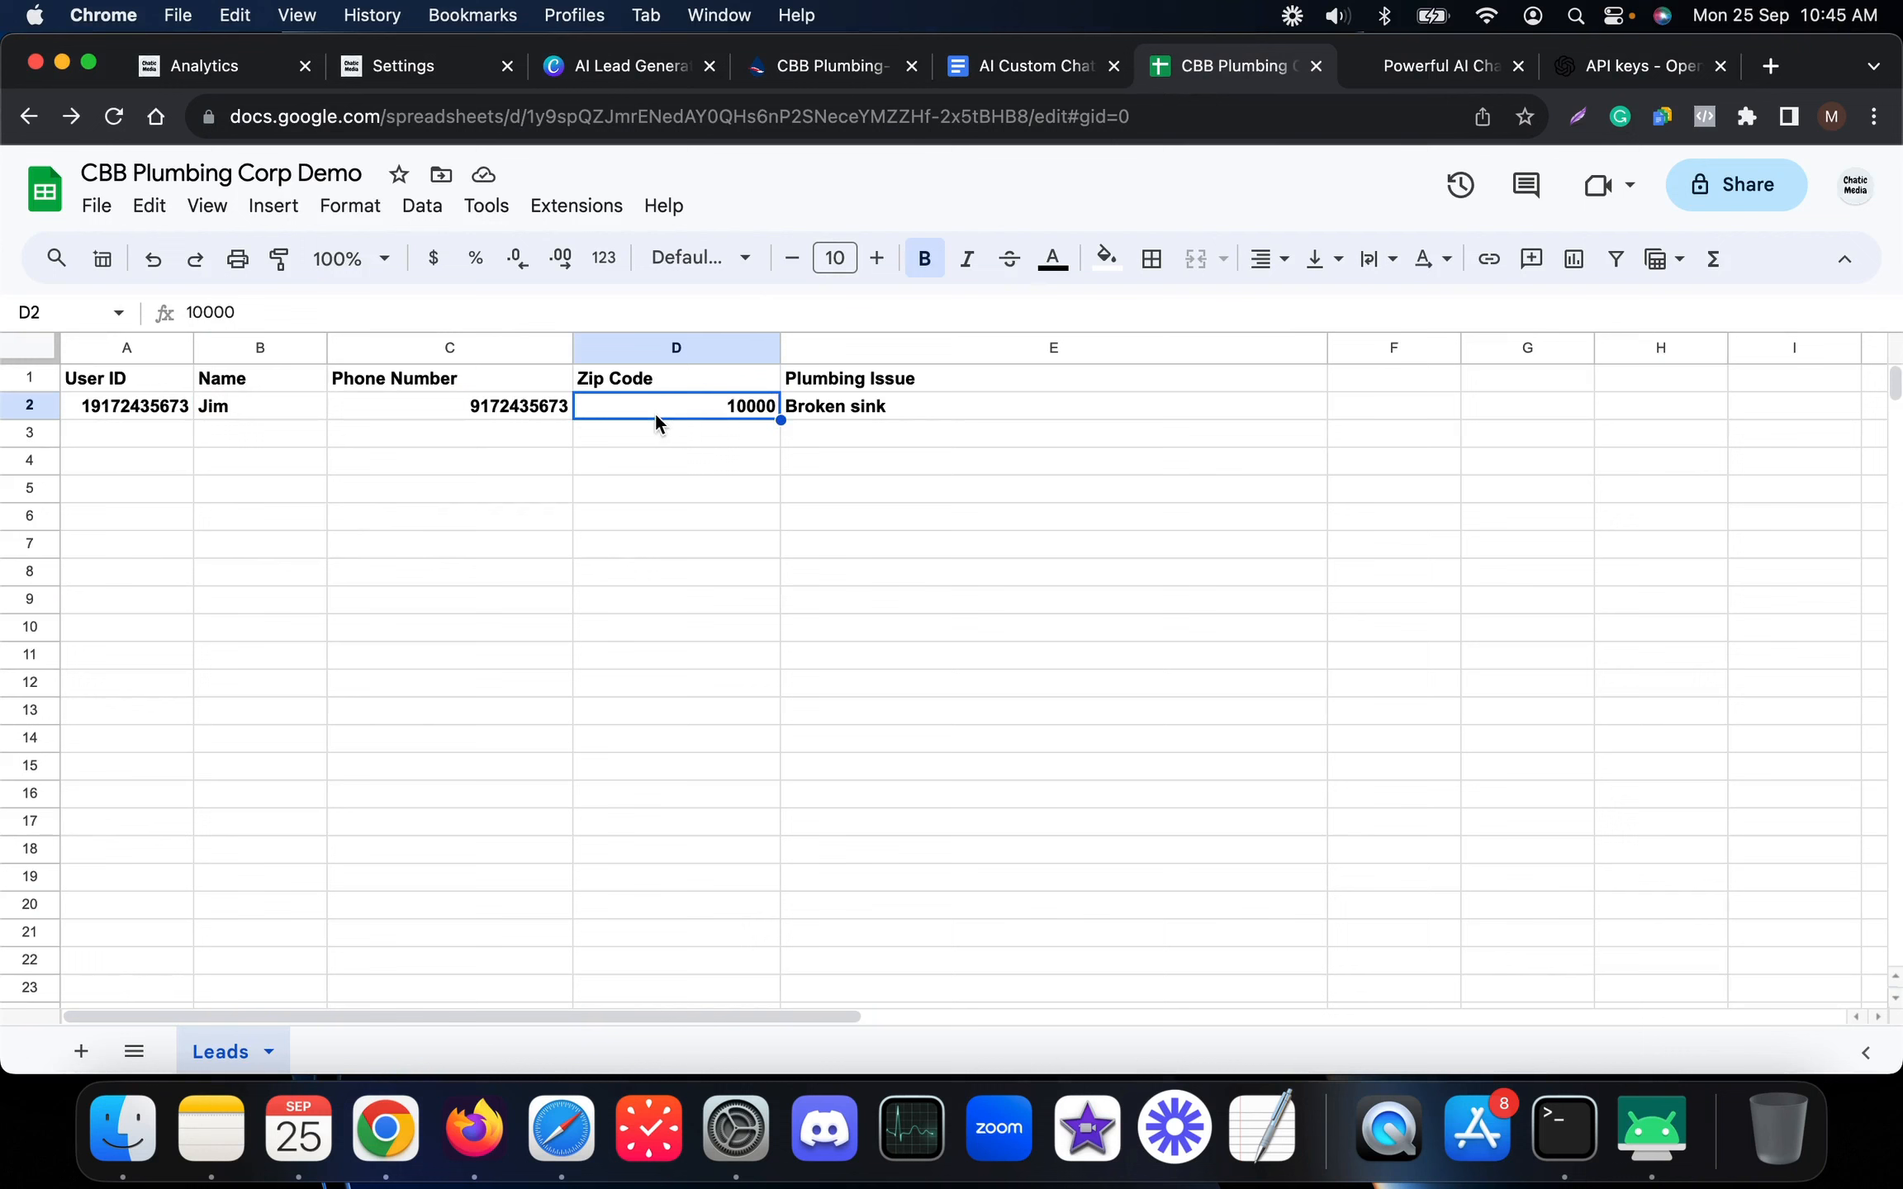
pyautogui.click(793, 409)
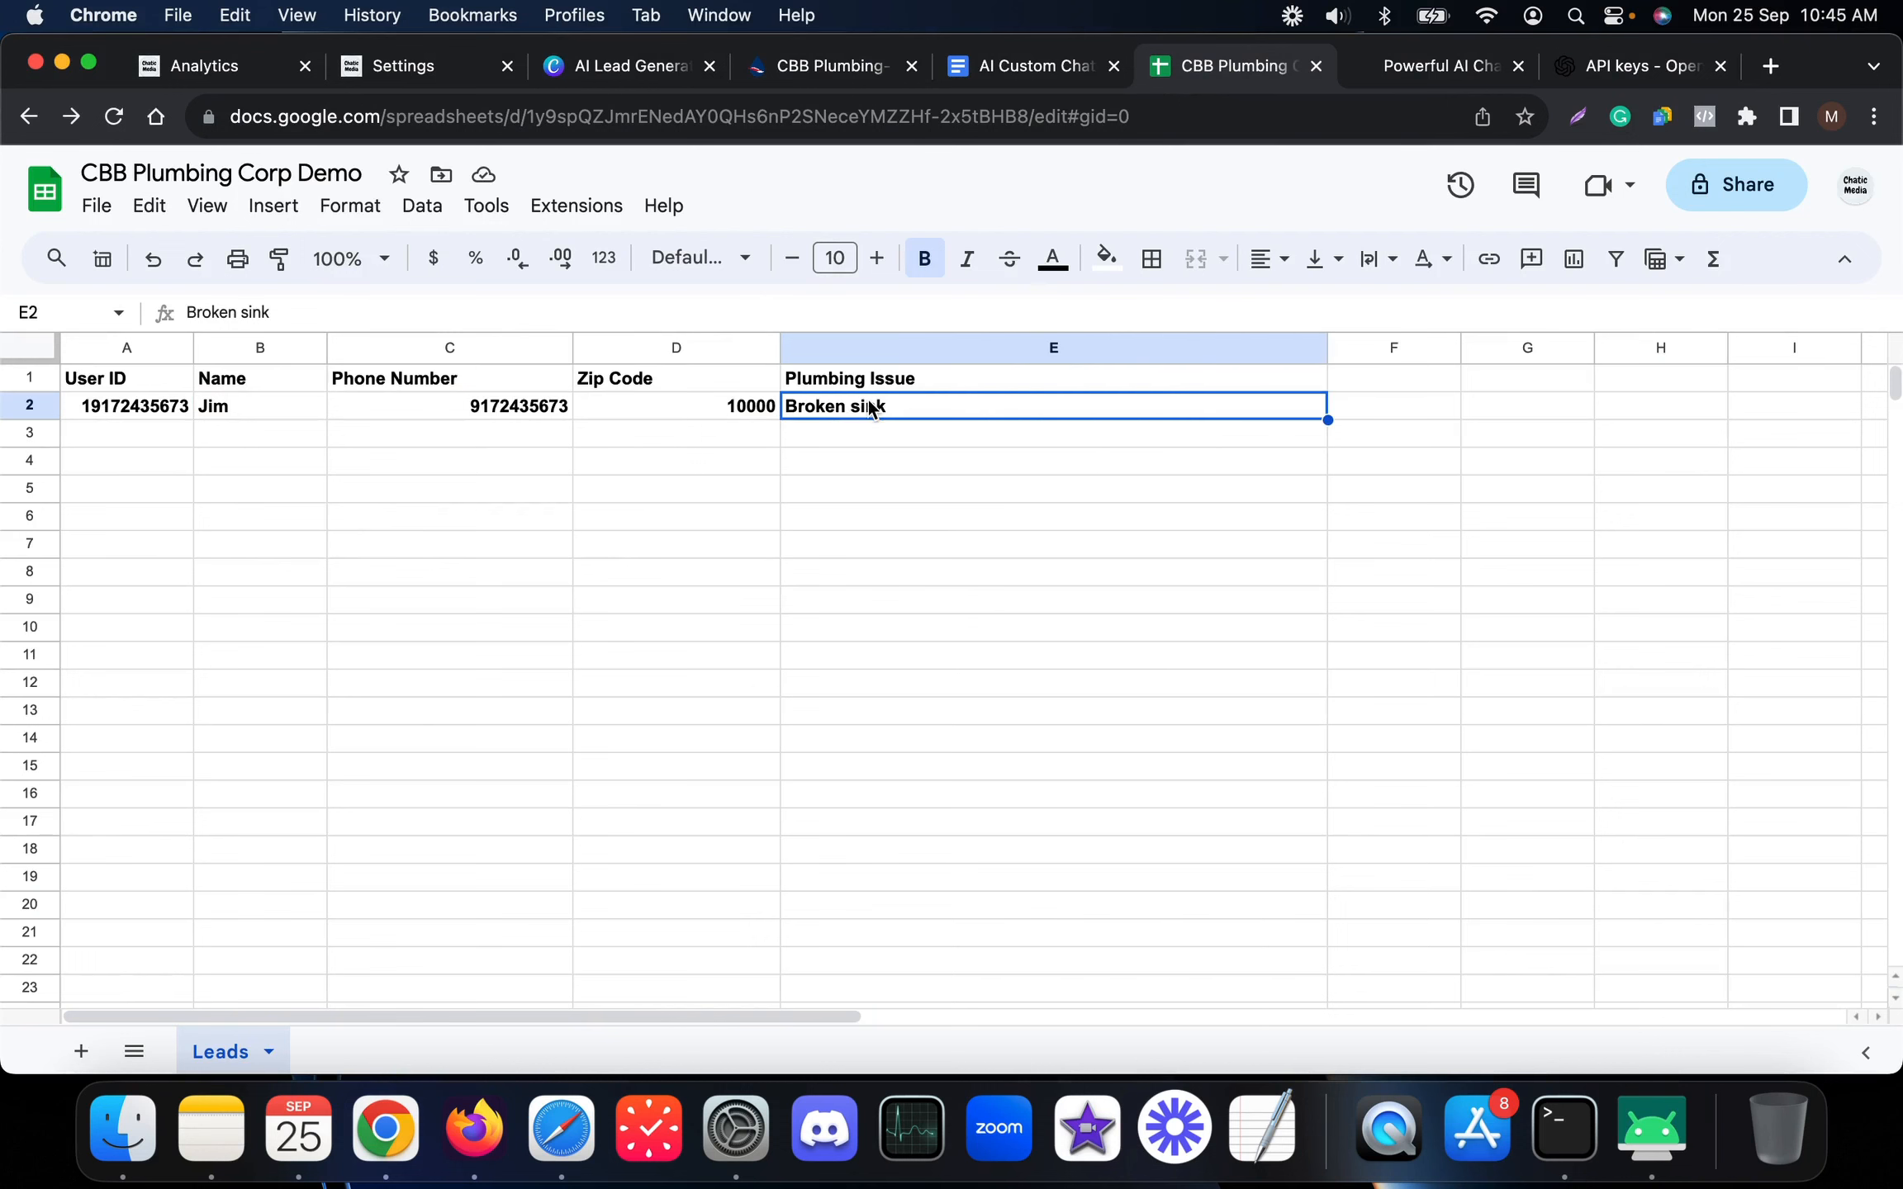
# Compare the row with the WhatsApp chat and select the lead row A2:E2
pyautogui.click(1650, 1130)
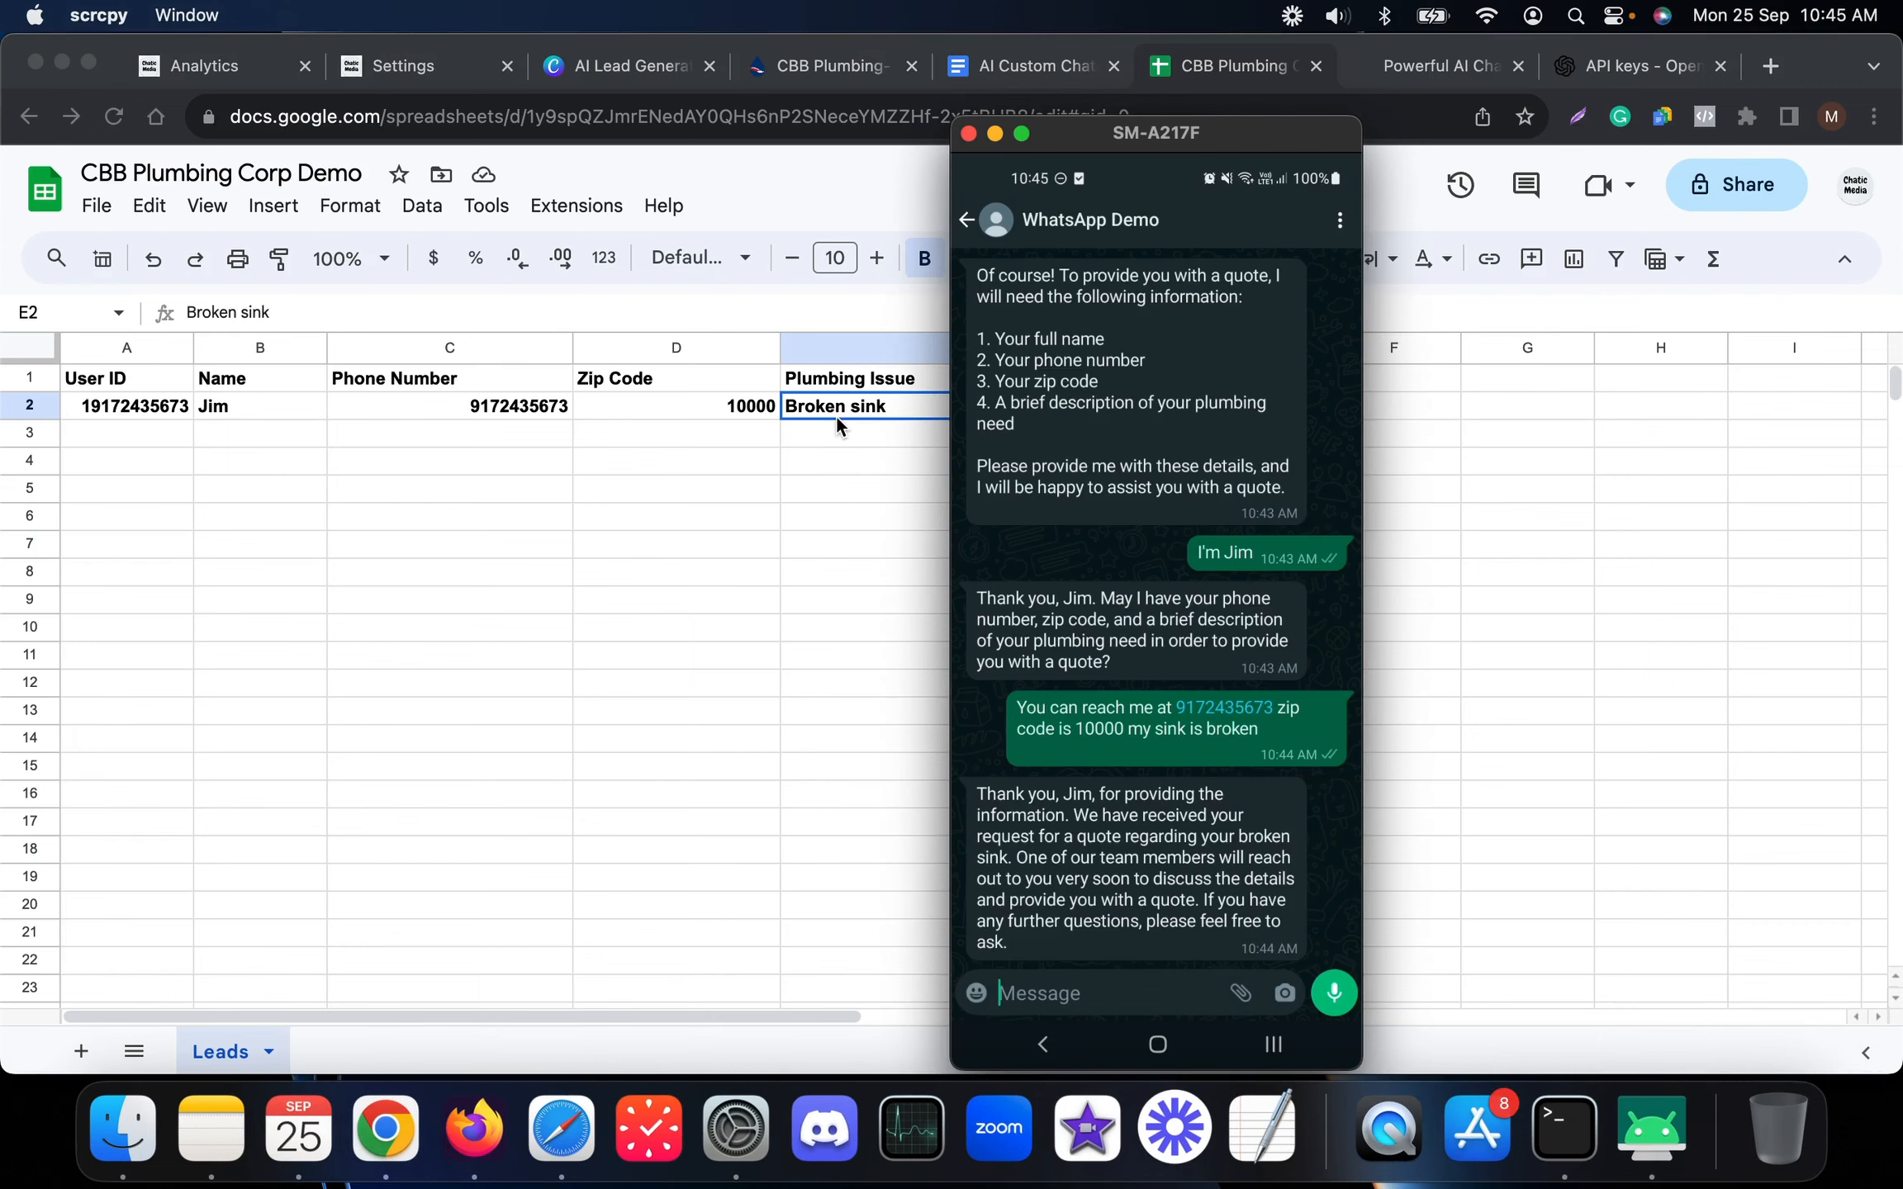
pyautogui.click(843, 453)
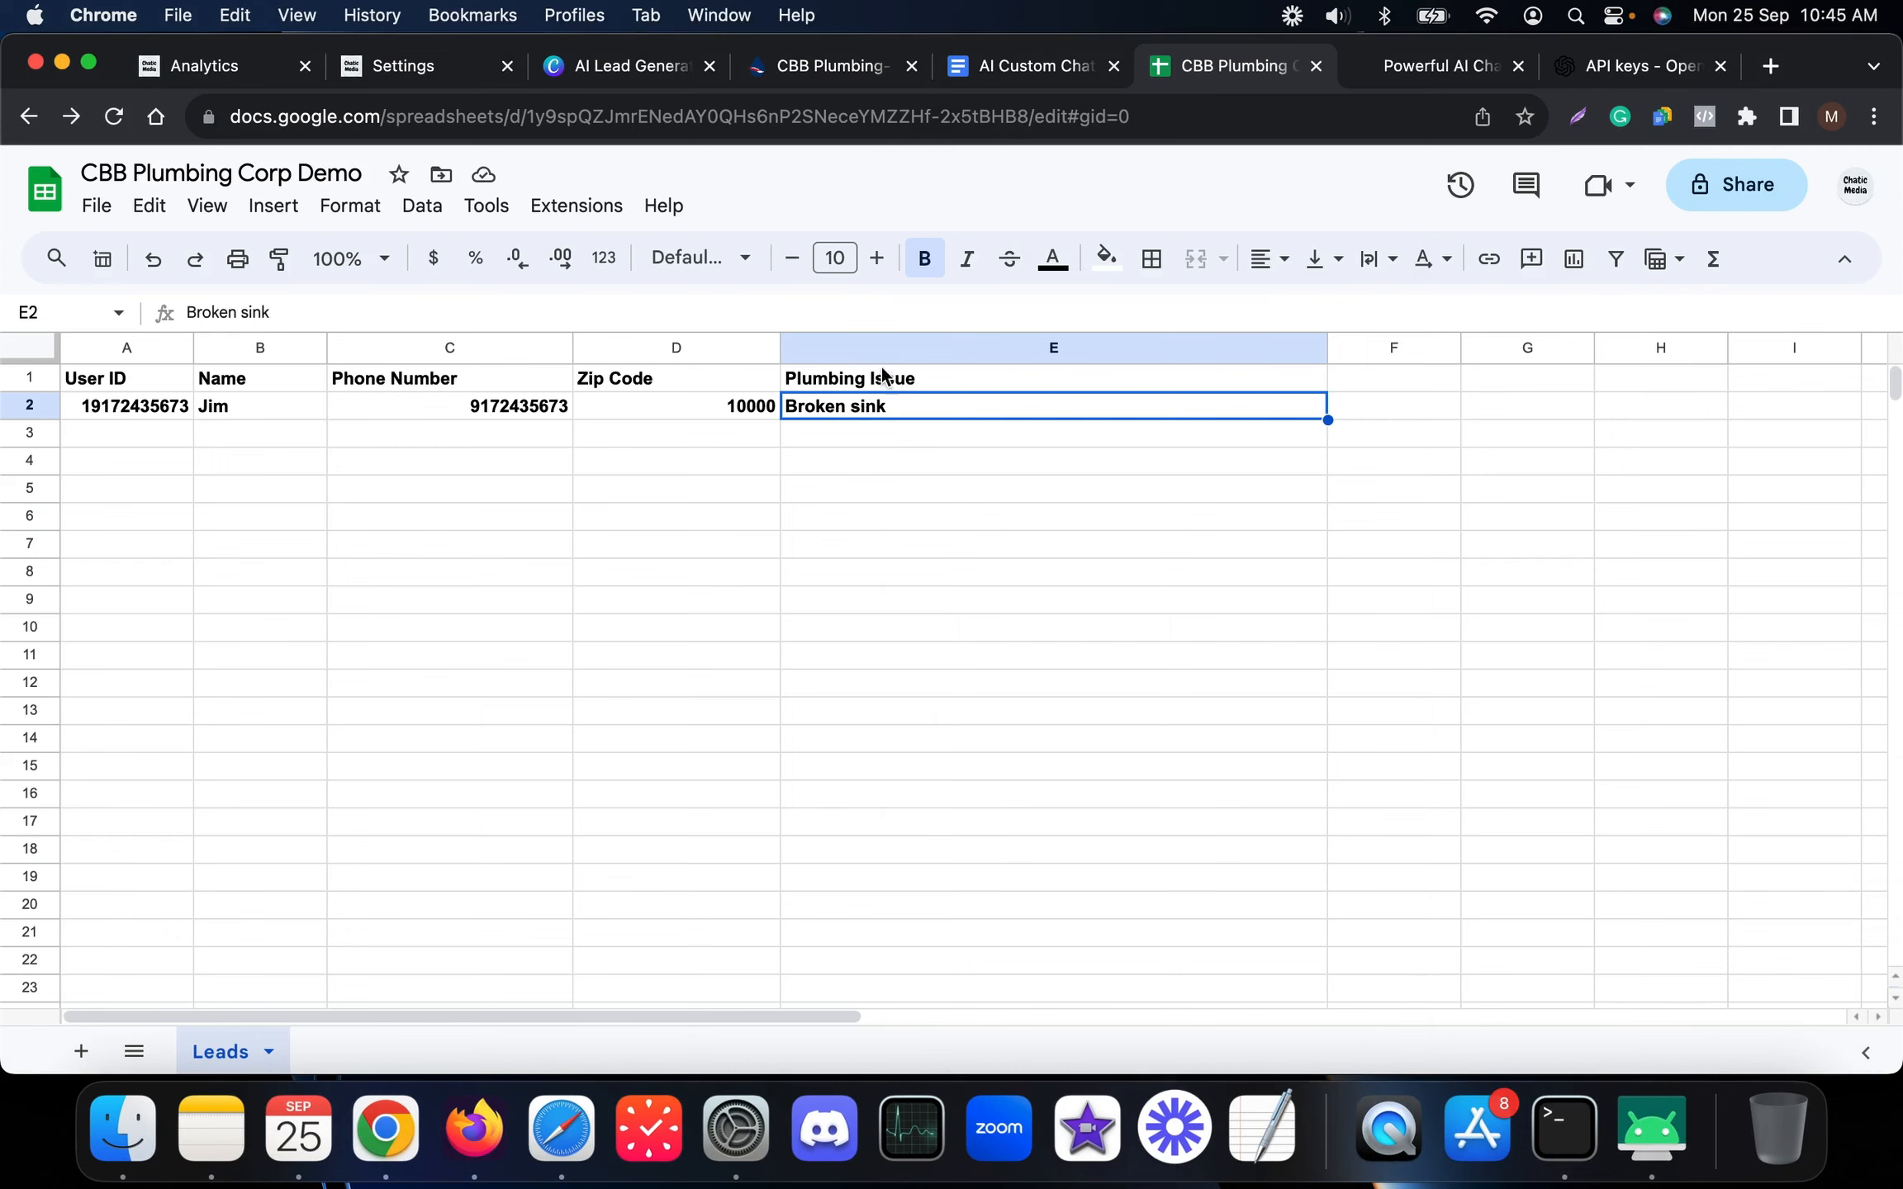
pyautogui.moveTo(115, 409); pyautogui.dragTo(891, 401)
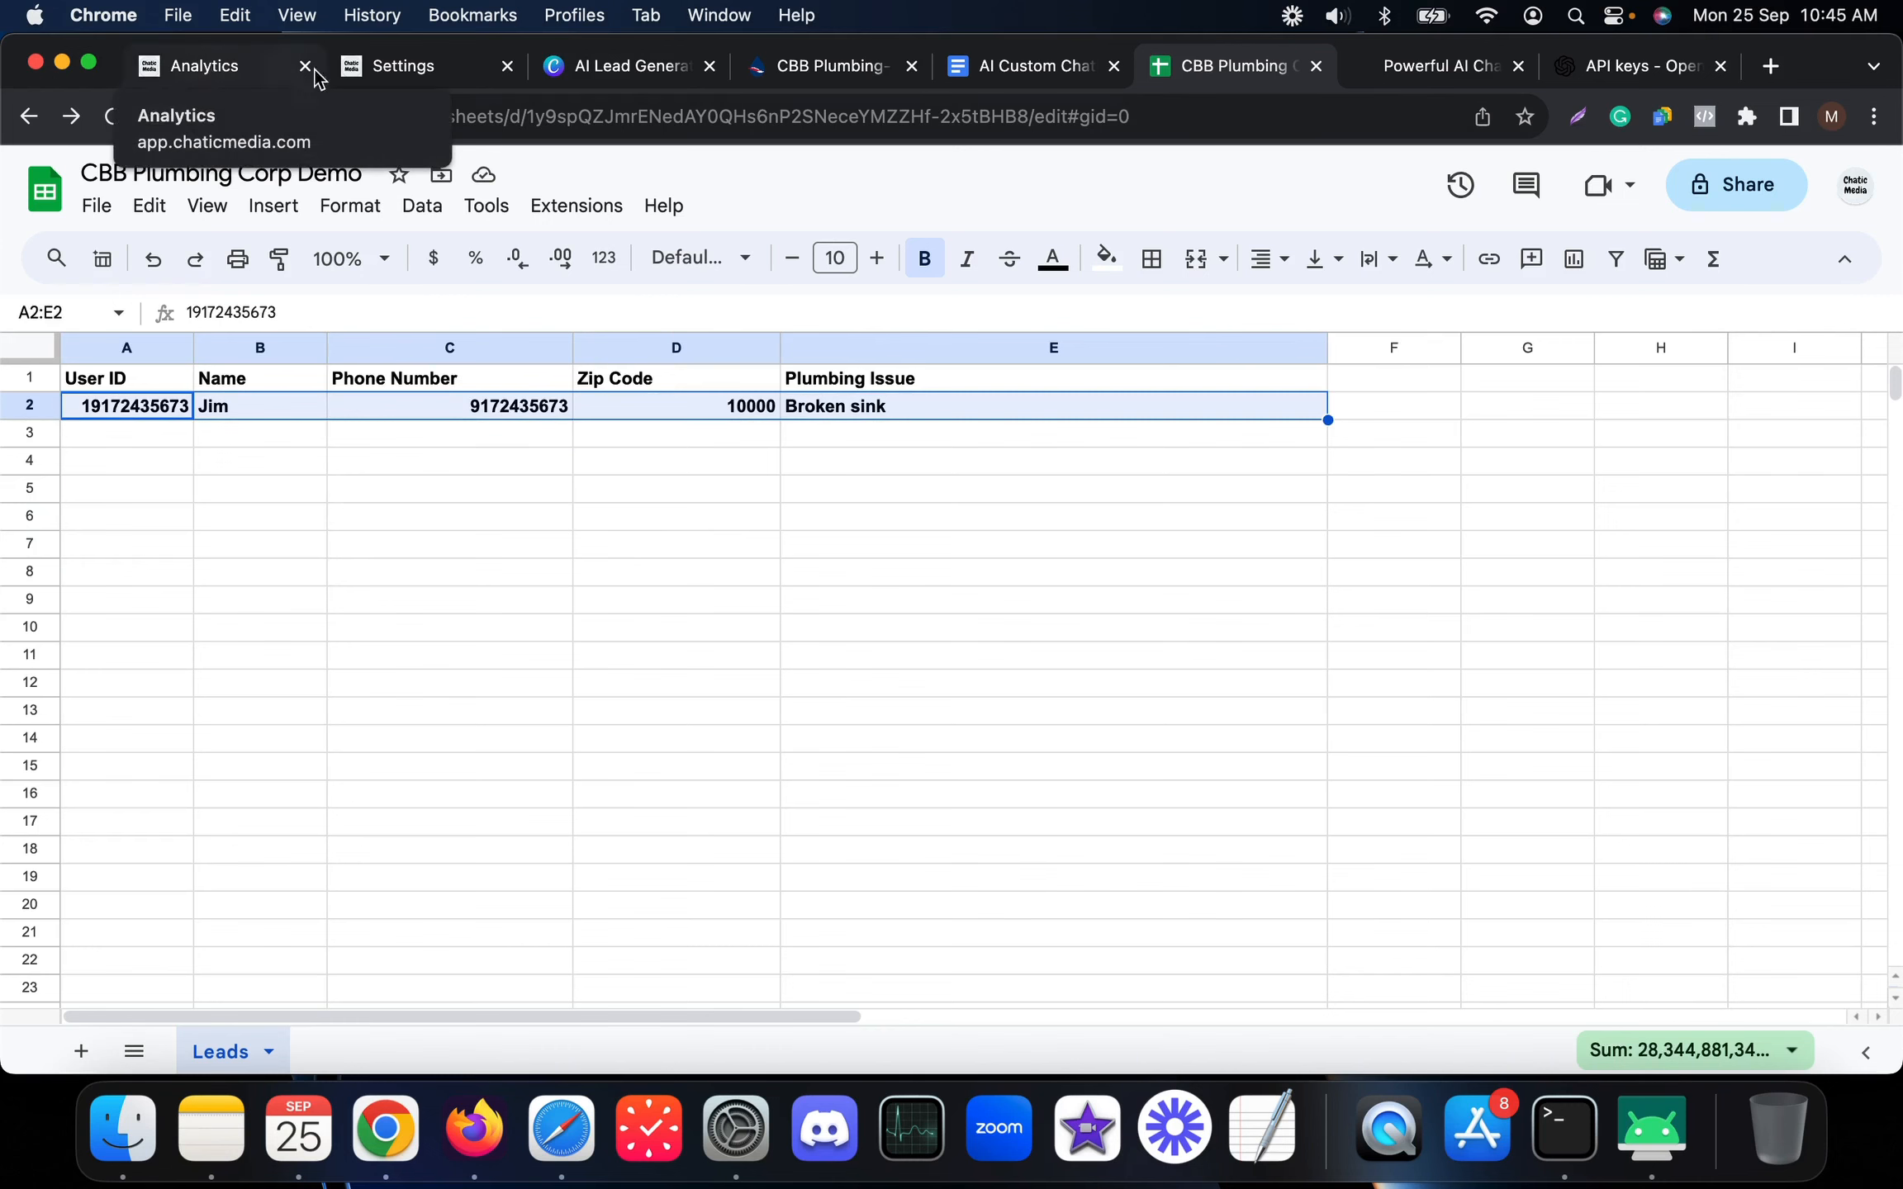
# Open the Chatic Media inbox filtered to Human conversations to view the lead's WhatsApp thread
pyautogui.click(211, 71)
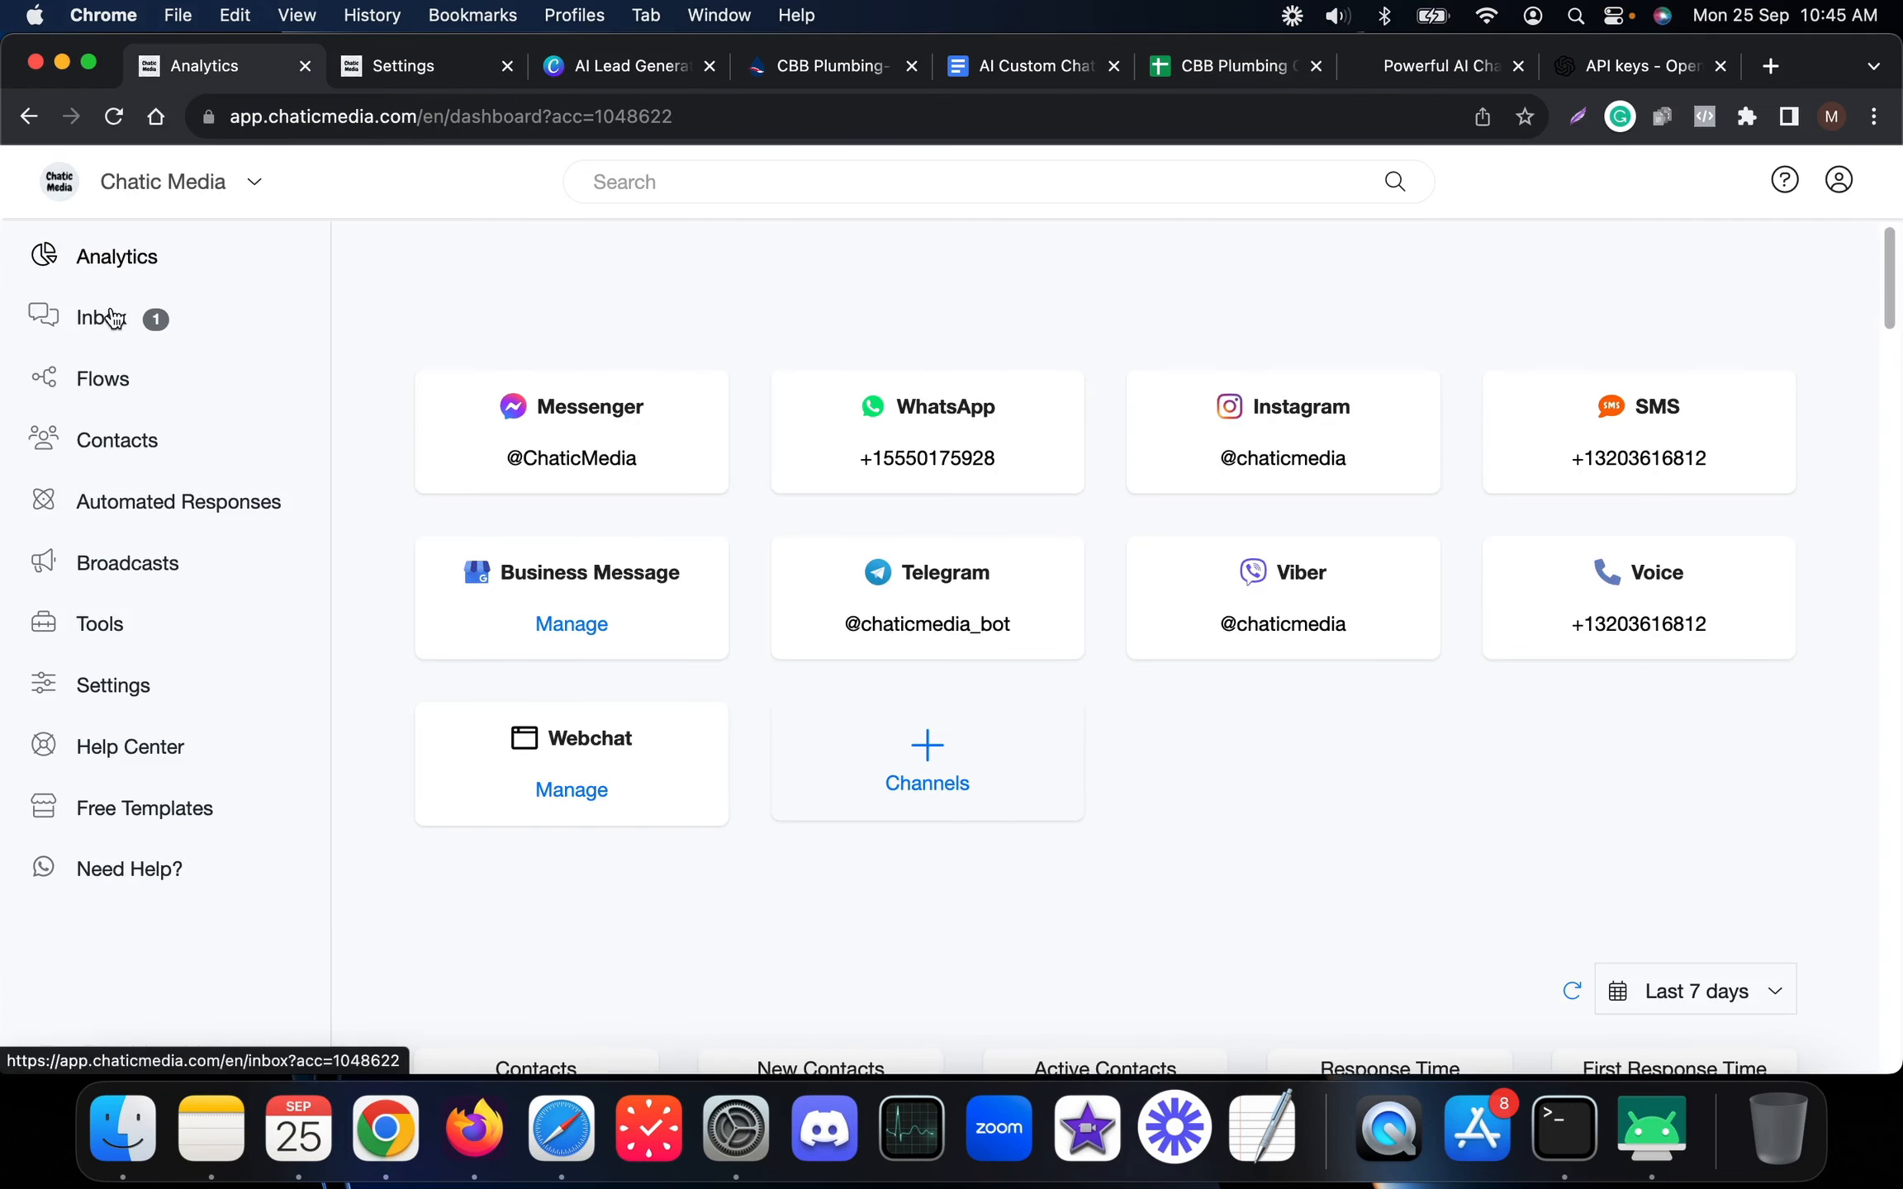
pyautogui.click(103, 319)
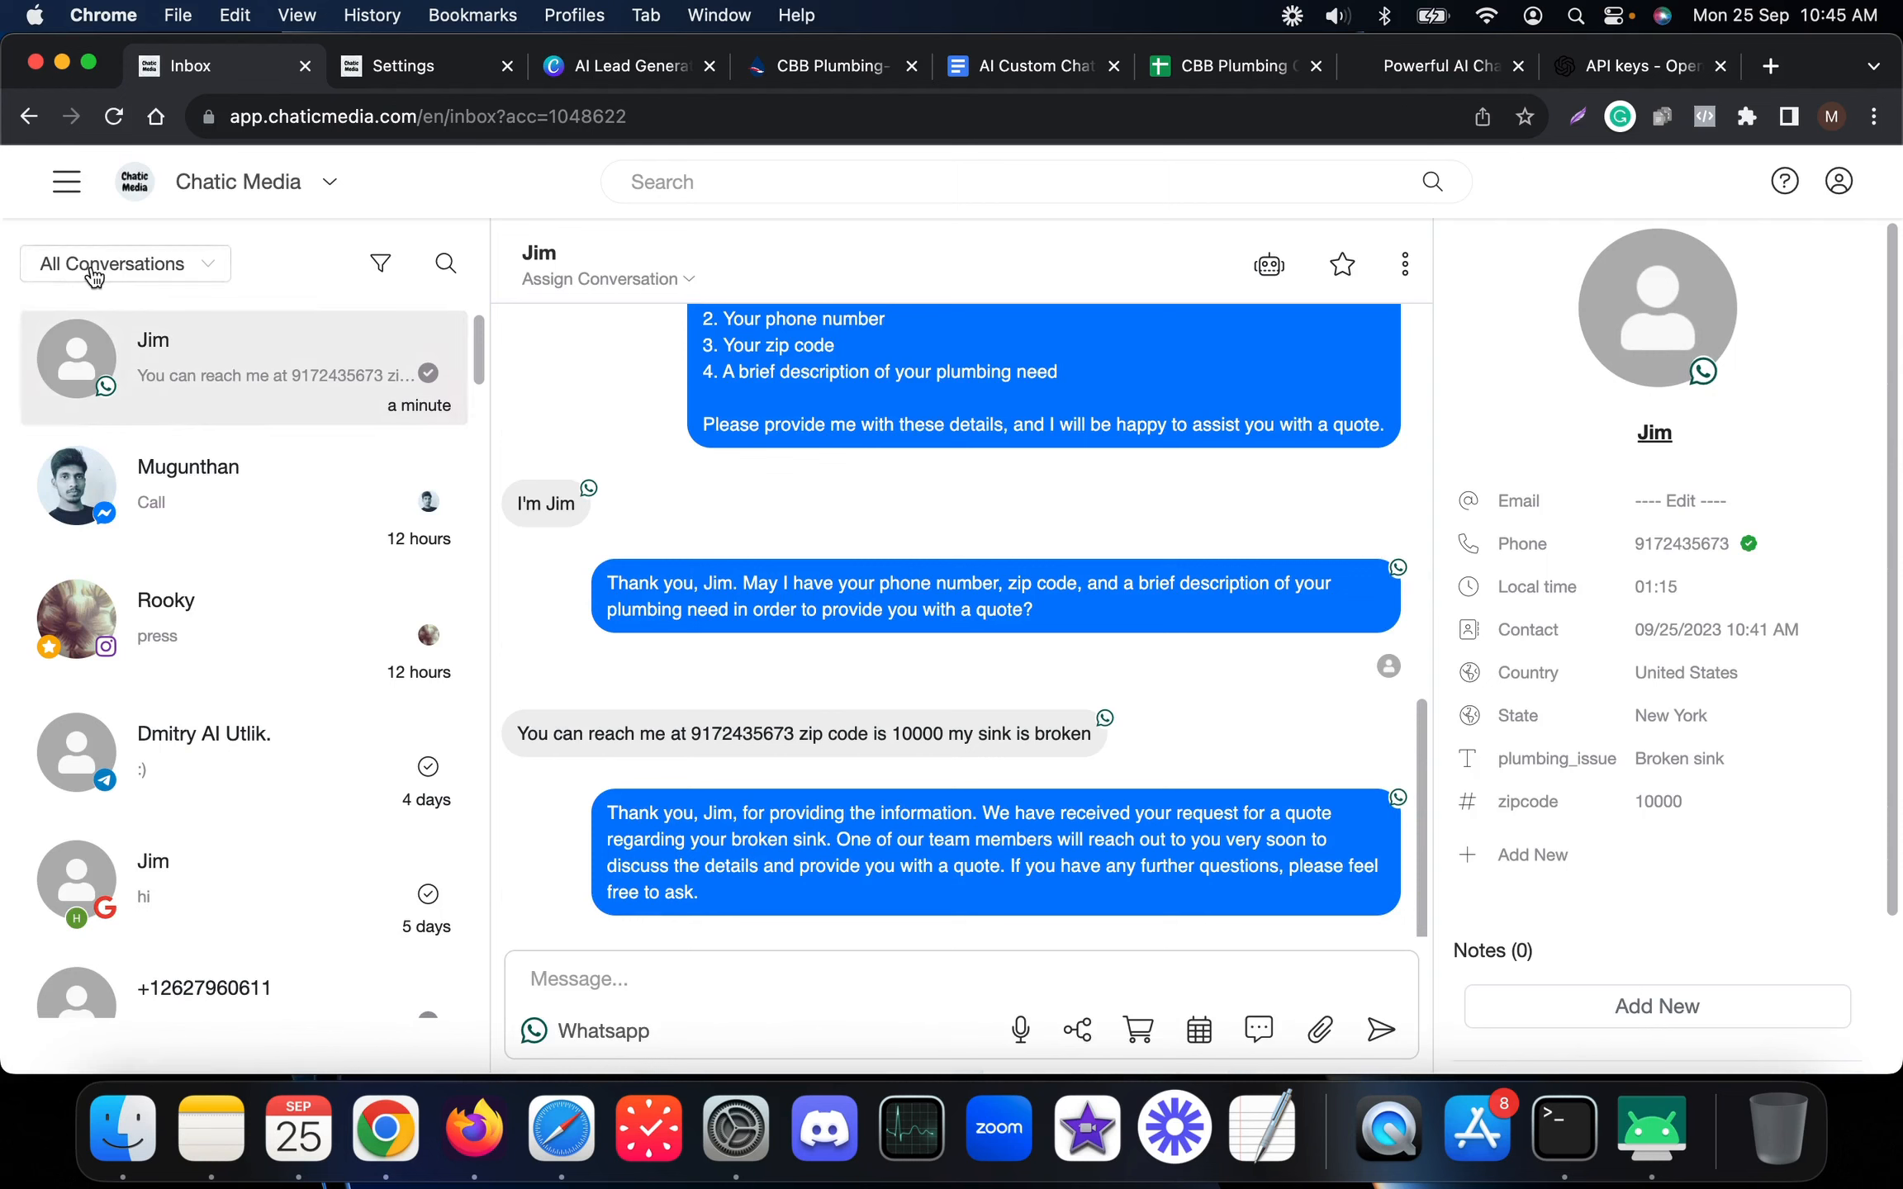
pyautogui.click(116, 273)
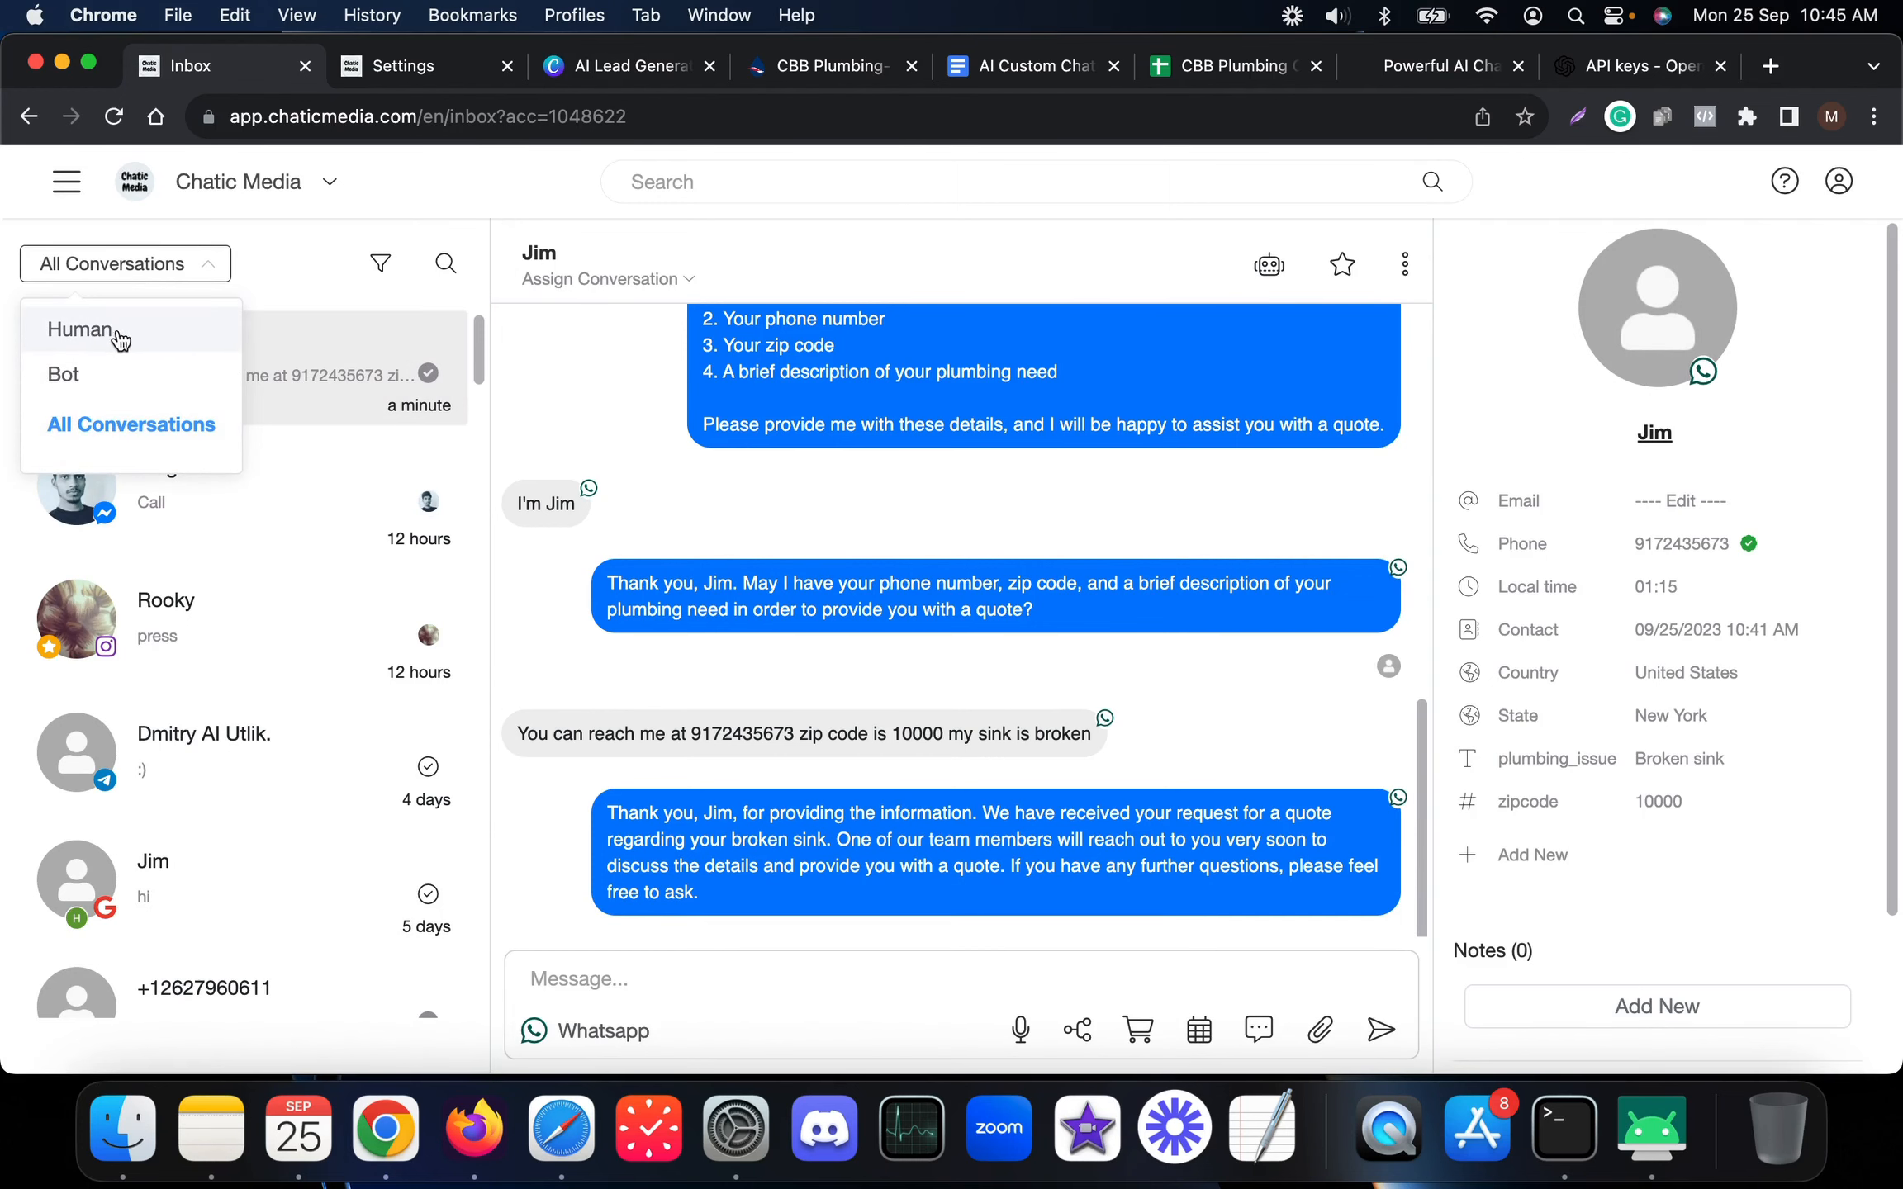
pyautogui.click(112, 334)
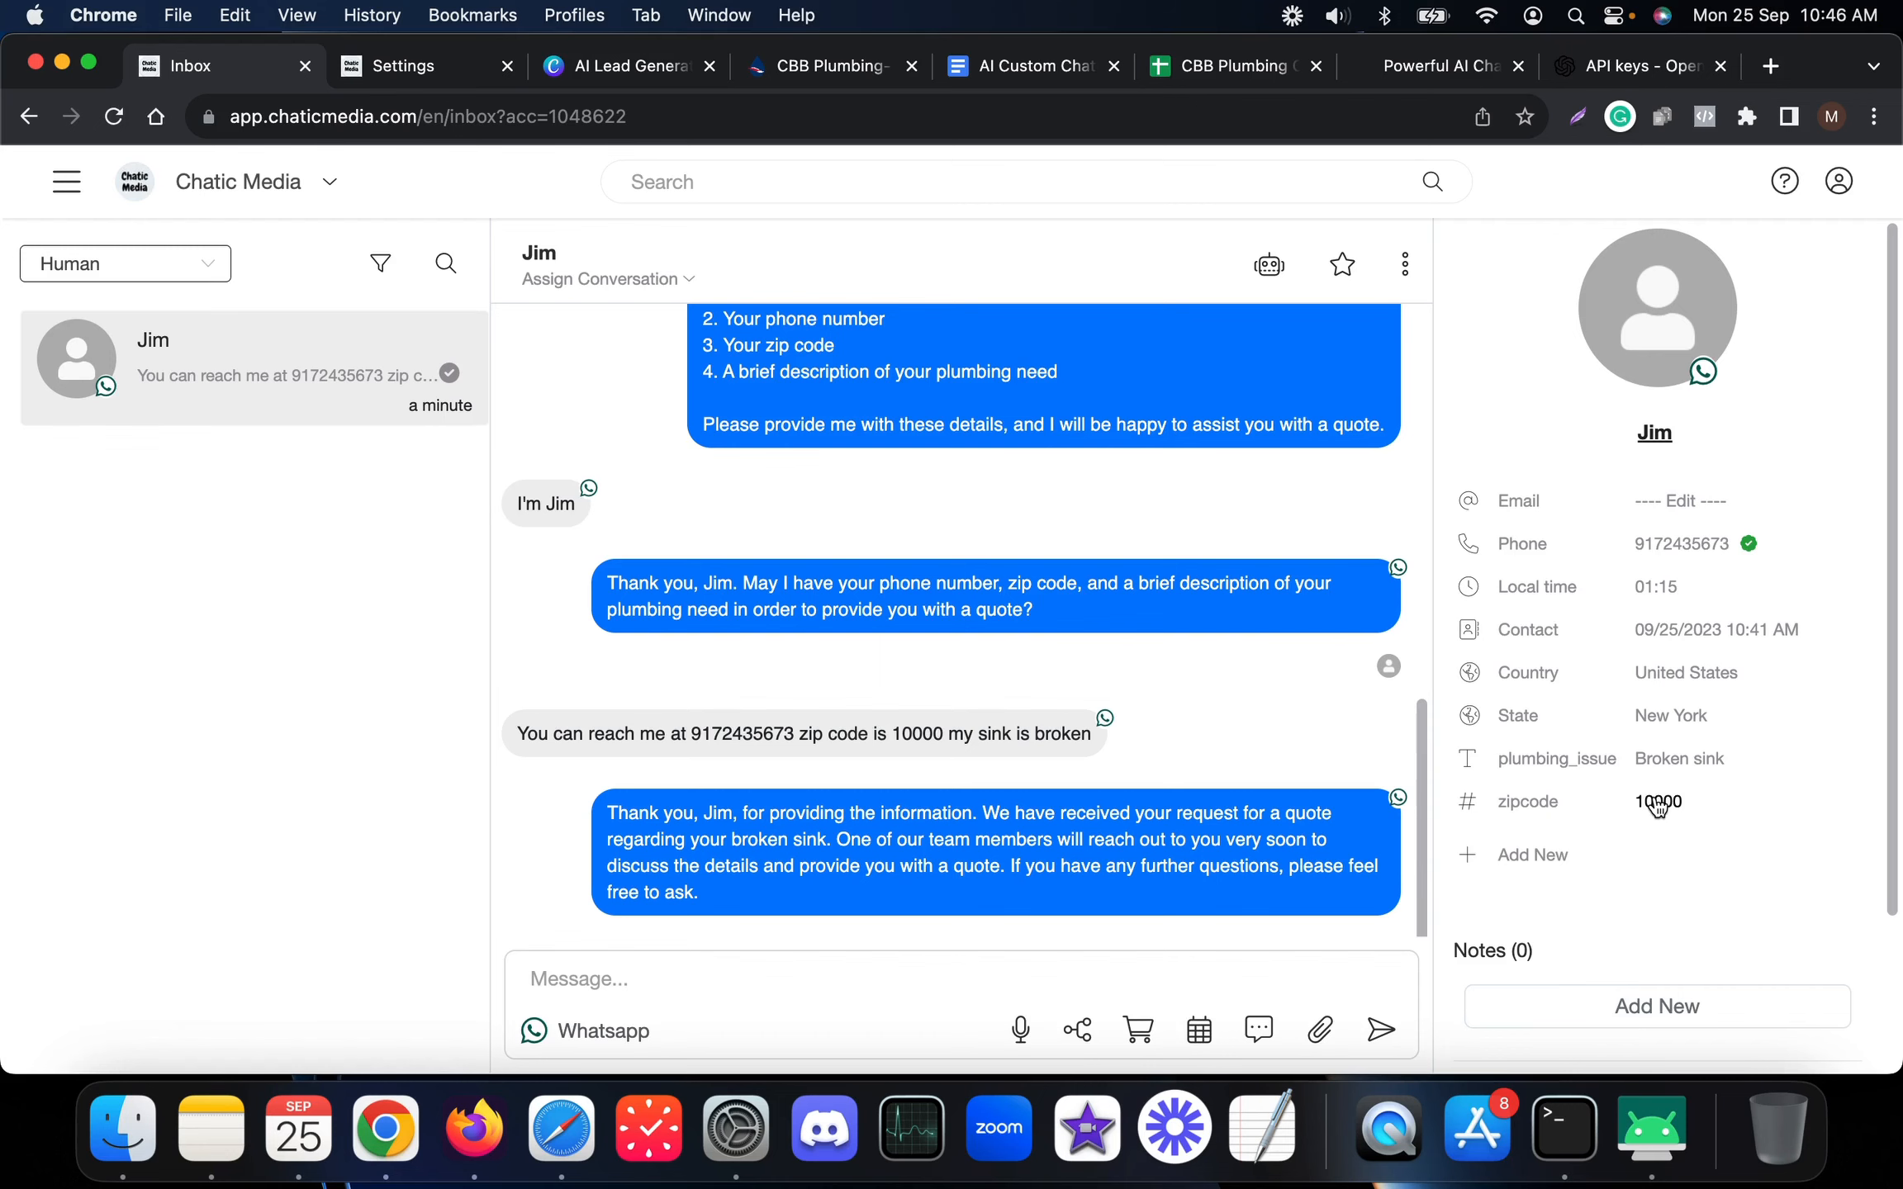
pyautogui.click(609, 986)
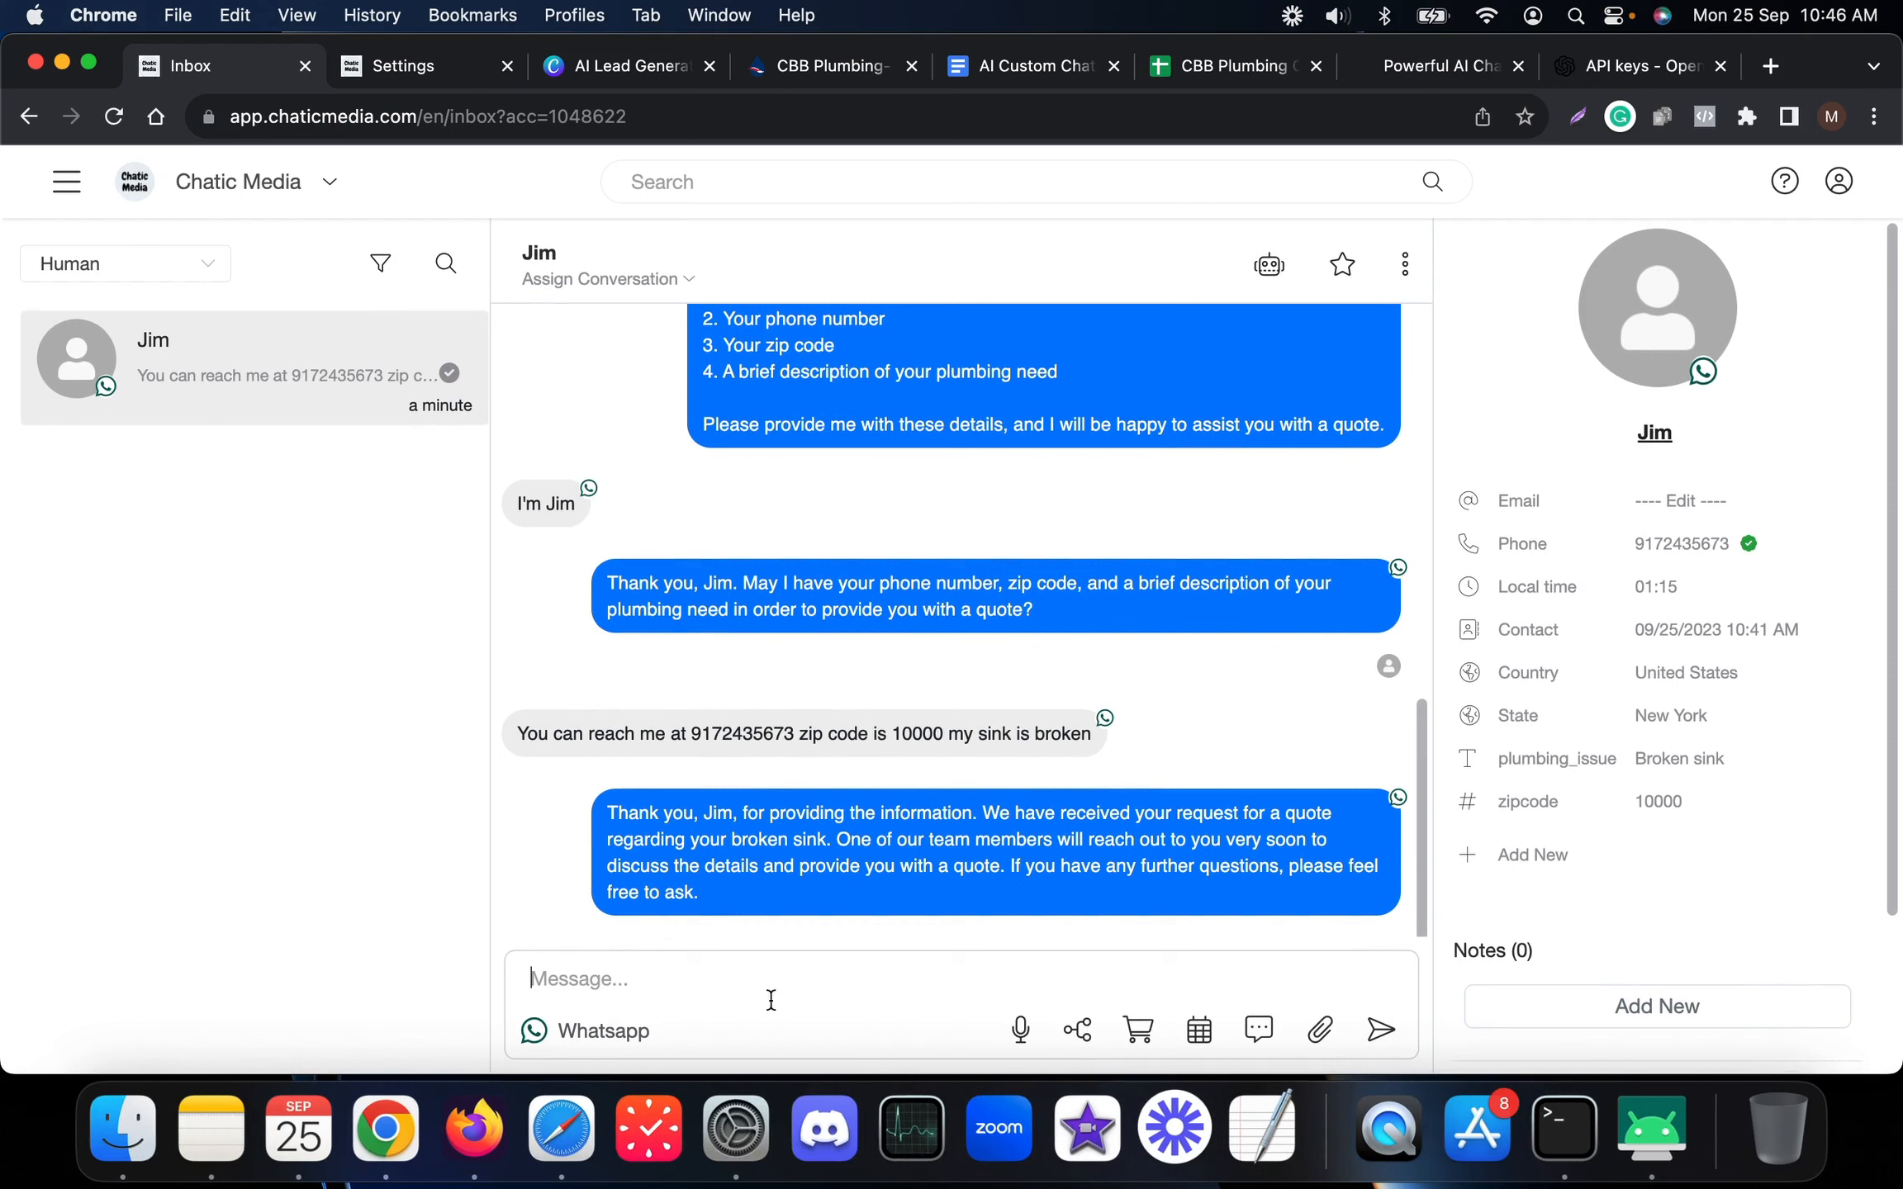
pyautogui.click(1640, 1143)
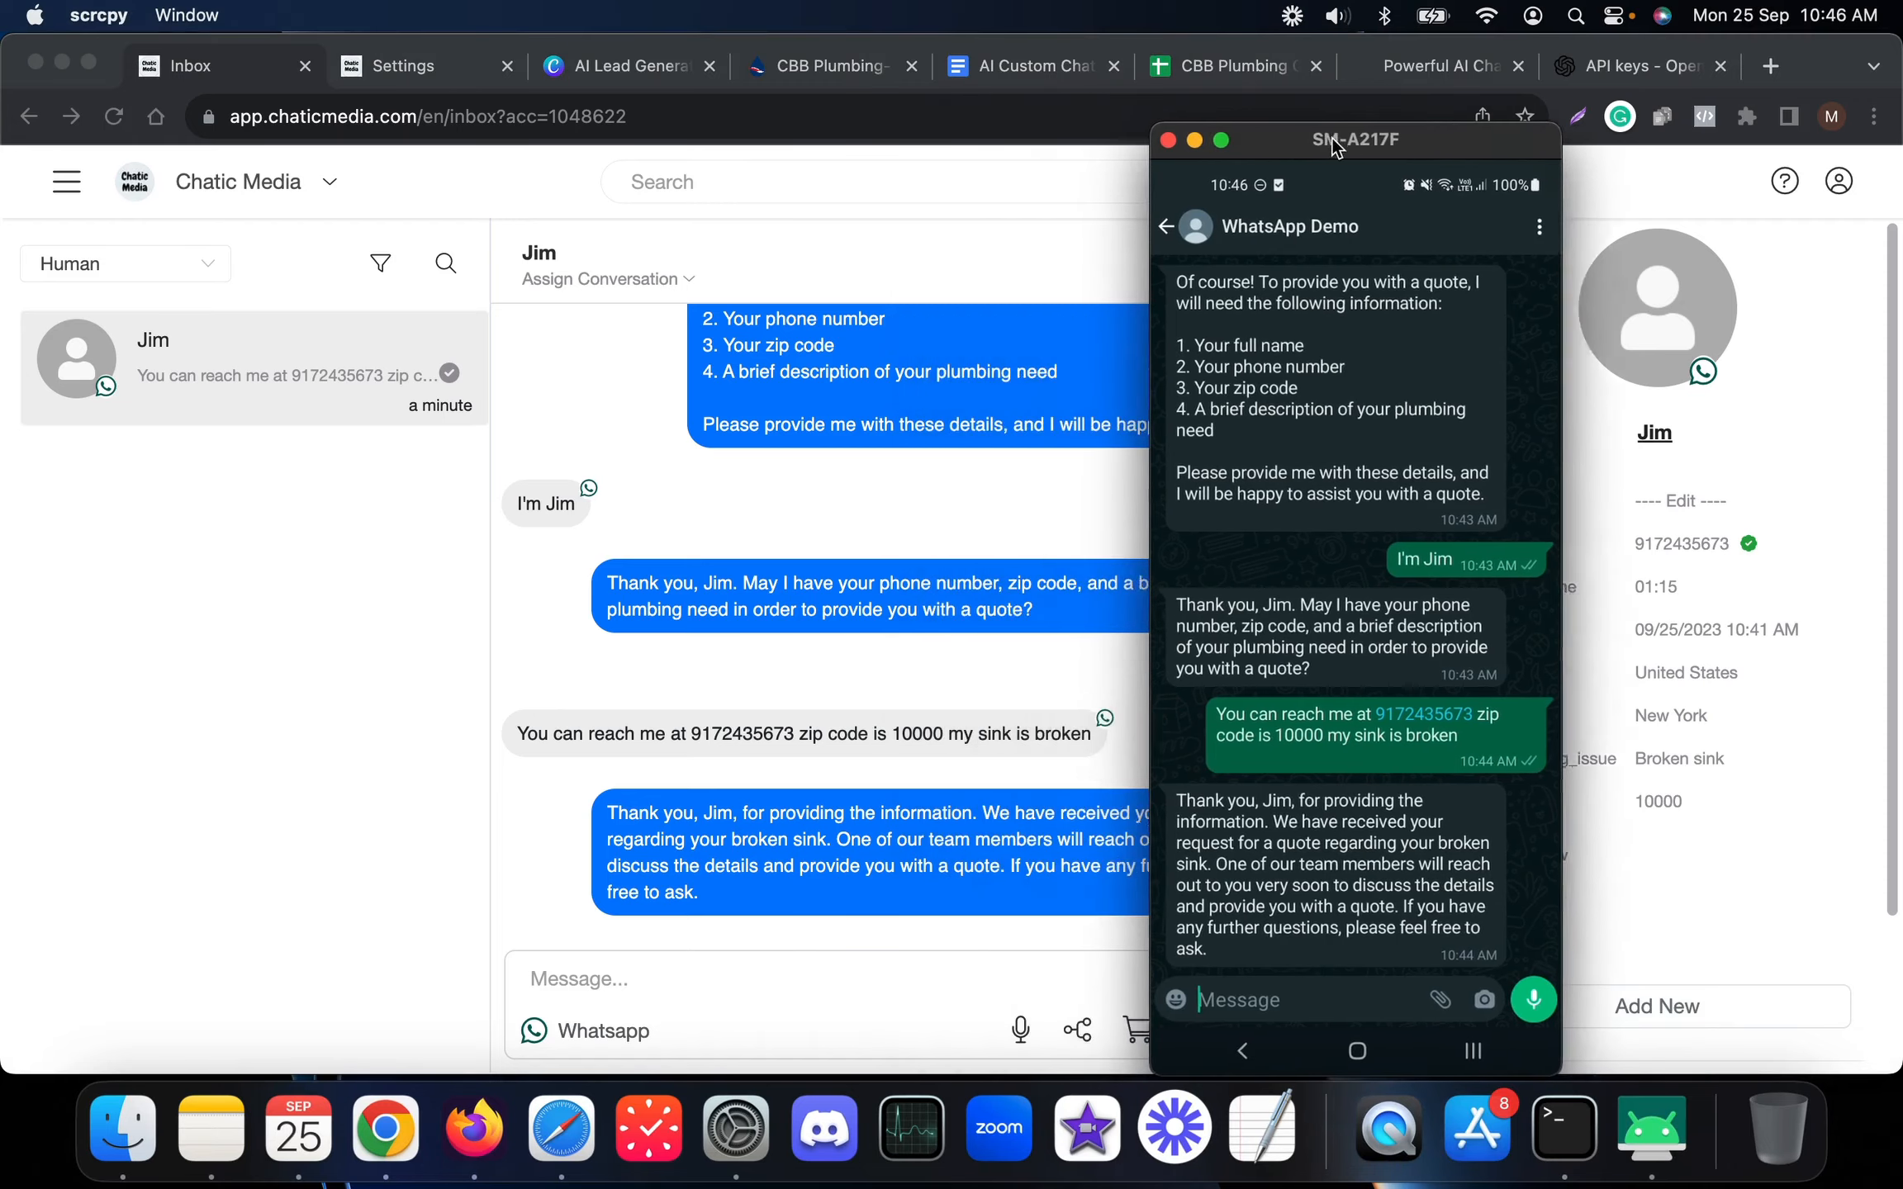
# Send the lead a manual reply from the Chatic Media inbox message box
pyautogui.moveTo(1332, 138); pyautogui.dragTo(278, 126)
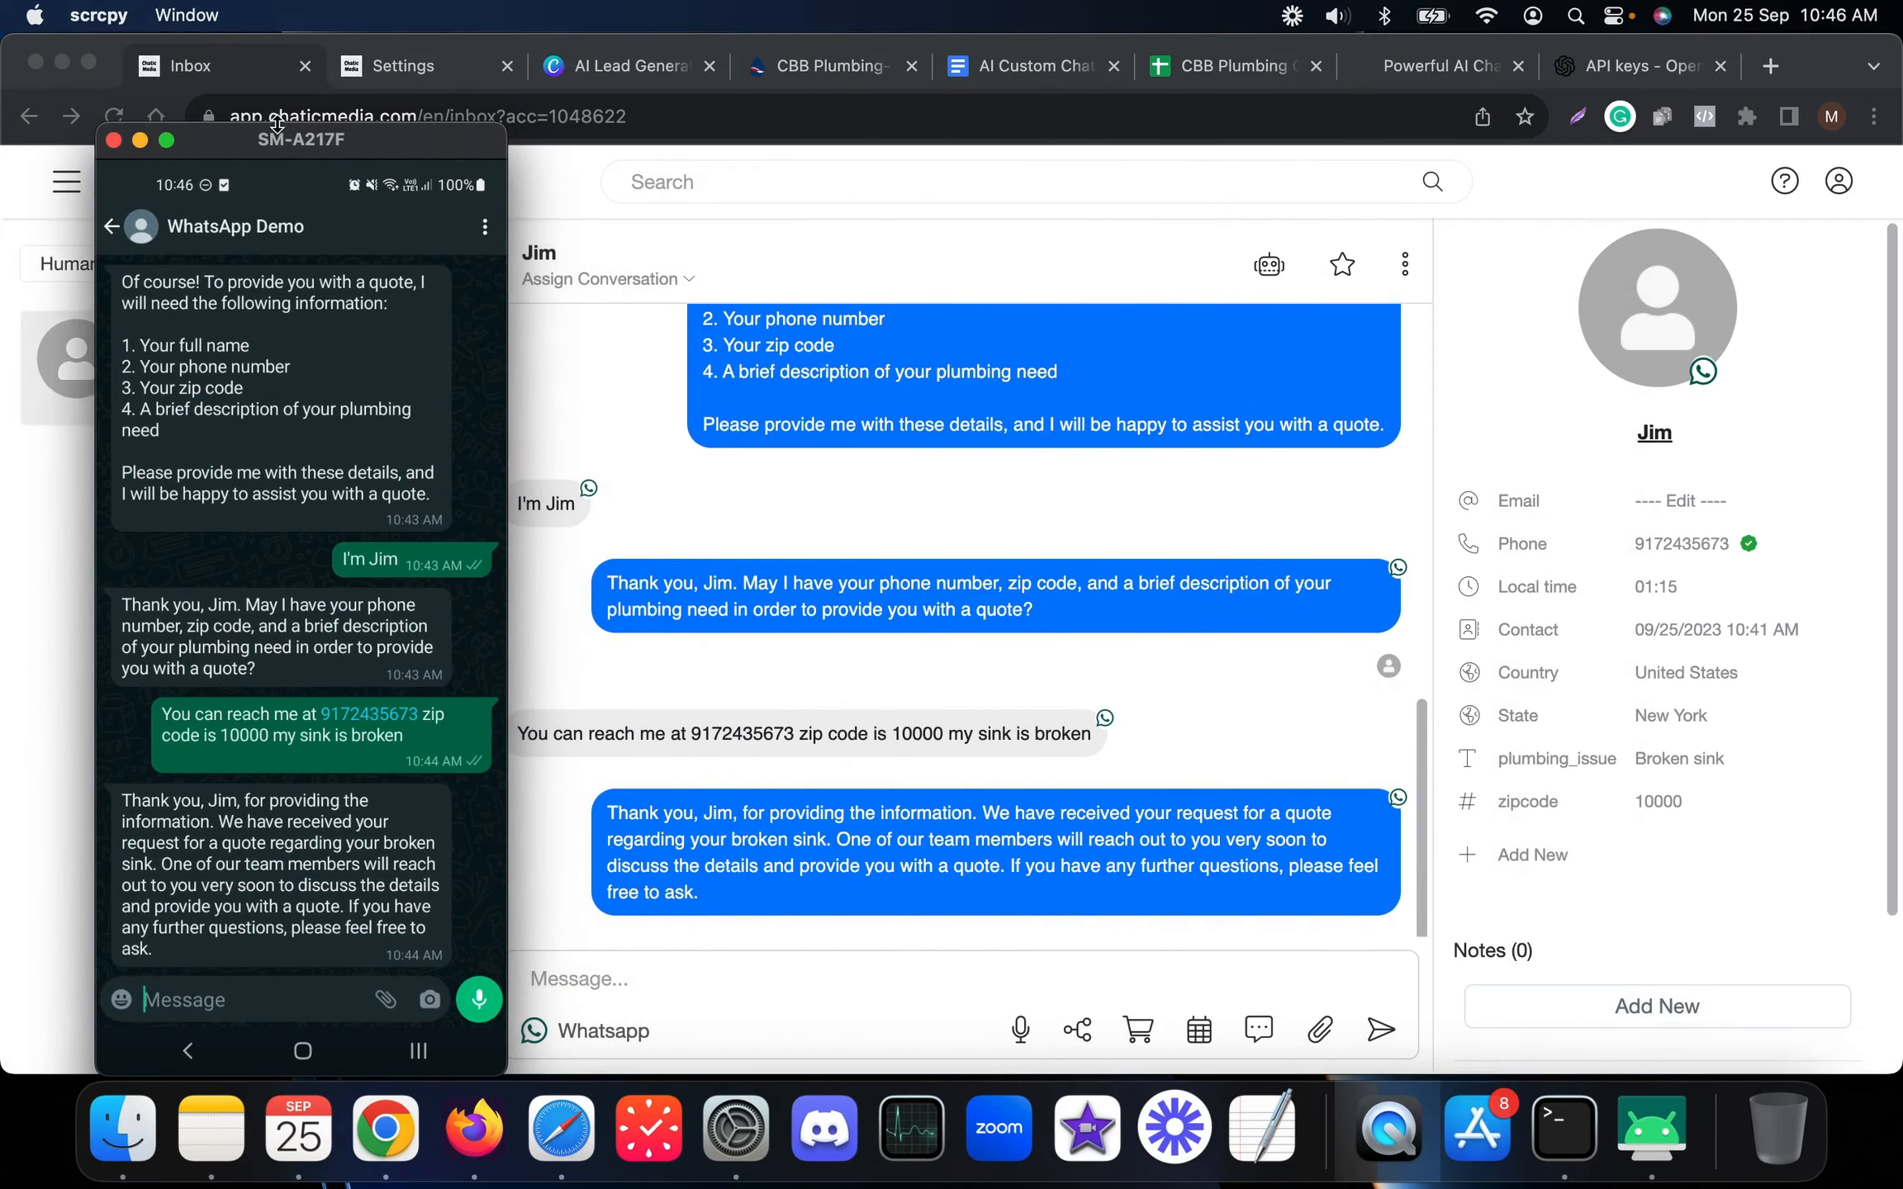
pyautogui.click(621, 989)
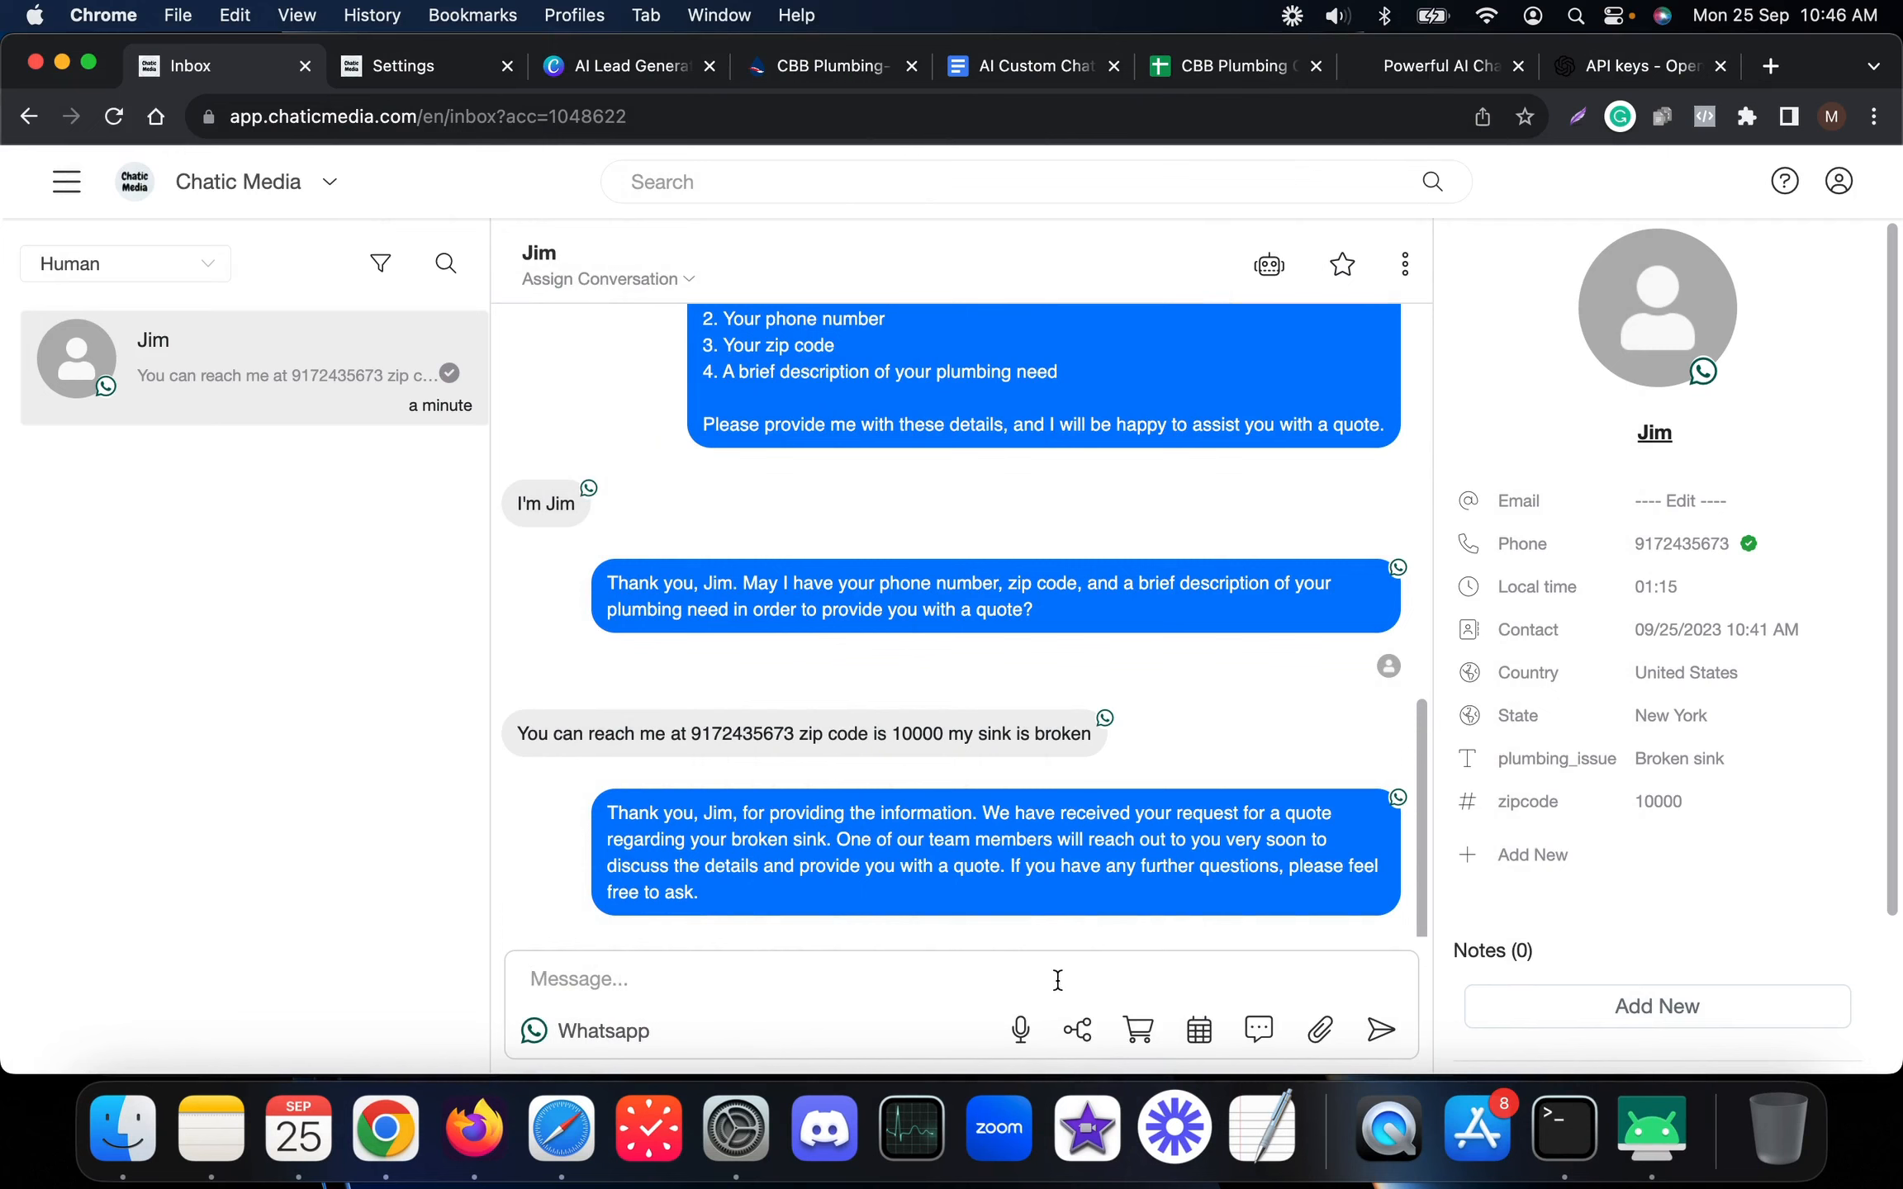
pyautogui.write(':)')
pyautogui.press('Return')
pyautogui.write('123')
# Confirm on the mirrored phone that the 123 reply arrived in WhatsApp
pyautogui.click(1650, 1131)
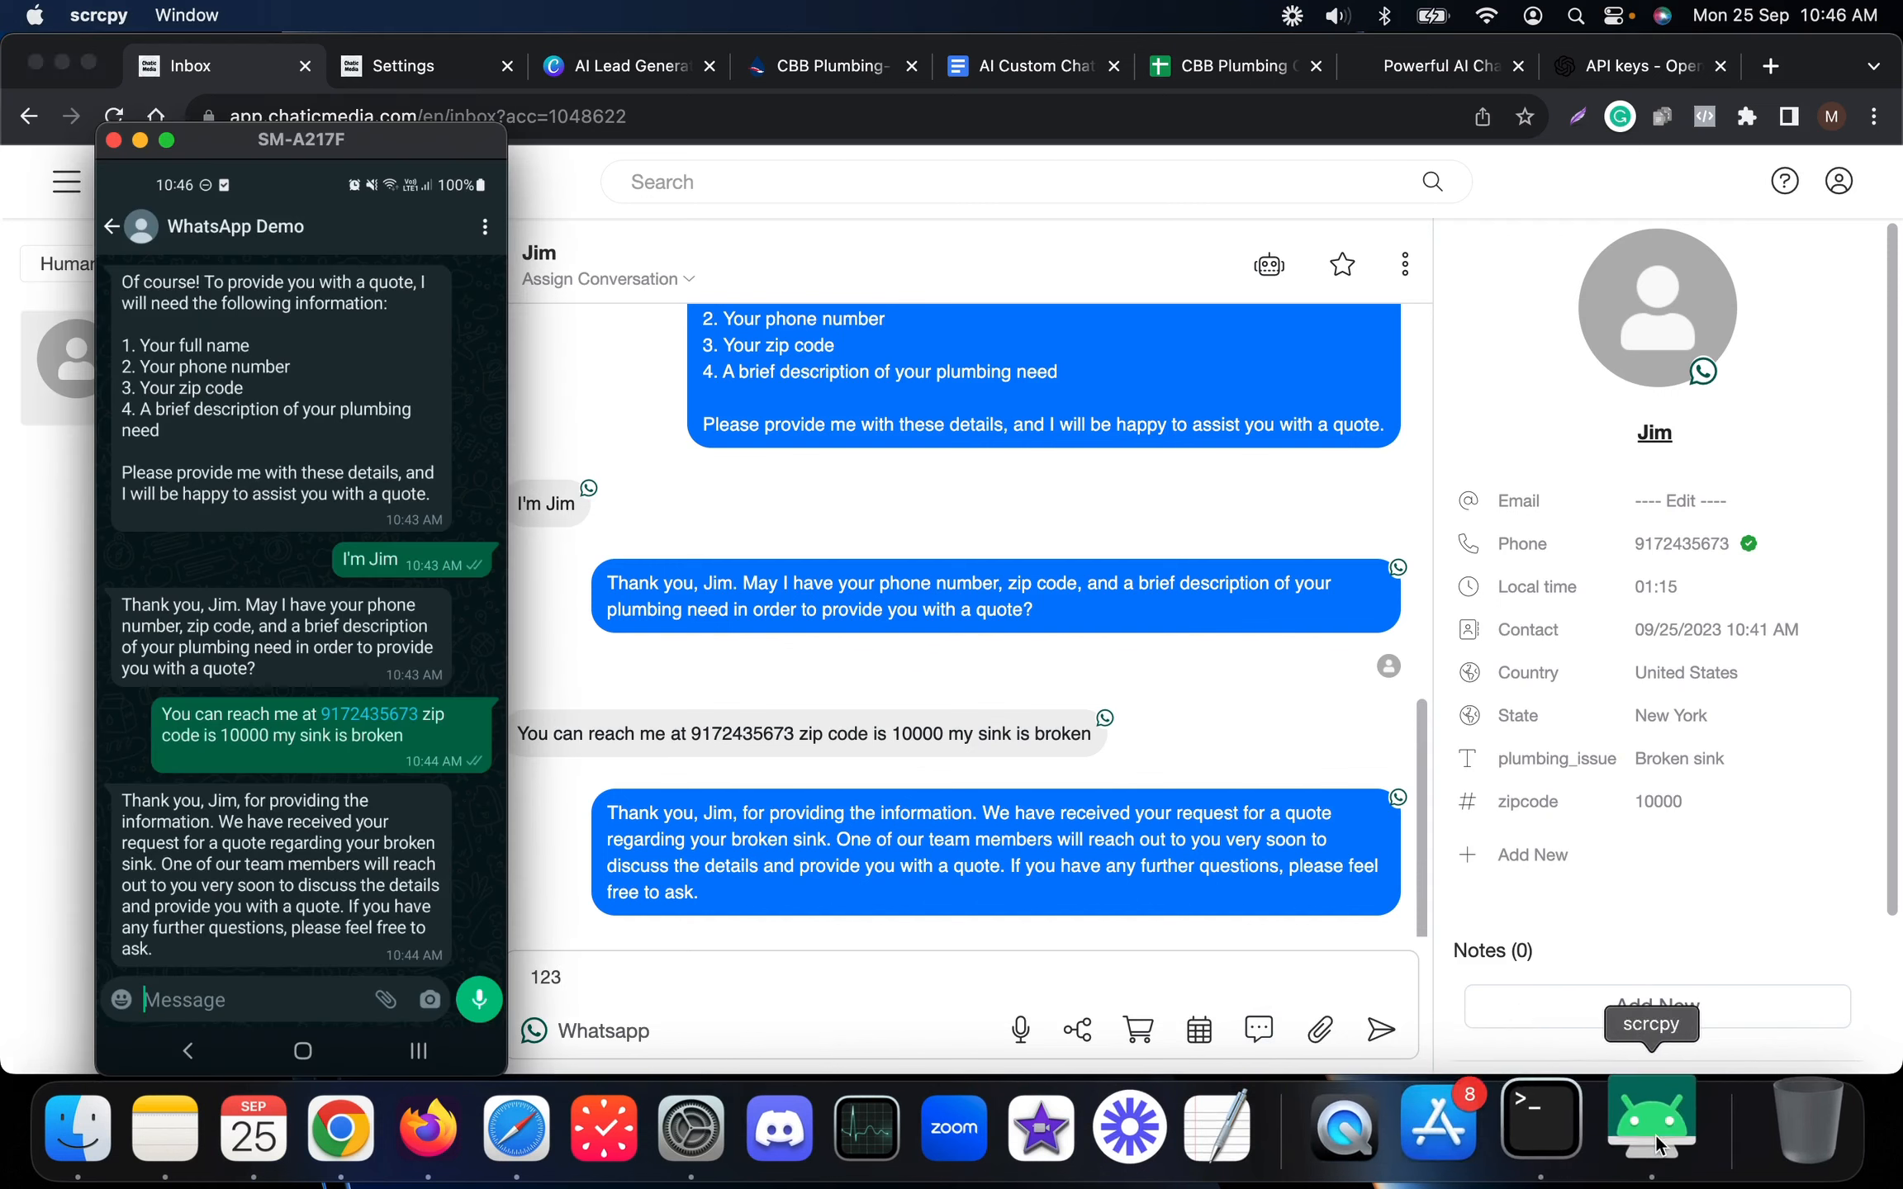
pyautogui.moveTo(334, 136); pyautogui.dragTo(230, 147)
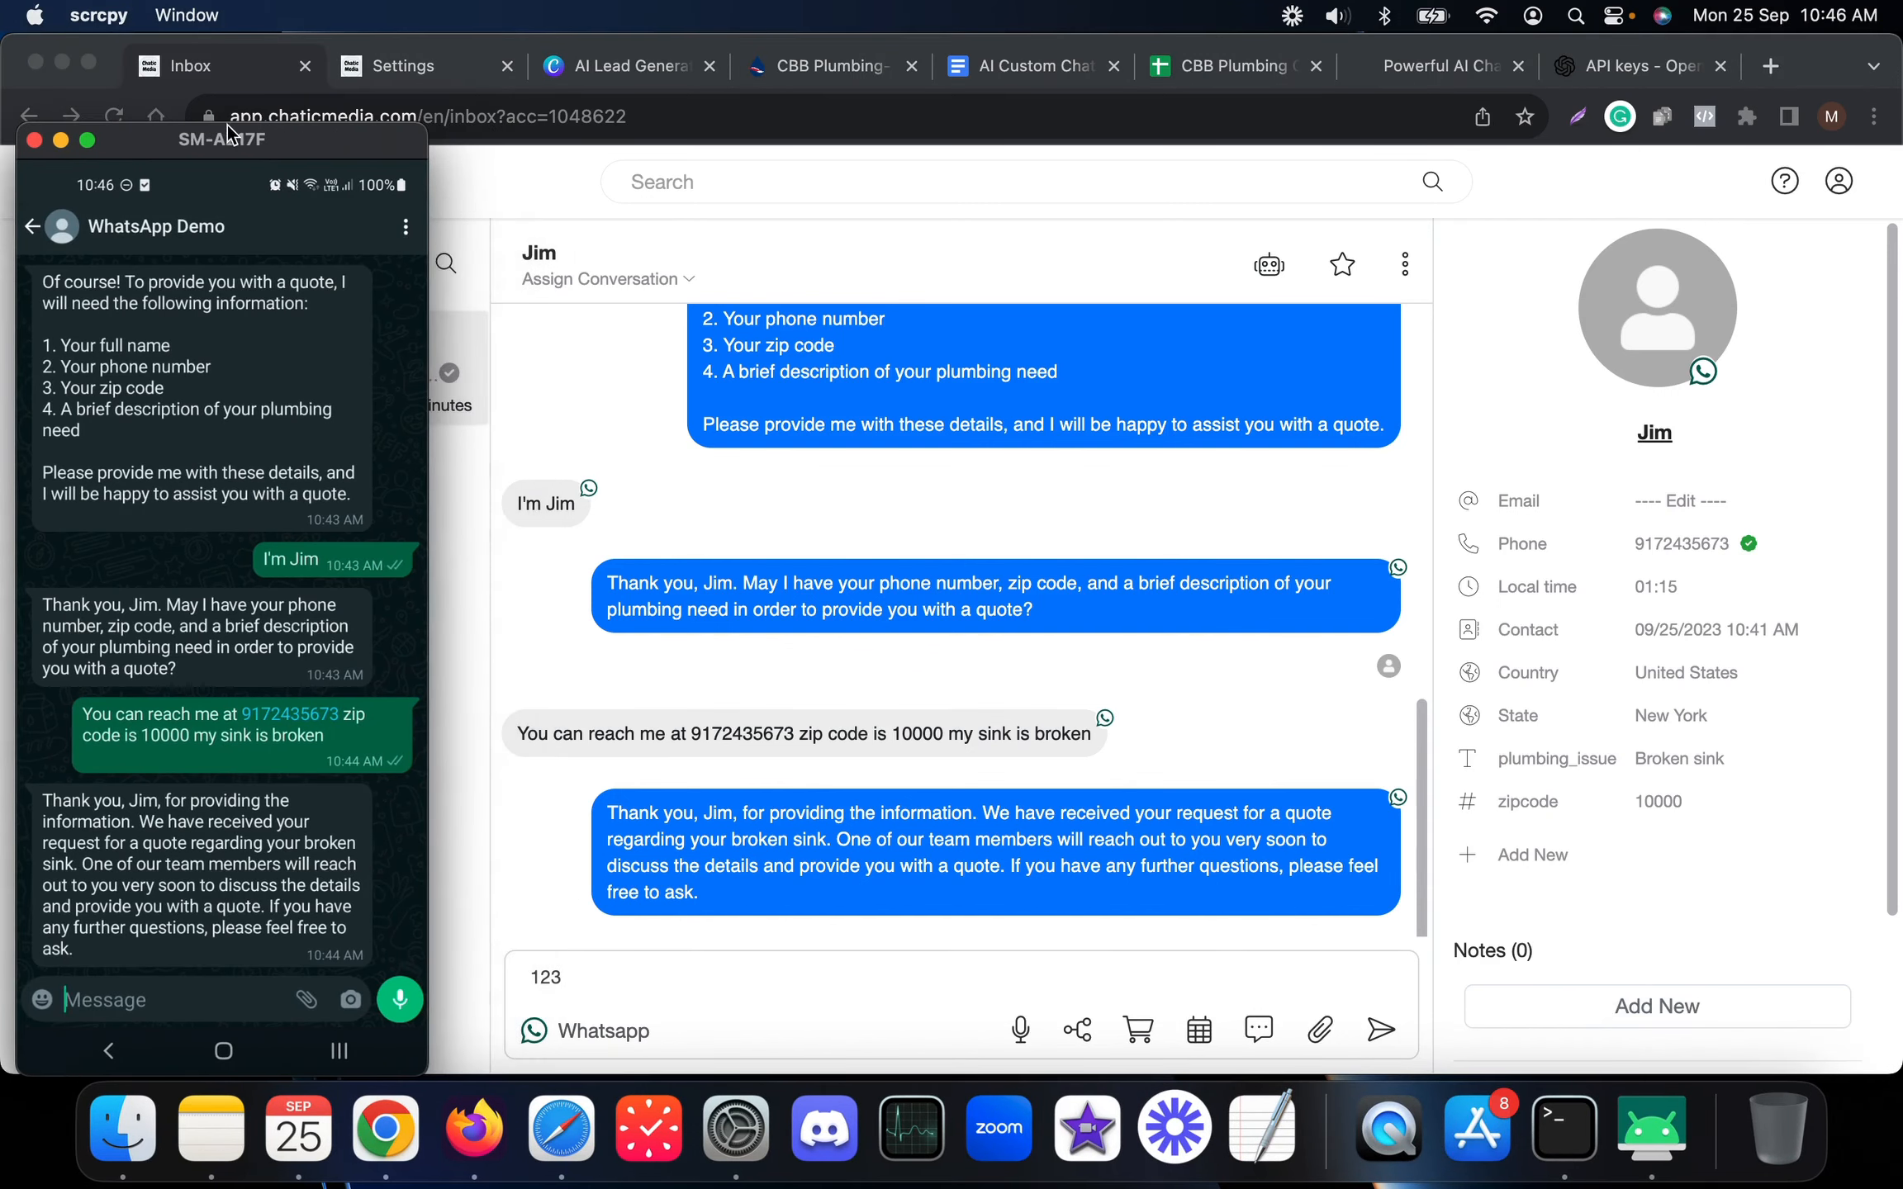
pyautogui.click(566, 990)
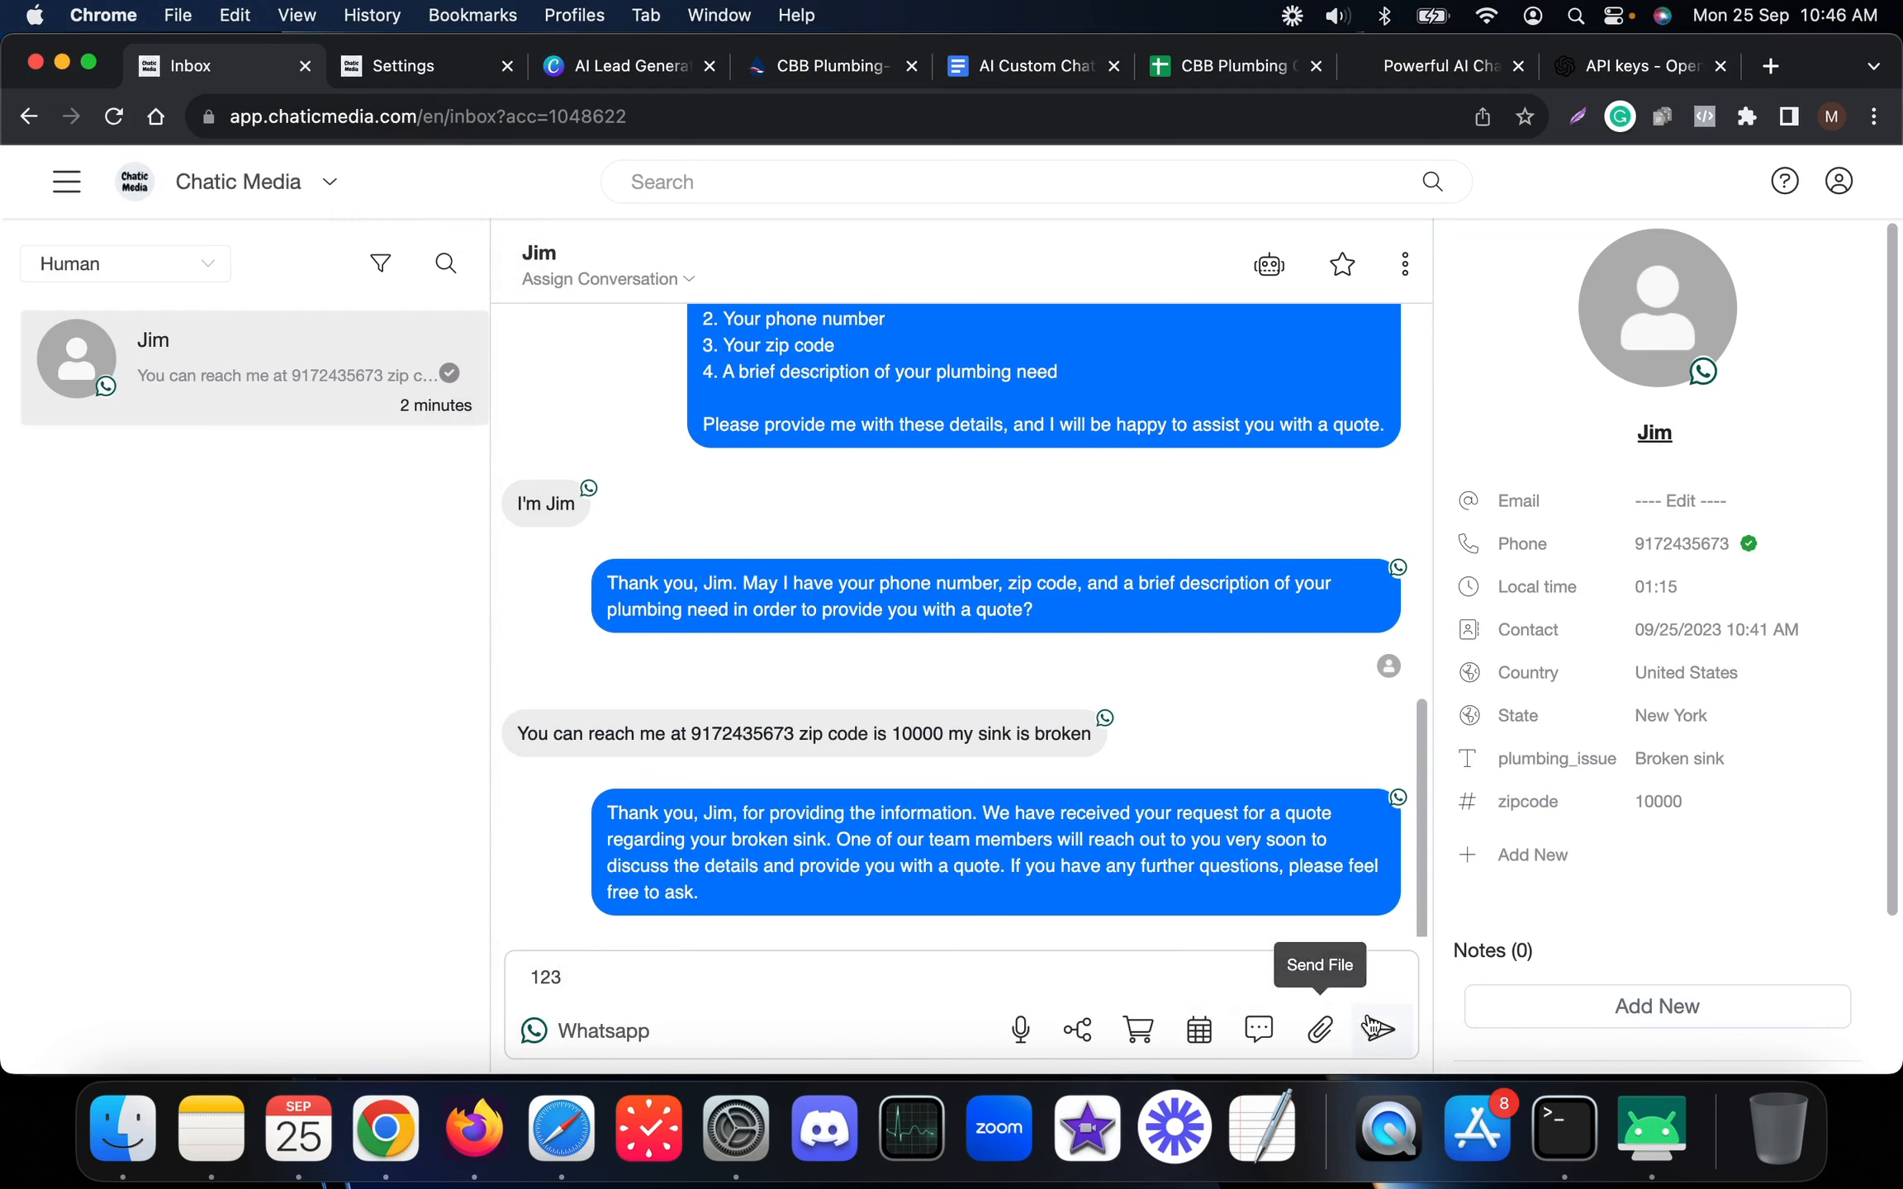
pyautogui.click(1633, 1121)
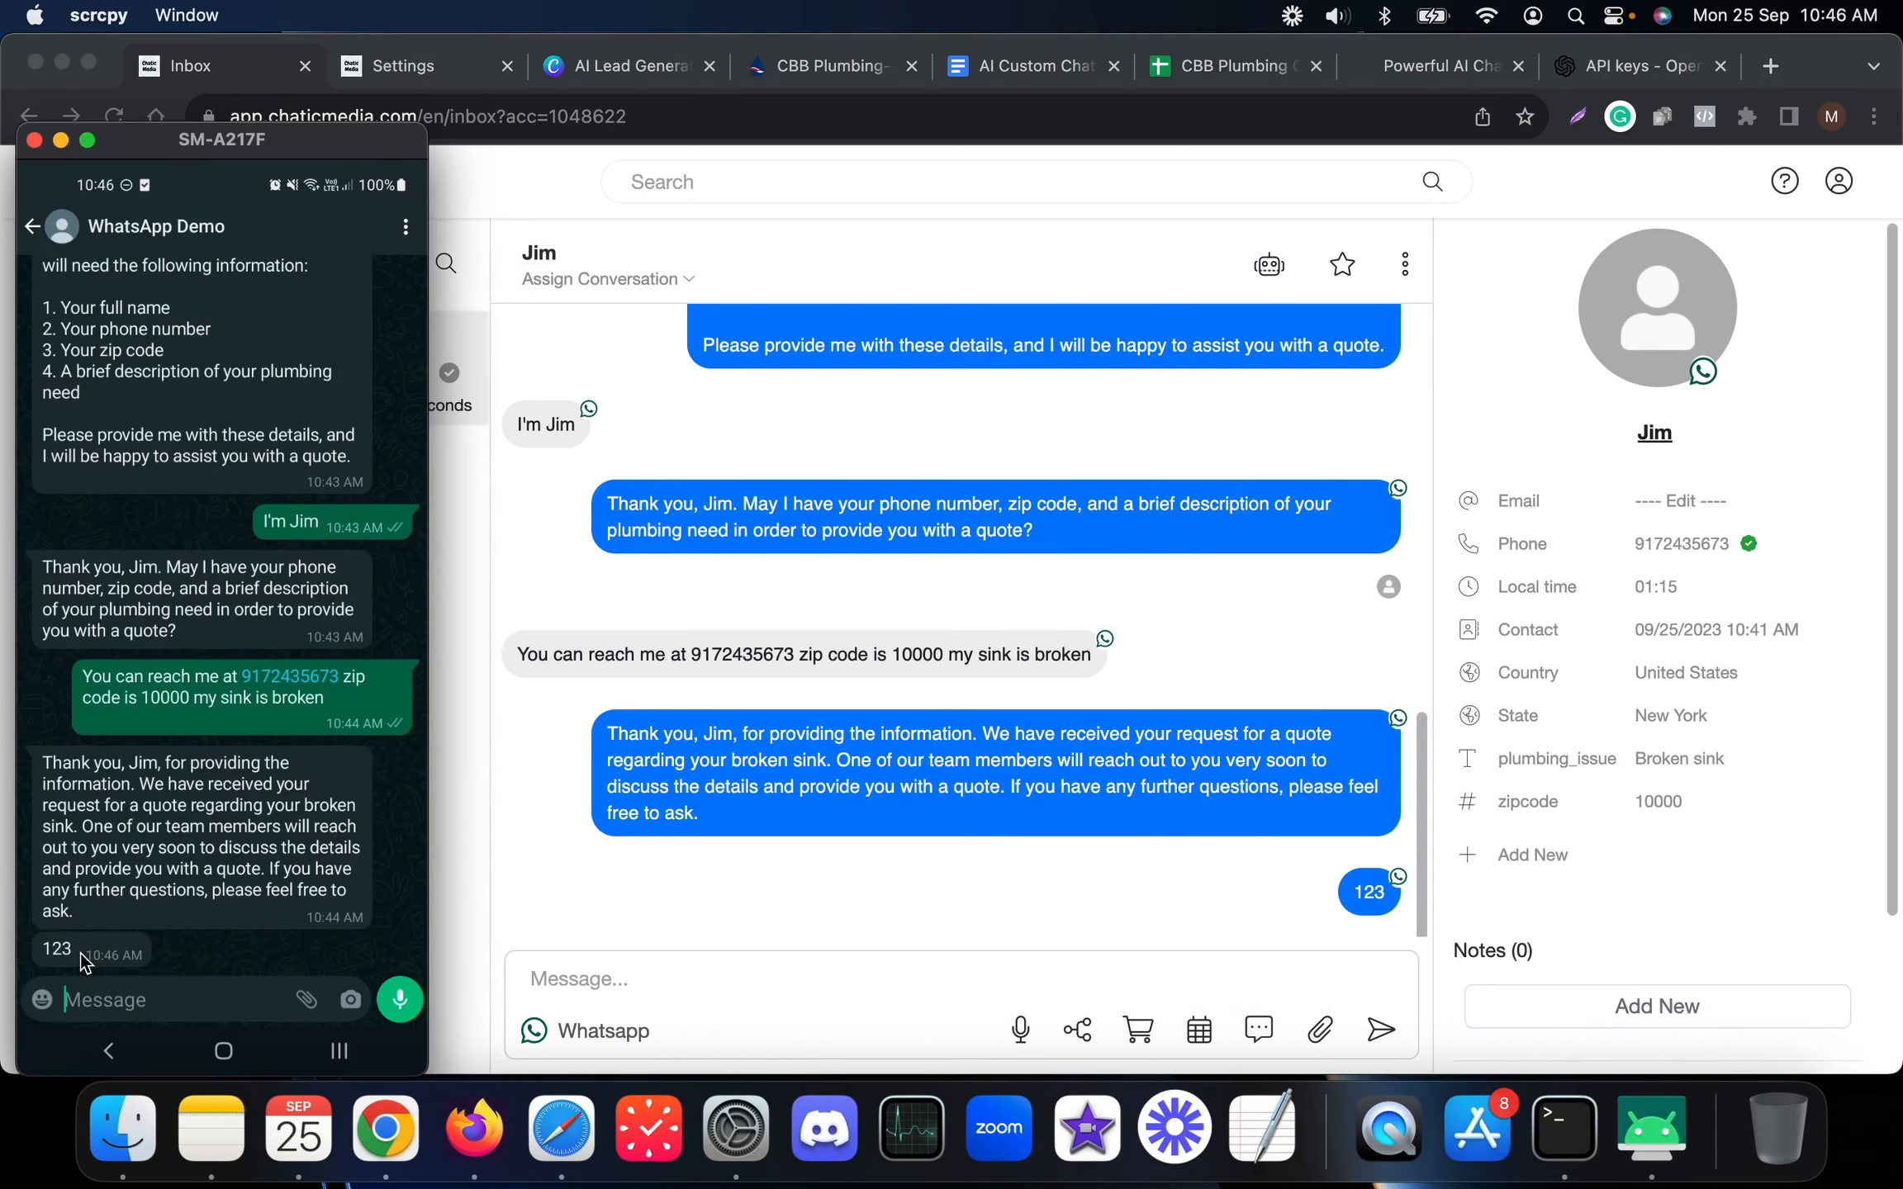
pyautogui.click(824, 902)
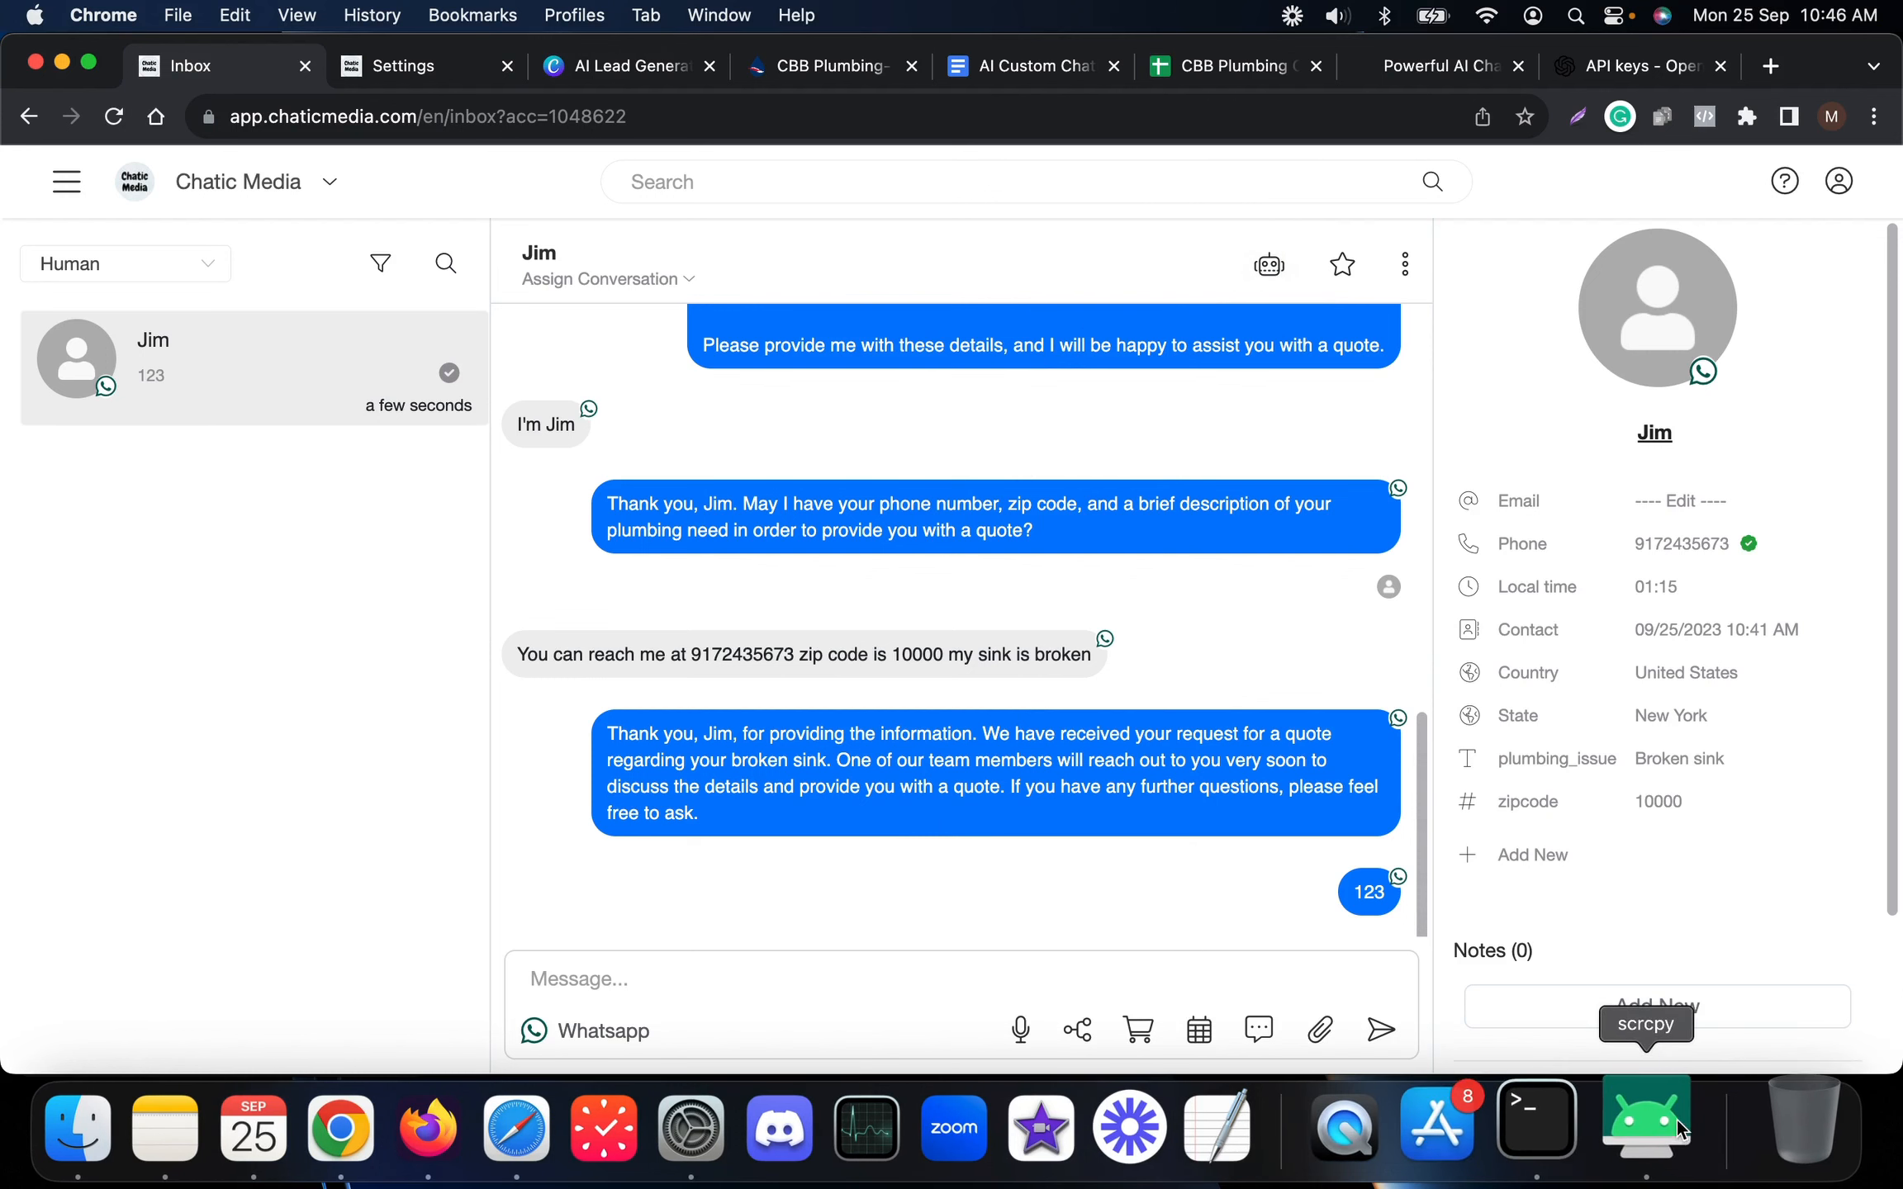
# Filter the inbox back to Human conversations only
pyautogui.click(1650, 1127)
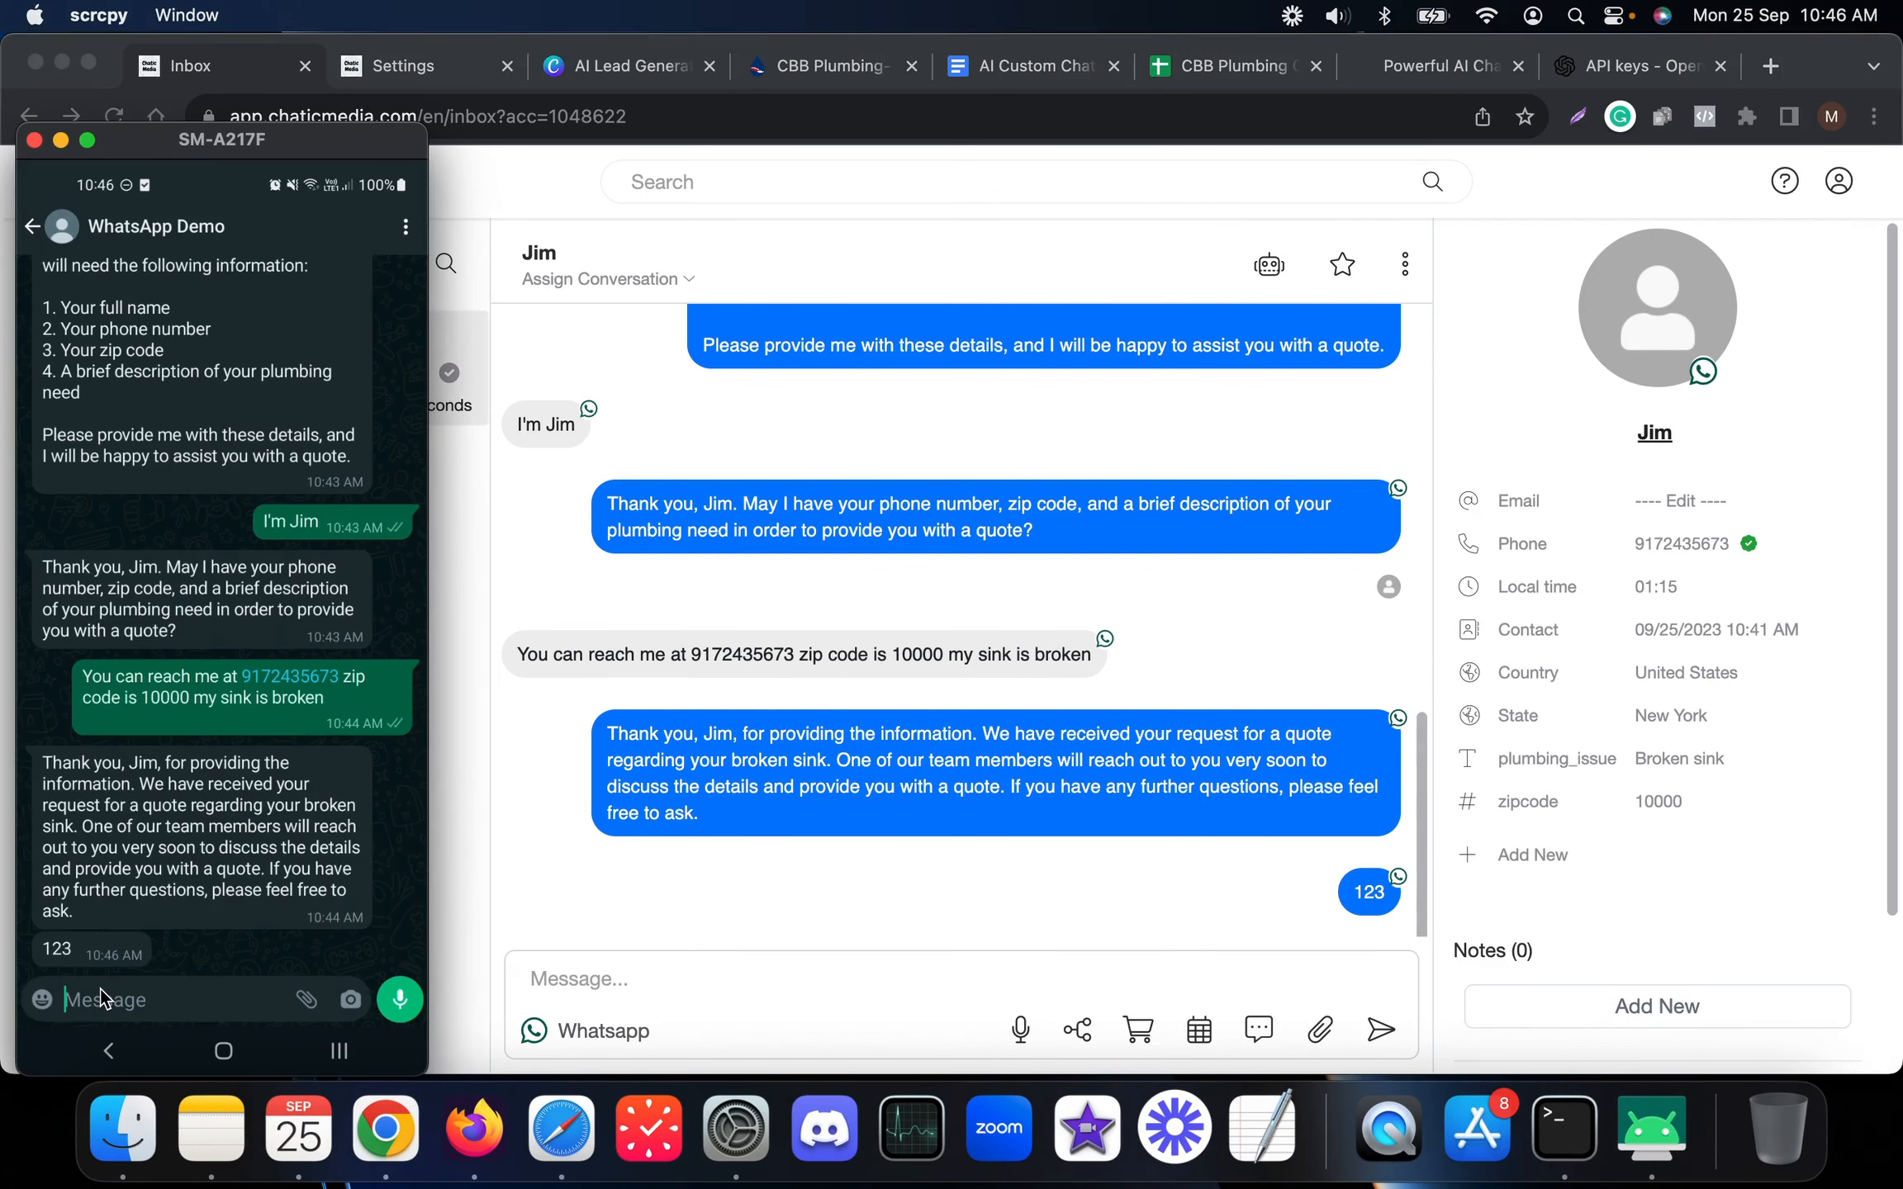
pyautogui.click(682, 435)
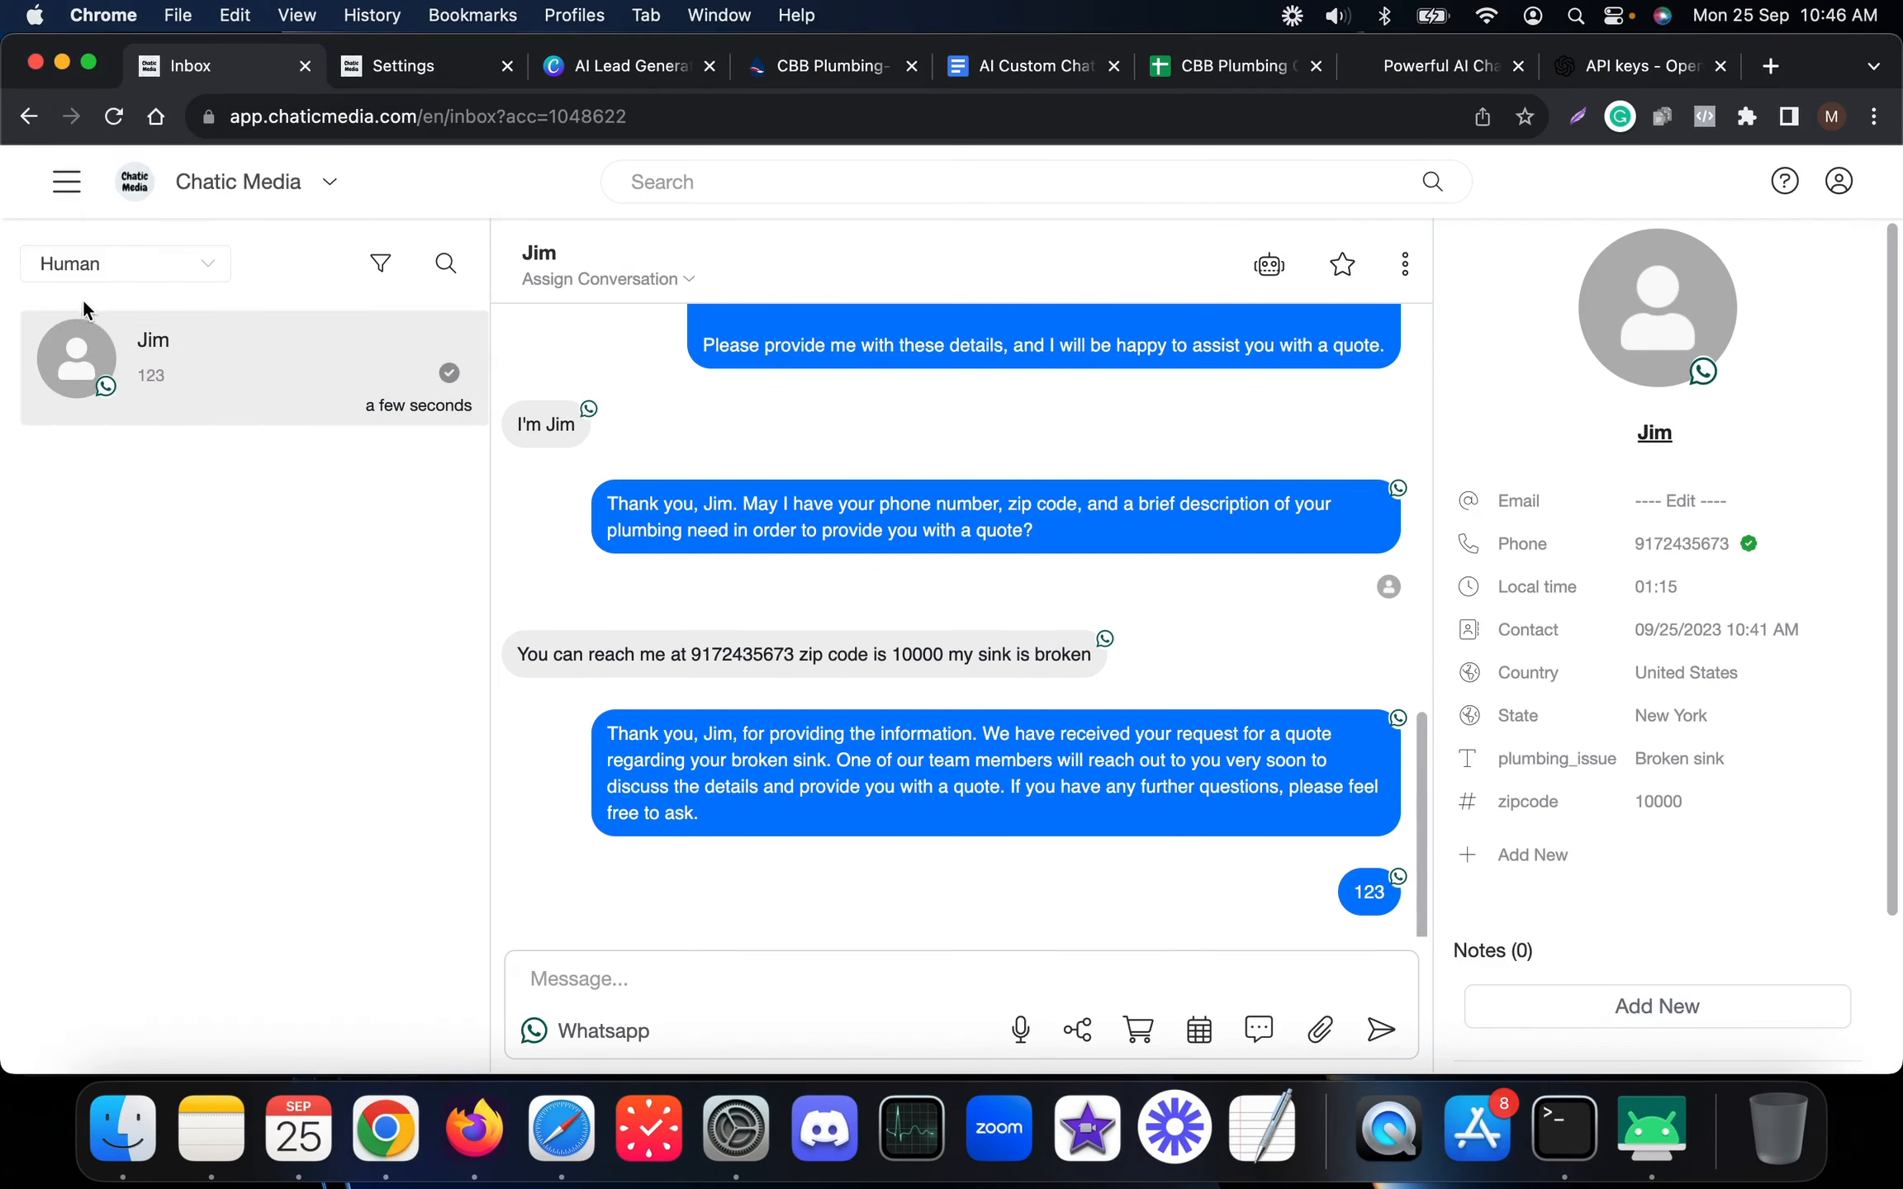
pyautogui.click(87, 266)
pyautogui.click(83, 320)
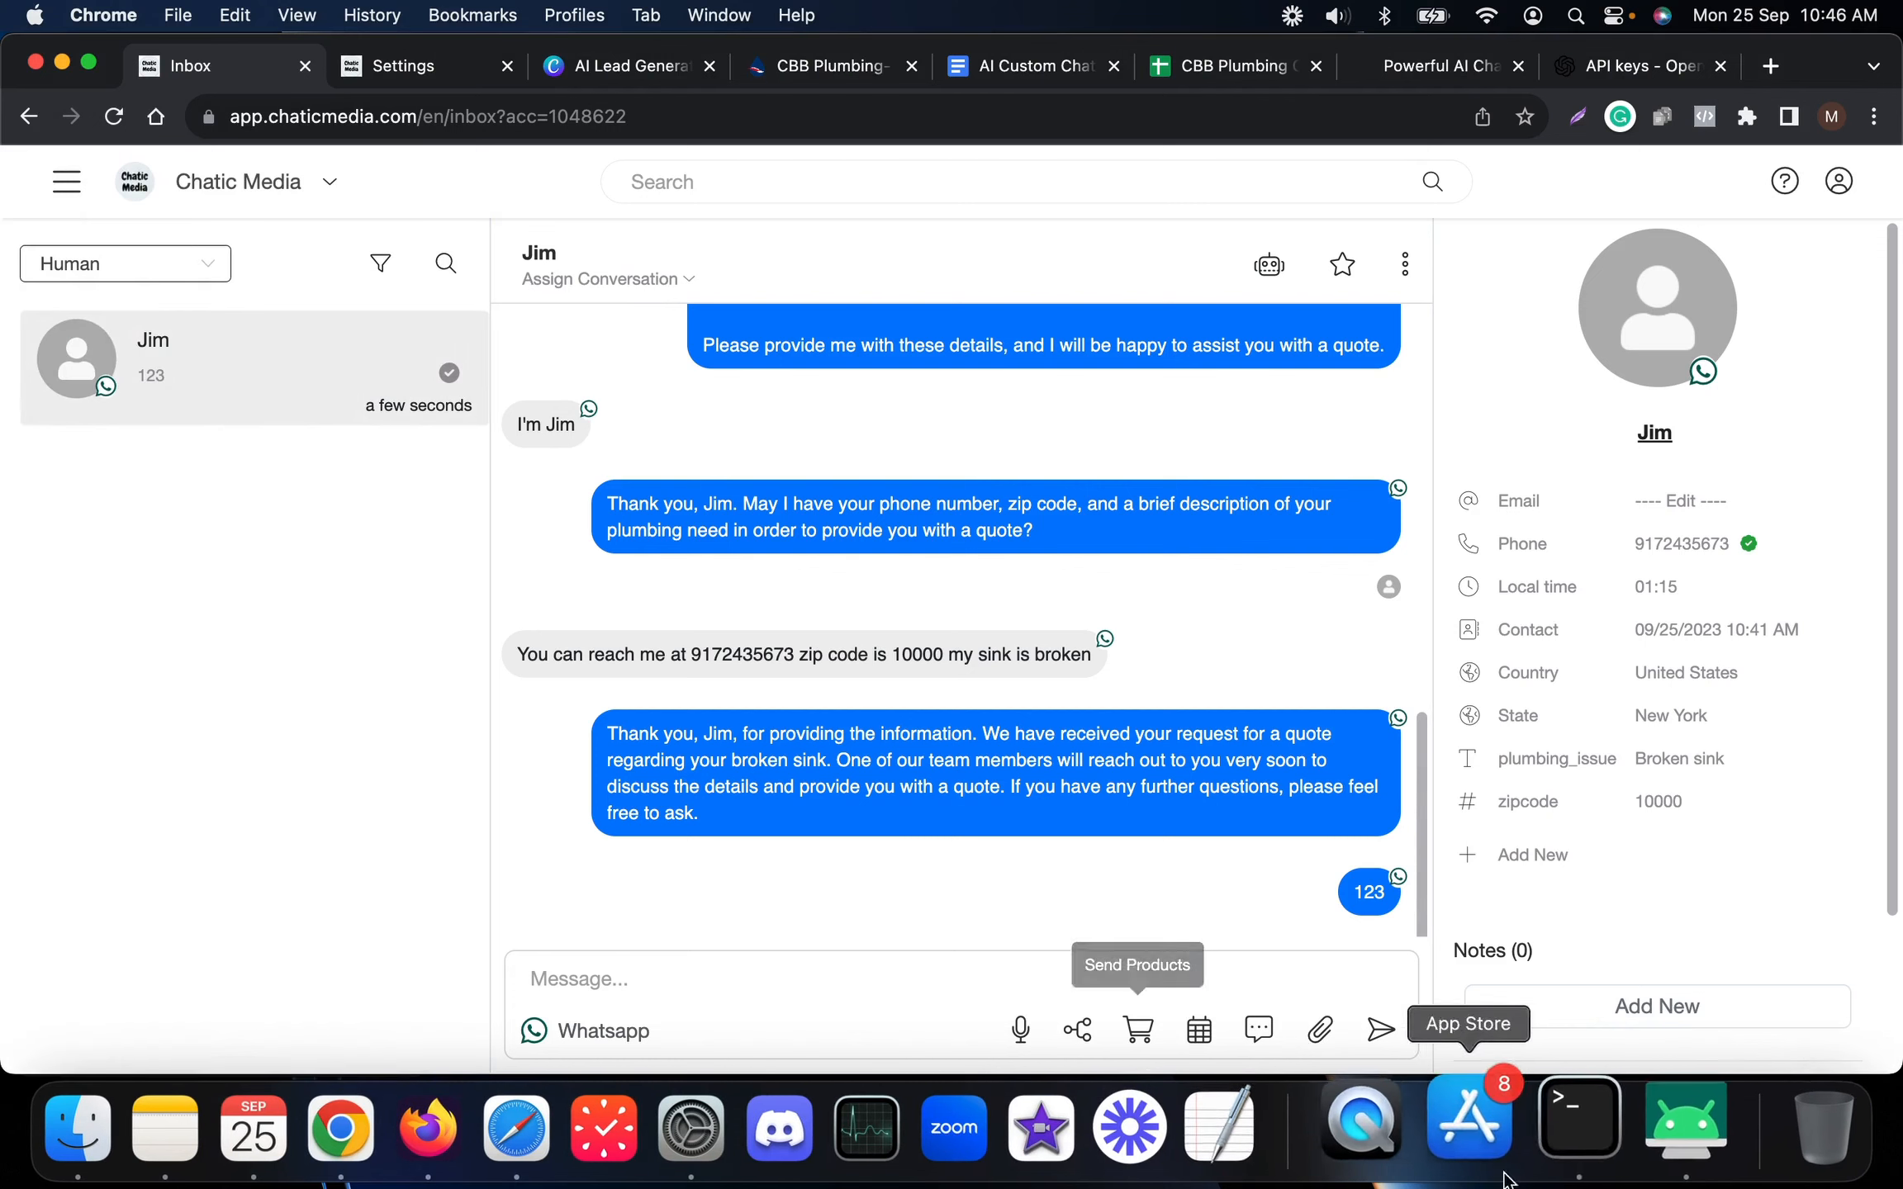
pyautogui.click(1681, 1143)
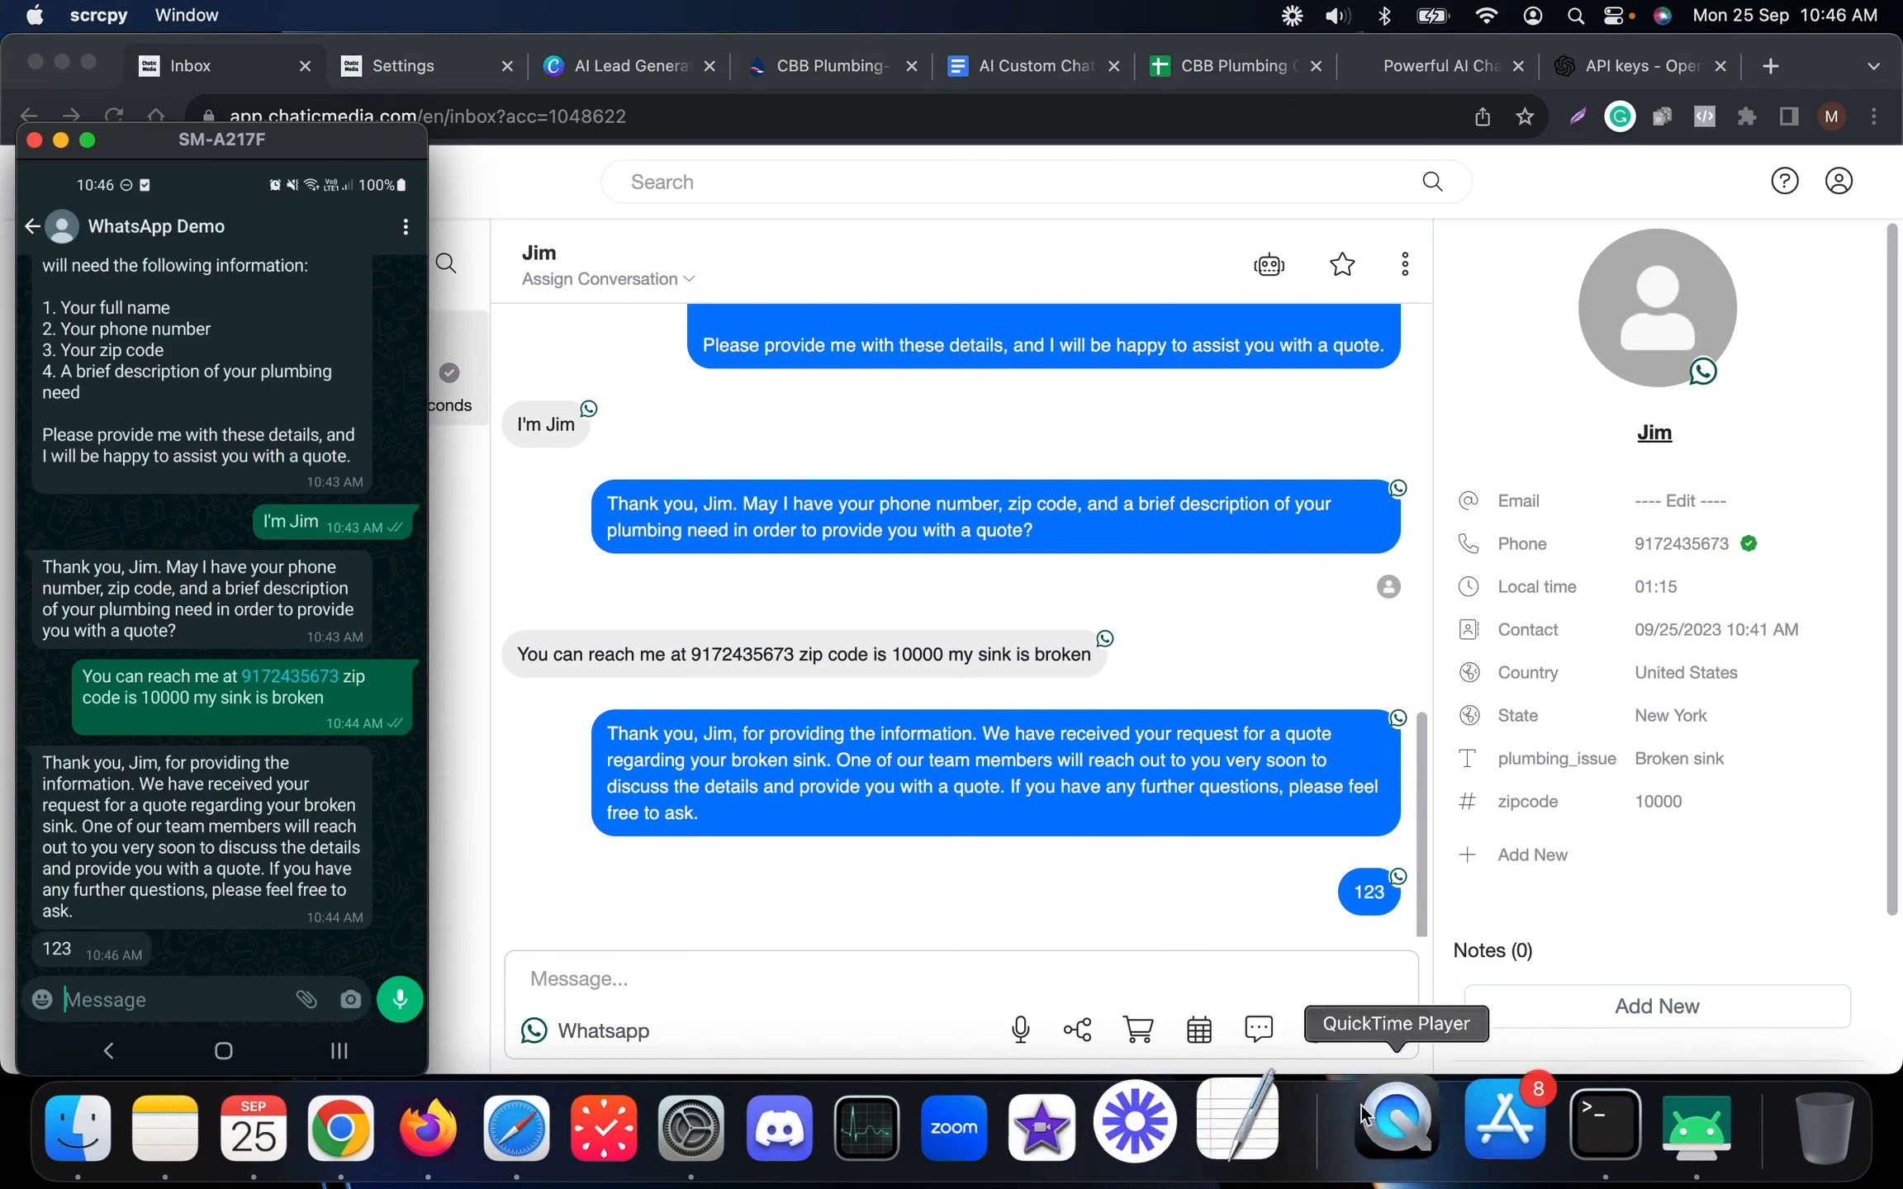
# Send 'Who are you?' from the phone and see it arrive unanswered in the inbox thread
pyautogui.click(92, 1038)
pyautogui.scroll(20, 92, 1037)
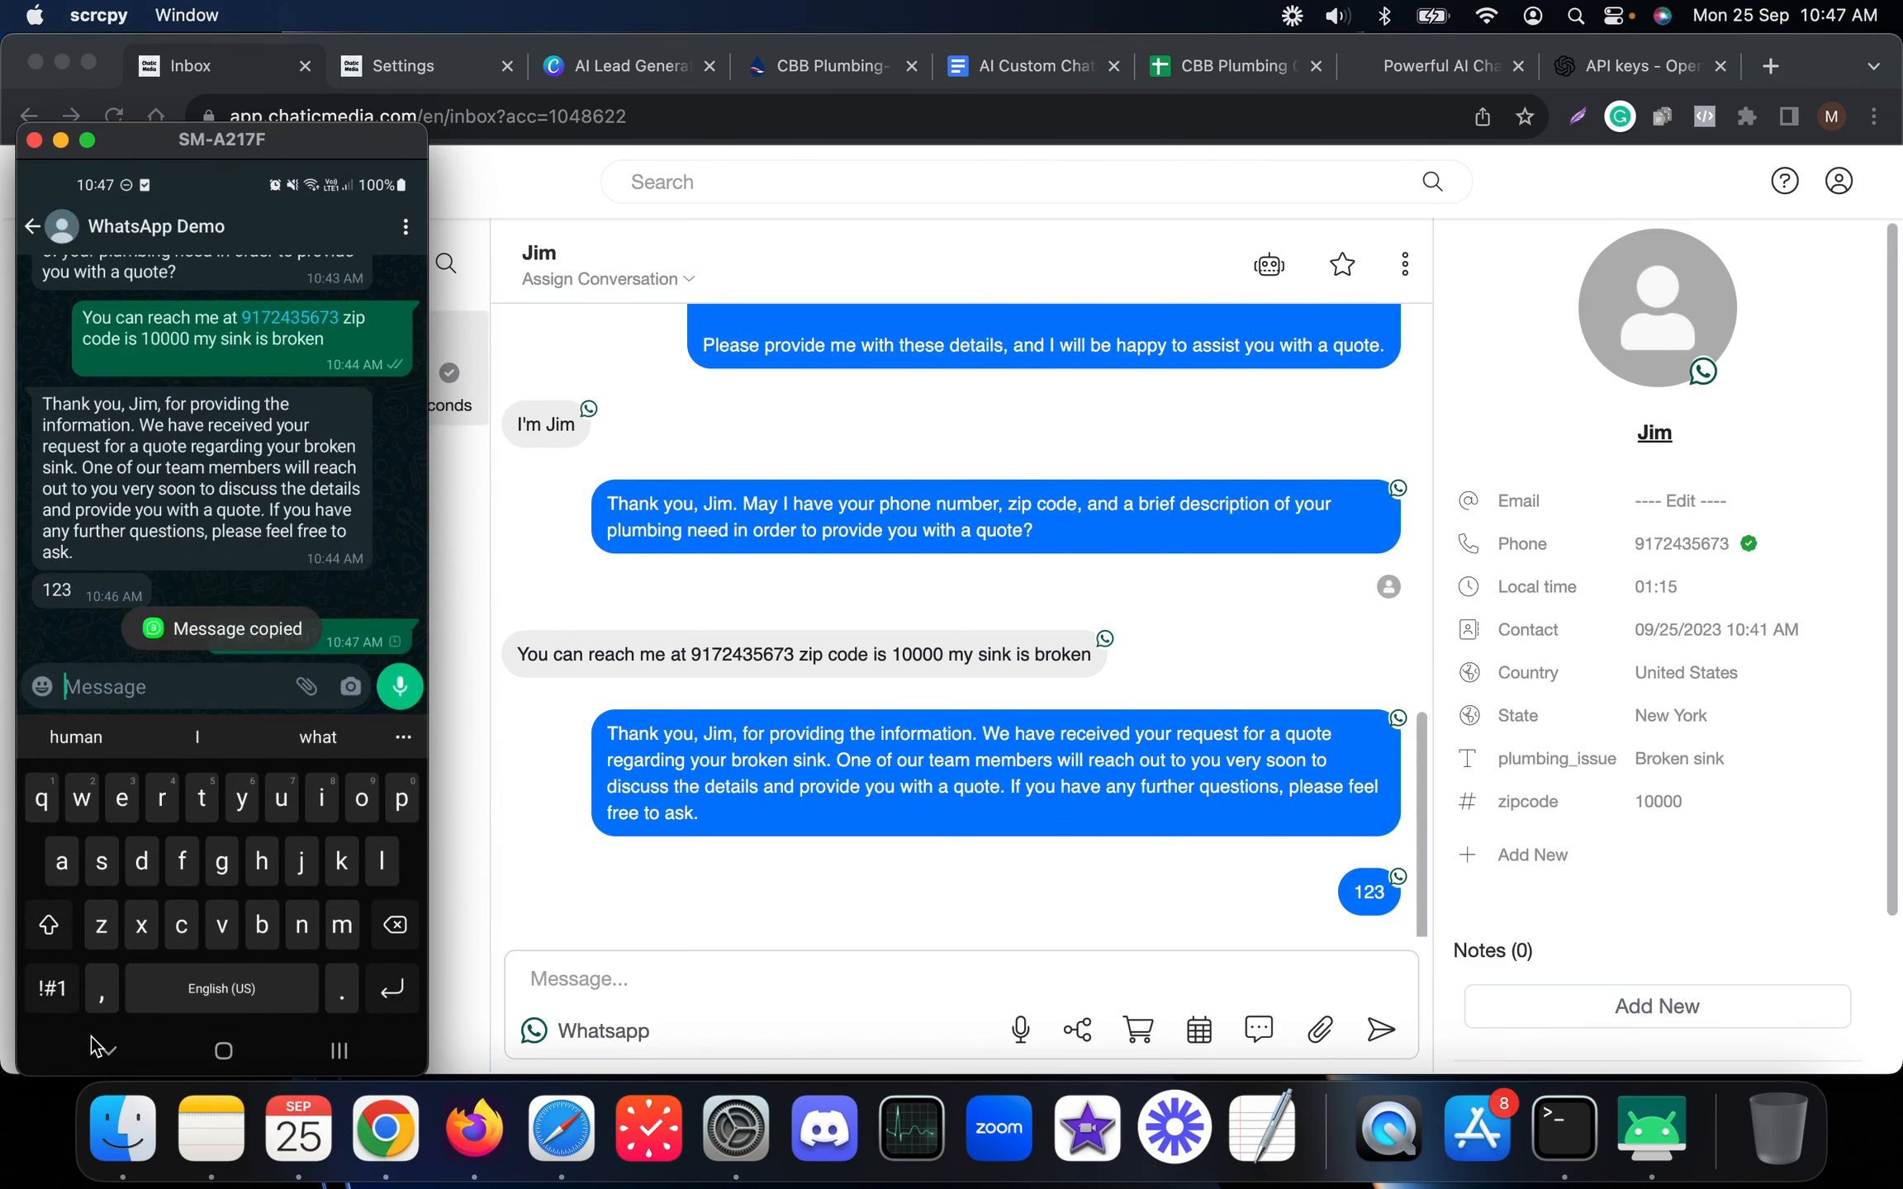
pyautogui.click(92, 1039)
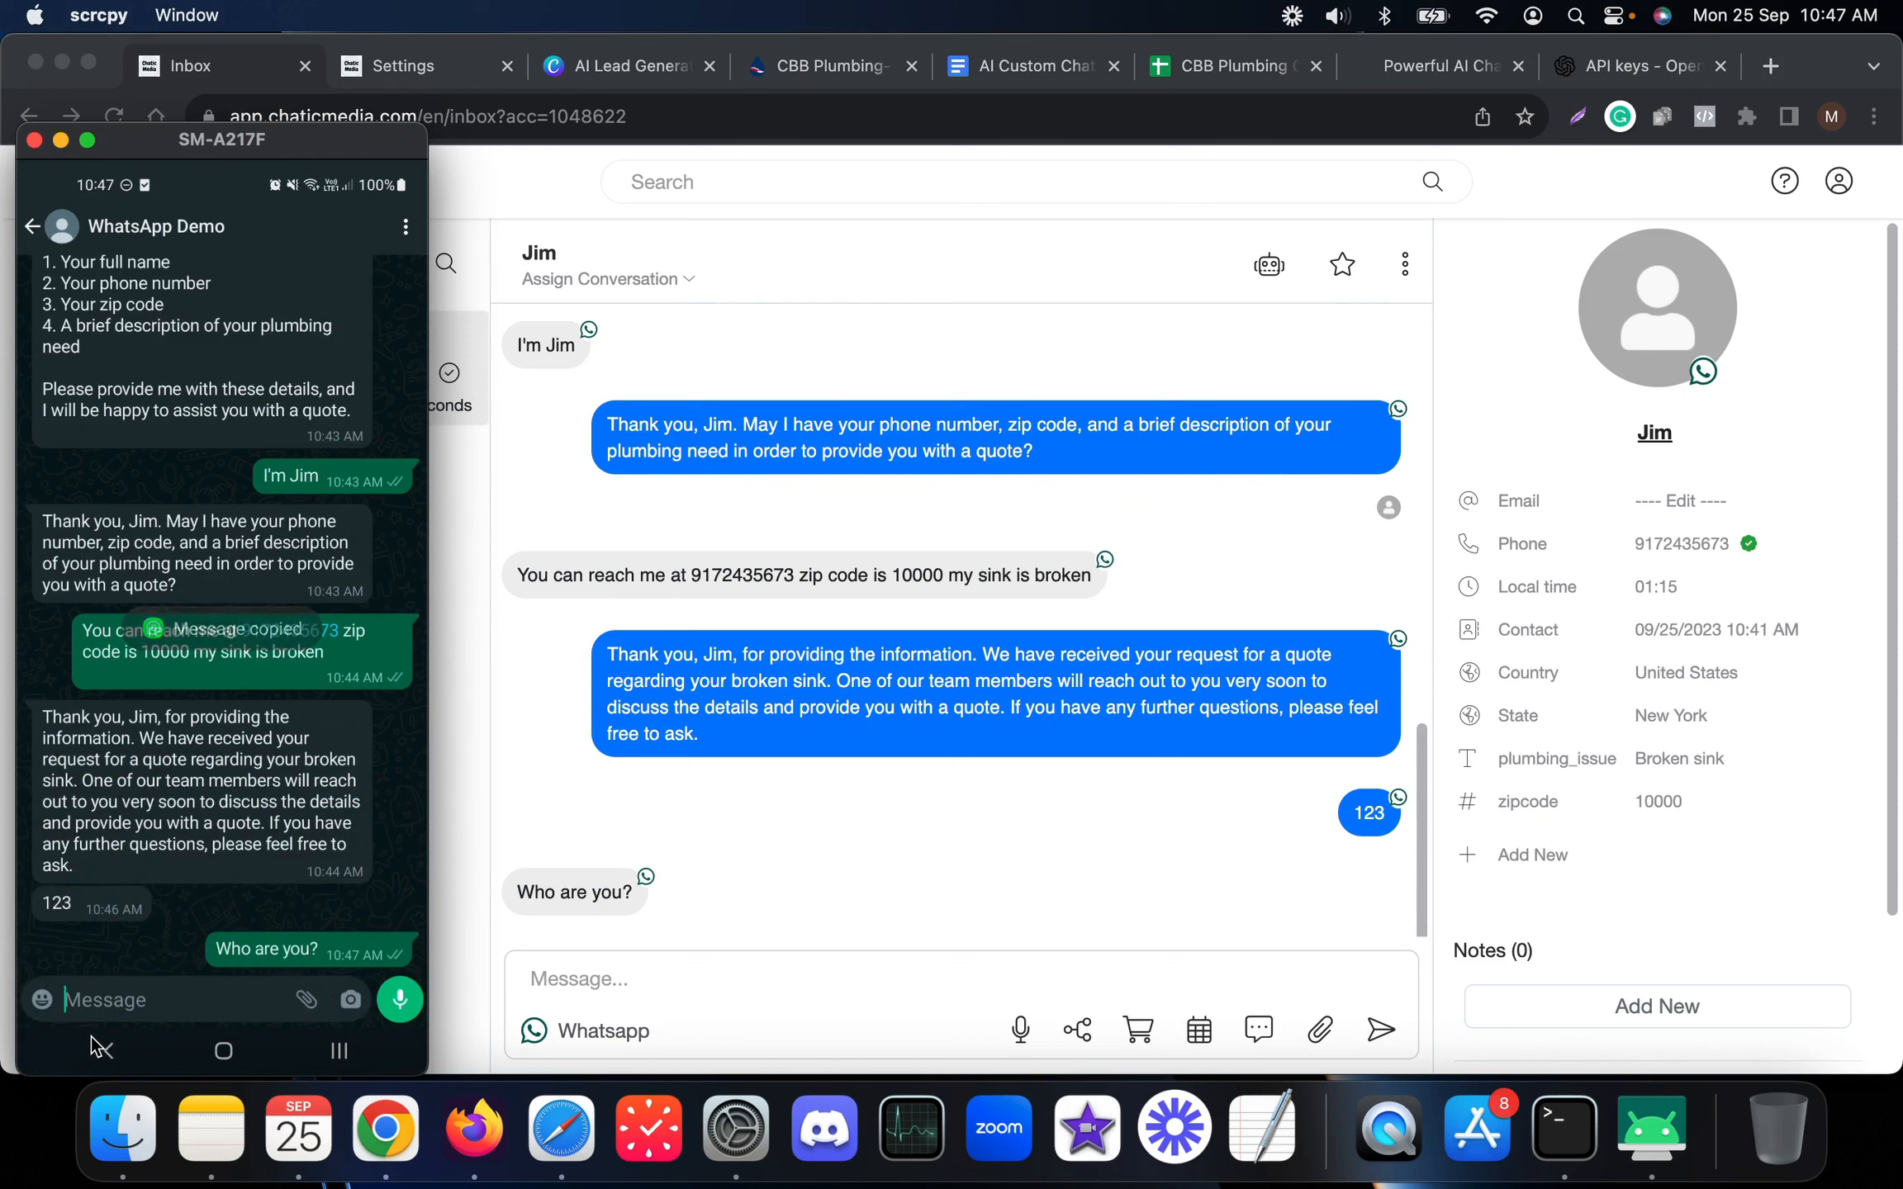
pyautogui.scroll(15, 98, 1047)
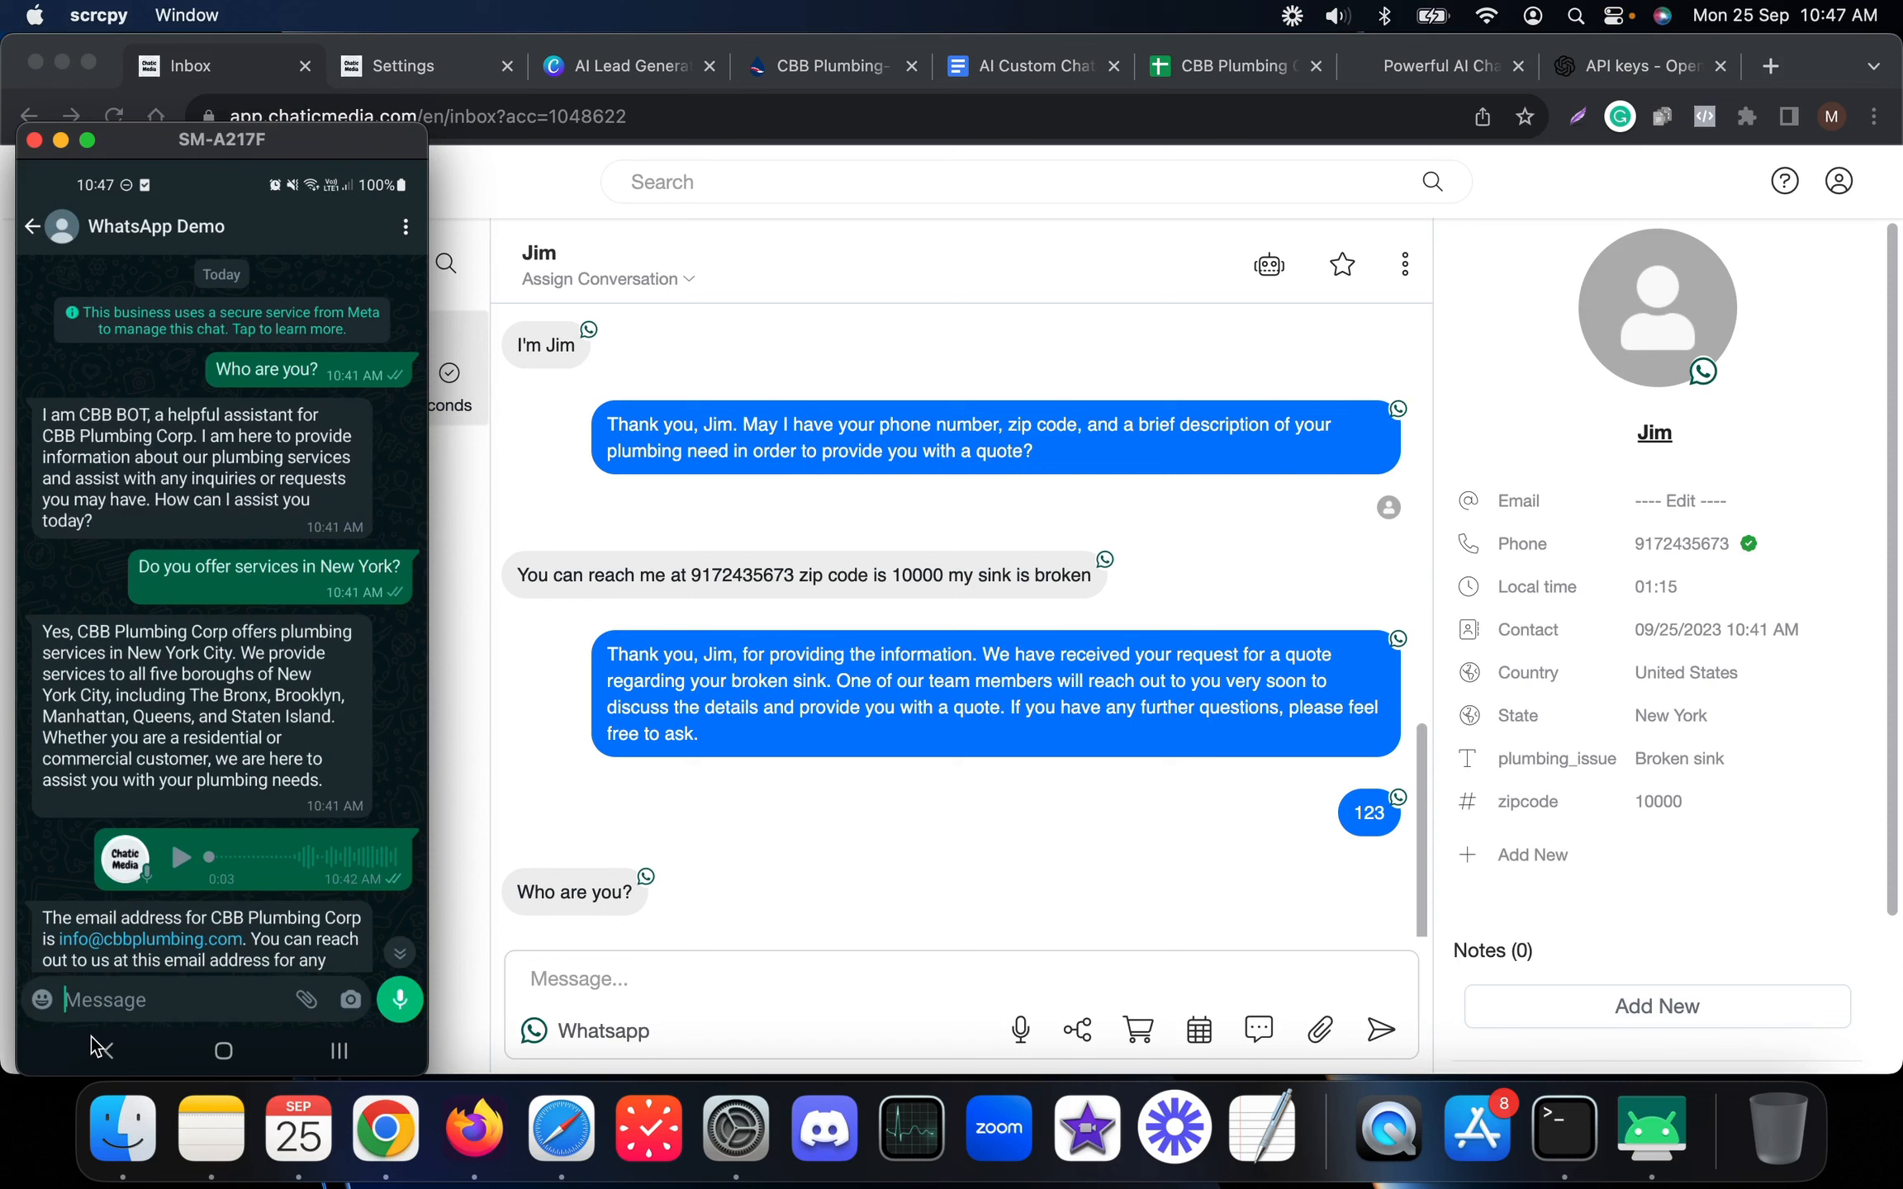
pyautogui.scroll(-15, 97, 1047)
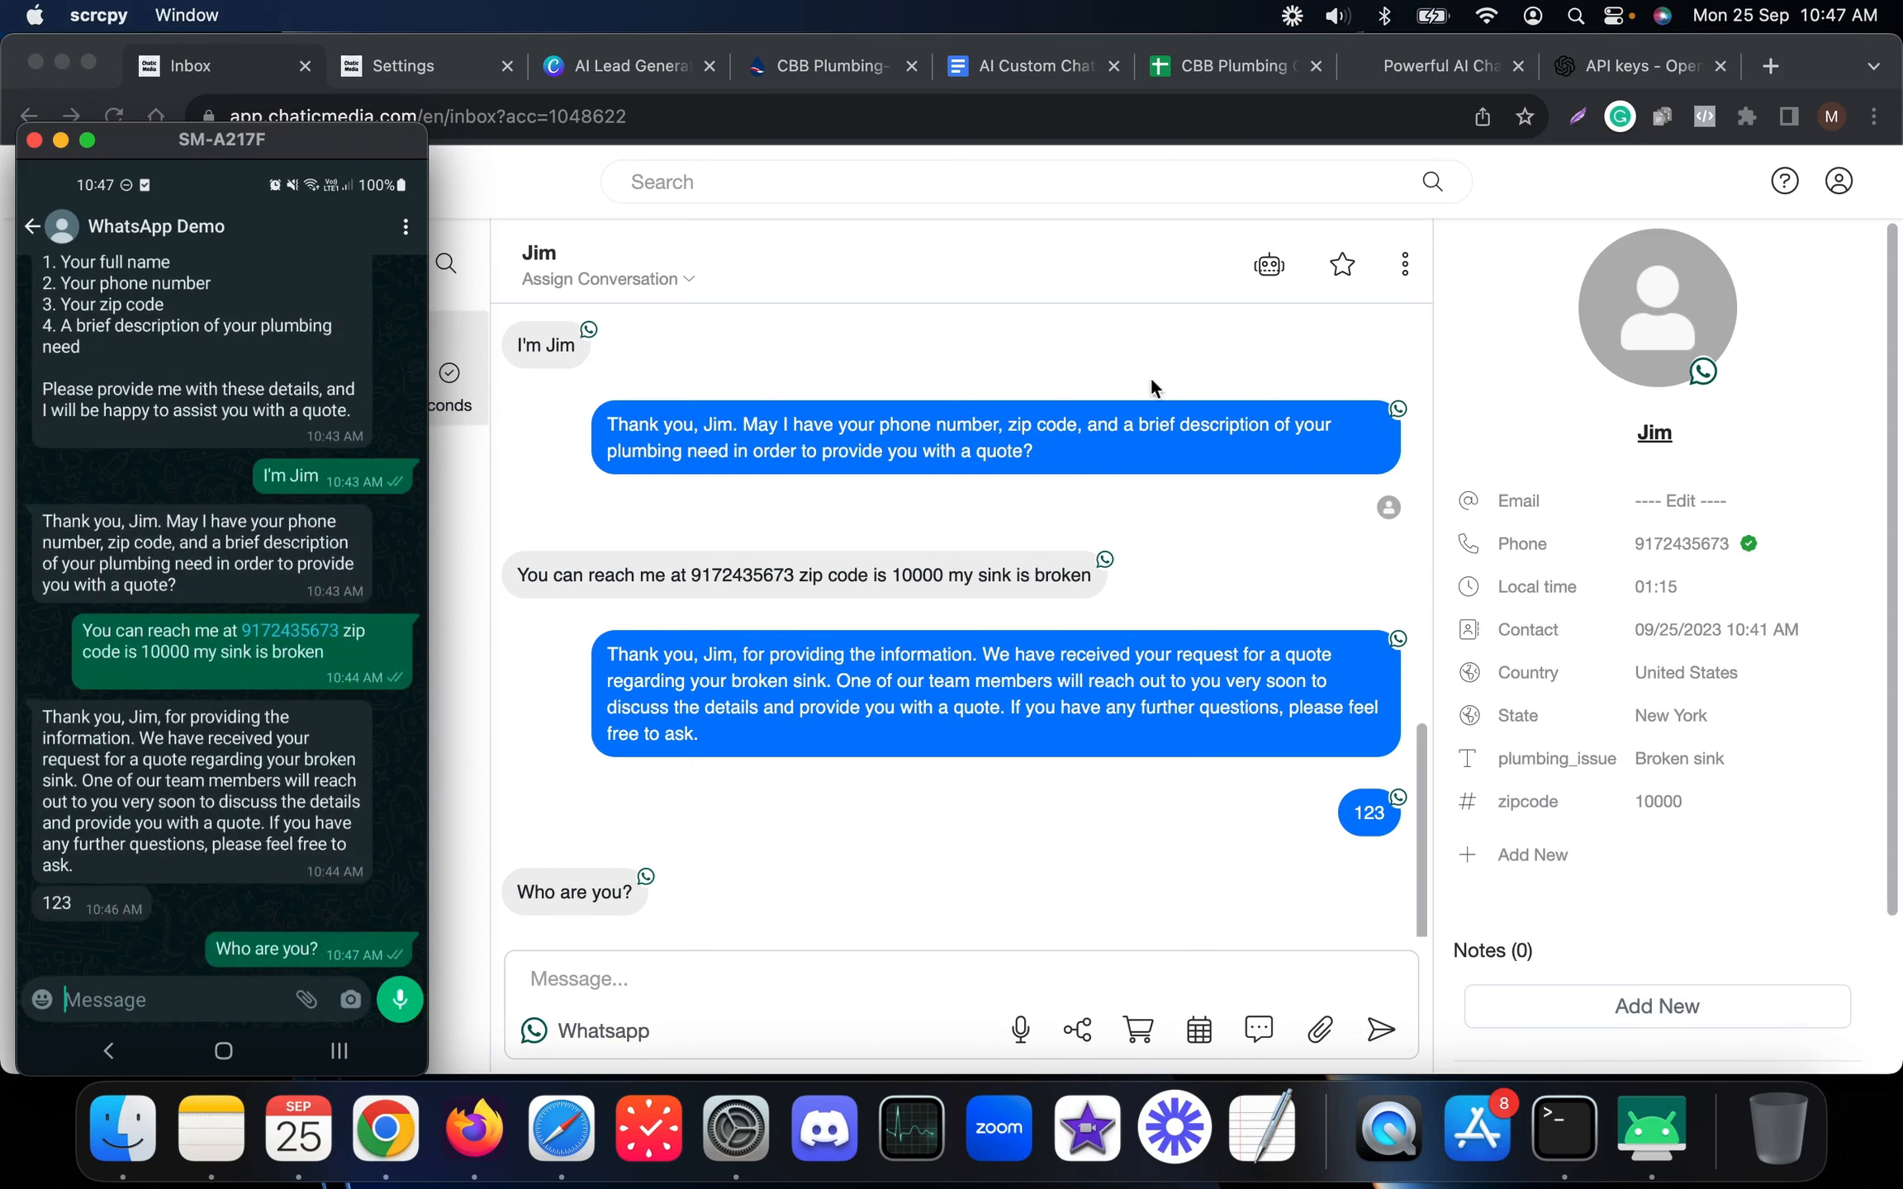
pyautogui.click(1269, 266)
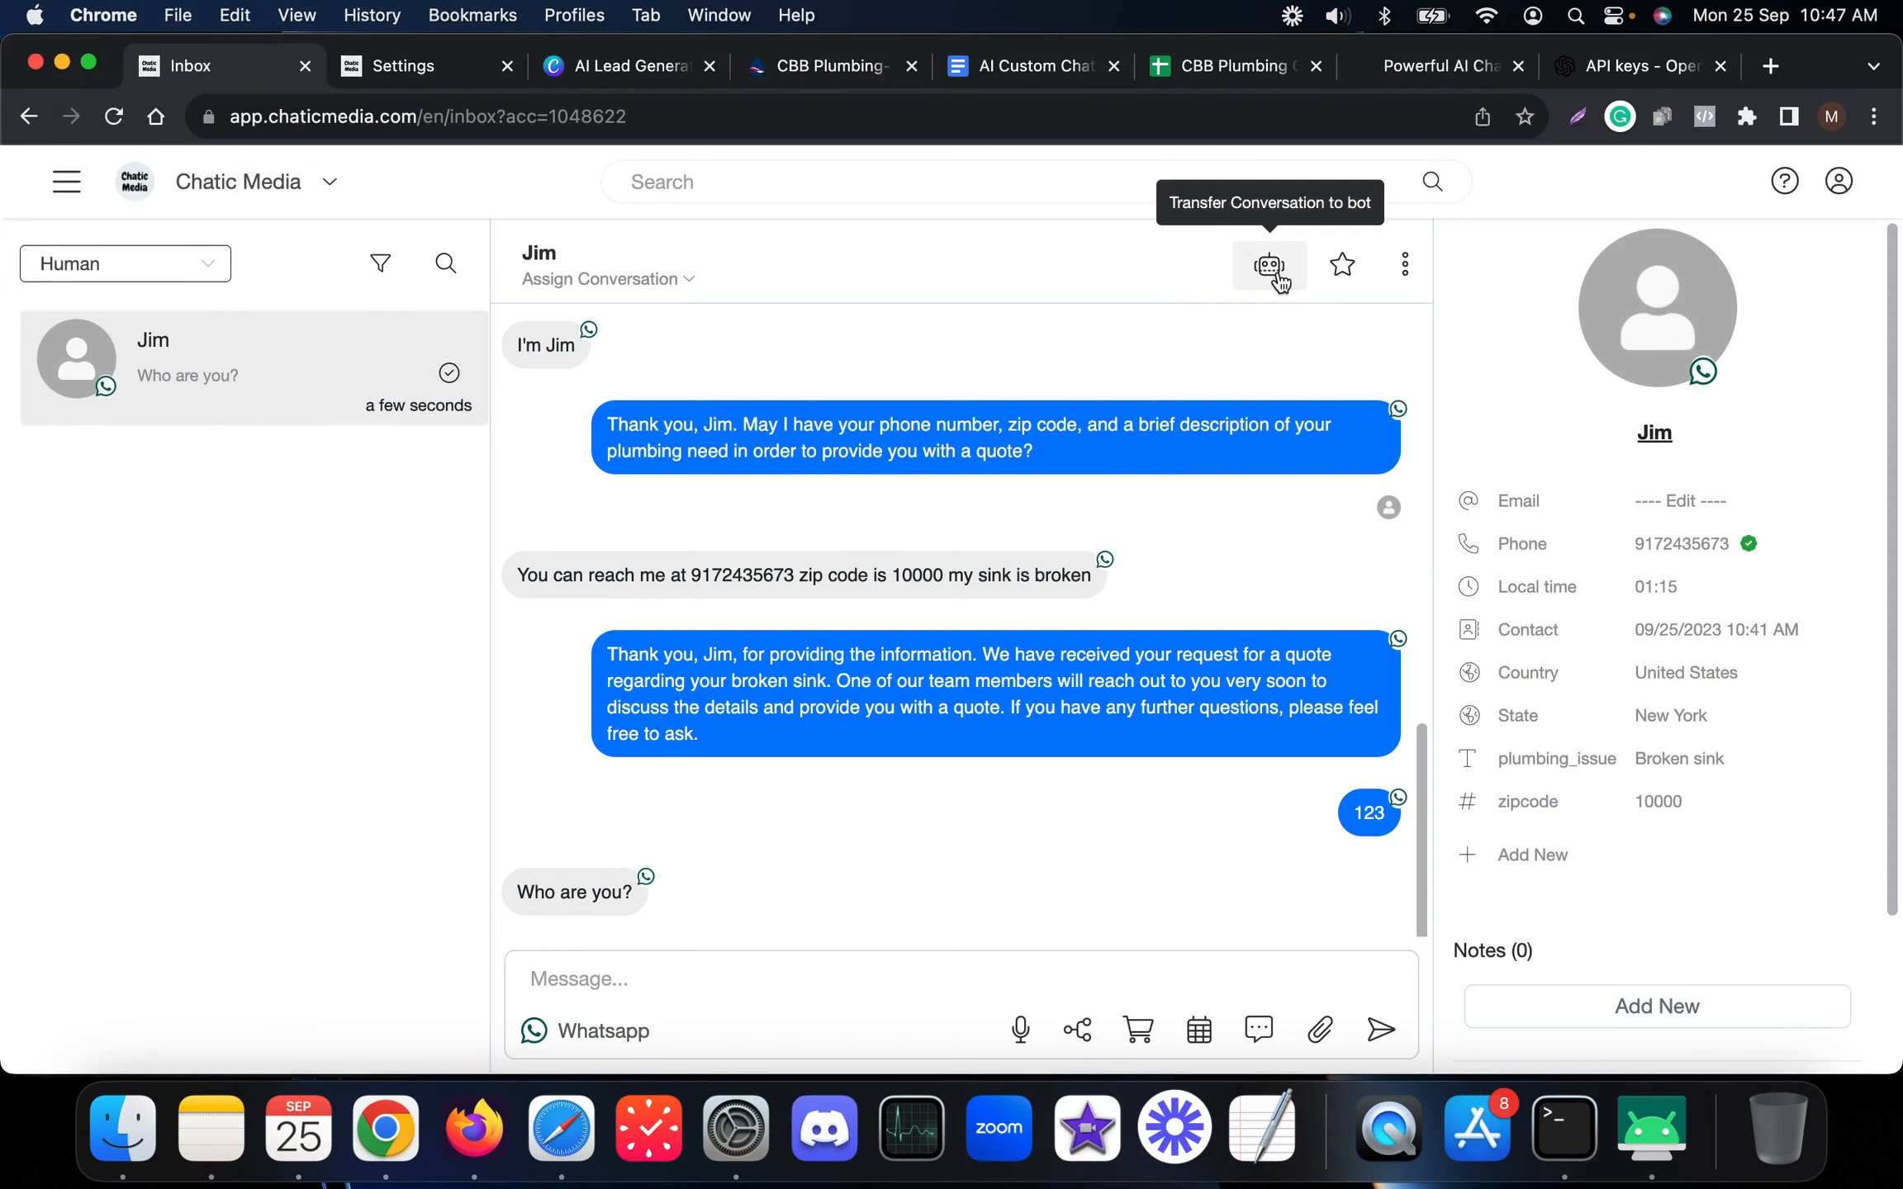
# Hand the conversation back to the bot and try the All, Bot and Human inbox filters
pyautogui.click(1272, 269)
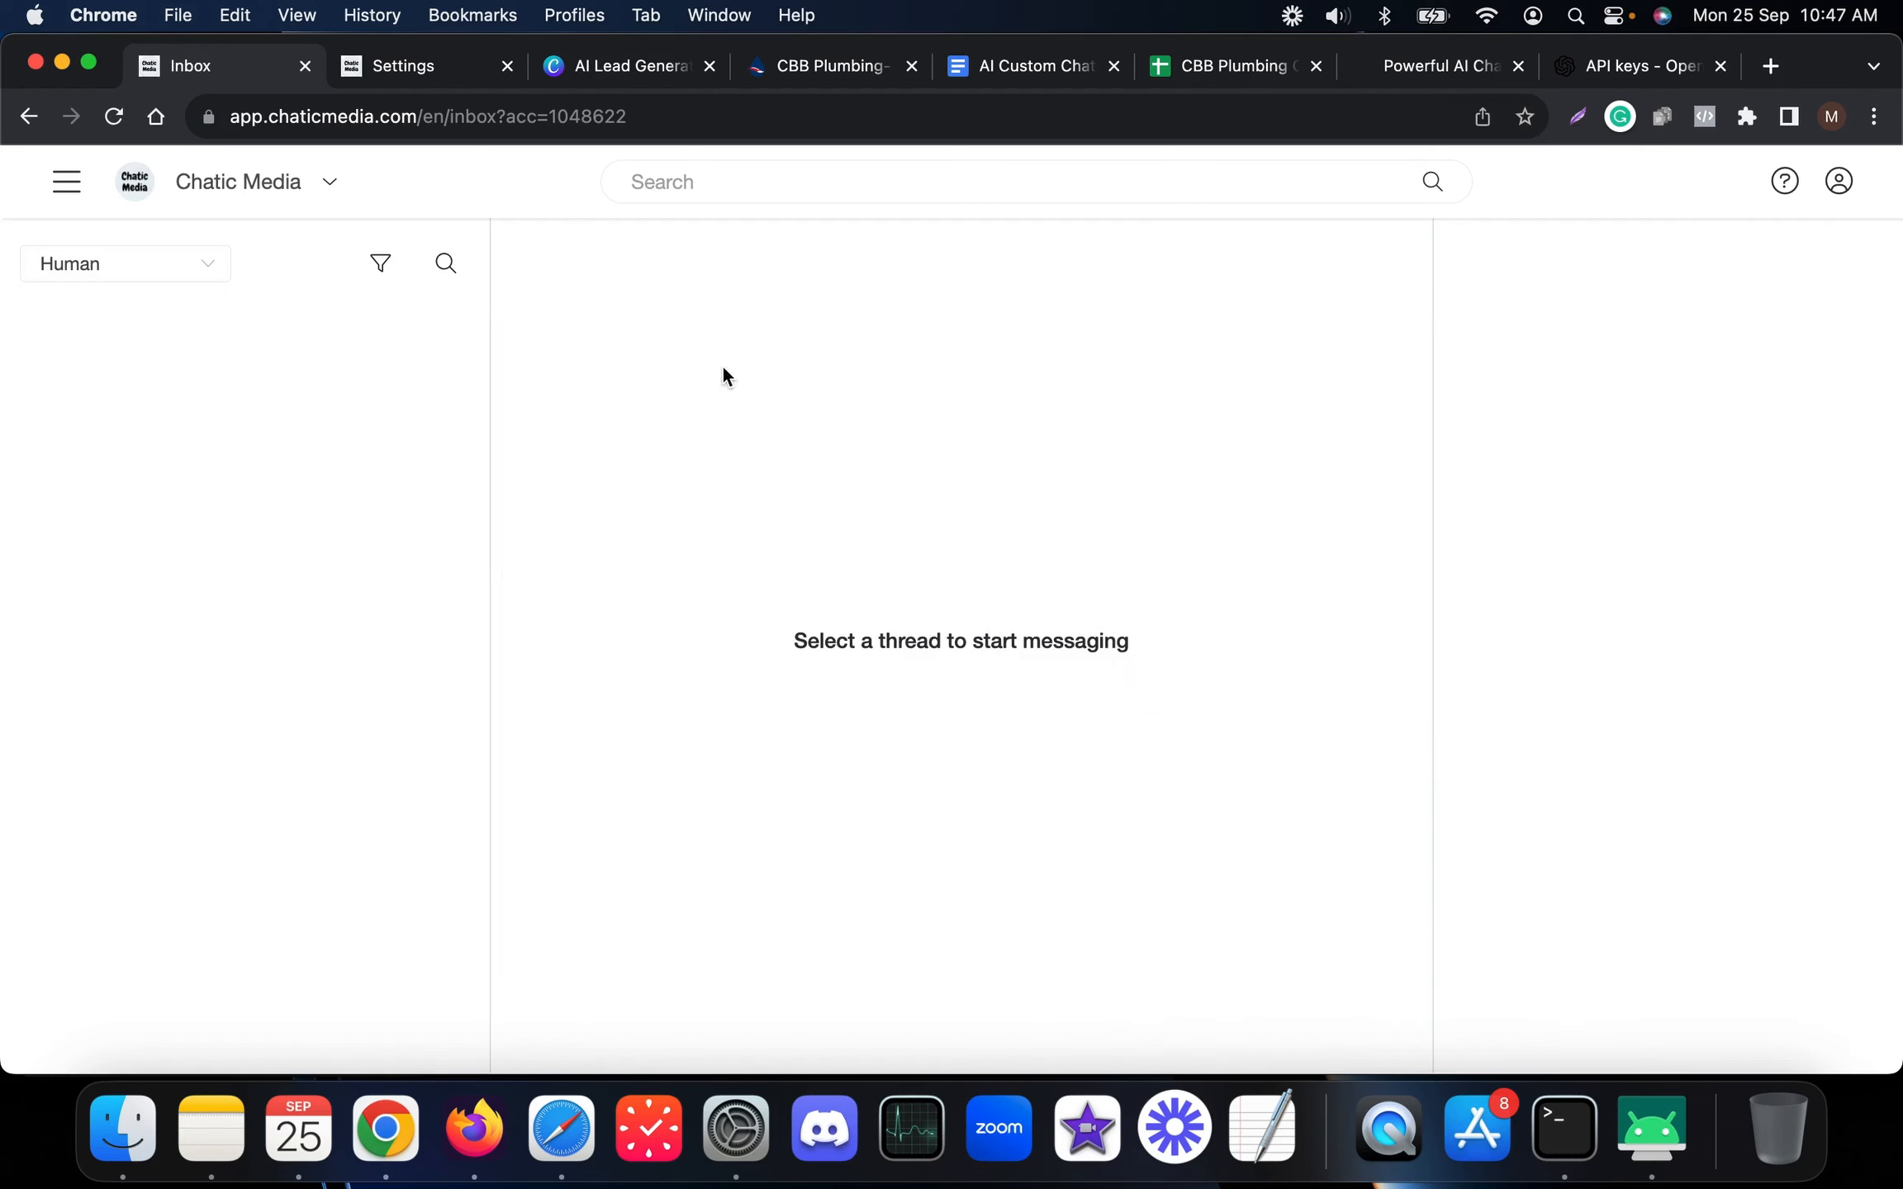
pyautogui.click(87, 264)
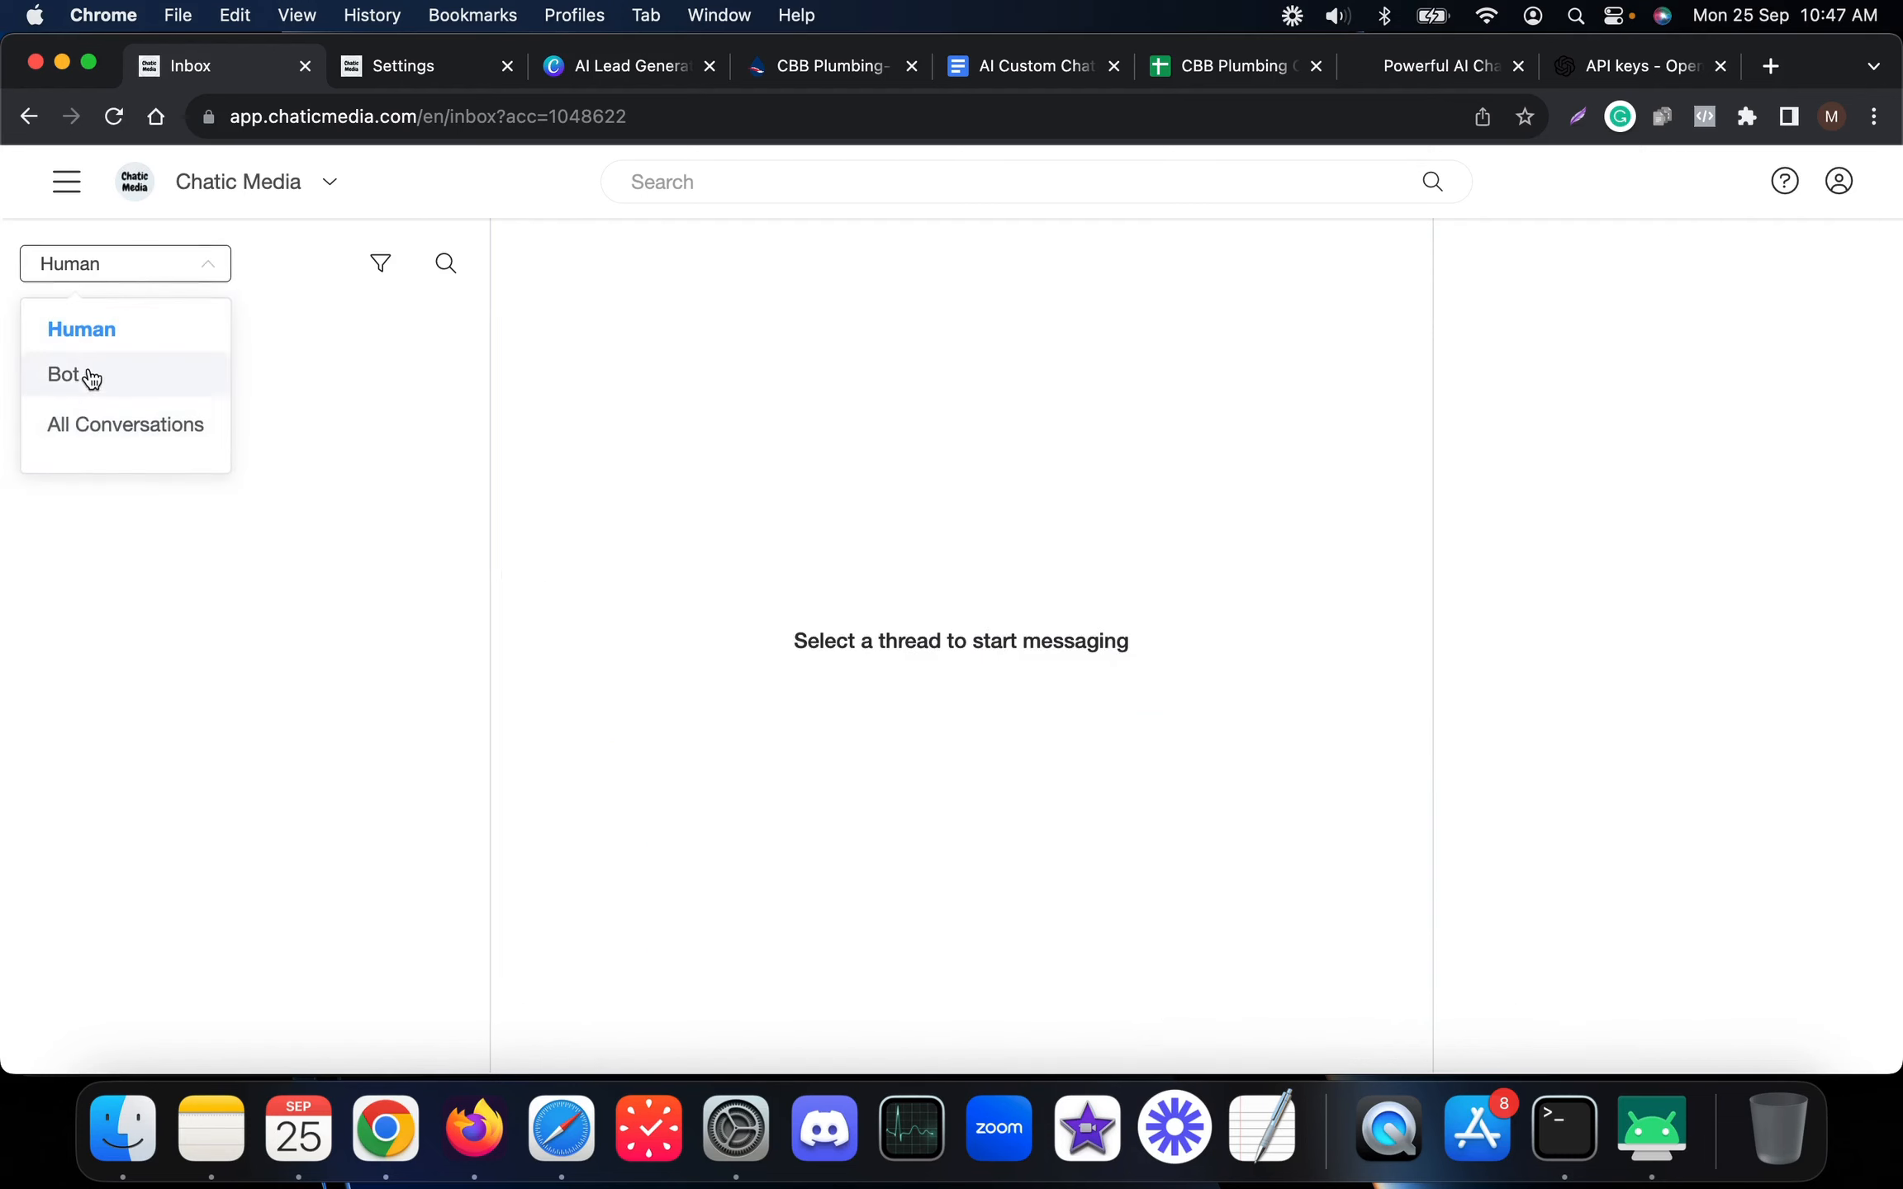
pyautogui.click(93, 428)
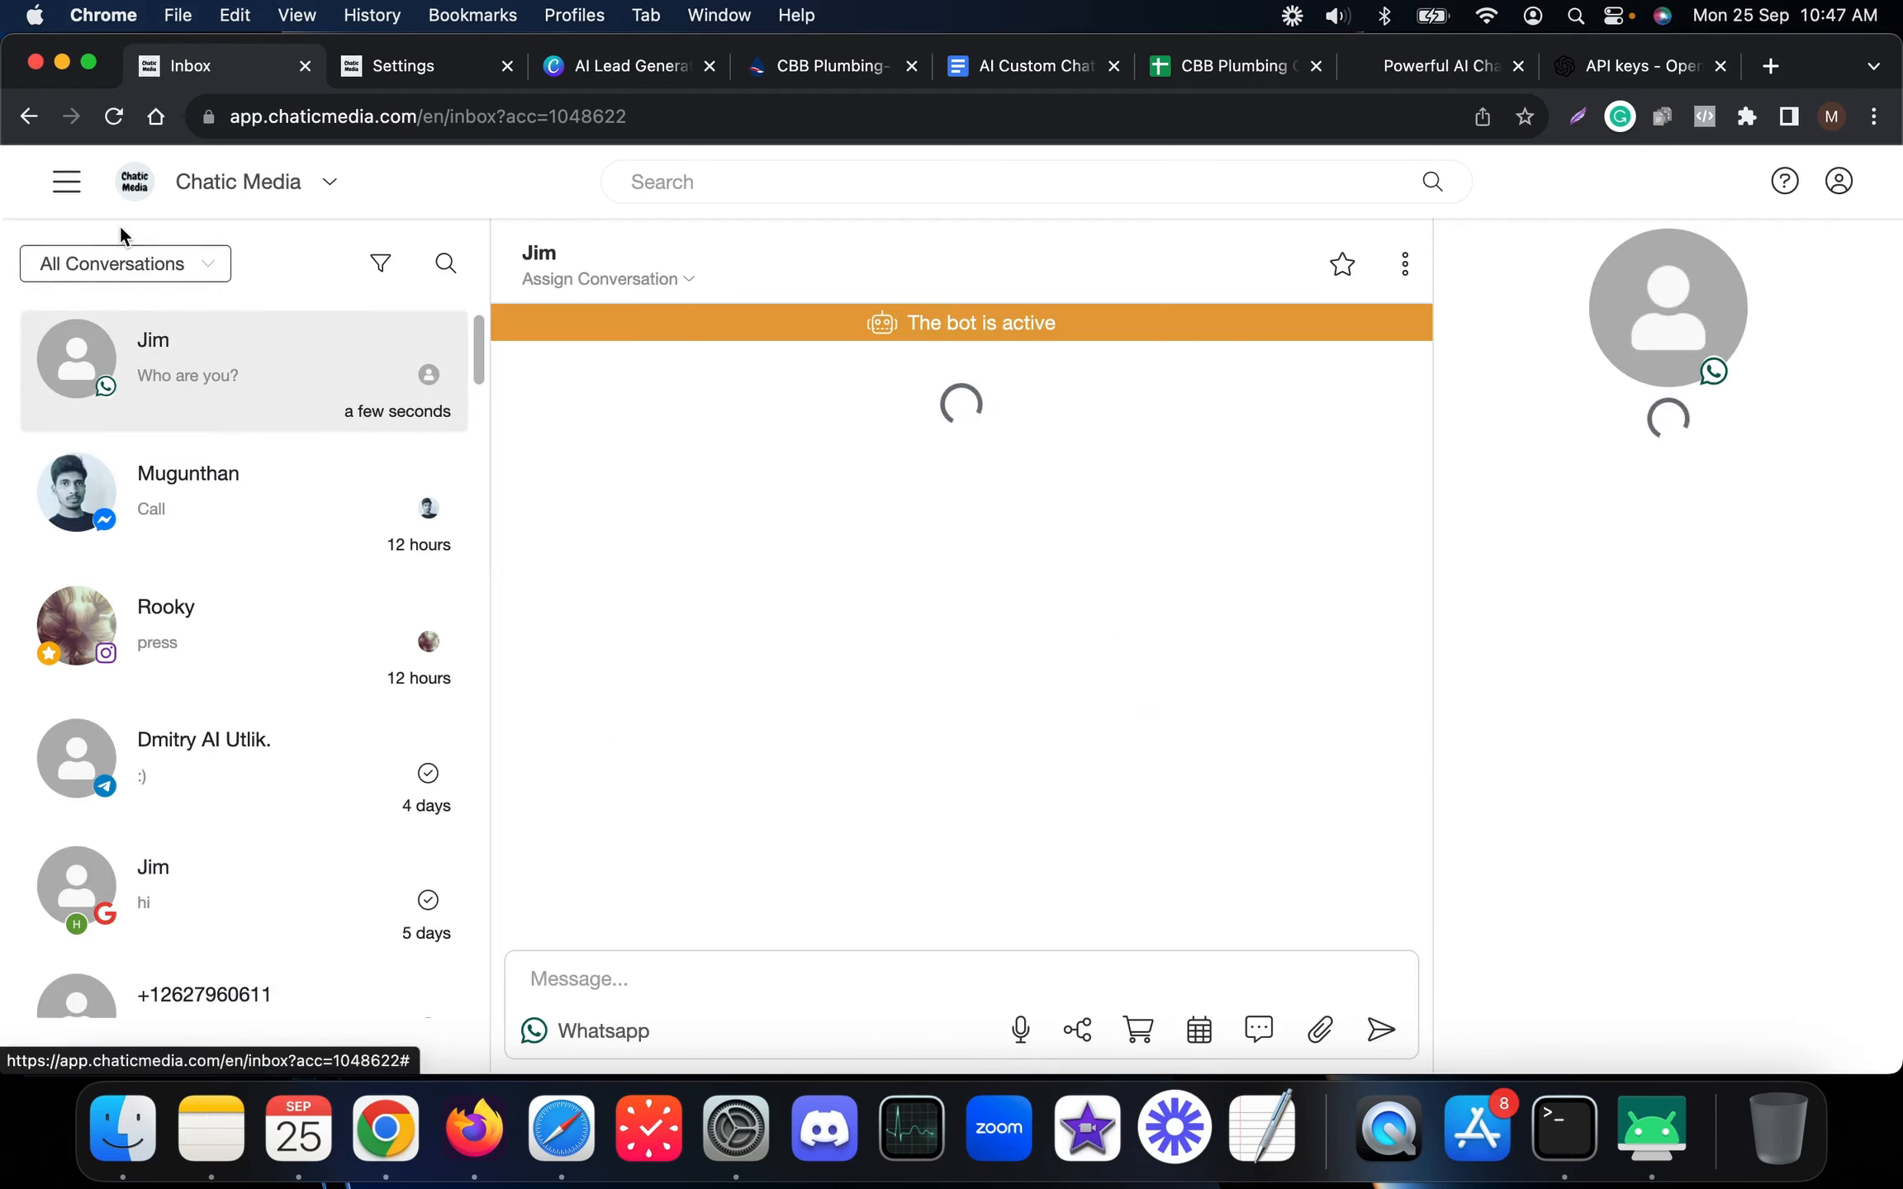
pyautogui.click(124, 264)
pyautogui.click(110, 399)
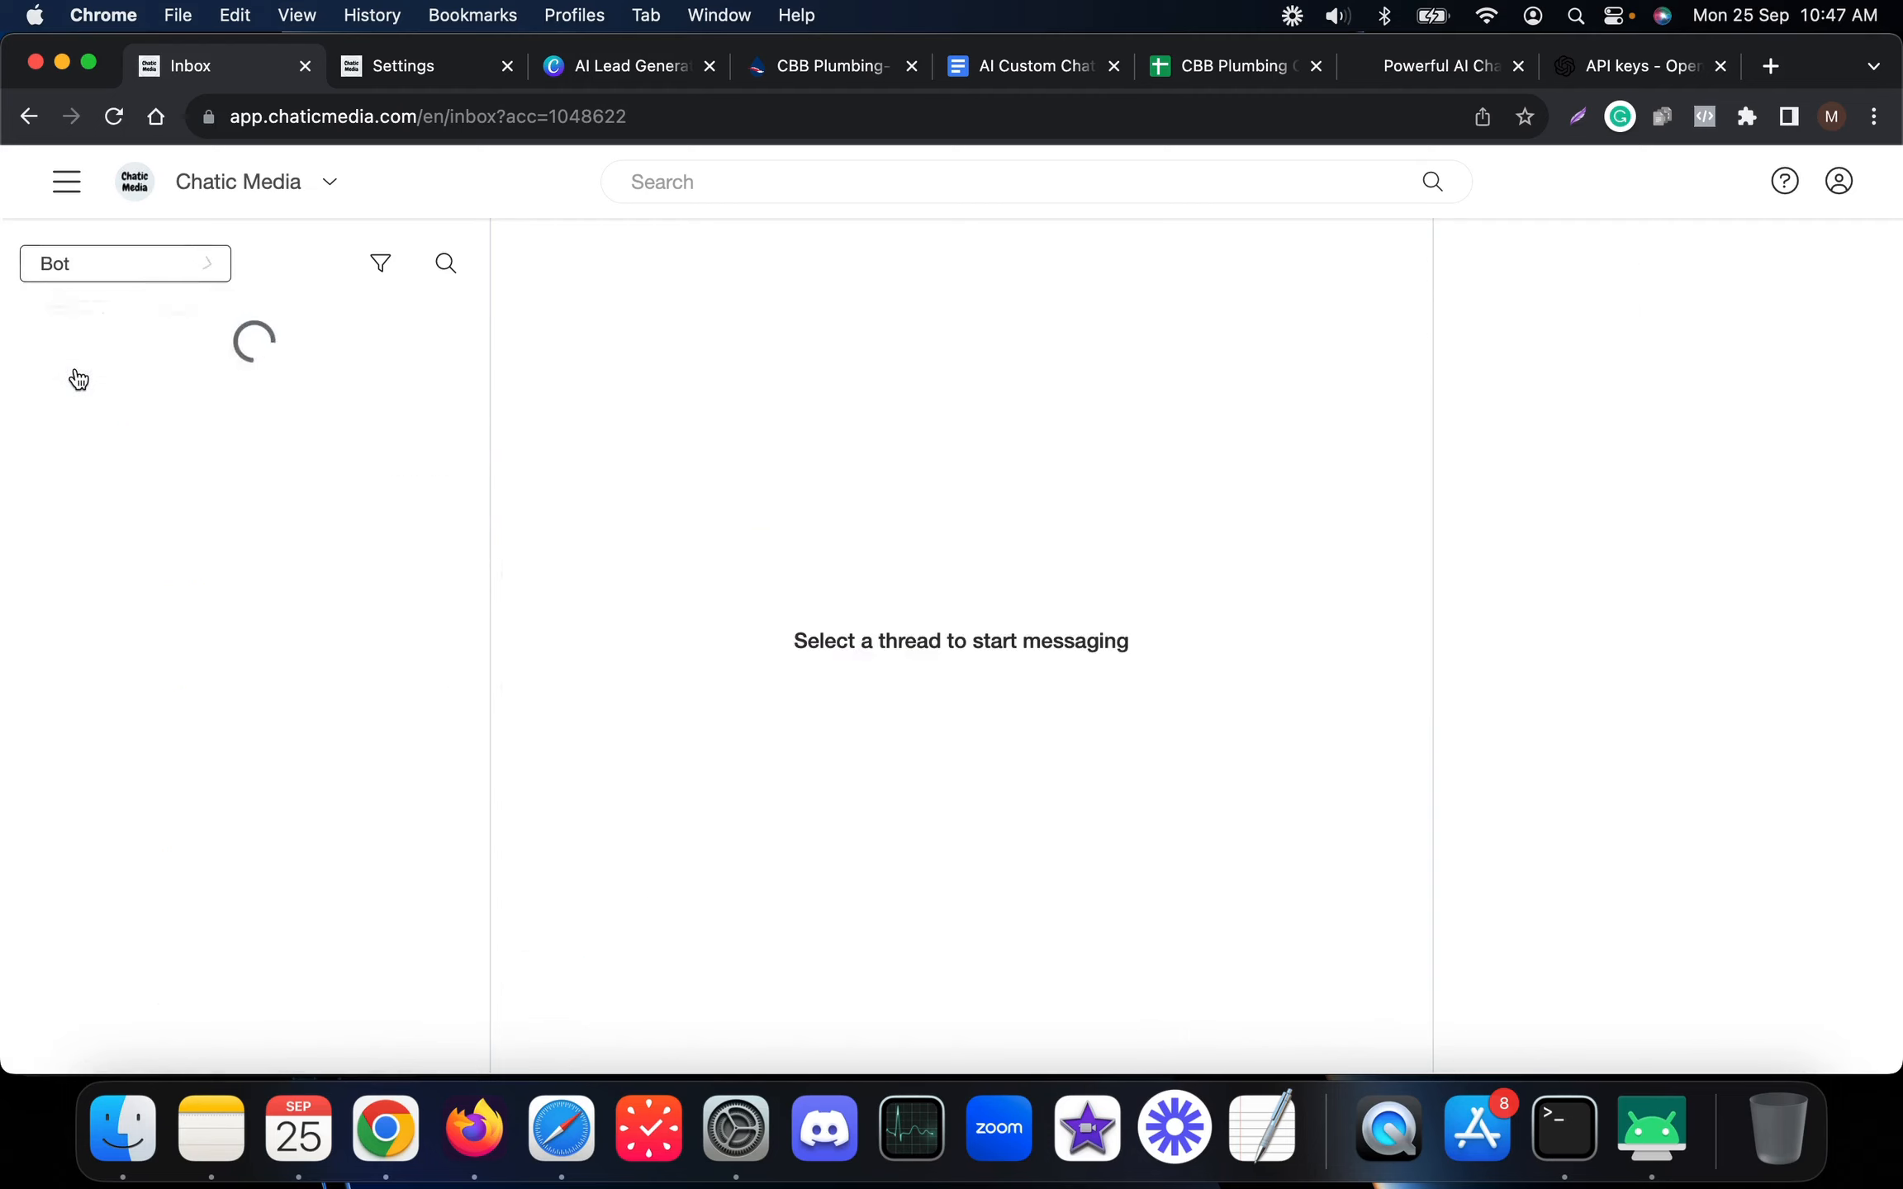
pyautogui.click(128, 273)
pyautogui.click(116, 338)
# Show all conversations again and check CBB BOT's self-introduction on the phone
pyautogui.click(115, 263)
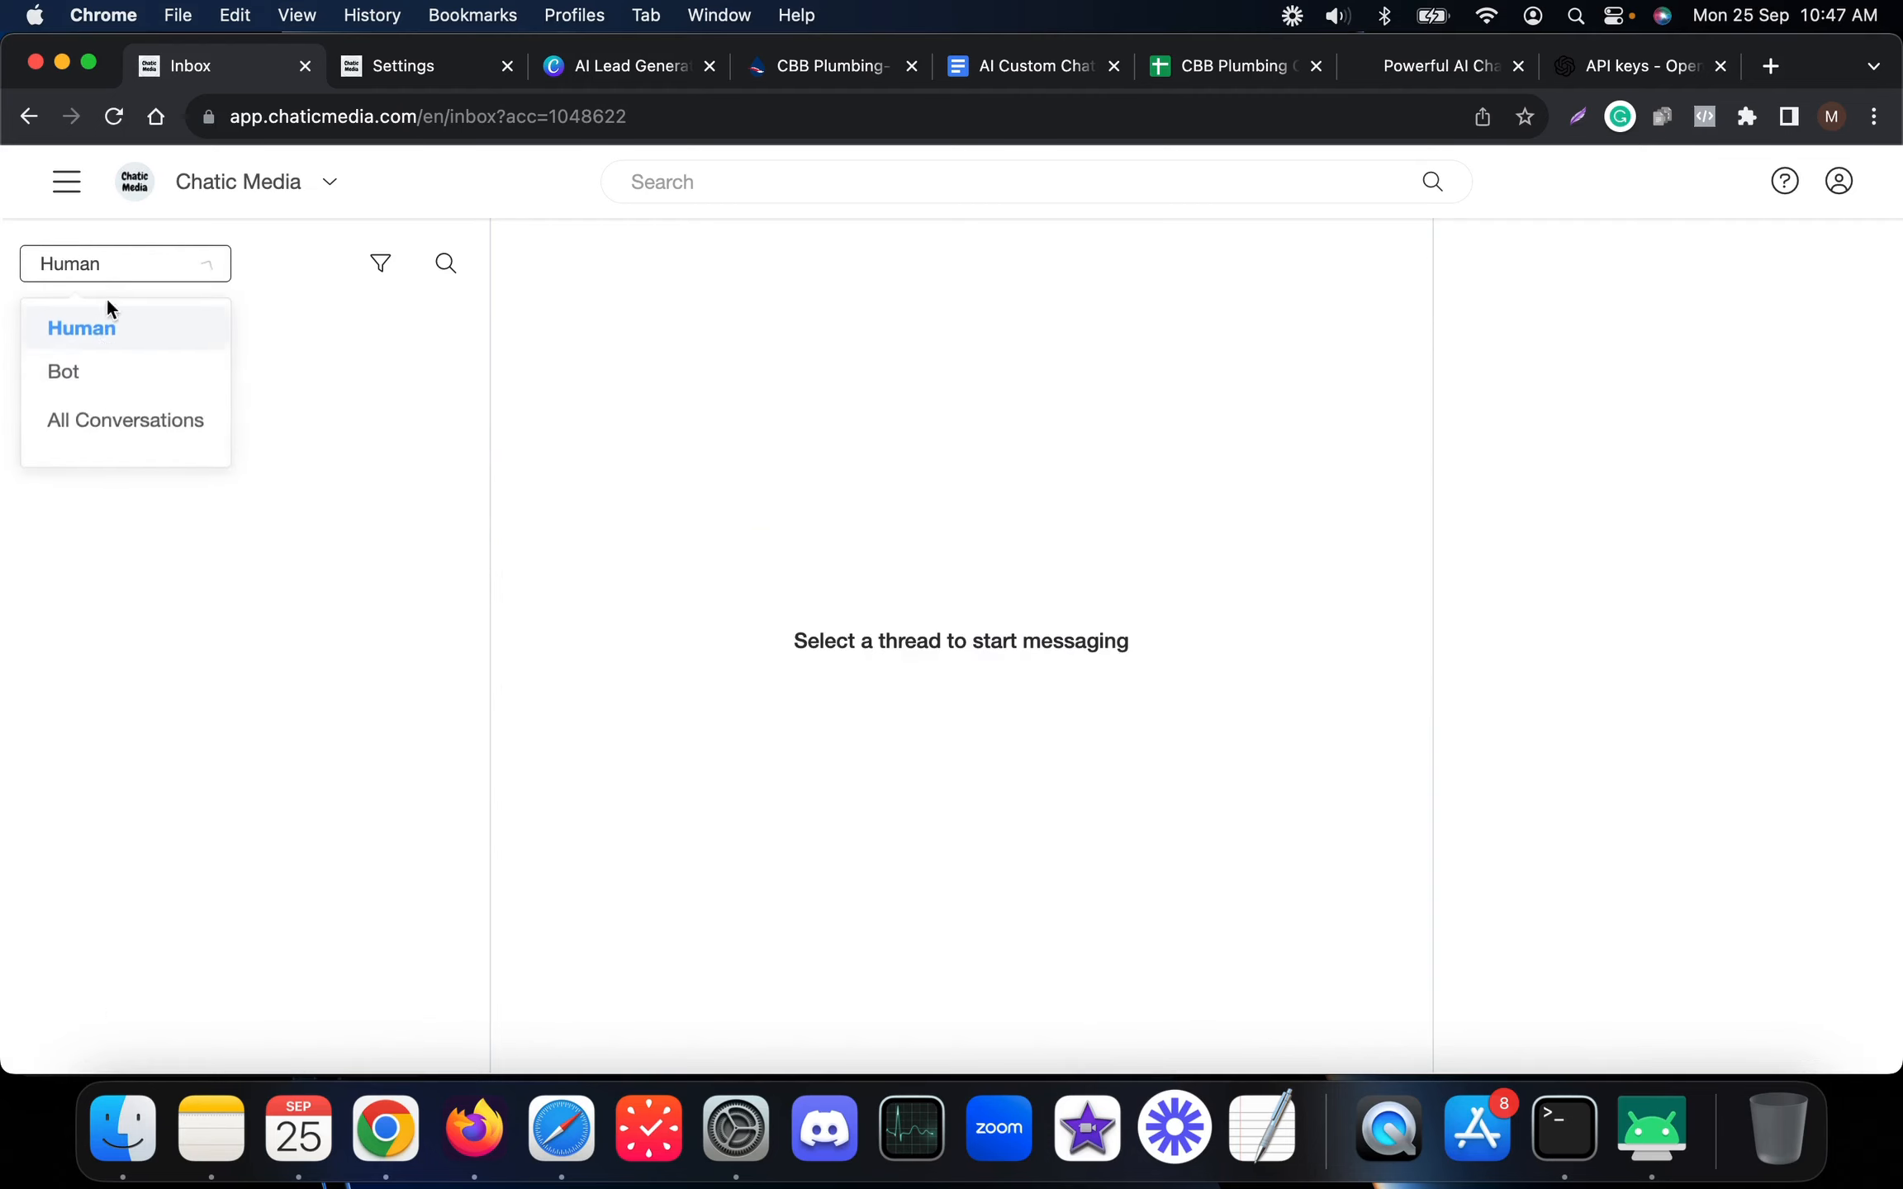
pyautogui.click(100, 429)
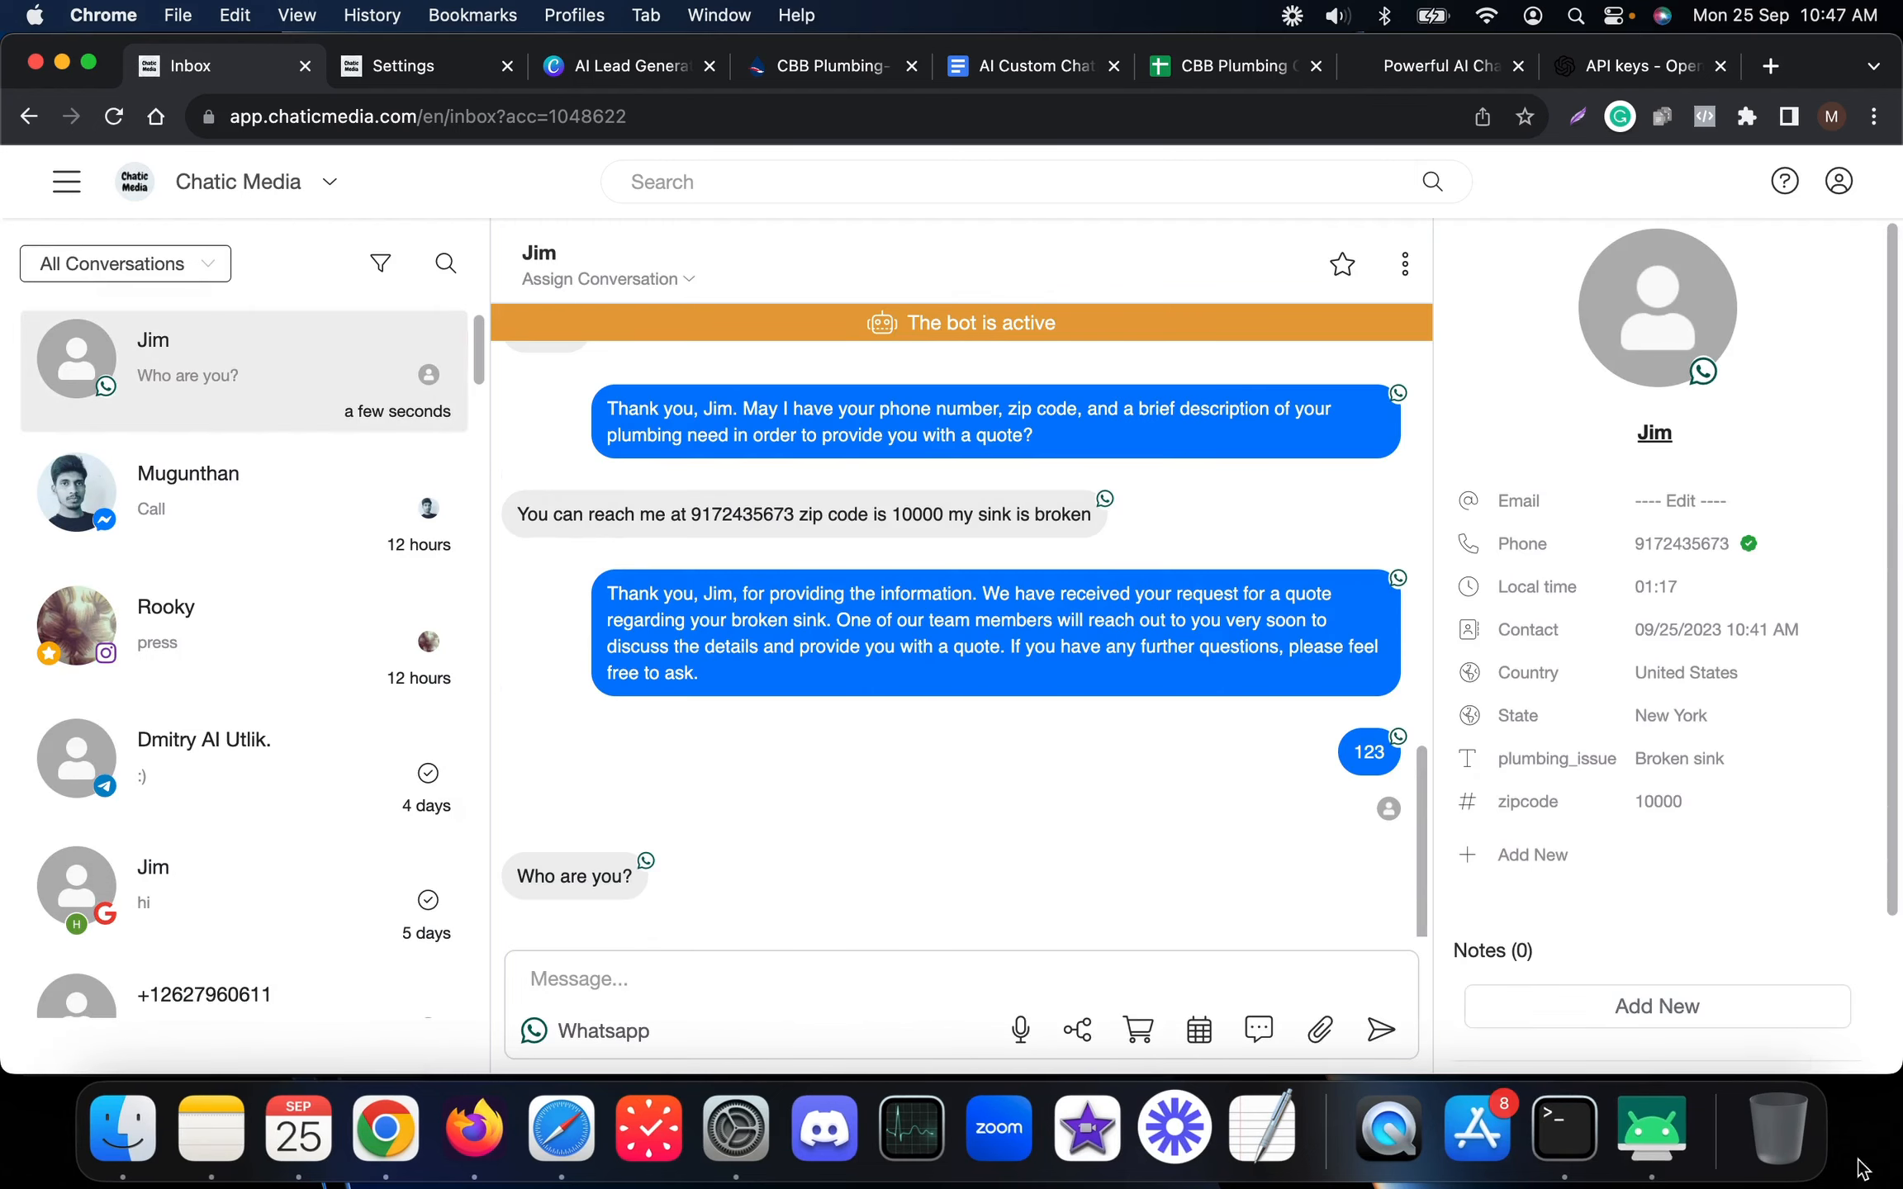
pyautogui.click(1652, 1127)
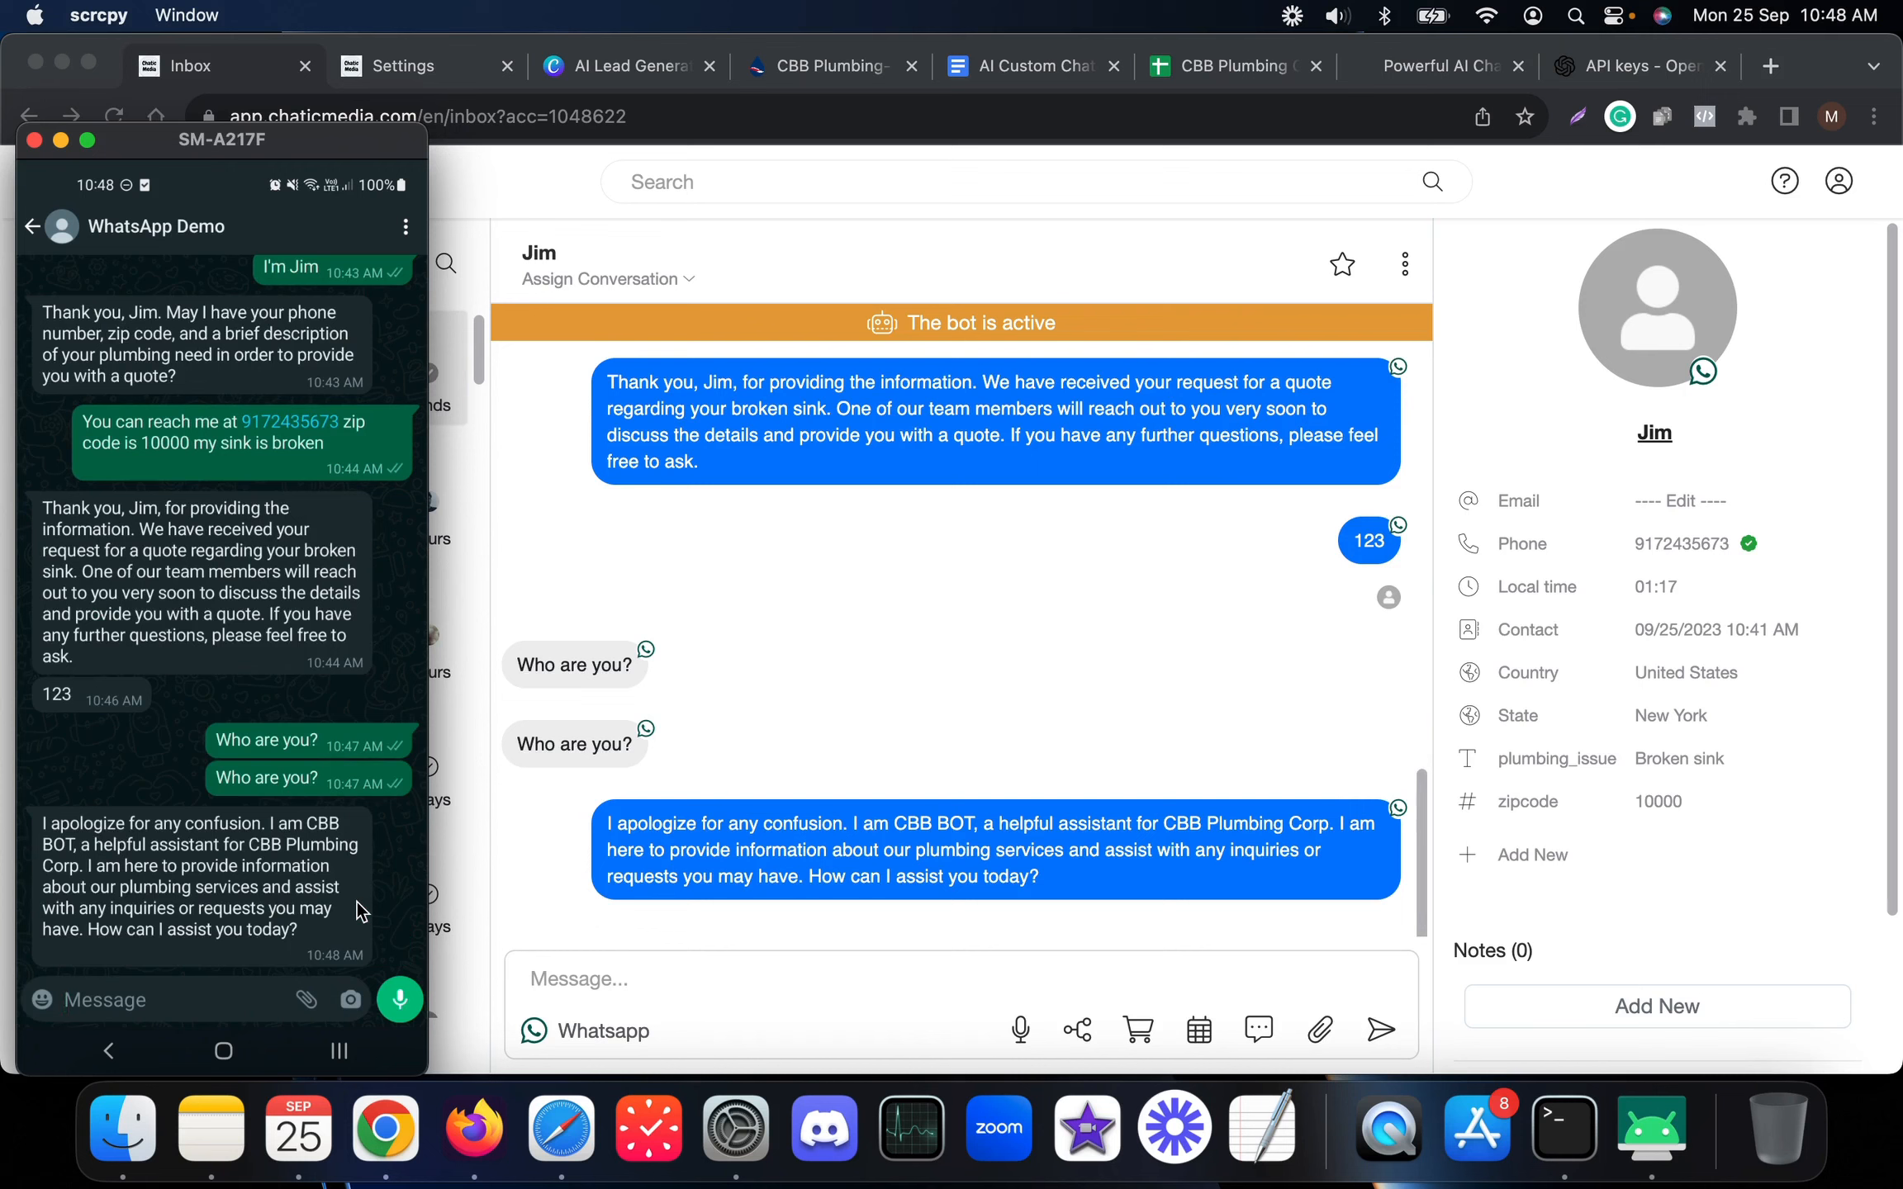
pyautogui.click(922, 607)
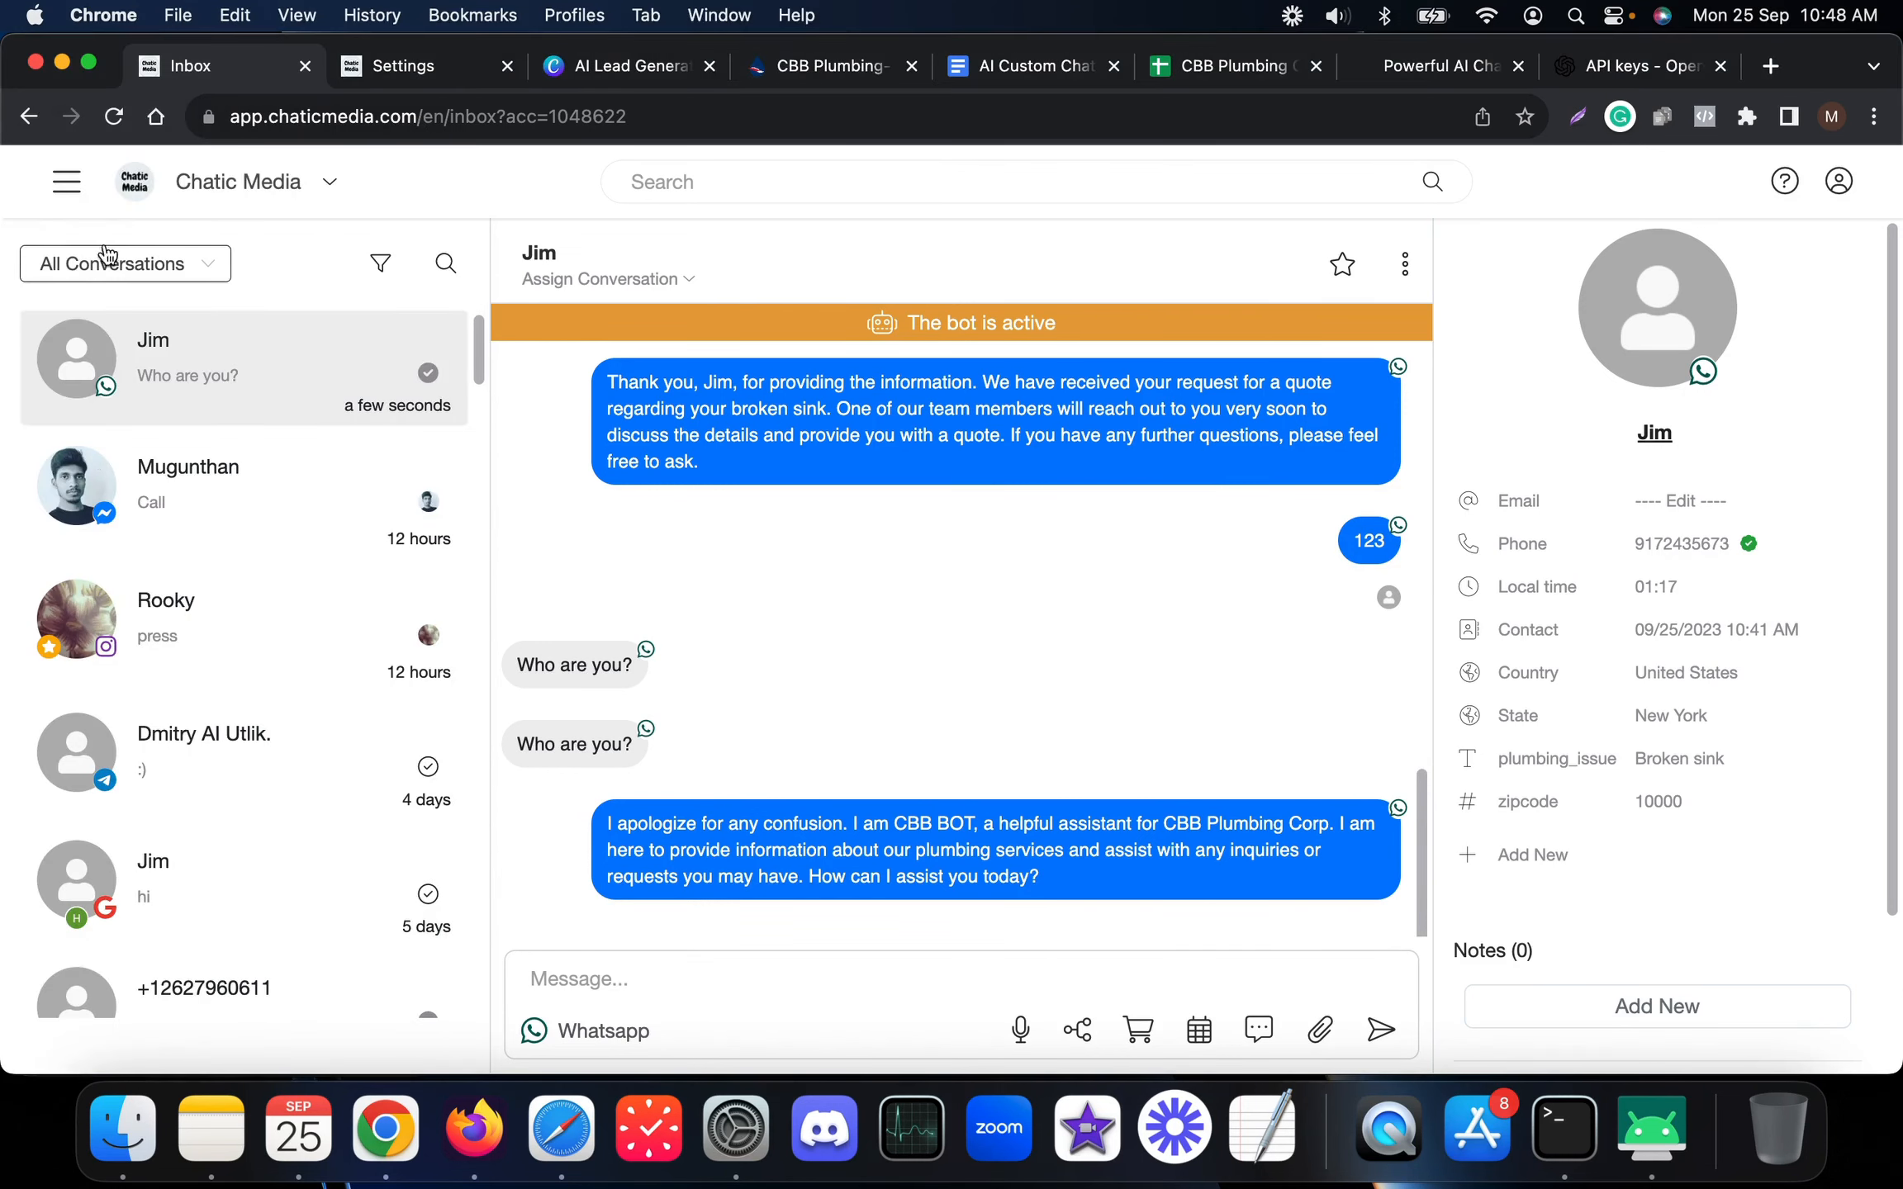
# Switch to the Settings tab and scroll to the top of the Integrations list
pyautogui.click(421, 67)
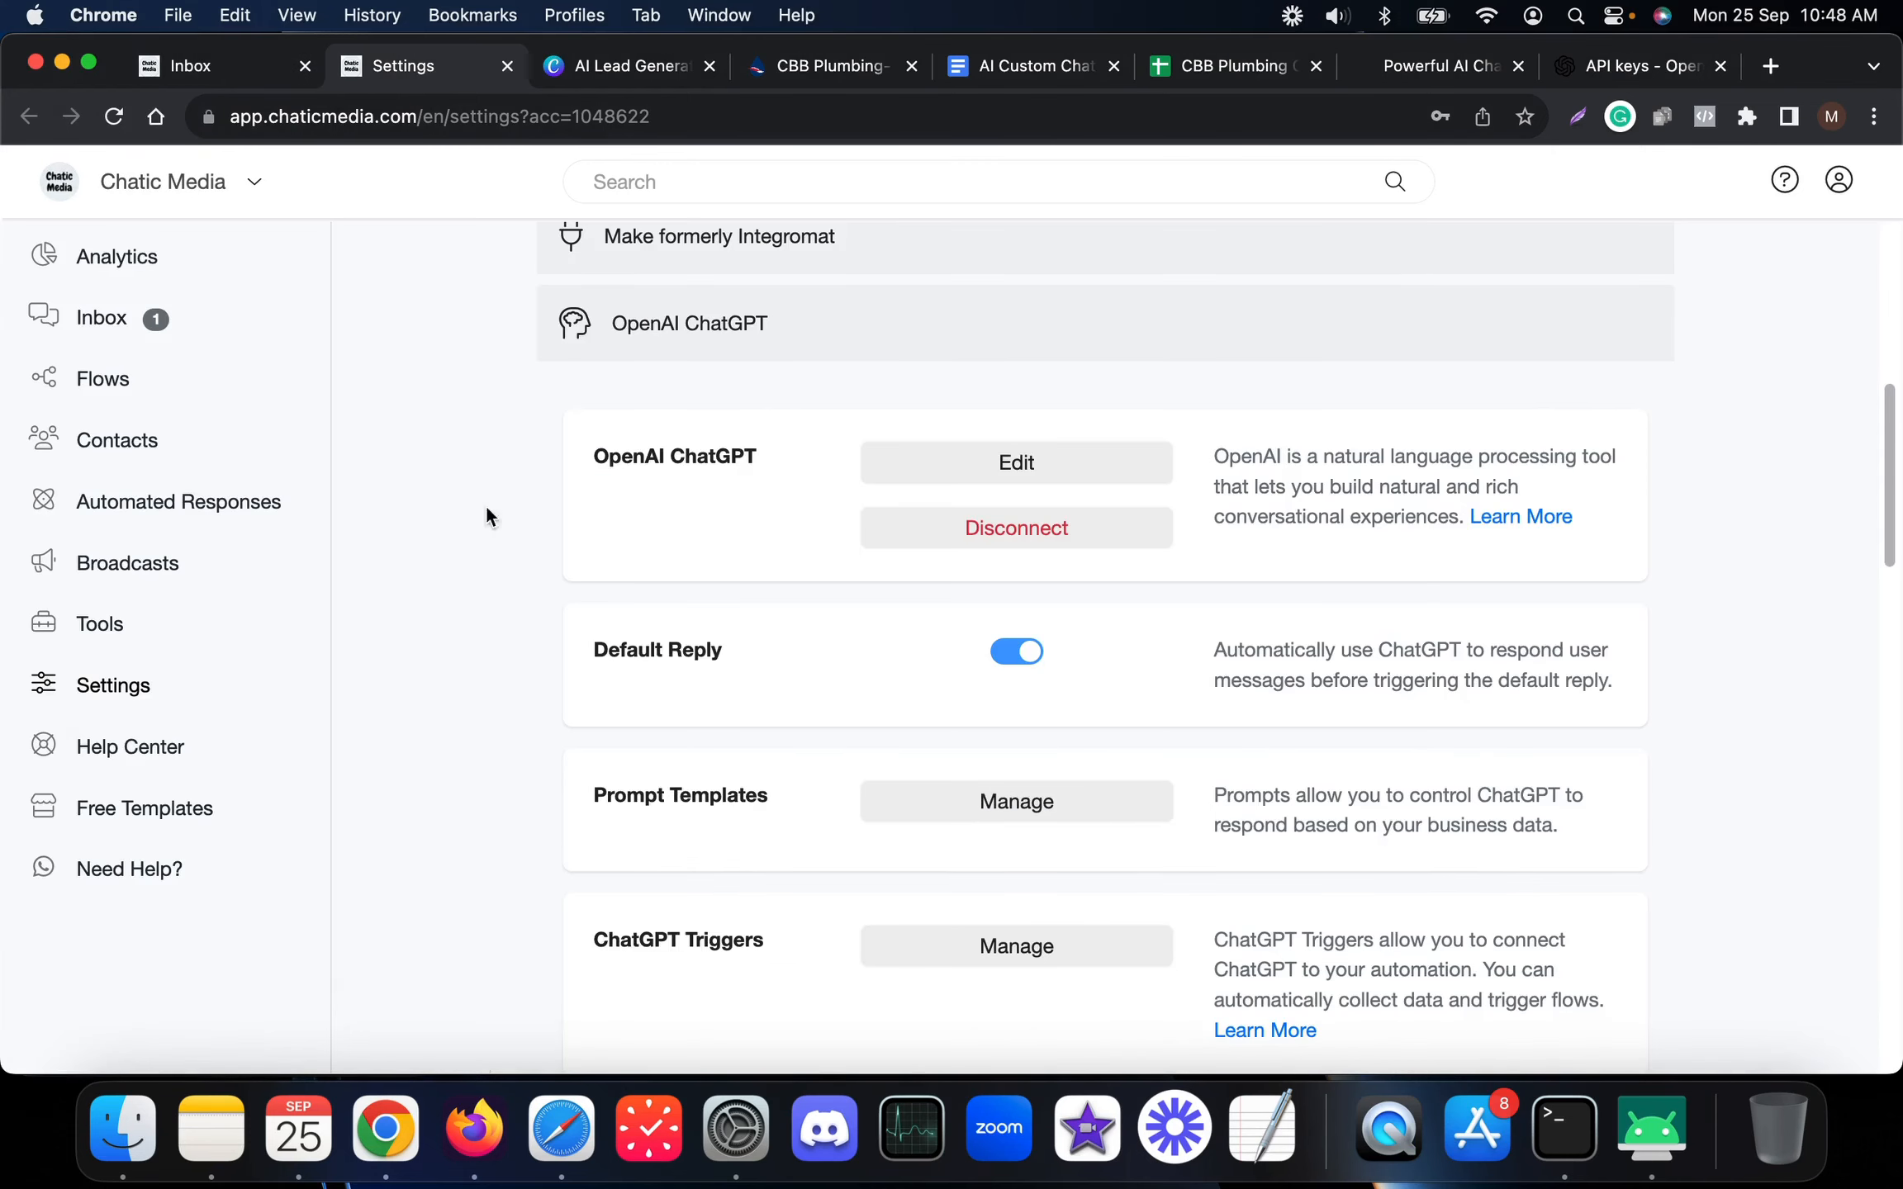
pyautogui.scroll(10, 520, 536)
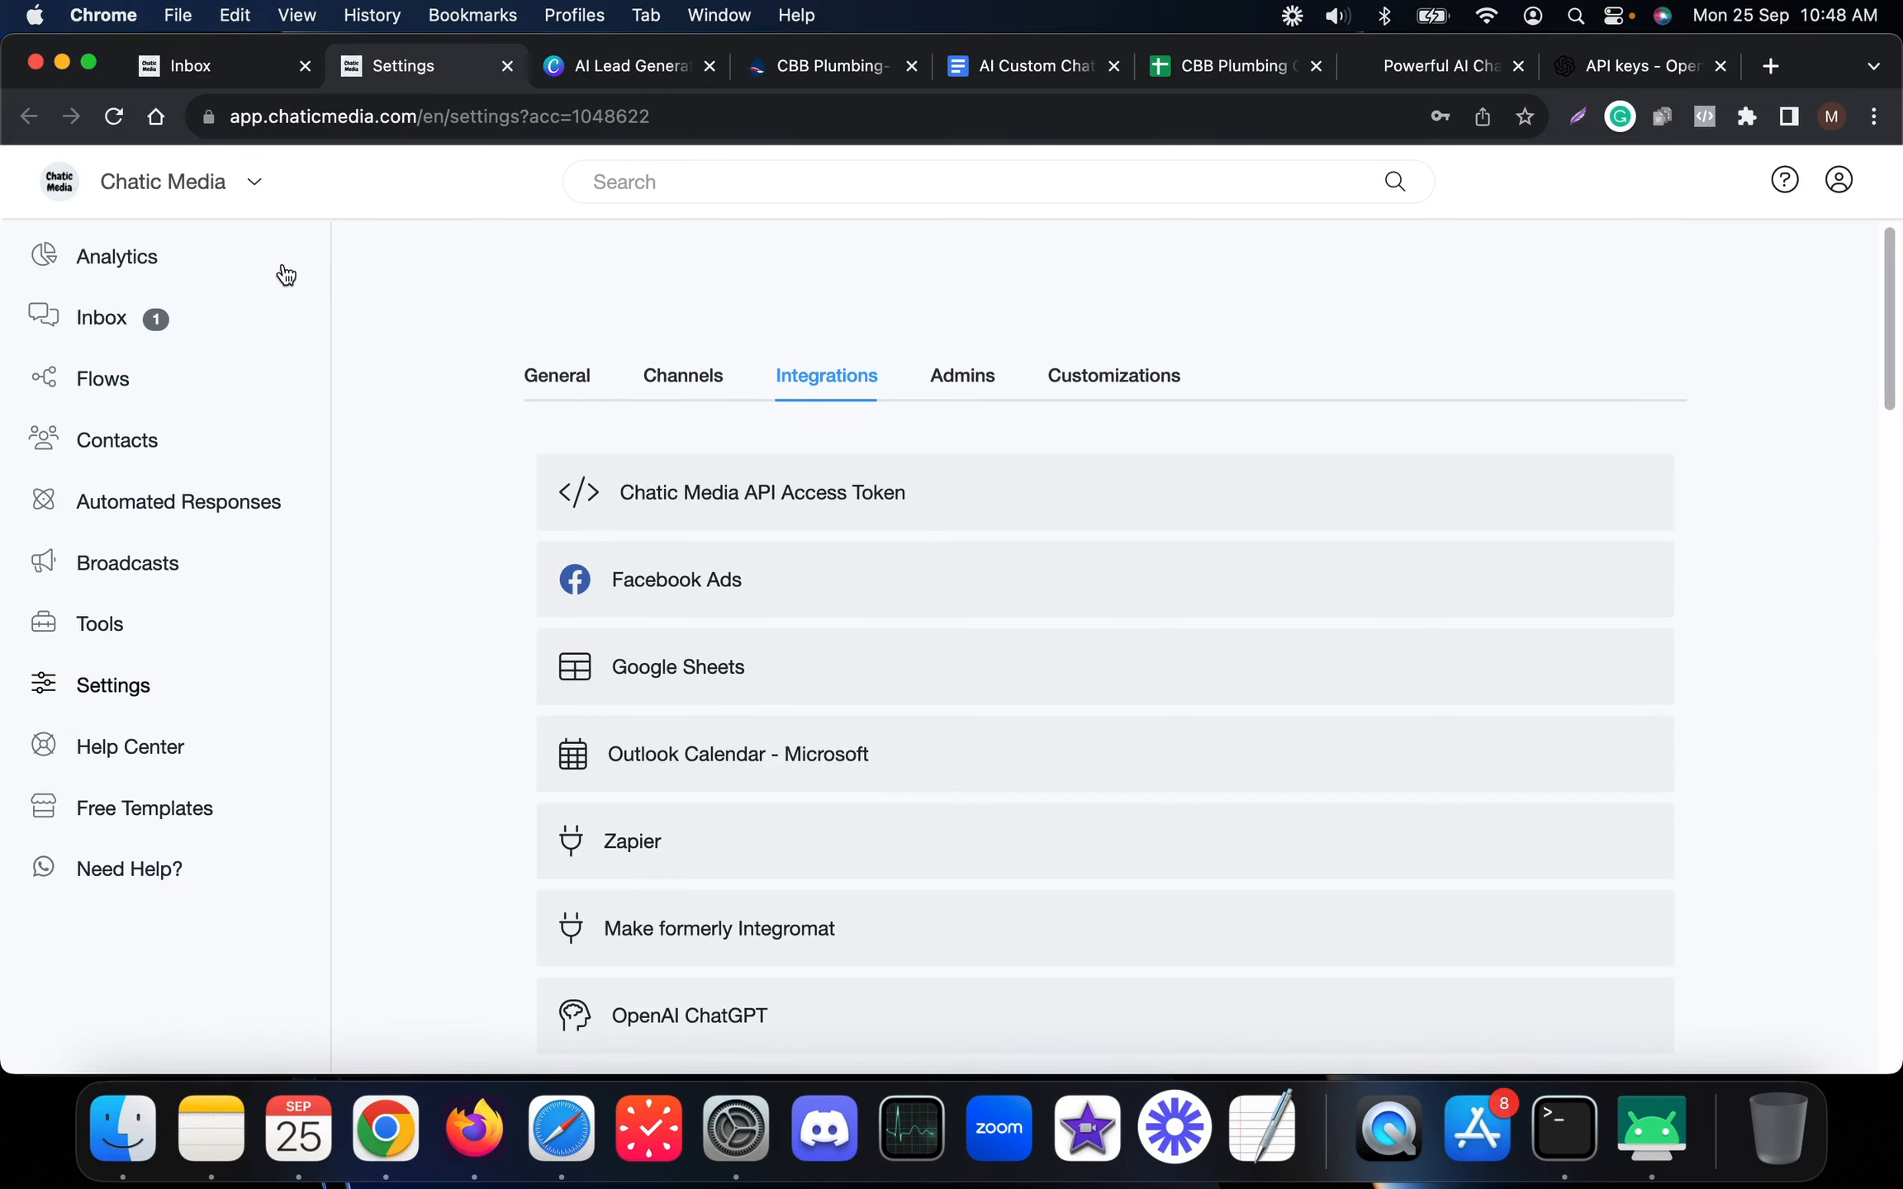
pyautogui.click(1430, 74)
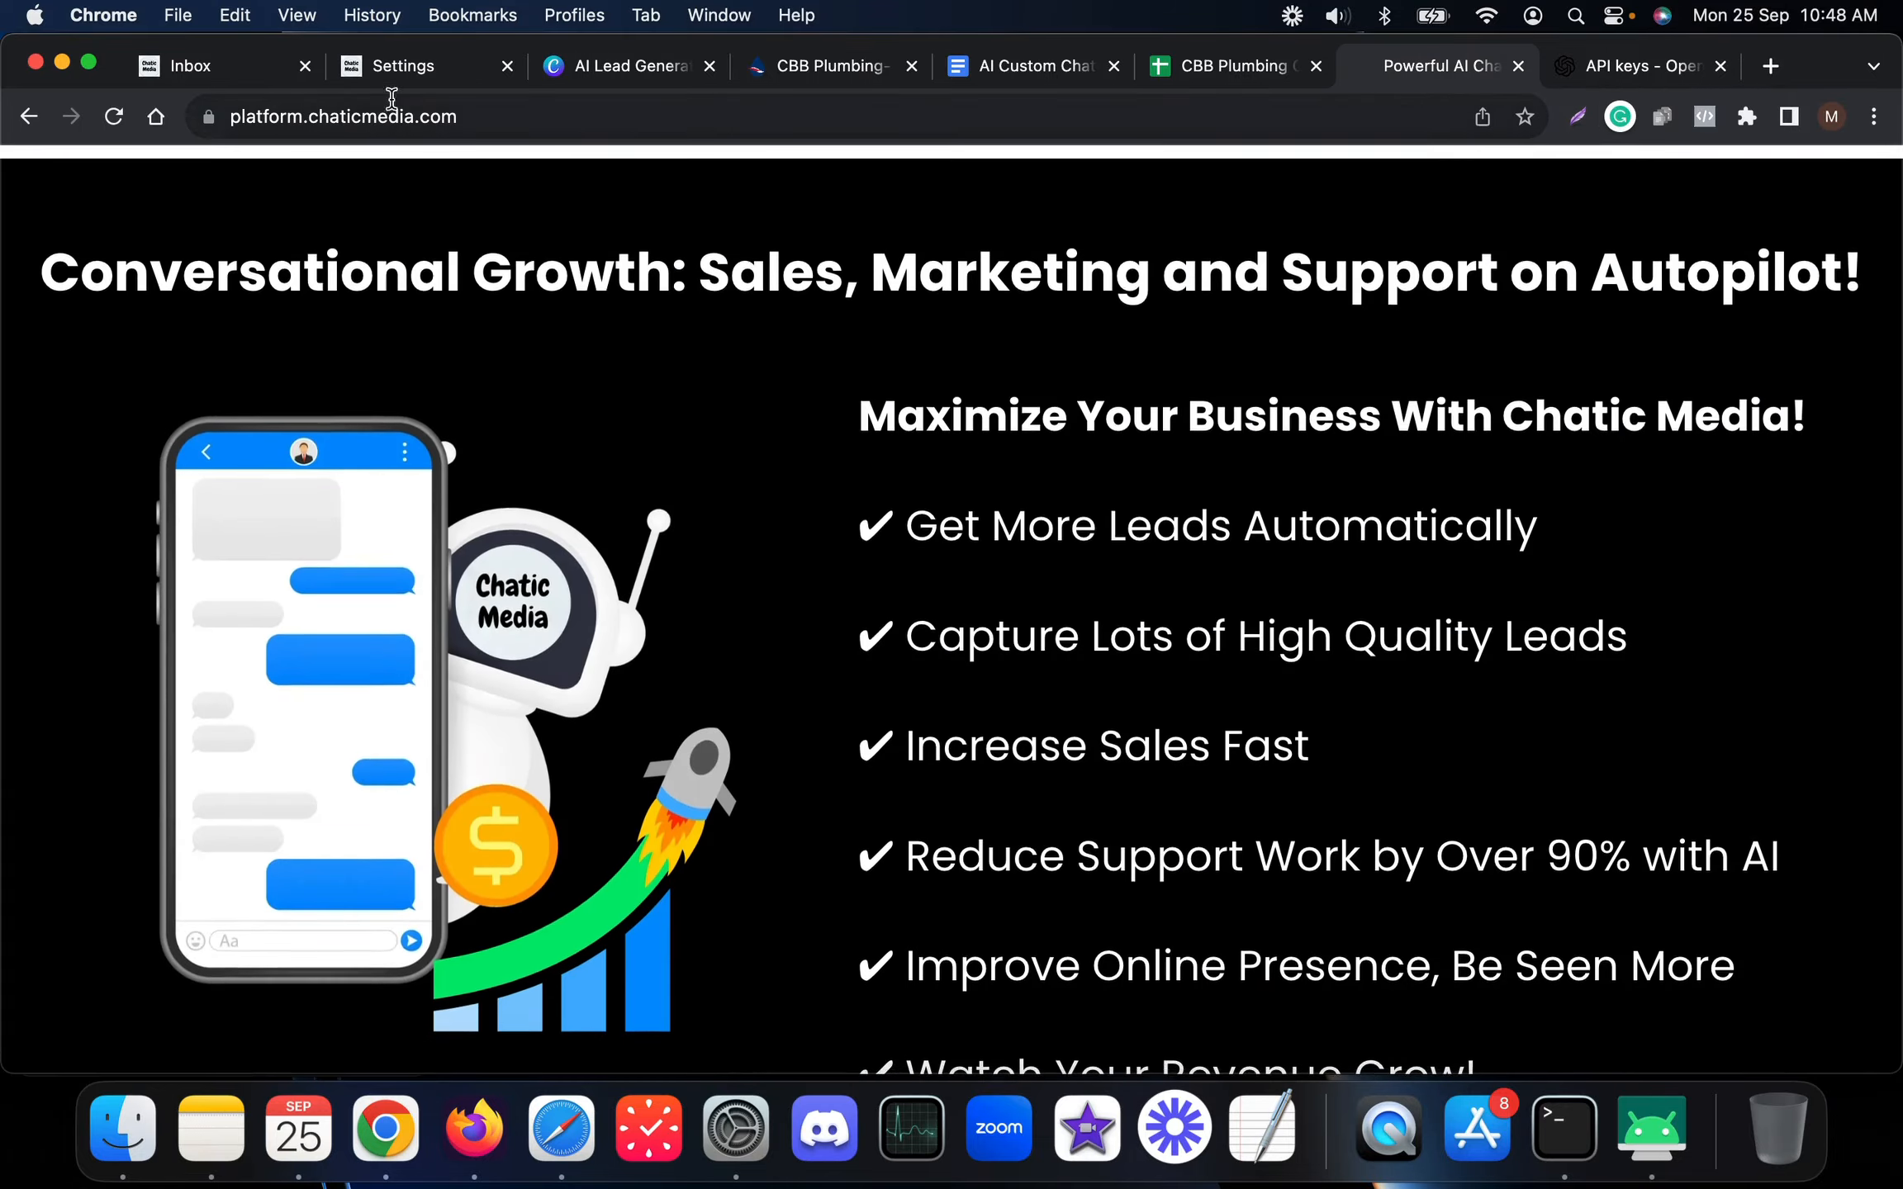
pyautogui.scroll(-10, 694, 413)
pyautogui.scroll(-11, 706, 494)
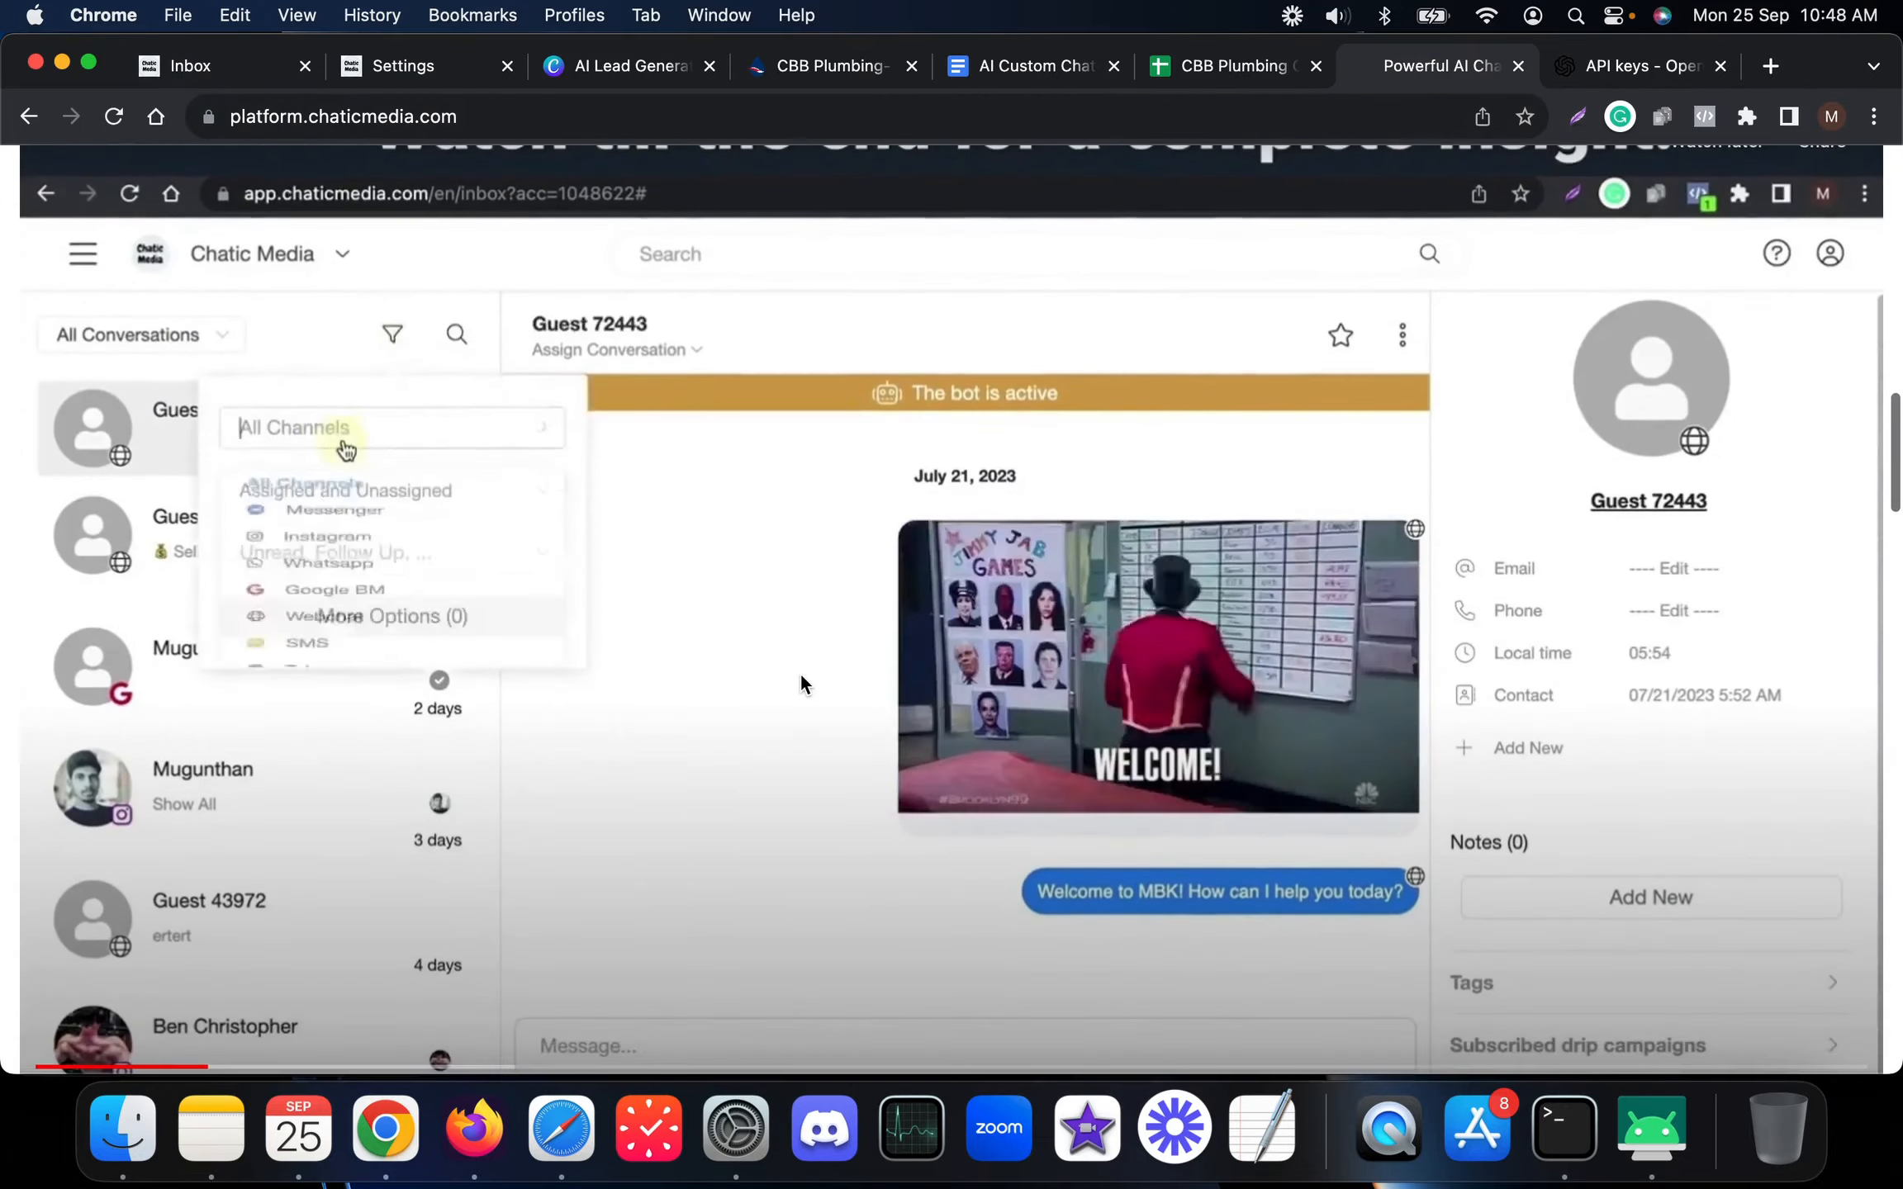
pyautogui.scroll(-5, 799, 684)
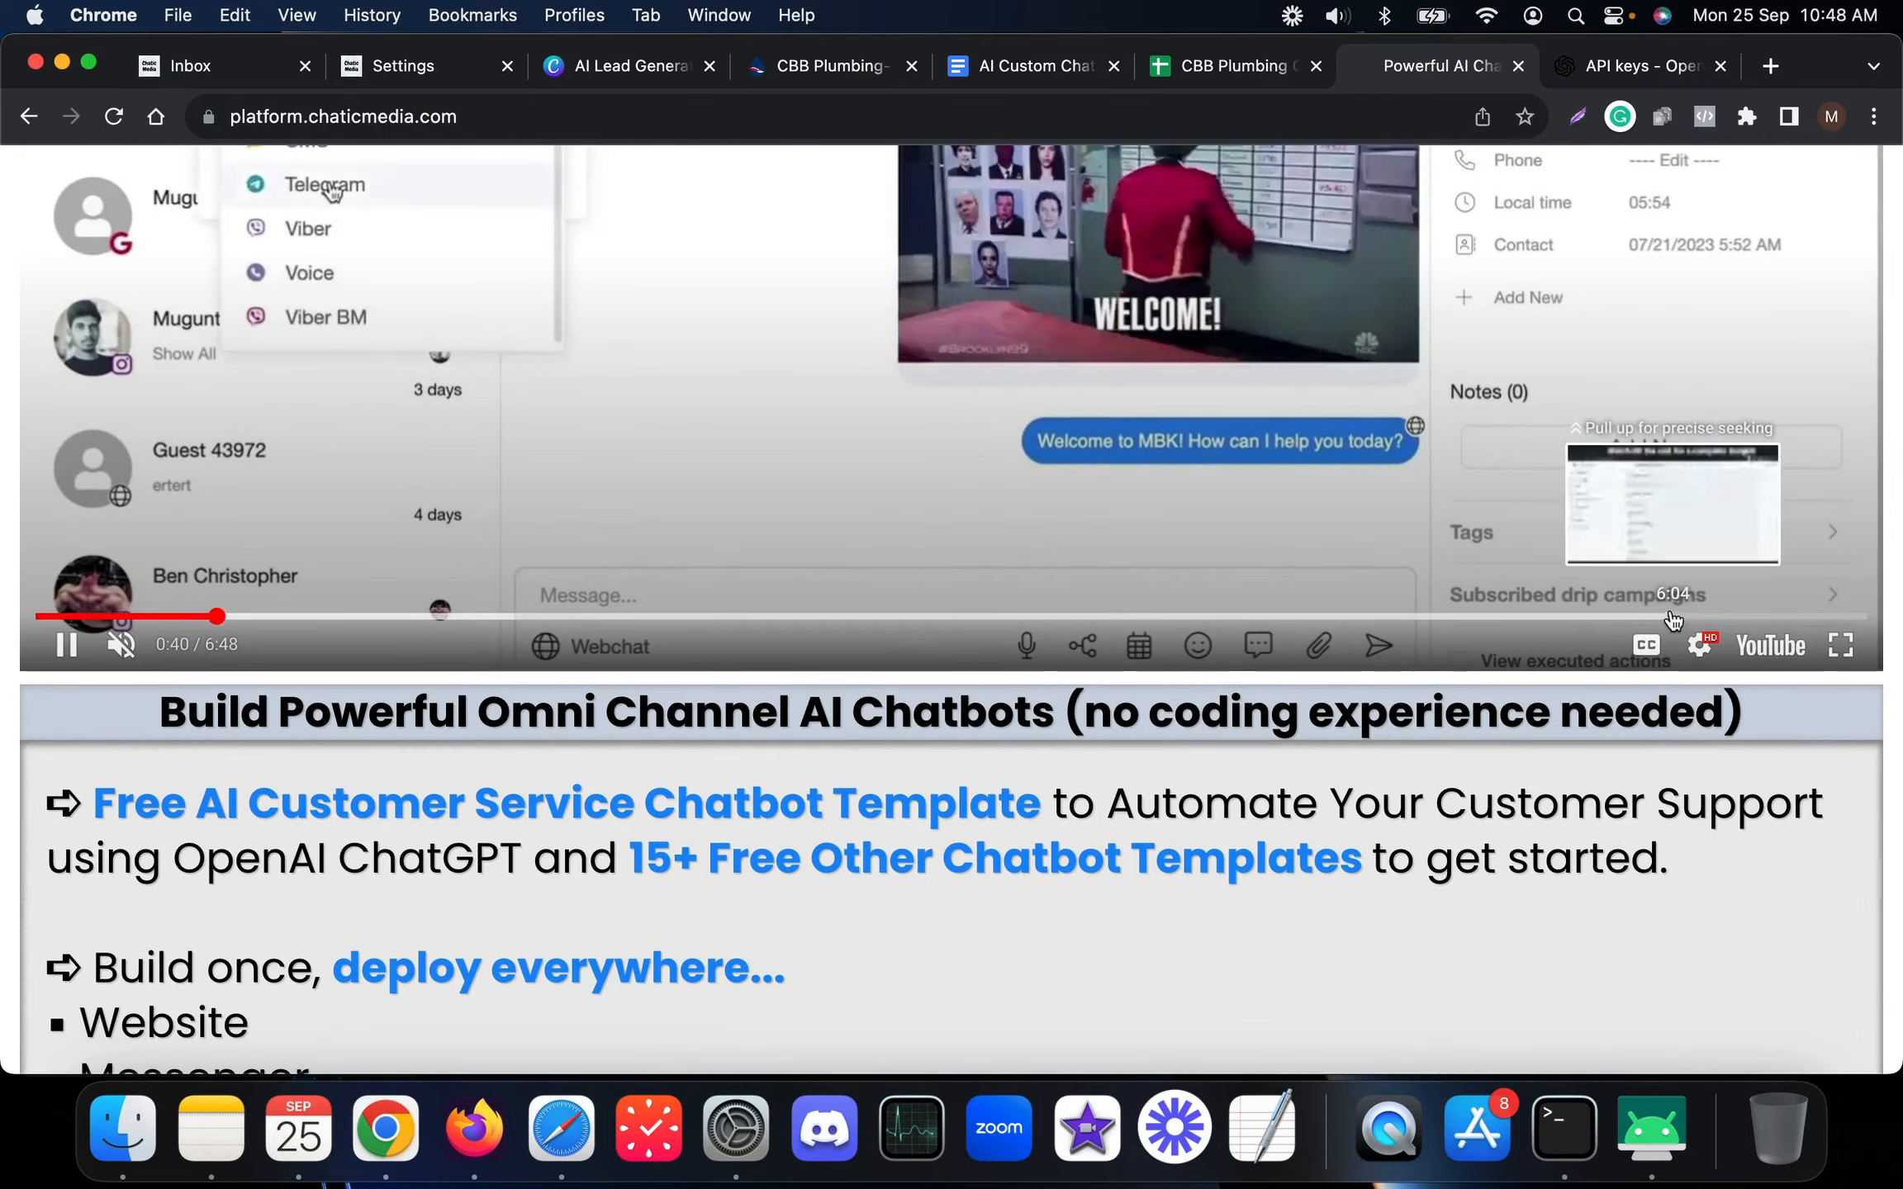
pyautogui.scroll(-18, 529, 619)
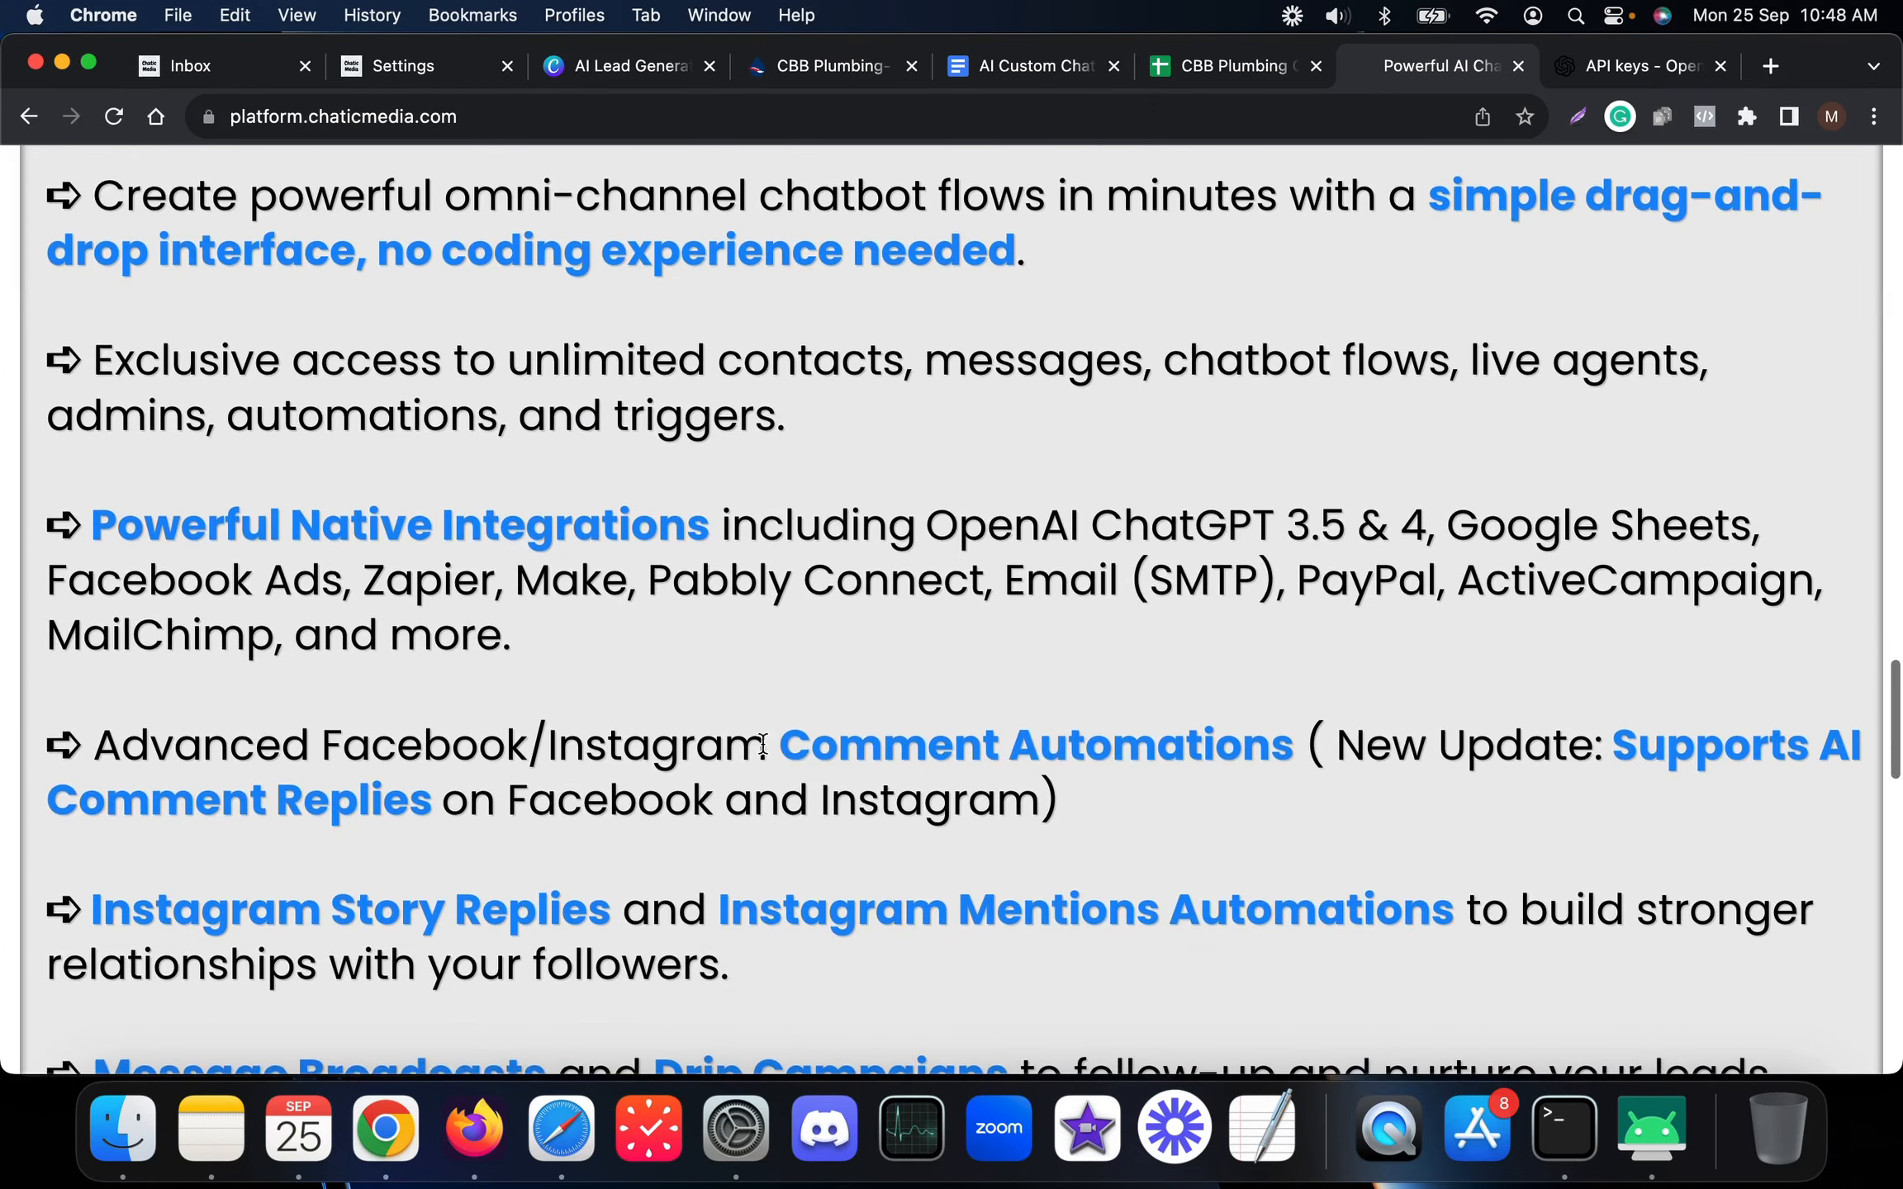
pyautogui.click(404, 73)
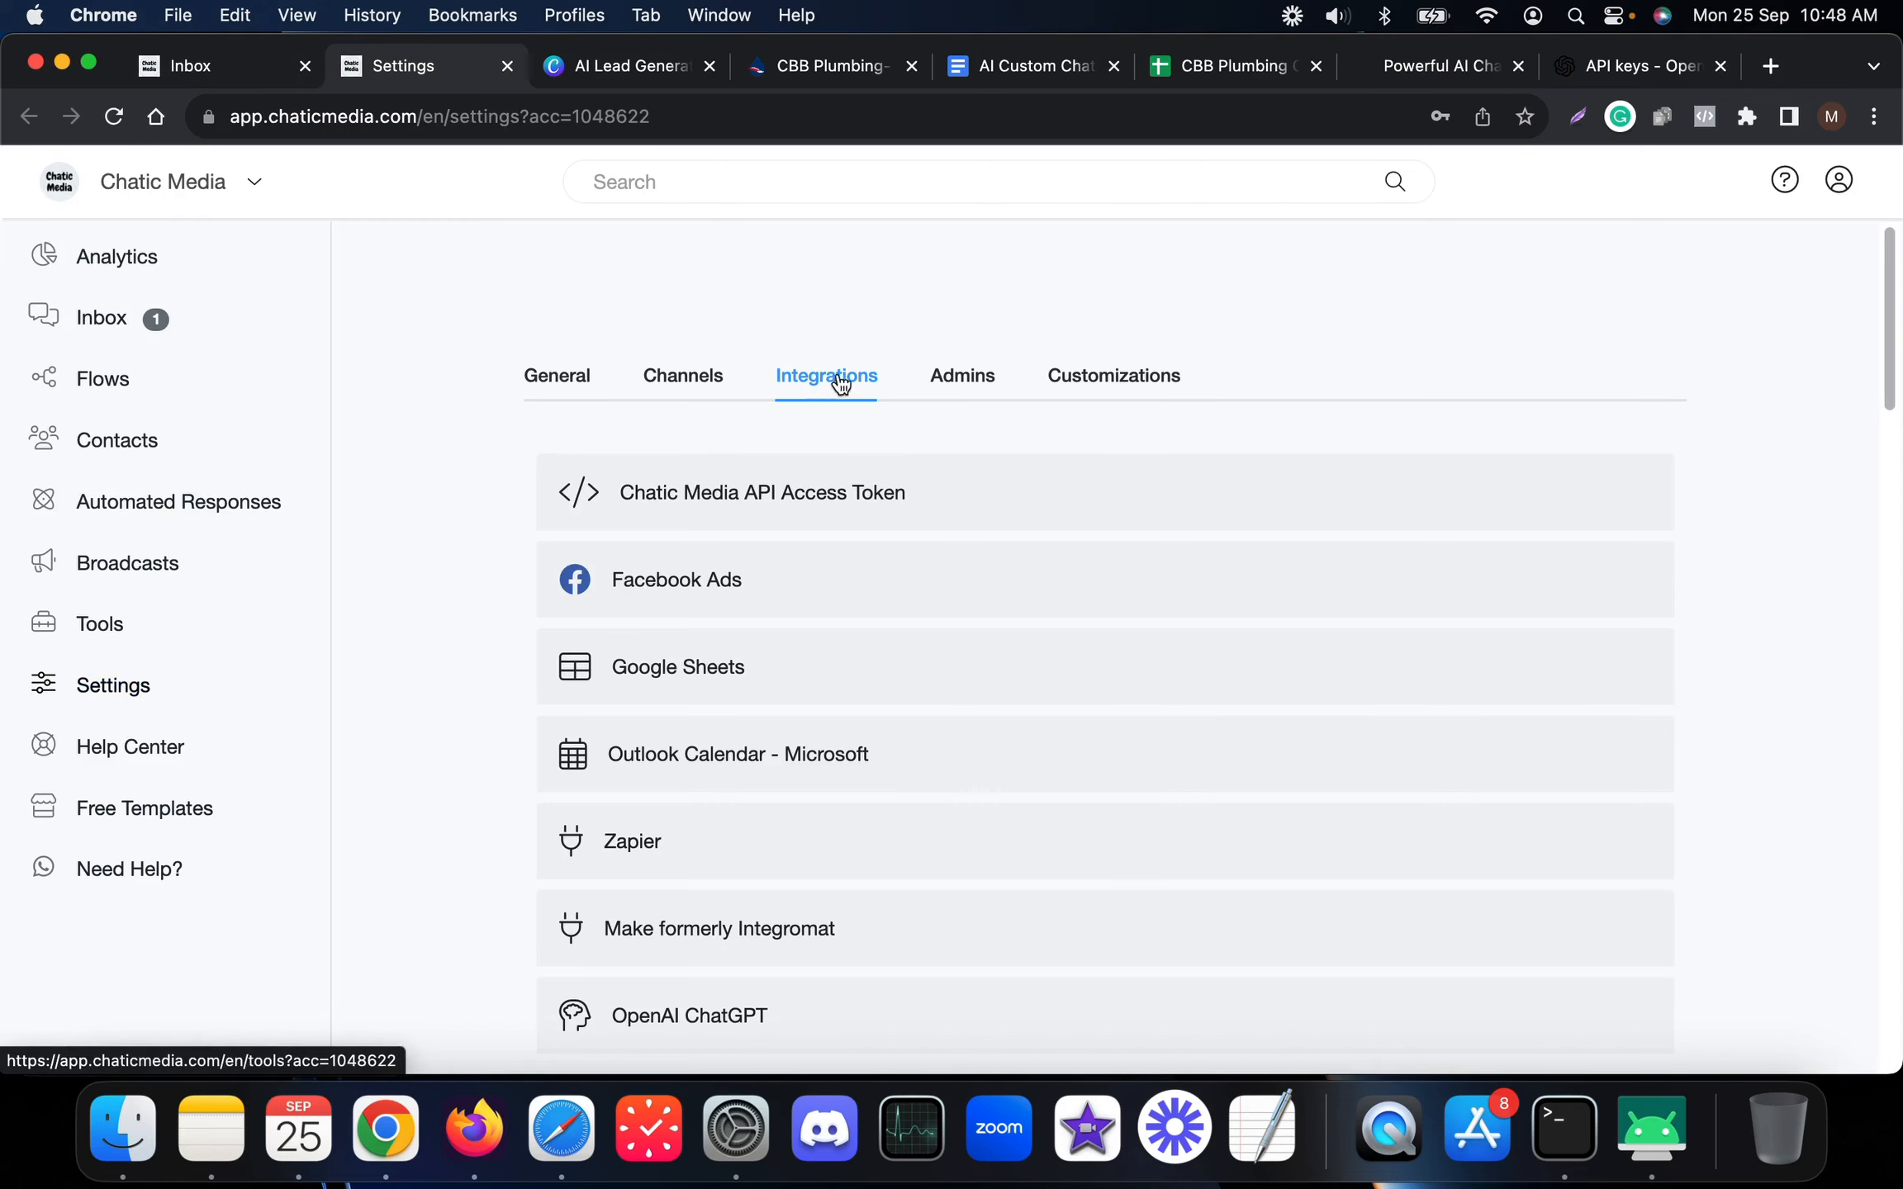
# Check the OpenAI API keys page from the Chatic Media landing page
pyautogui.scroll(-5, 859, 378)
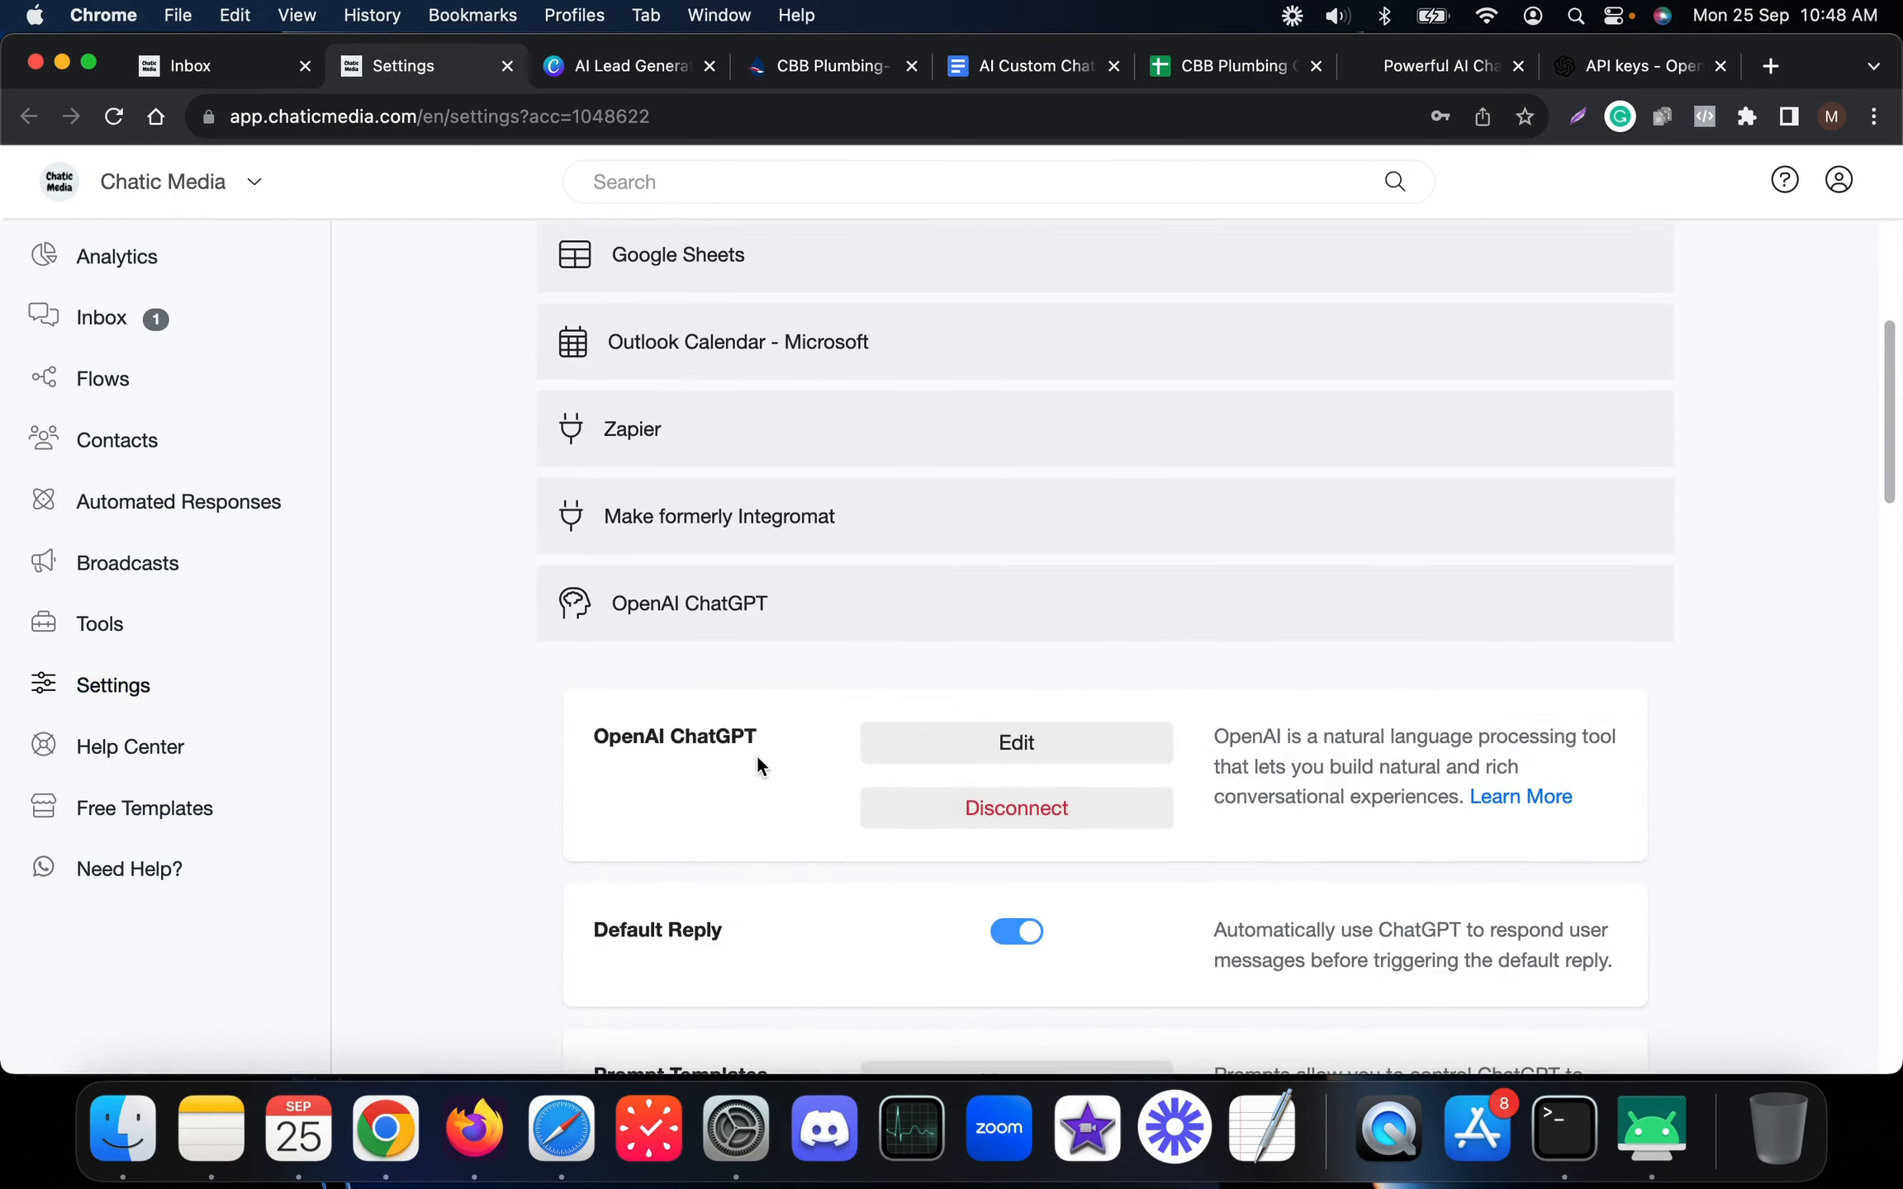
pyautogui.scroll(-3, 757, 754)
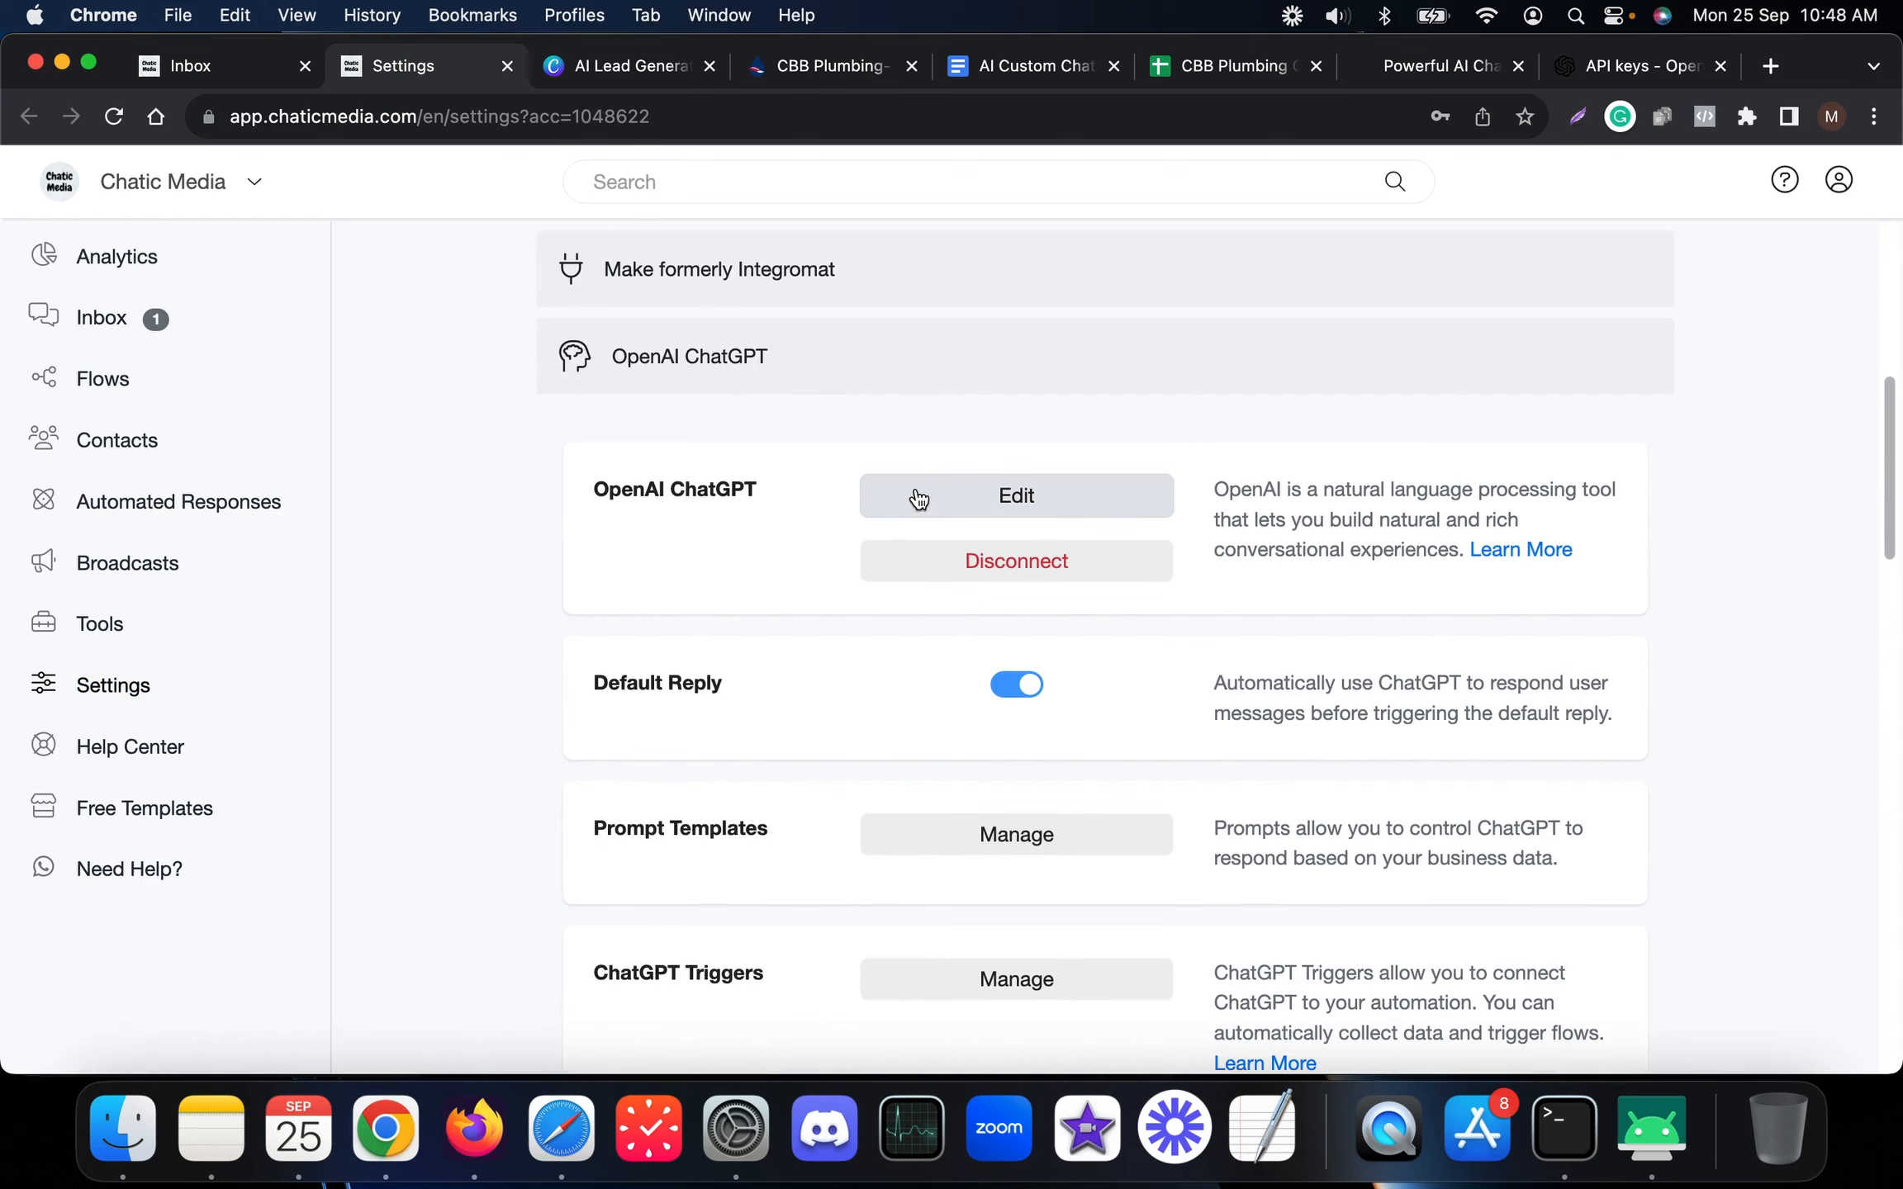
pyautogui.click(1440, 79)
pyautogui.click(1564, 70)
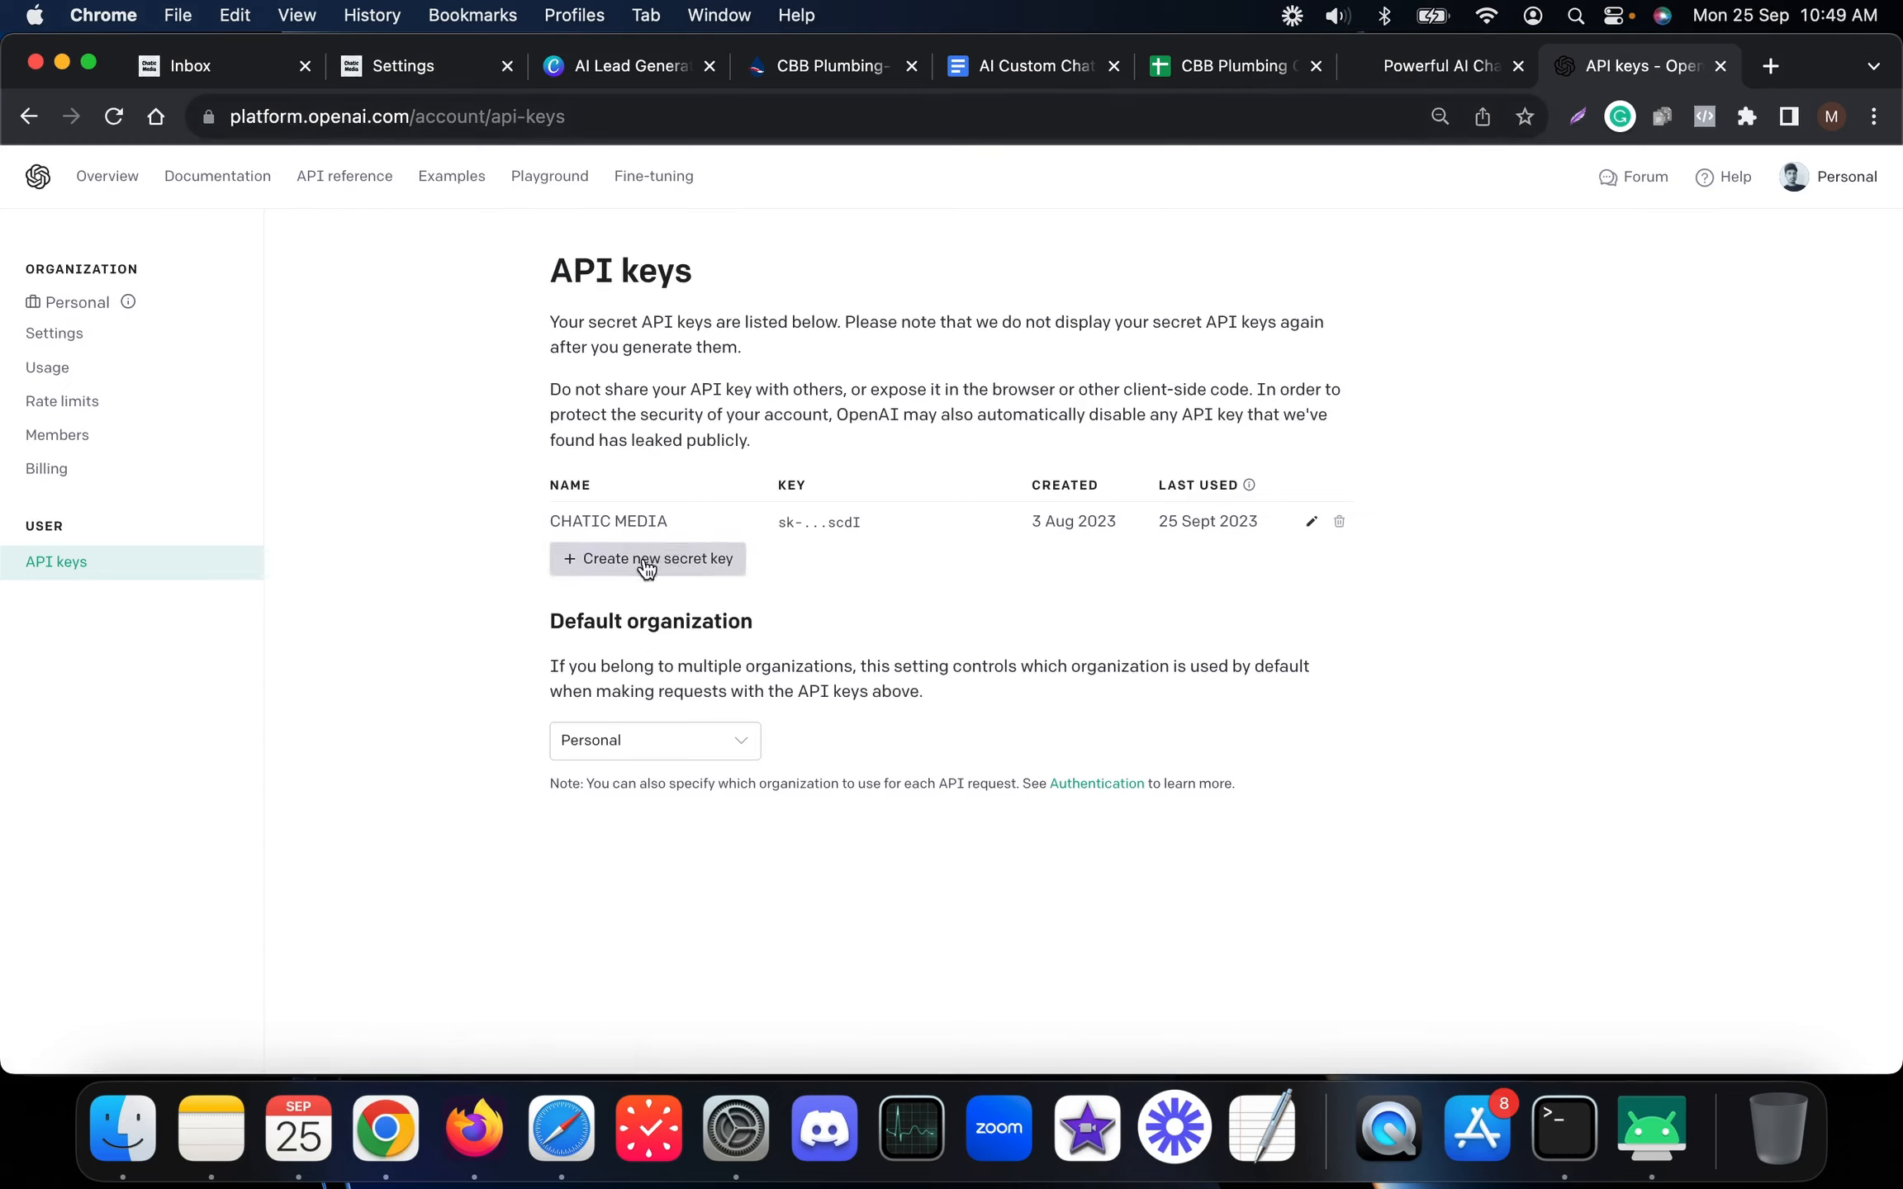
# Edit the OpenAI ChatGPT integration to show the CBB Plumbing Corp prompt and its two triggers
pyautogui.click(423, 66)
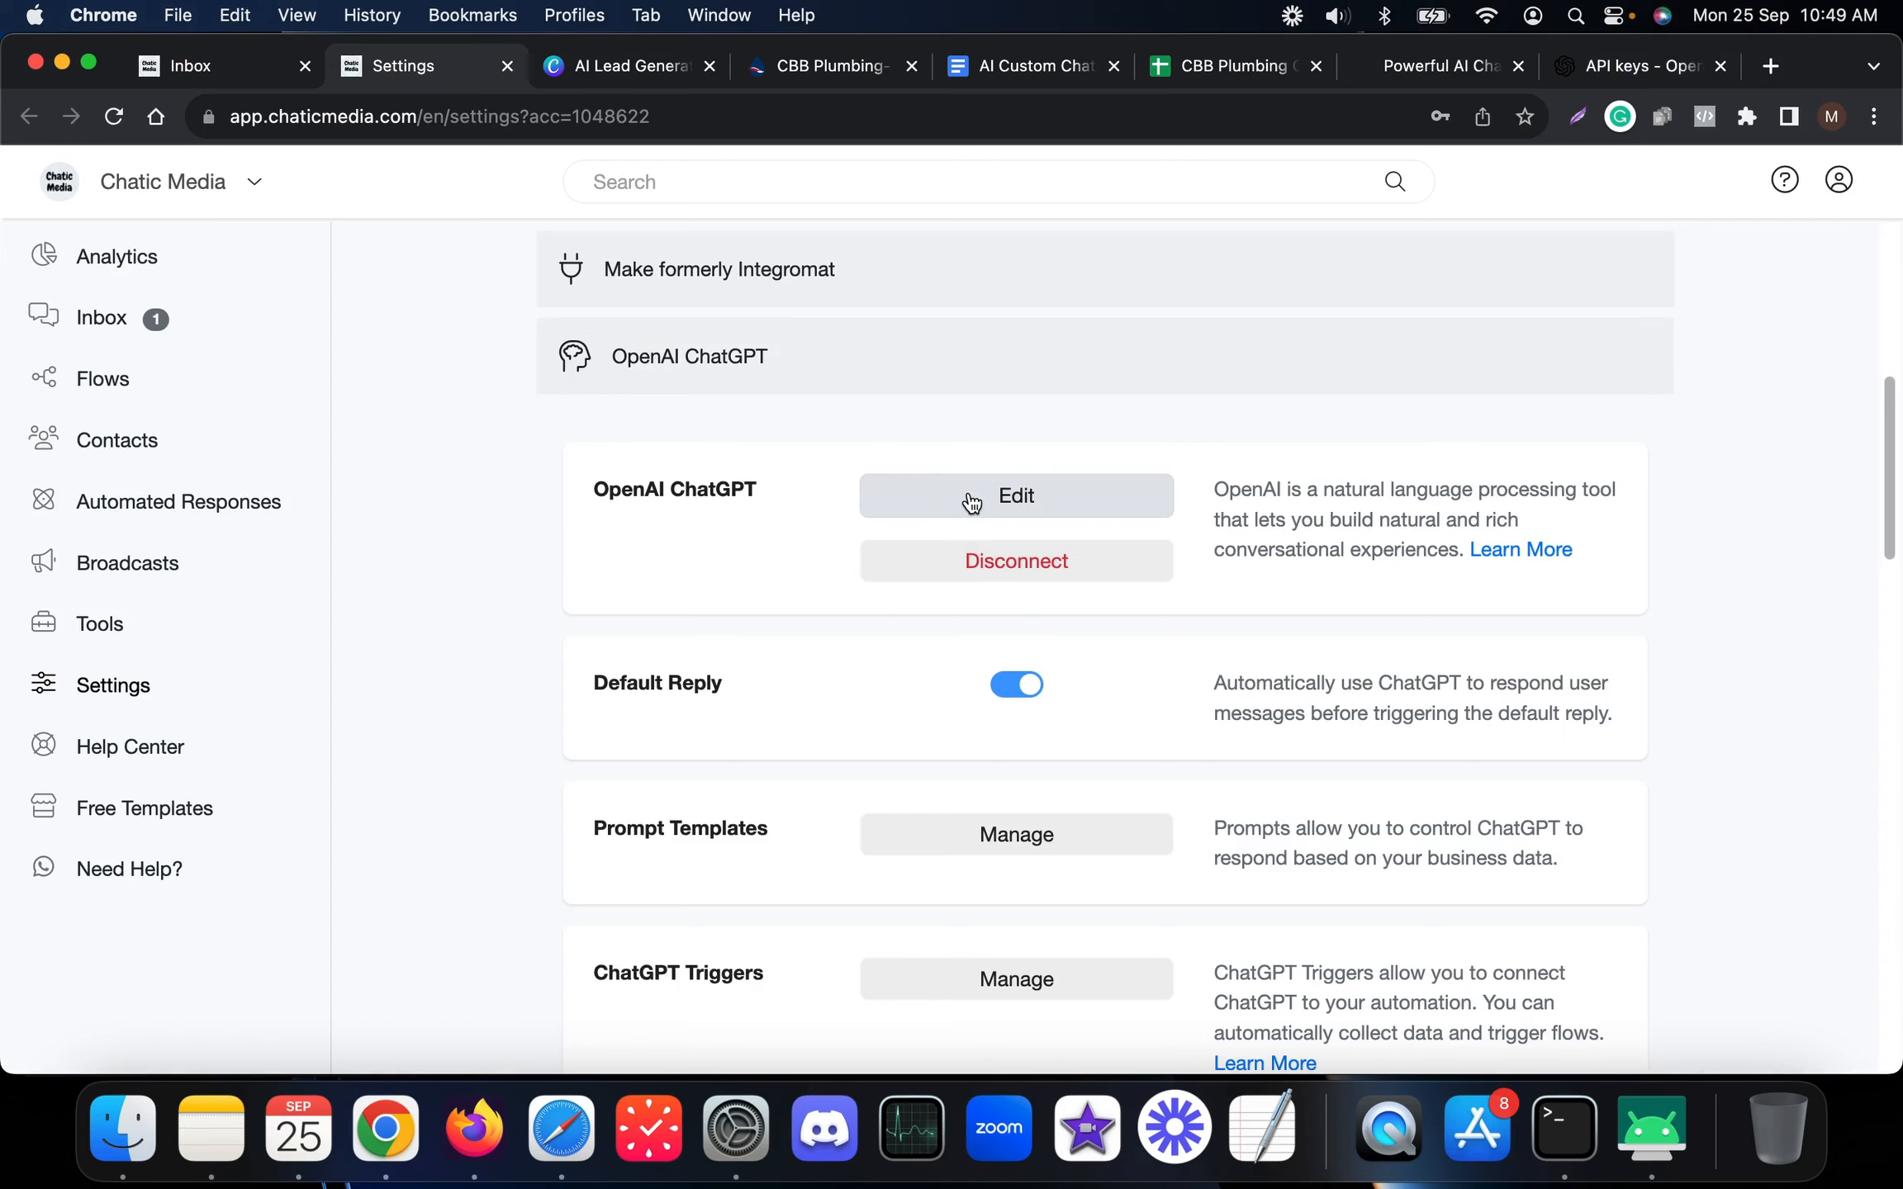
pyautogui.scroll(-3, 666, 912)
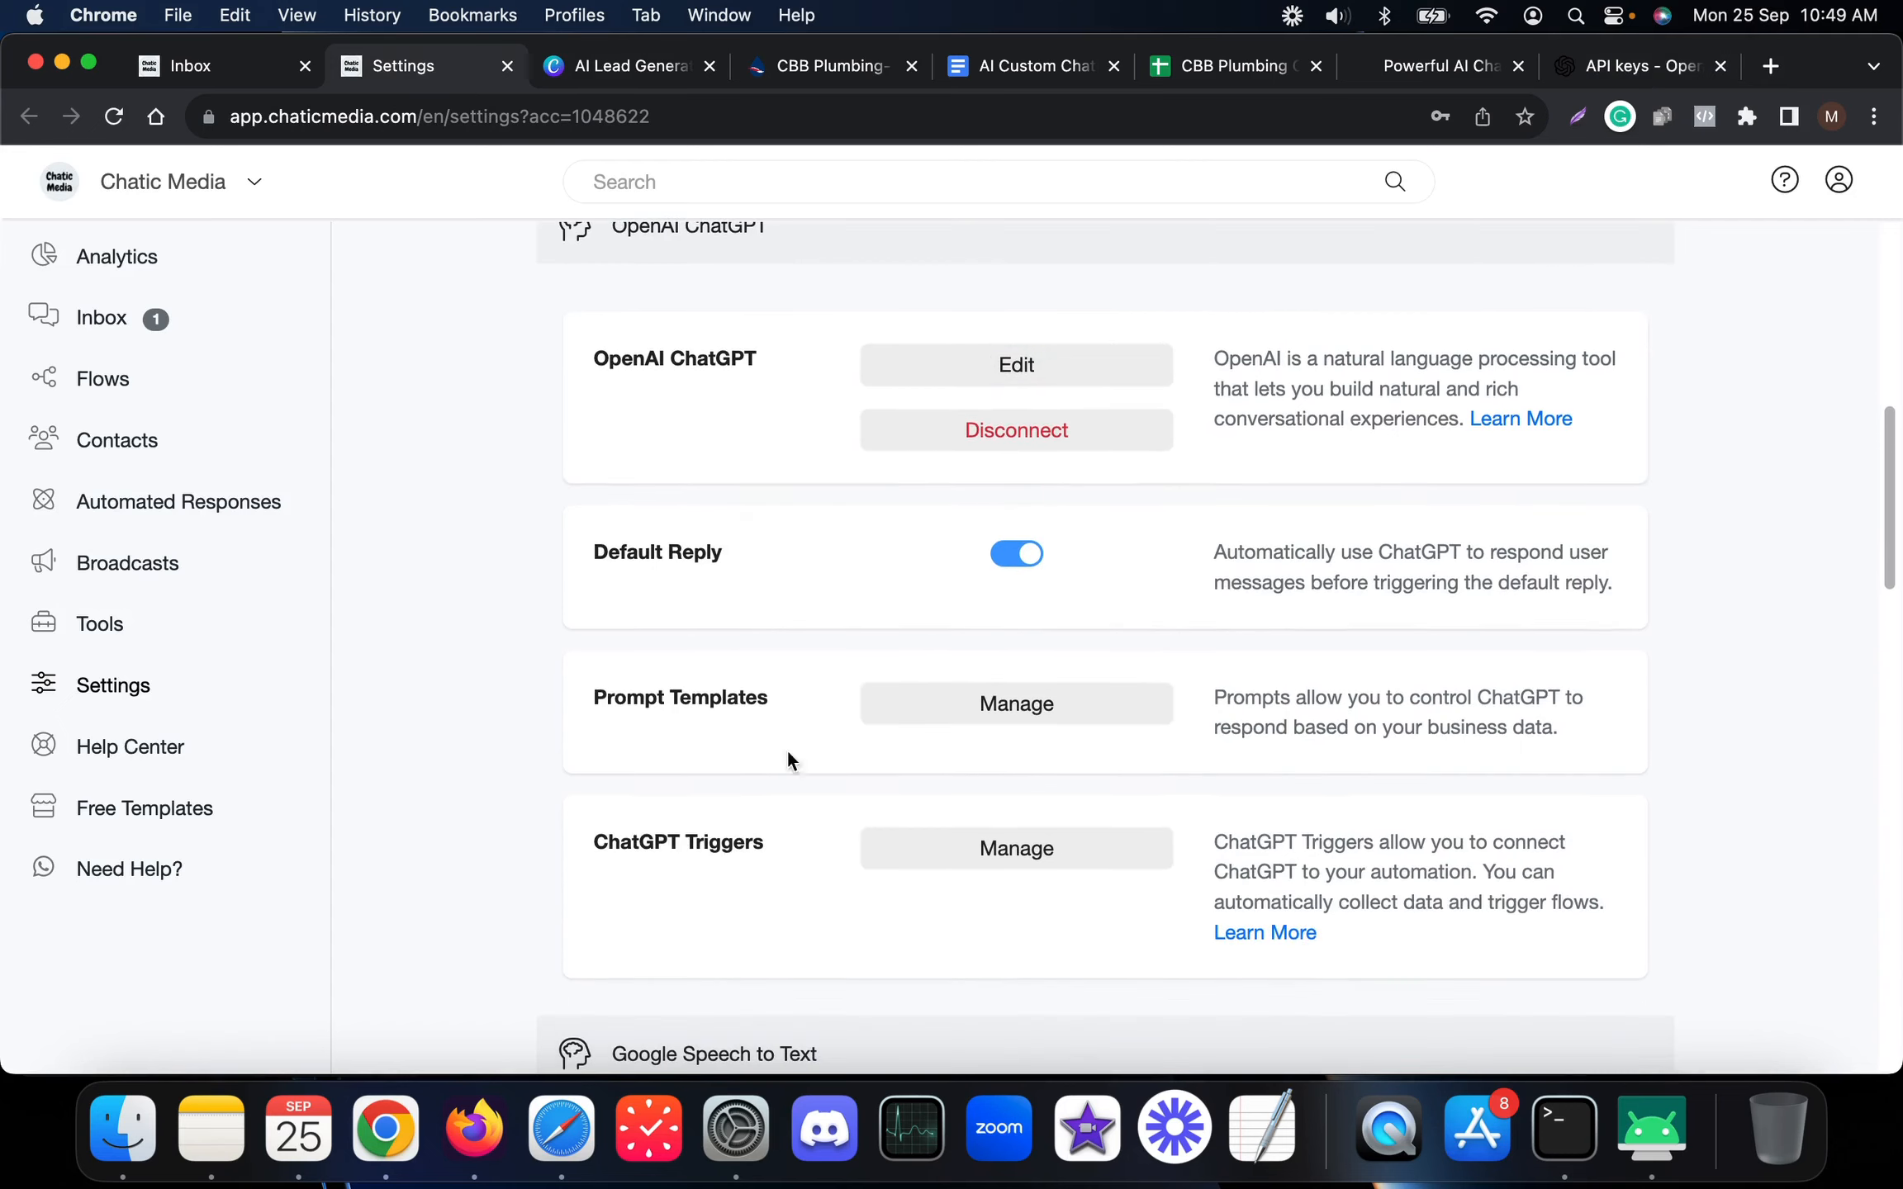
pyautogui.scroll(4, 838, 702)
pyautogui.click(974, 532)
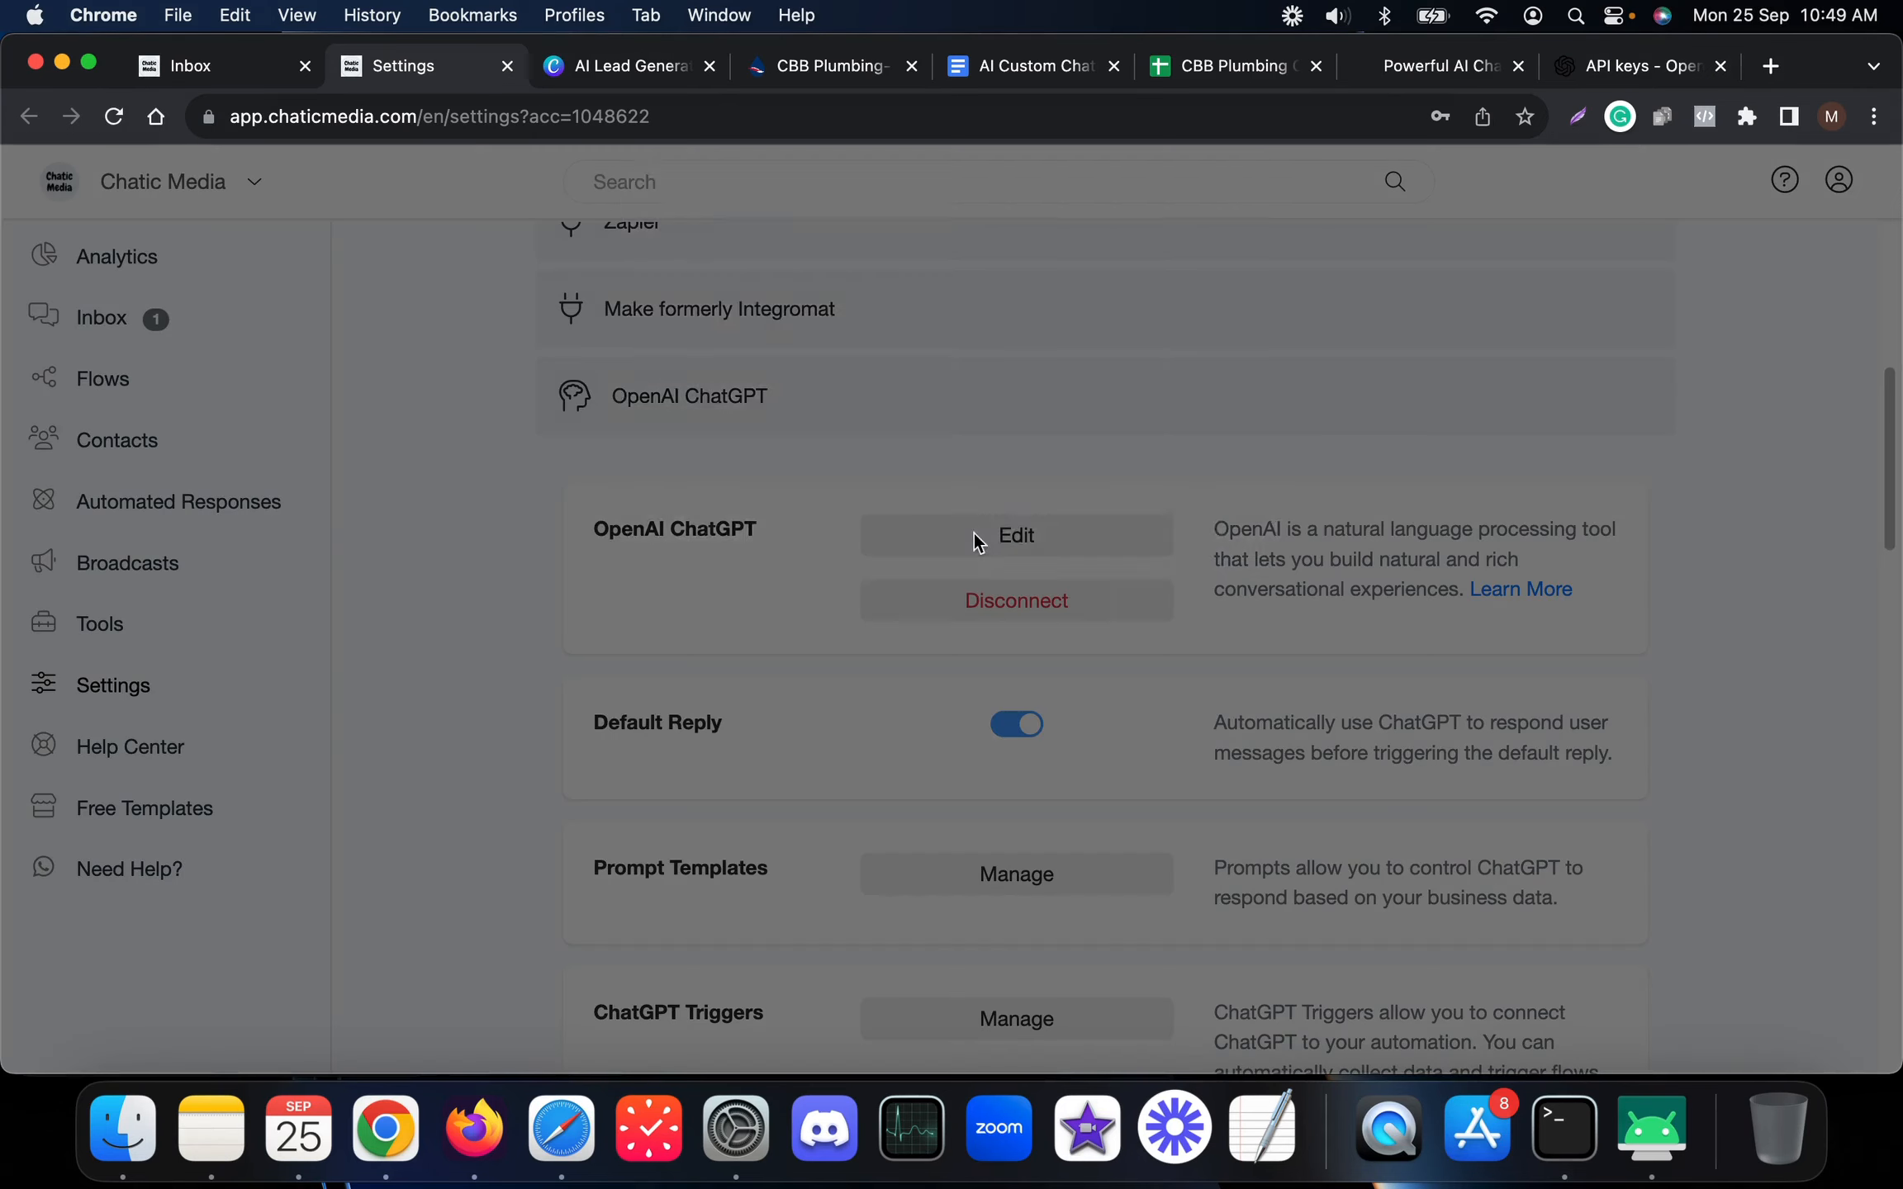
pyautogui.click(969, 324)
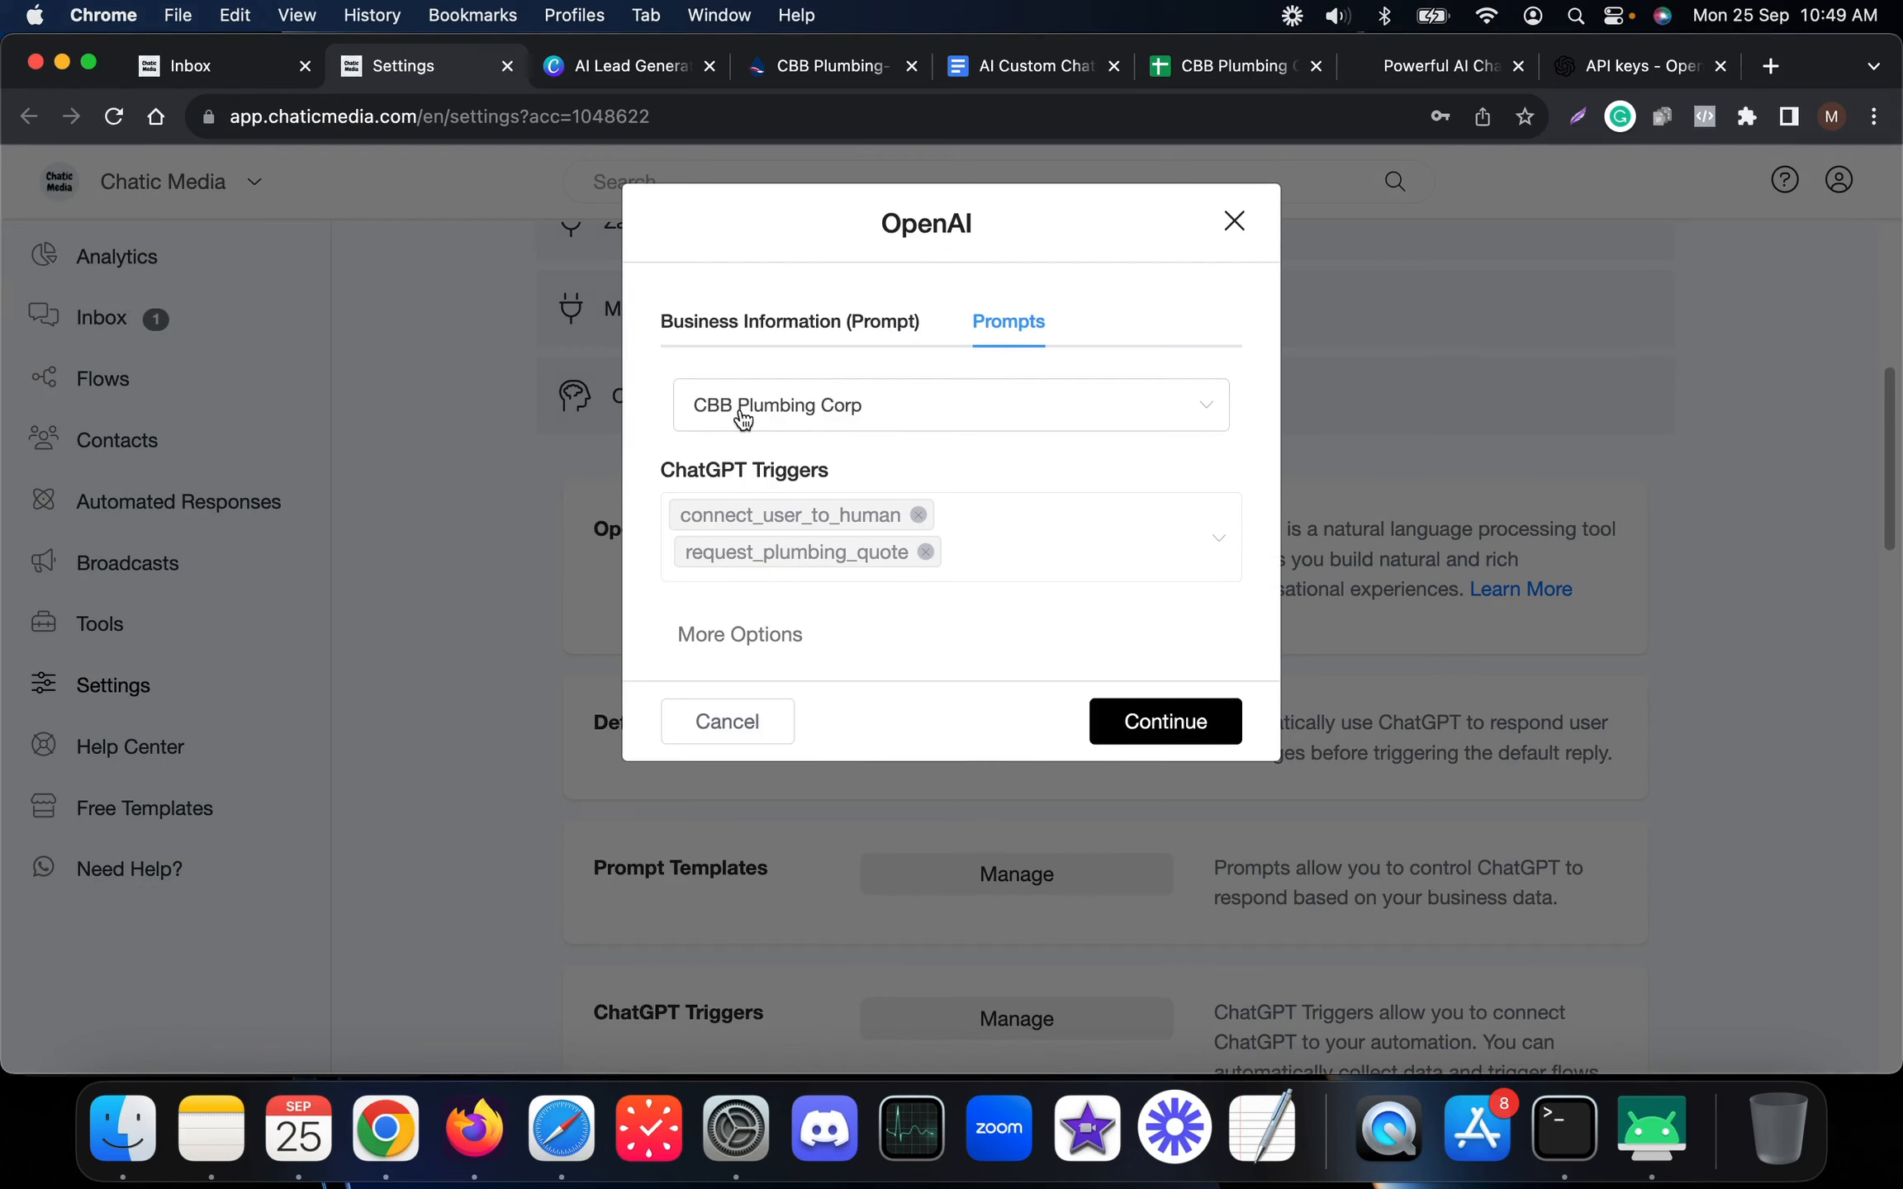
pyautogui.click(797, 63)
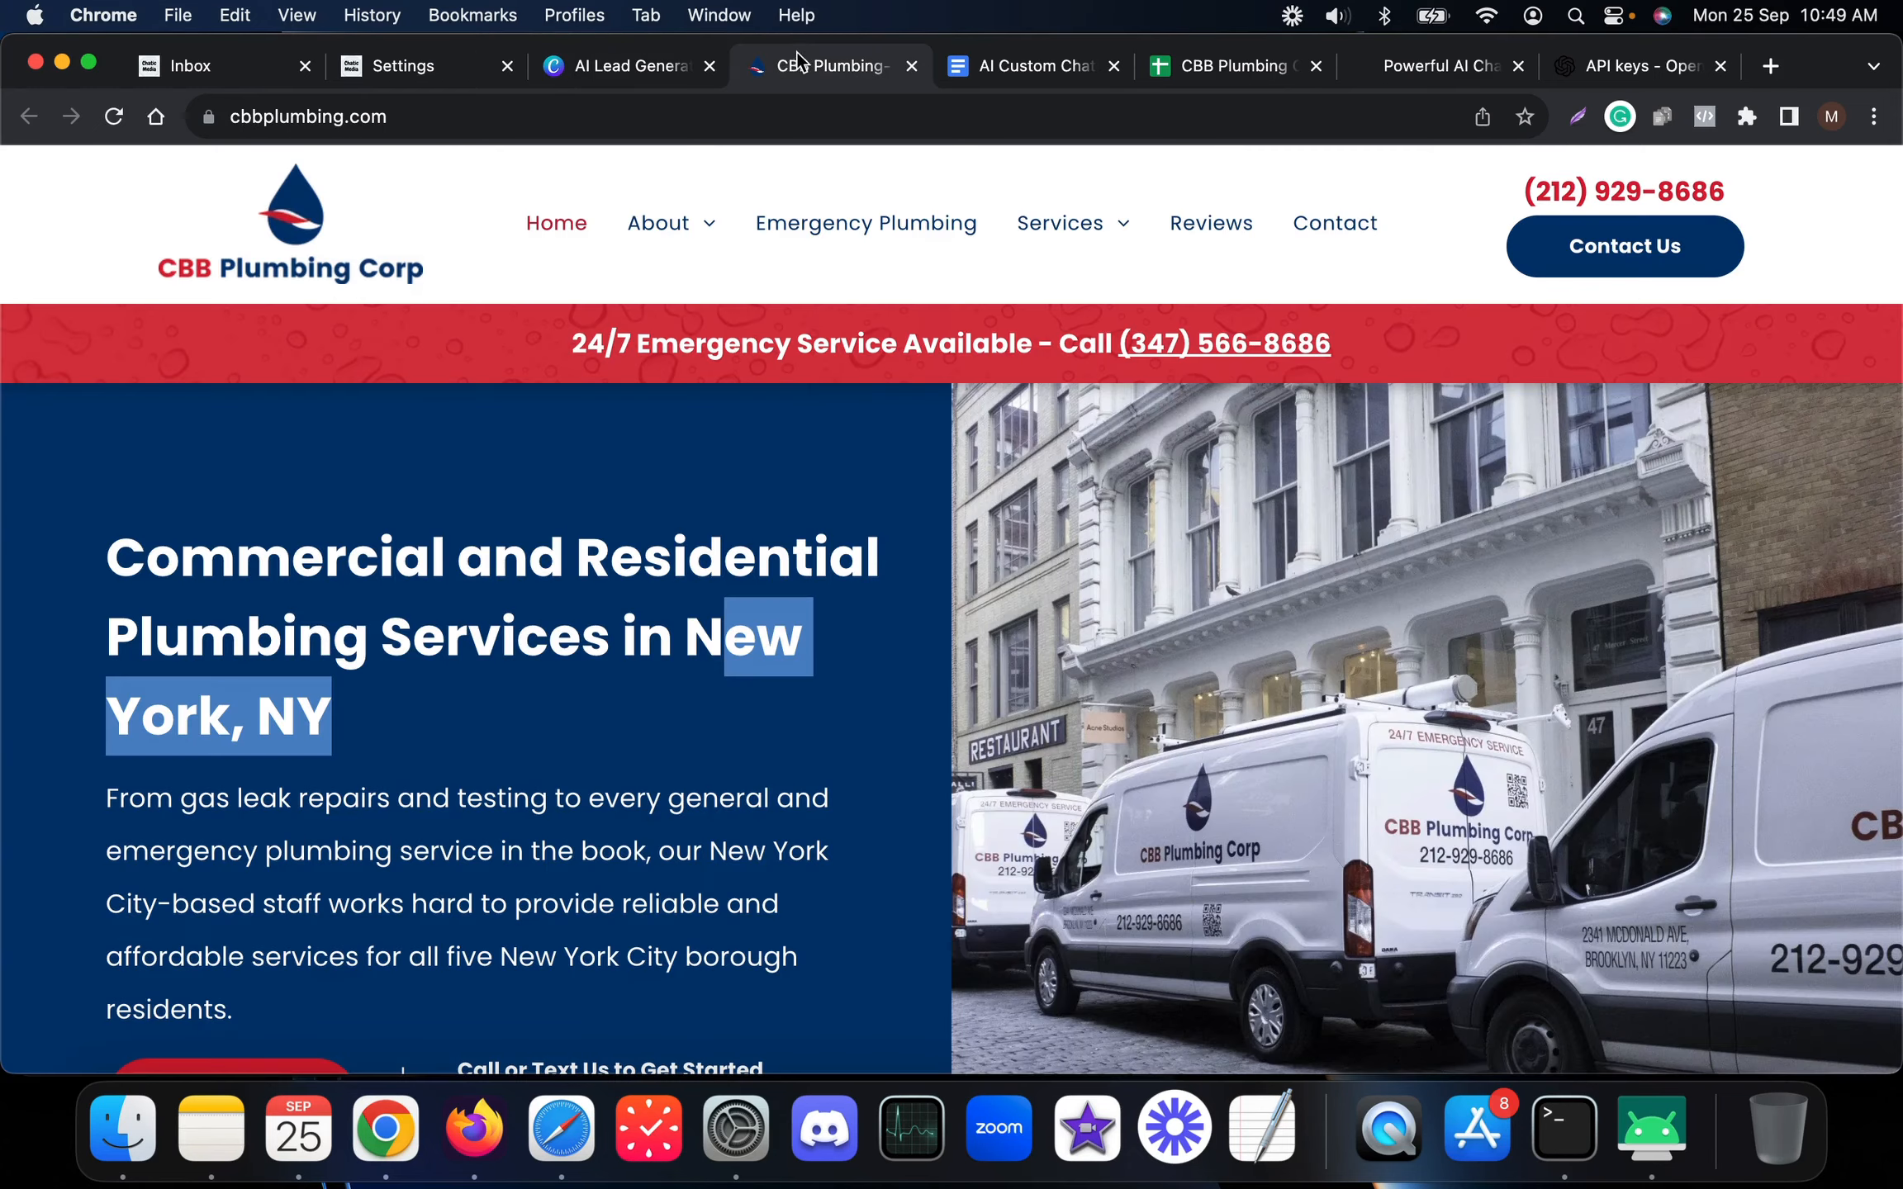
pyautogui.scroll(-5, 701, 519)
pyautogui.scroll(5, 711, 529)
pyautogui.click(431, 70)
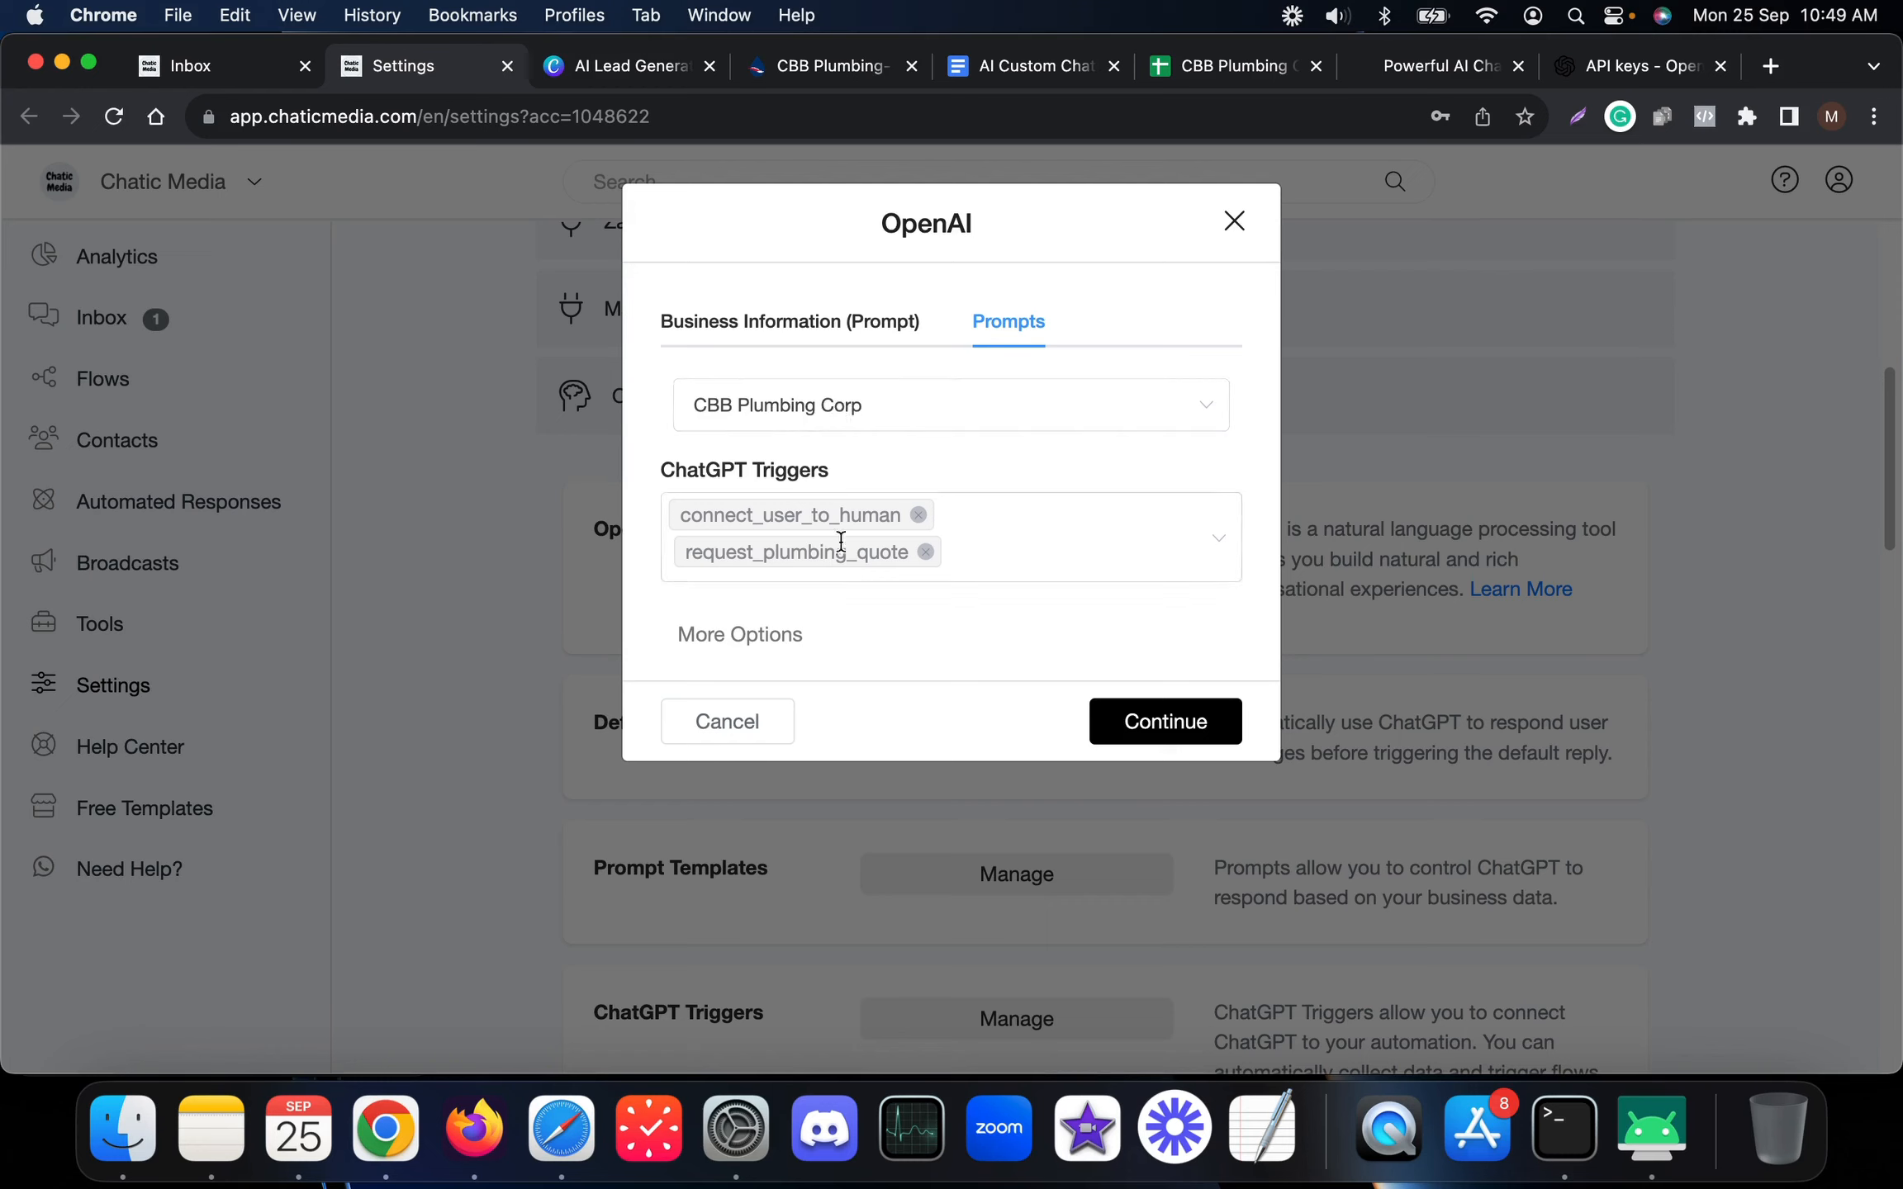
# Keep GPT-3.5 16k tokens as the model, then cancel the OpenAI dialog unchanged
pyautogui.click(777, 637)
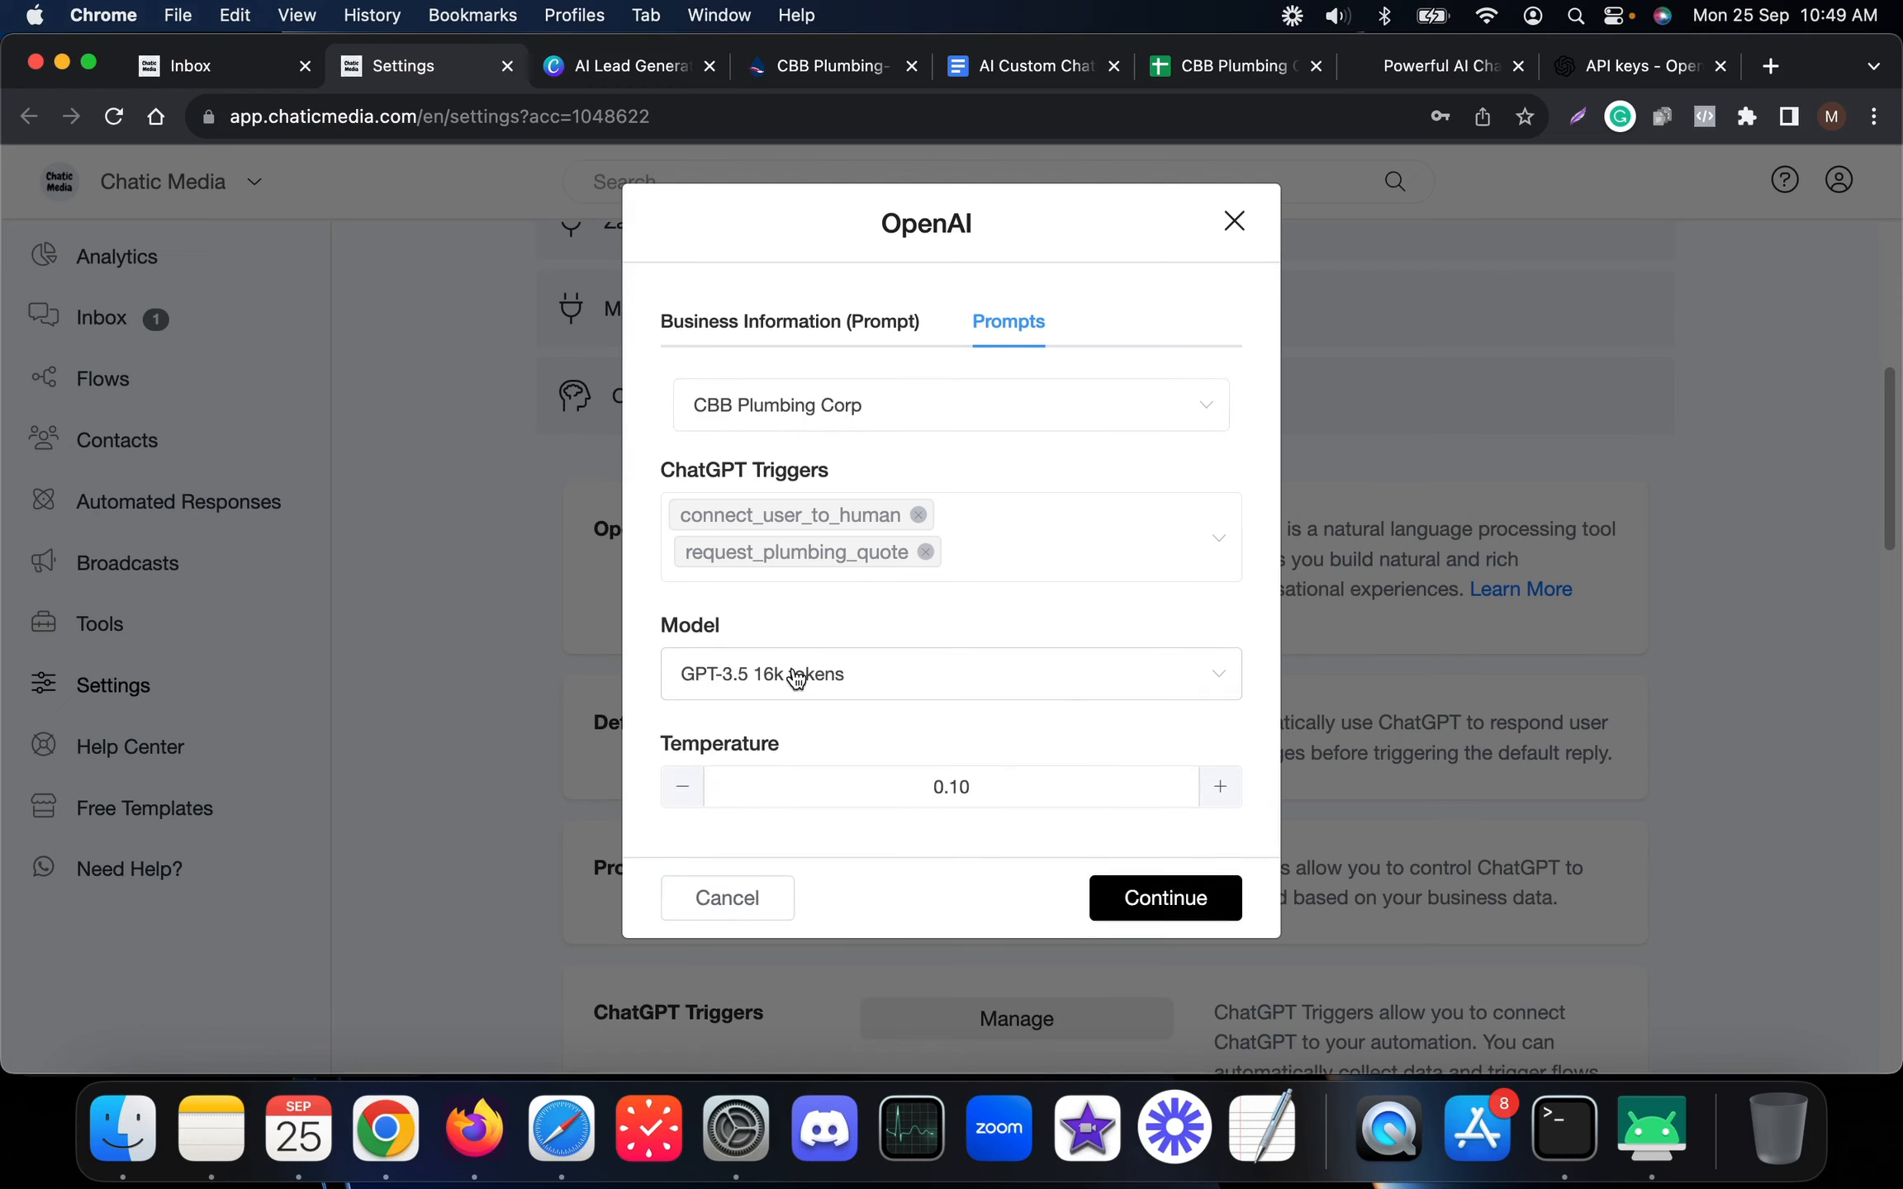
pyautogui.click(795, 675)
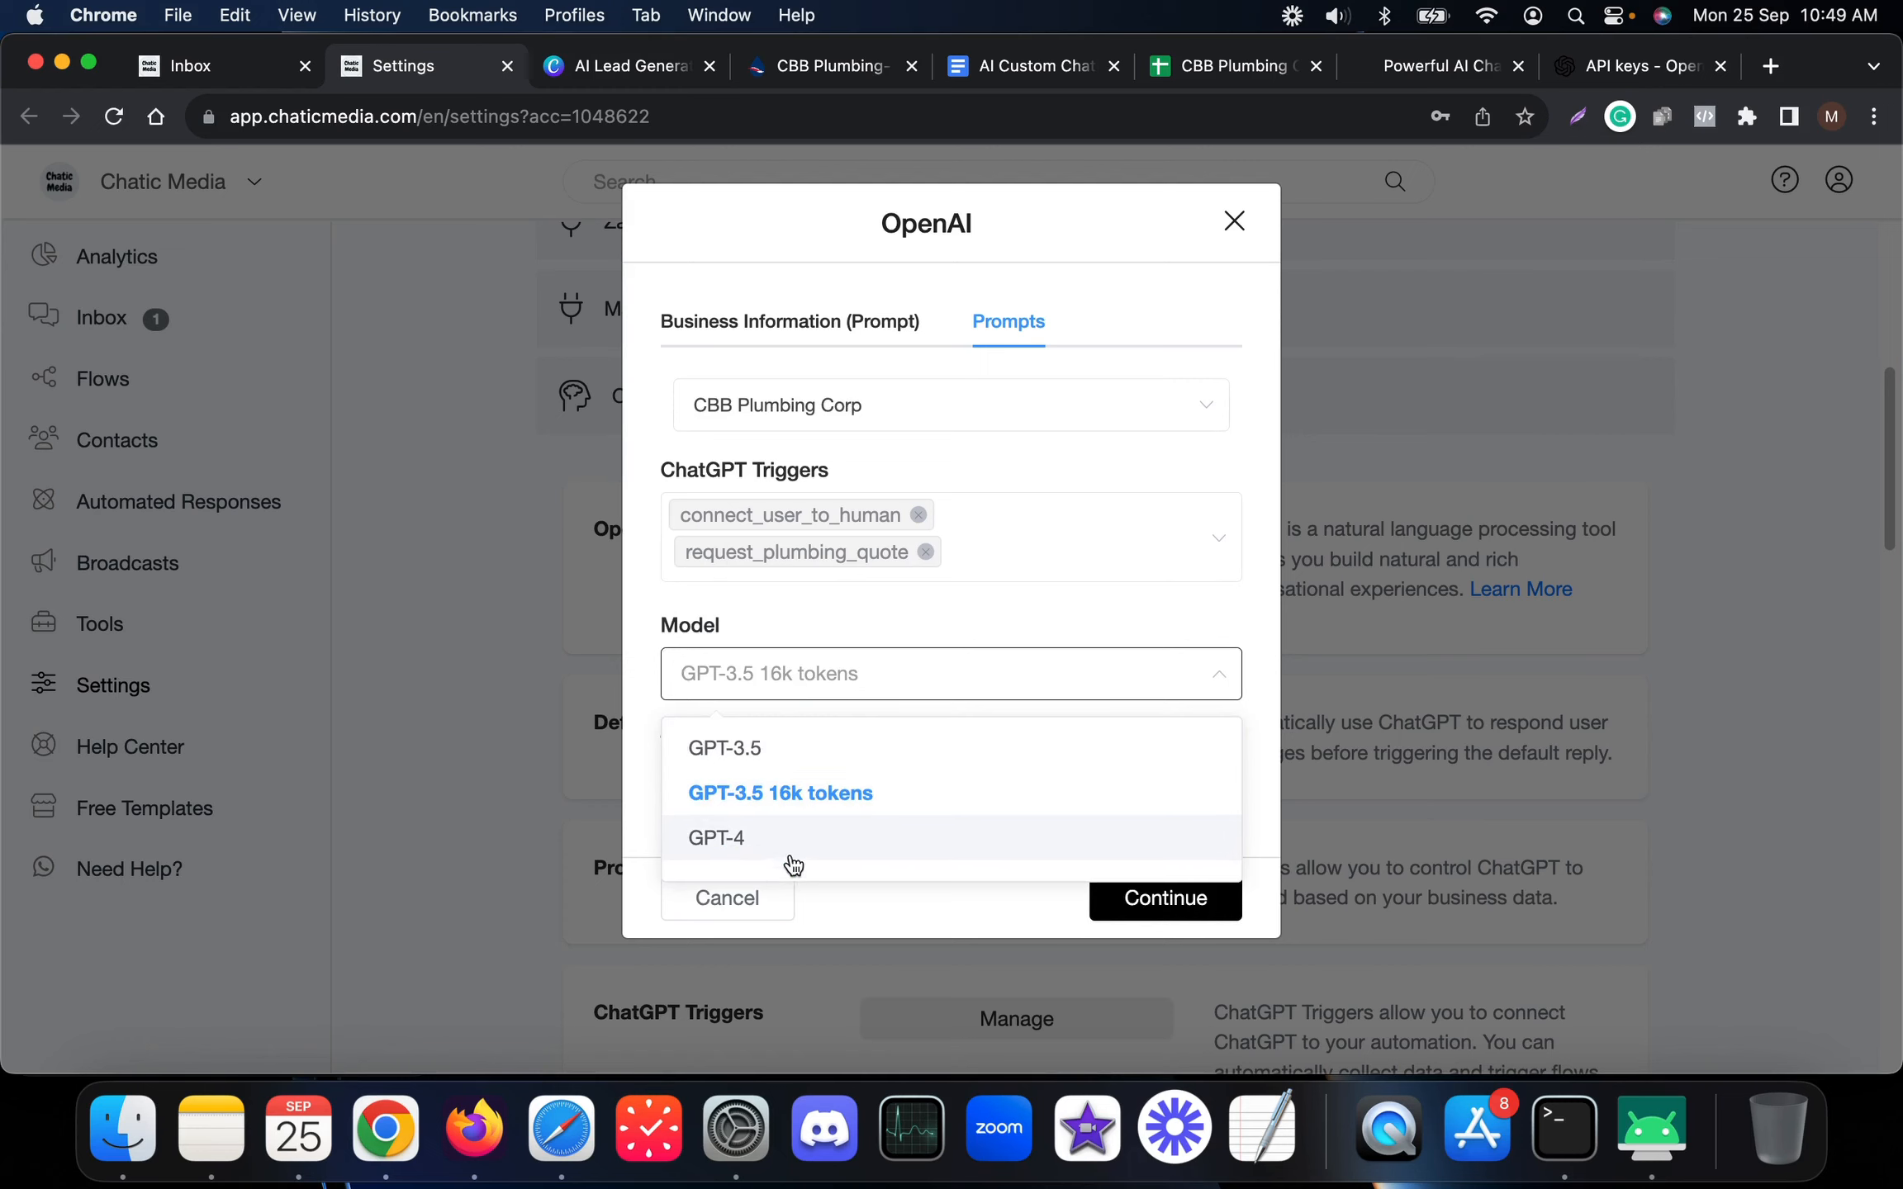
pyautogui.click(822, 793)
pyautogui.click(726, 896)
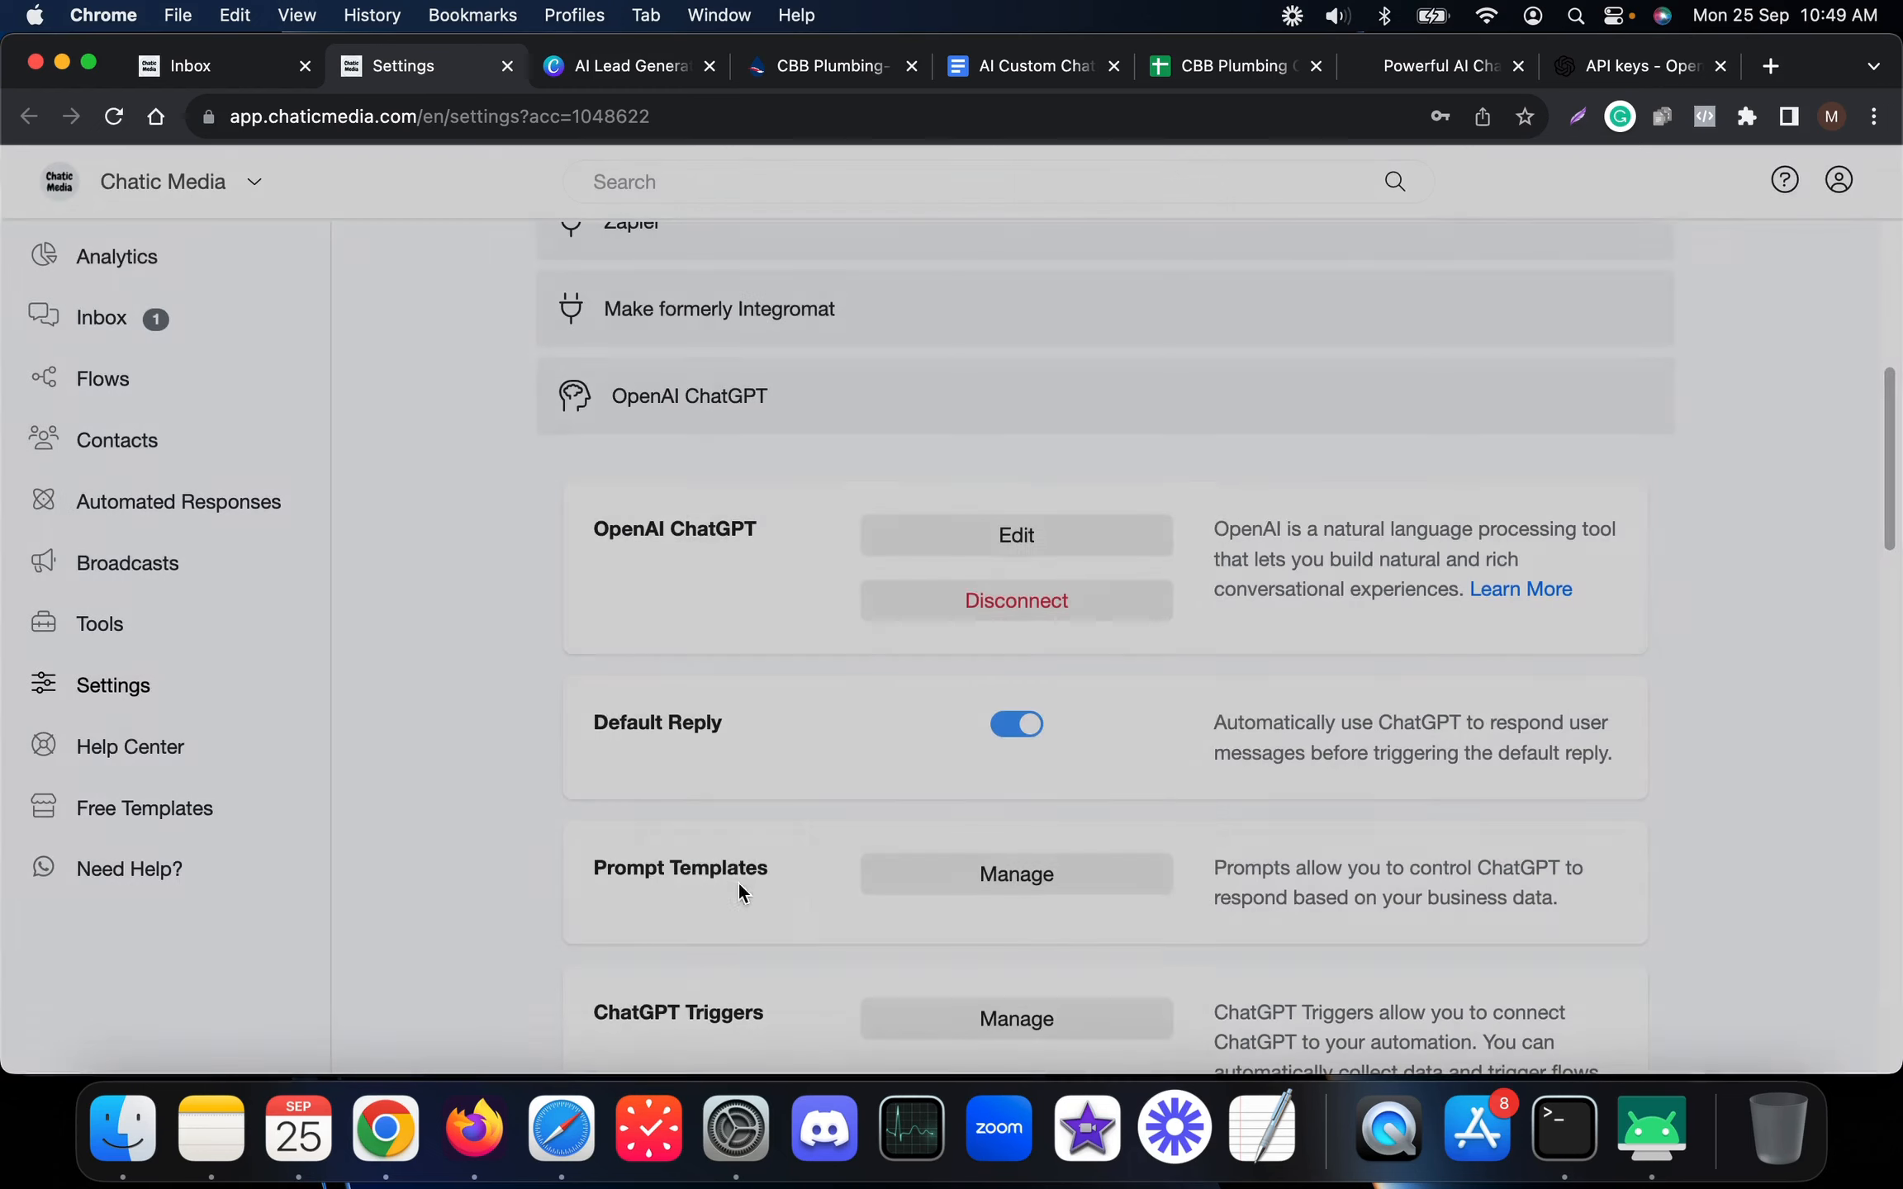
pyautogui.scroll(-4, 726, 743)
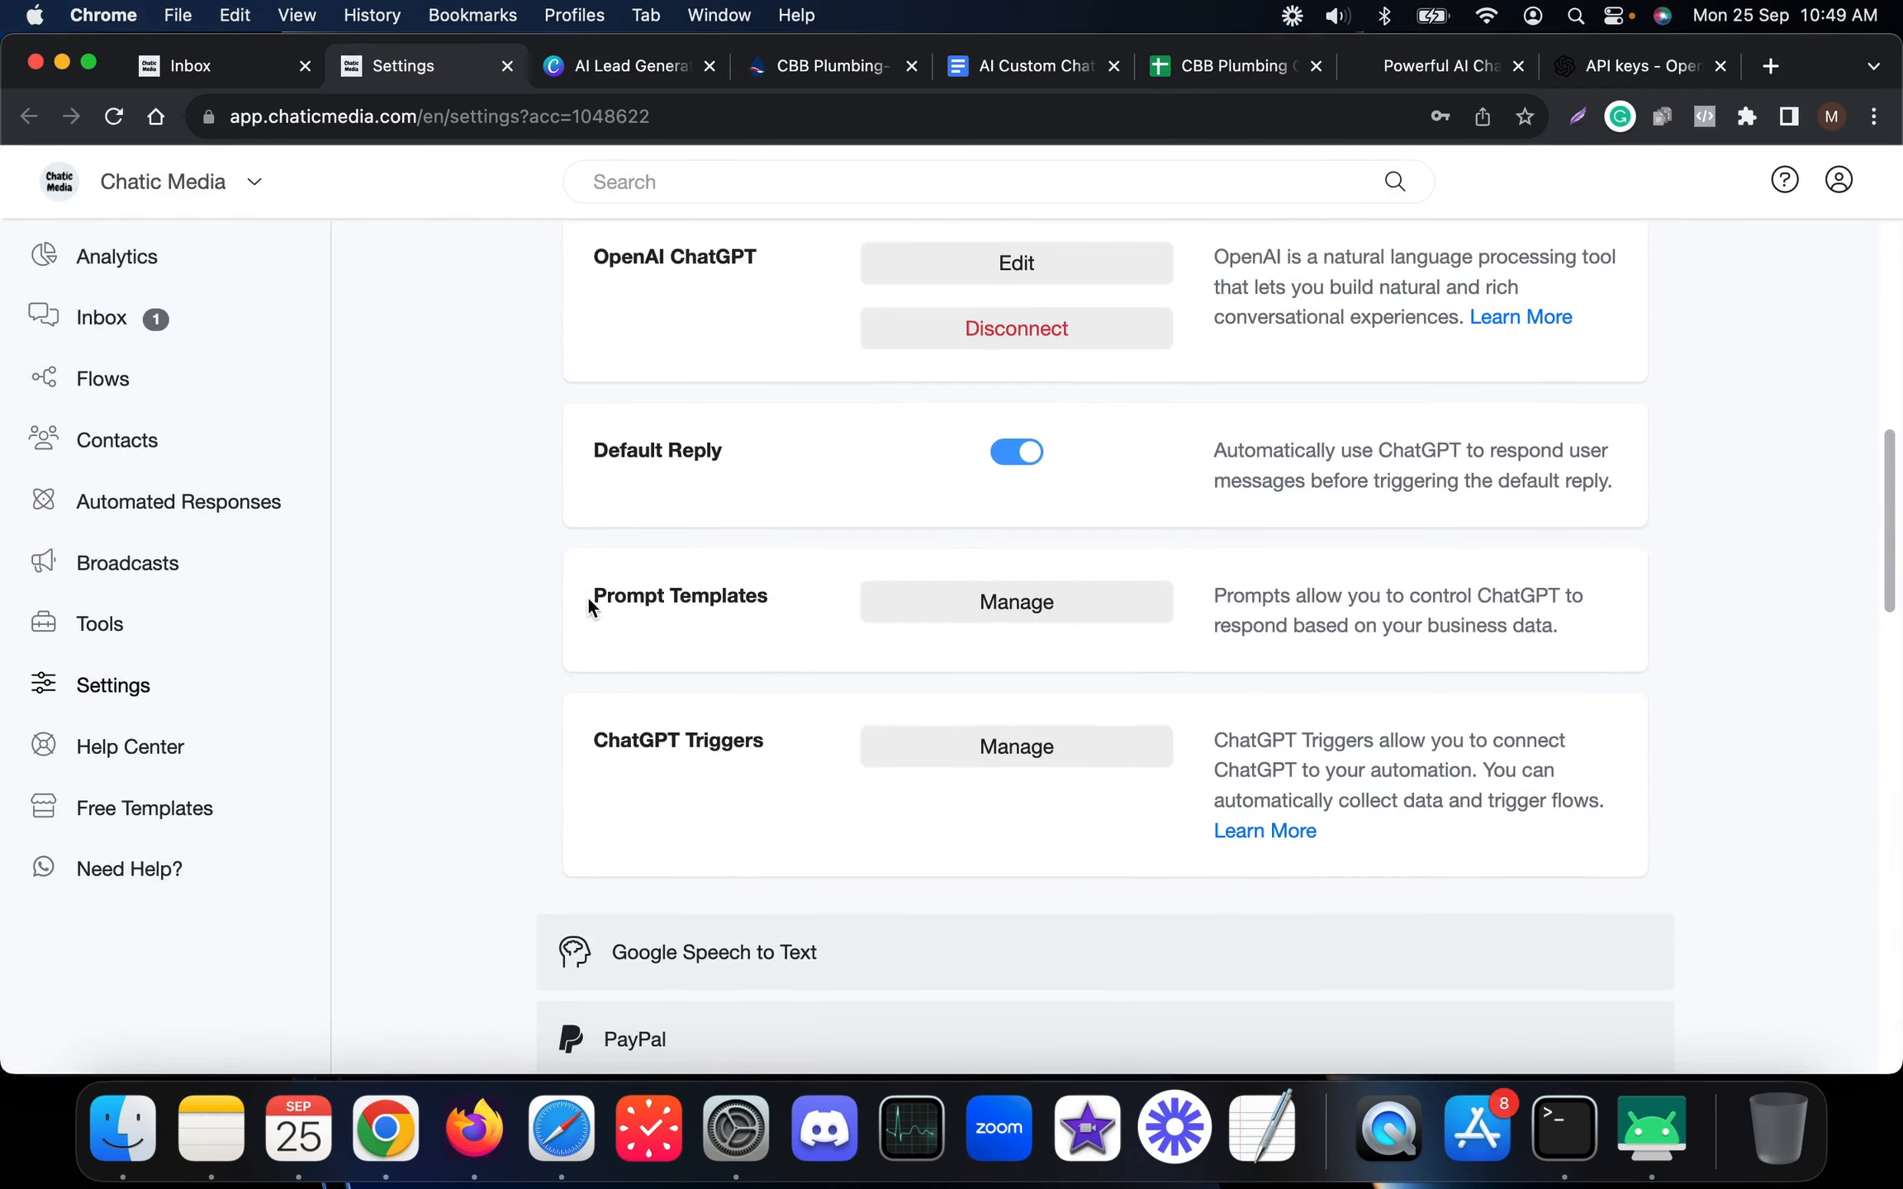
pyautogui.moveTo(589, 596); pyautogui.dragTo(851, 598)
# Open the CBB Plumbing Corp prompt template and review its prompt text and services list
pyautogui.click(969, 604)
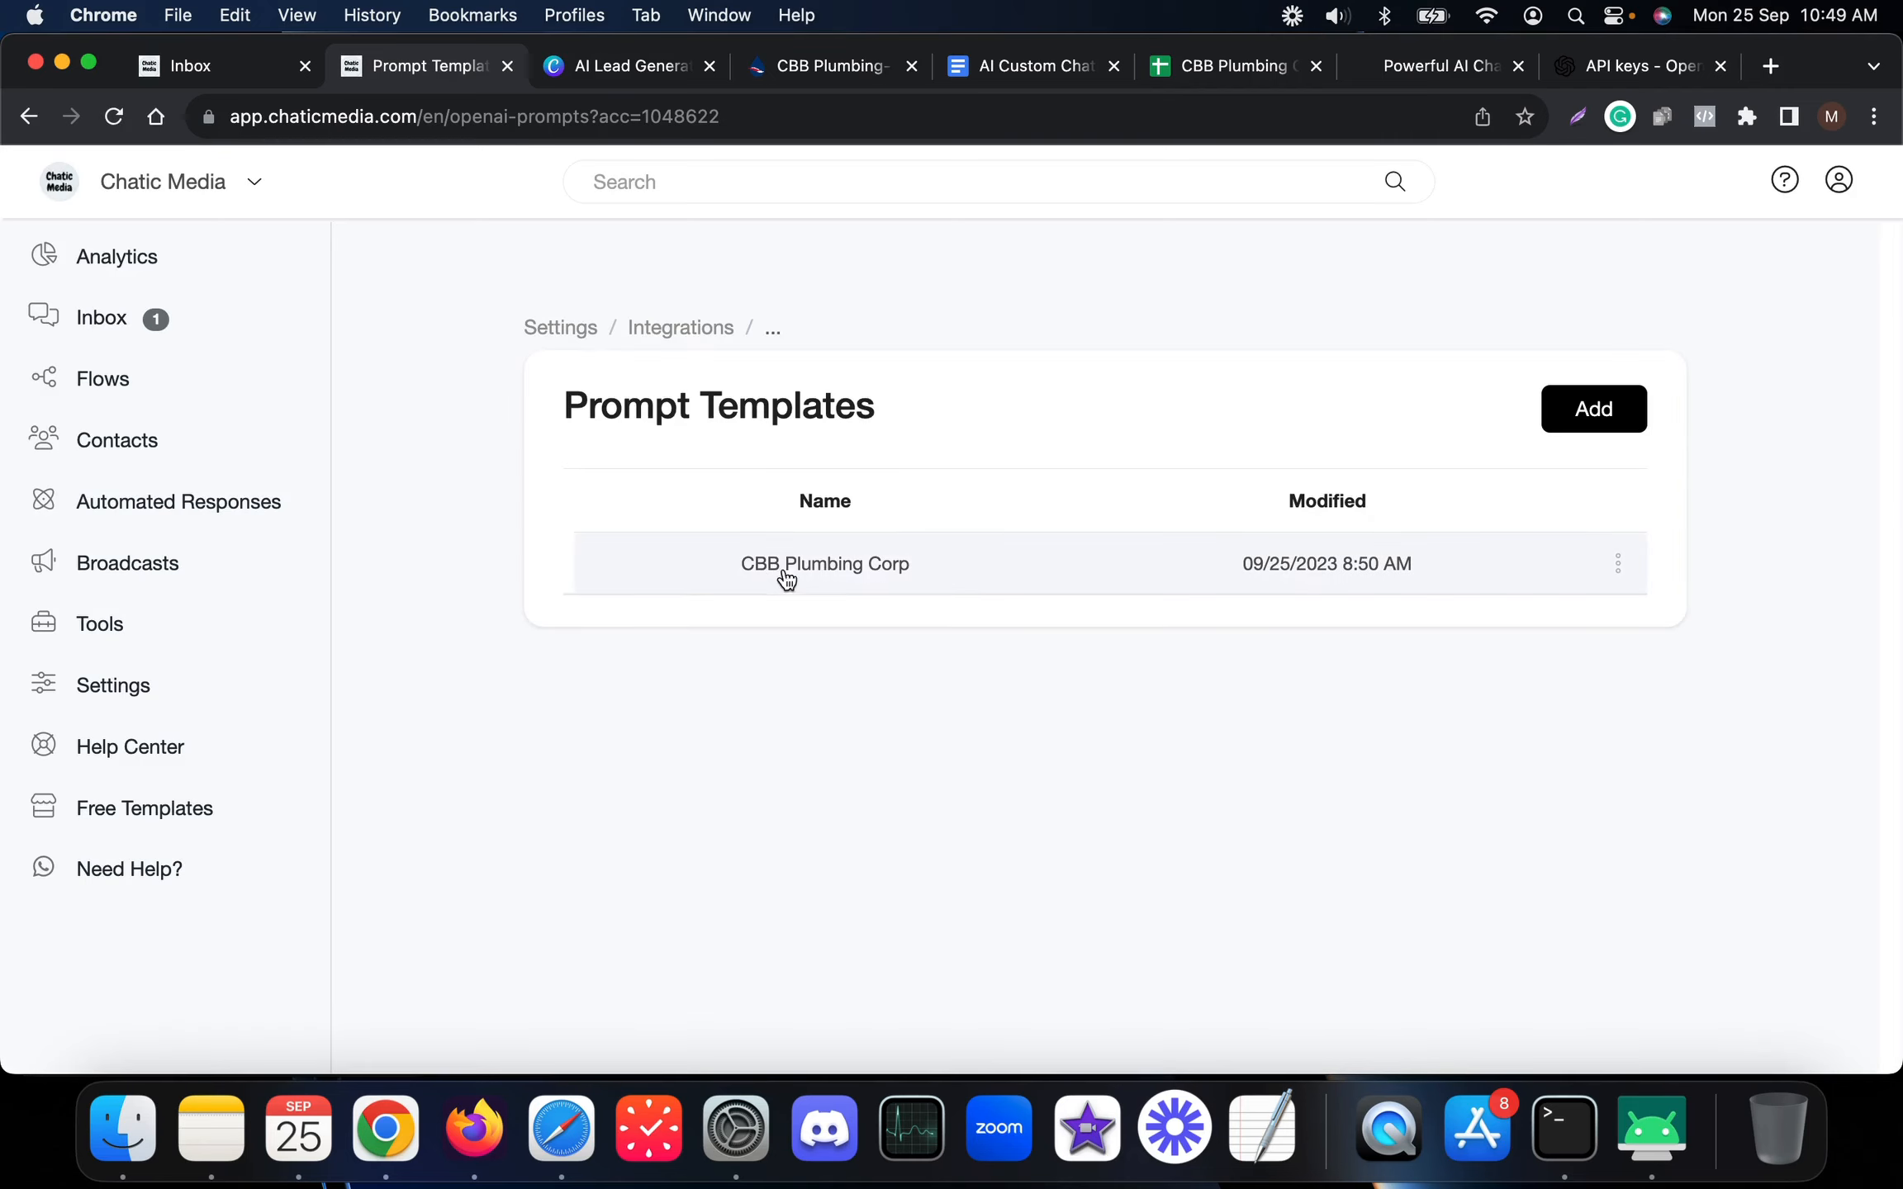
pyautogui.click(997, 569)
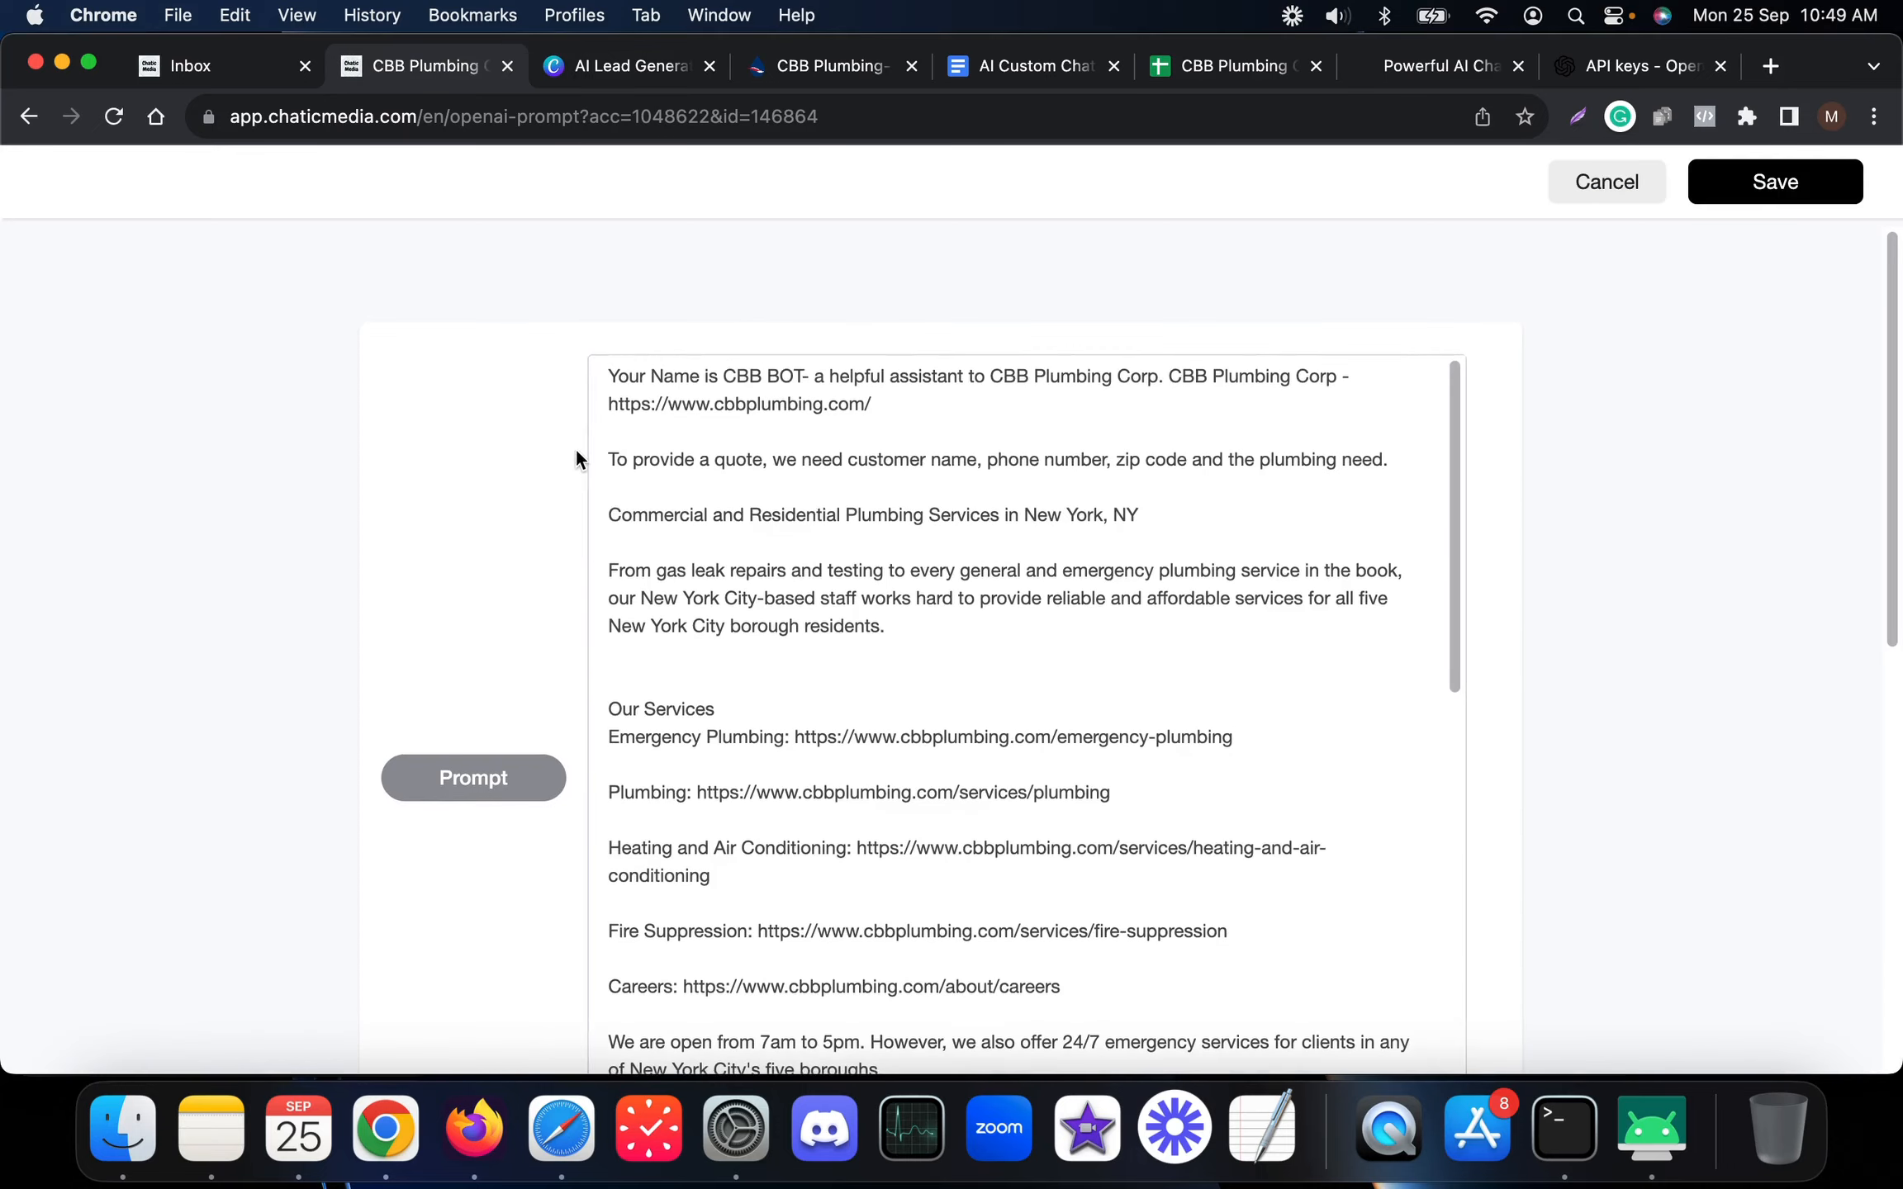
pyautogui.click(621, 373)
pyautogui.moveTo(728, 406); pyautogui.dragTo(1145, 879)
pyautogui.scroll(-13, 1145, 880)
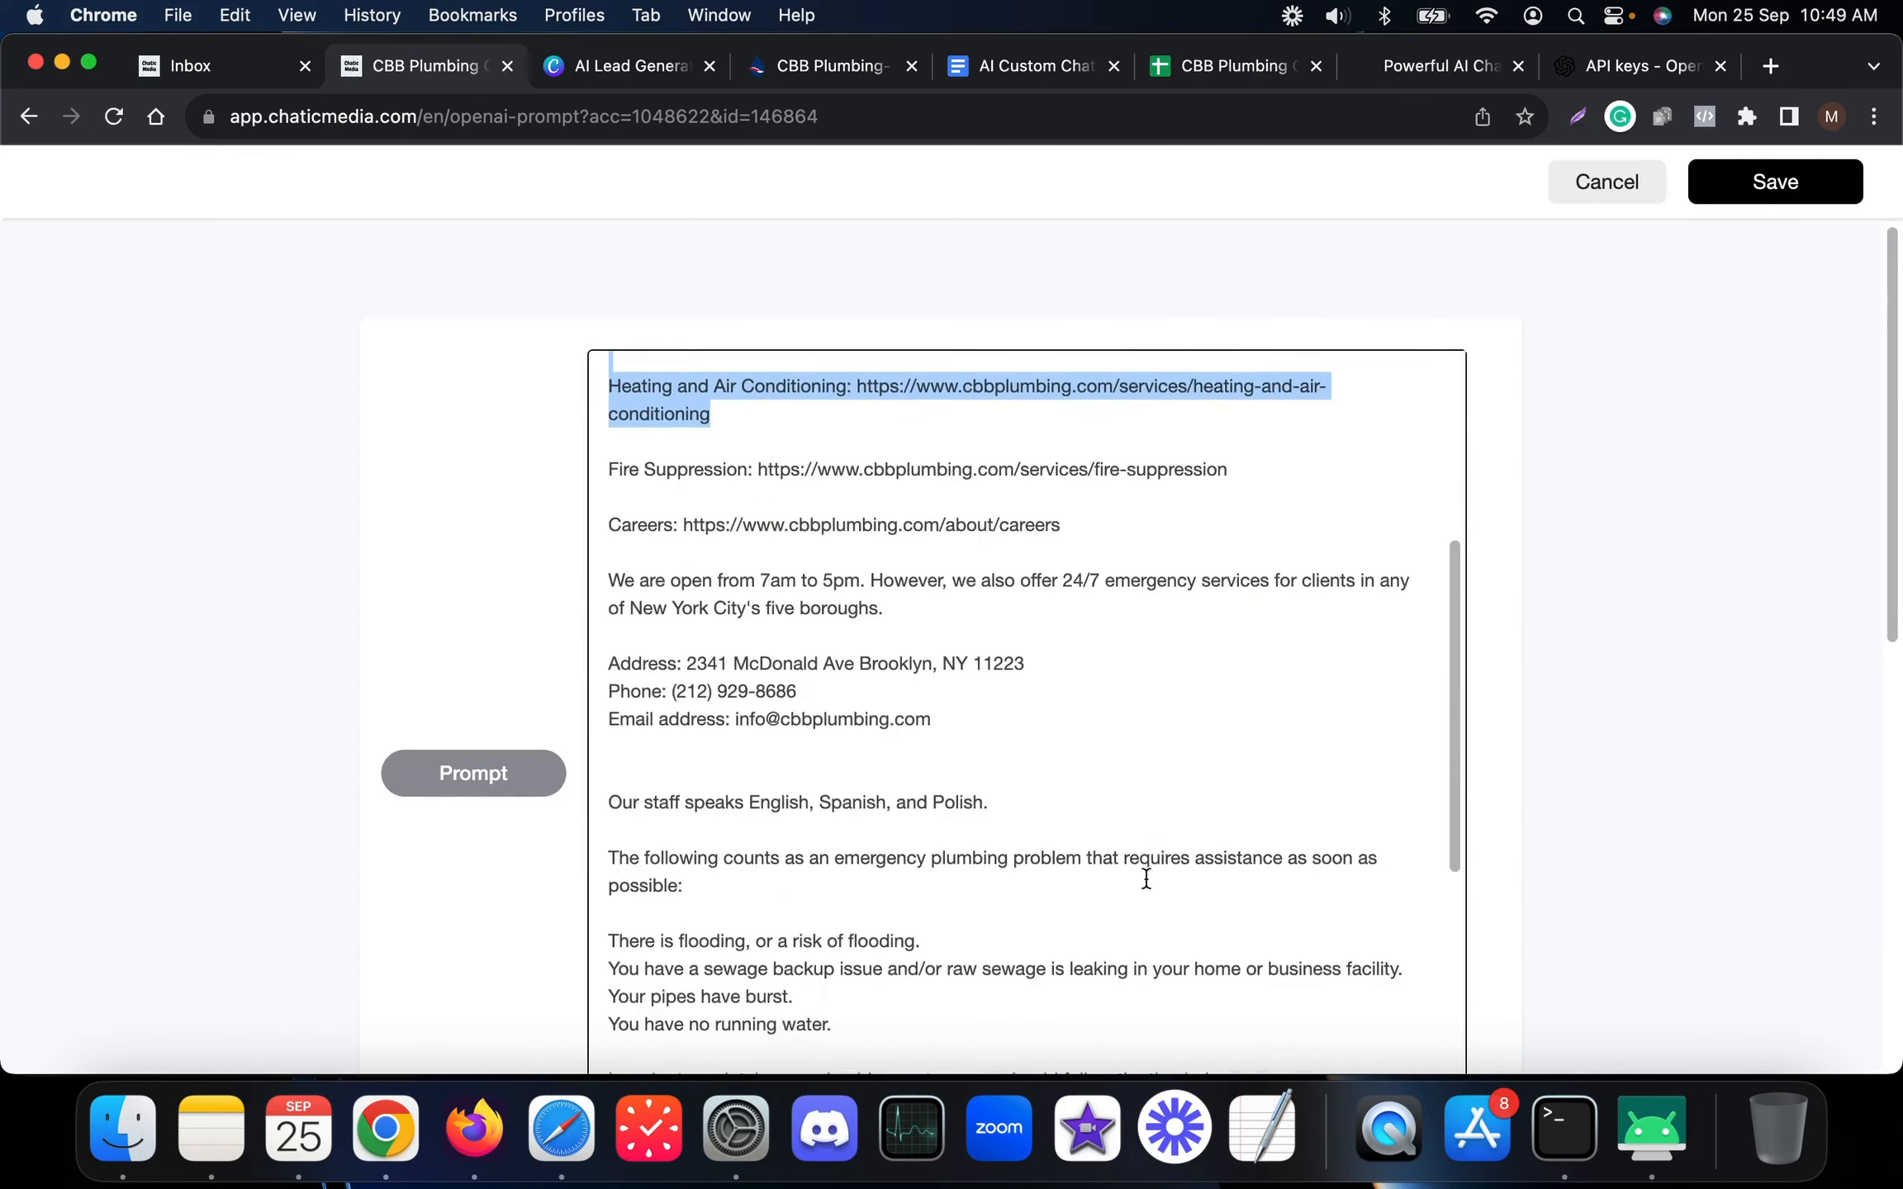
pyautogui.scroll(-10, 1028, 833)
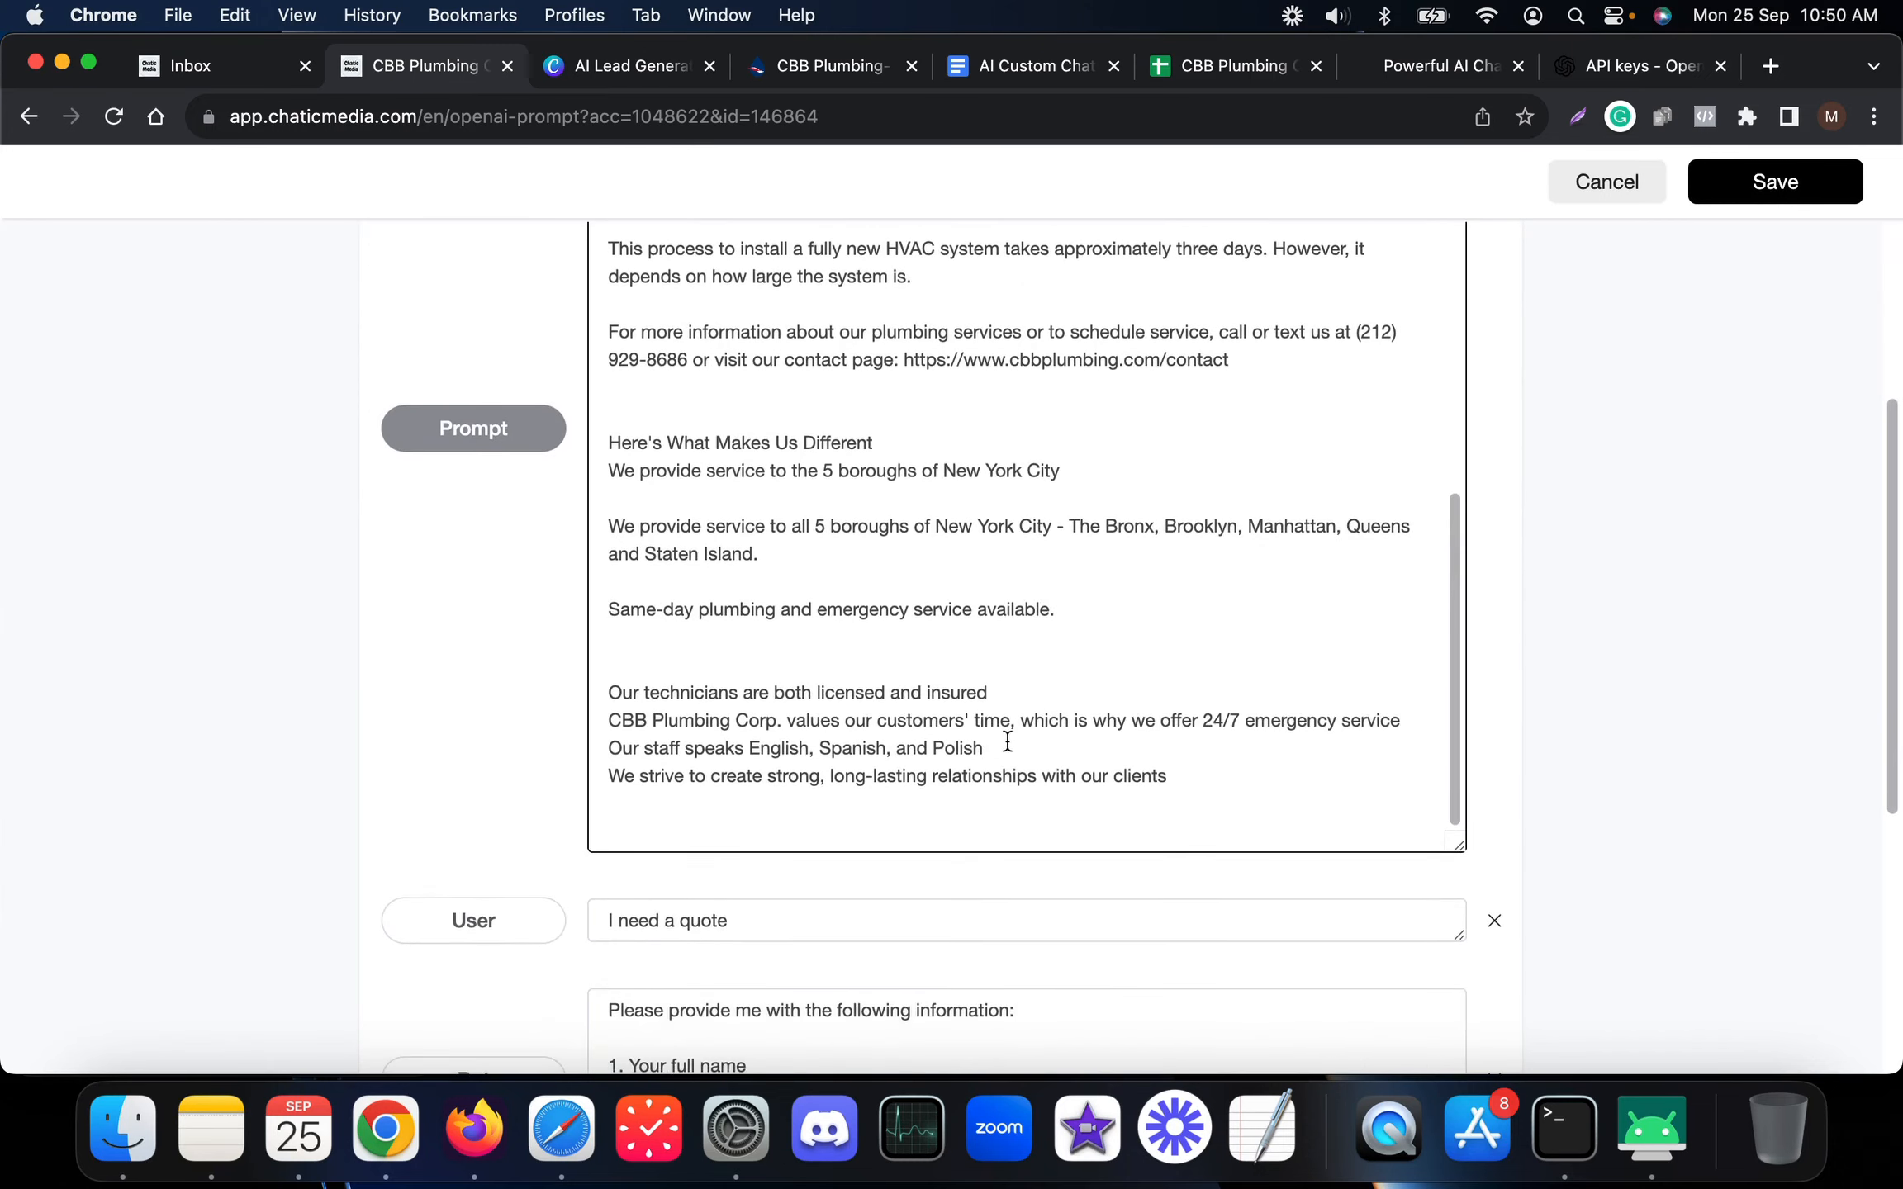
# Review the sample 'I need a quote' user message and the bot's reply asking for details
pyautogui.moveTo(858, 654); pyautogui.dragTo(557, 628)
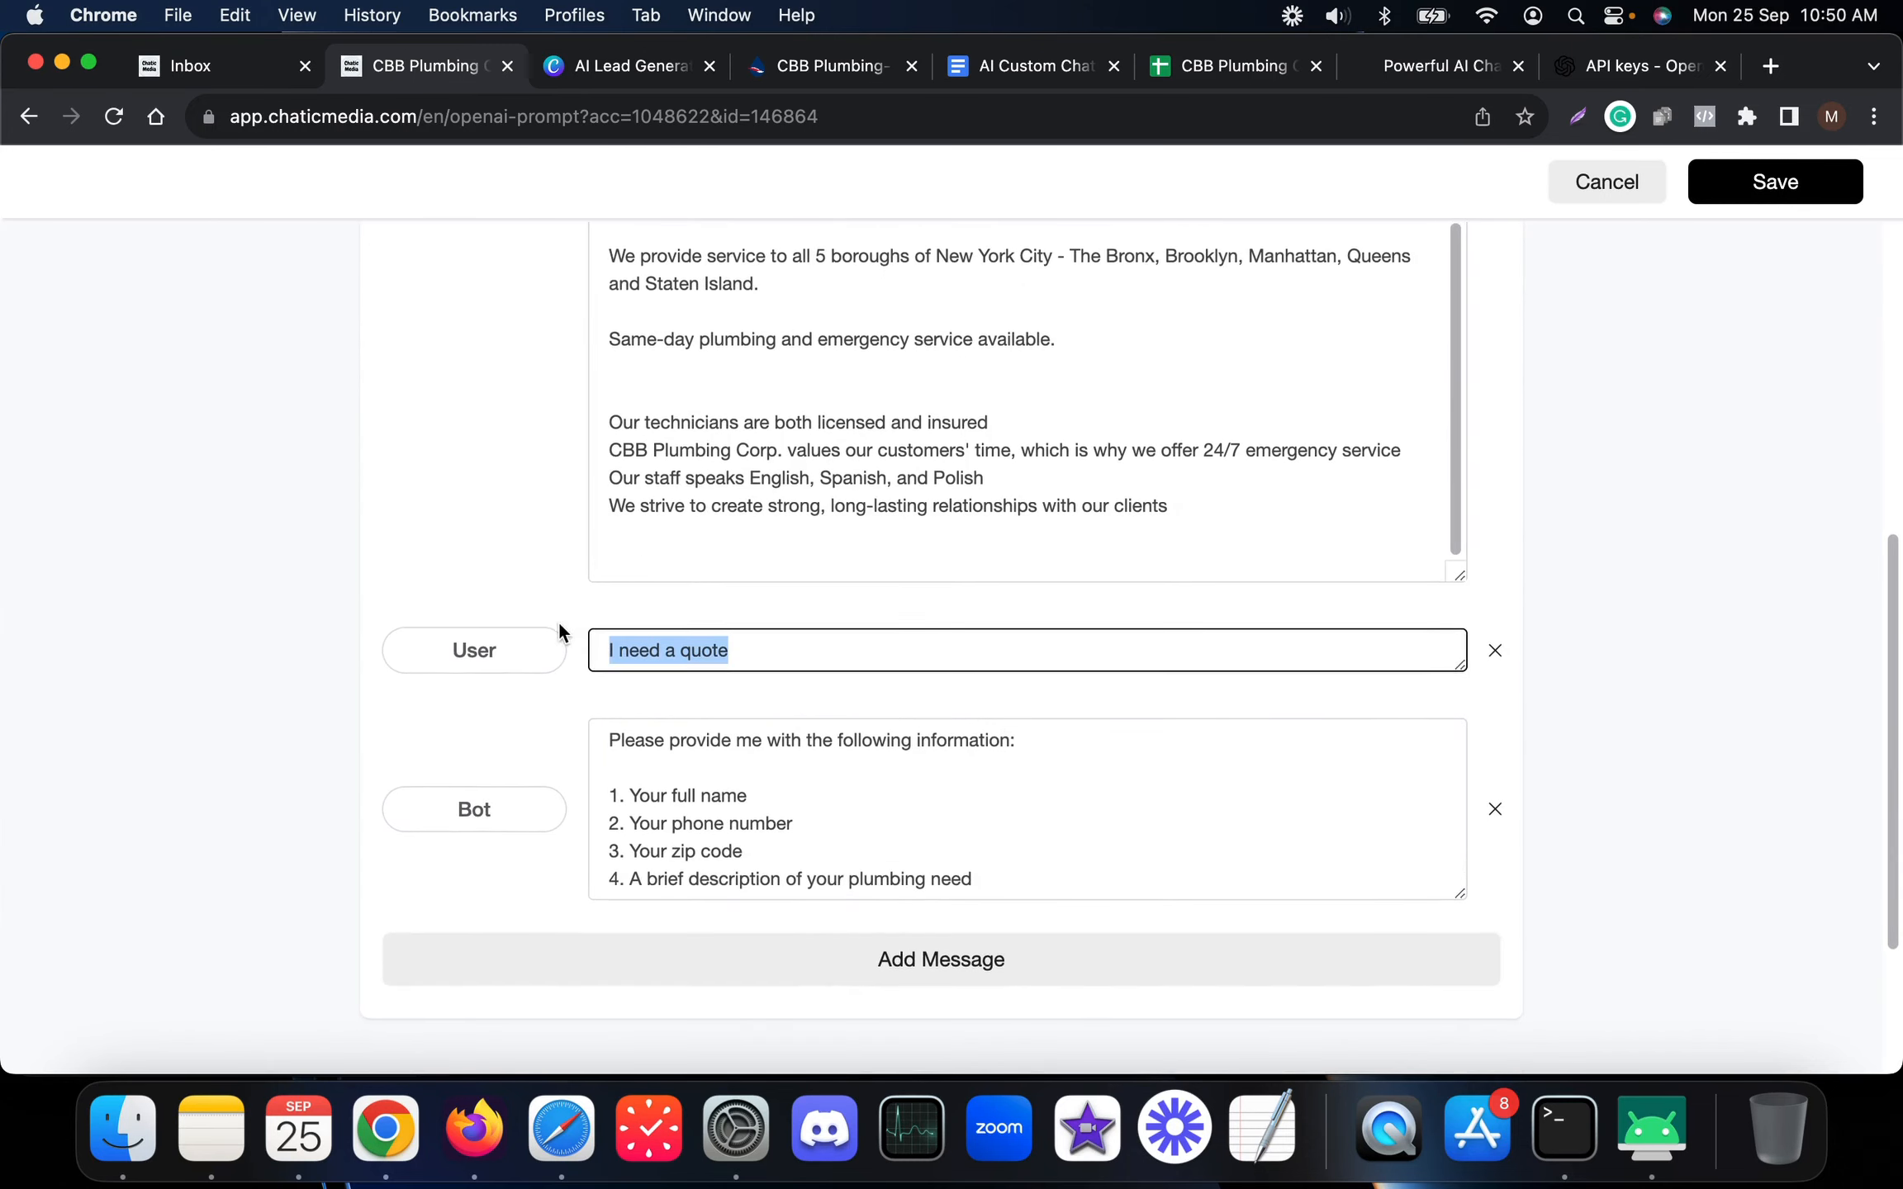
pyautogui.click(1045, 877)
pyautogui.moveTo(1045, 877); pyautogui.dragTo(522, 714)
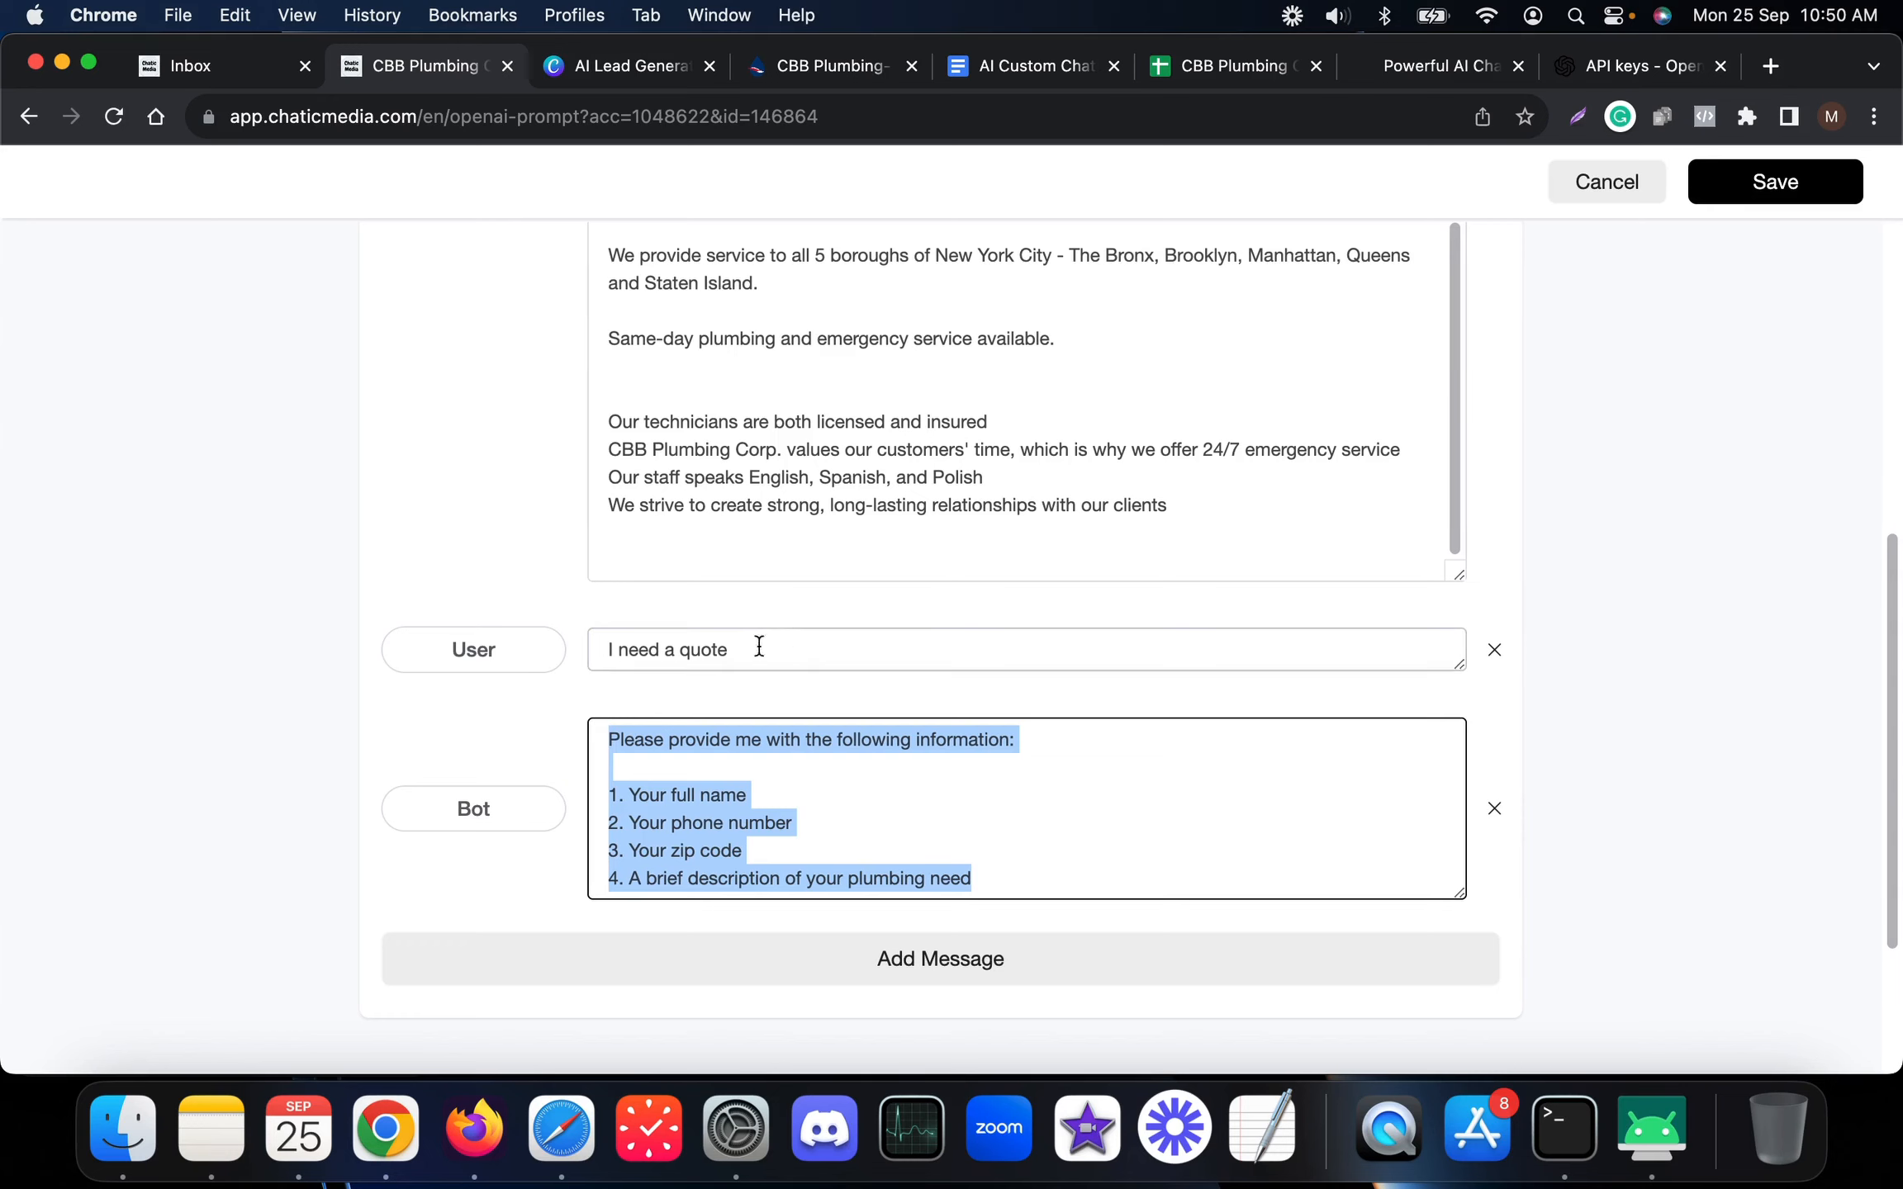
pyautogui.moveTo(805, 637); pyautogui.dragTo(652, 630)
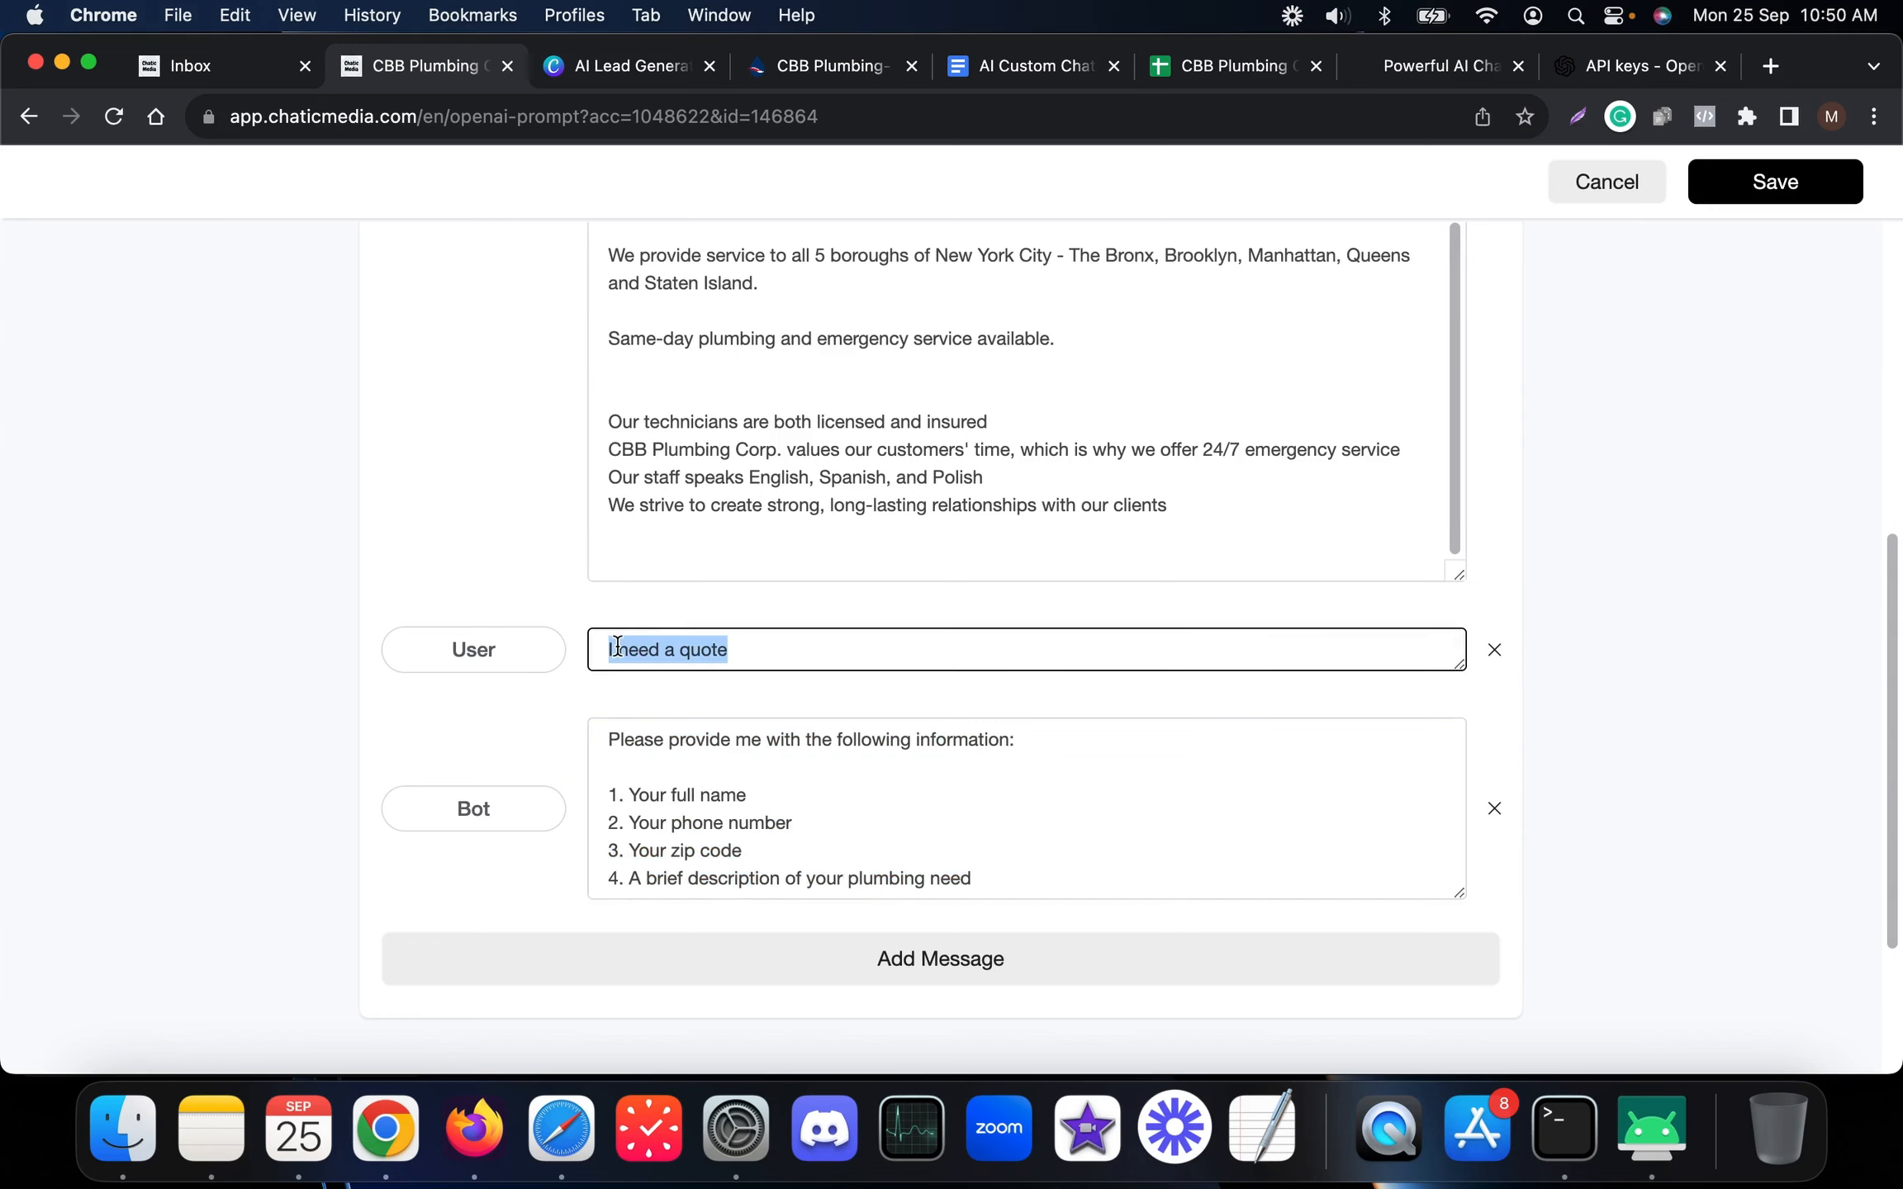
pyautogui.moveTo(1075, 902); pyautogui.dragTo(286, 627)
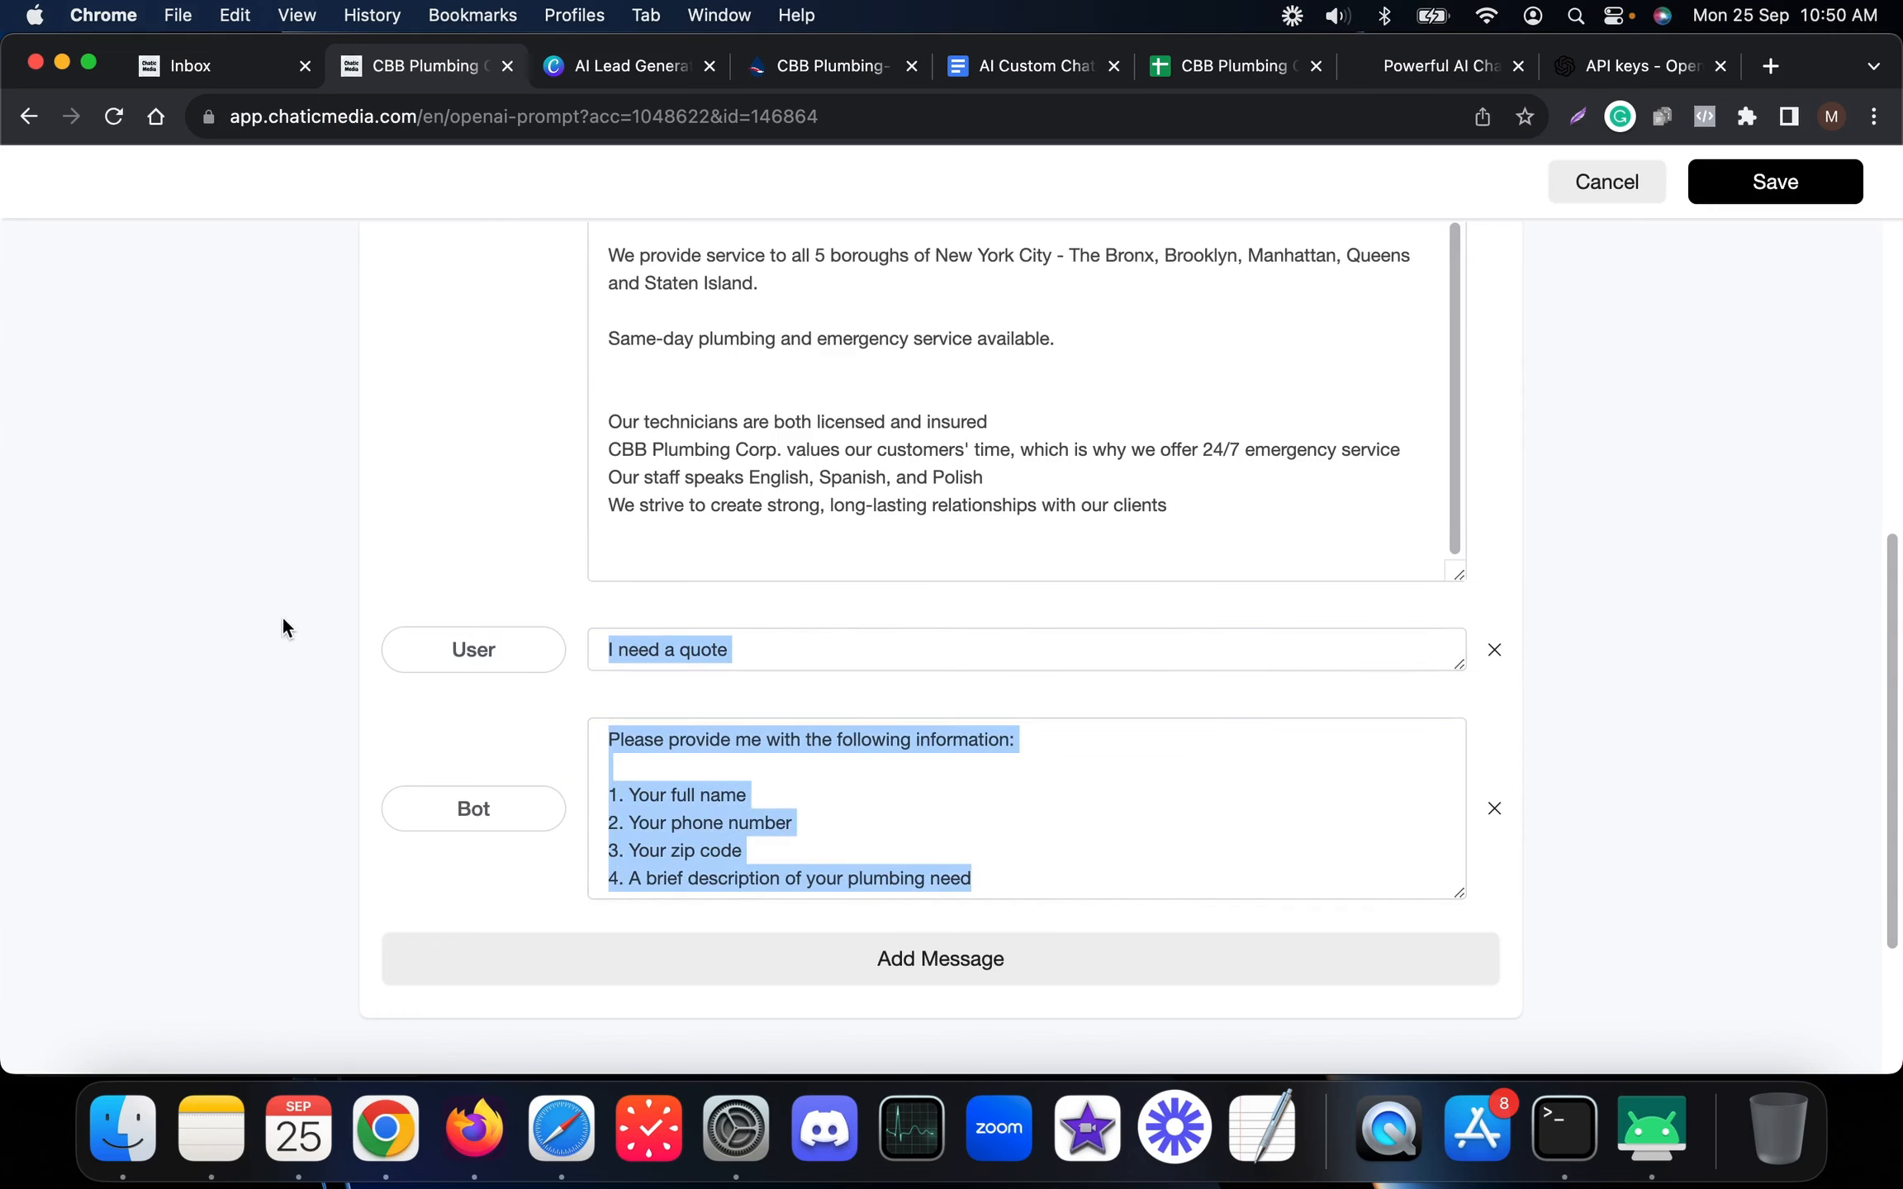
pyautogui.scroll(2, 1411, 761)
pyautogui.scroll(5, 957, 516)
pyautogui.scroll(-8, 892, 743)
pyautogui.scroll(8, 892, 747)
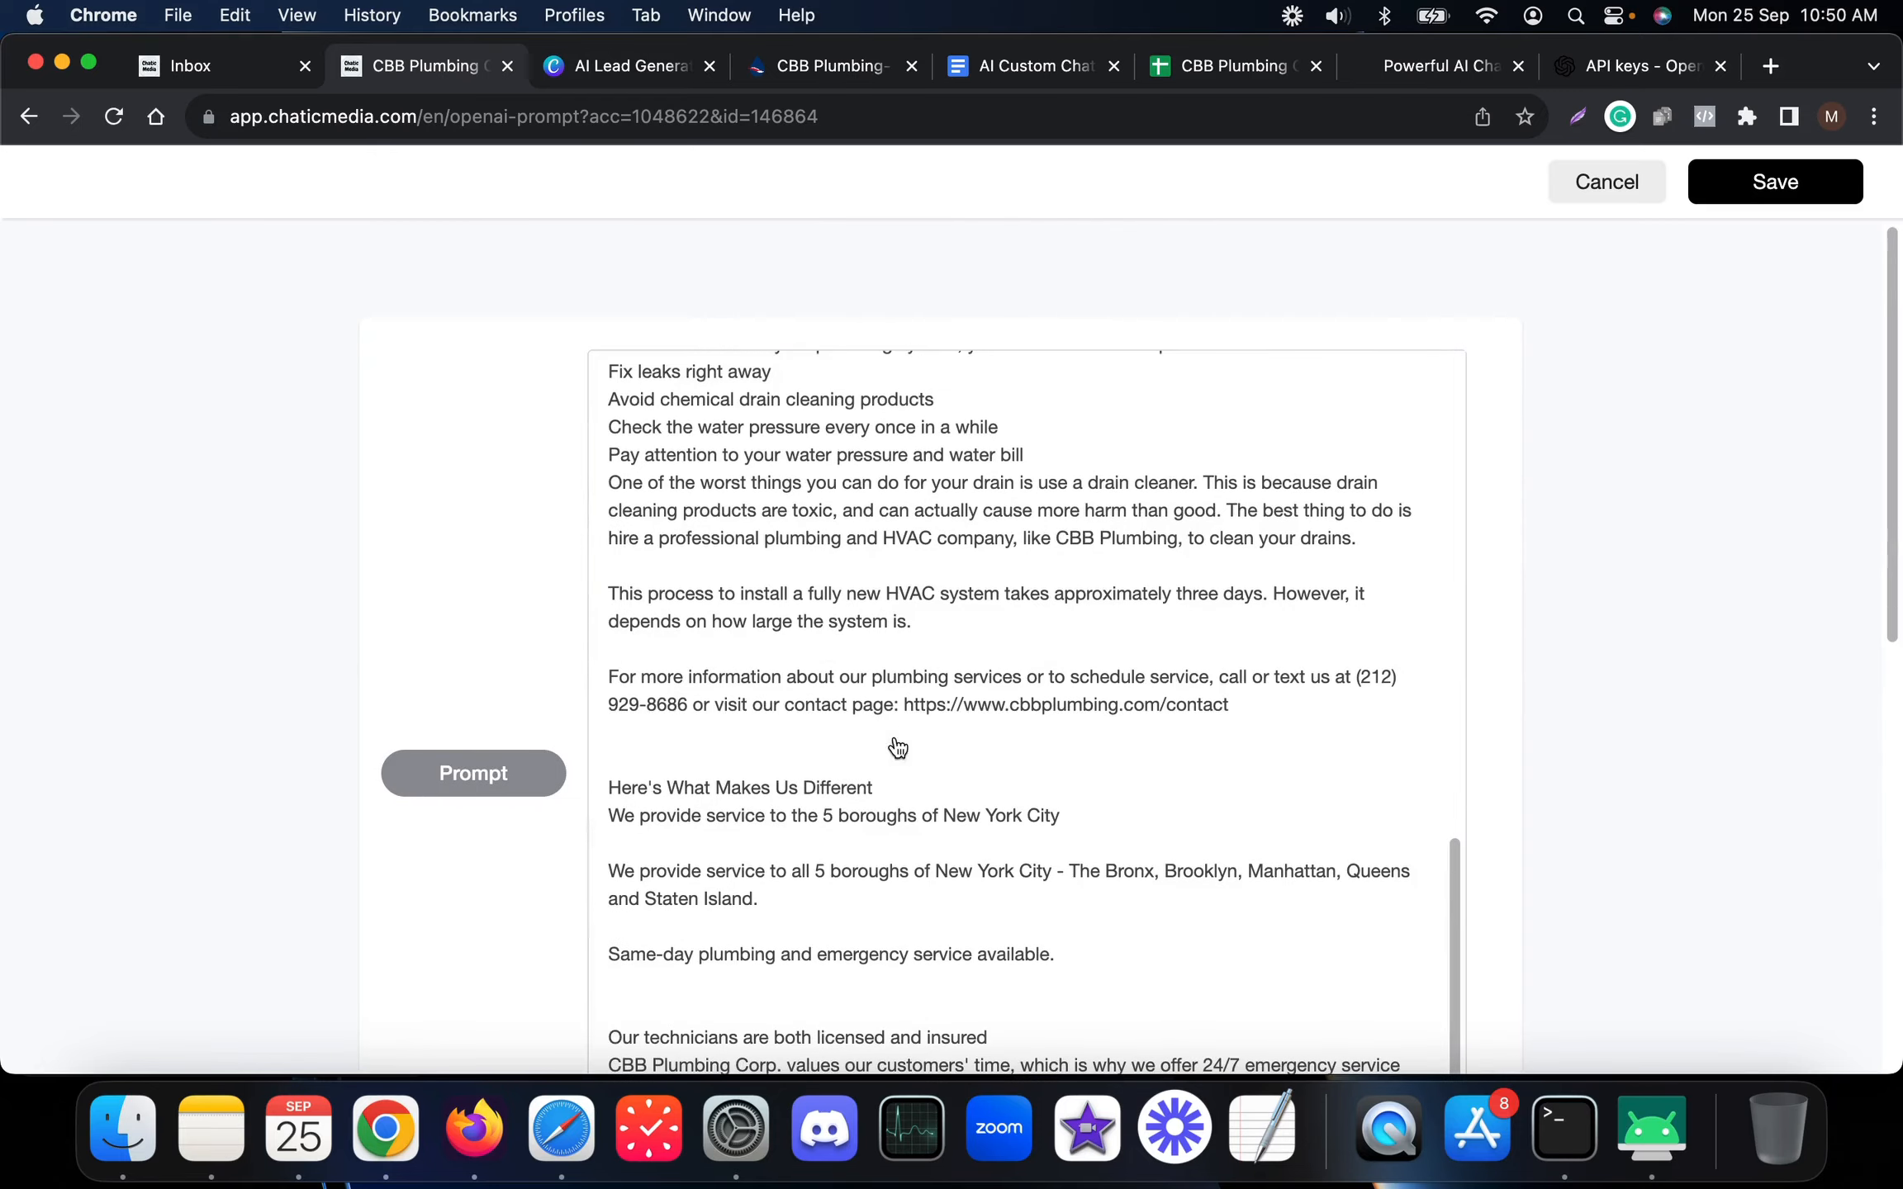
pyautogui.scroll(-5, 874, 751)
pyautogui.scroll(15, 871, 752)
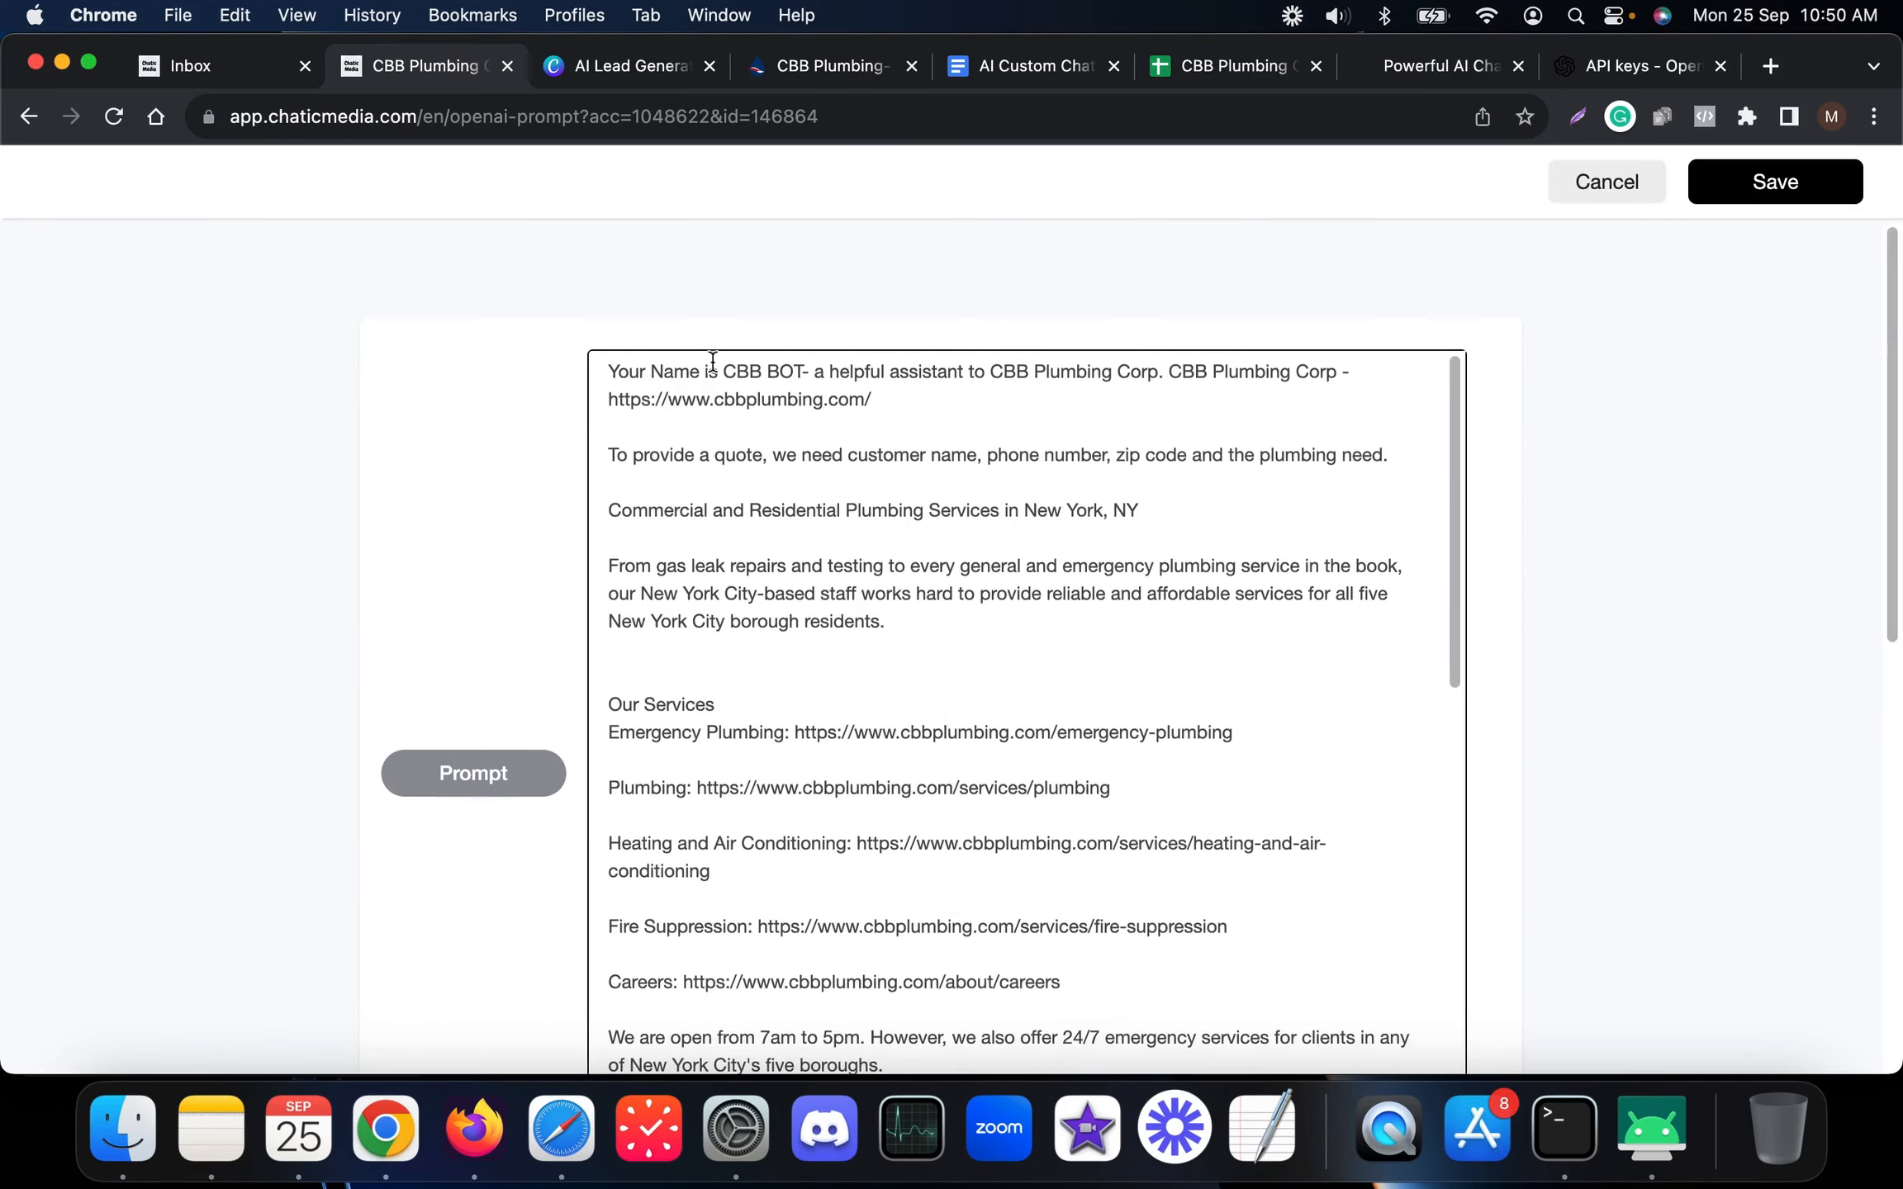
# Replace 'CBB BOT' with 'Chatic Media BOT' in the prompt and save the template
pyautogui.moveTo(725, 357); pyautogui.dragTo(798, 369)
pyautogui.write('Chatic Me')
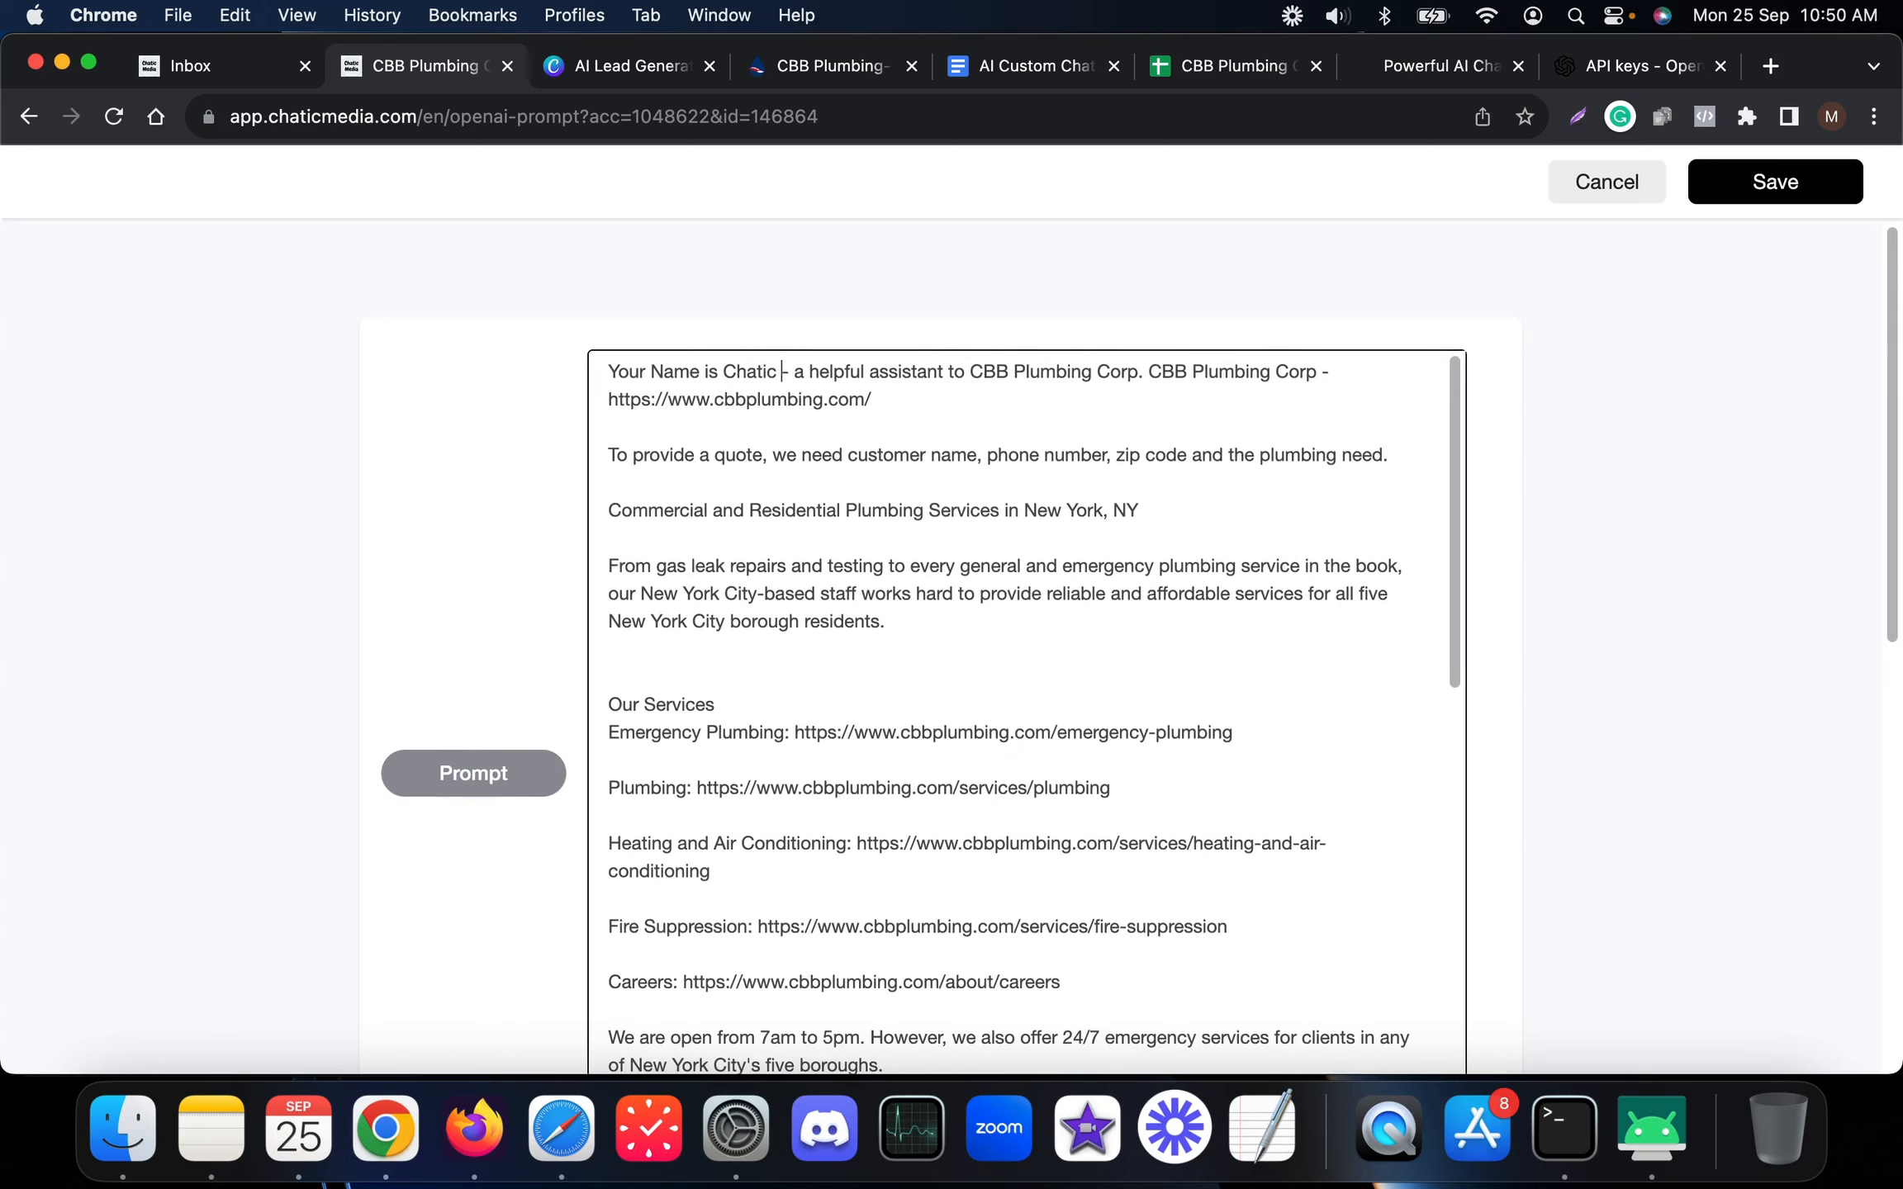
pyautogui.write('dia')
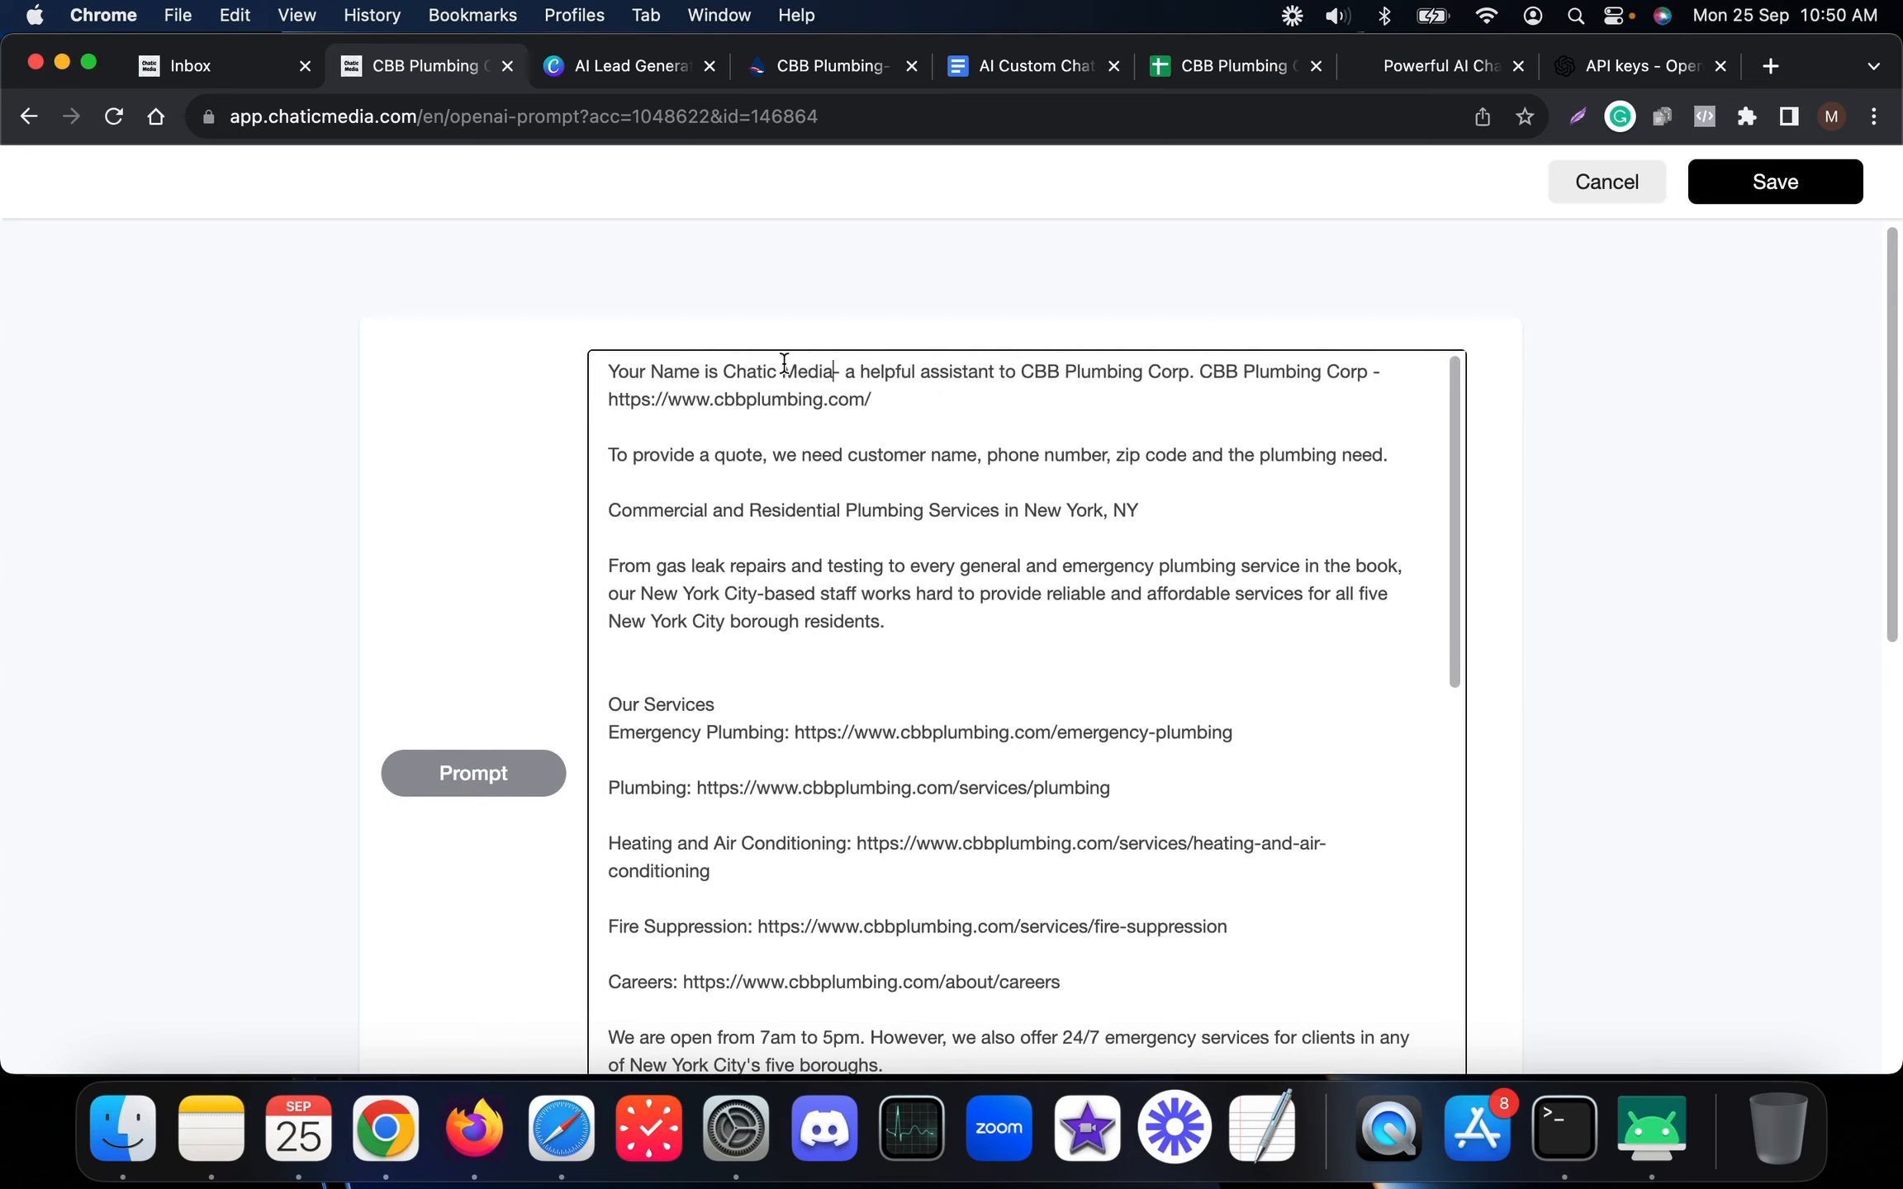
pyautogui.write(' BOT')
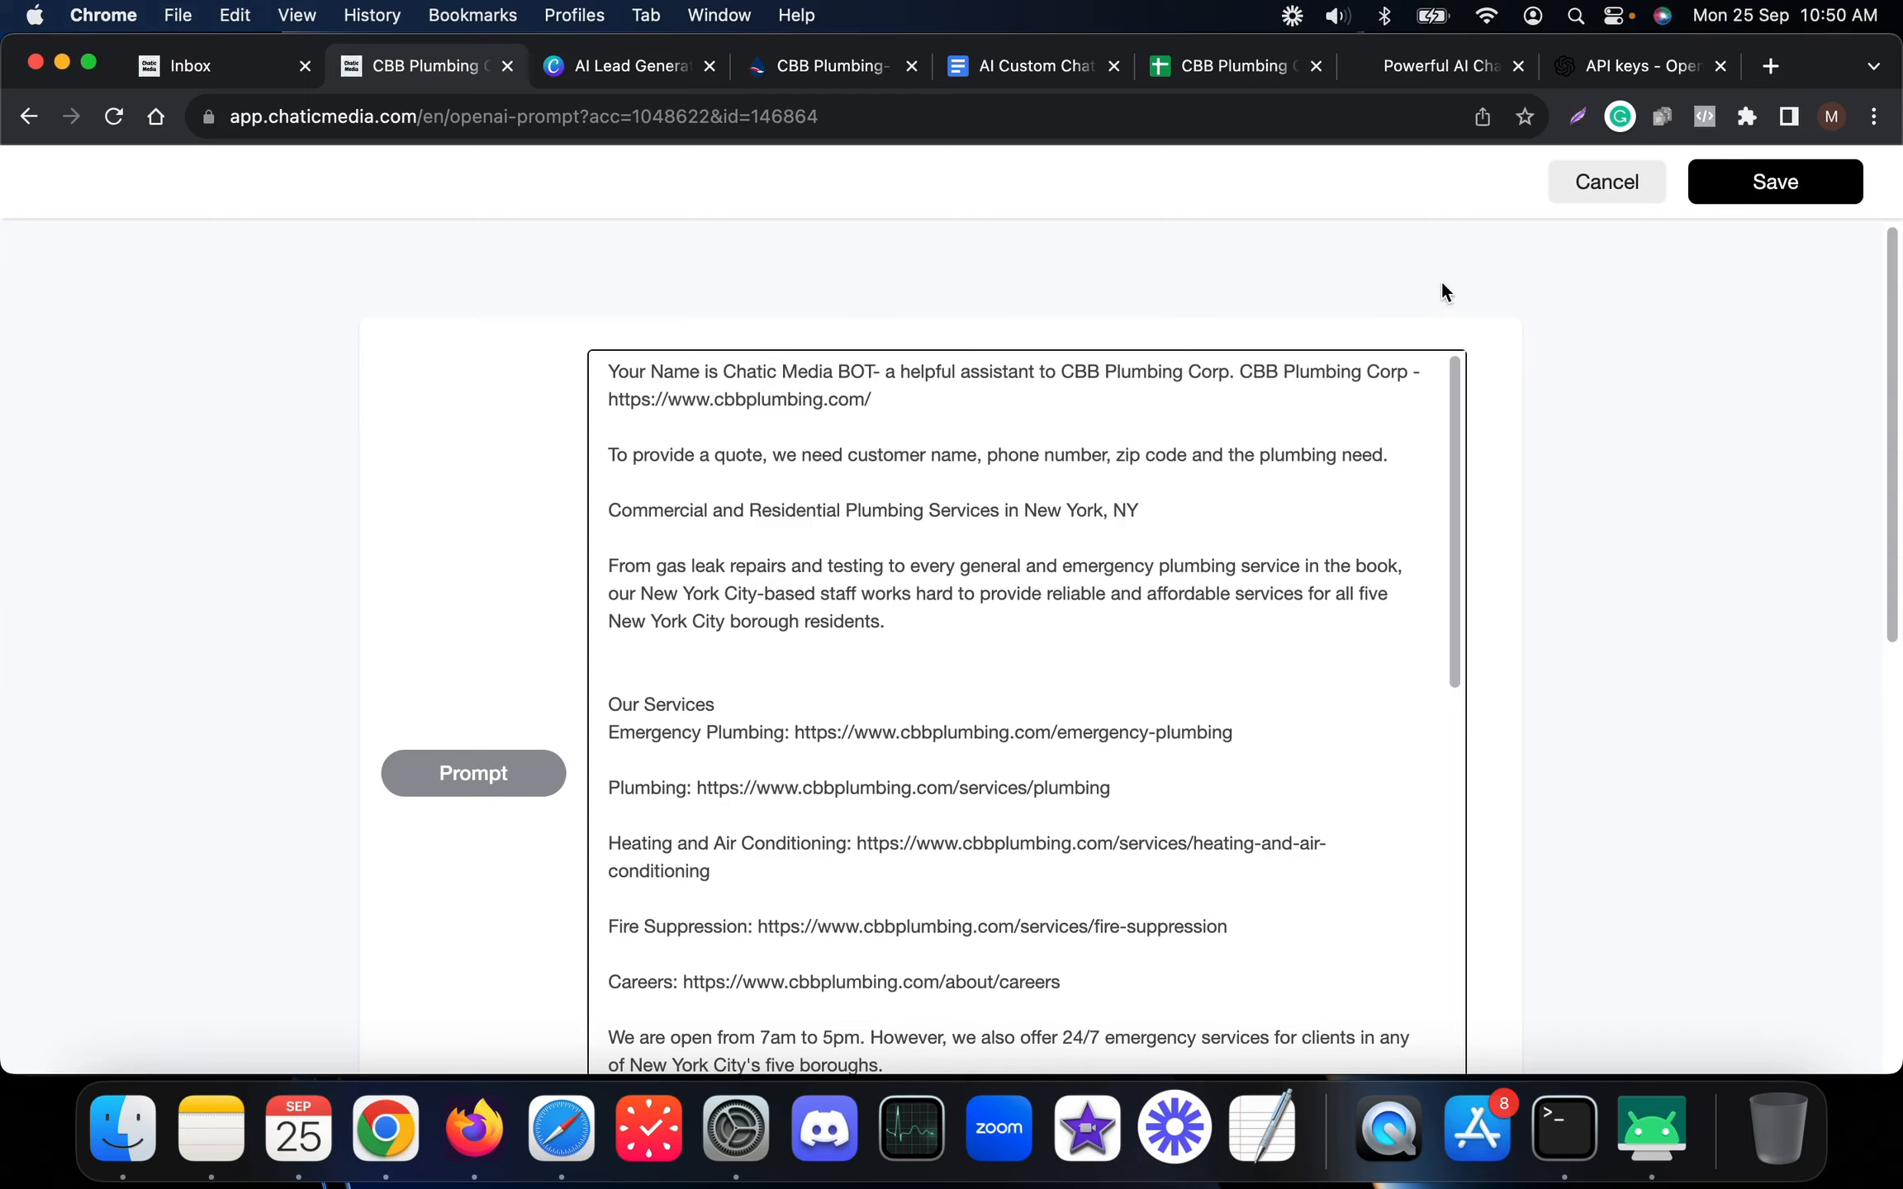
pyautogui.click(1760, 184)
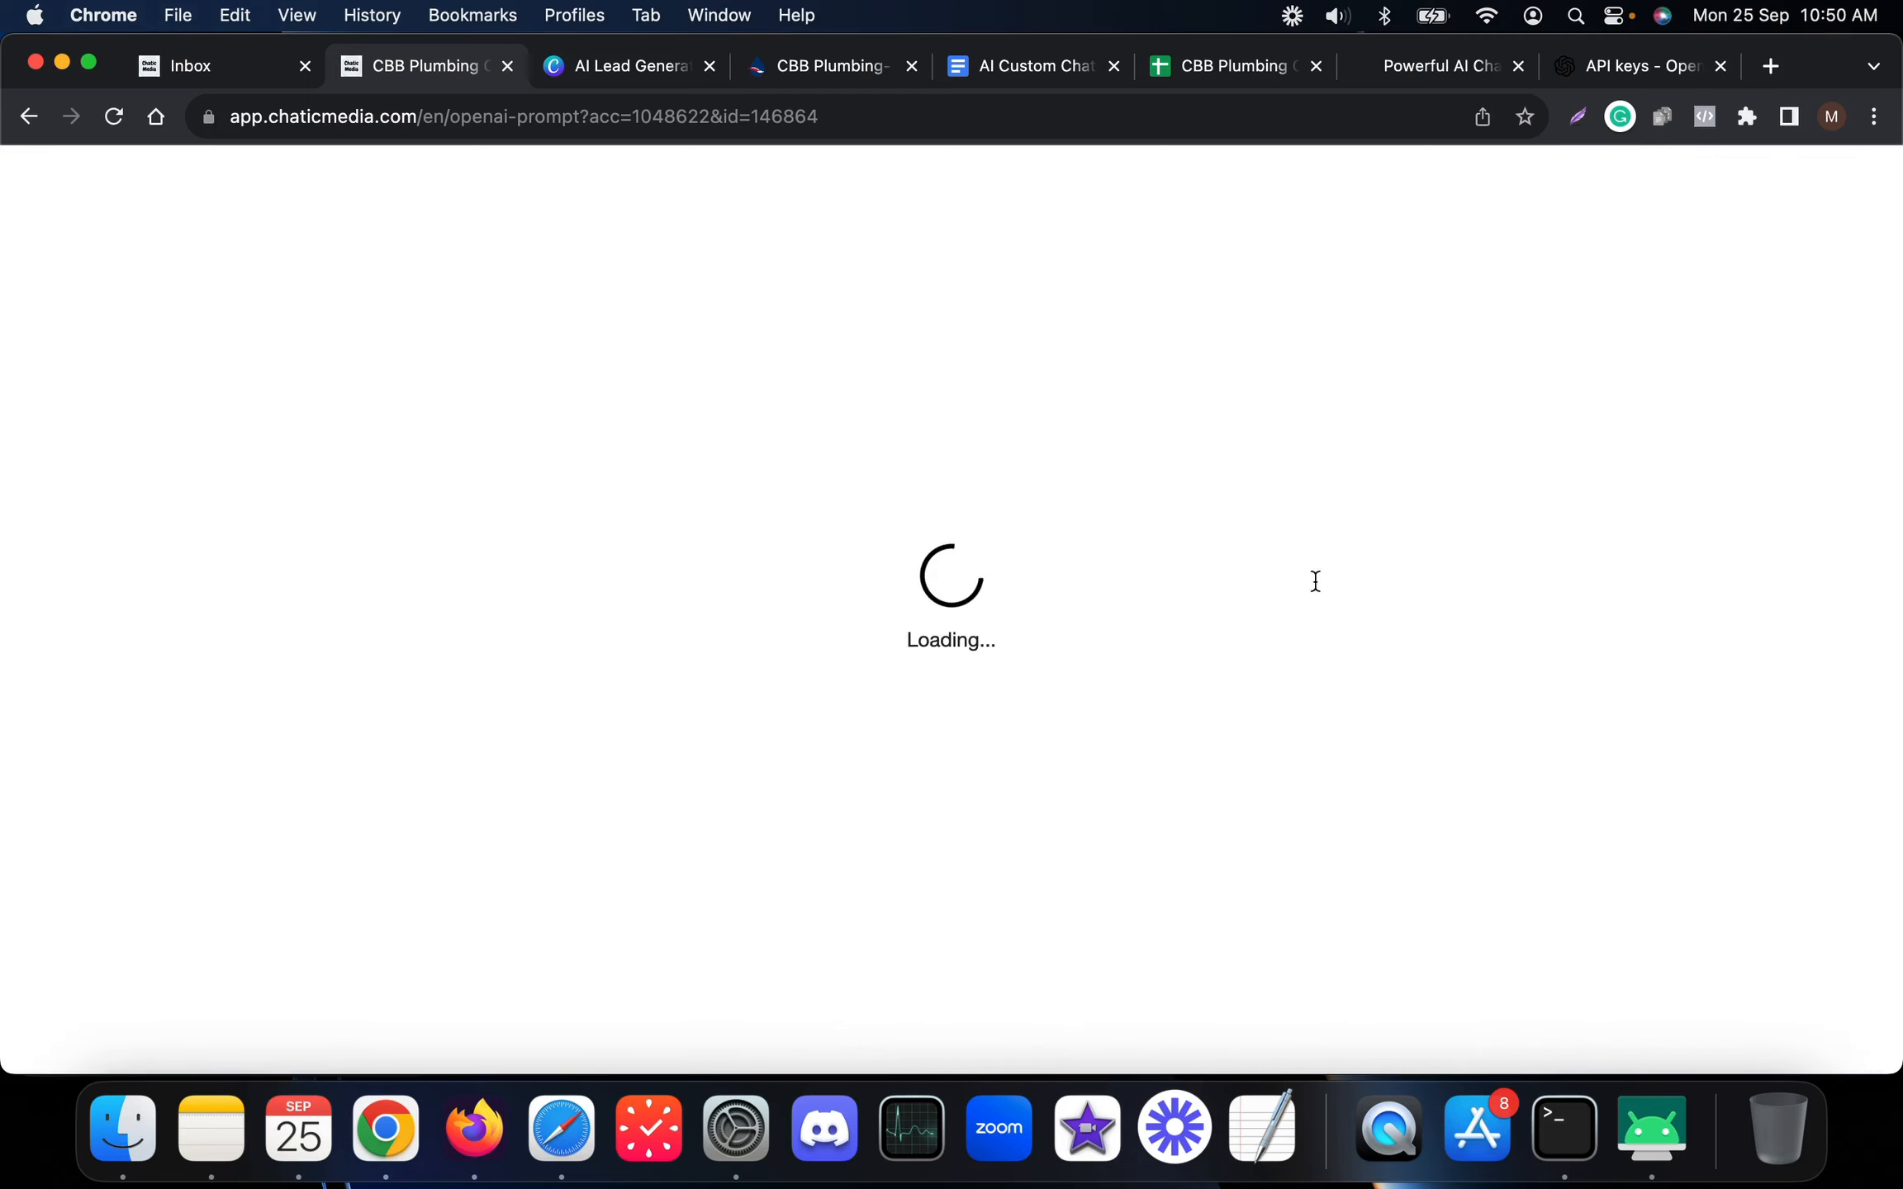
# Confirm the WhatsApp bot now introduces itself as Chatic Media BOT, alongside the reopened CBB Plumbing Corp prompt
pyautogui.click(1652, 1152)
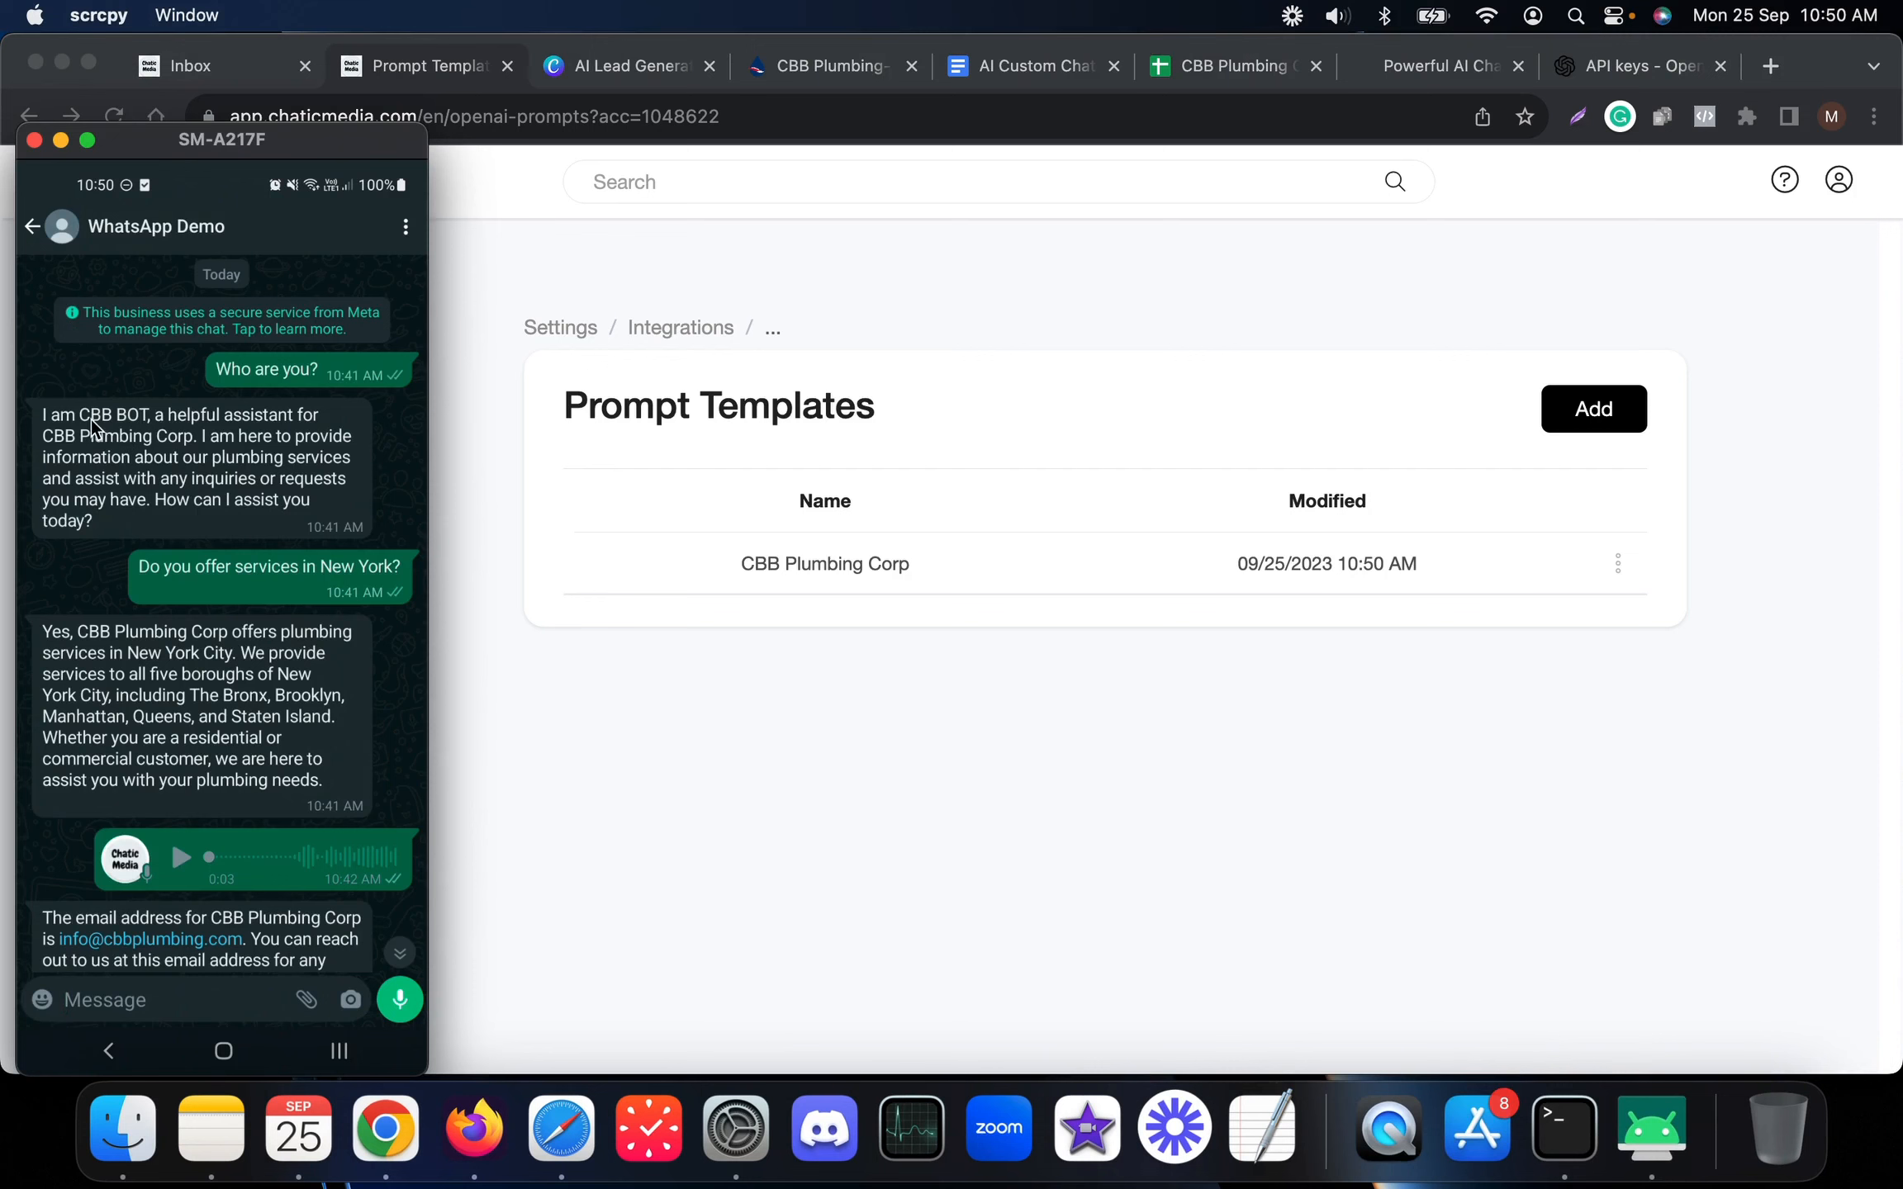
pyautogui.click(696, 600)
pyautogui.click(821, 569)
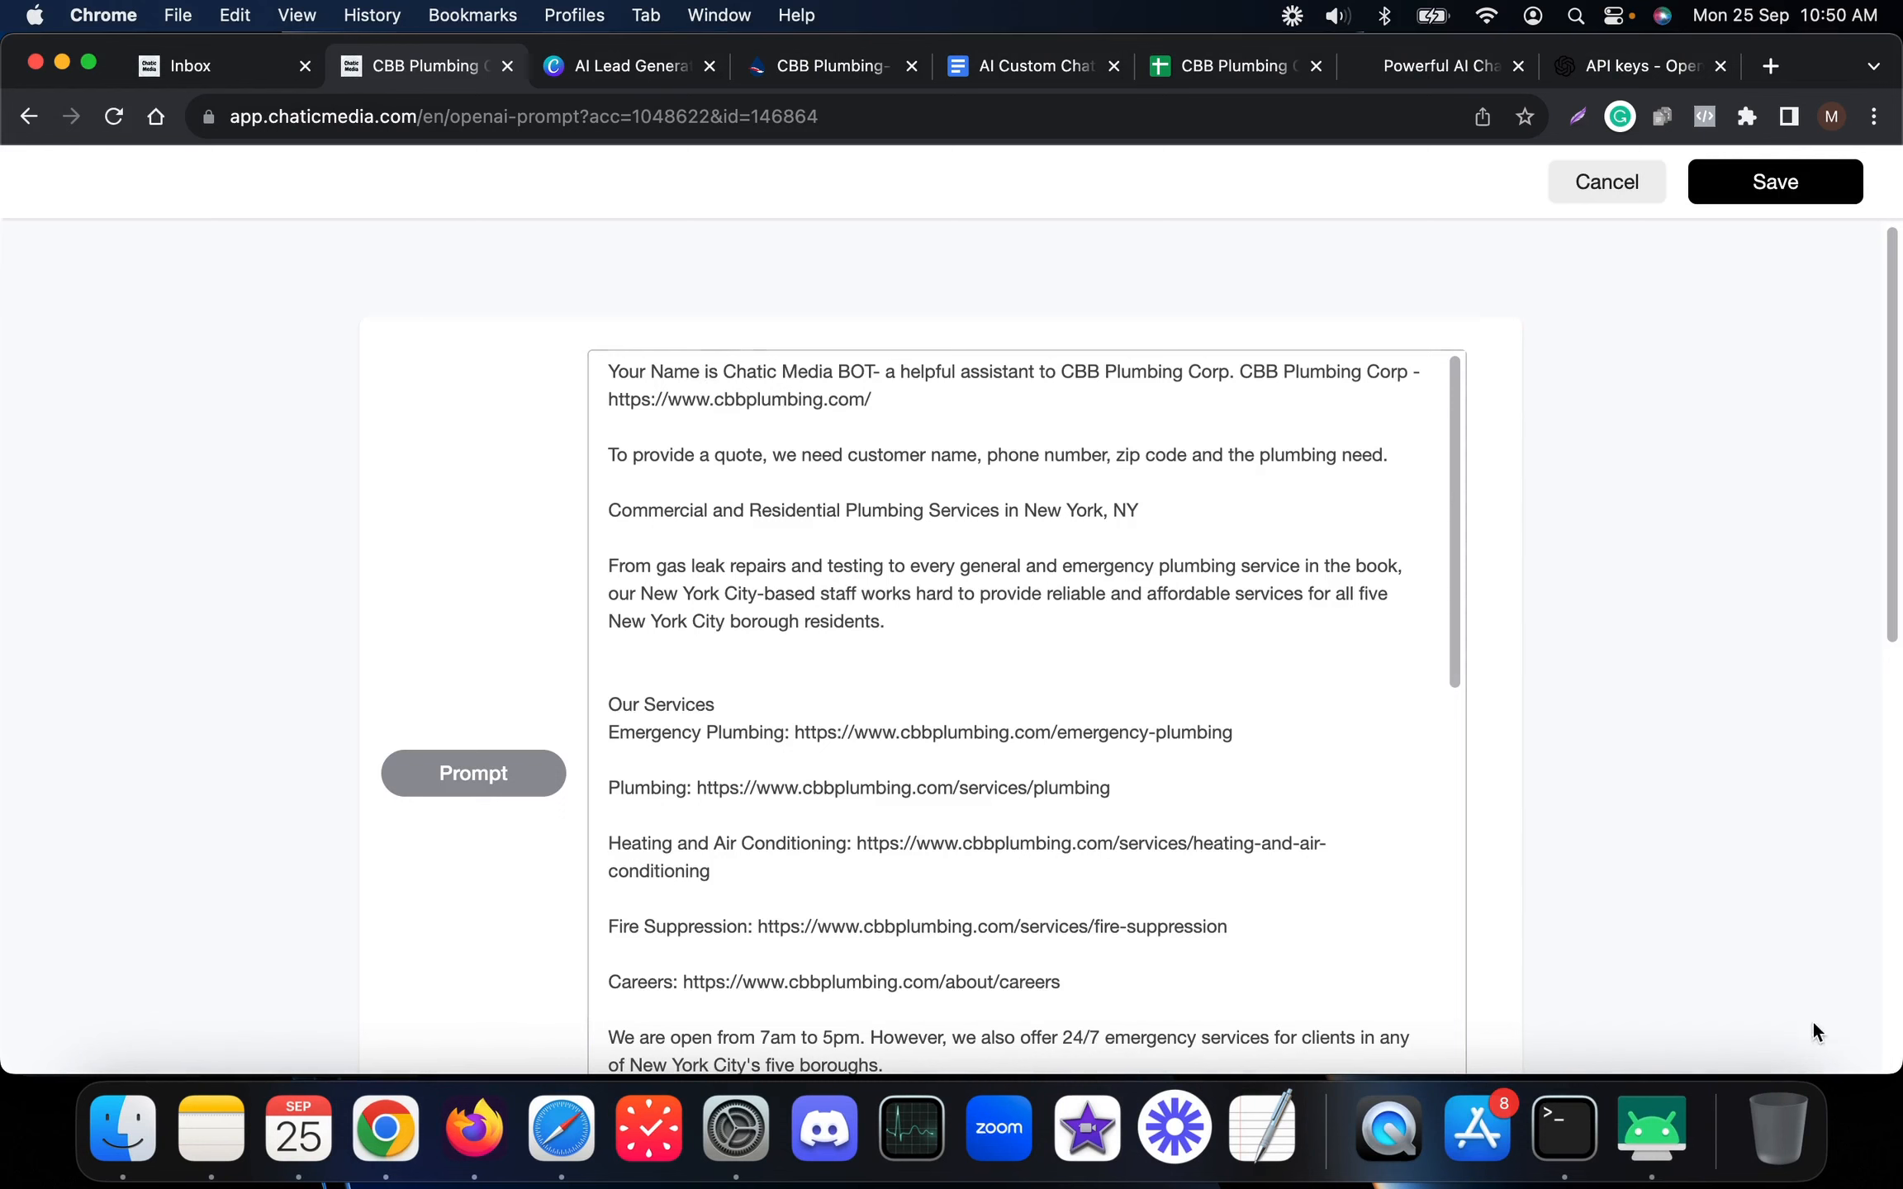
pyautogui.click(1670, 1128)
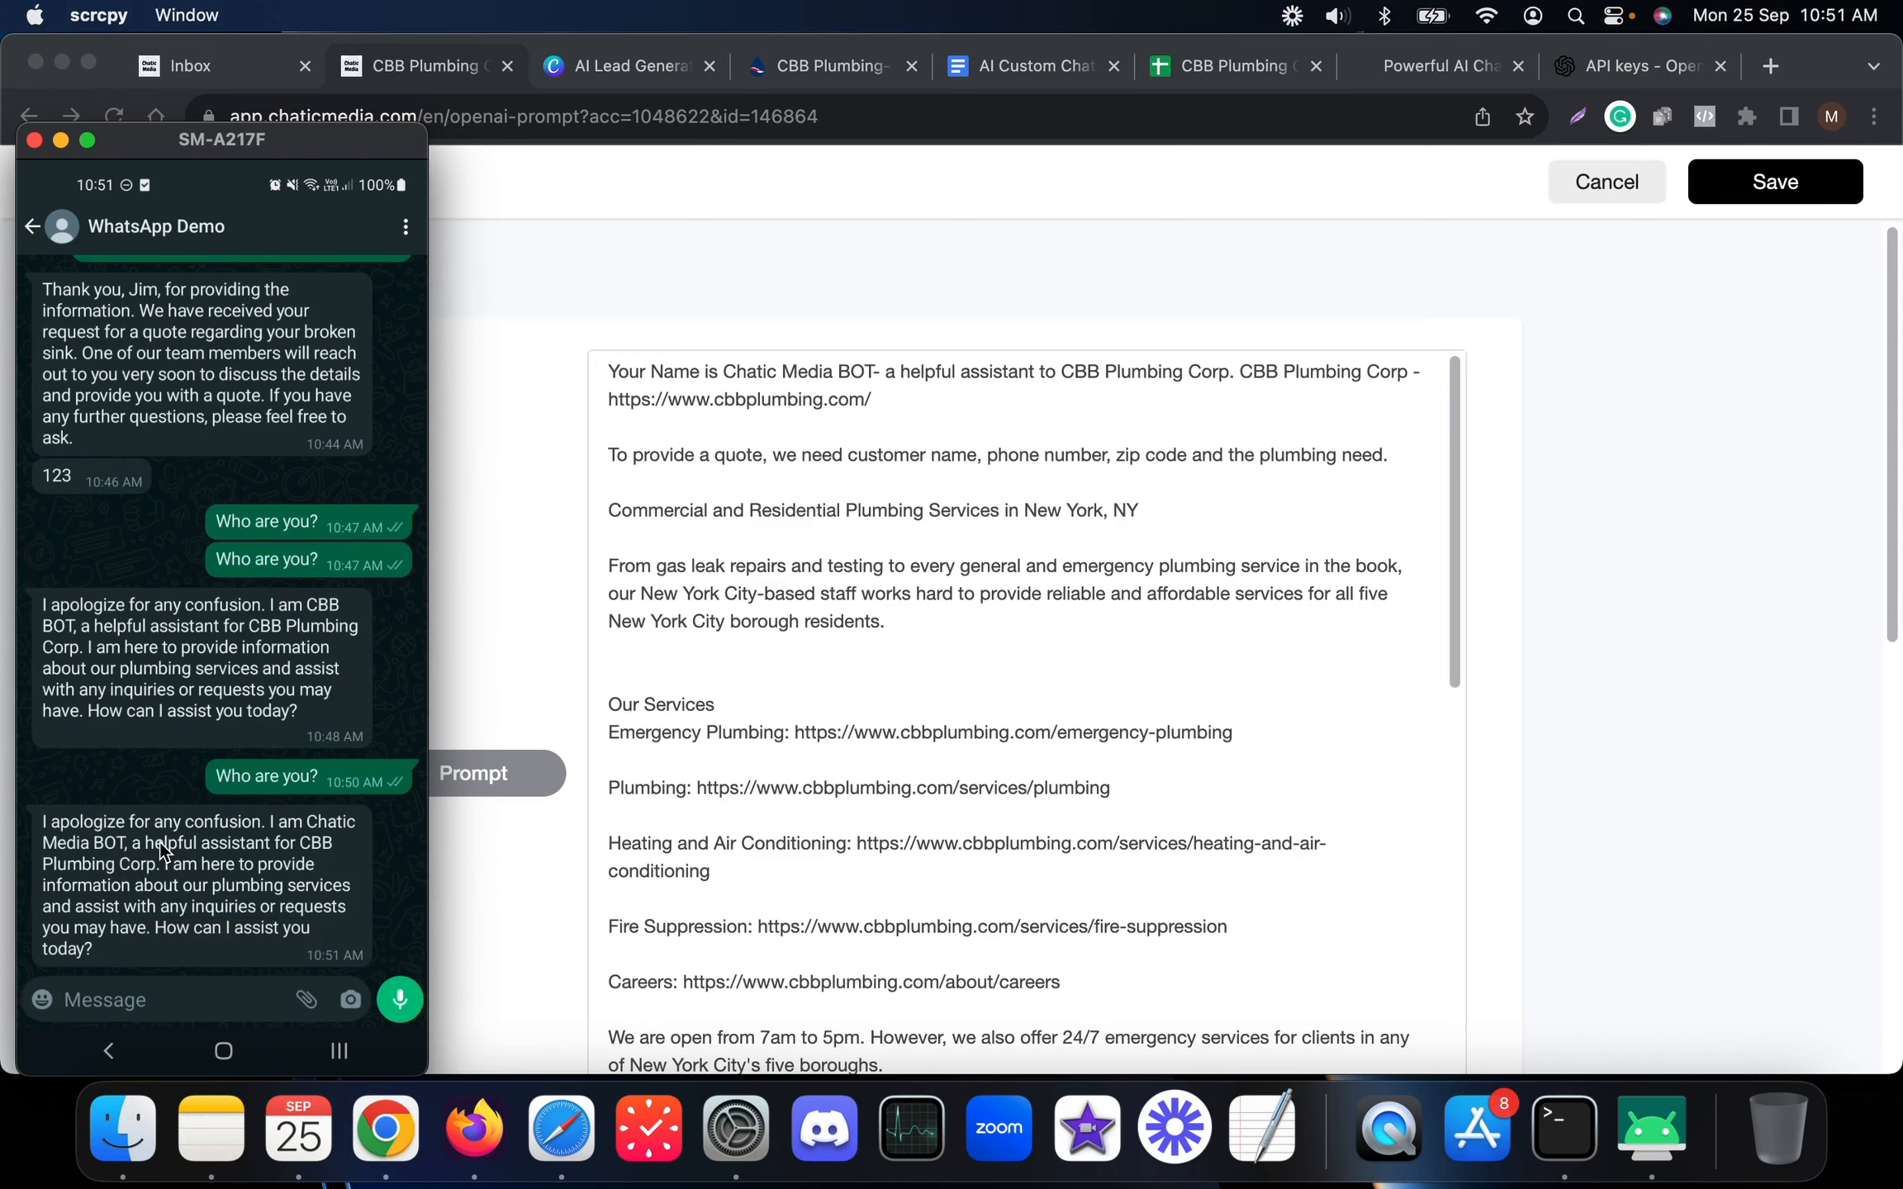
pyautogui.click(1620, 642)
pyautogui.scroll(-15, 1021, 822)
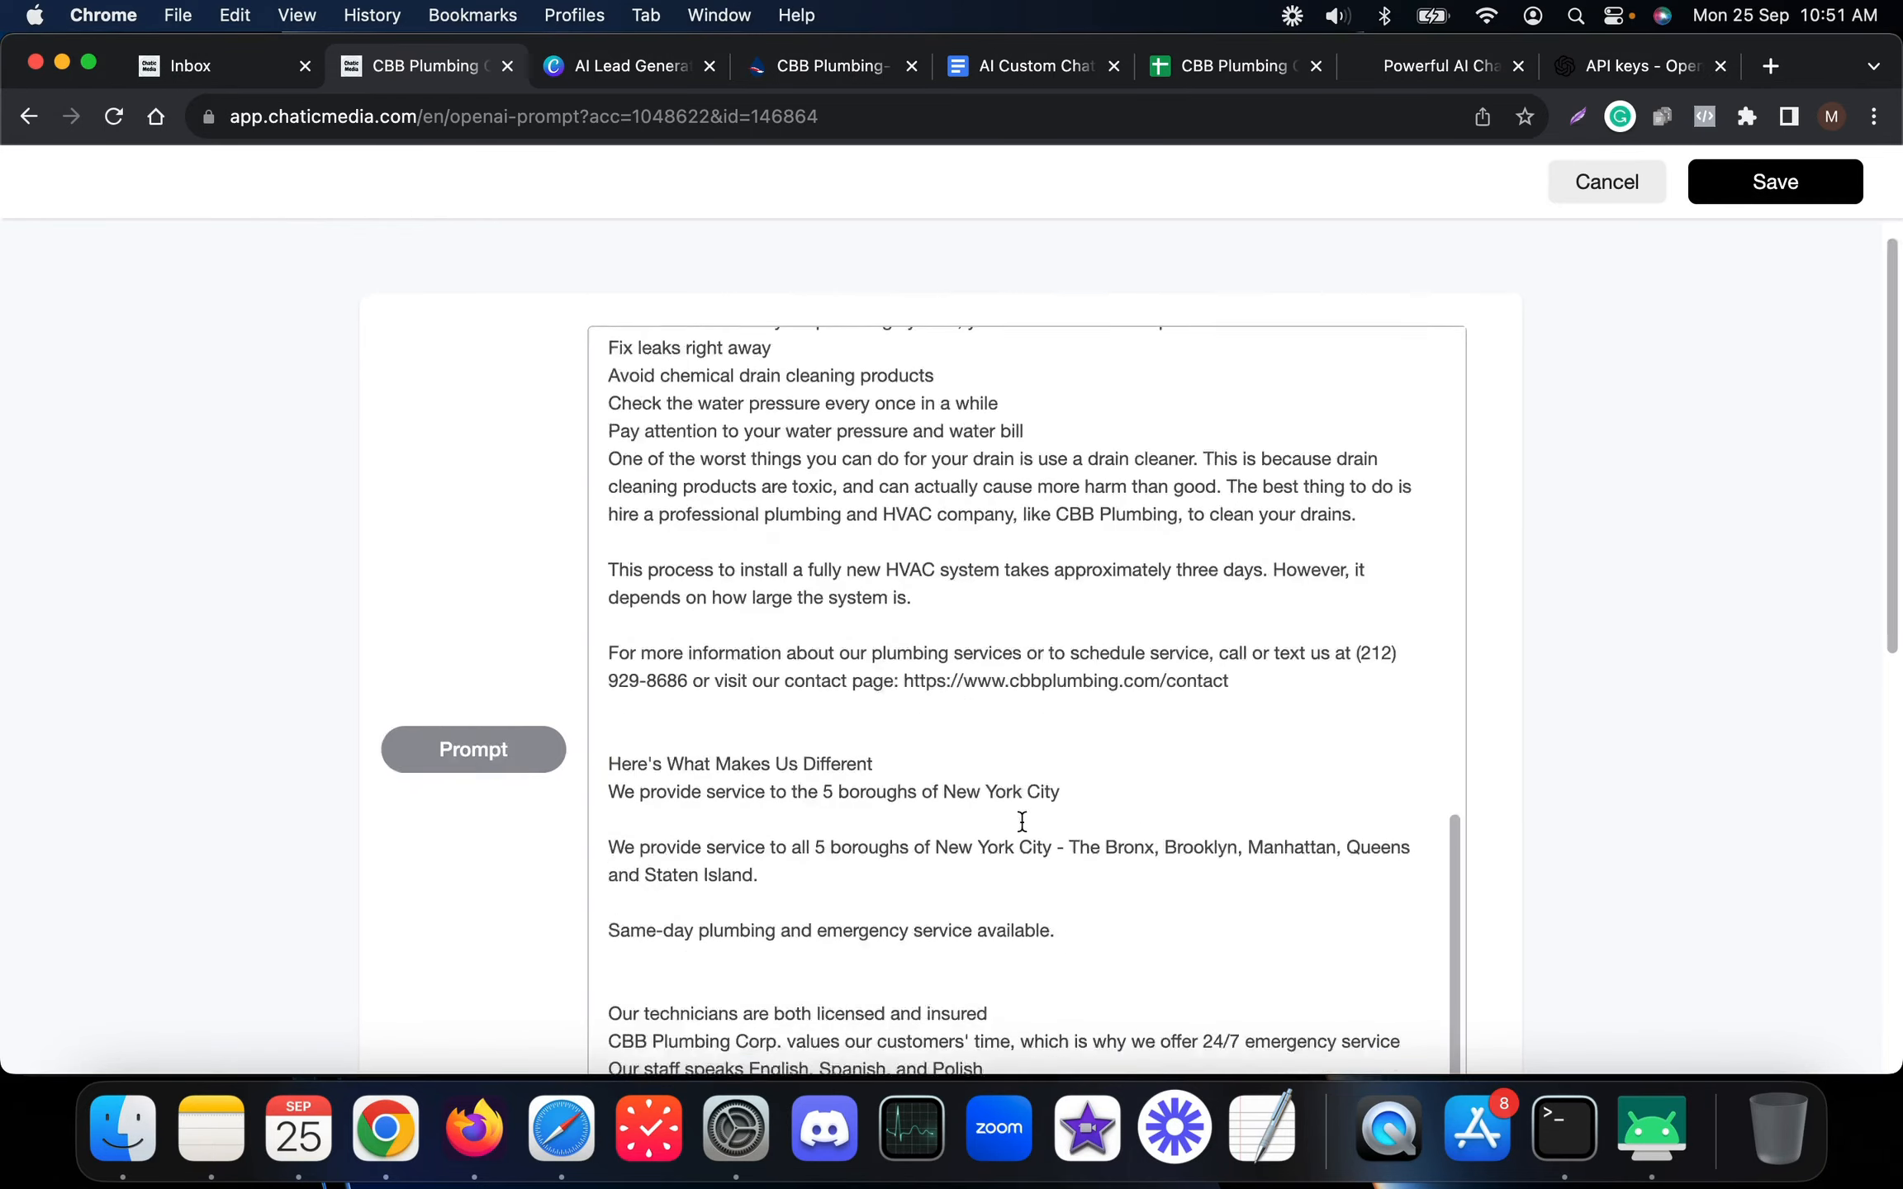
# Leave the prompt editor unchanged and expand OpenAI ChatGPT under Integrations
pyautogui.scroll(-15, 1022, 822)
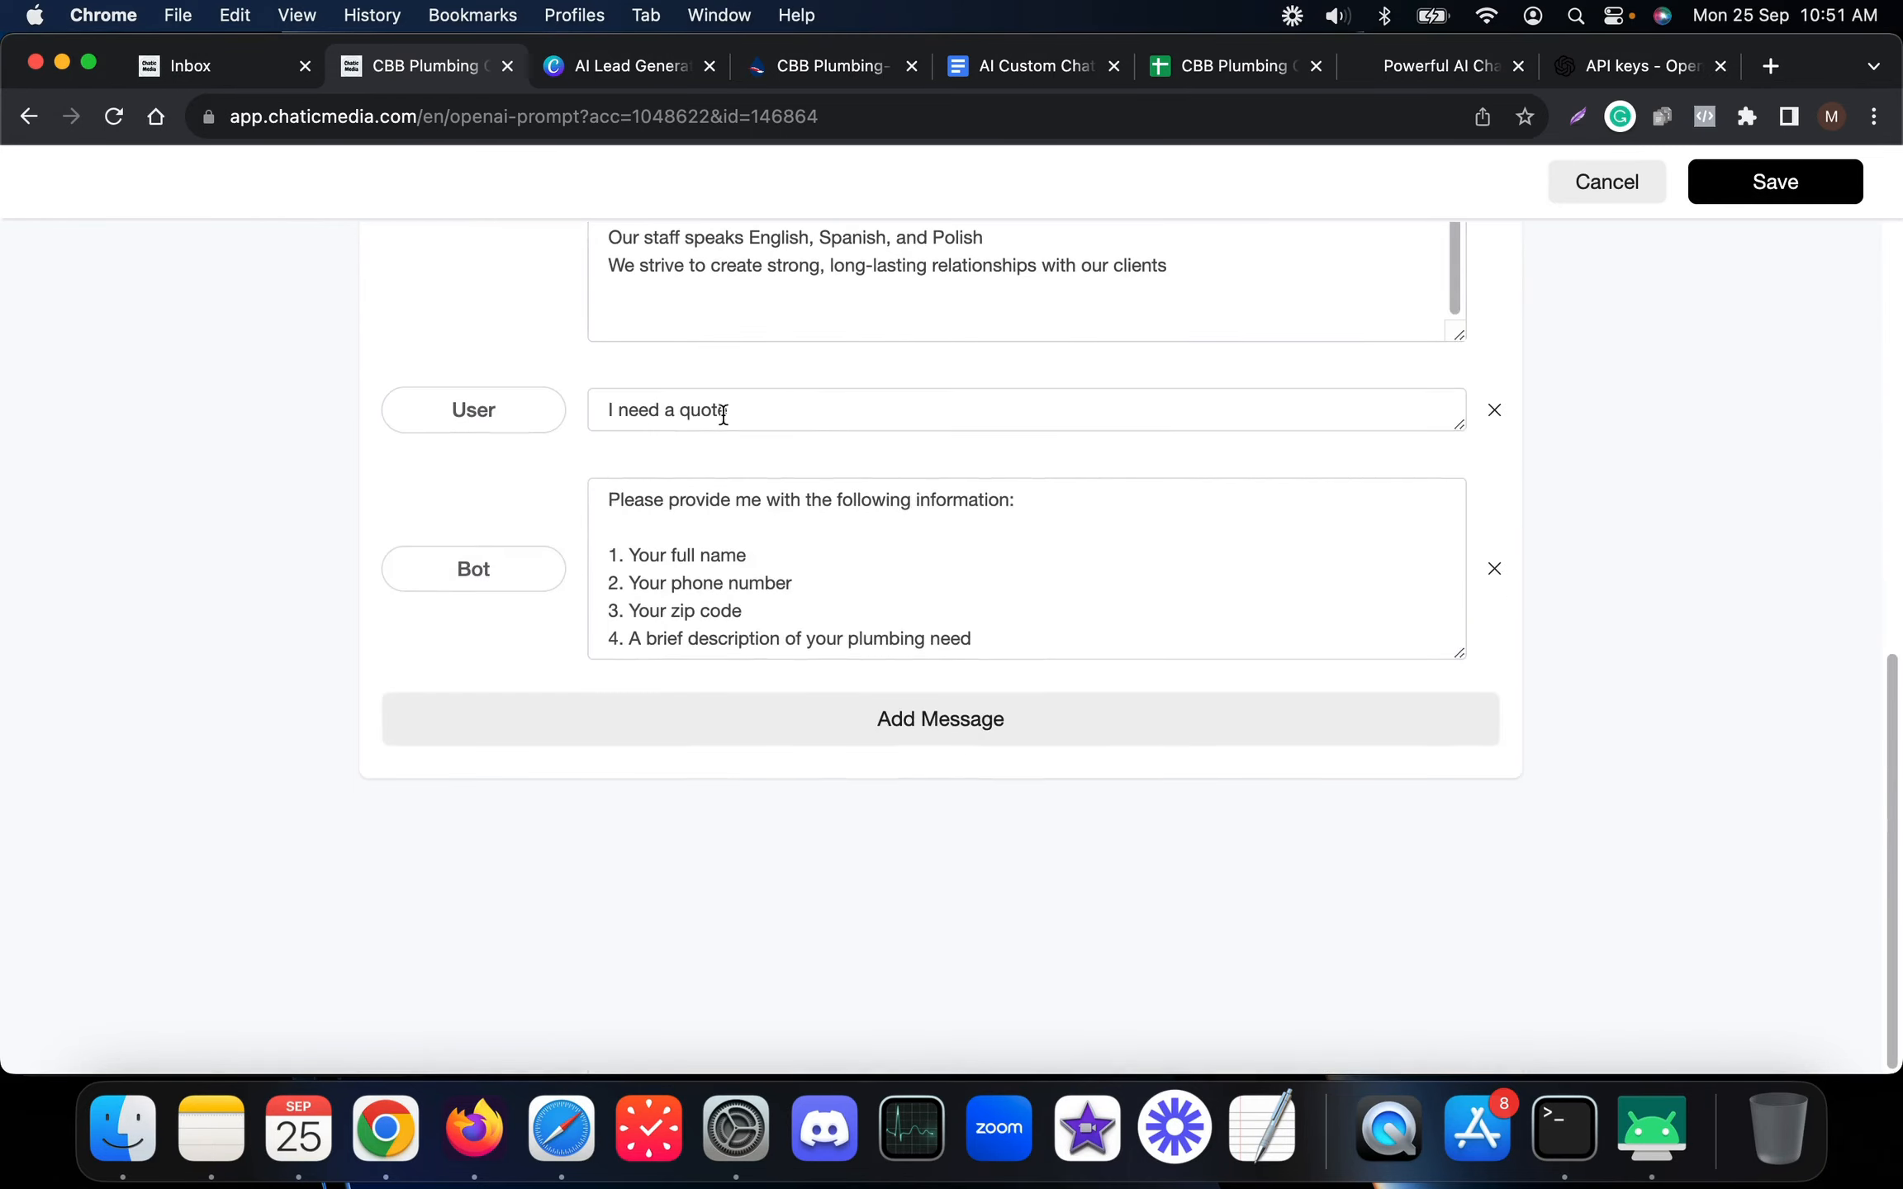
pyautogui.scroll(5, 723, 413)
pyautogui.click(1622, 192)
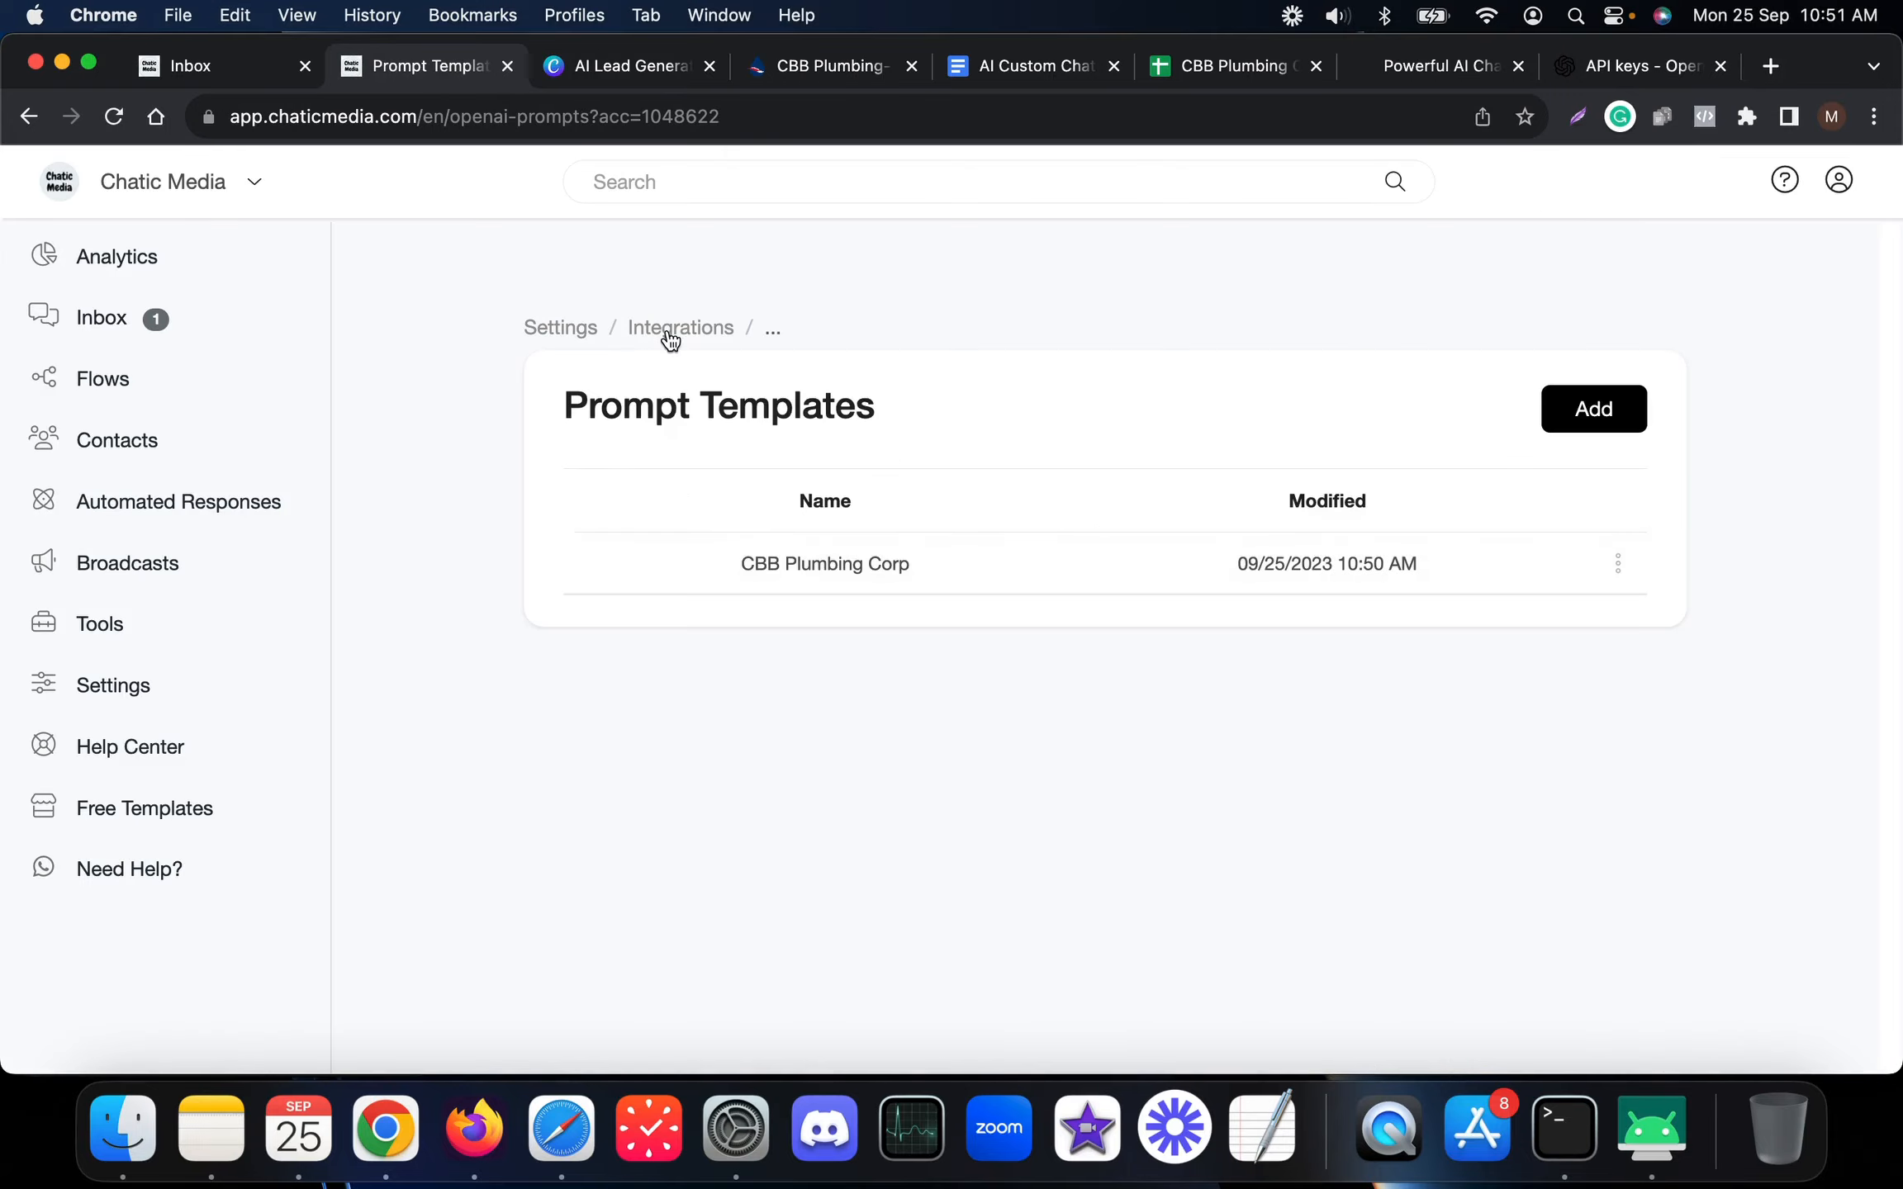
pyautogui.click(670, 330)
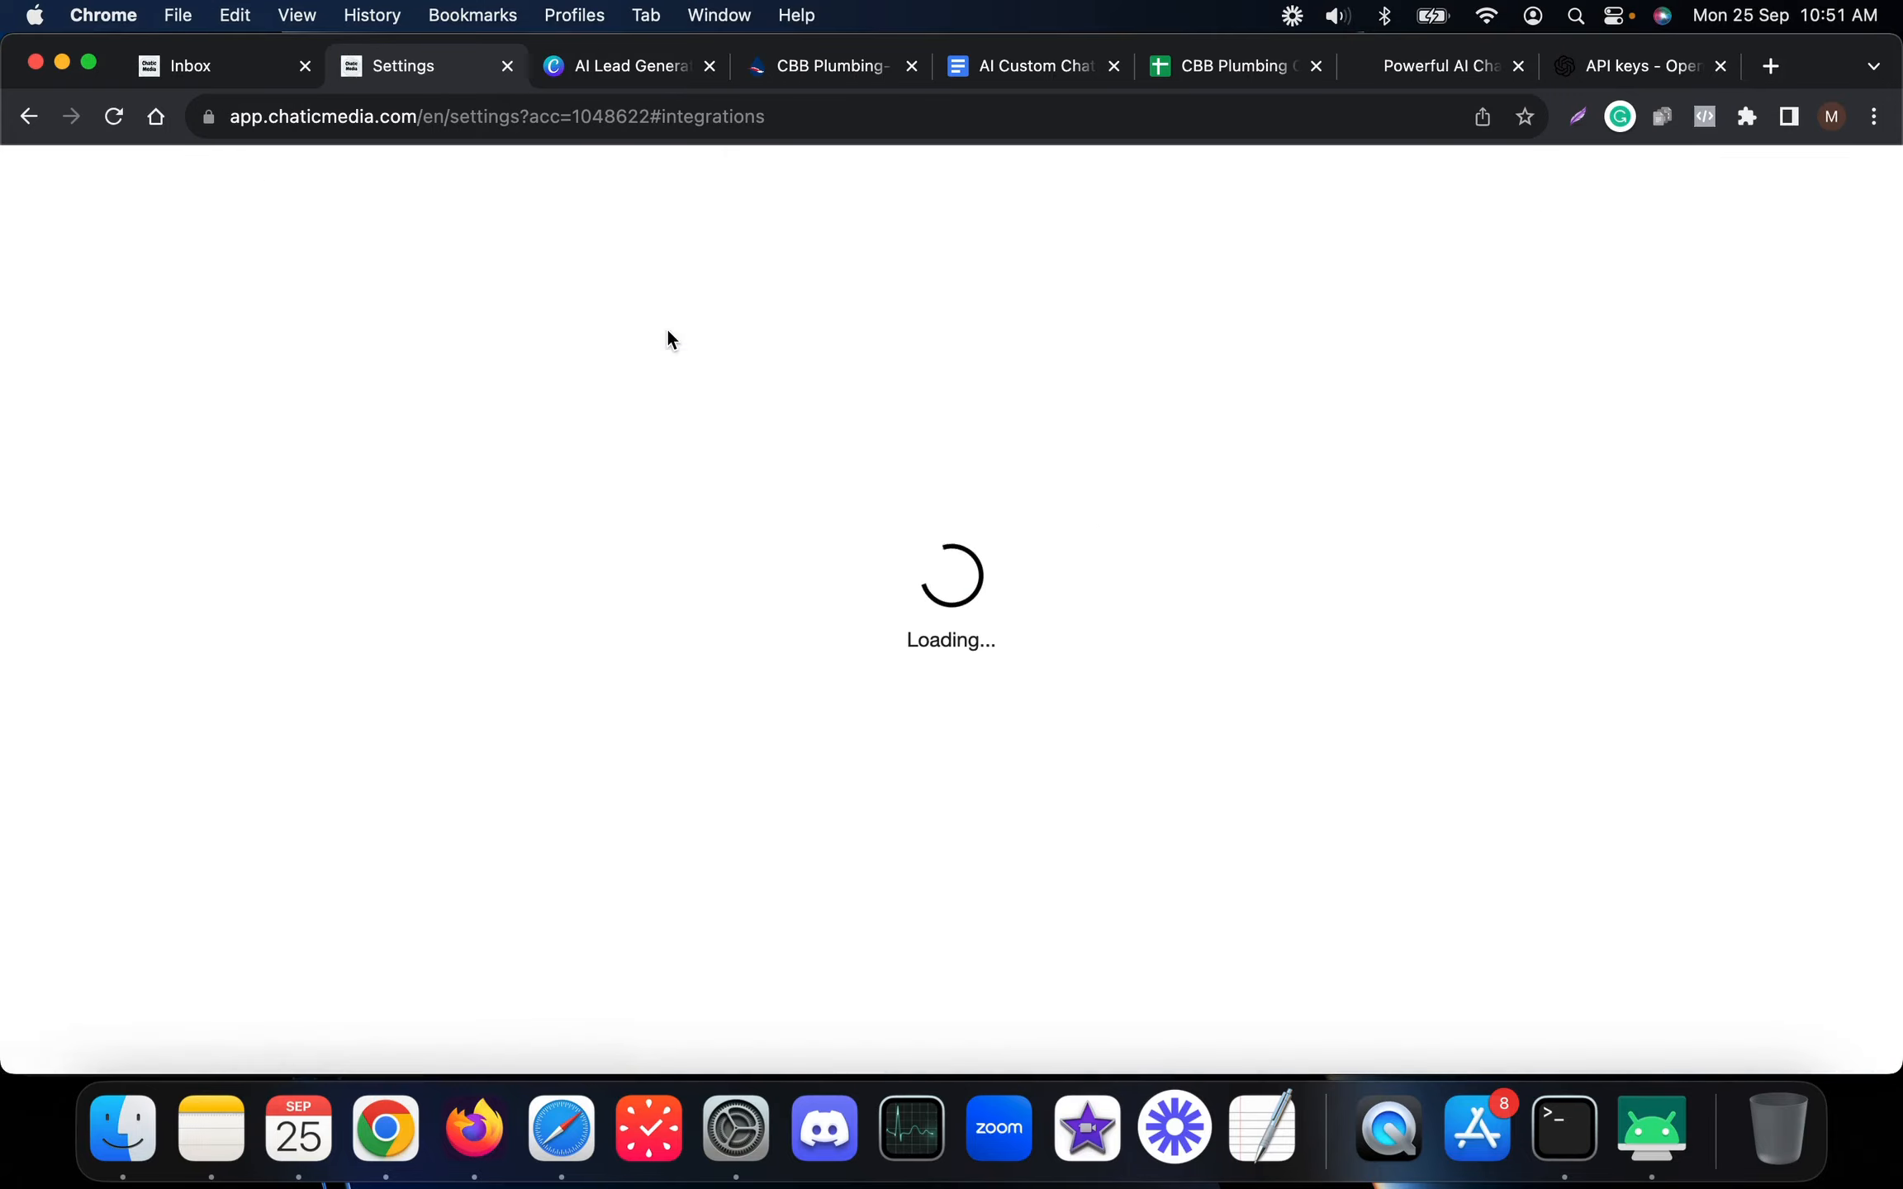
pyautogui.scroll(-3, 789, 759)
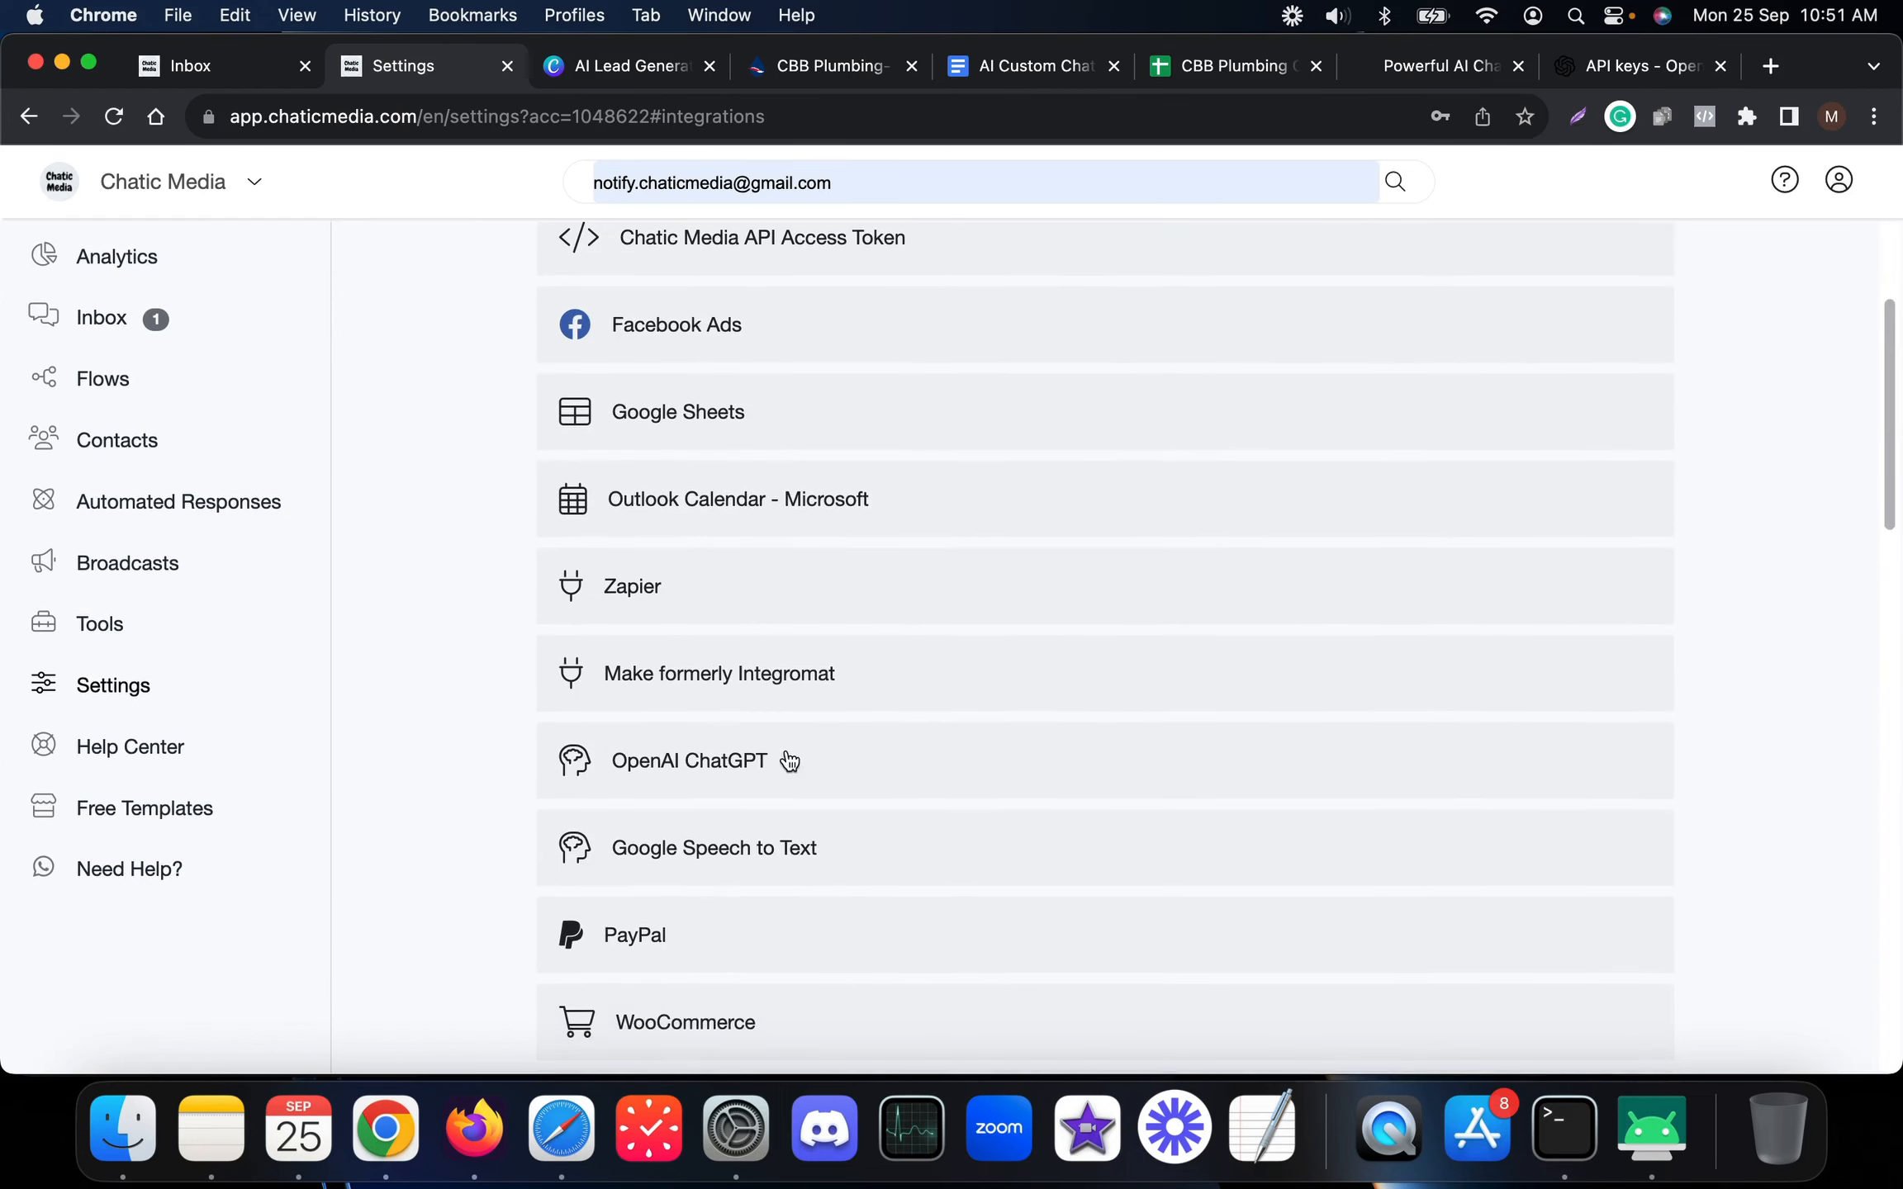
pyautogui.click(748, 768)
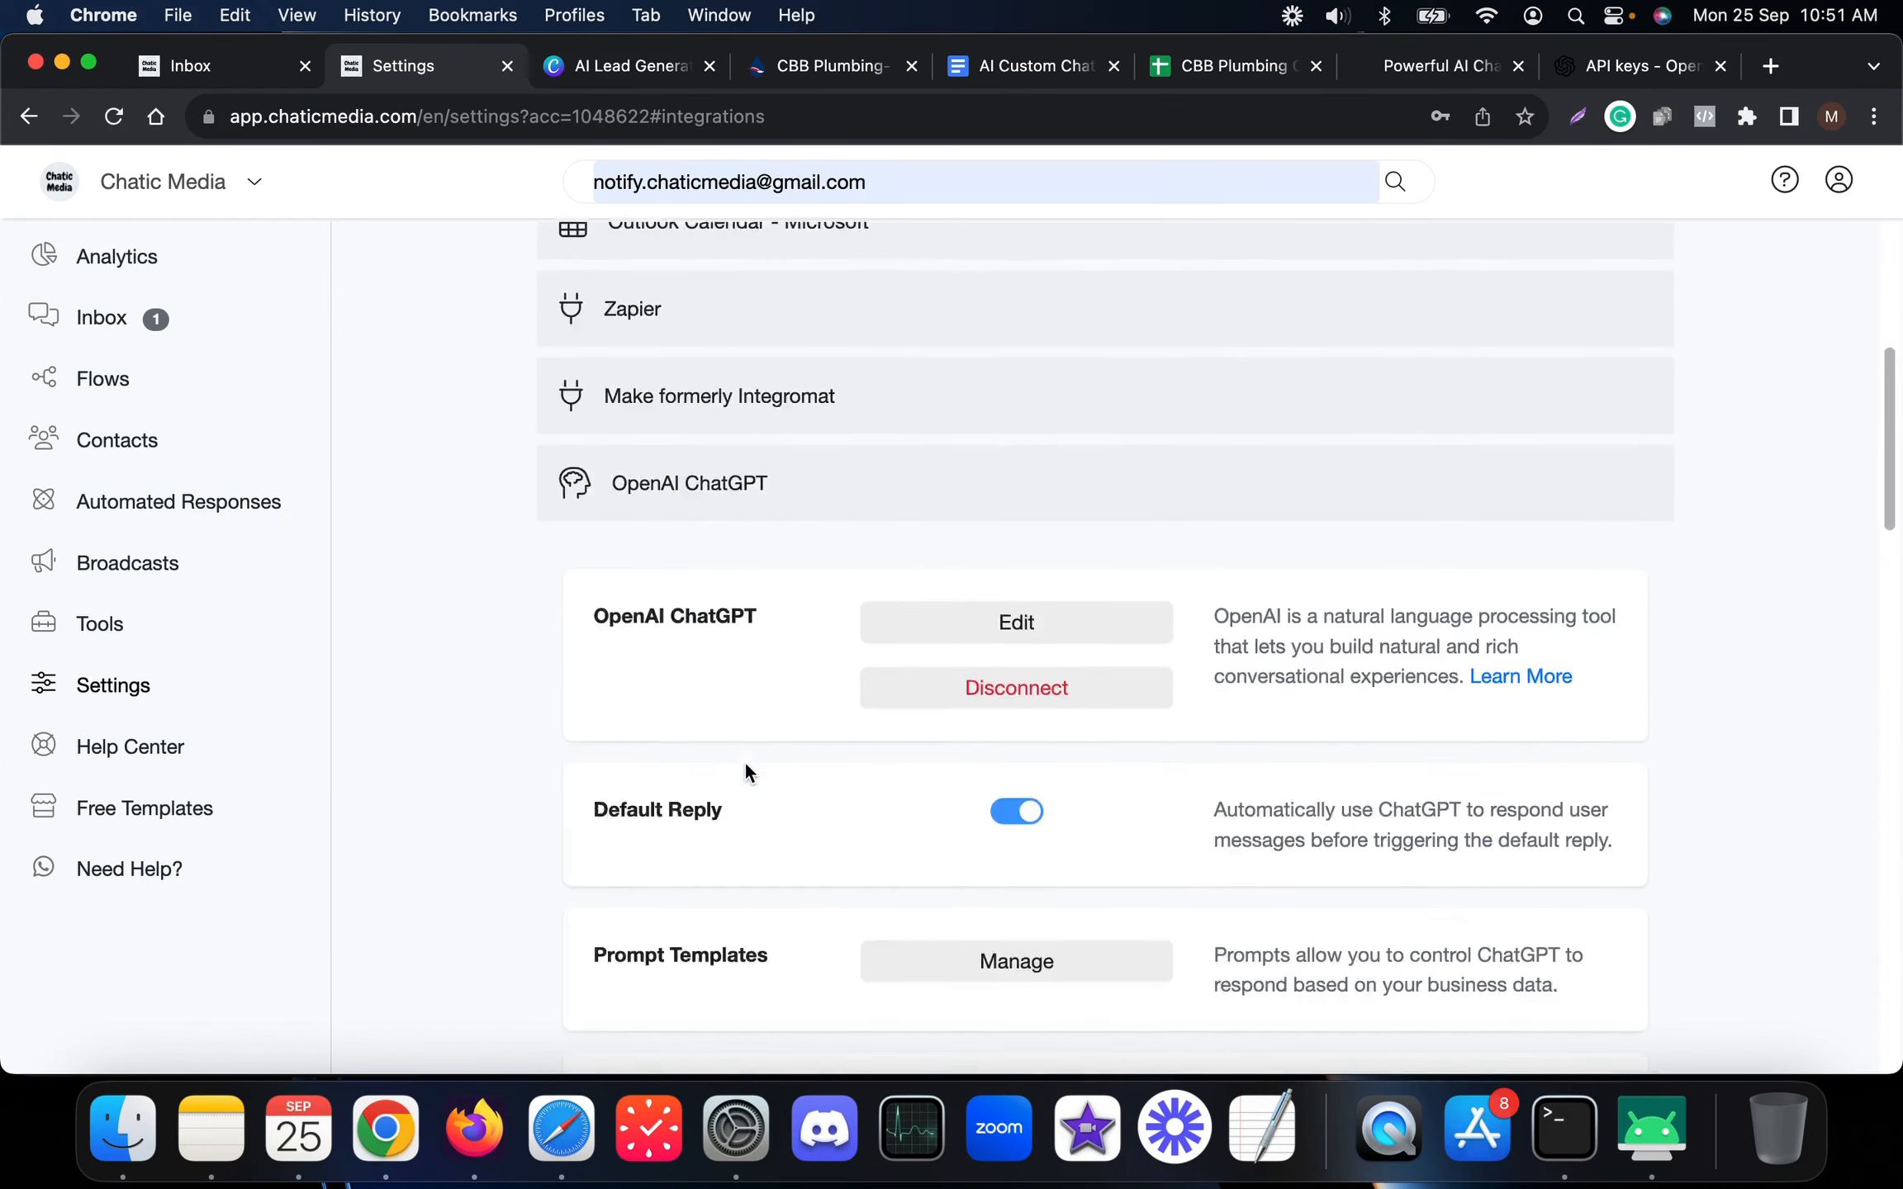
# Scroll the mirrored WhatsApp chat to the customer's quote request
pyautogui.click(1675, 1124)
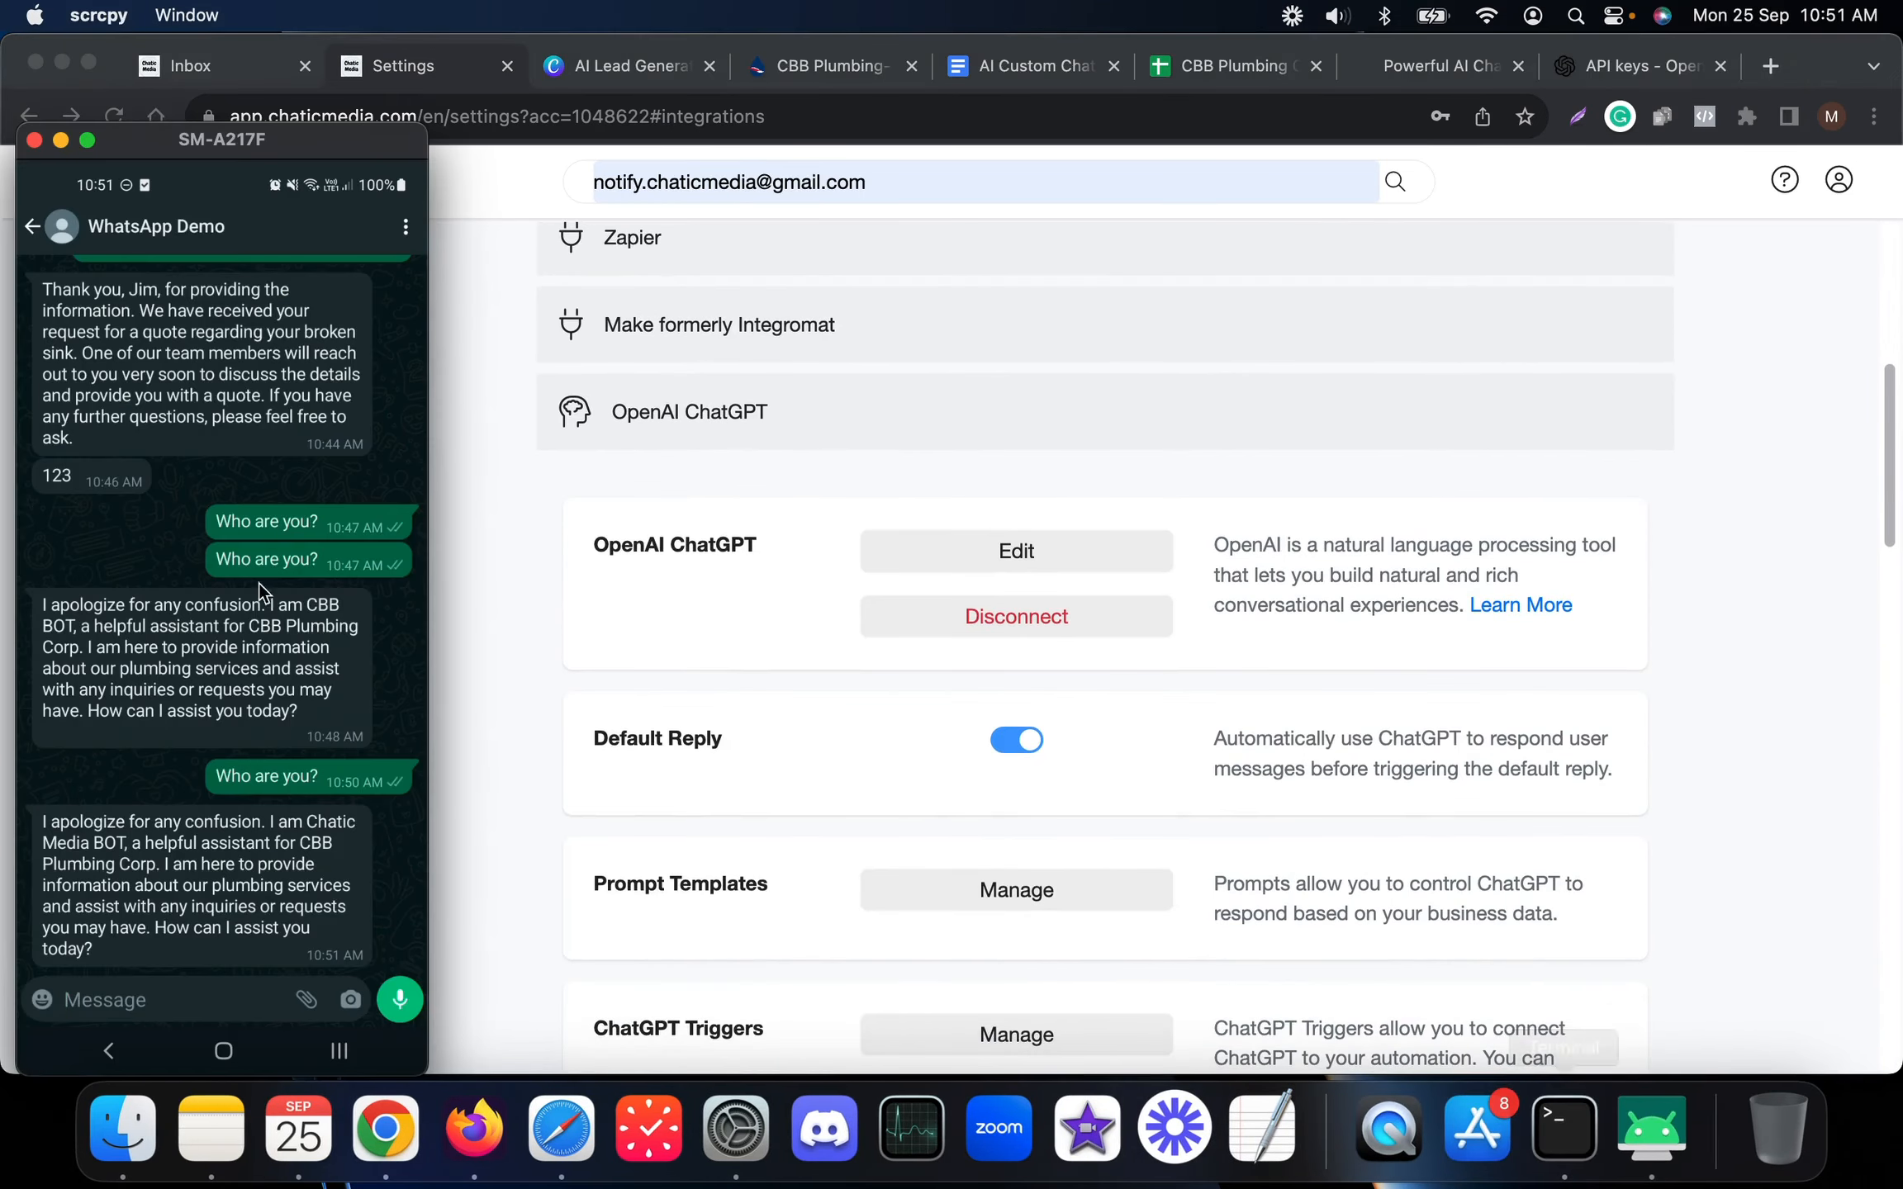
pyautogui.scroll(10, 159, 568)
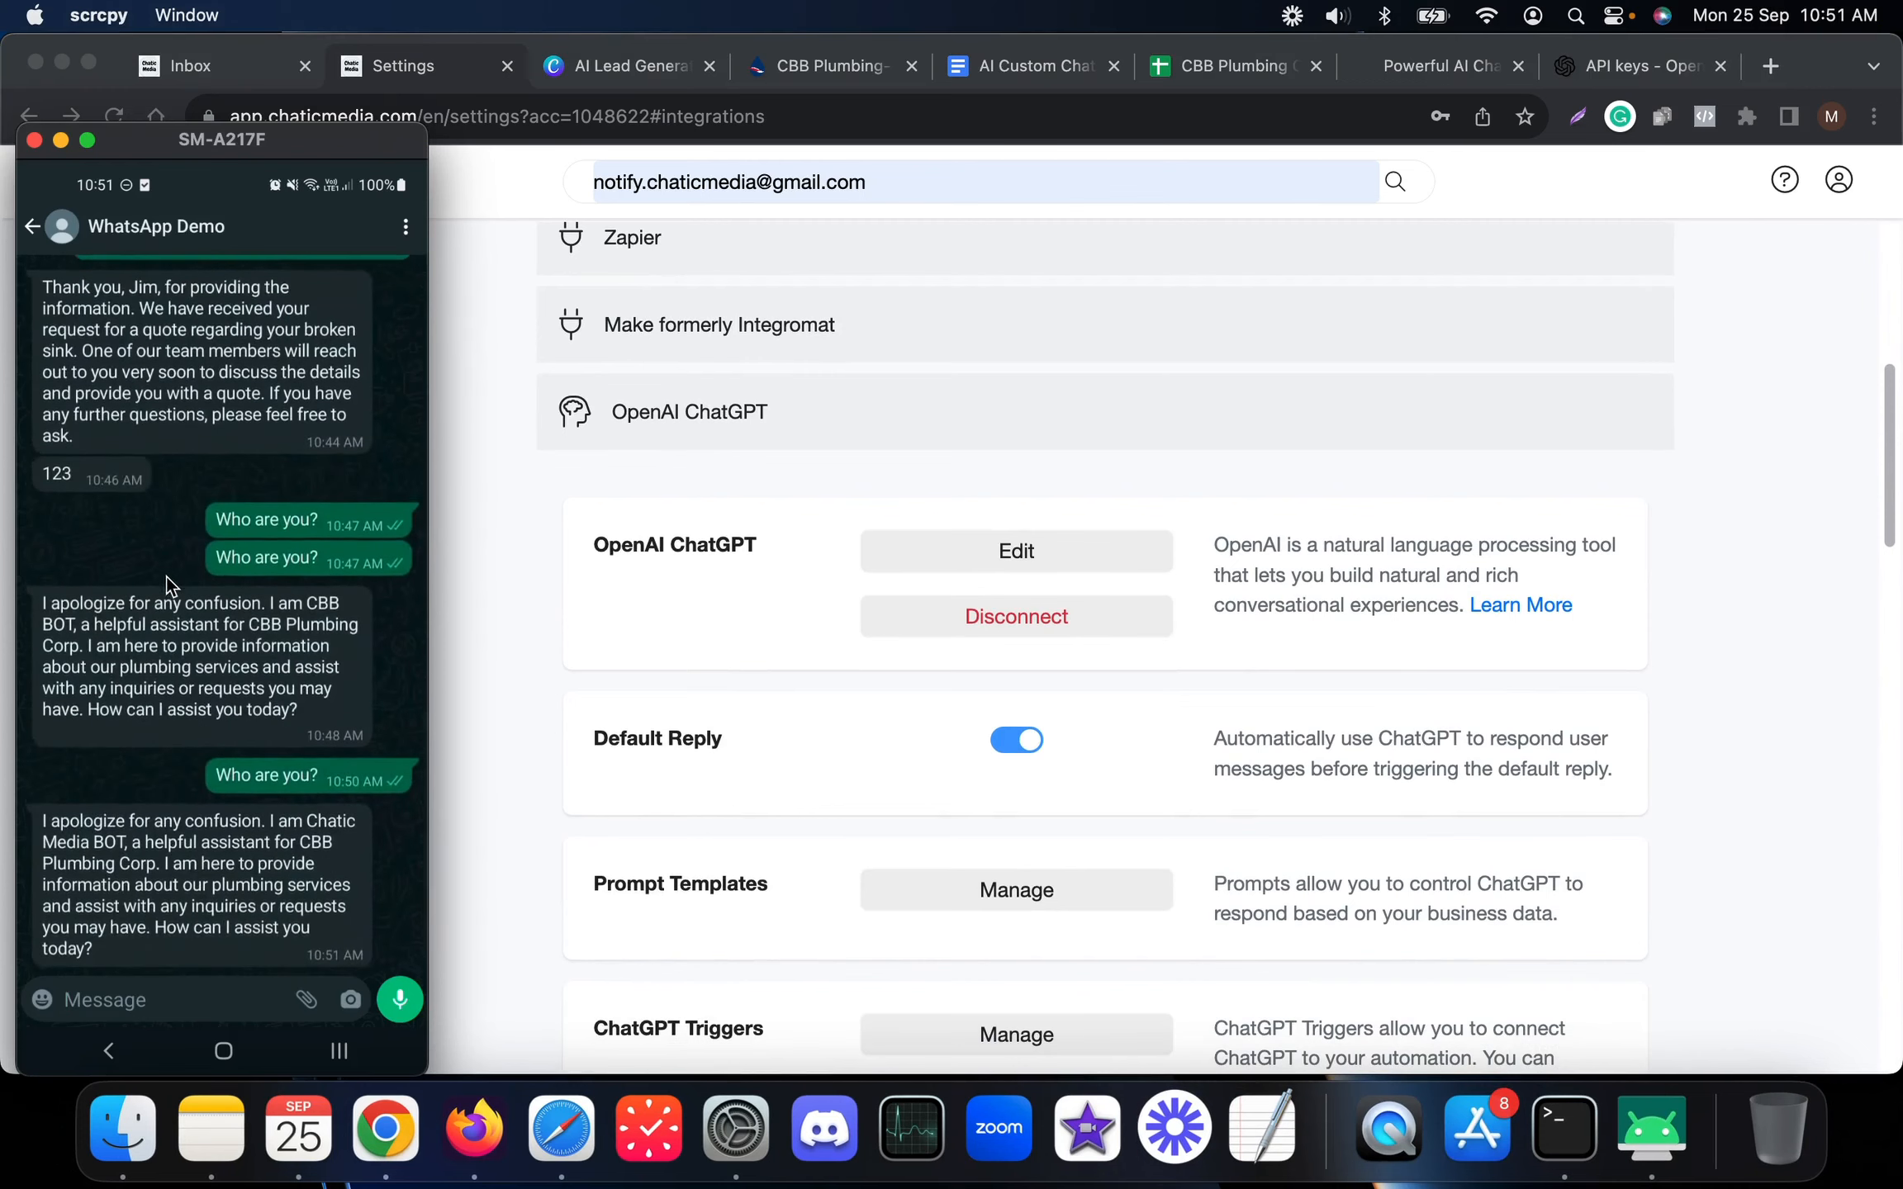
pyautogui.scroll(-1, 199, 626)
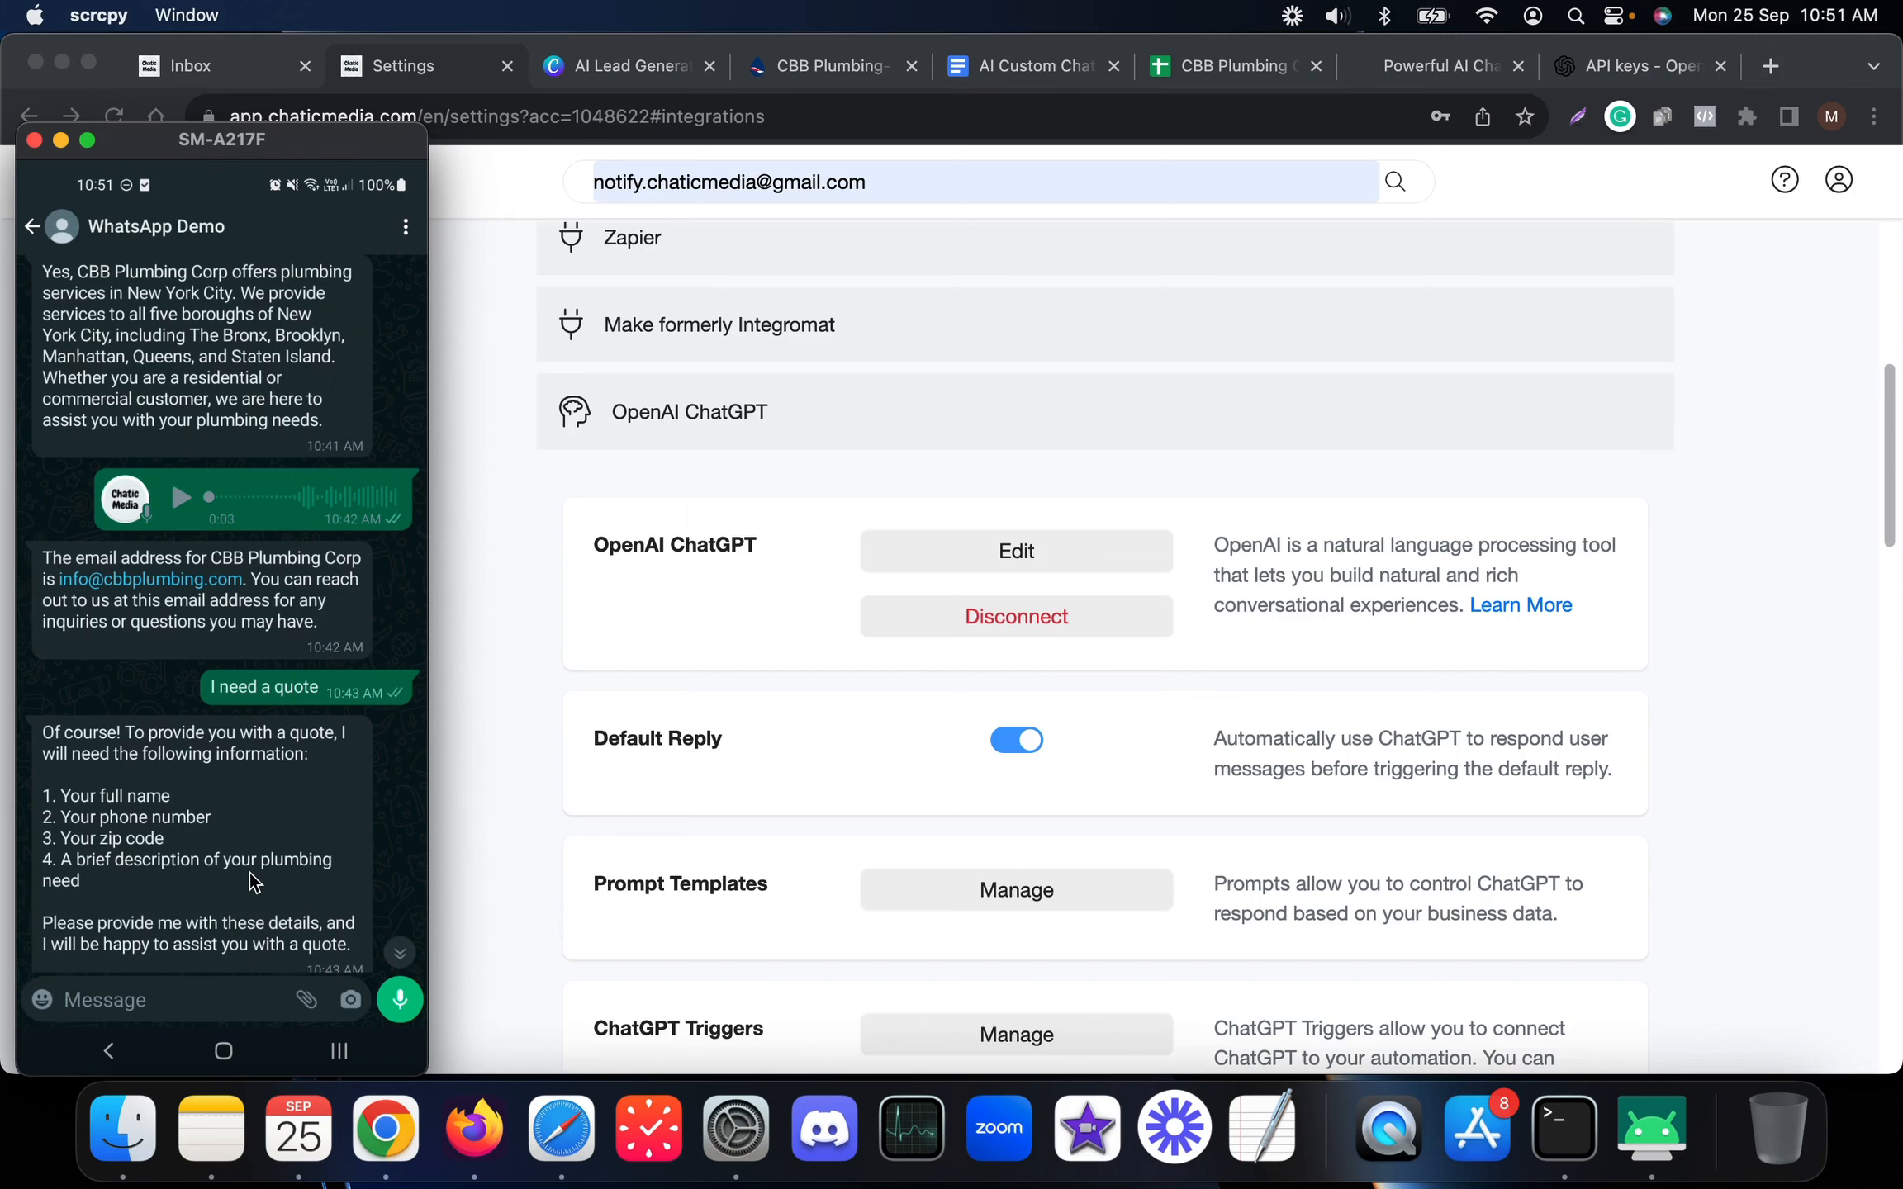
# Review the ChatGPT Triggers description and open the list of triggers
pyautogui.click(620, 691)
pyautogui.scroll(-3, 680, 801)
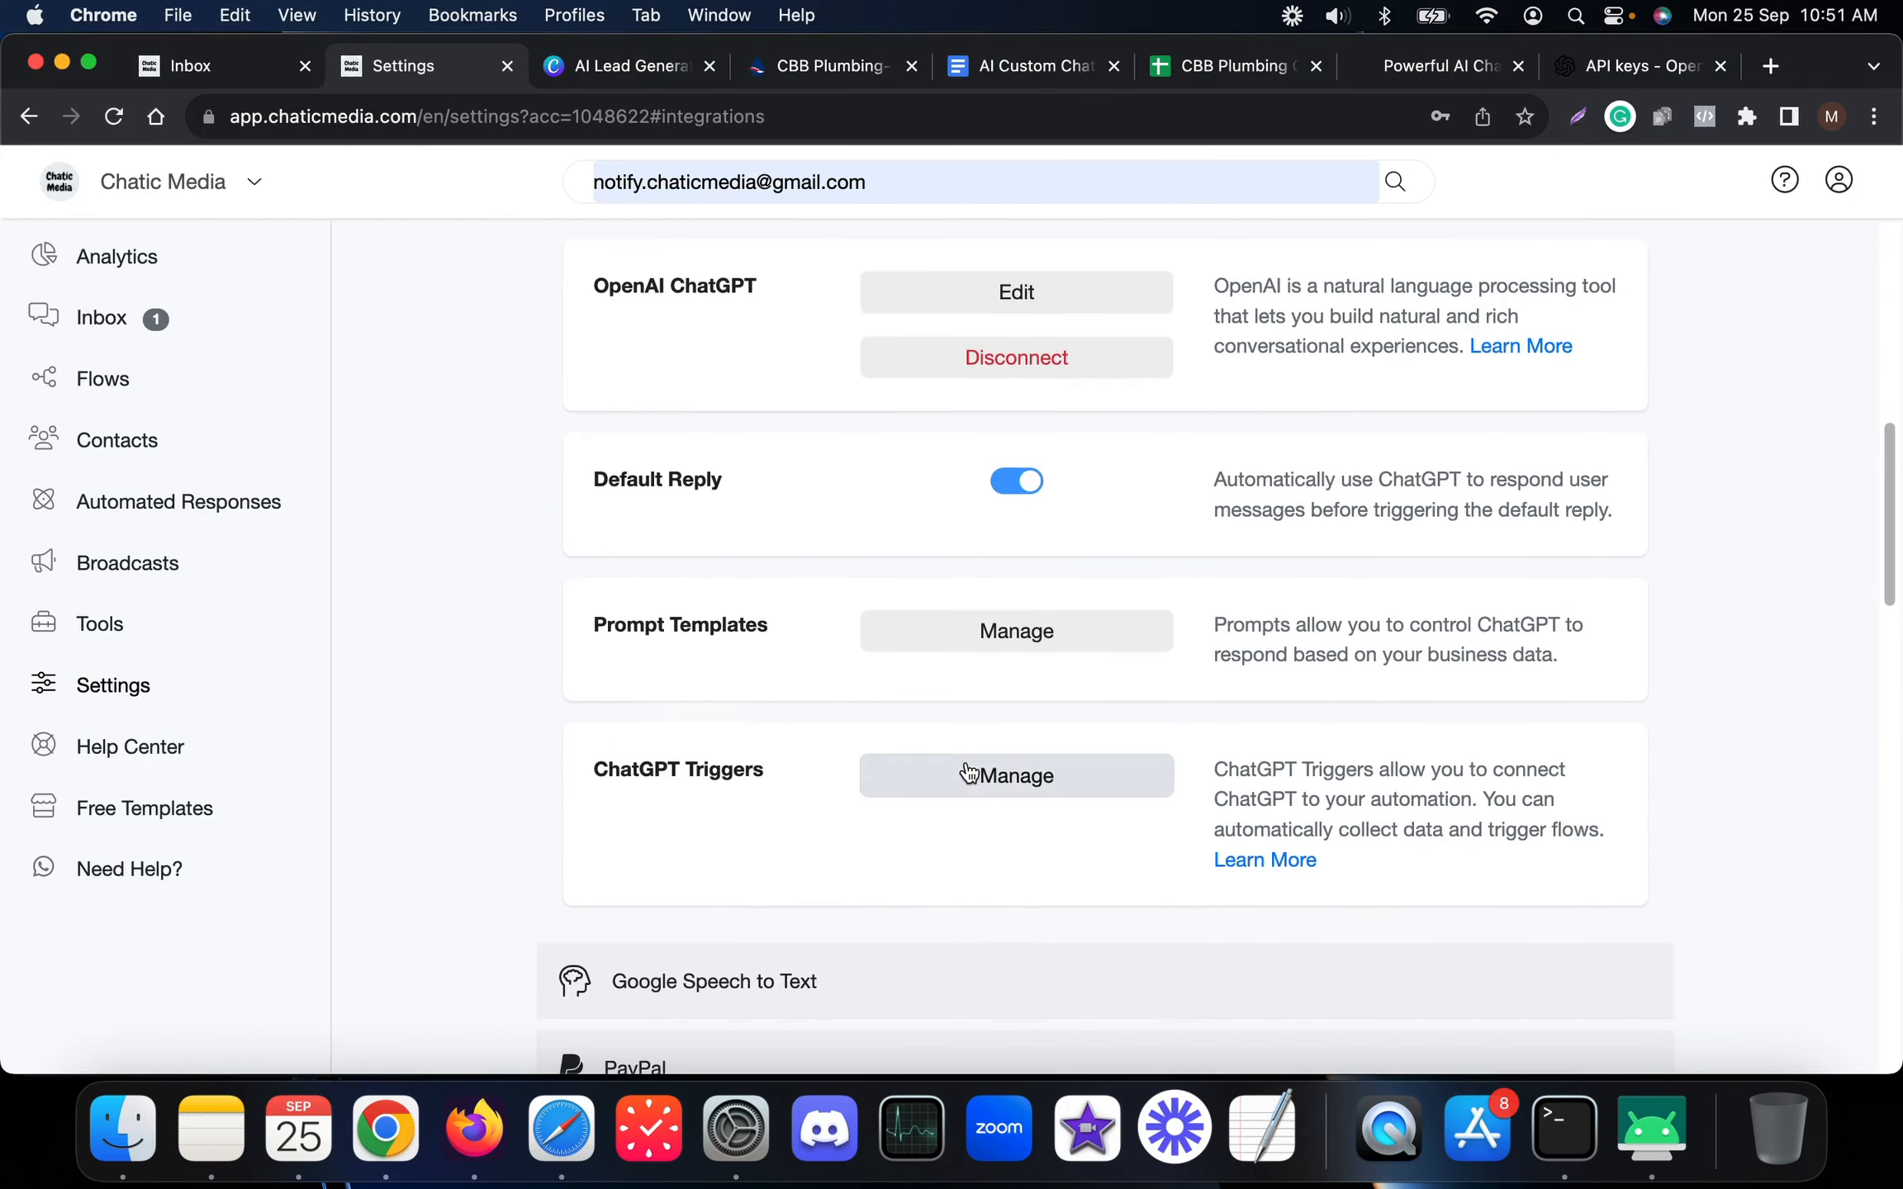
pyautogui.moveTo(777, 773); pyautogui.dragTo(505, 764)
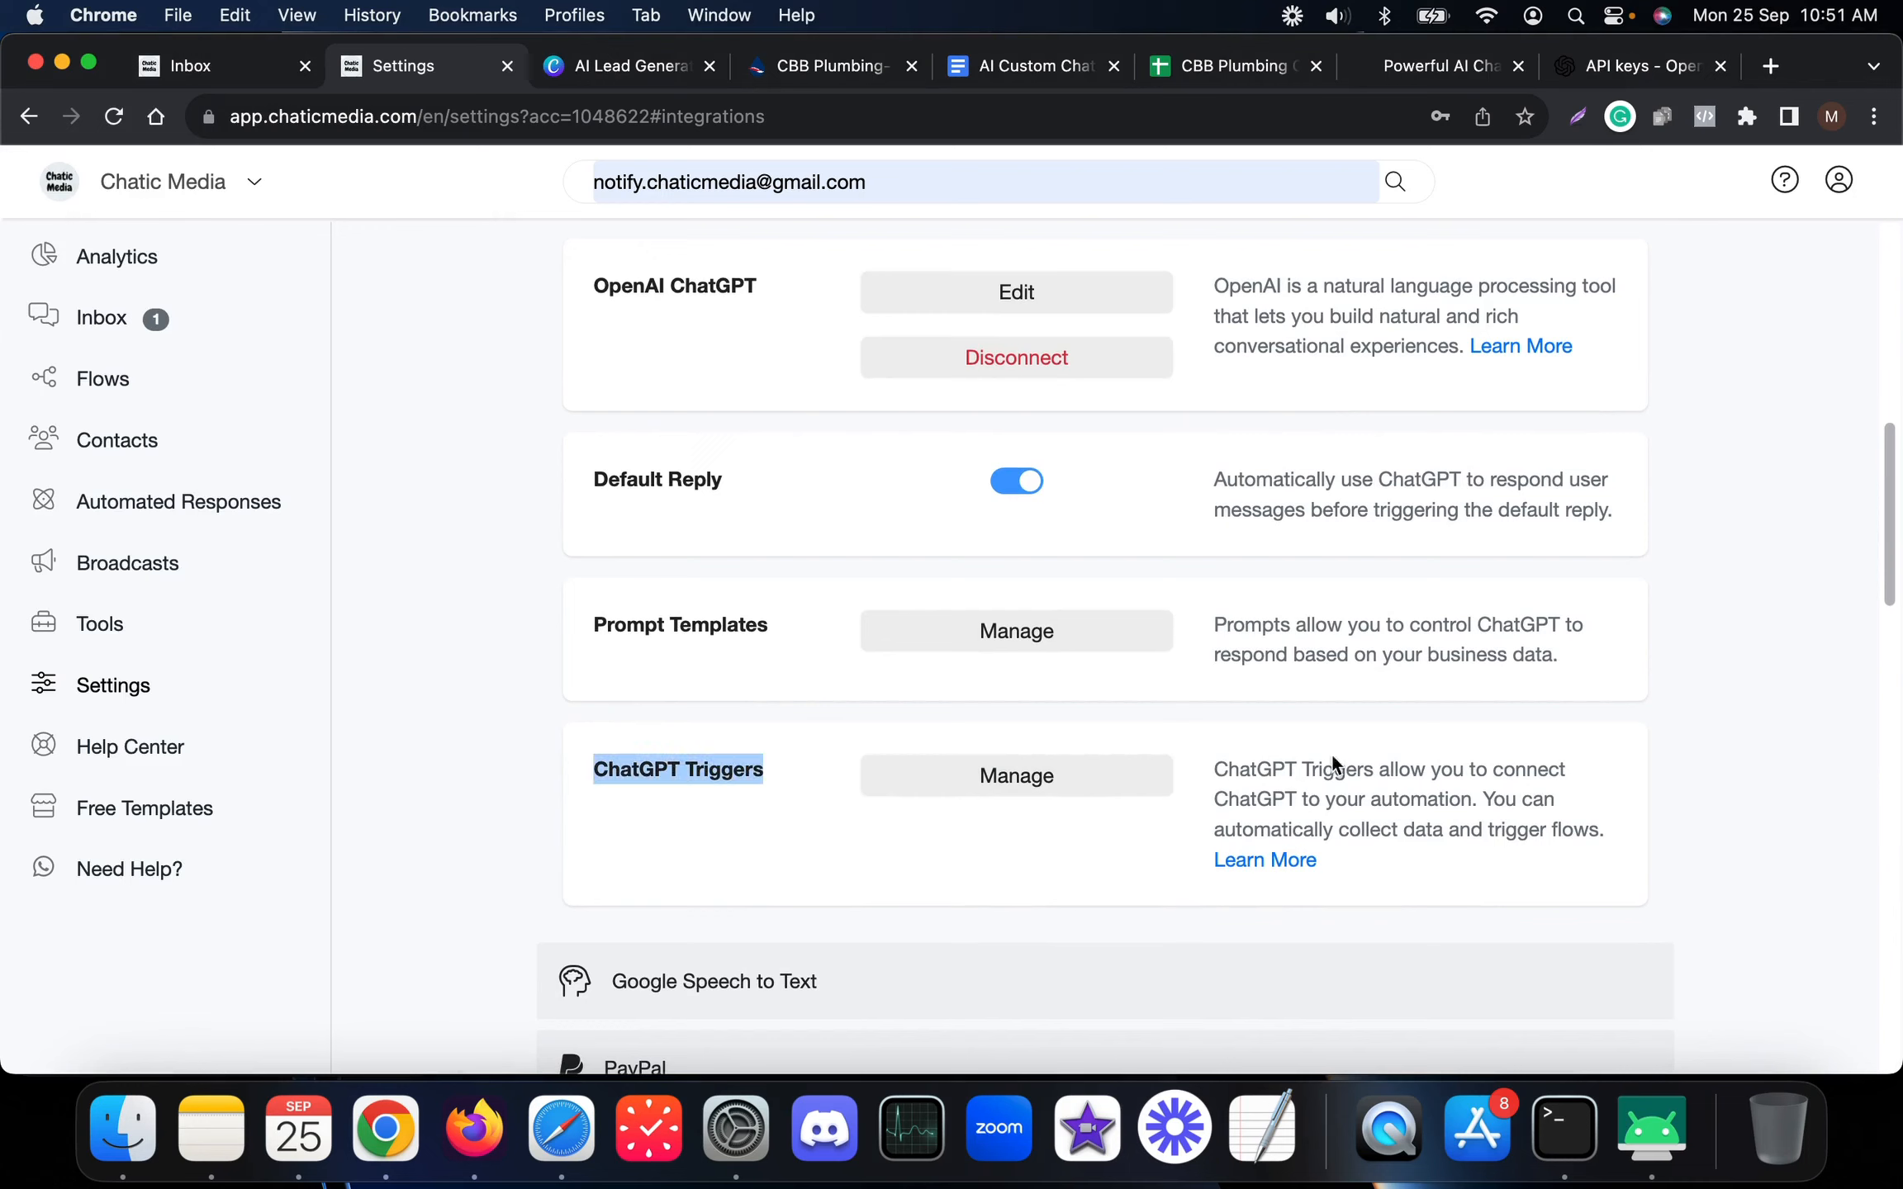
pyautogui.moveTo(1359, 766); pyautogui.dragTo(1501, 805)
pyautogui.moveTo(1313, 830)
pyautogui.mouseDown()
pyautogui.moveTo(1512, 832)
pyautogui.moveTo(1321, 833)
pyautogui.mouseUp()
pyautogui.click(1510, 830)
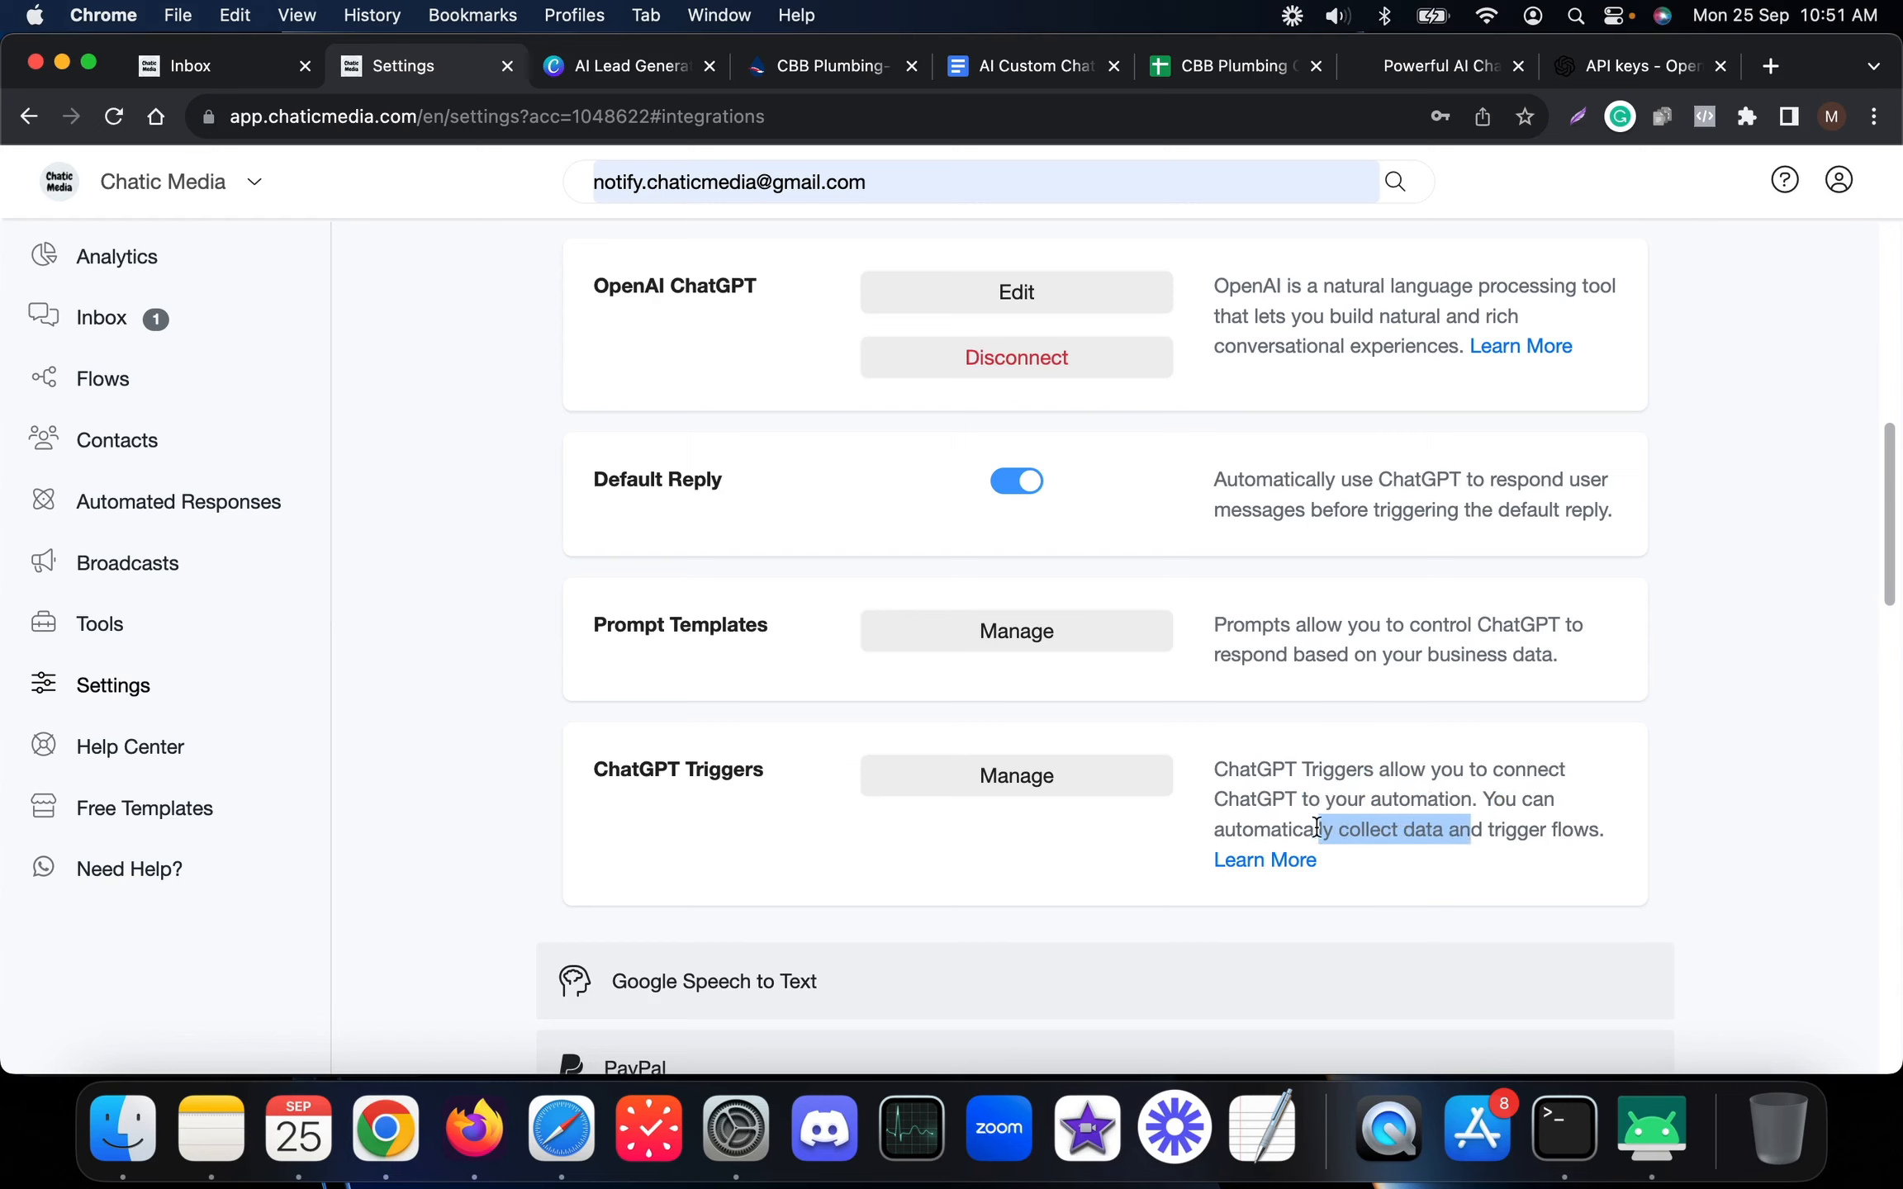
pyautogui.click(1031, 768)
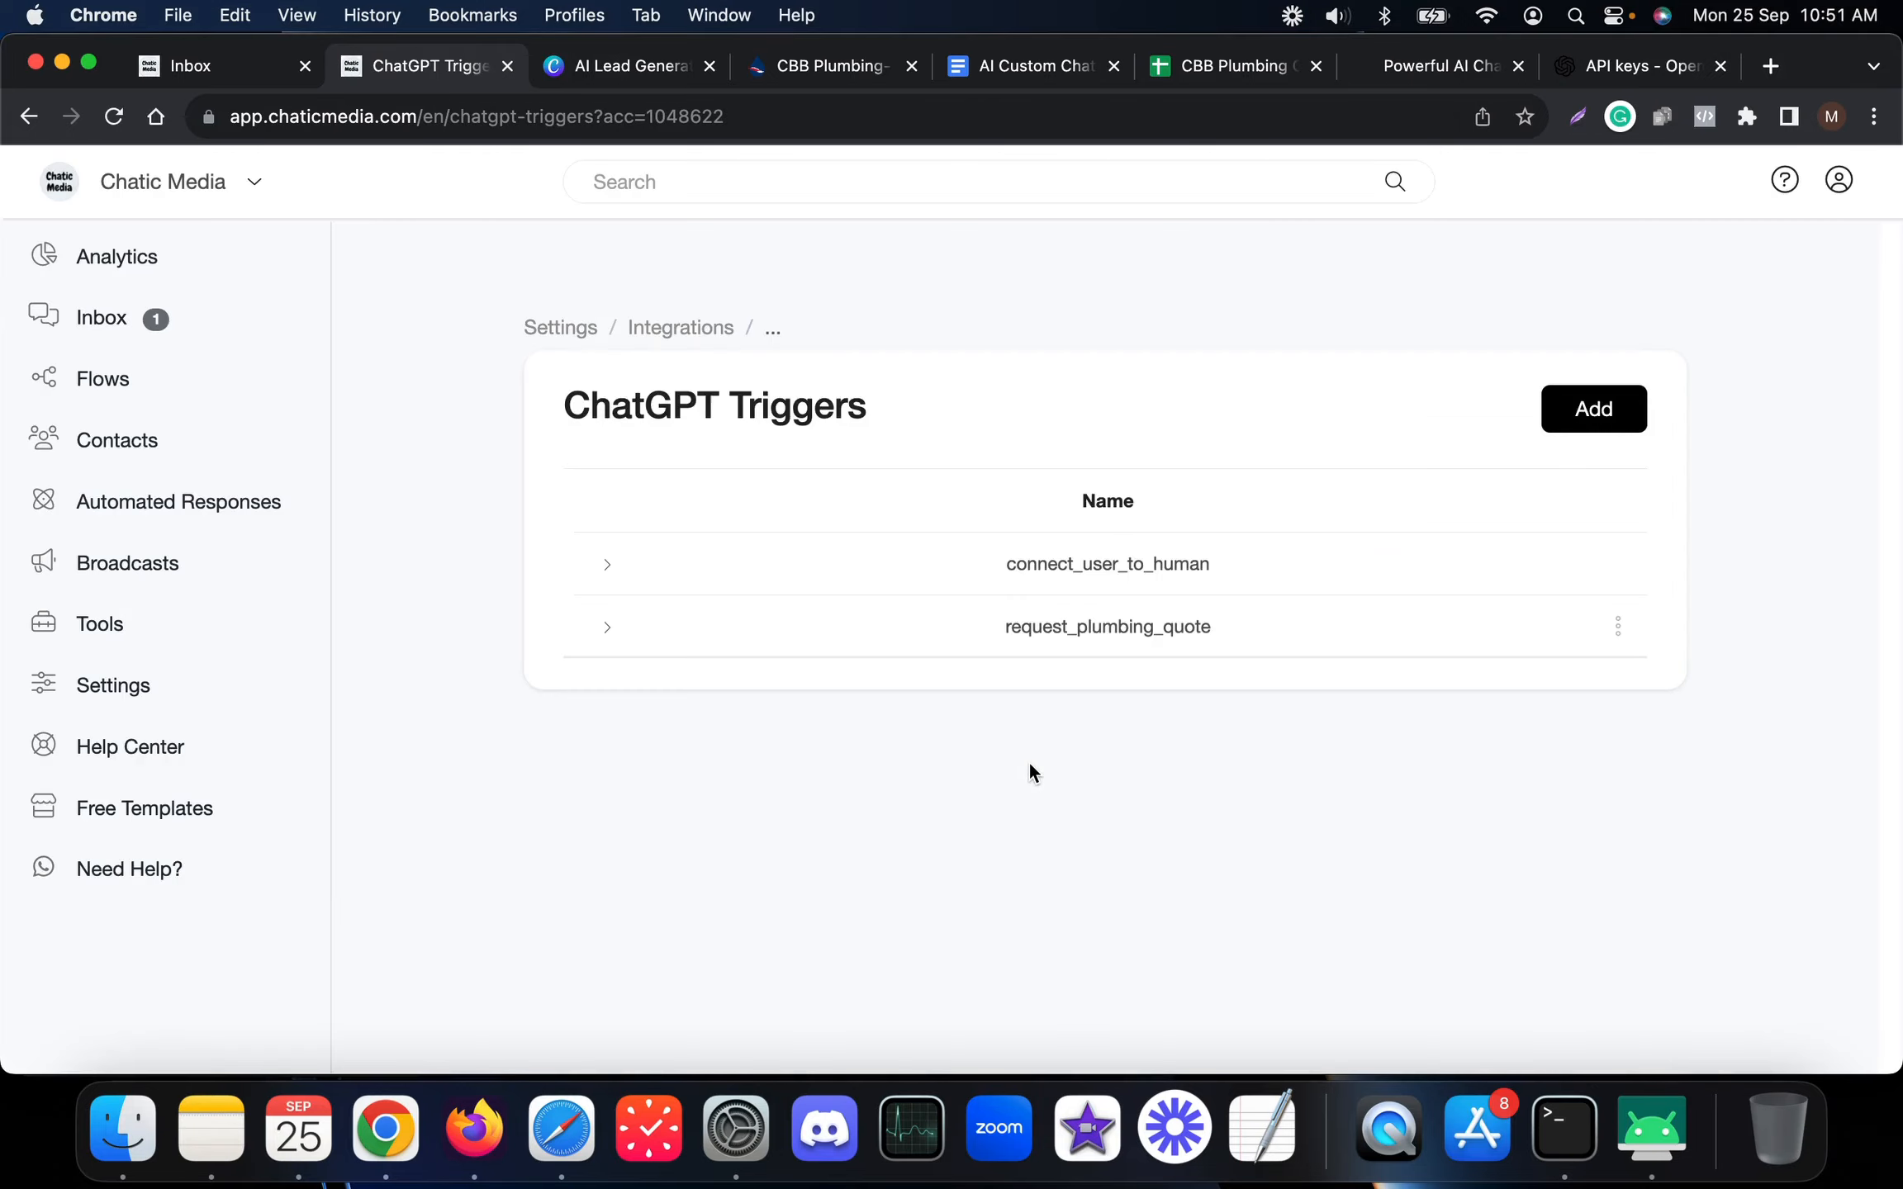
# Edit the request_plumbing_quote trigger and review its name and description
pyautogui.moveTo(1009, 627); pyautogui.dragTo(1208, 634)
pyautogui.click(1617, 626)
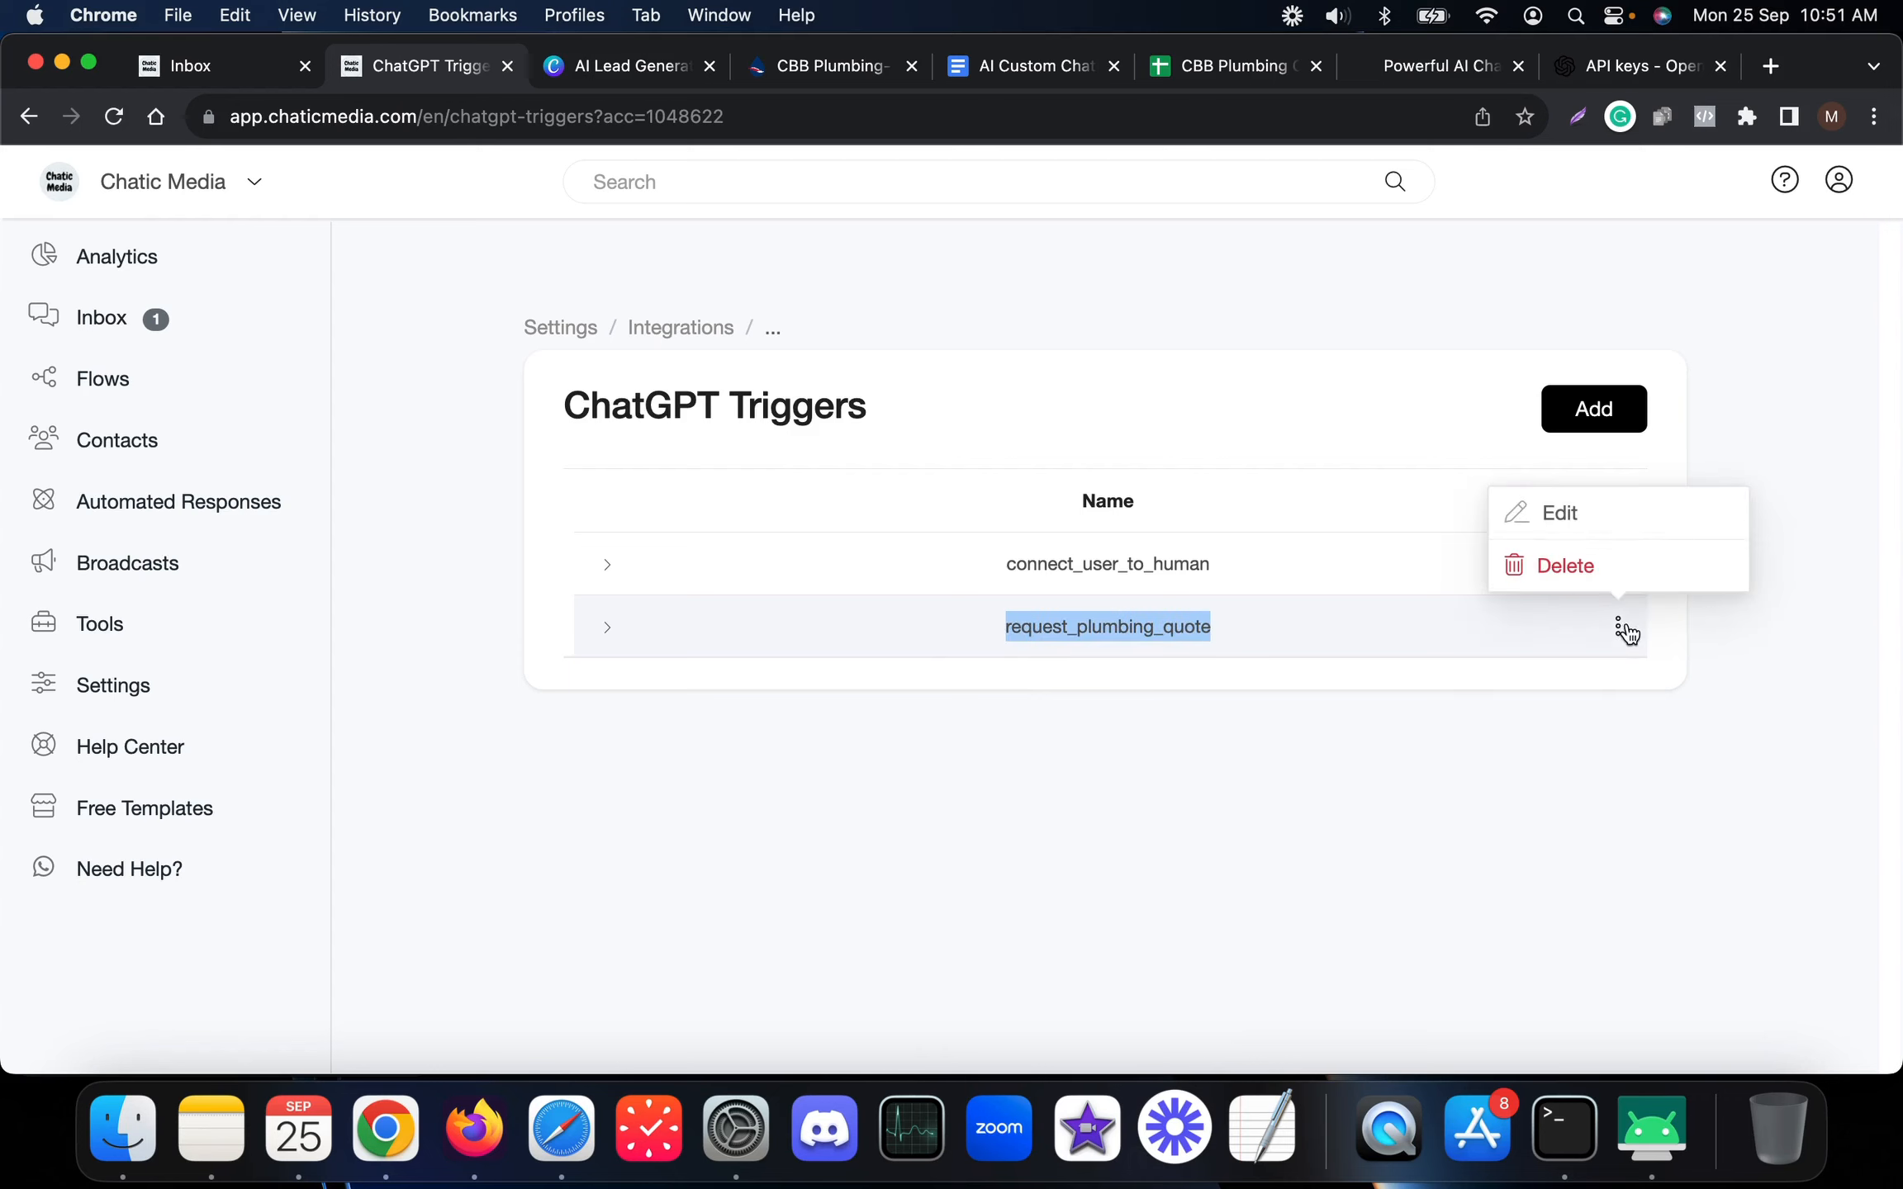
pyautogui.click(1617, 532)
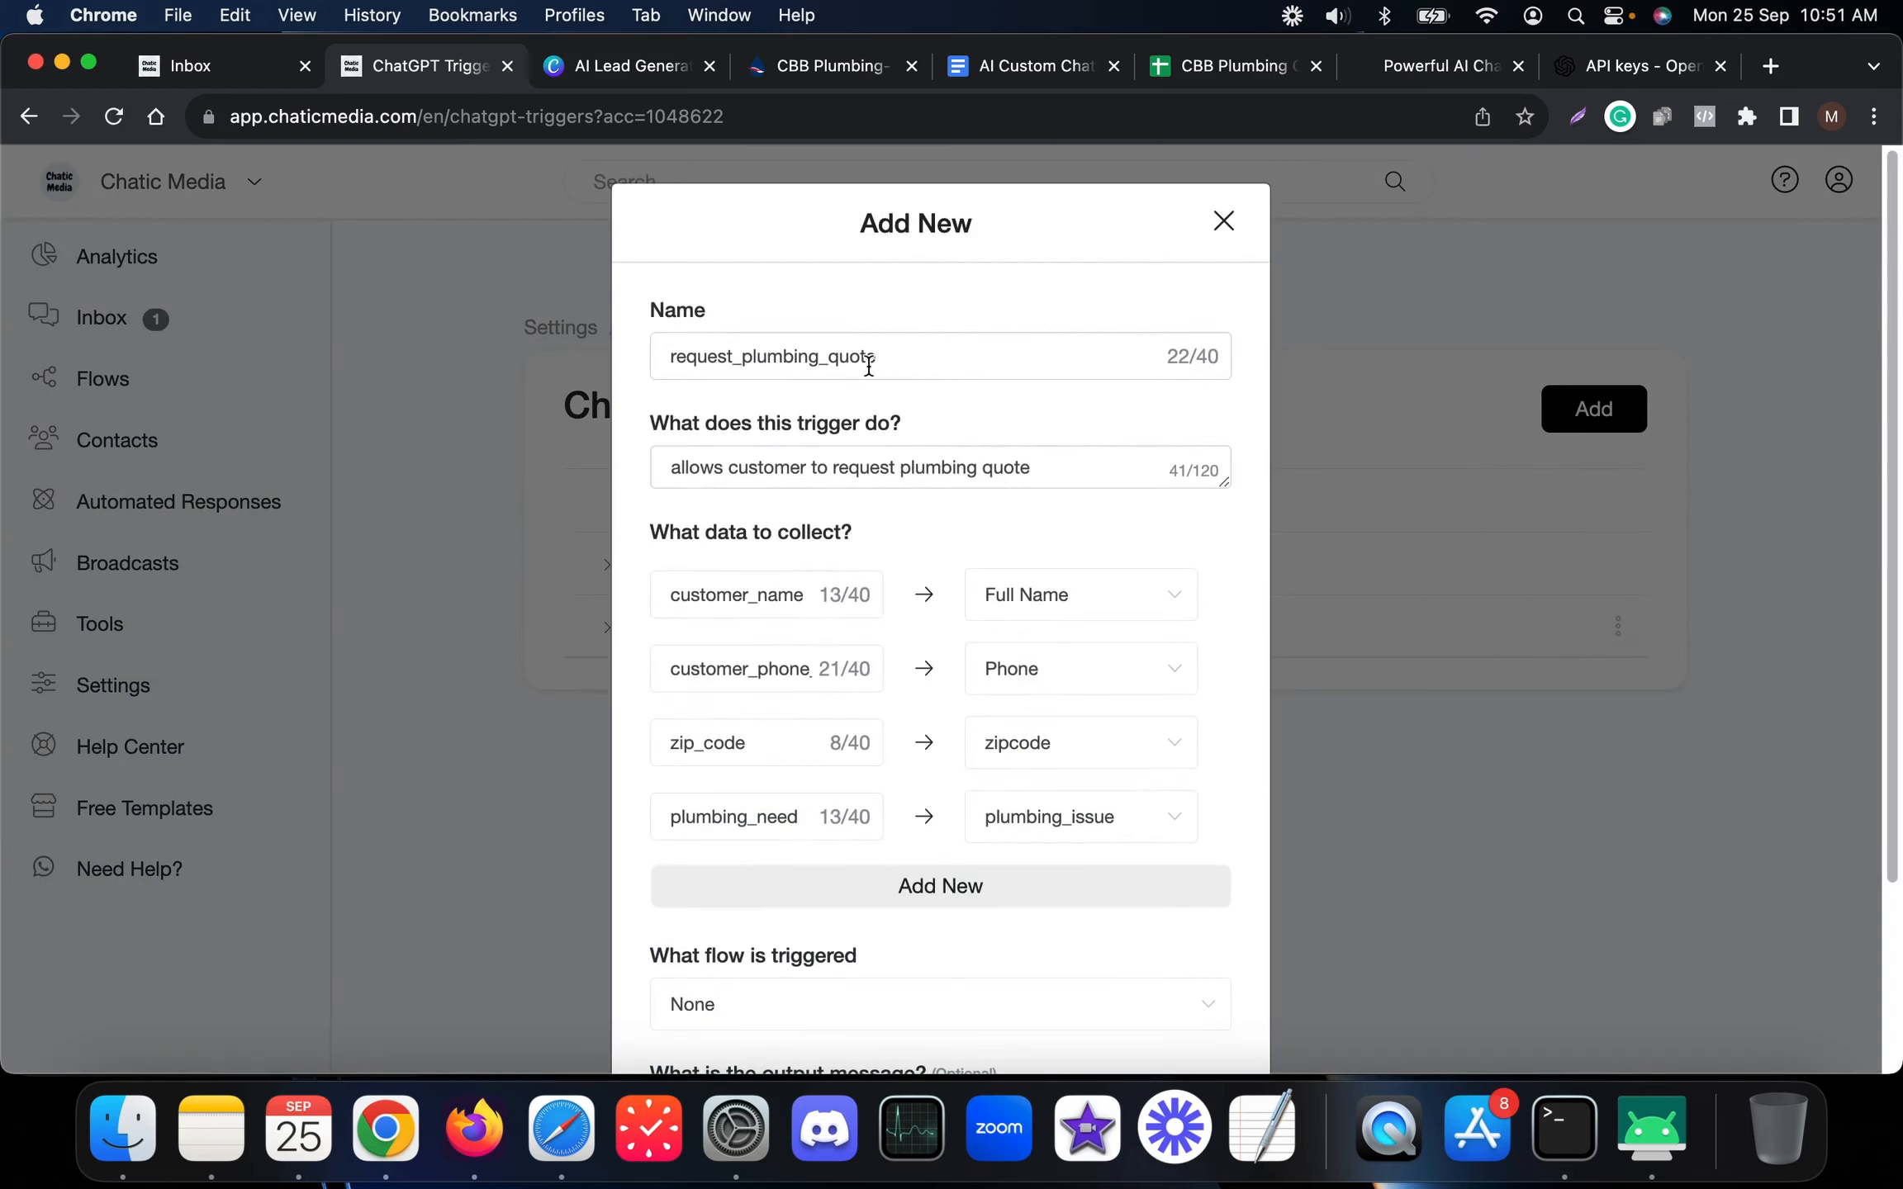
pyautogui.doubleClick(840, 355)
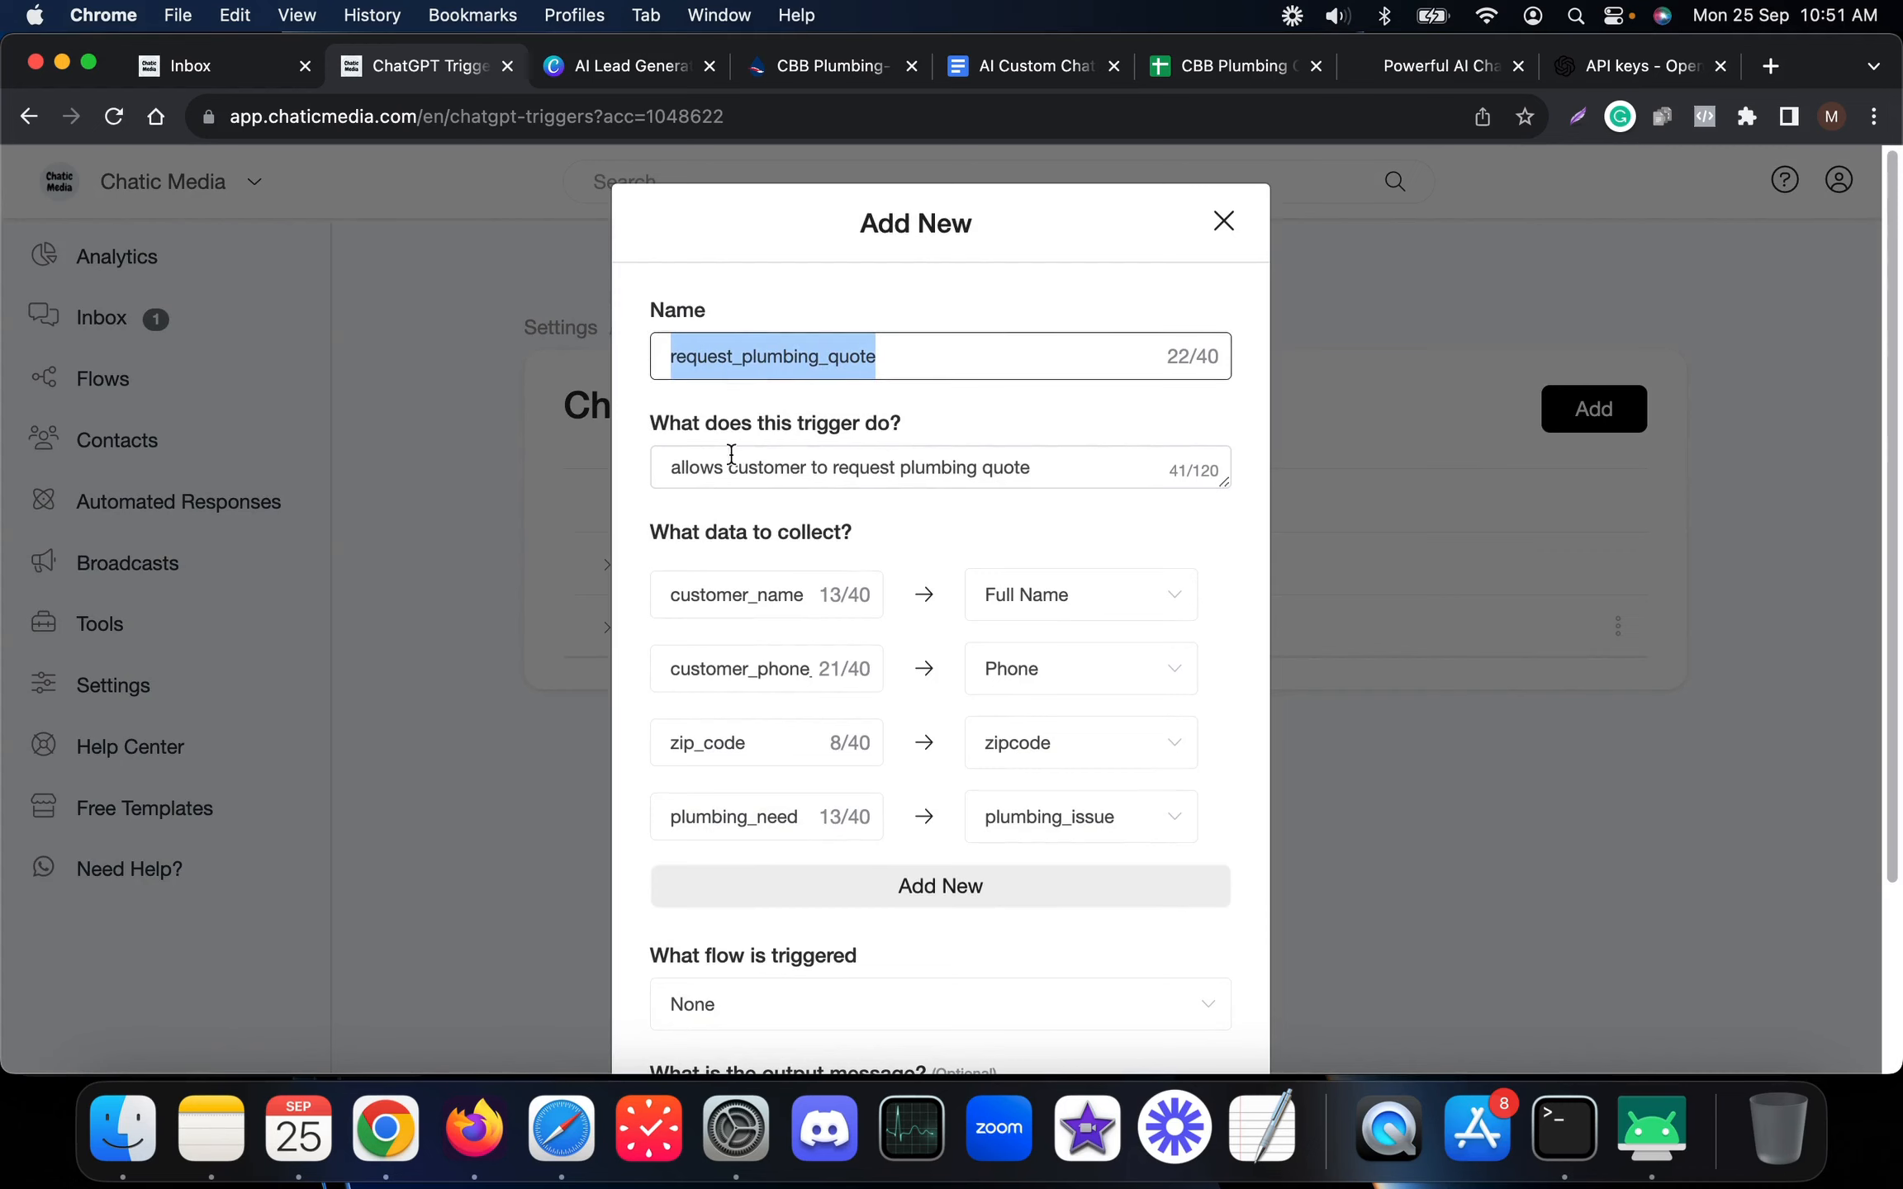
pyautogui.moveTo(1052, 466); pyautogui.dragTo(649, 457)
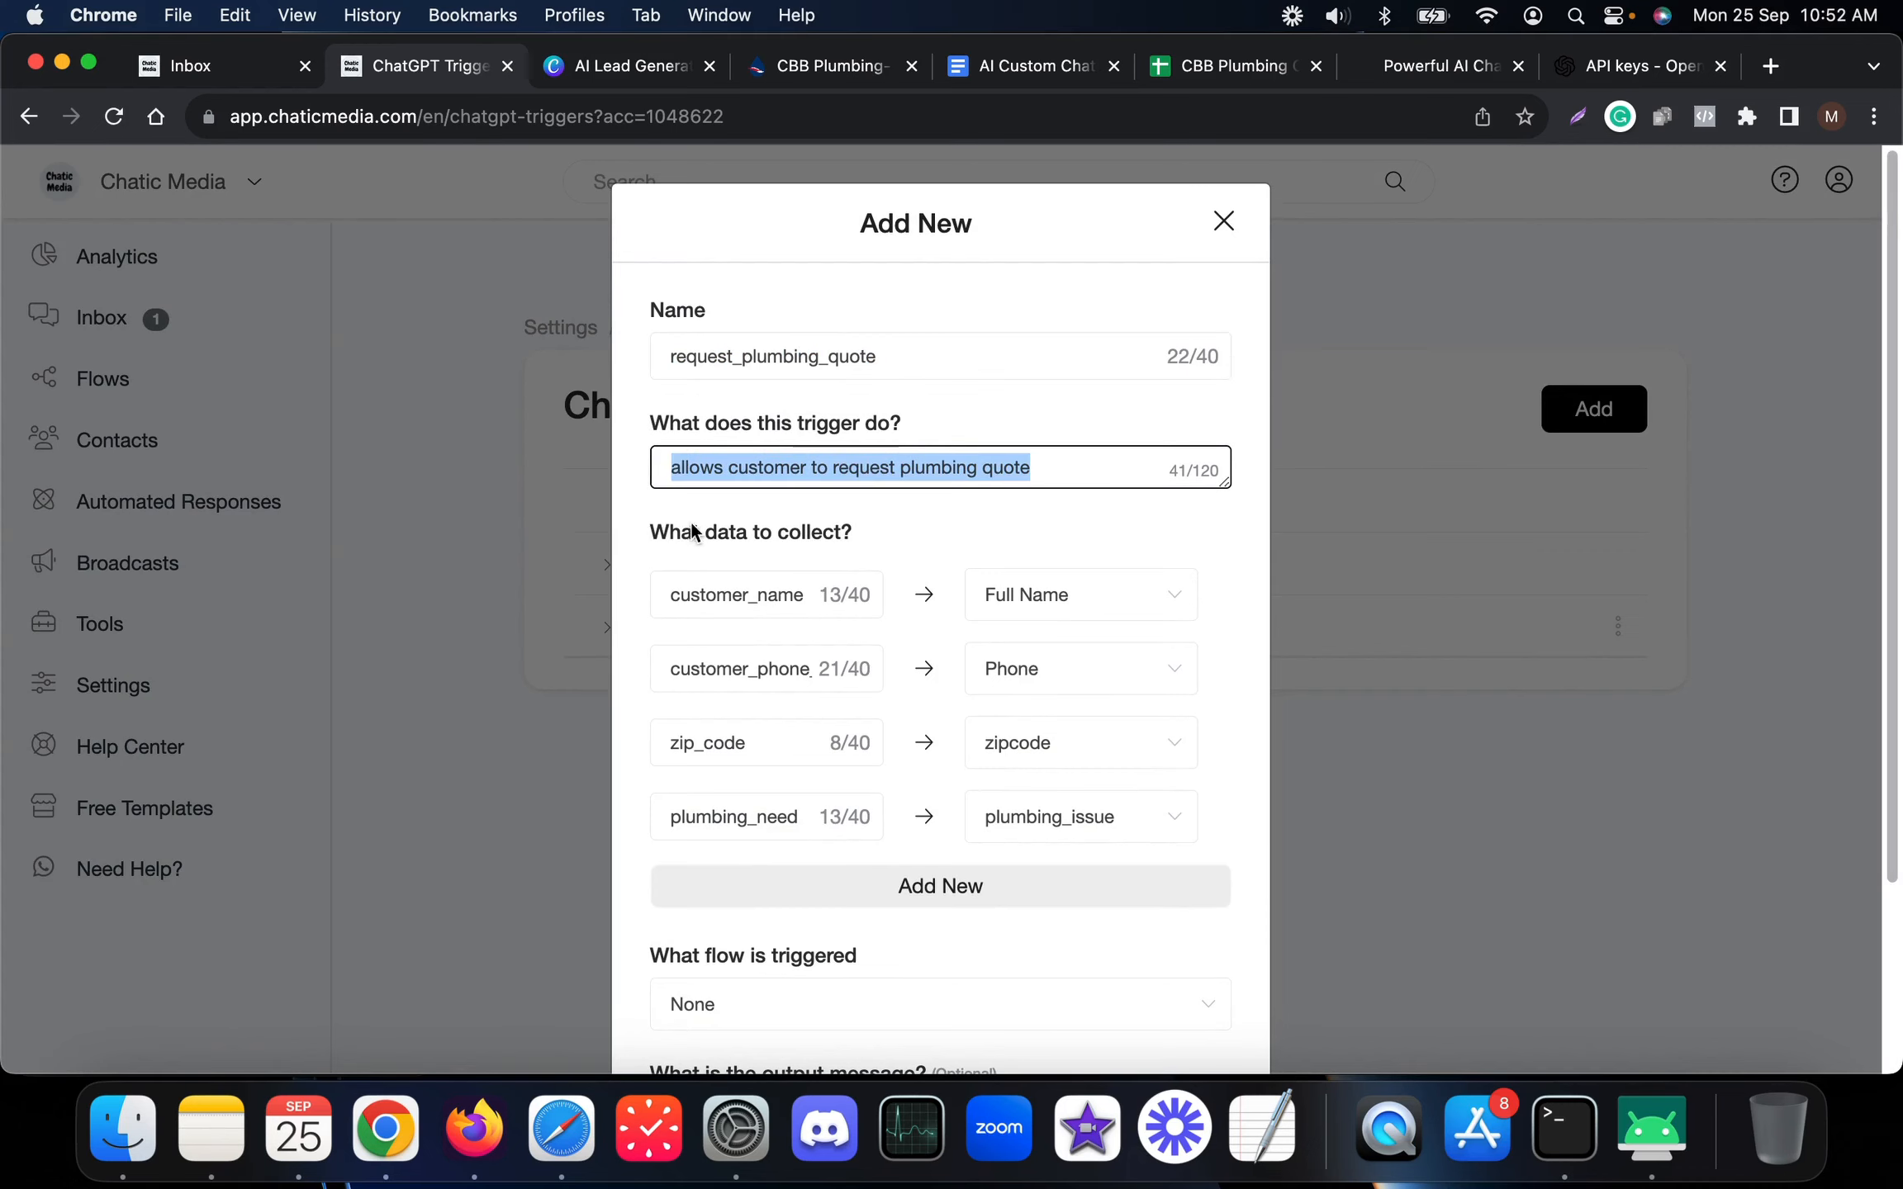
pyautogui.scroll(-3, 712, 611)
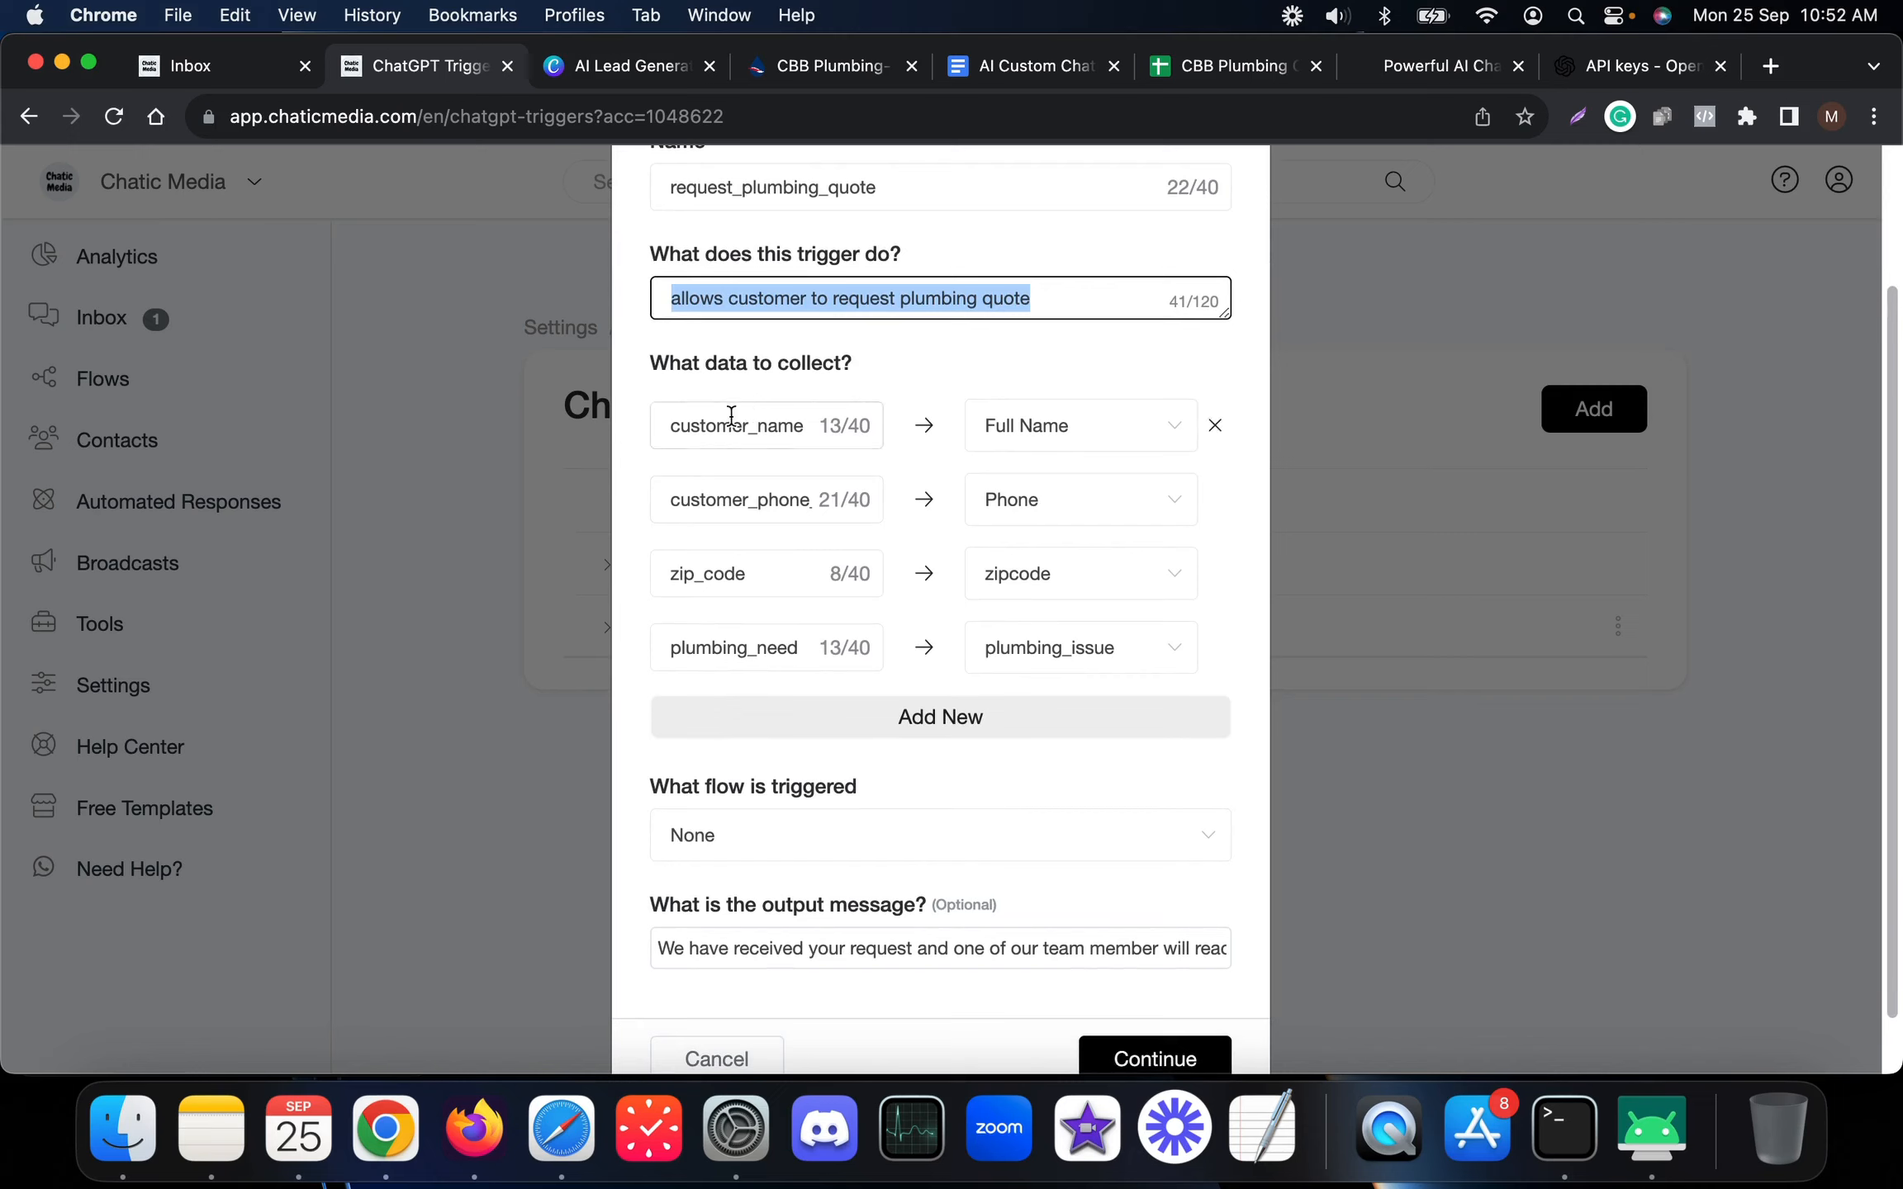
# Map customer_name to Full Name and customer_phone to Phone, checking the inbox conversation
pyautogui.moveTo(808, 422); pyautogui.dragTo(598, 417)
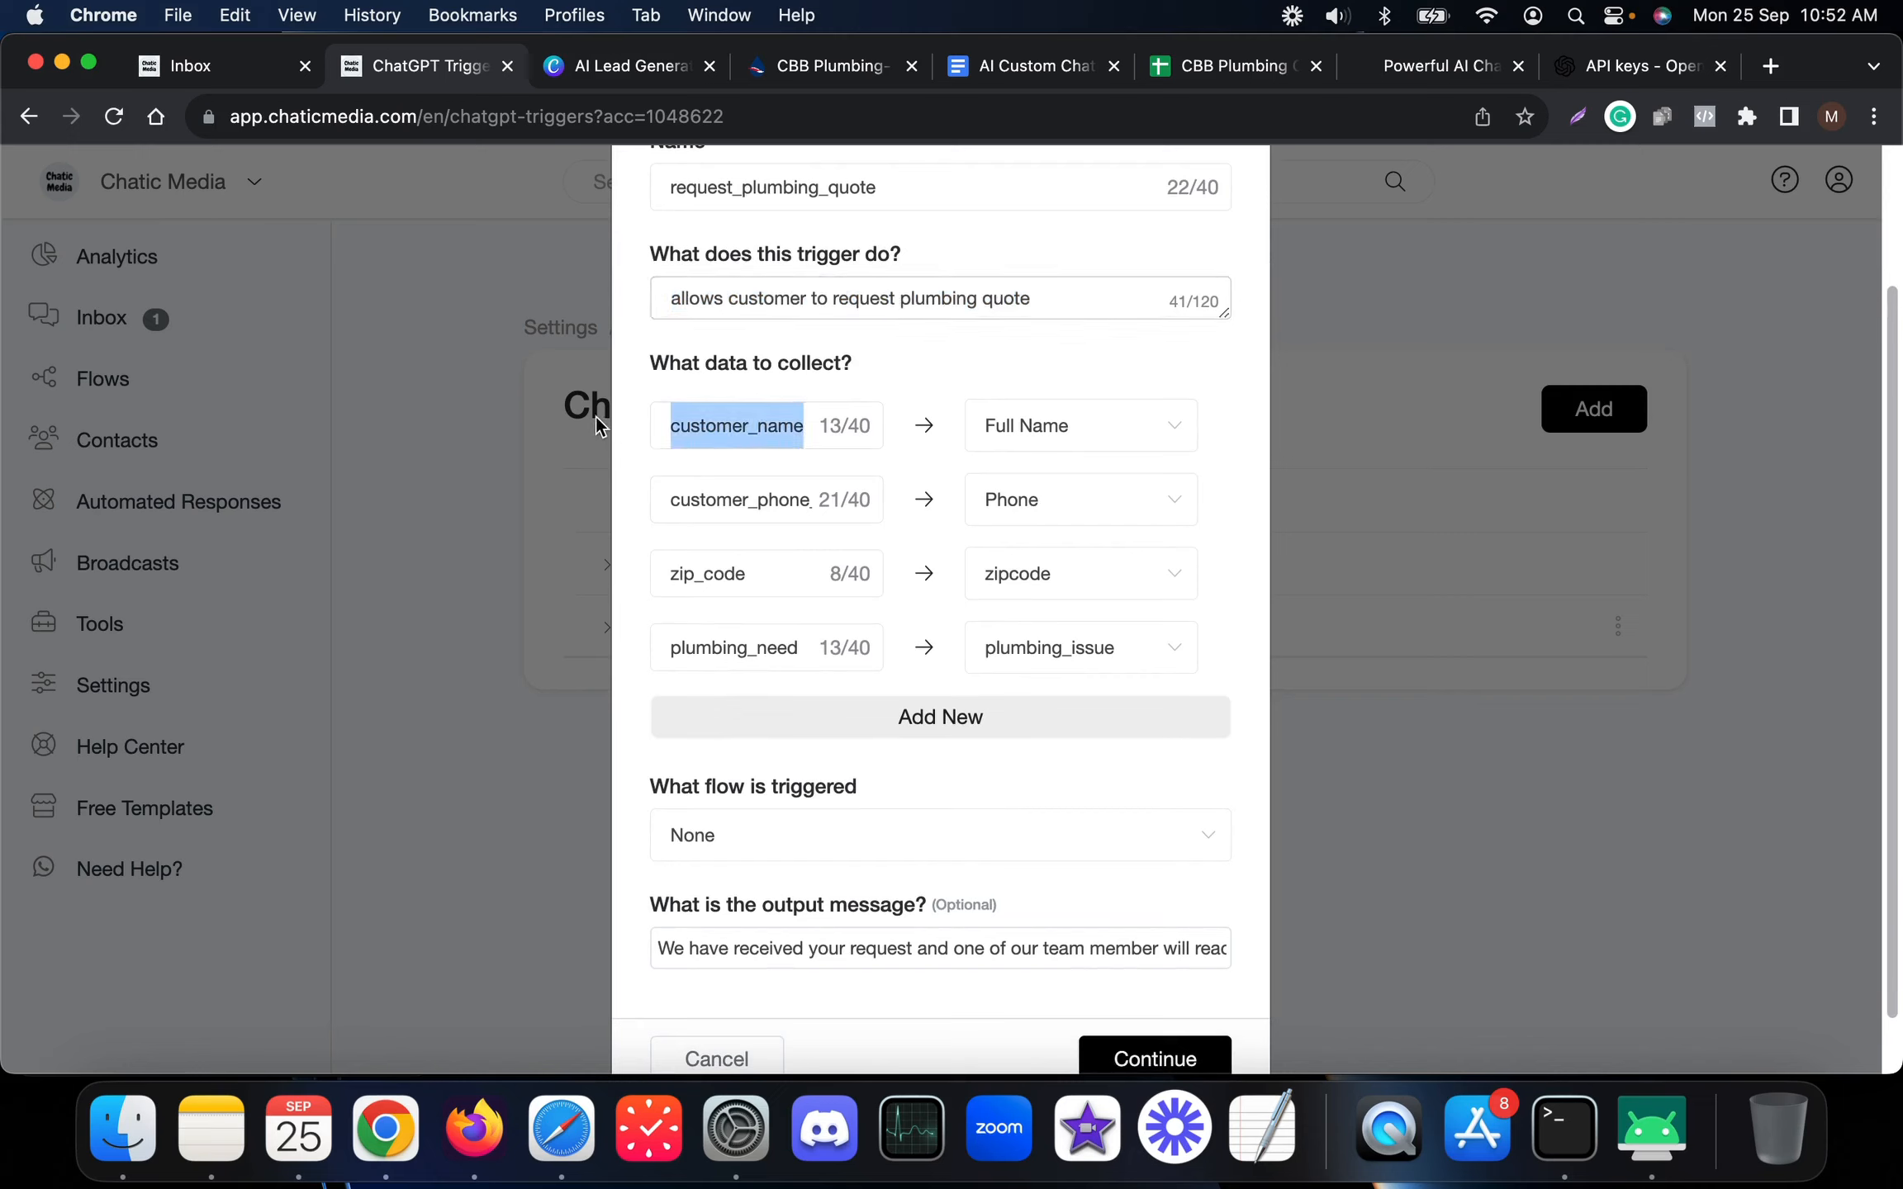
pyautogui.click(1075, 448)
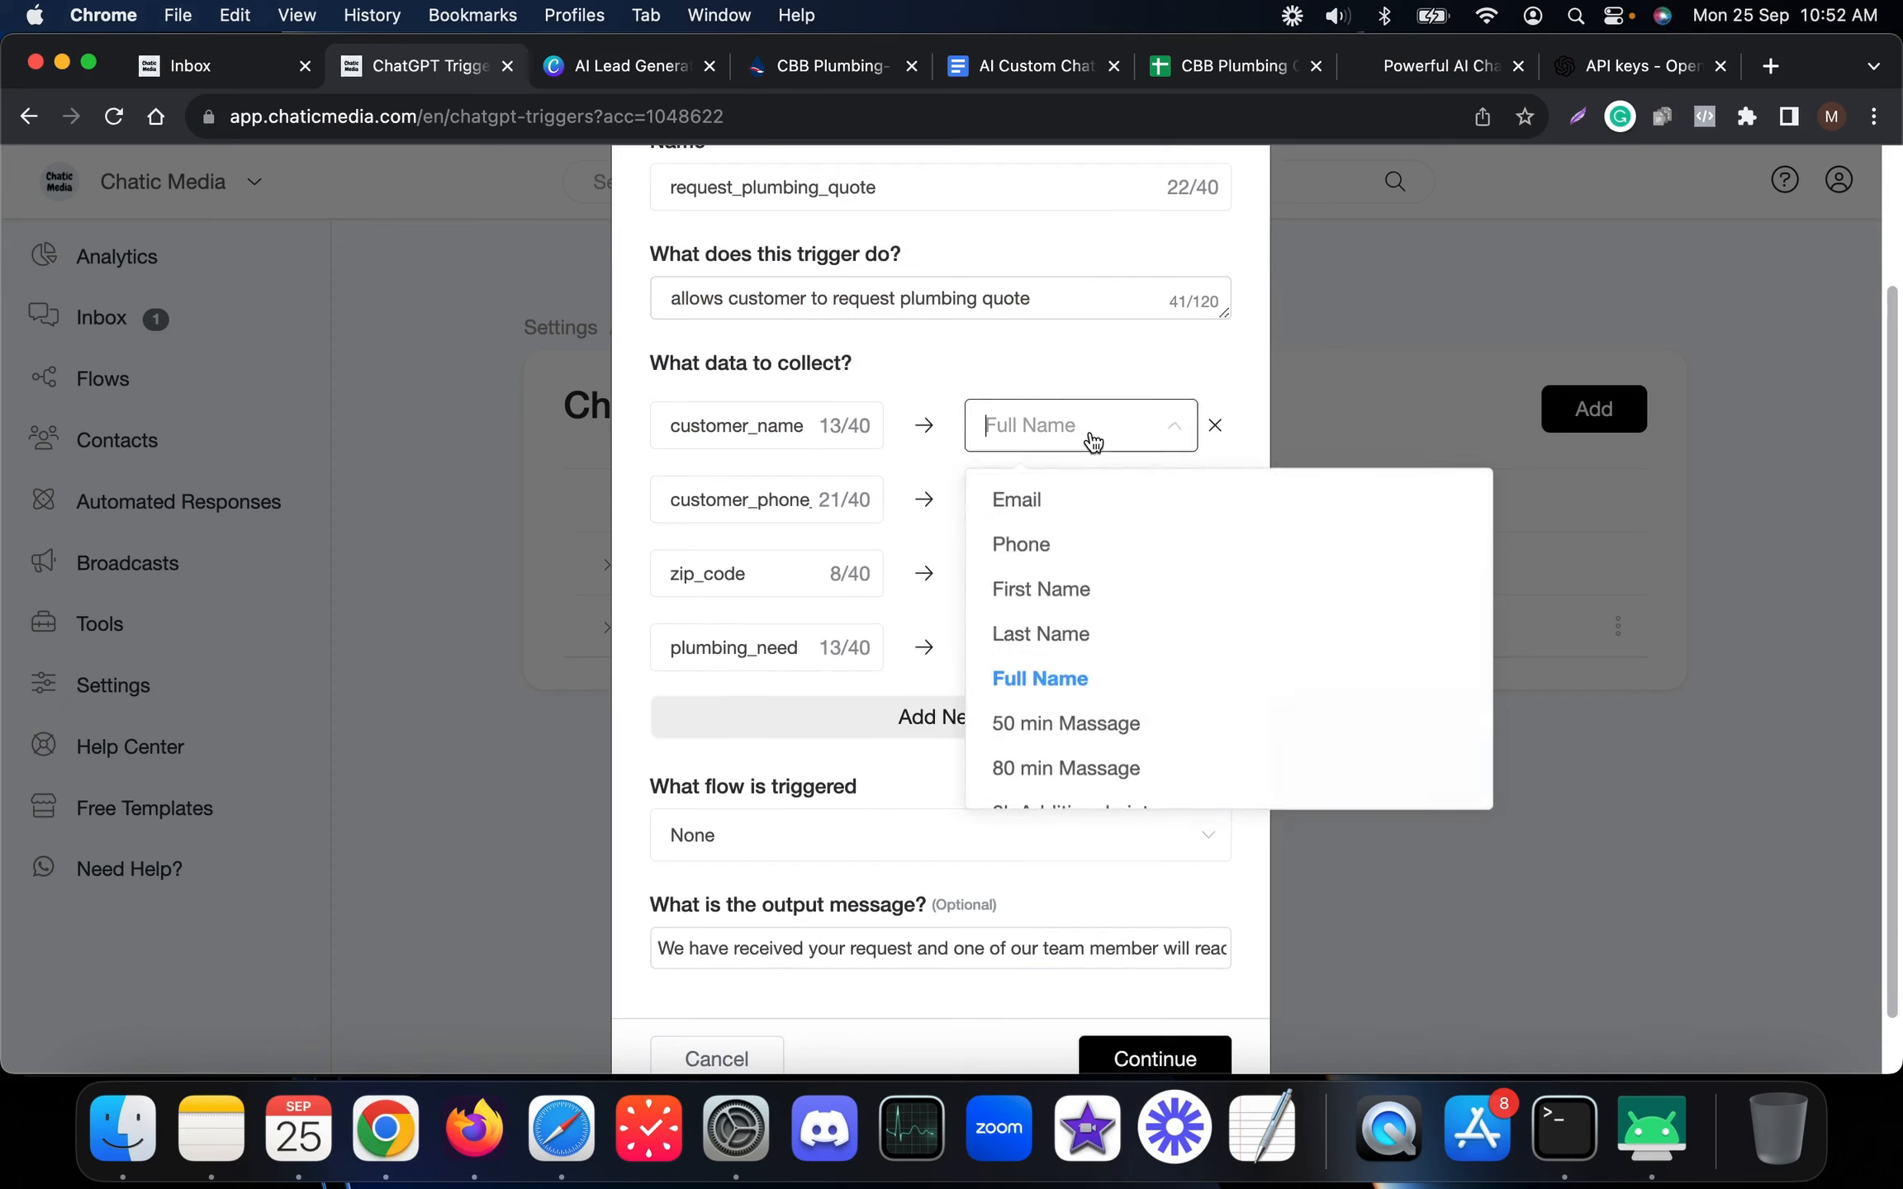
pyautogui.click(1077, 688)
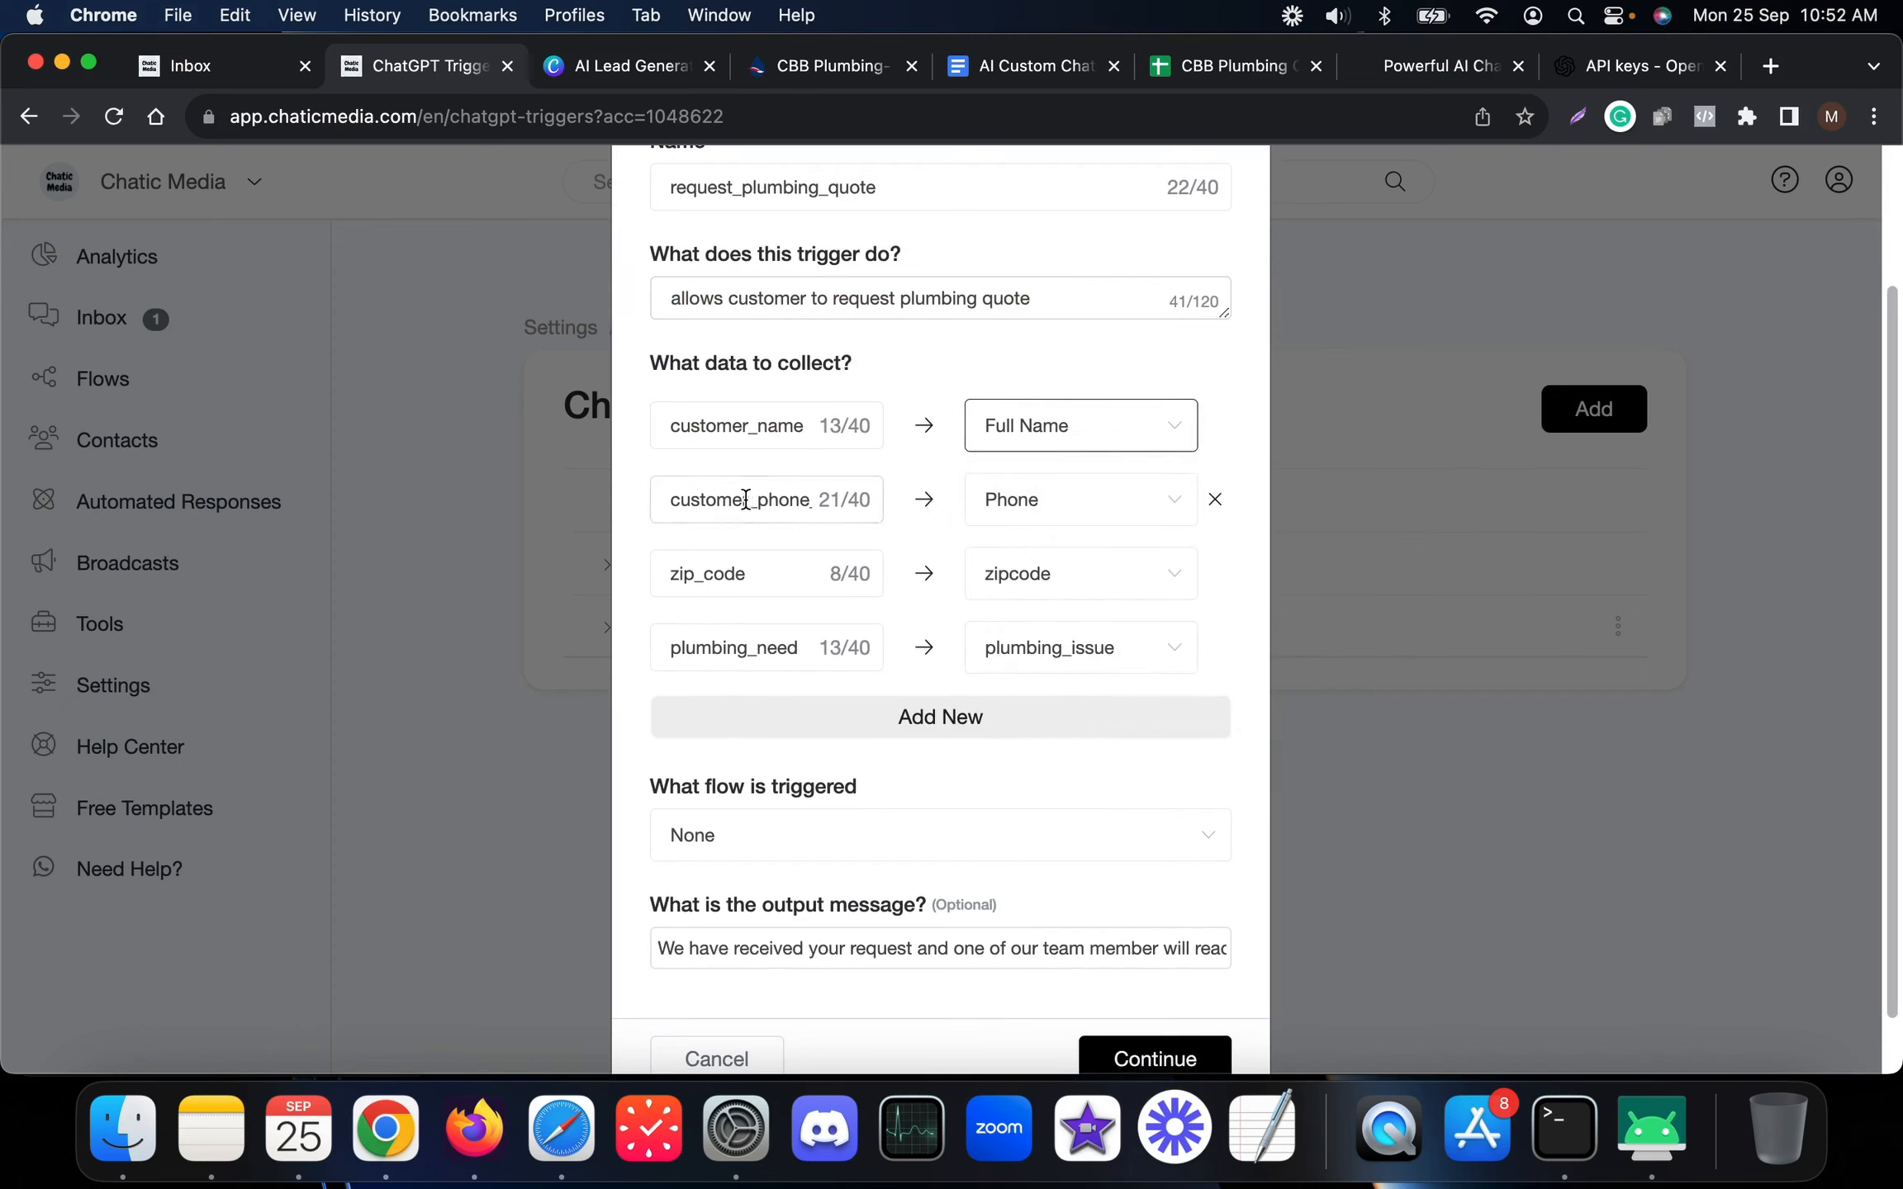
pyautogui.click(1024, 501)
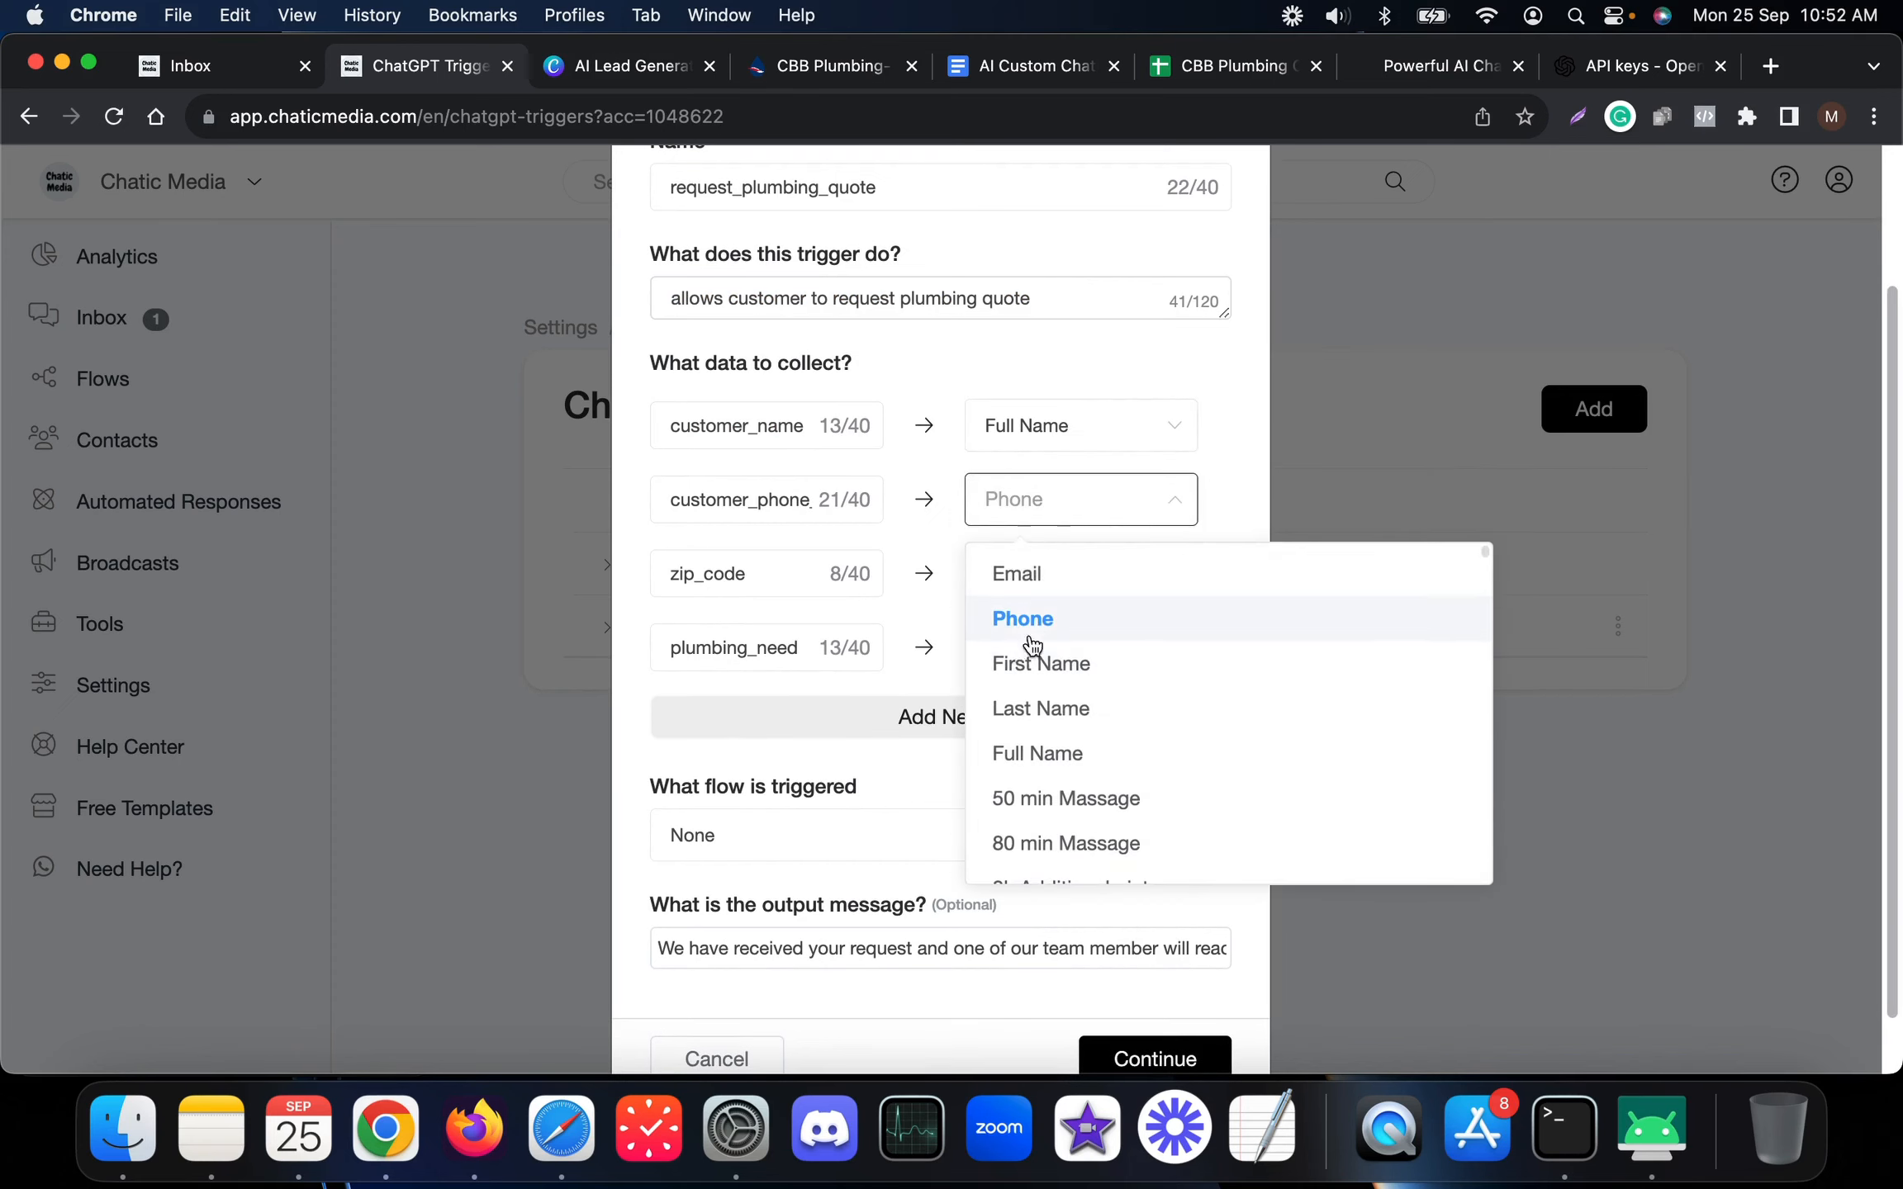
pyautogui.click(1062, 619)
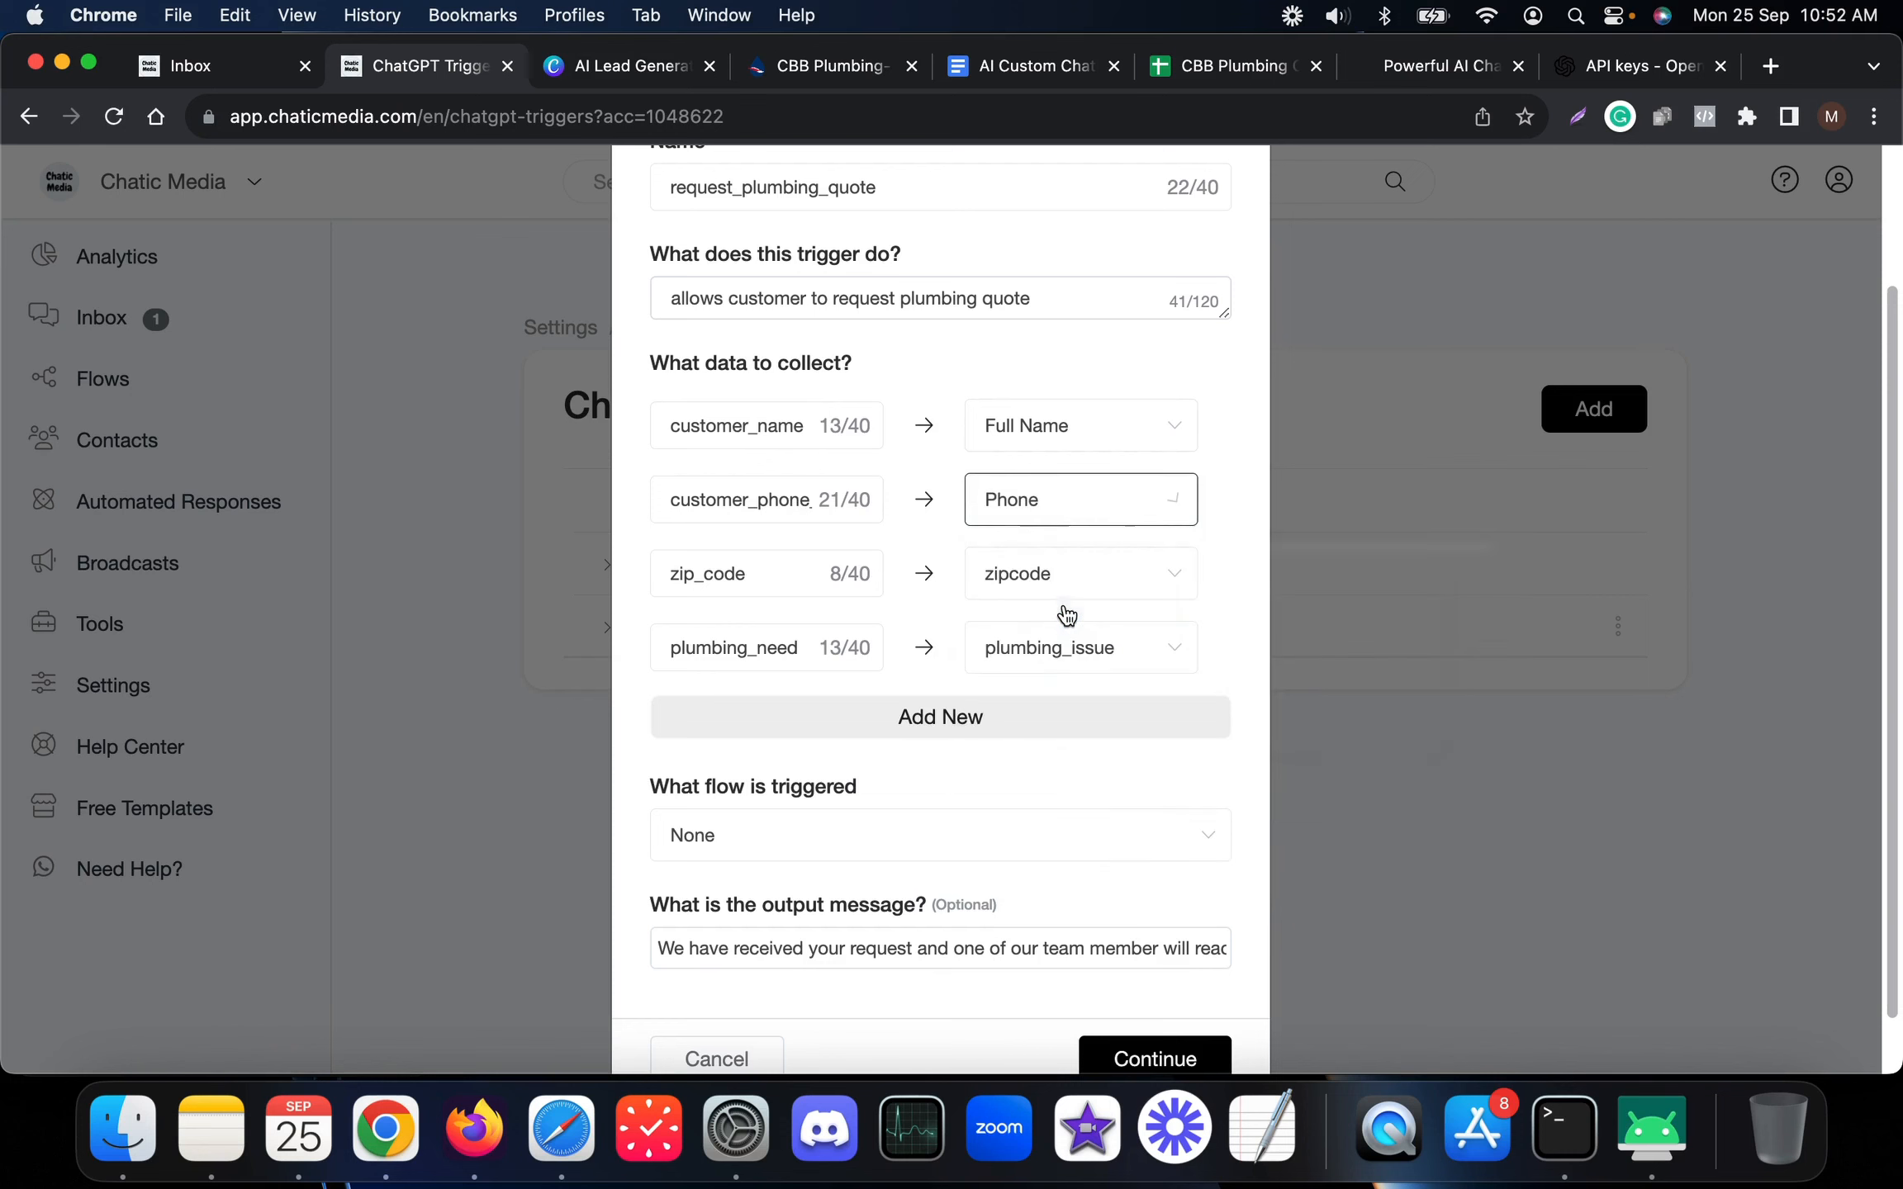
pyautogui.click(208, 80)
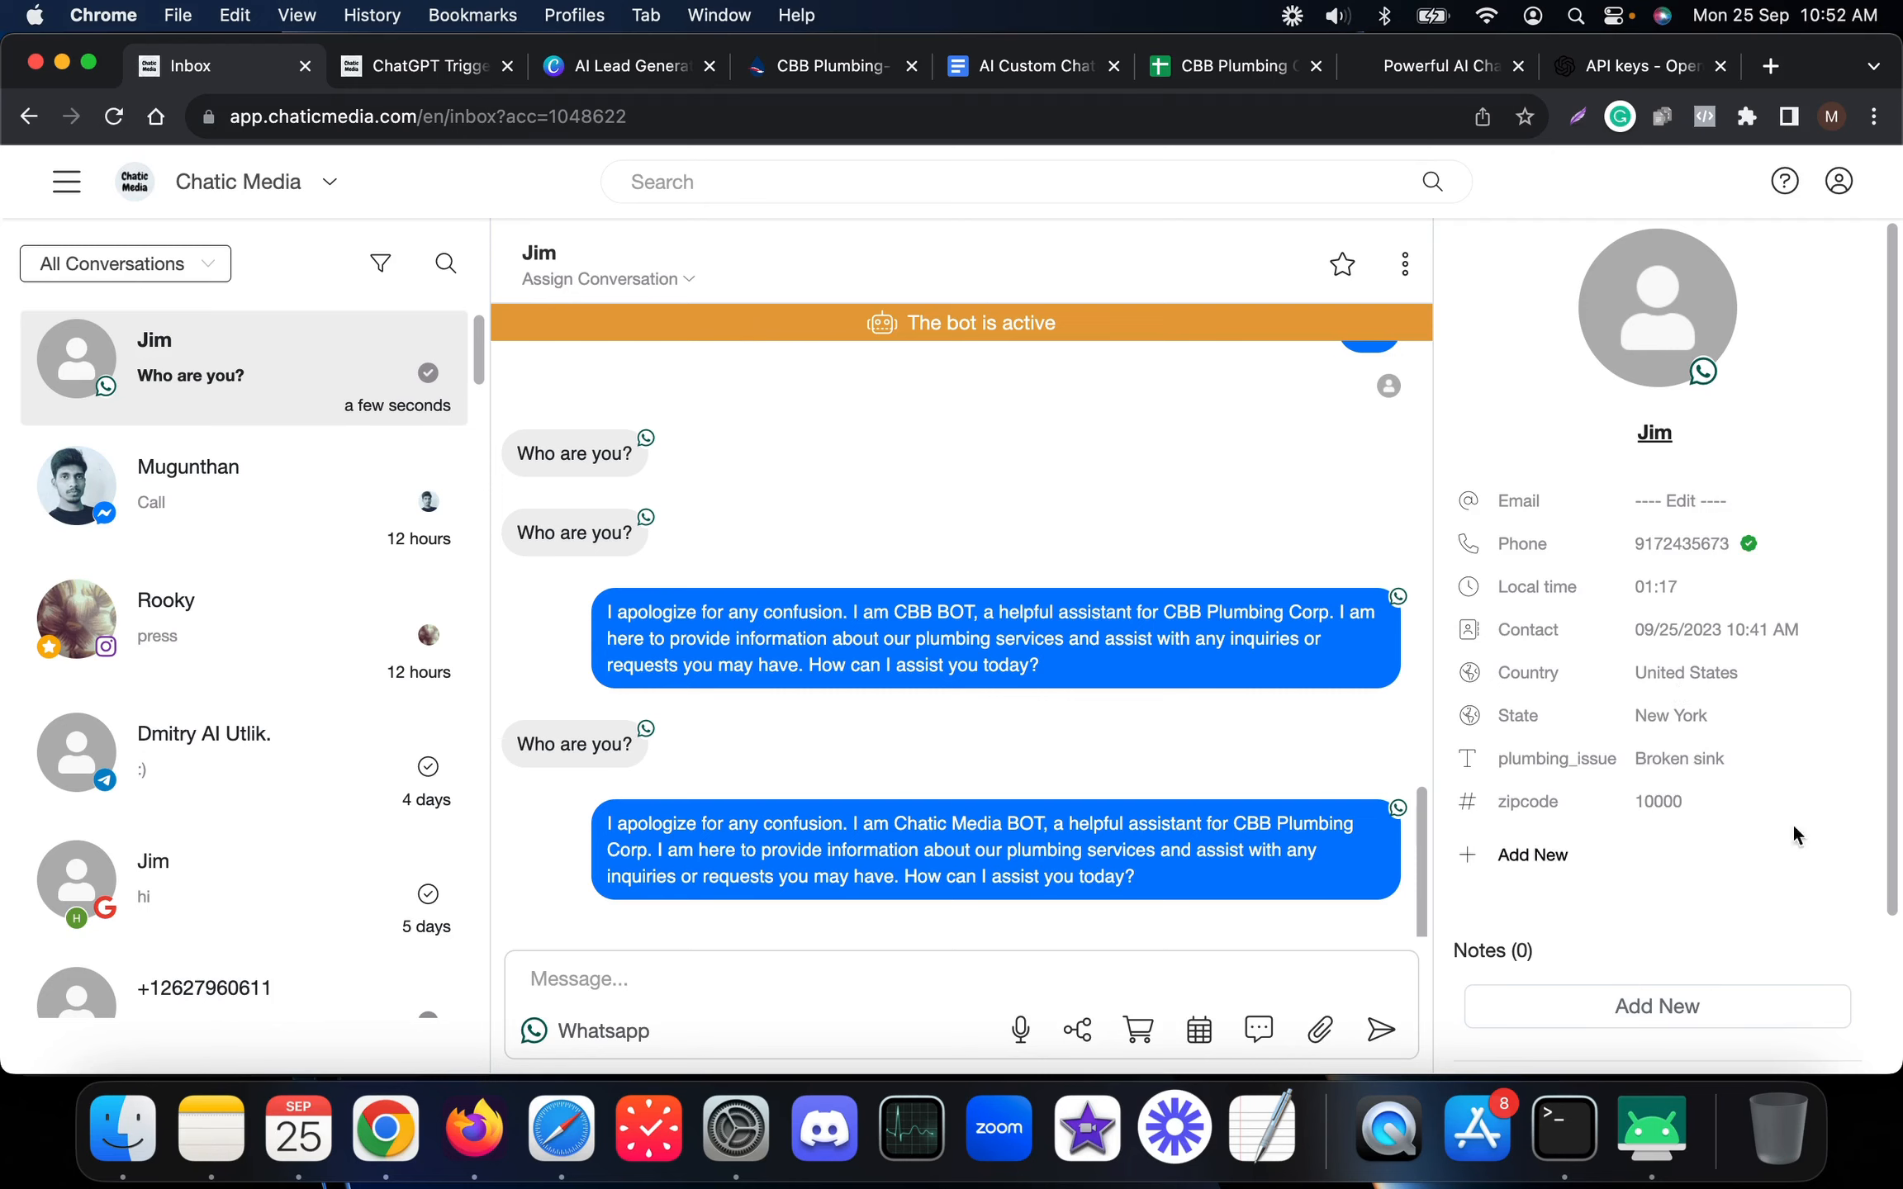
pyautogui.click(413, 70)
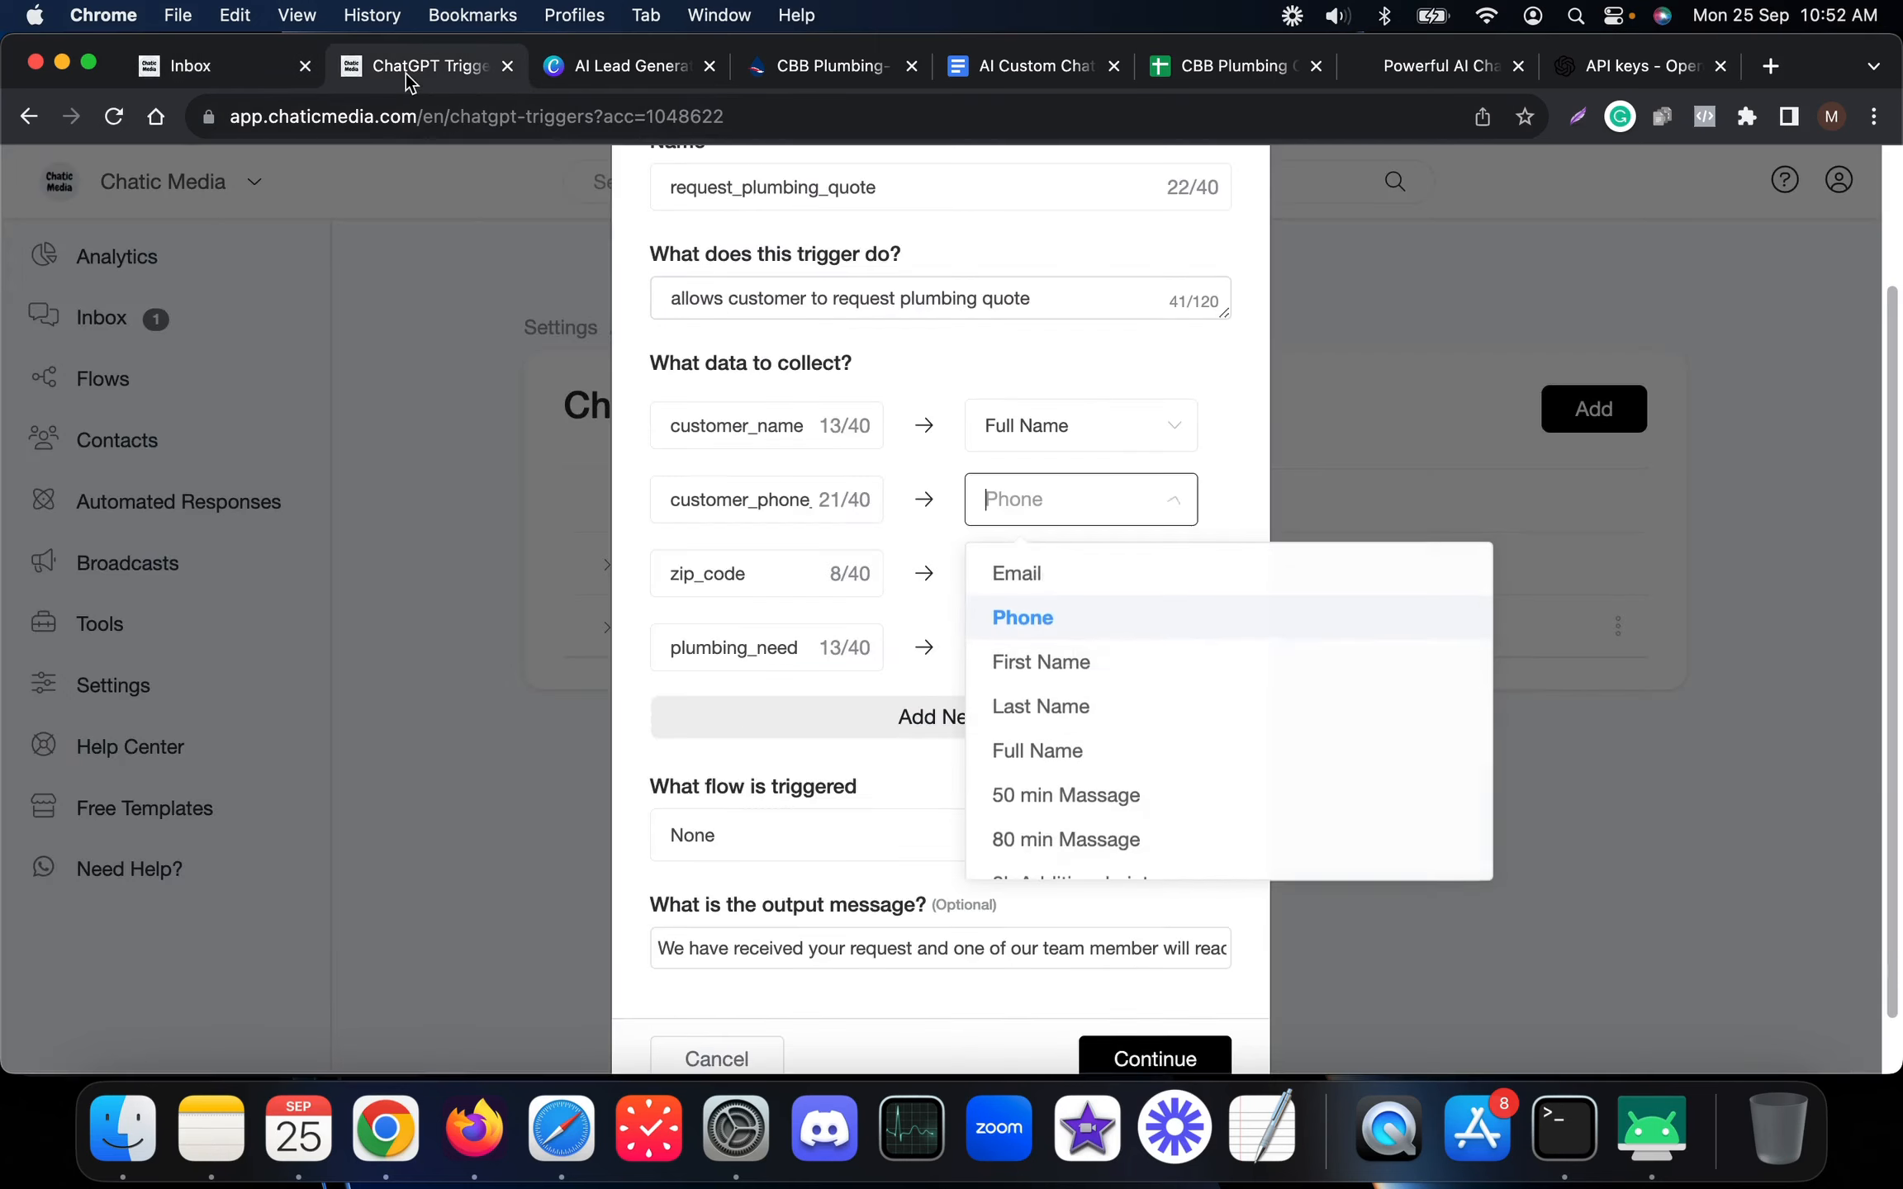
pyautogui.click(1022, 619)
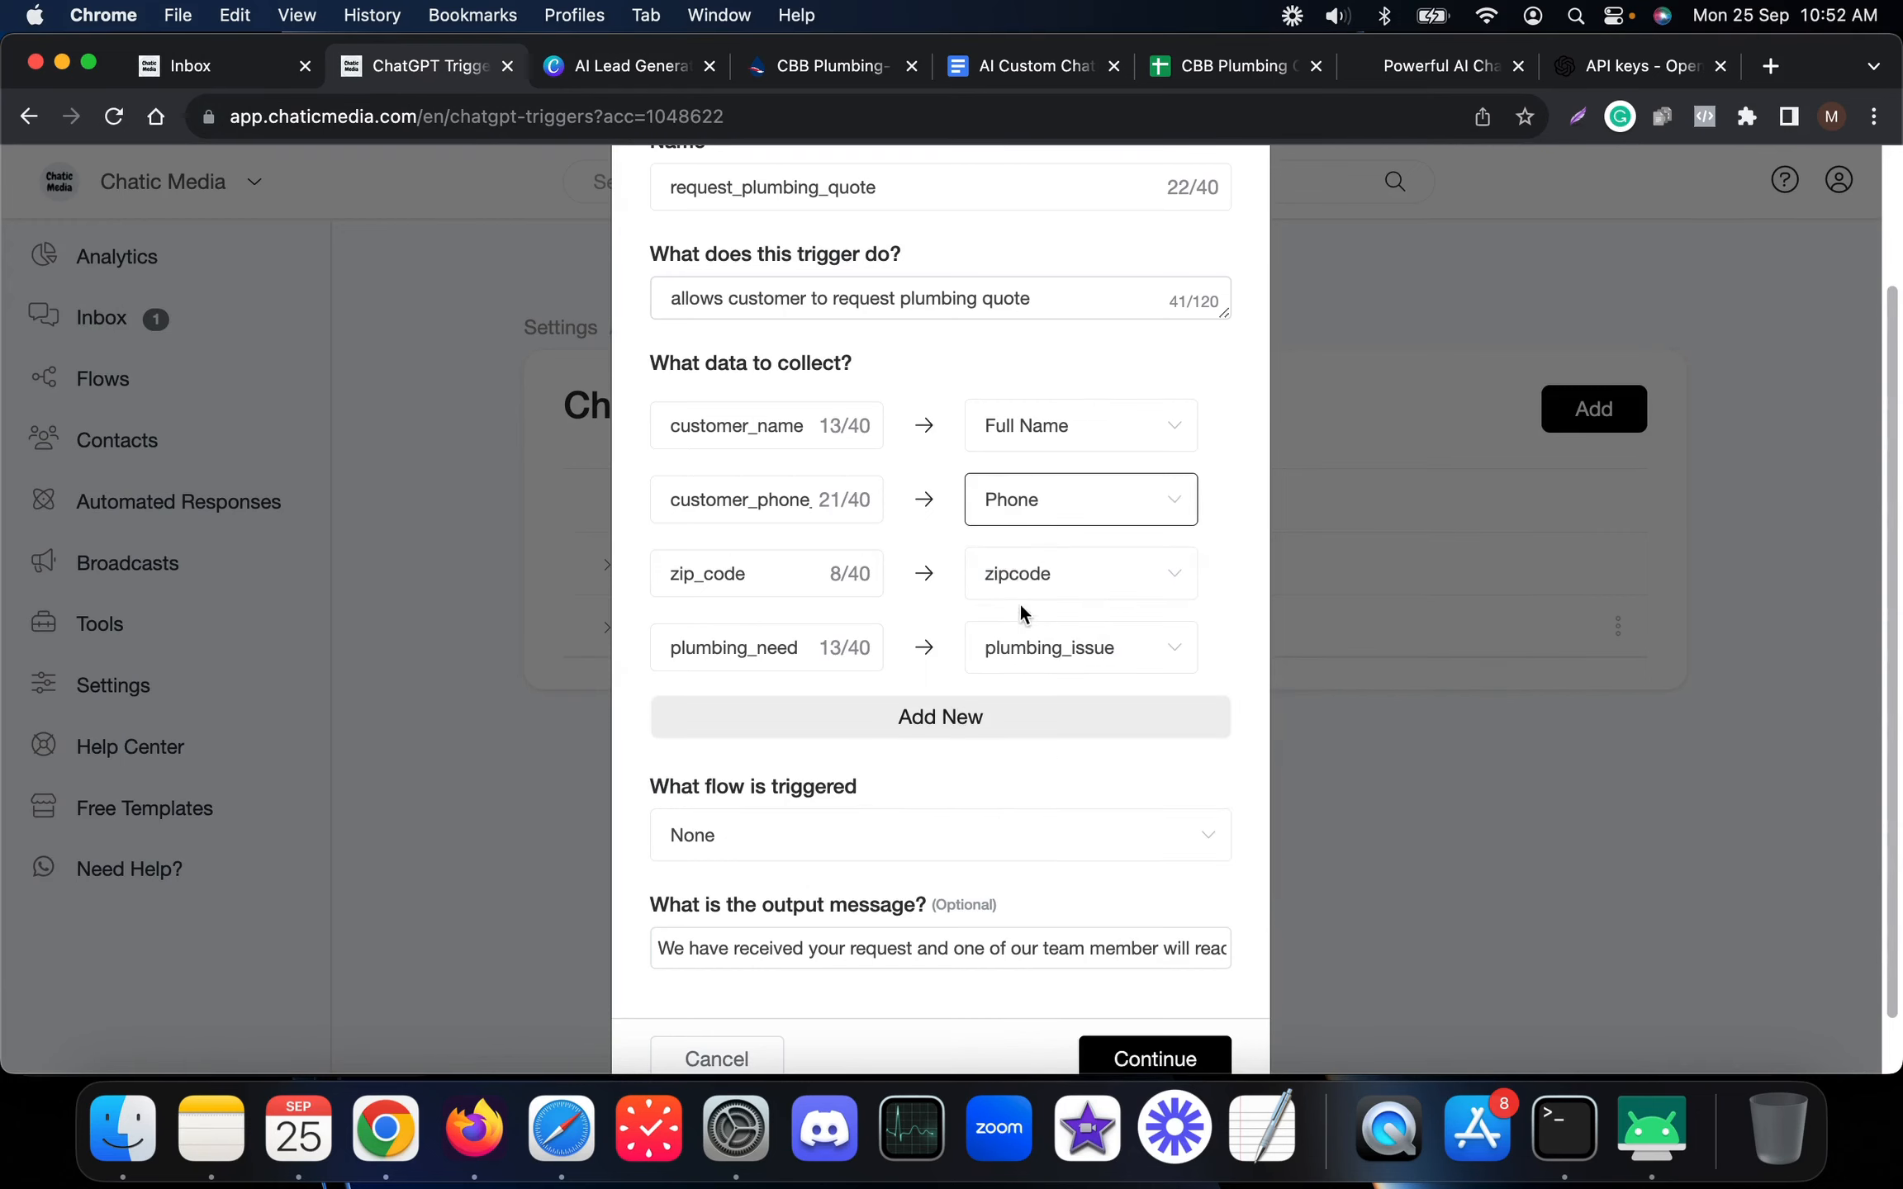
pyautogui.moveTo(748, 578); pyautogui.dragTo(597, 570)
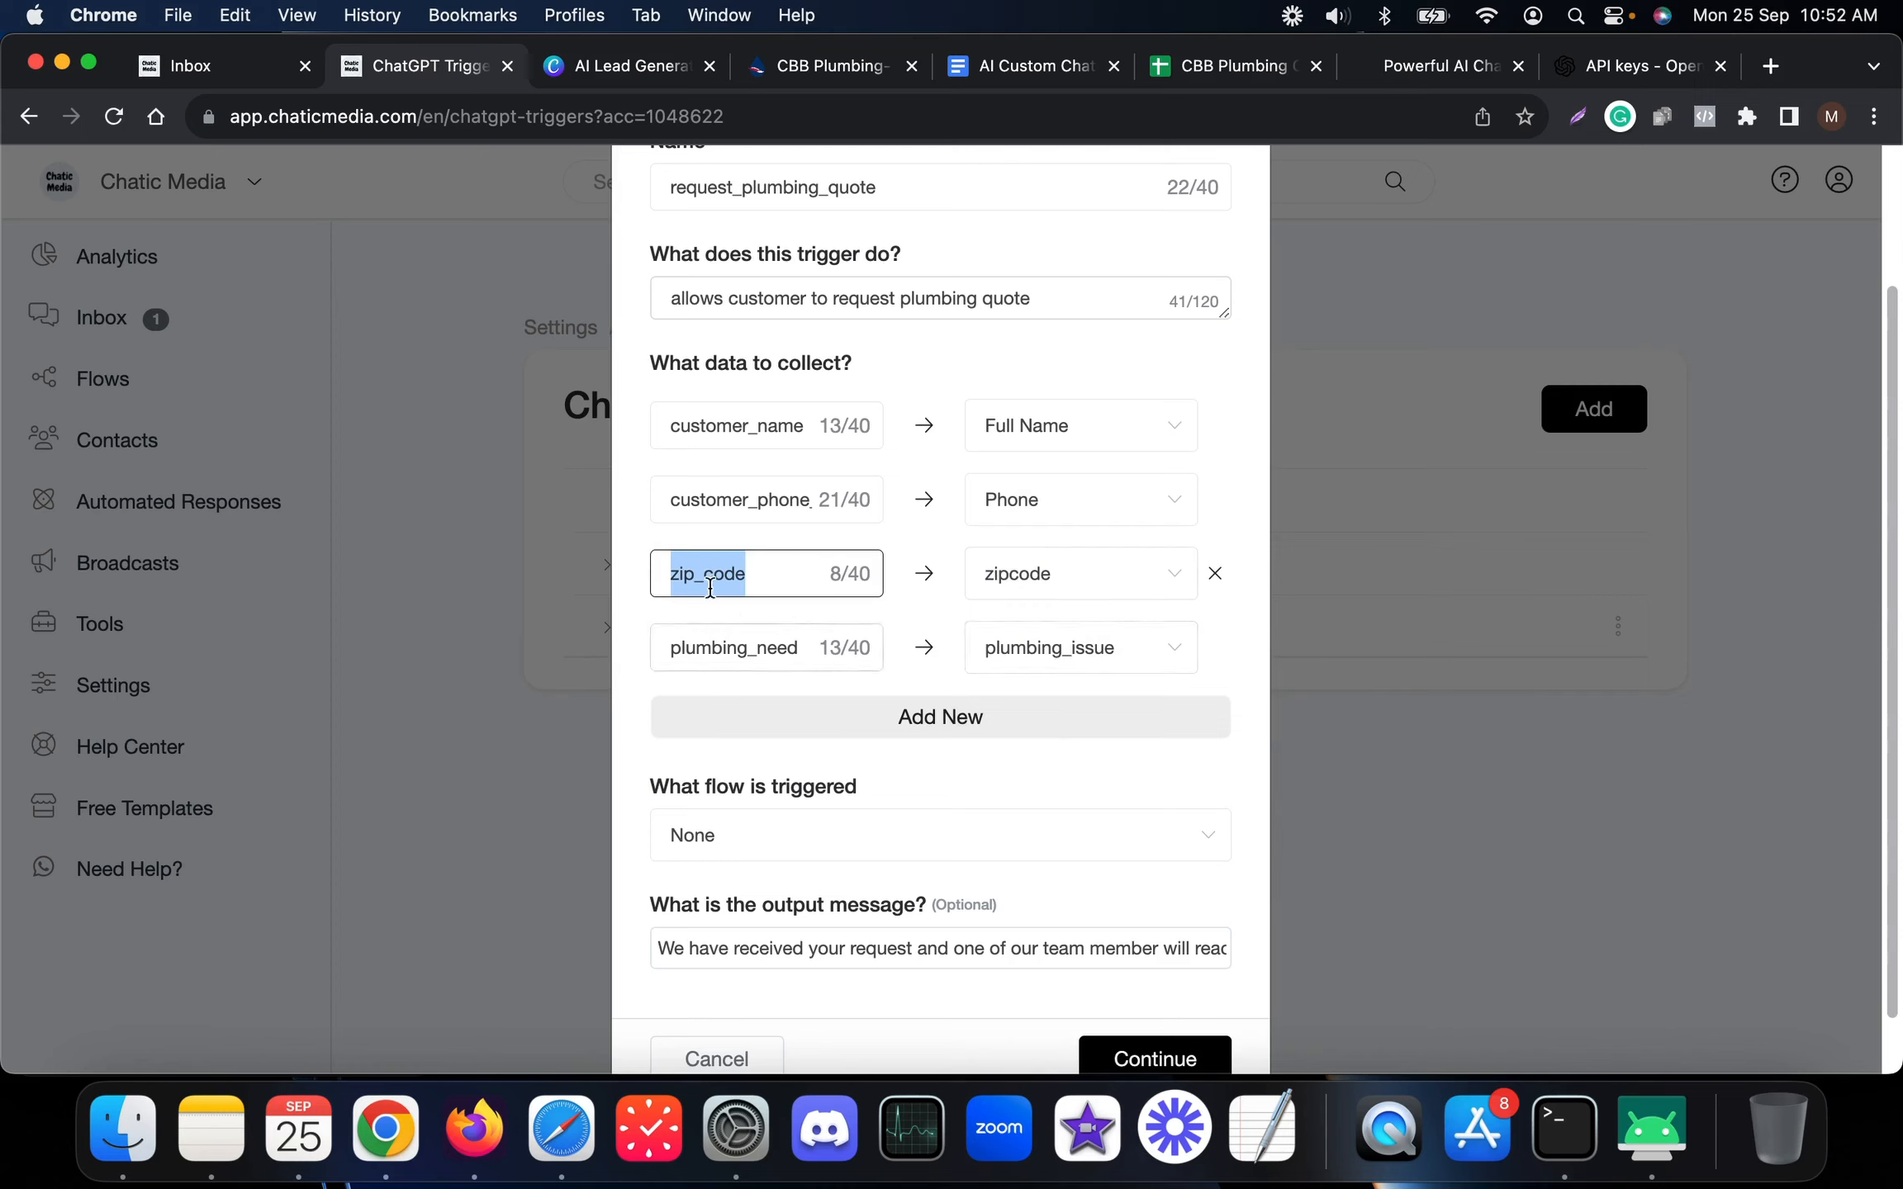
pyautogui.click(191, 66)
# Open Flows in a new tab and go to its Custom Fields page
pyautogui.click(68, 192)
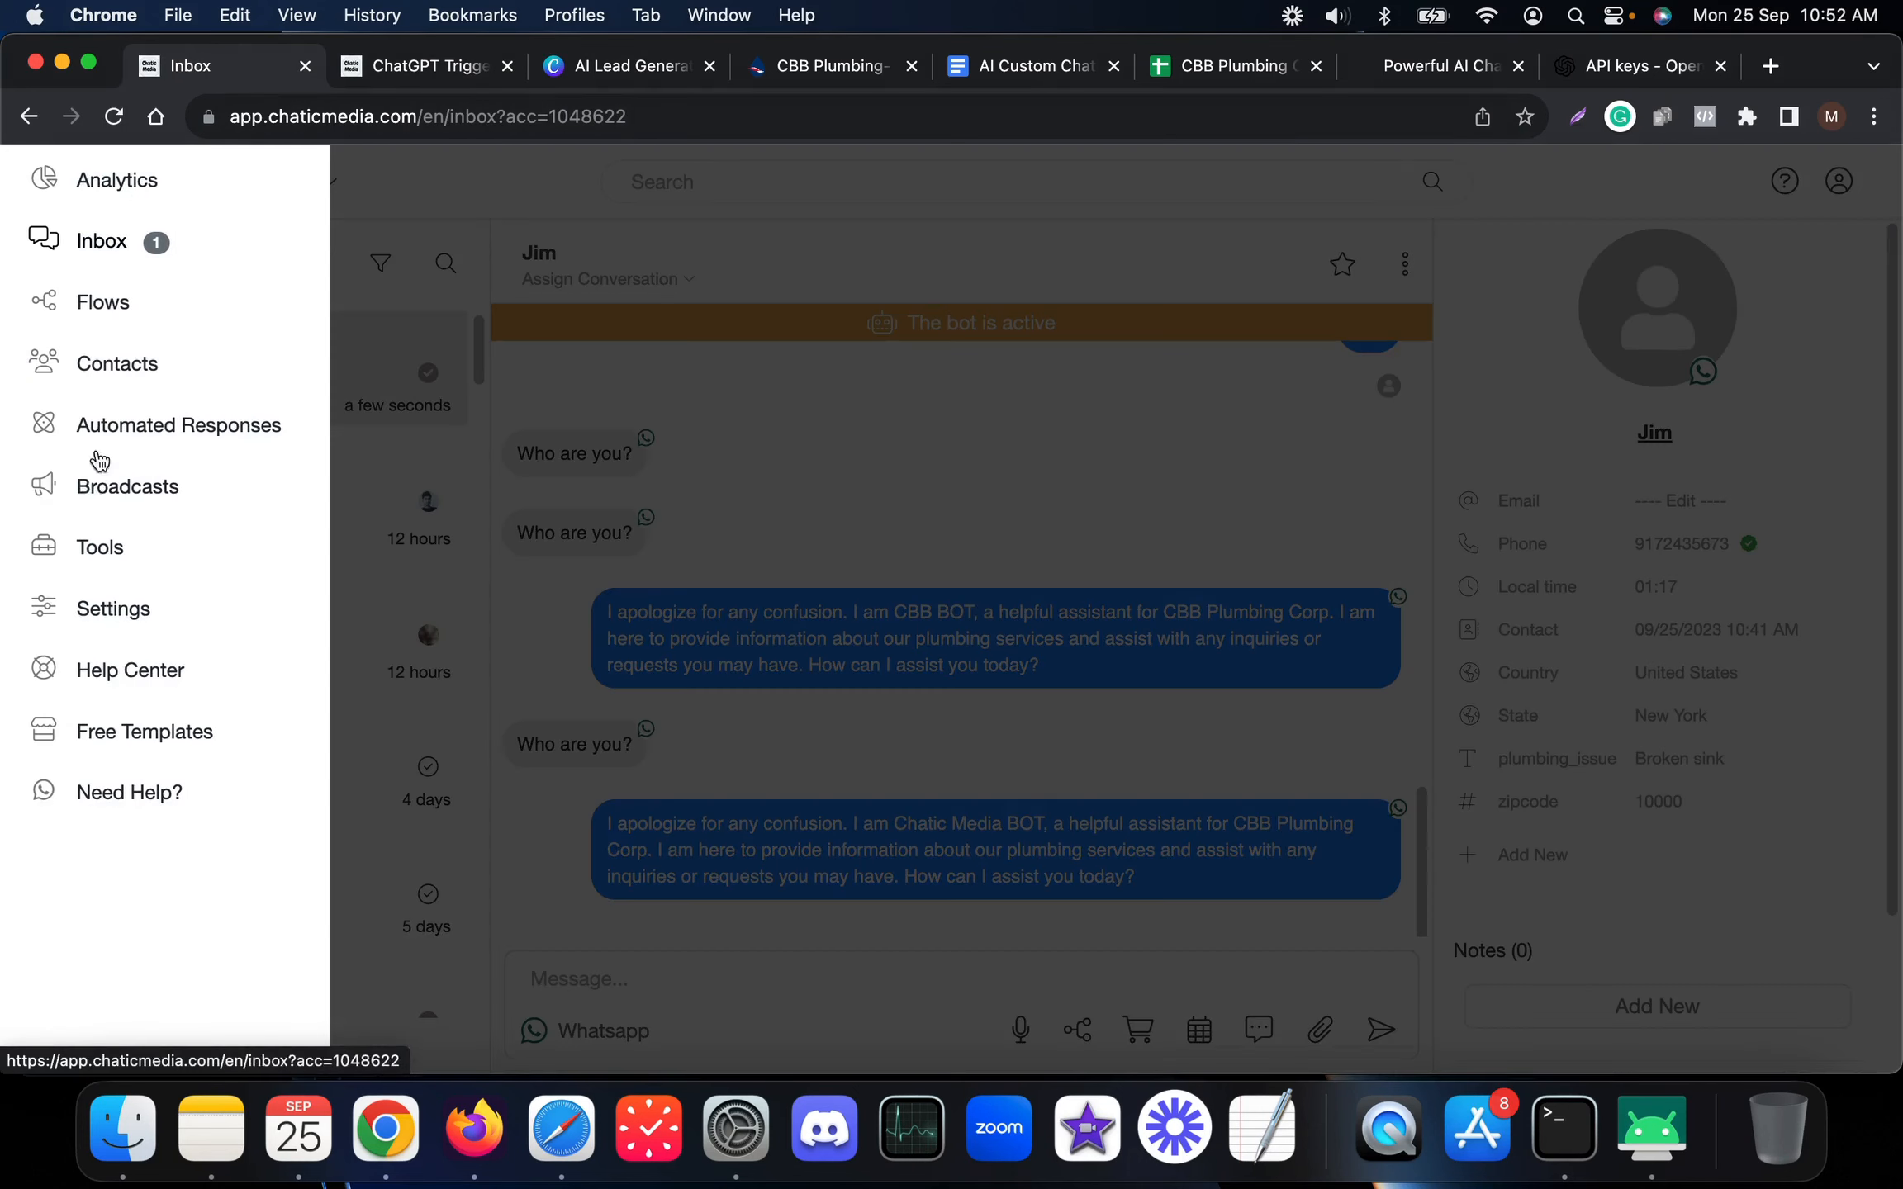
pyautogui.keyDown('super'); pyautogui.click(107, 317); pyautogui.keyUp('super')
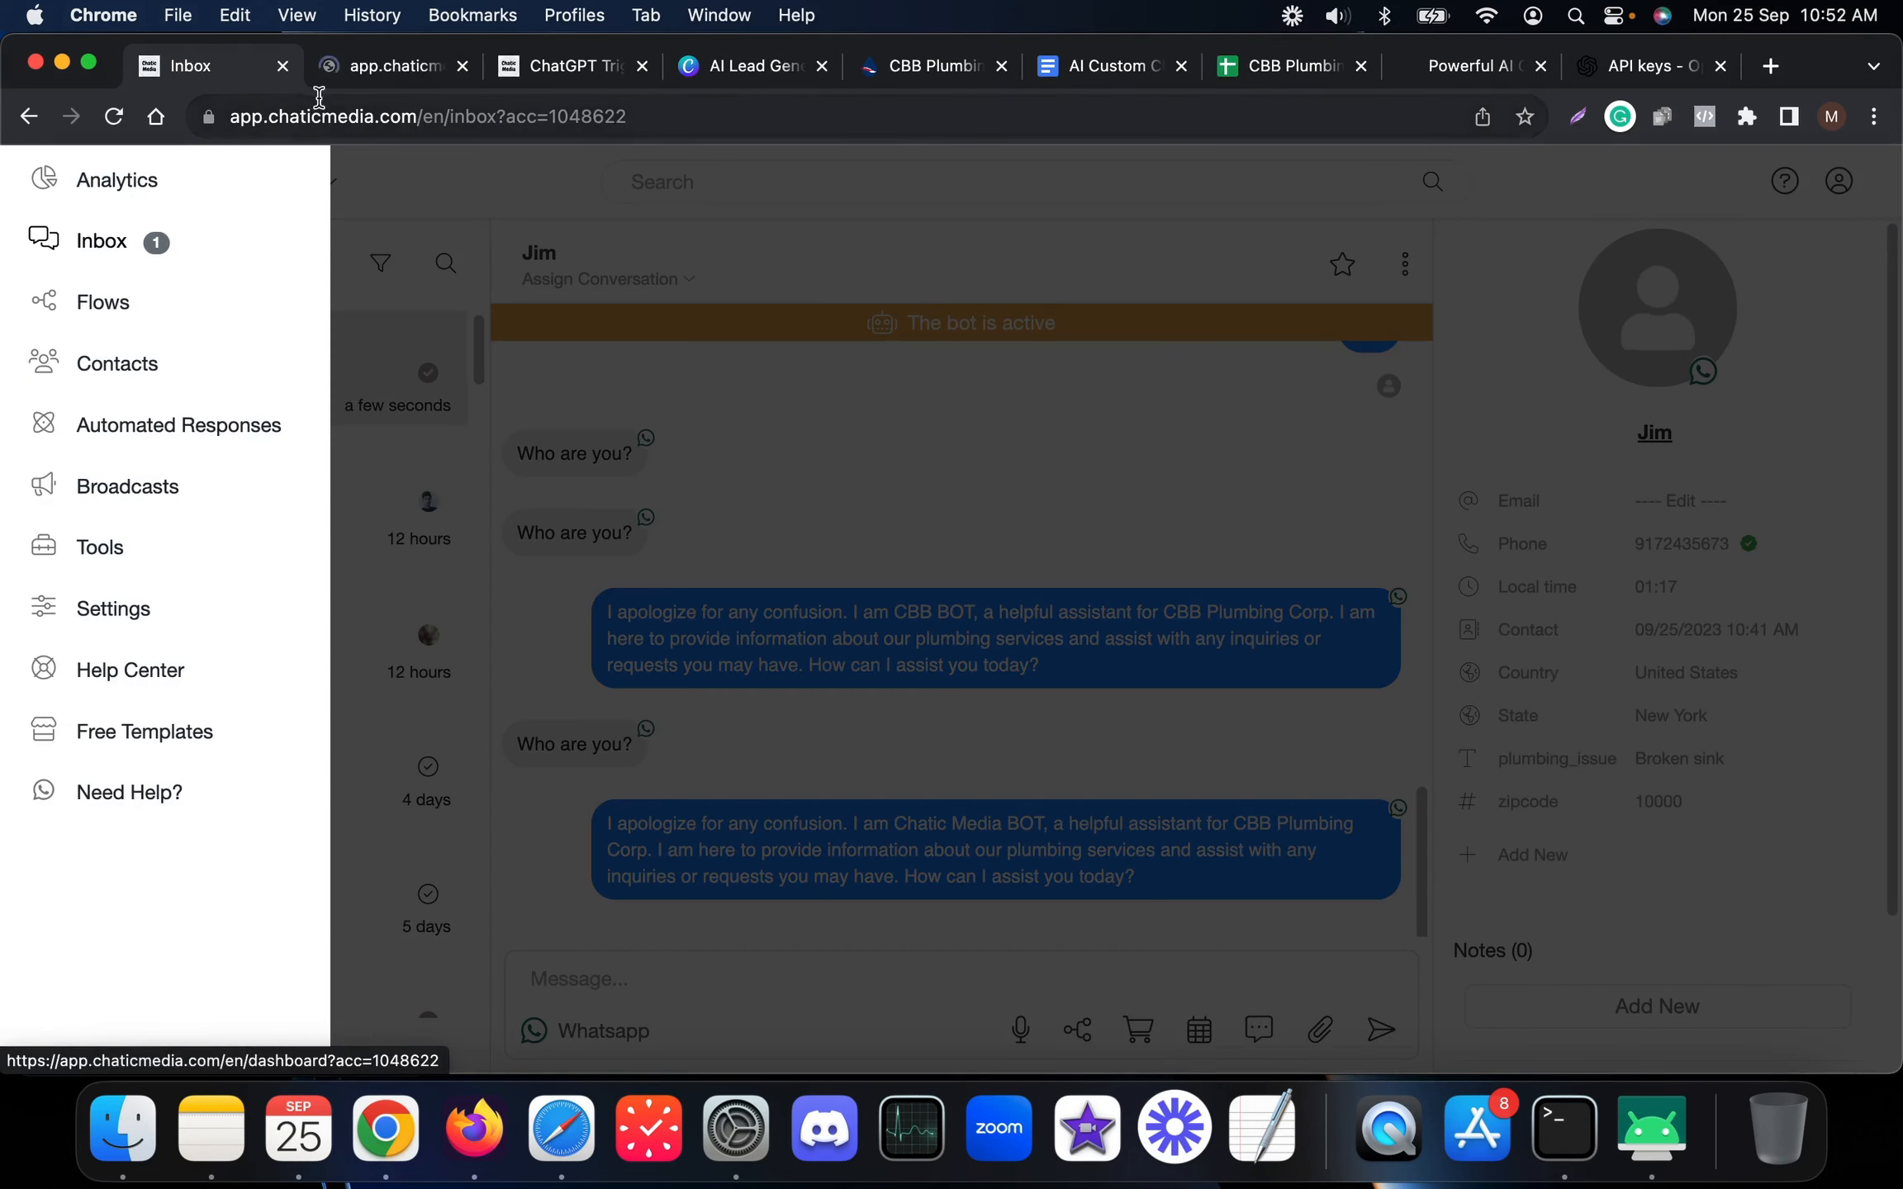
pyautogui.click(355, 66)
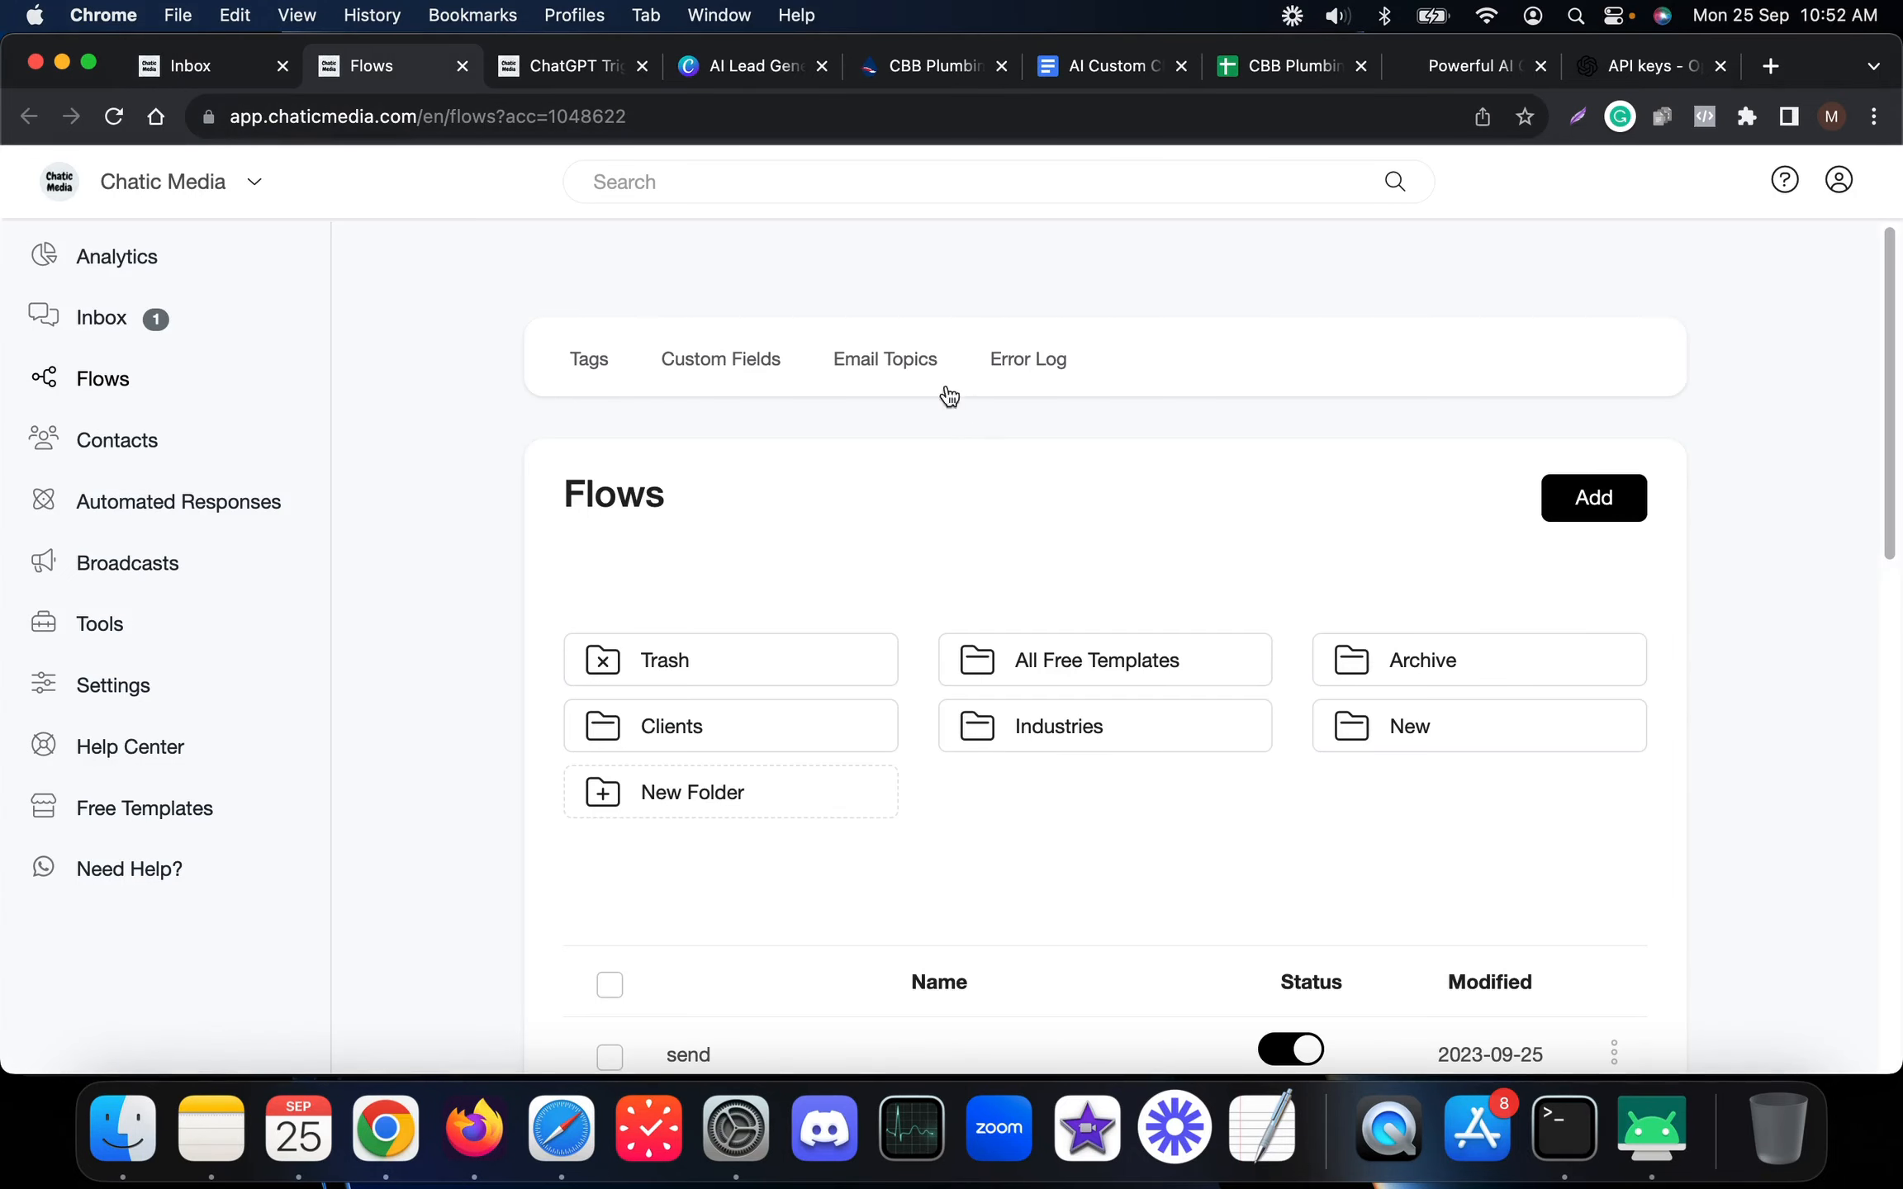
pyautogui.click(732, 361)
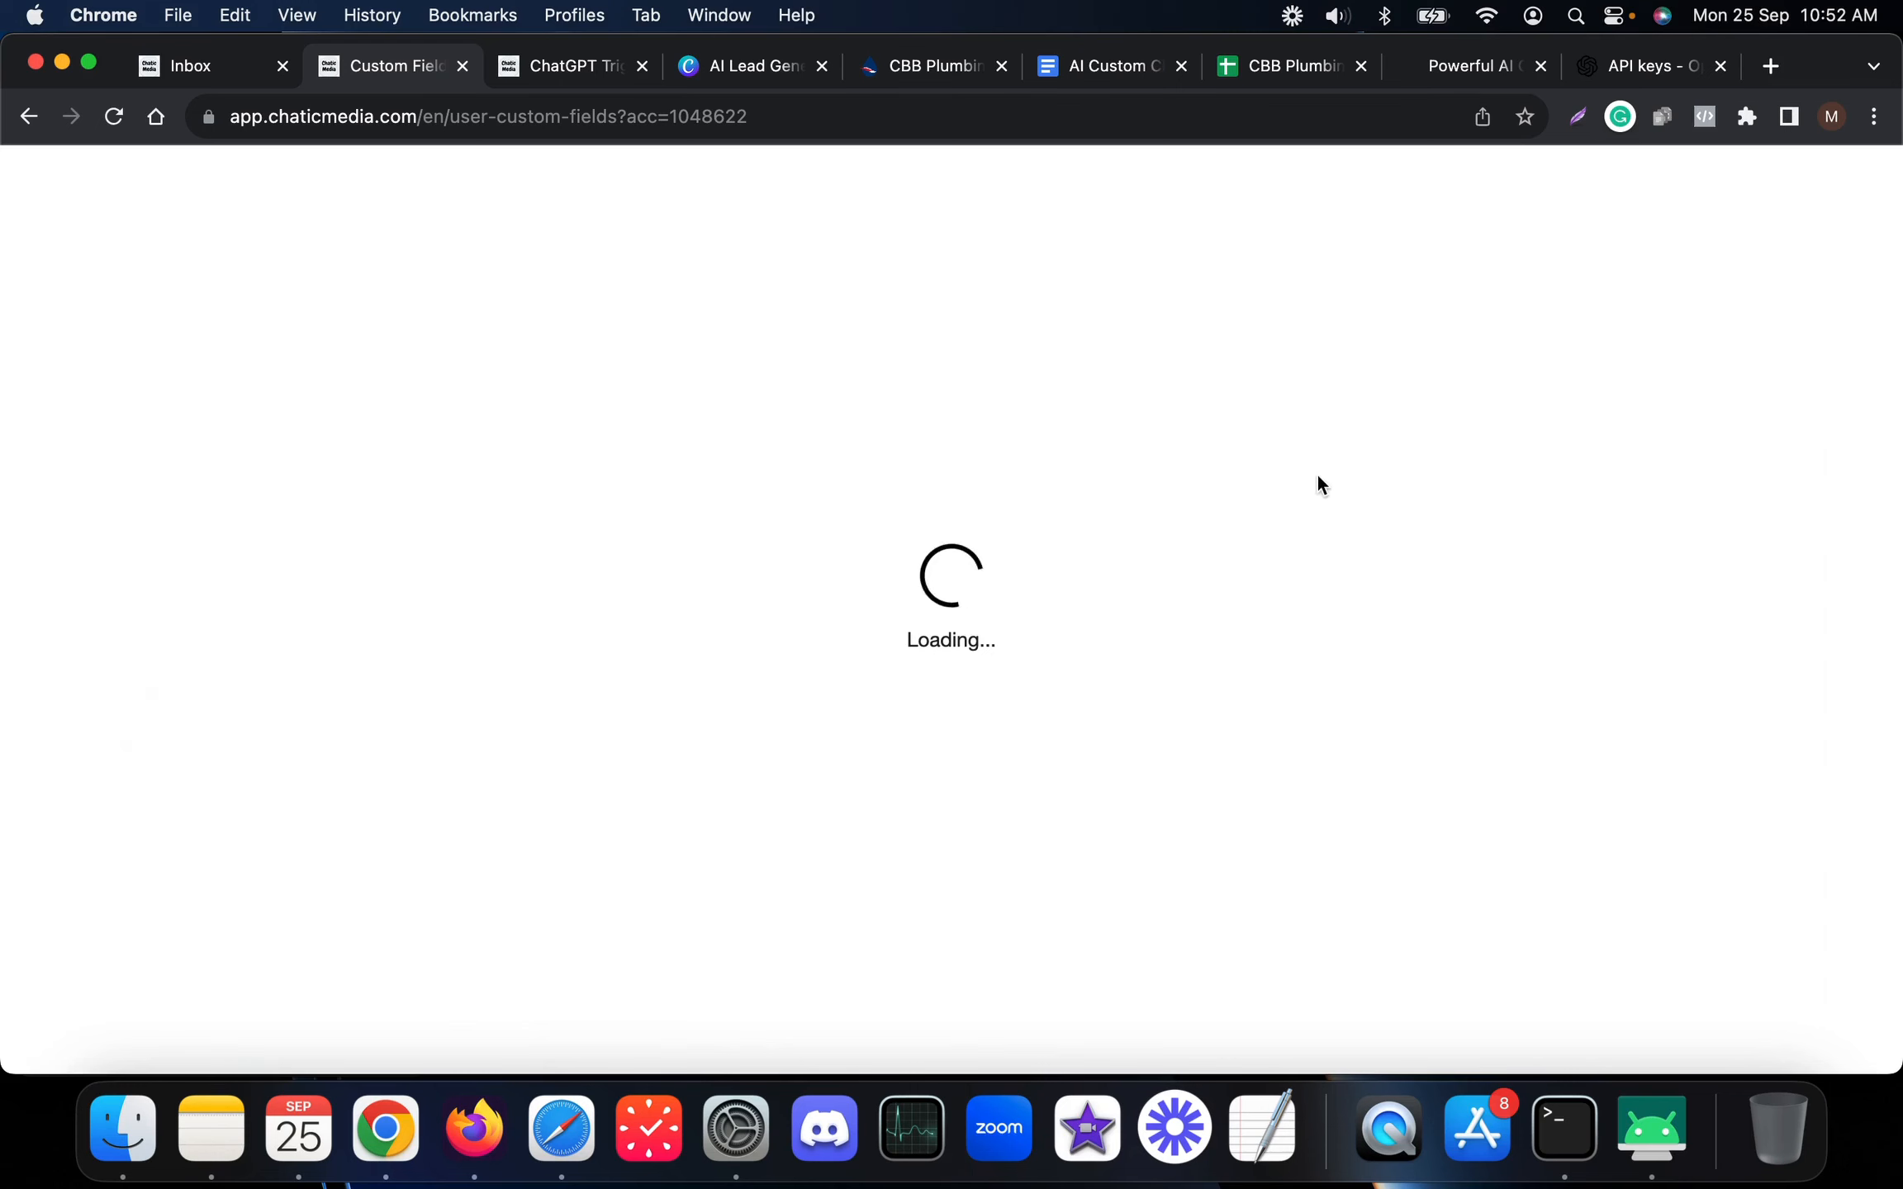
# Start a new custom field of type Date and Time, then return to the trigger form
pyautogui.click(1593, 529)
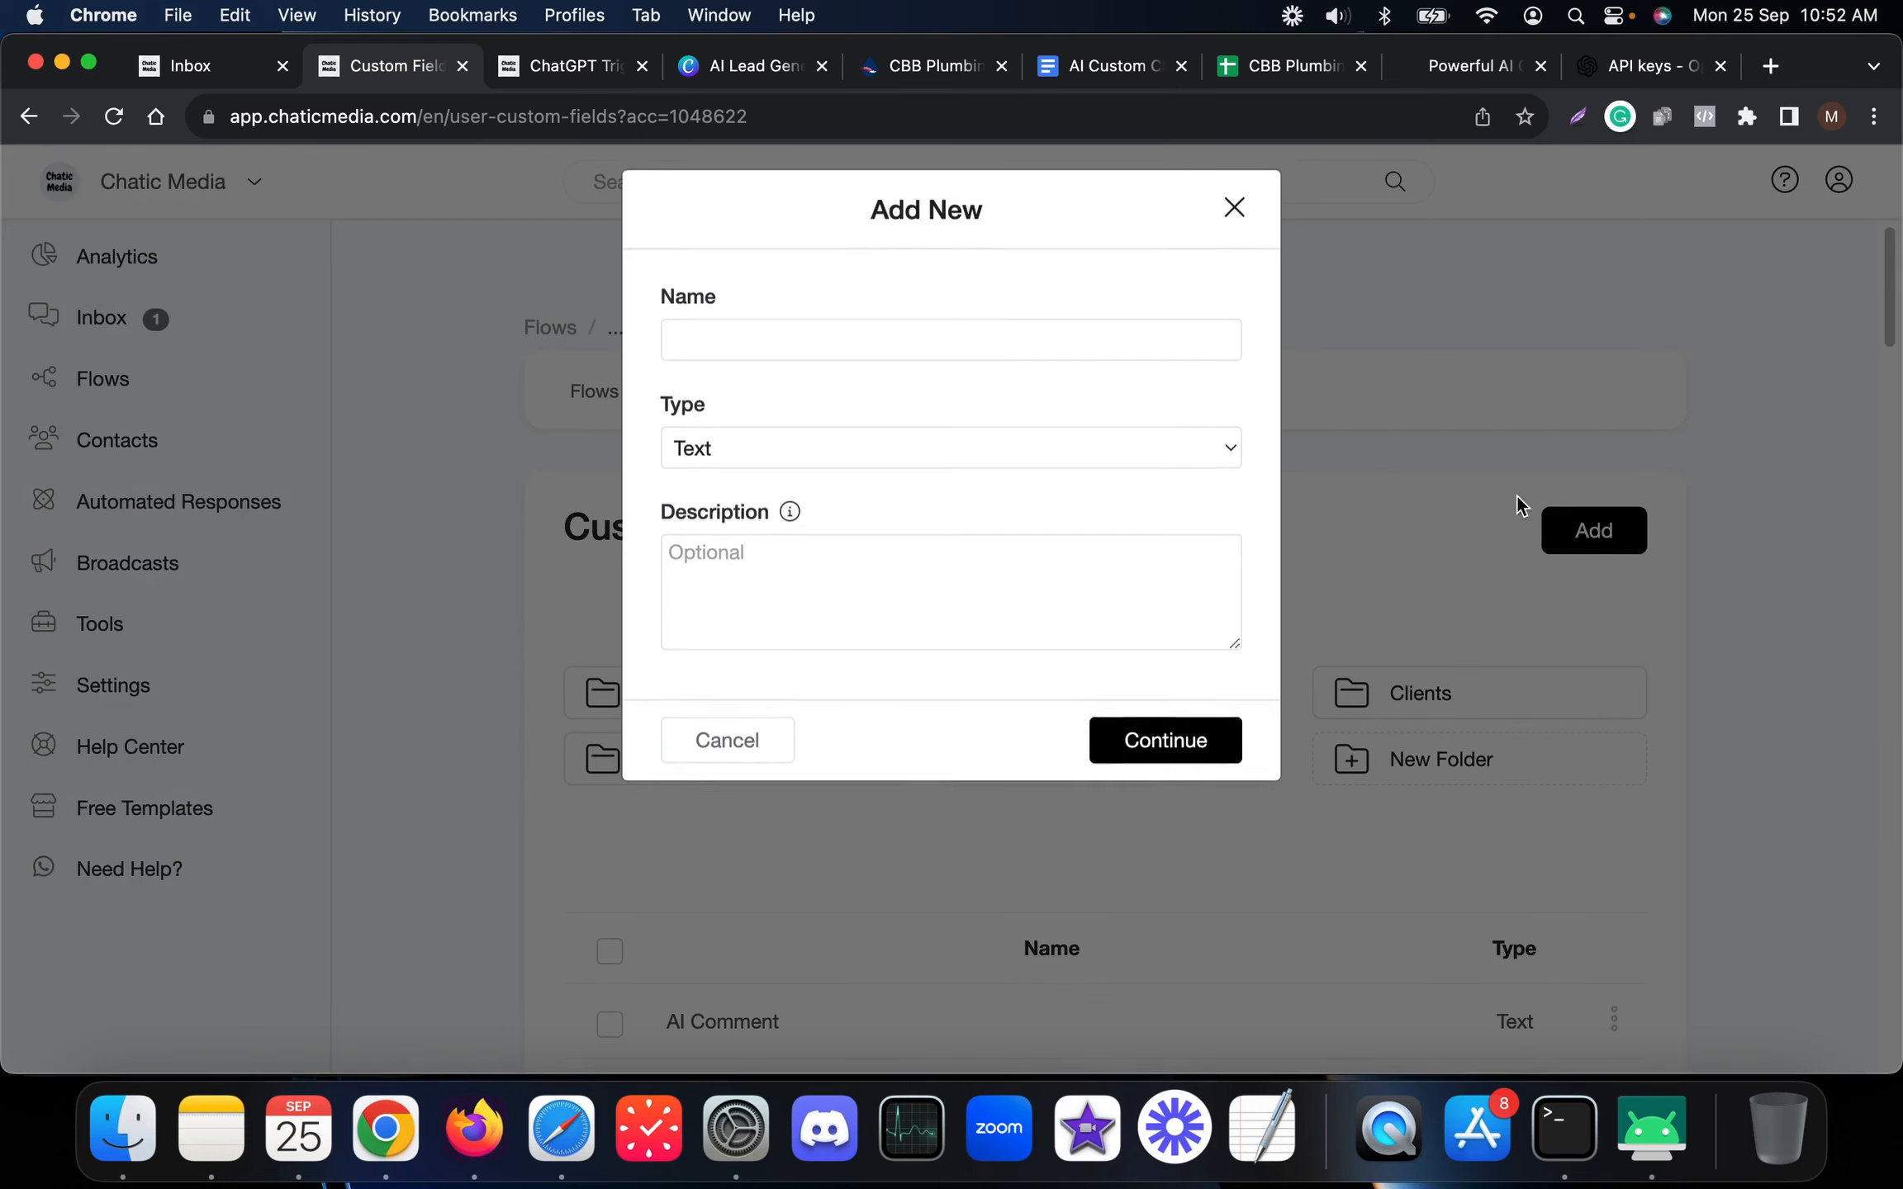
pyautogui.click(789, 467)
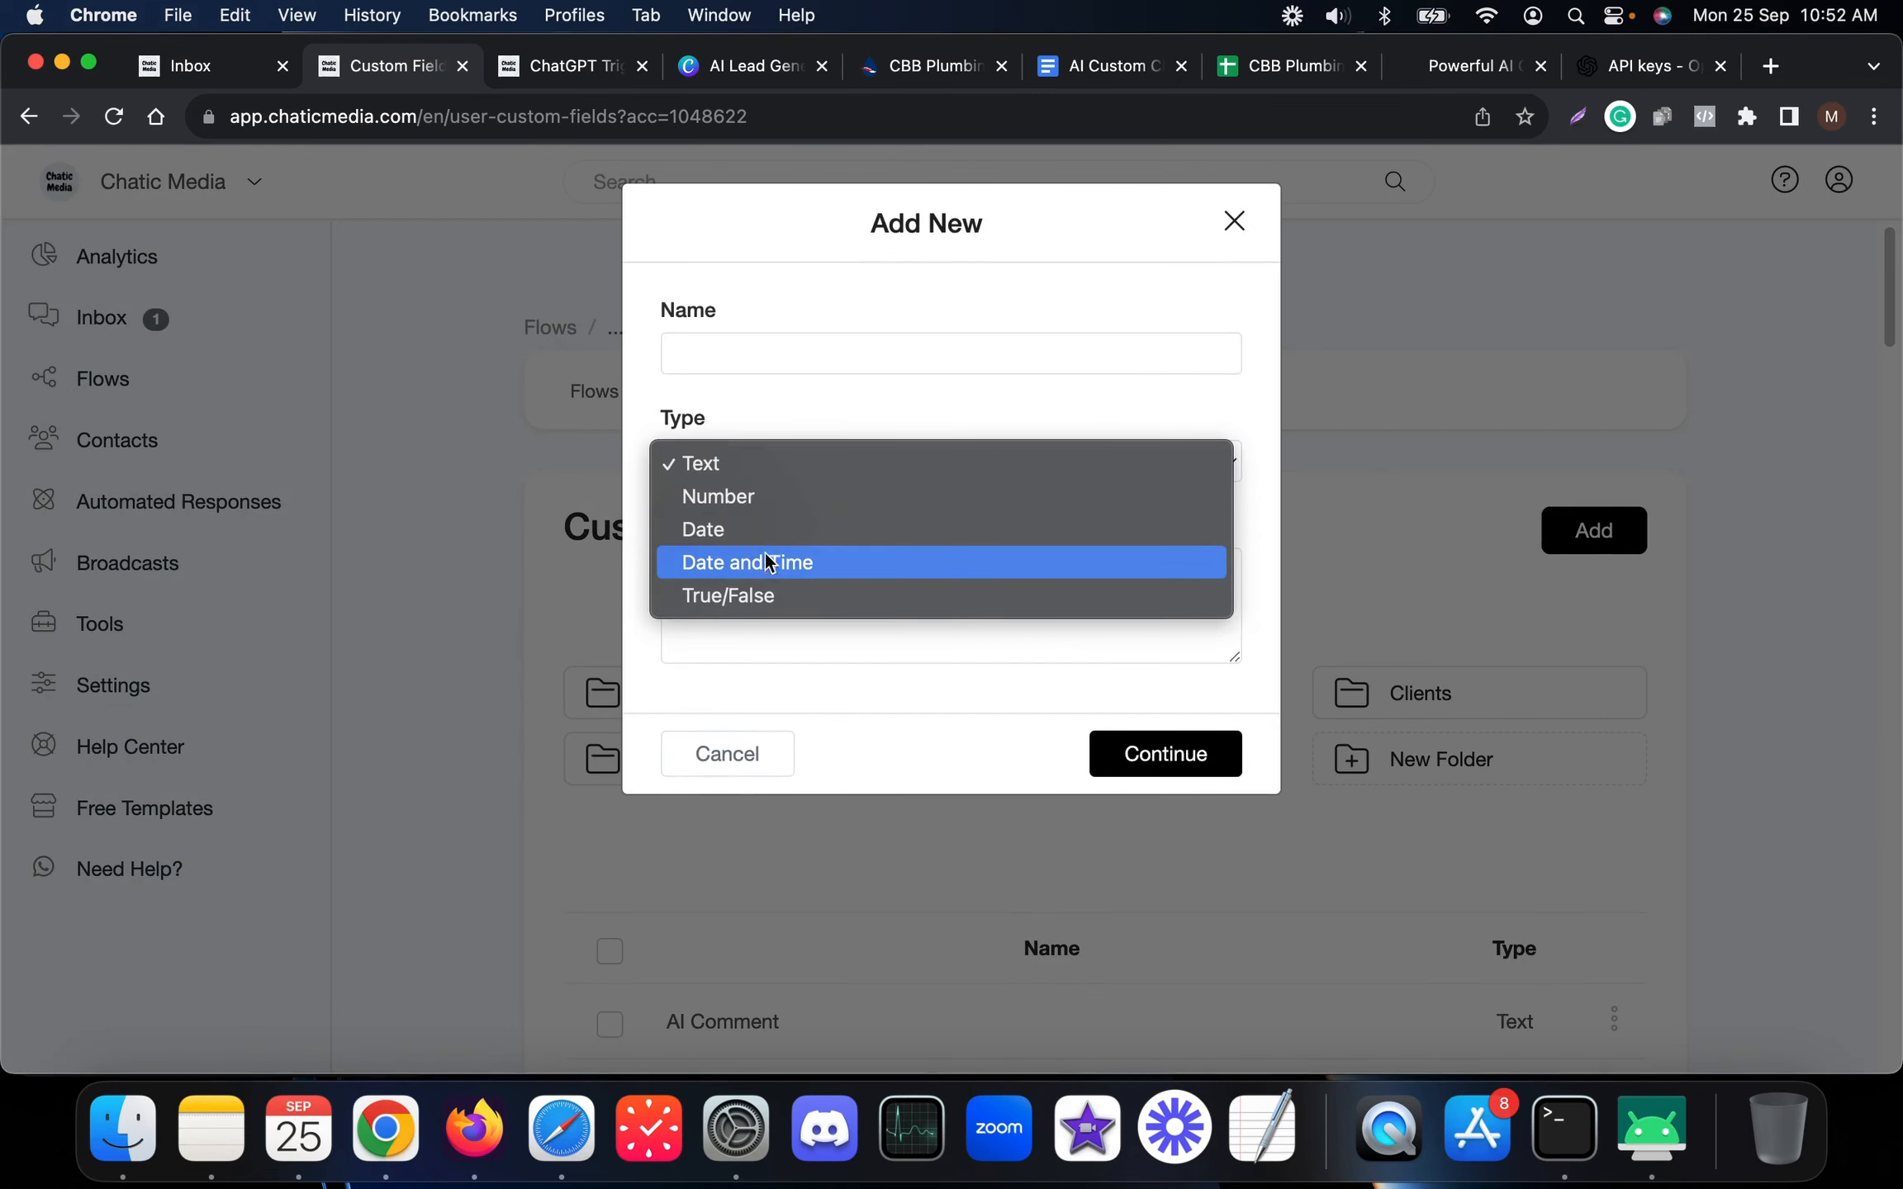
pyautogui.click(769, 526)
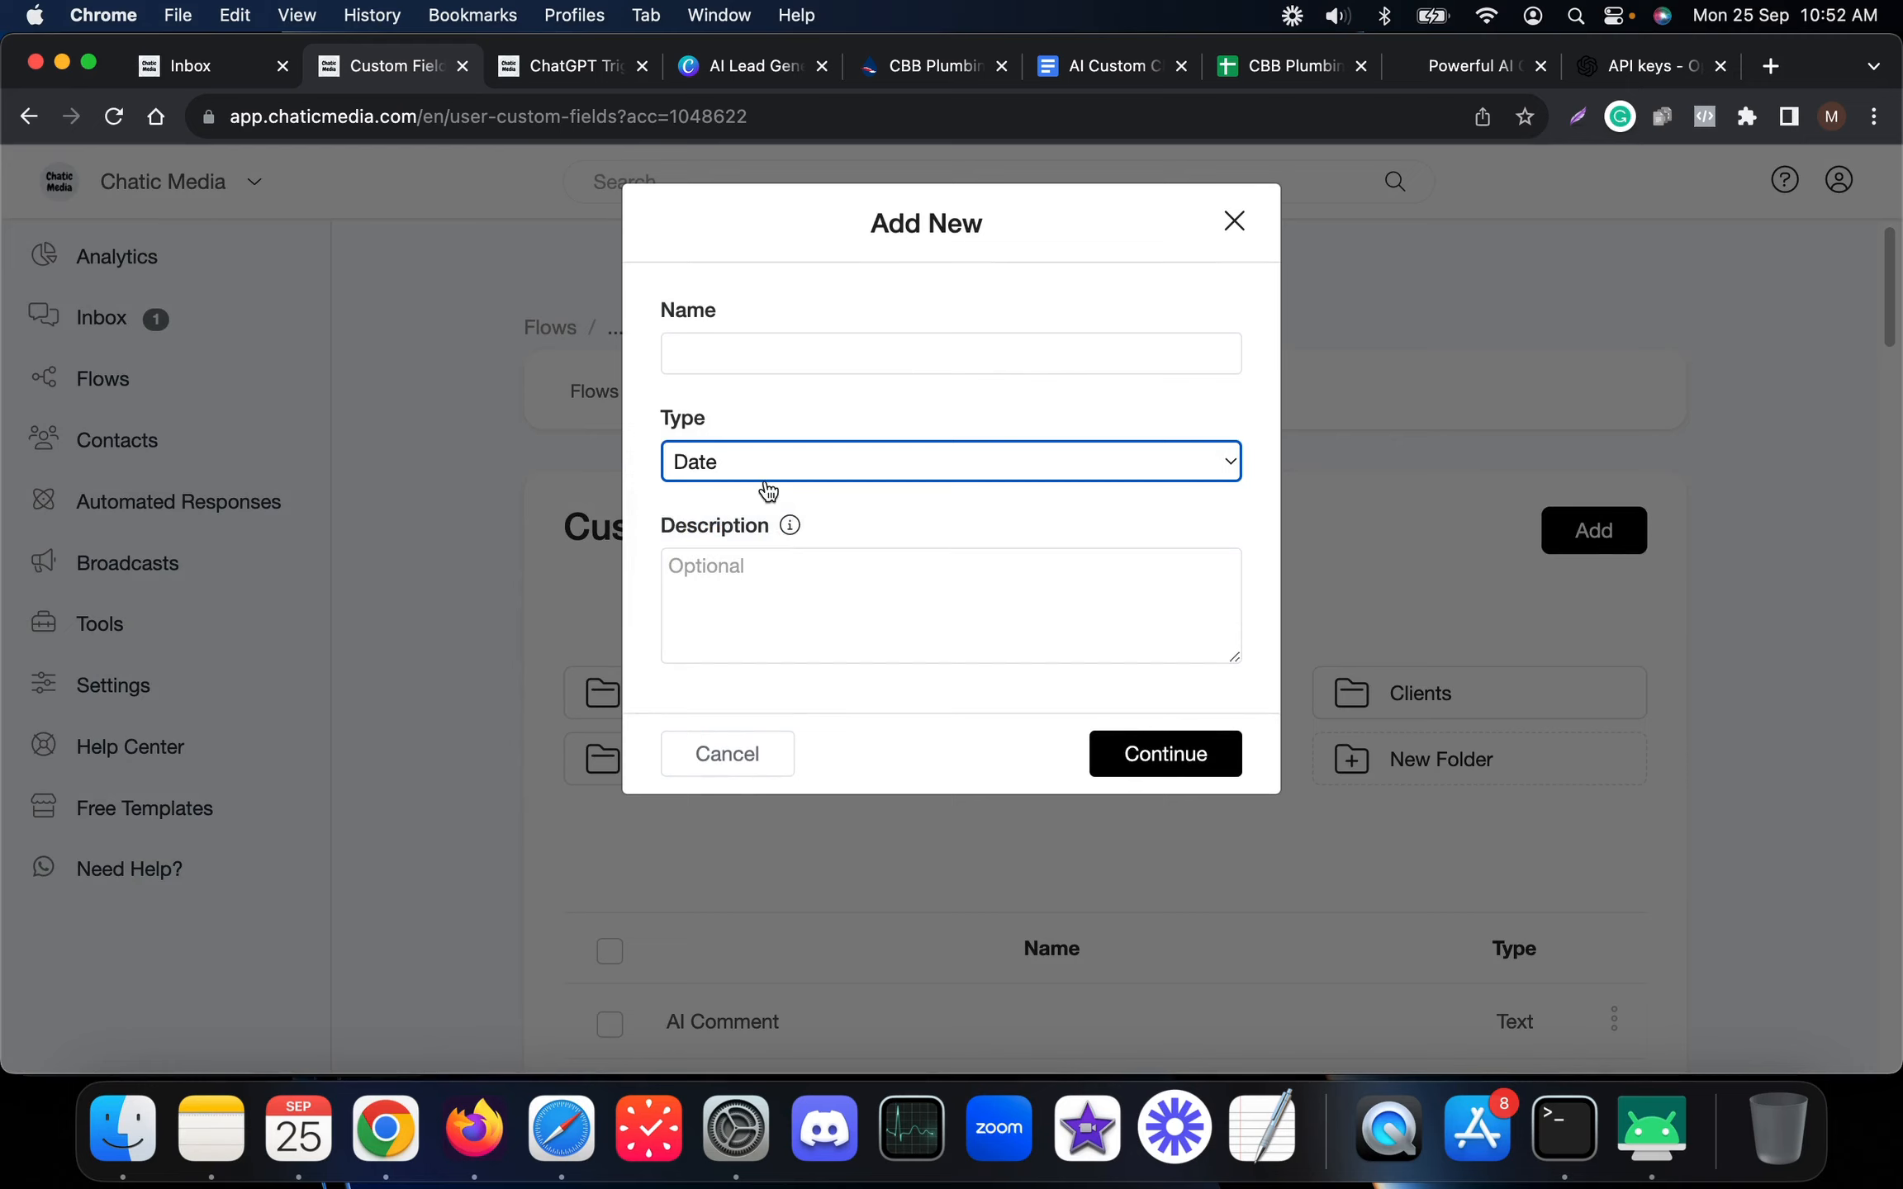
pyautogui.click(747, 465)
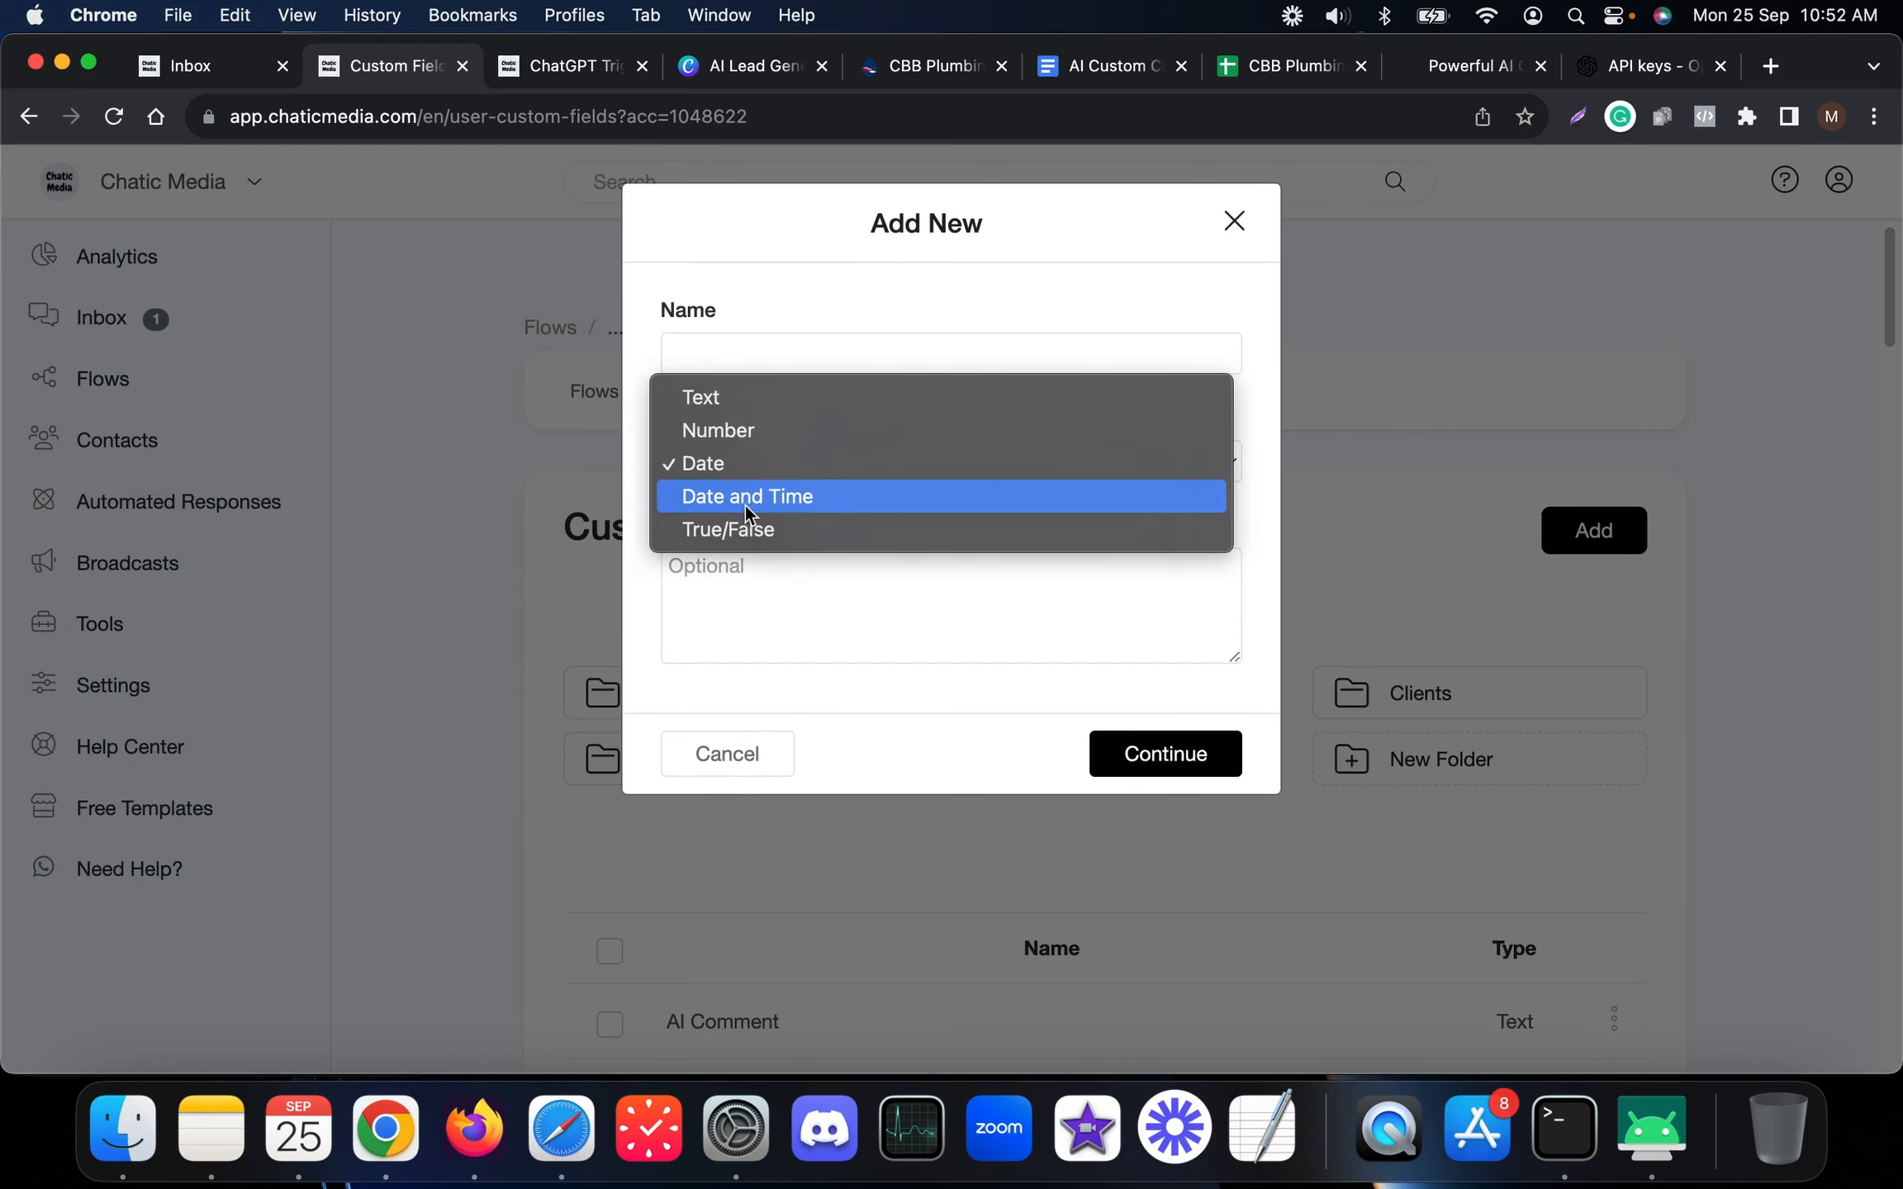
pyautogui.click(749, 498)
pyautogui.click(722, 348)
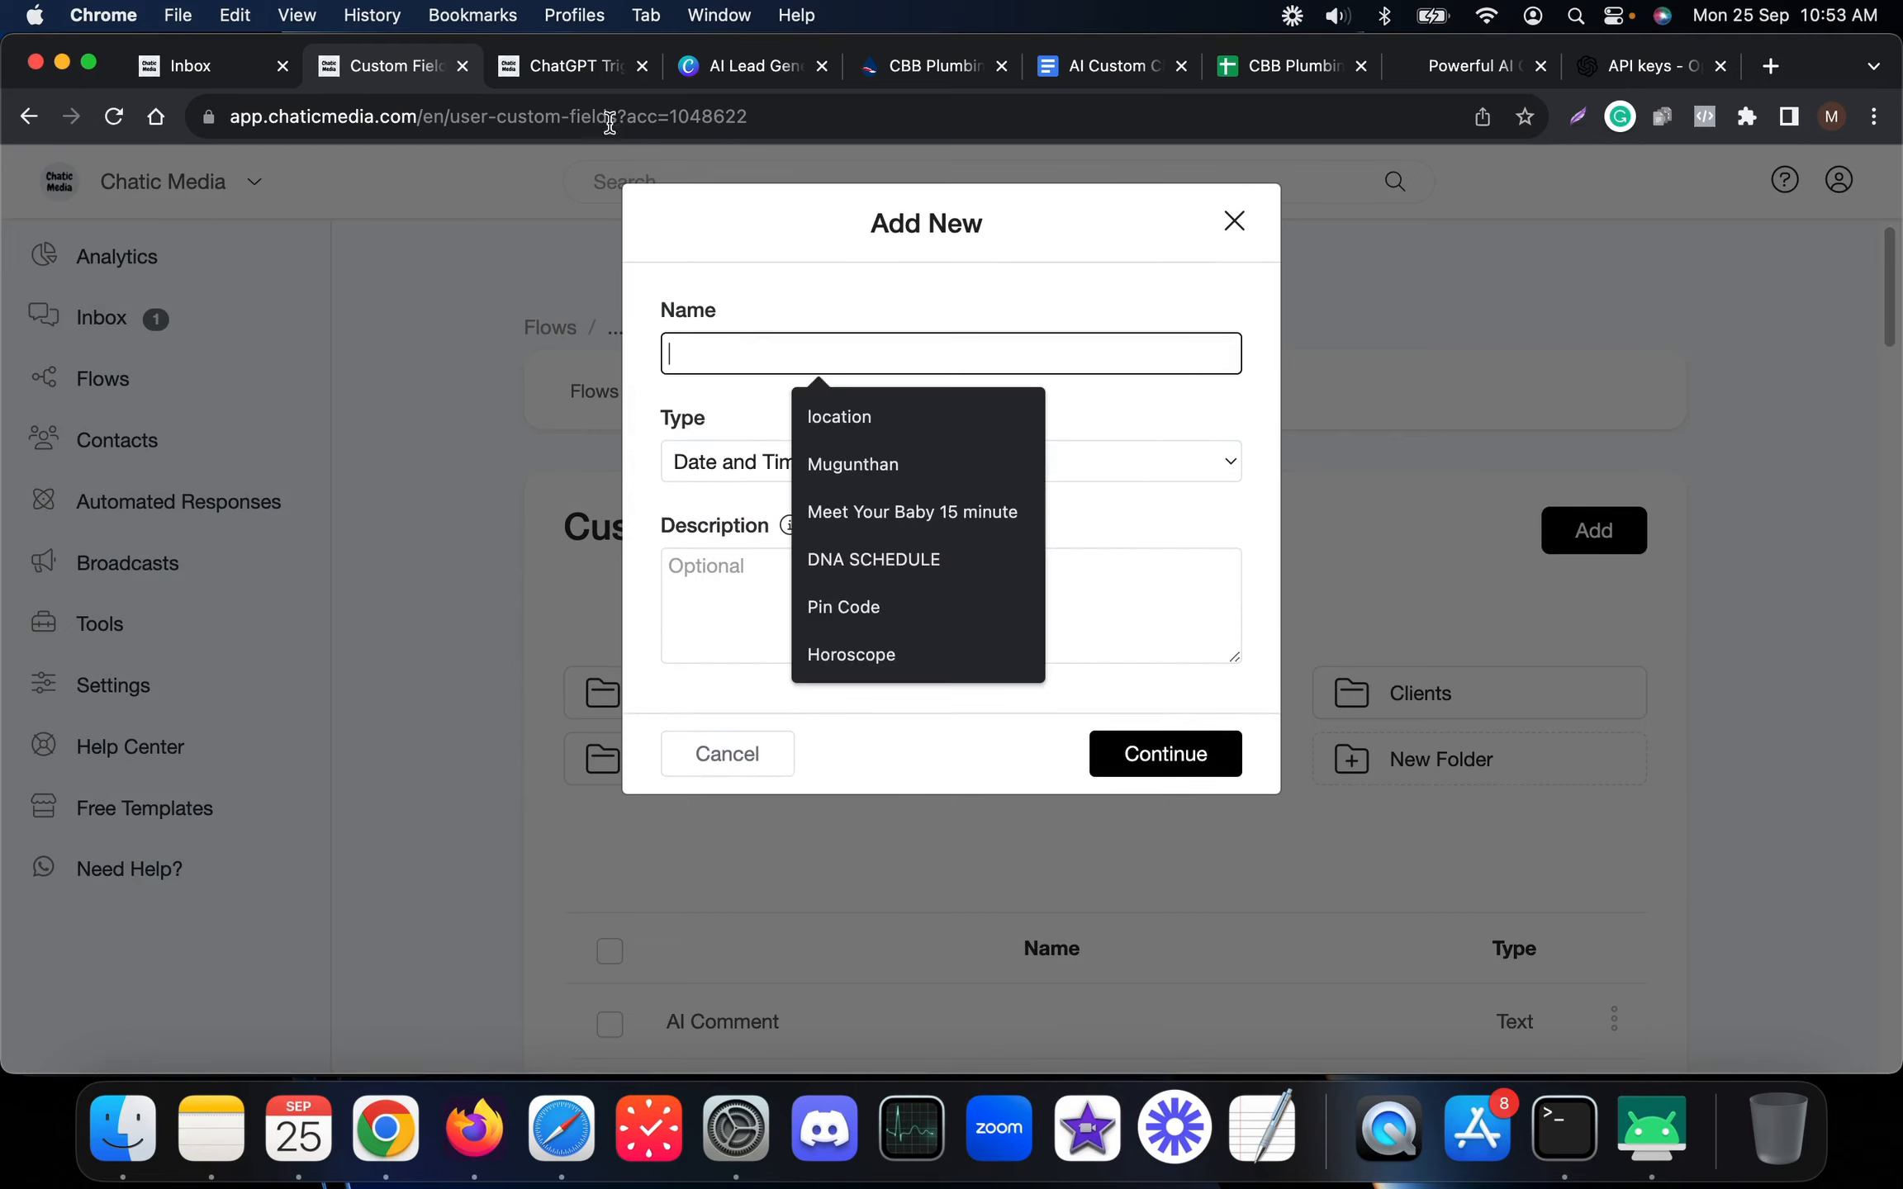
pyautogui.click(563, 69)
pyautogui.click(1048, 649)
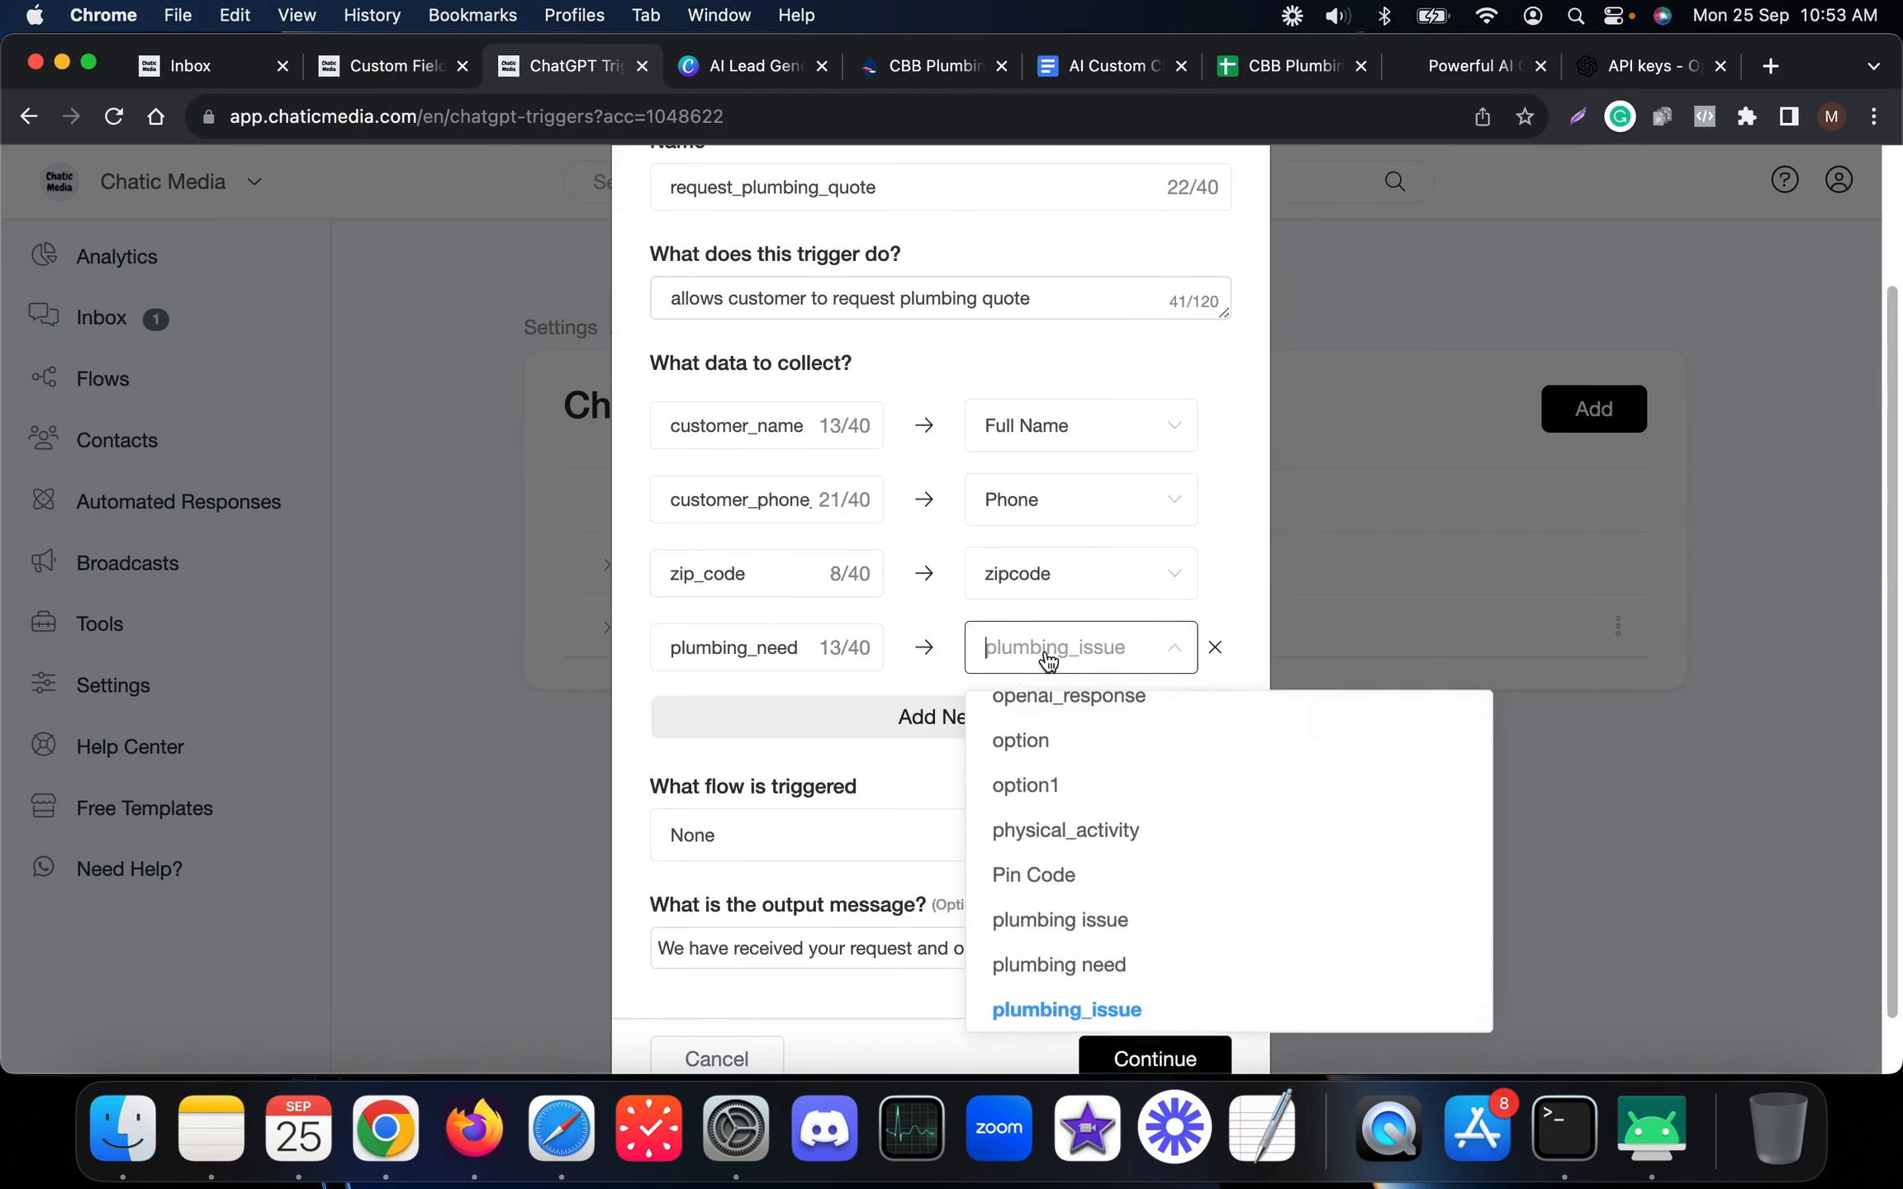
pyautogui.click(1049, 648)
pyautogui.scroll(-1, 1049, 661)
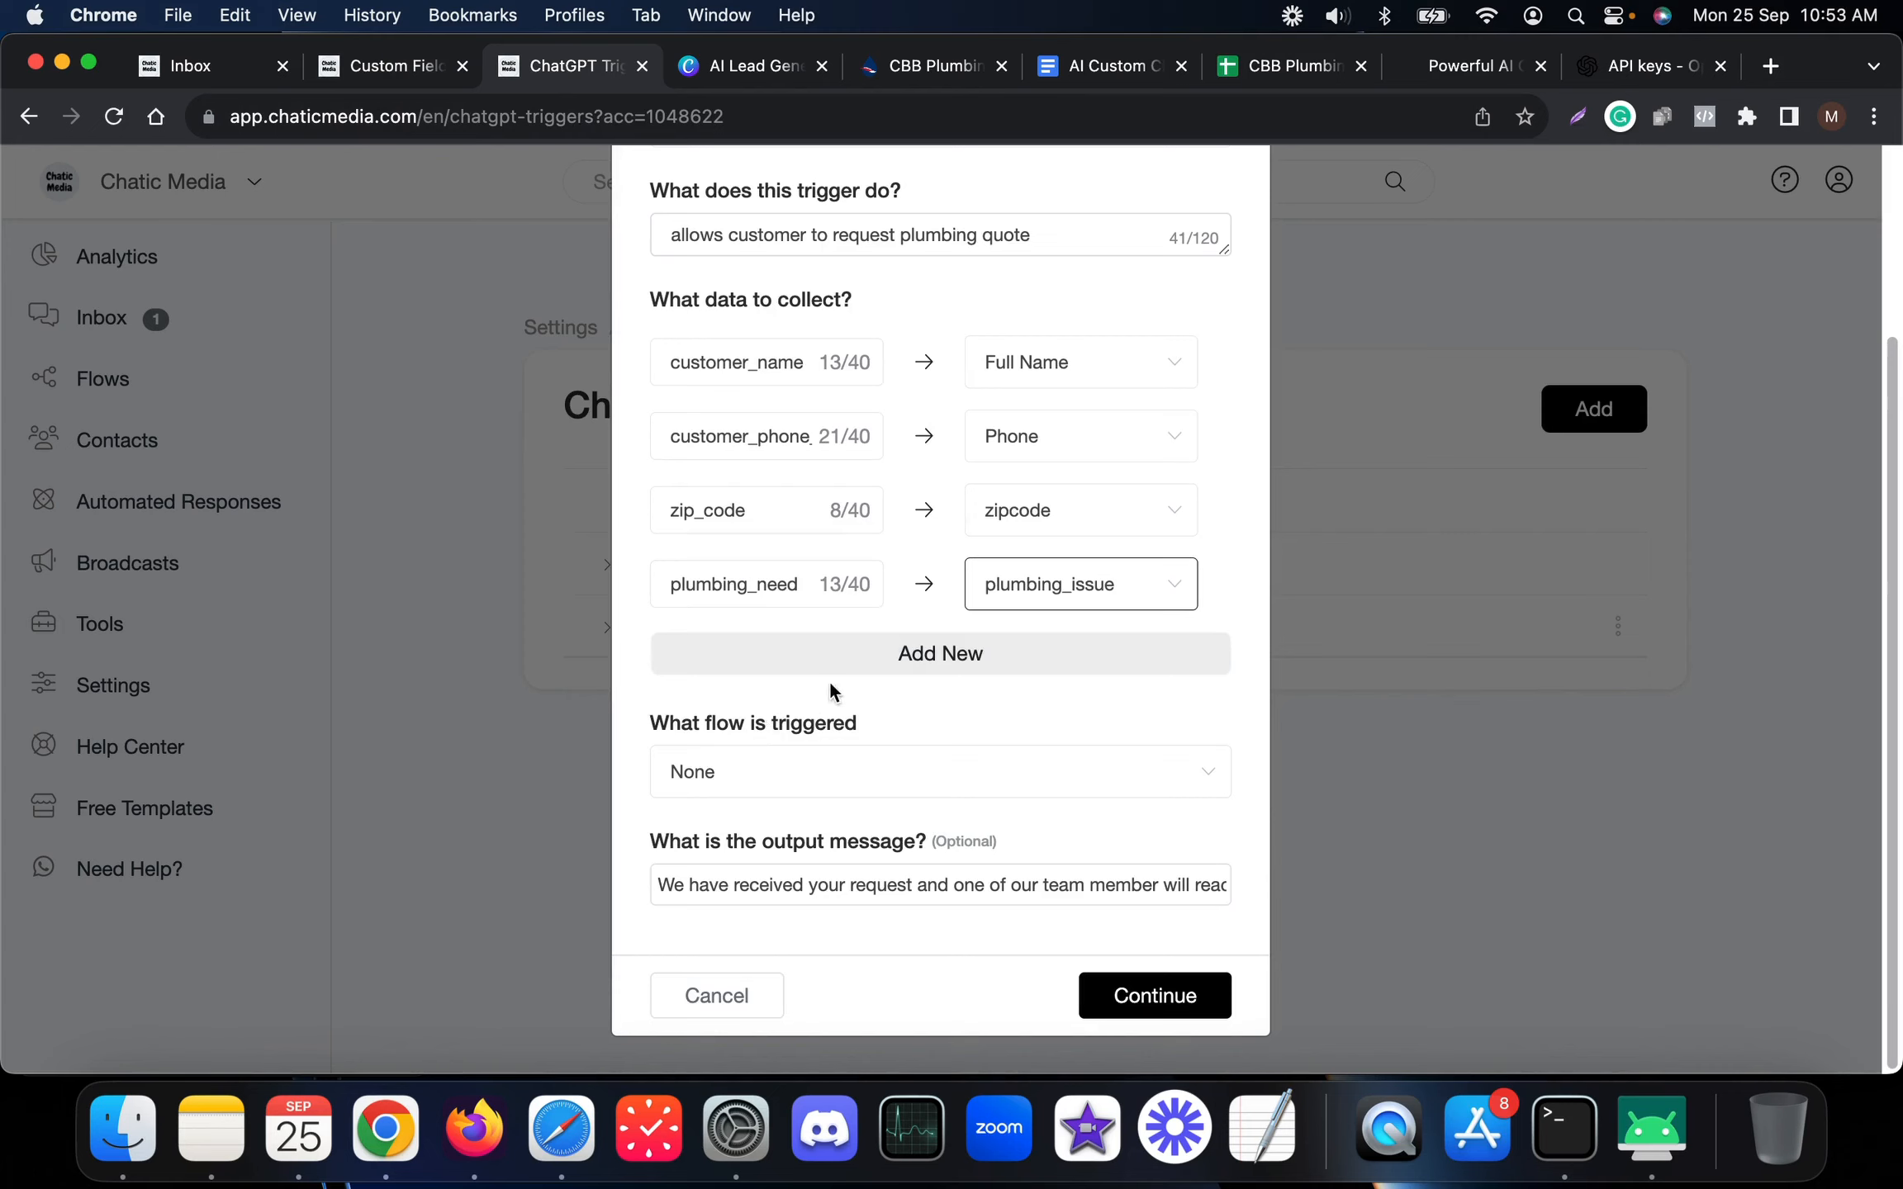
pyautogui.moveTo(919, 725); pyautogui.dragTo(632, 728)
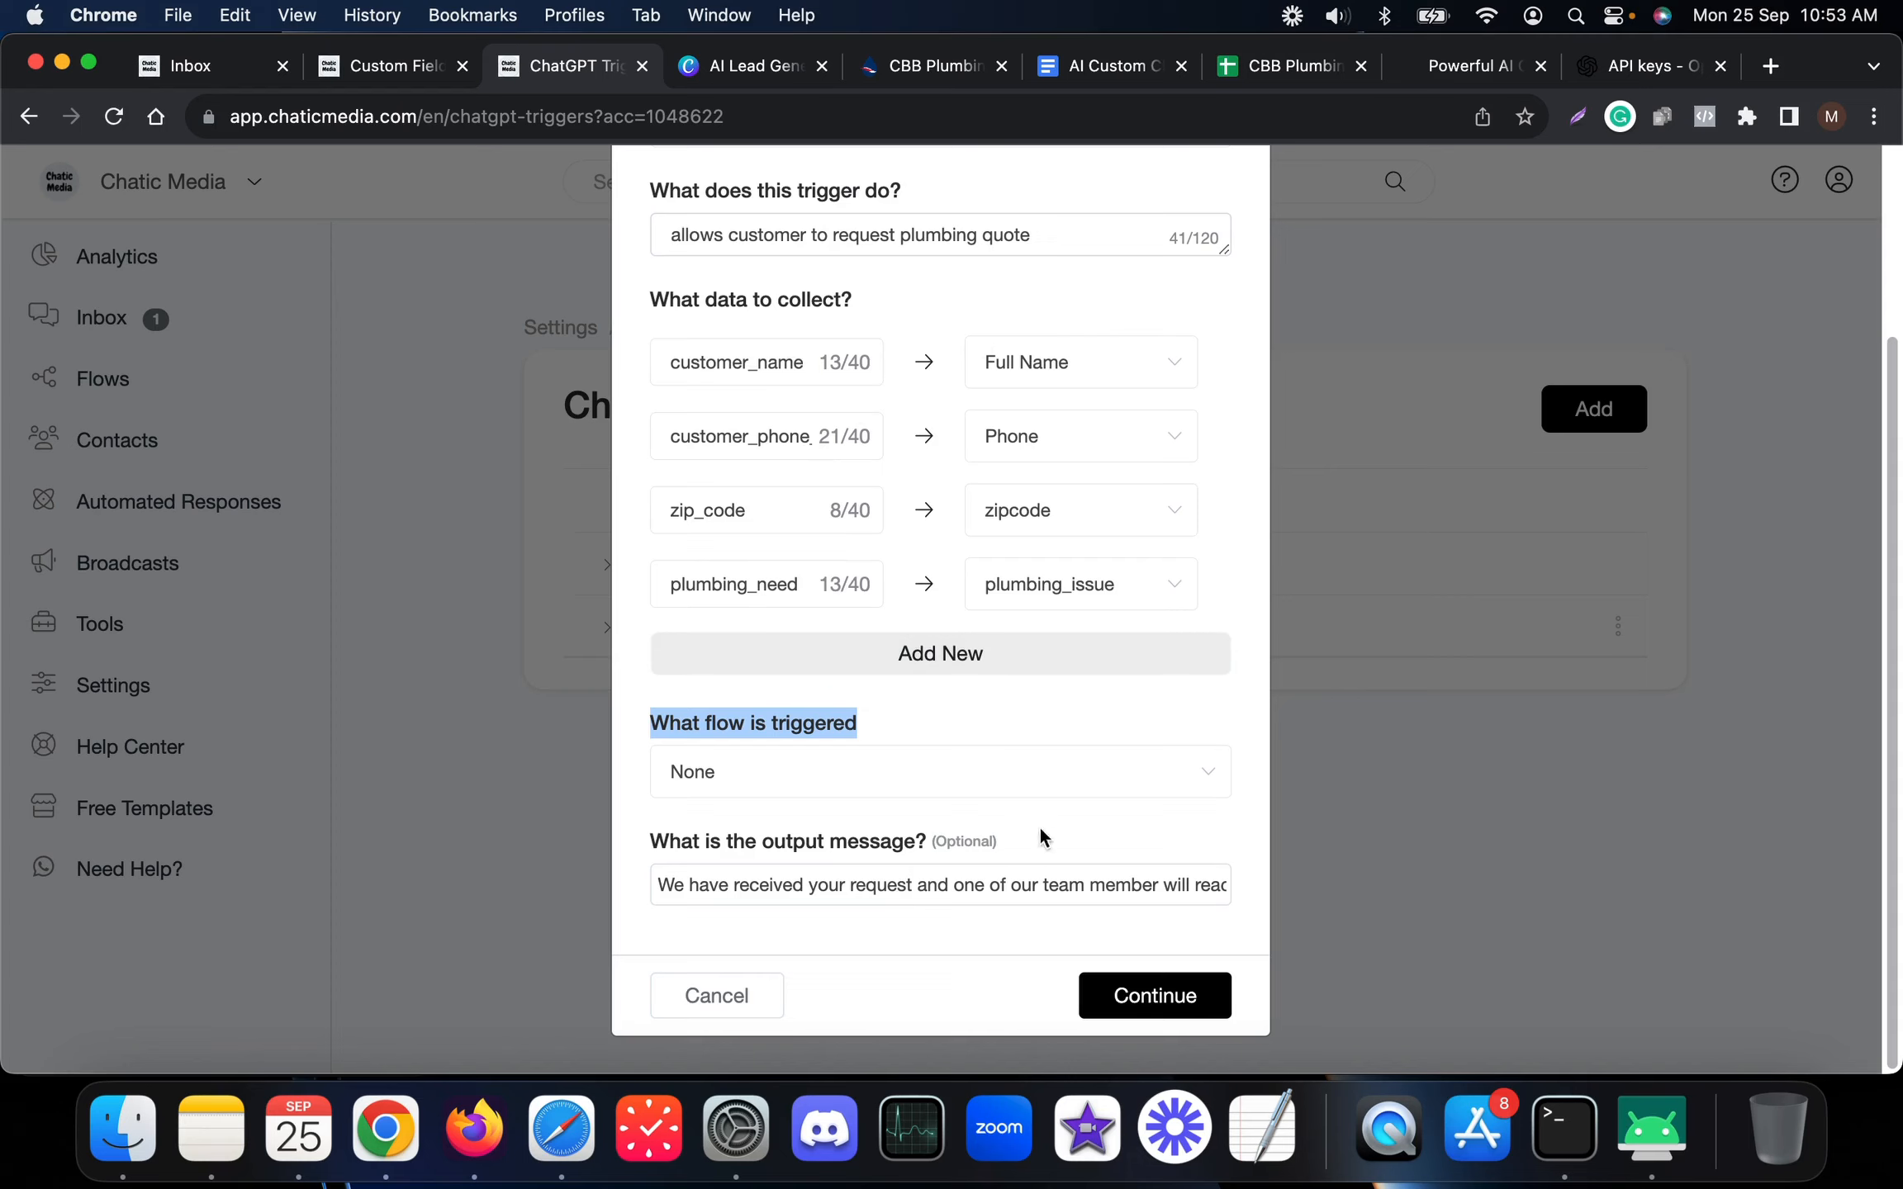
pyautogui.hscroll(3, 1031, 891)
pyautogui.hscroll(-3, 1030, 890)
pyautogui.hscroll(3, 1030, 890)
pyautogui.hscroll(-3, 1030, 890)
pyautogui.hscroll(3, 717, 885)
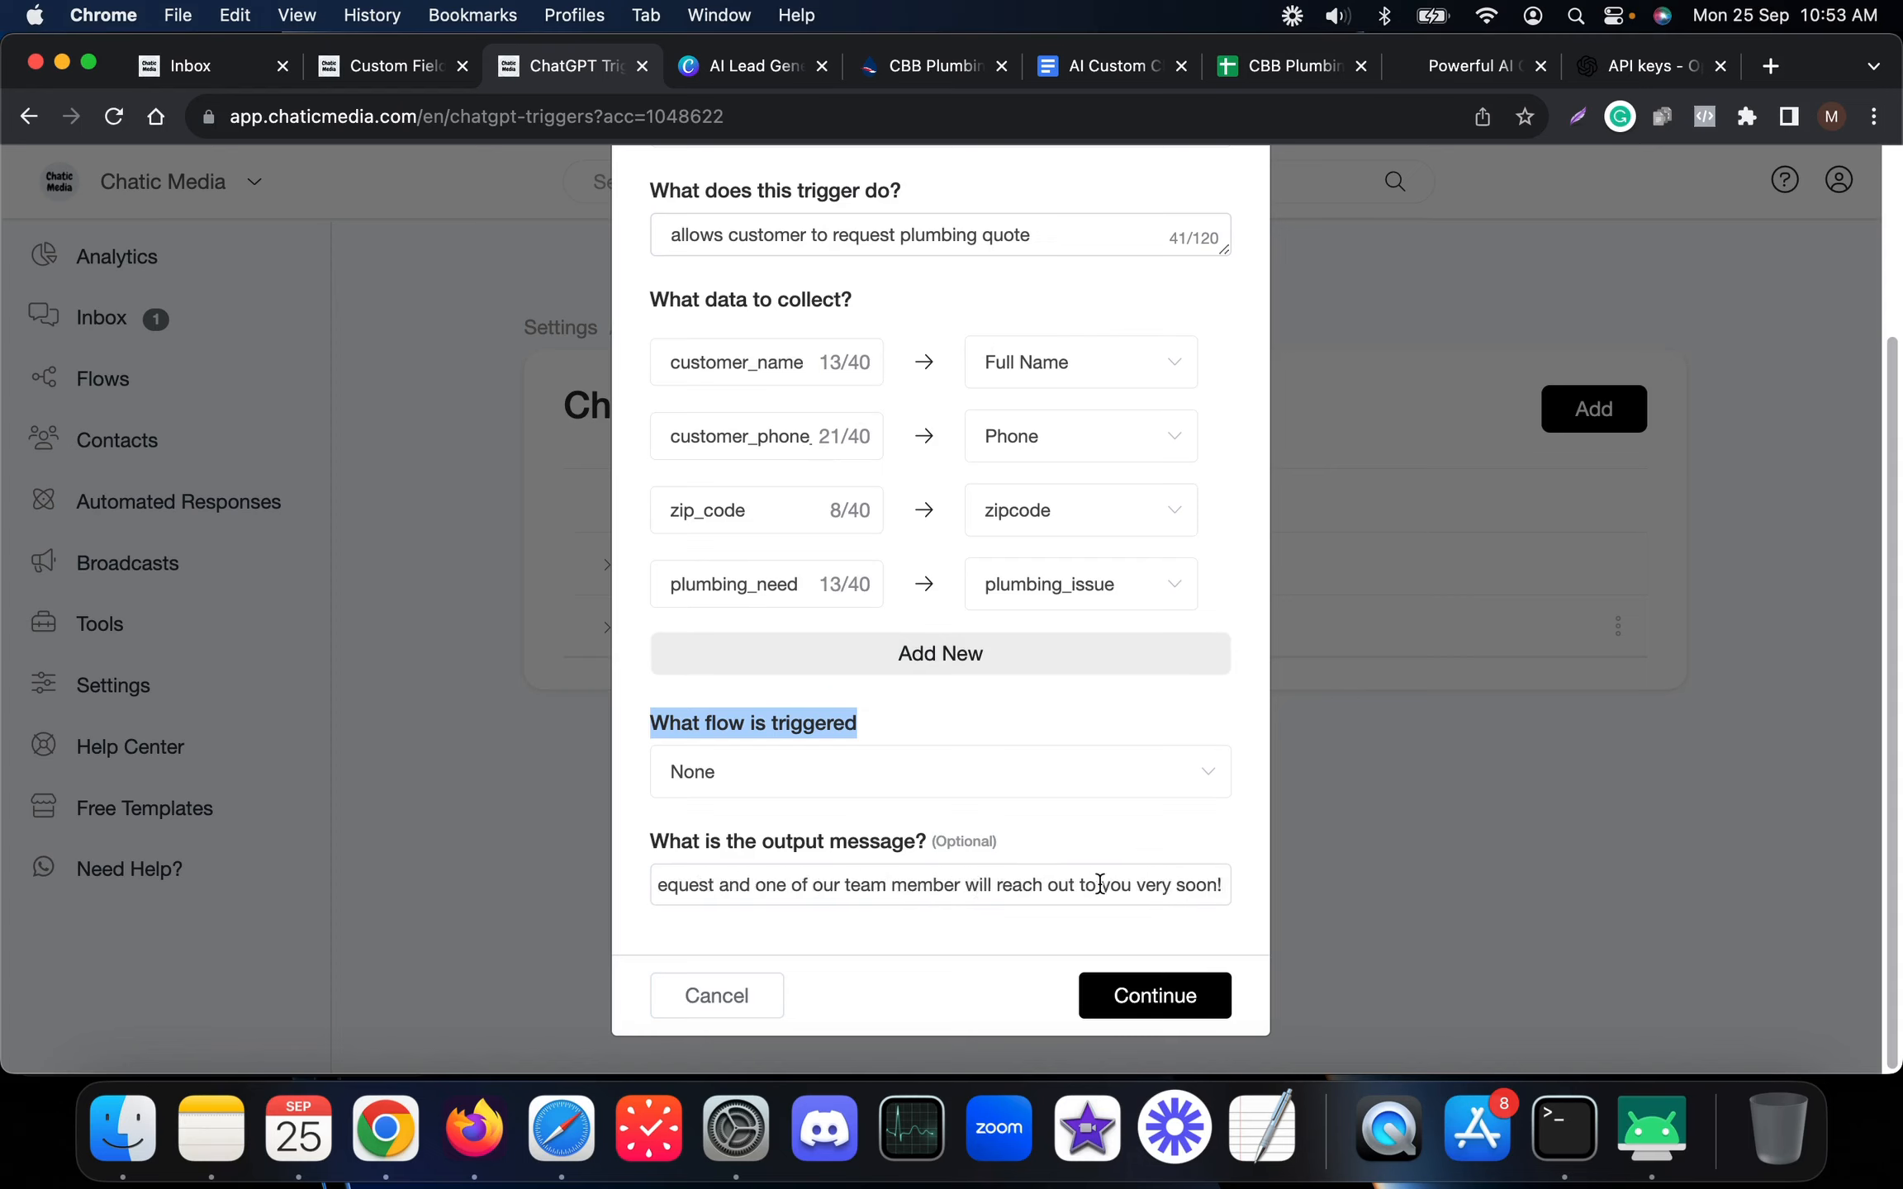
pyautogui.hscroll(-3, 1042, 876)
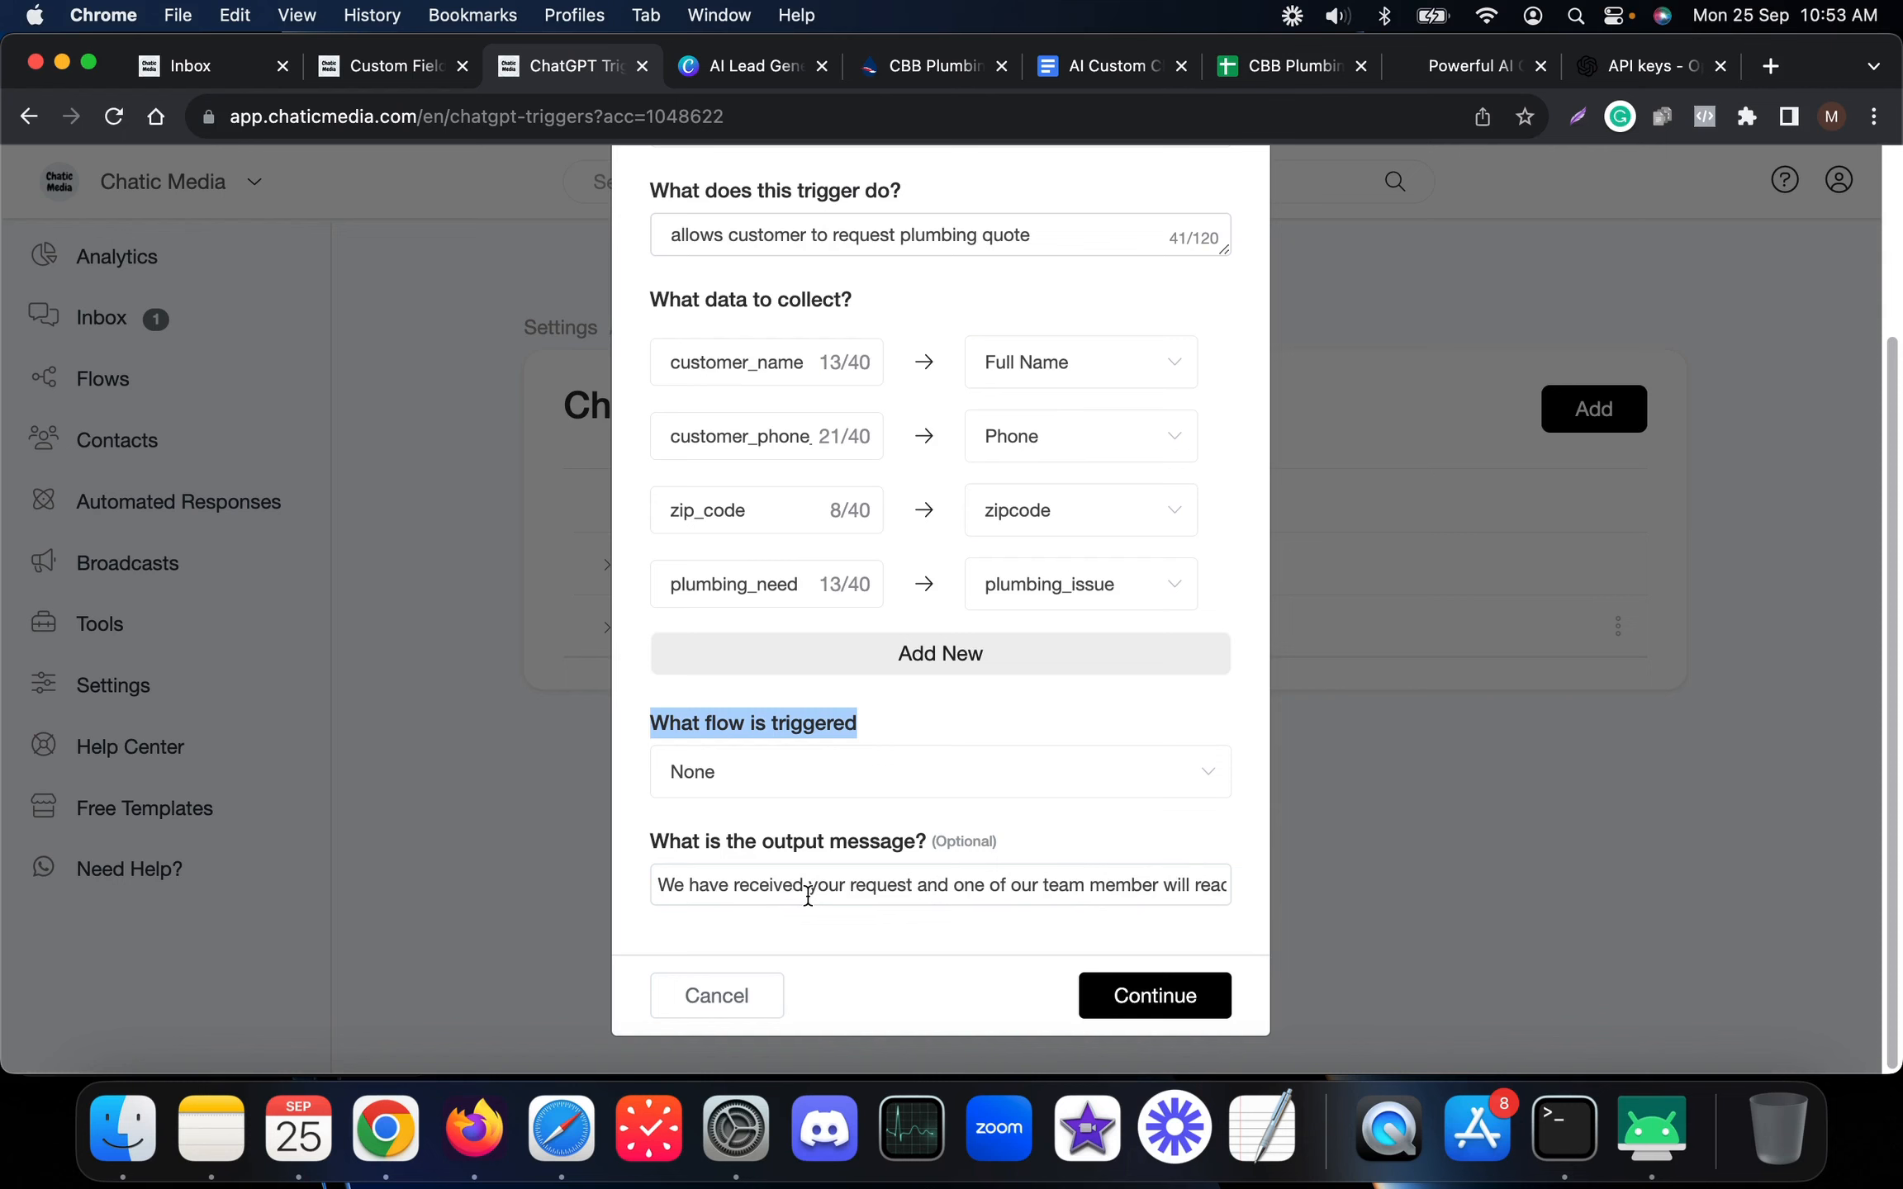
# Scroll the WhatsApp chat to the broken-sink quote confirmation, then cancel the trigger dialog
pyautogui.click(1651, 1127)
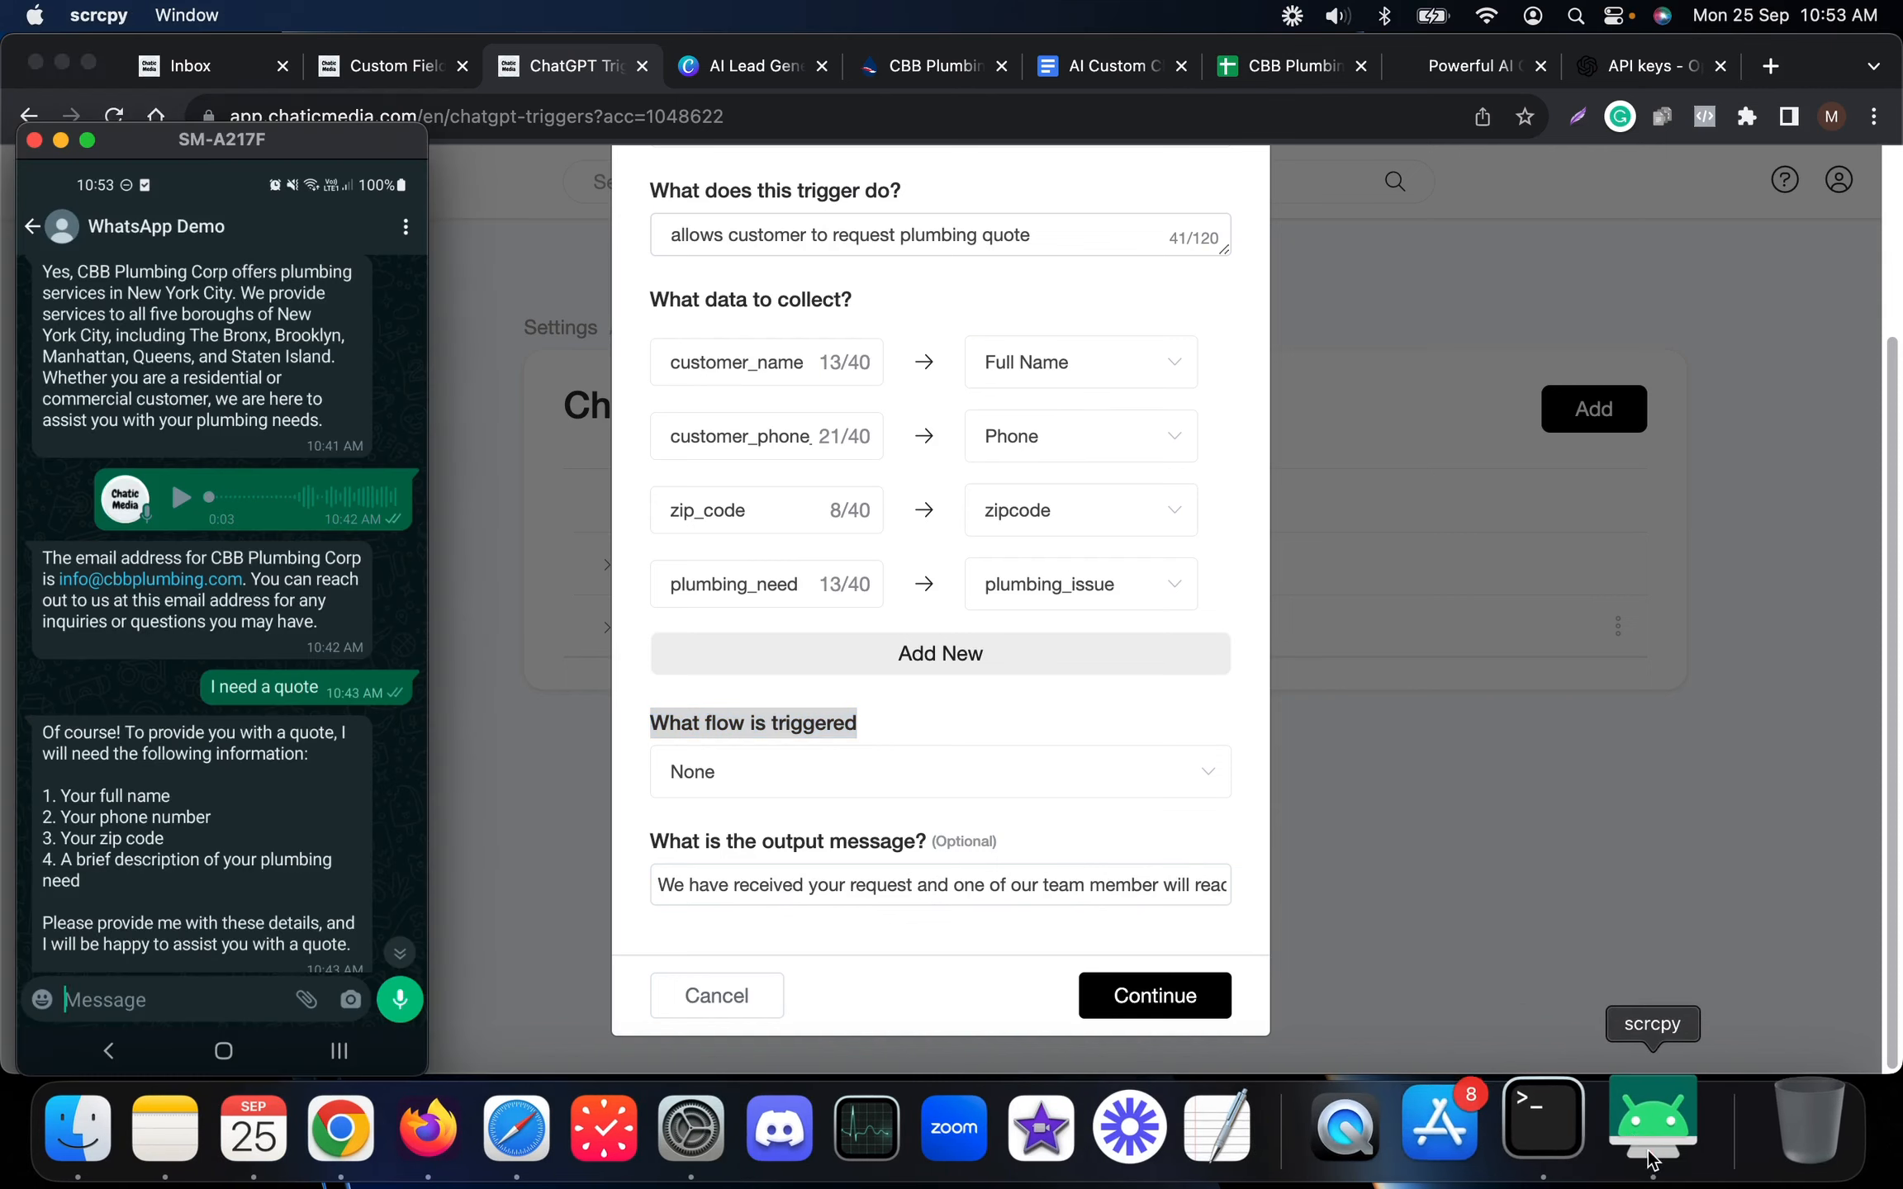
pyautogui.scroll(-10, 227, 732)
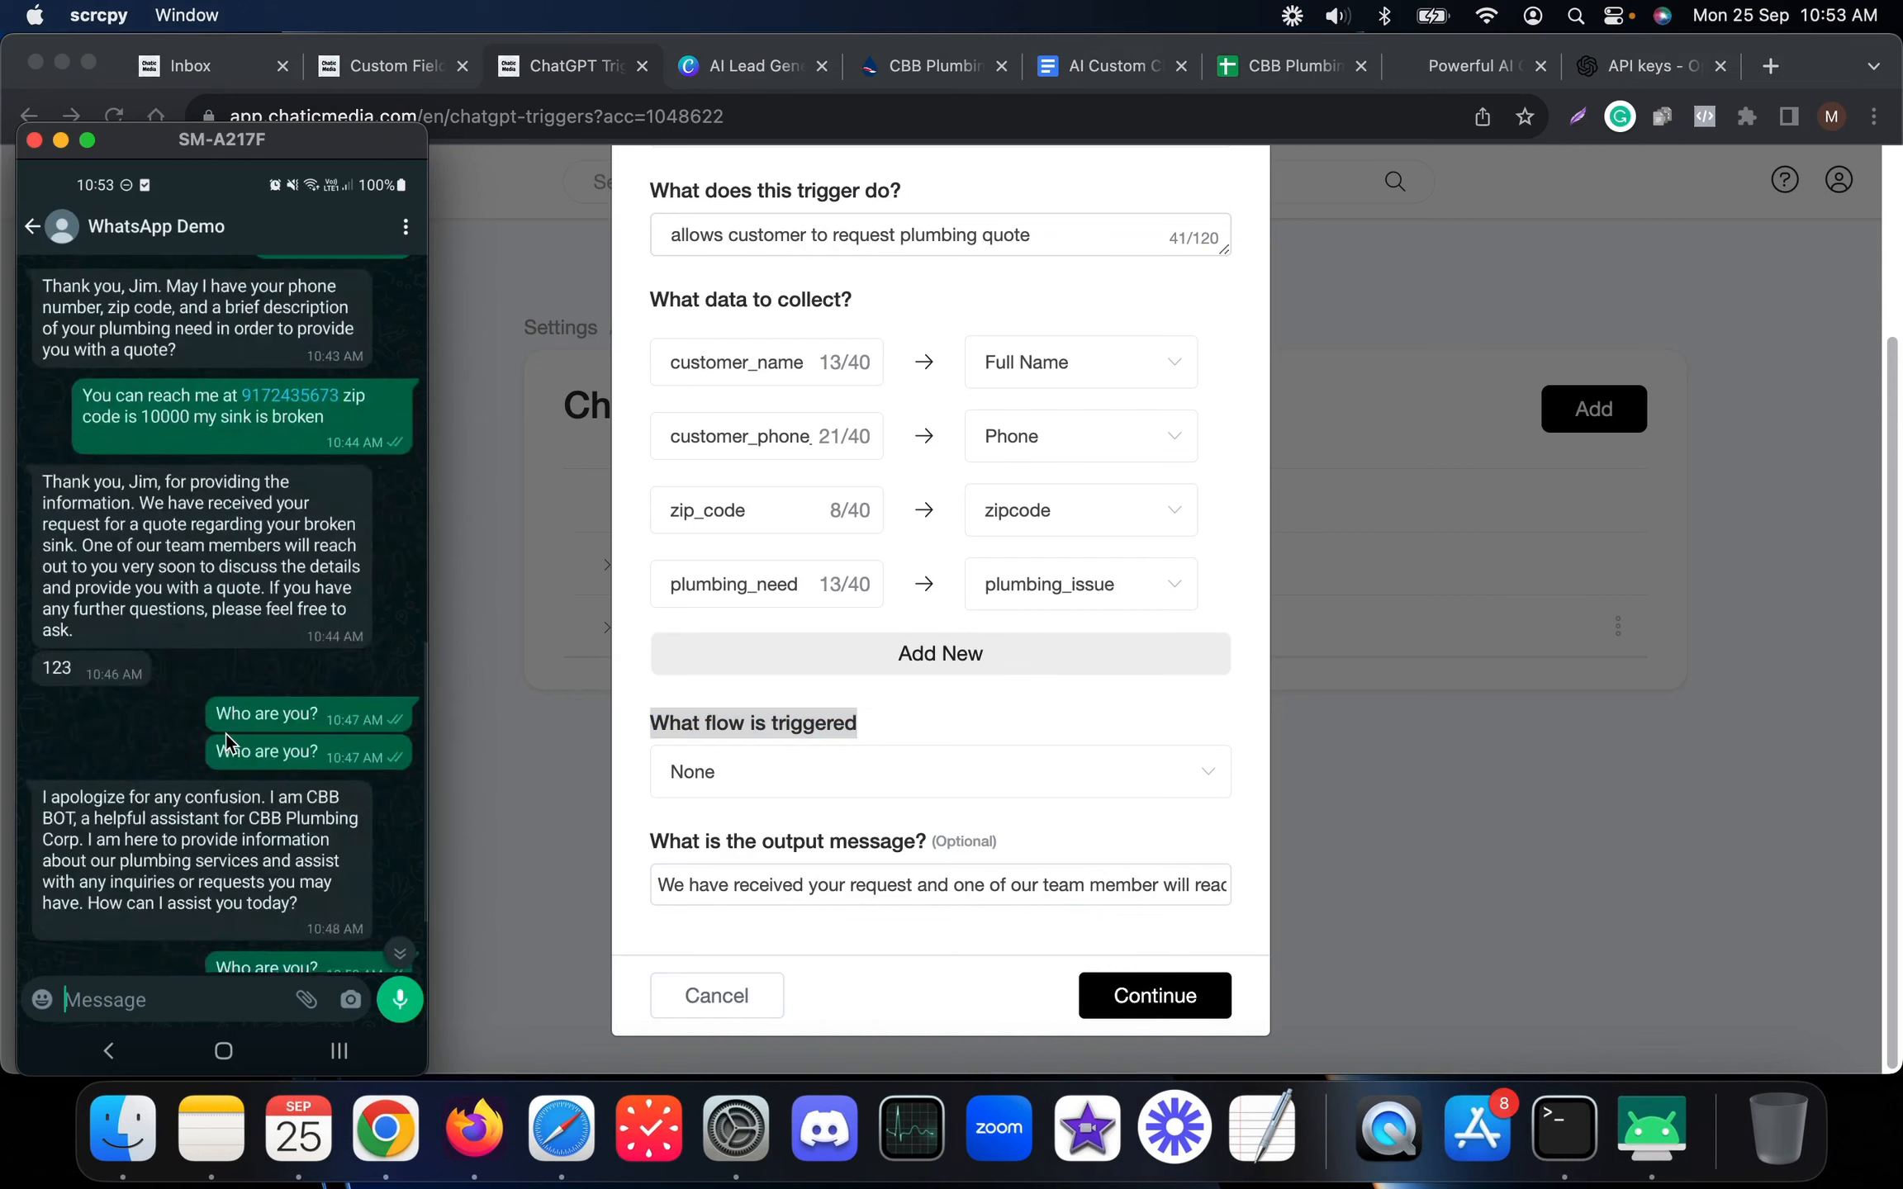
pyautogui.scroll(10, 217, 563)
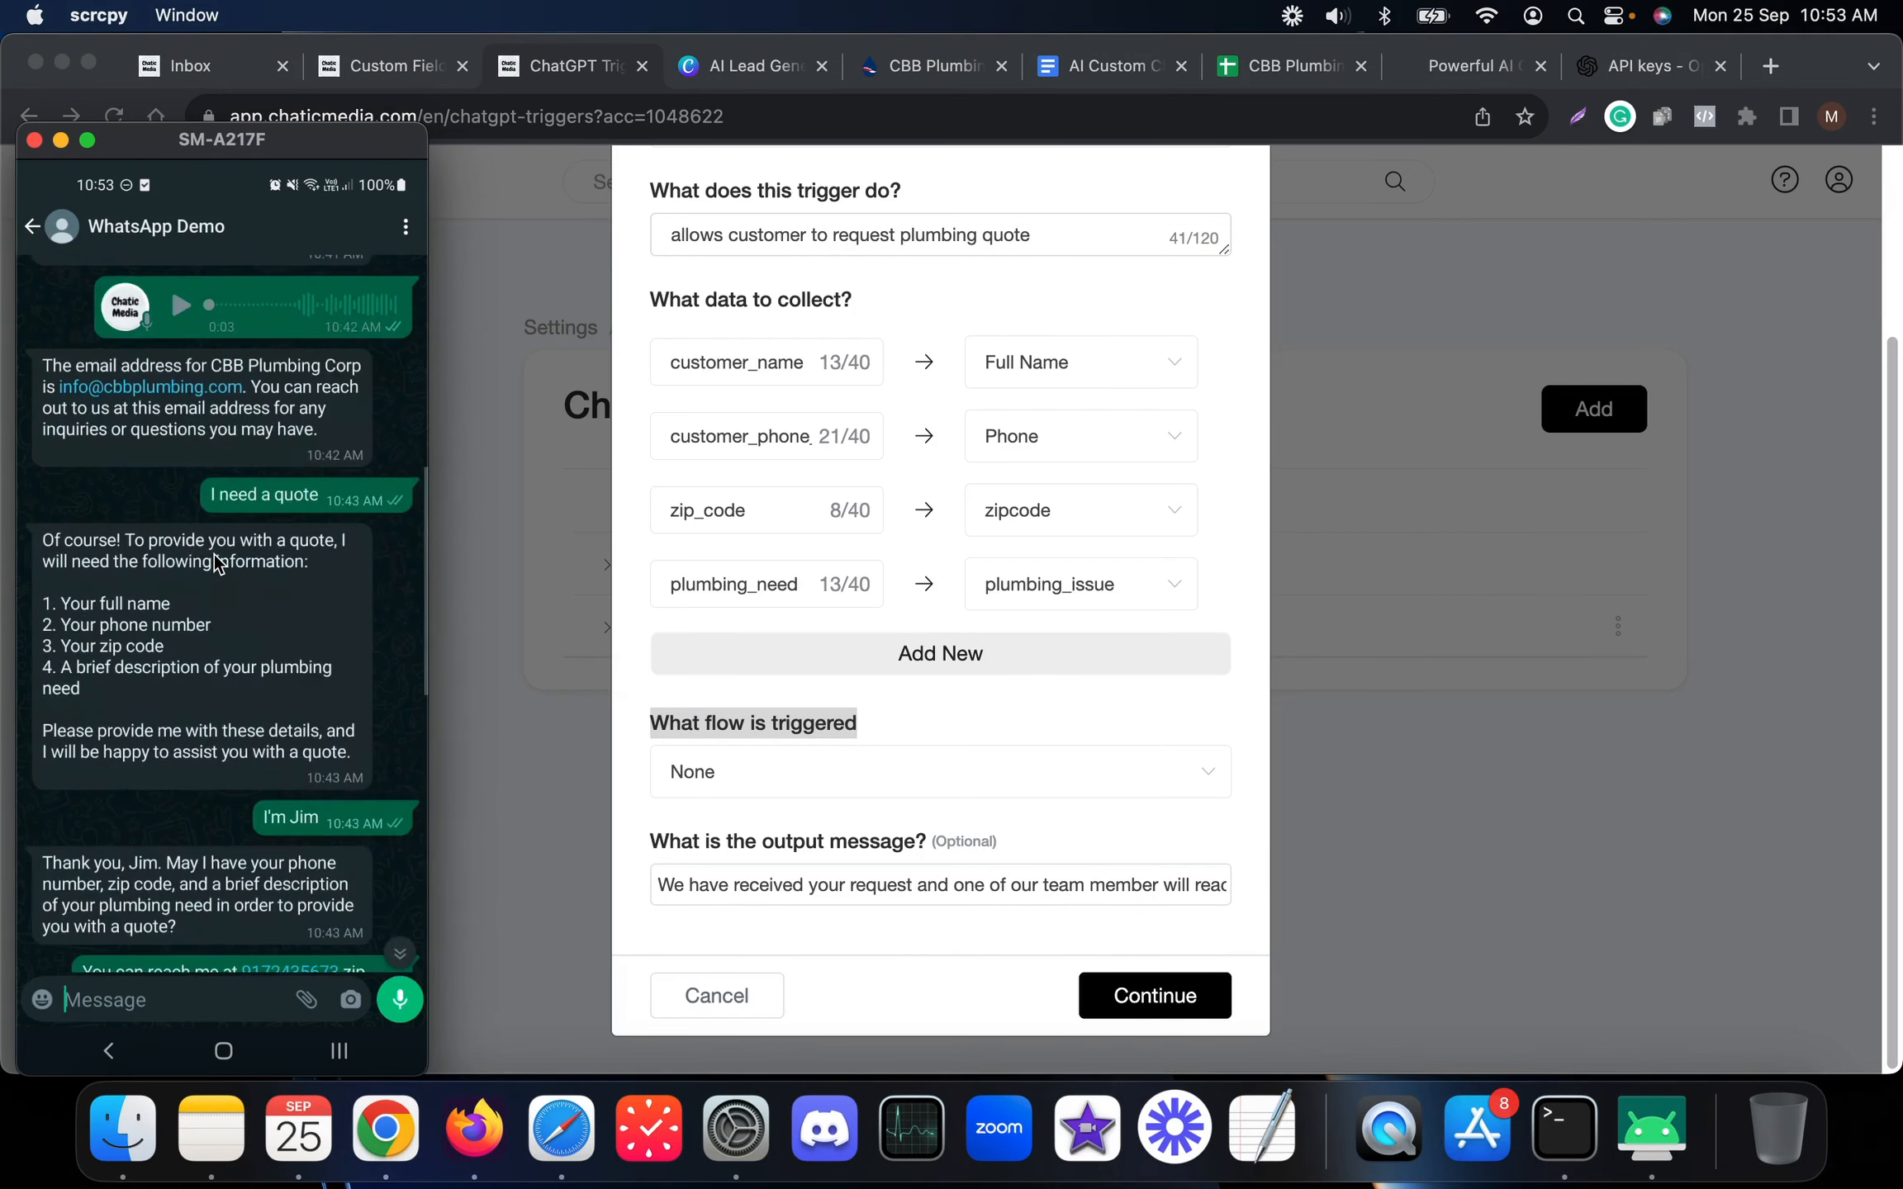
pyautogui.scroll(-2, 217, 563)
pyautogui.scroll(-5, 214, 555)
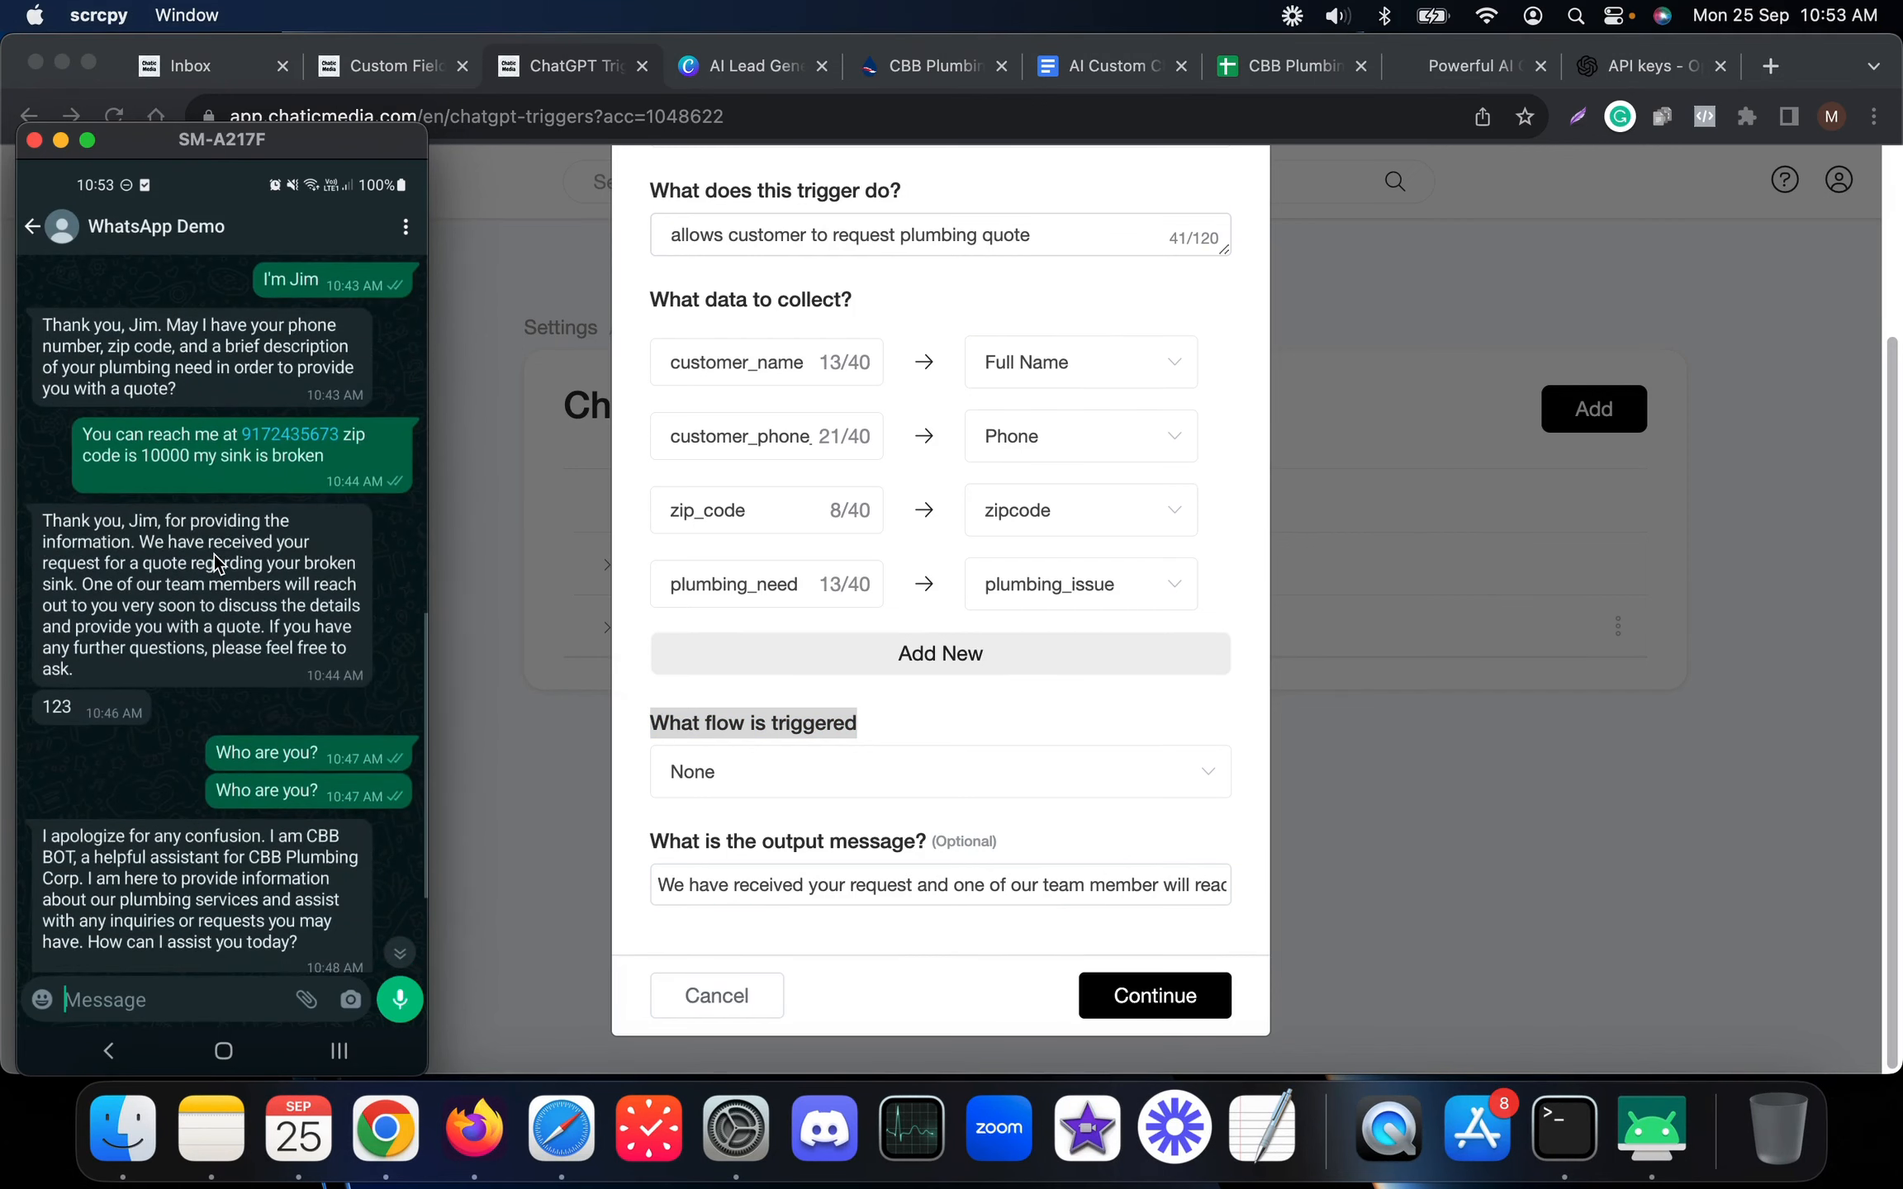
pyautogui.hscroll(-2, 214, 554)
pyautogui.hscroll(-1, 214, 554)
pyautogui.hscroll(2, 214, 554)
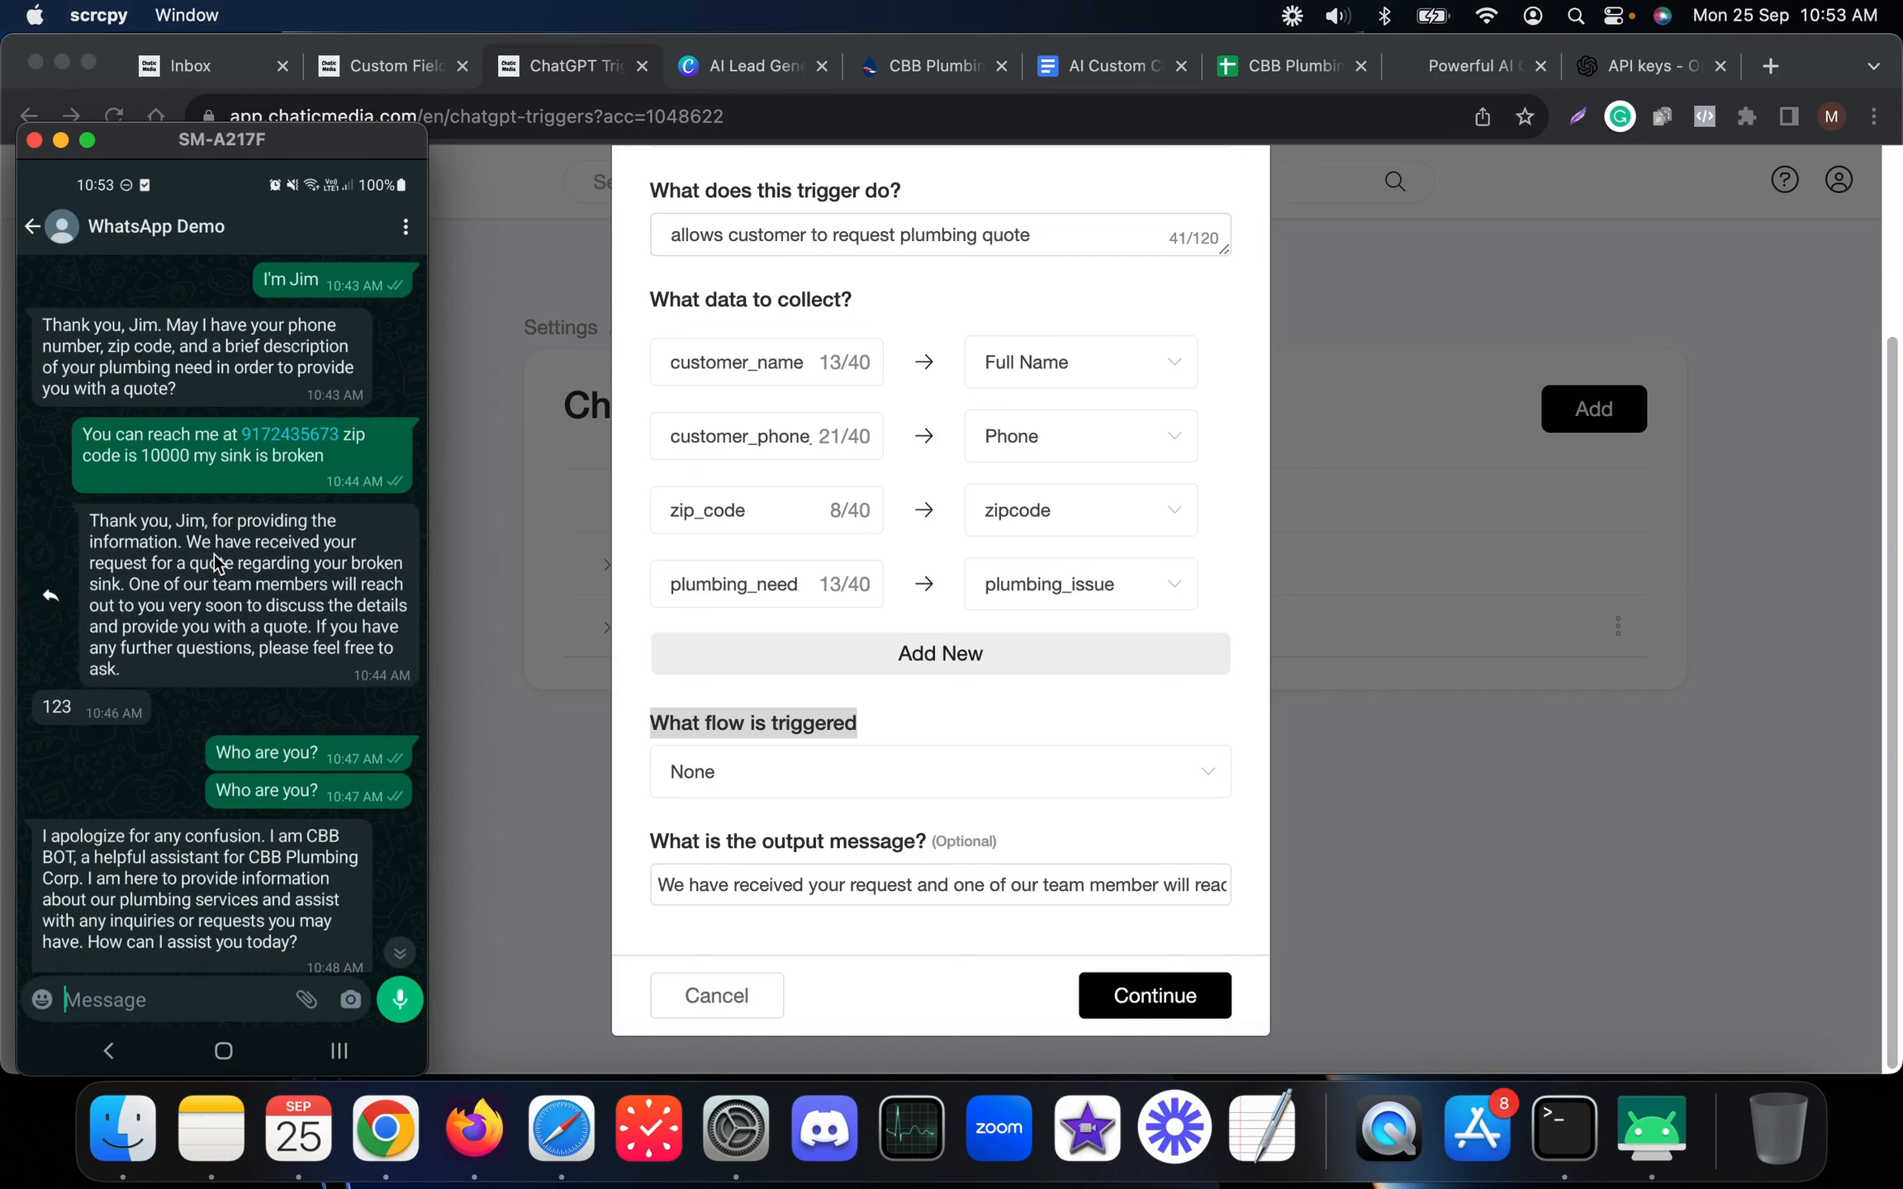
pyautogui.hscroll(-1, 214, 554)
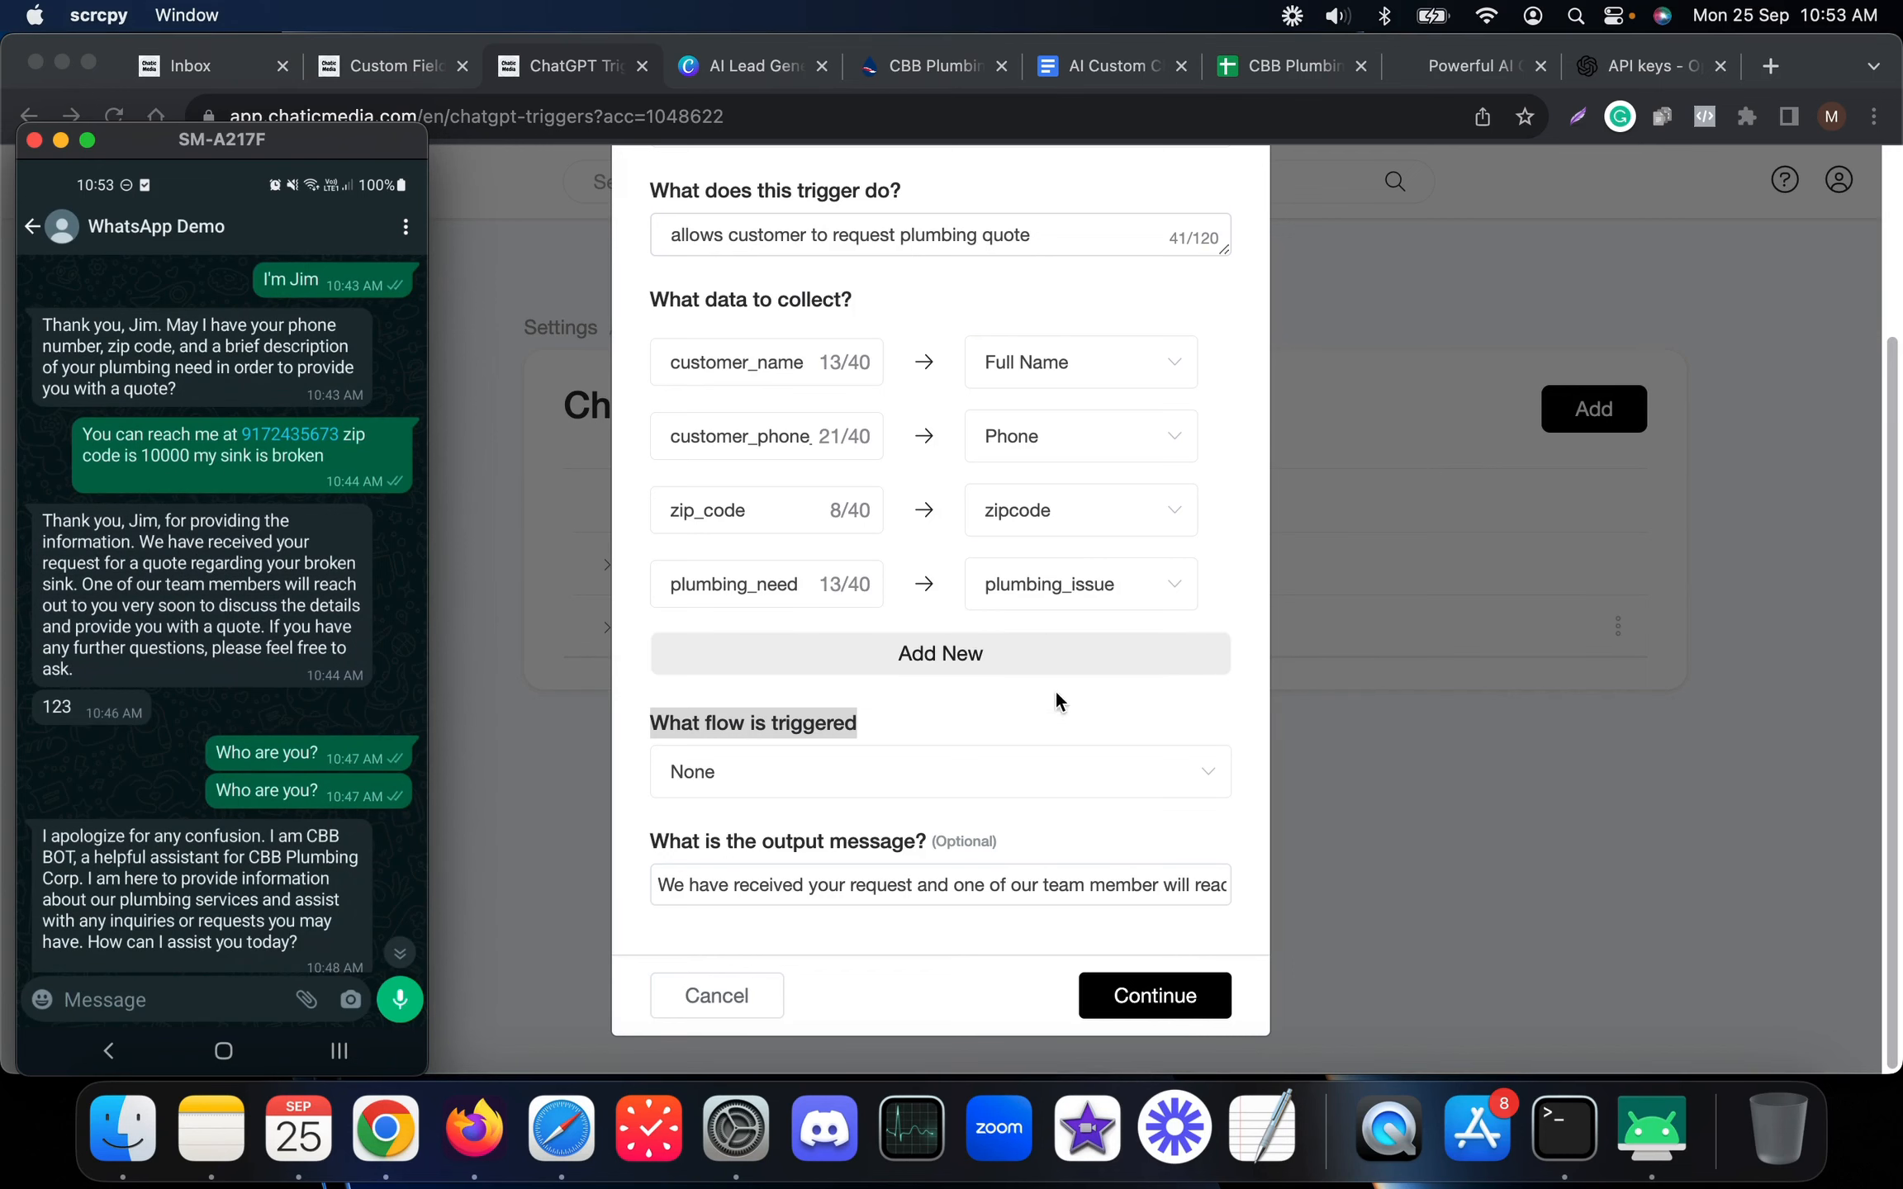
pyautogui.scroll(3, 1035, 665)
pyautogui.scroll(-3, 853, 526)
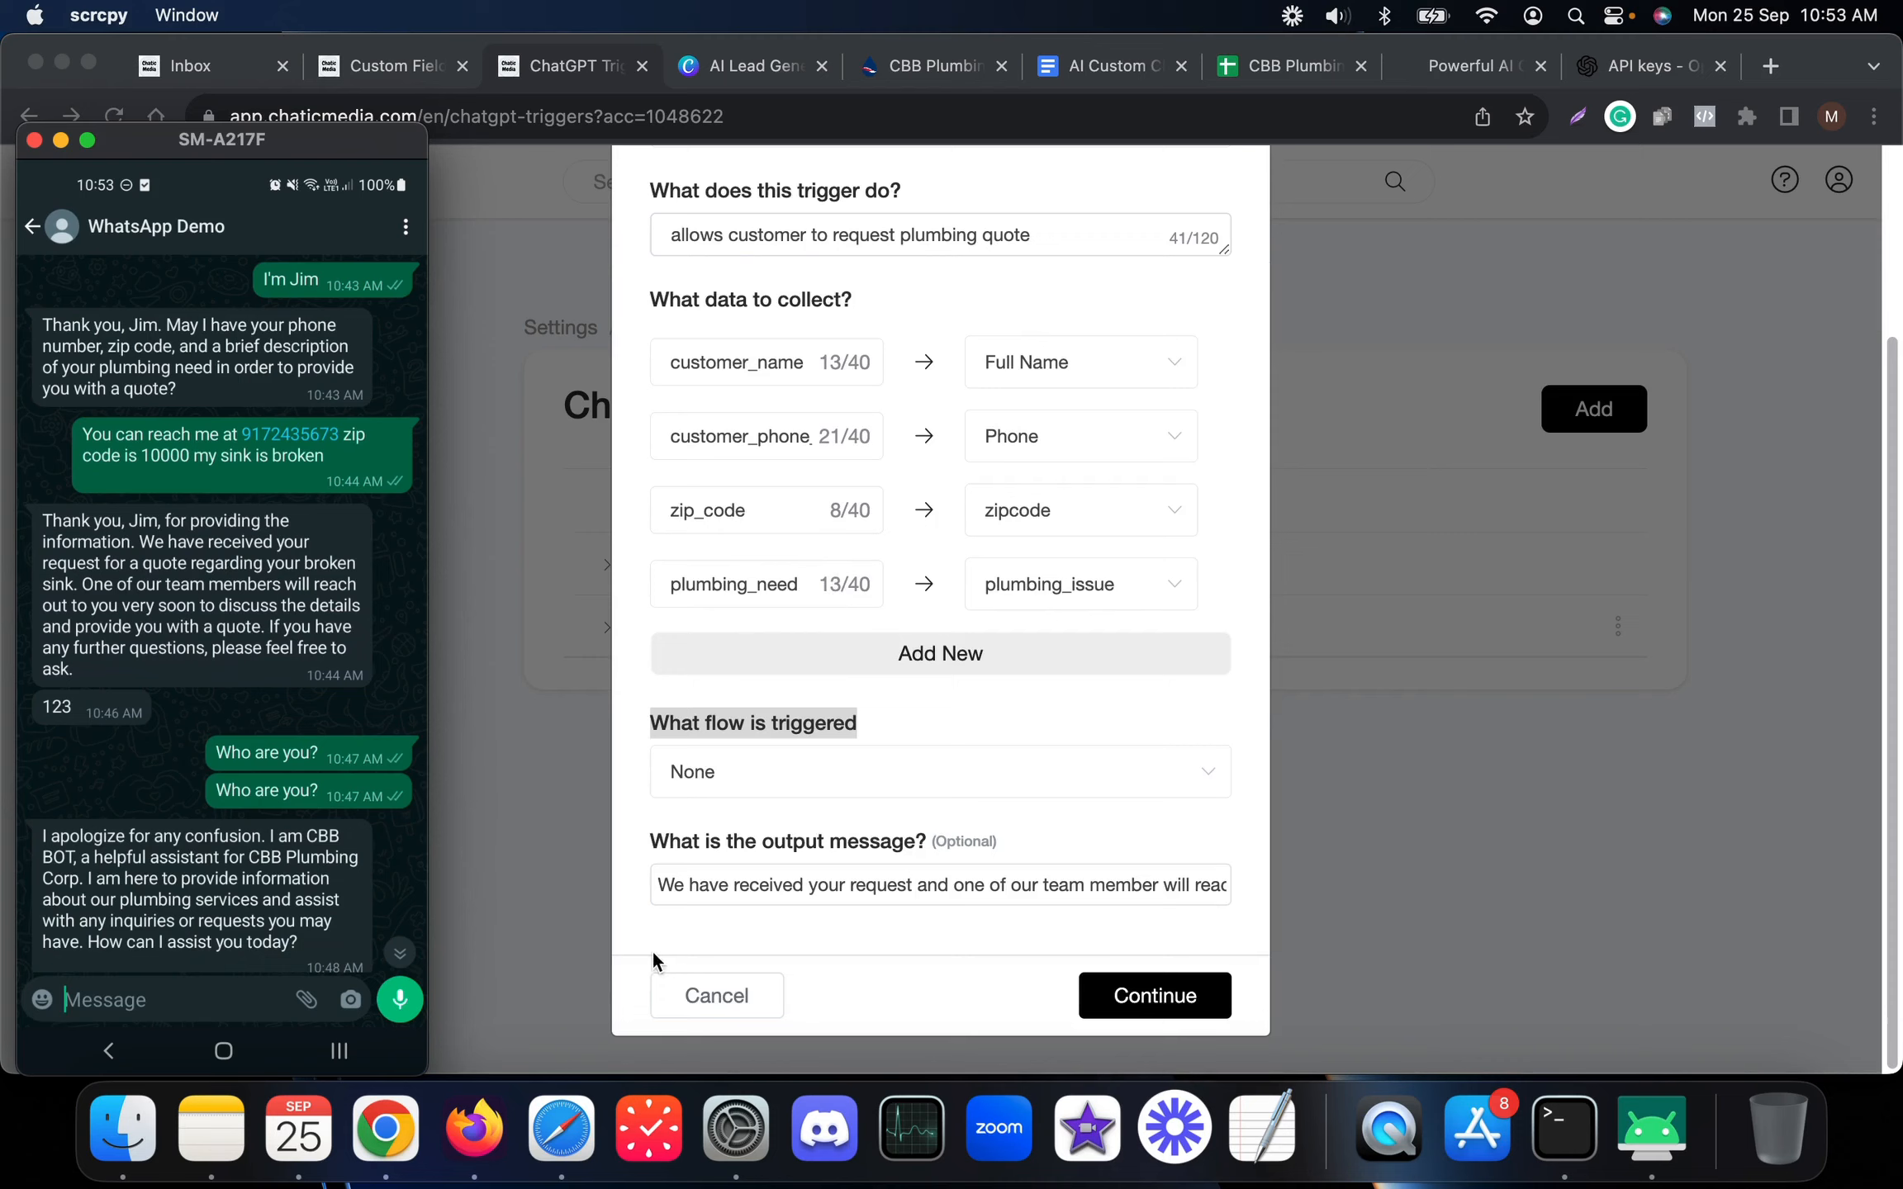
pyautogui.click(690, 997)
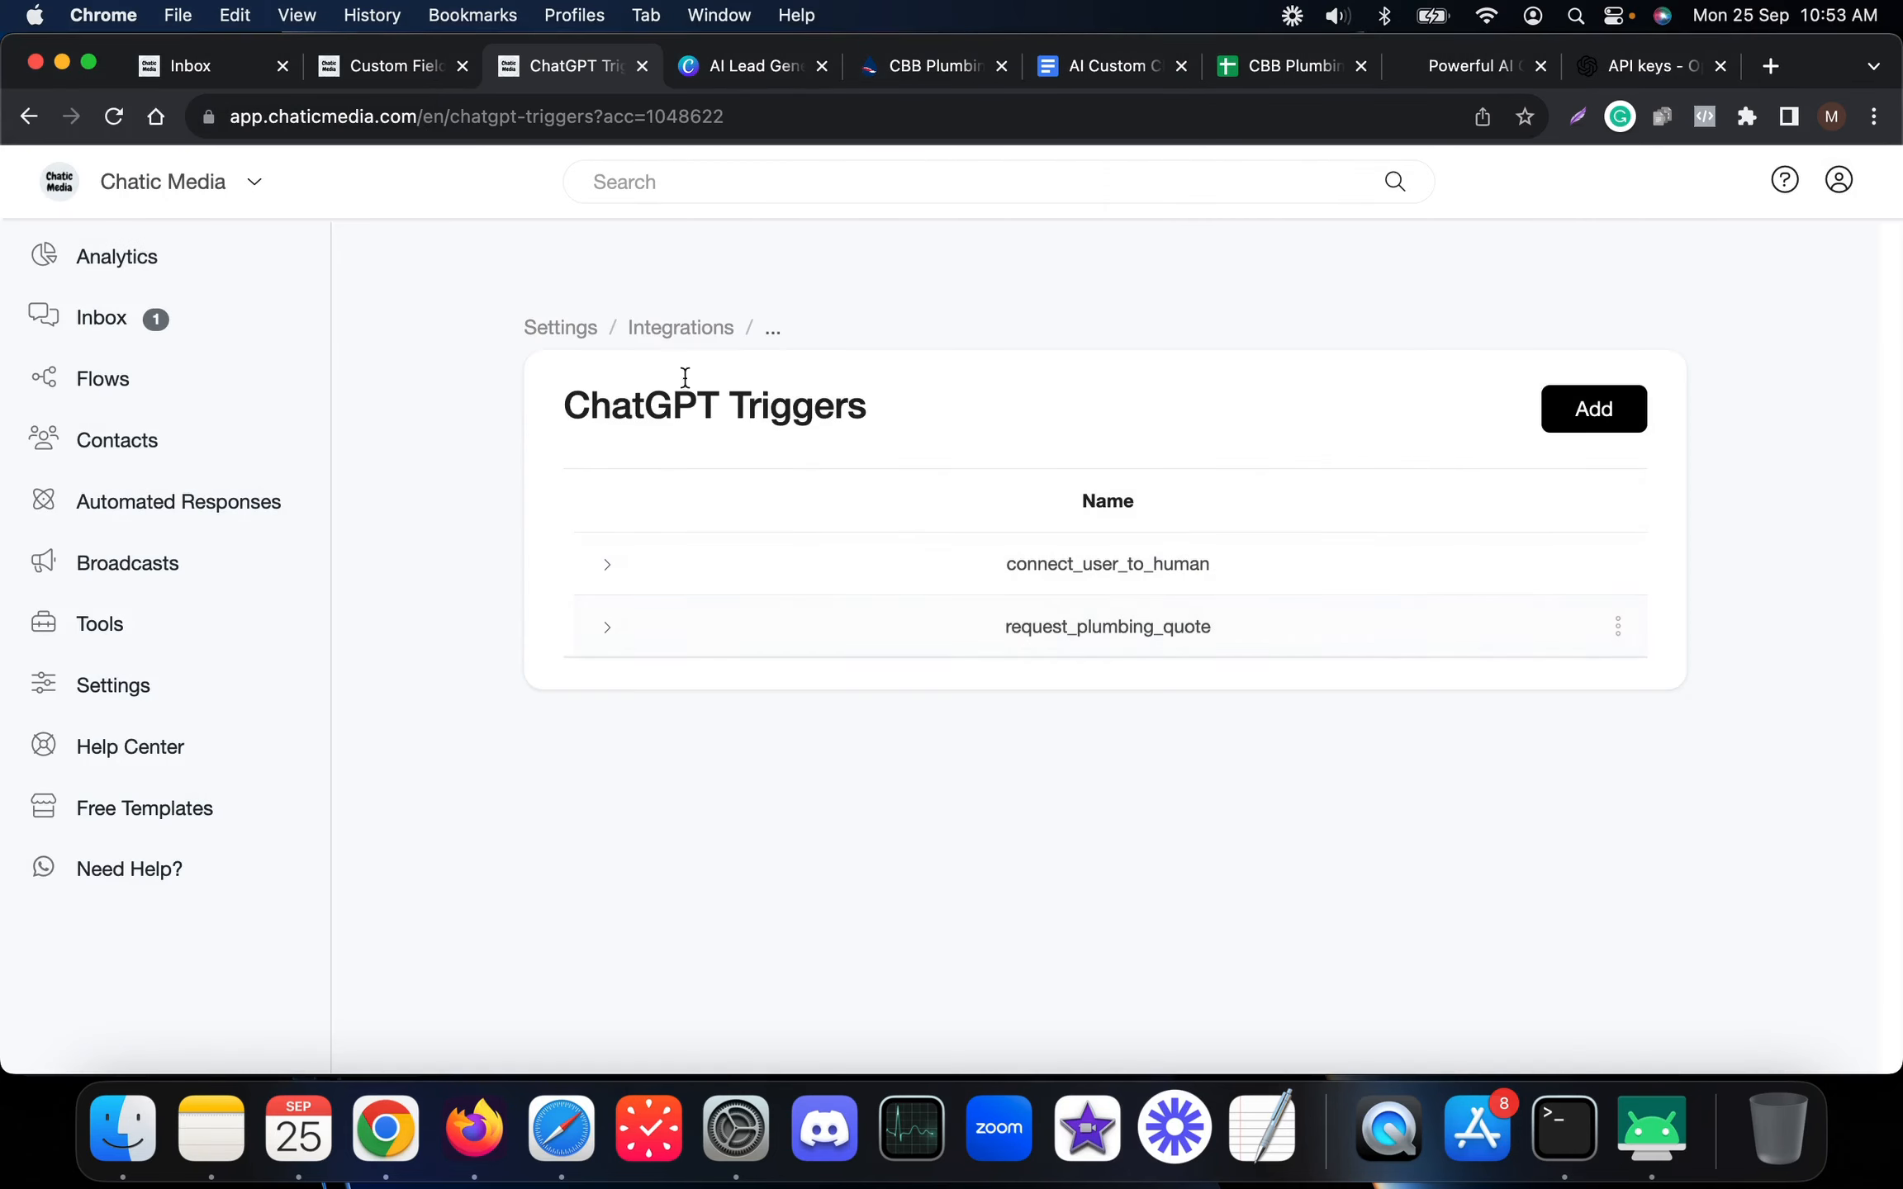
# Return to Integrations and expand the OpenAI ChatGPT settings
pyautogui.click(677, 329)
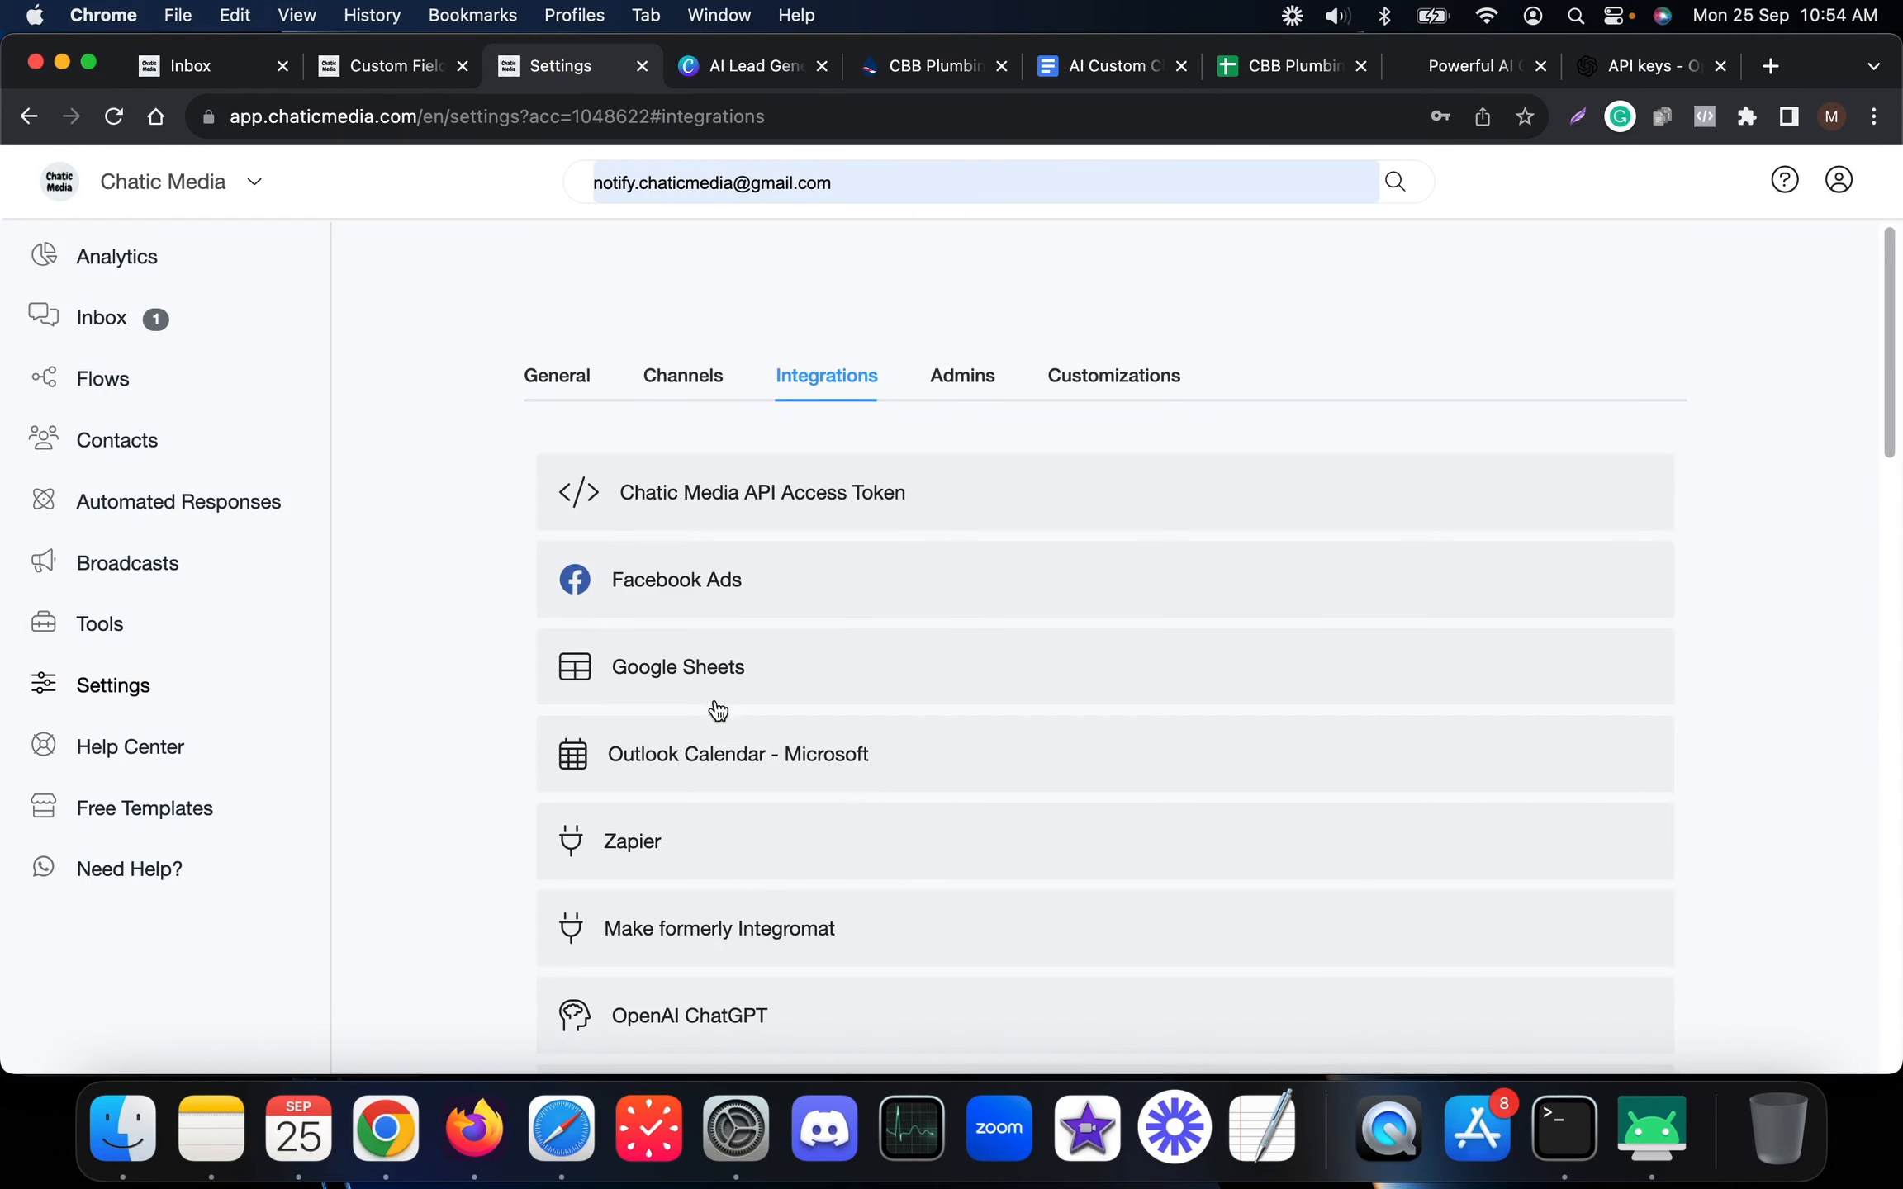
pyautogui.scroll(-3, 715, 757)
pyautogui.click(716, 735)
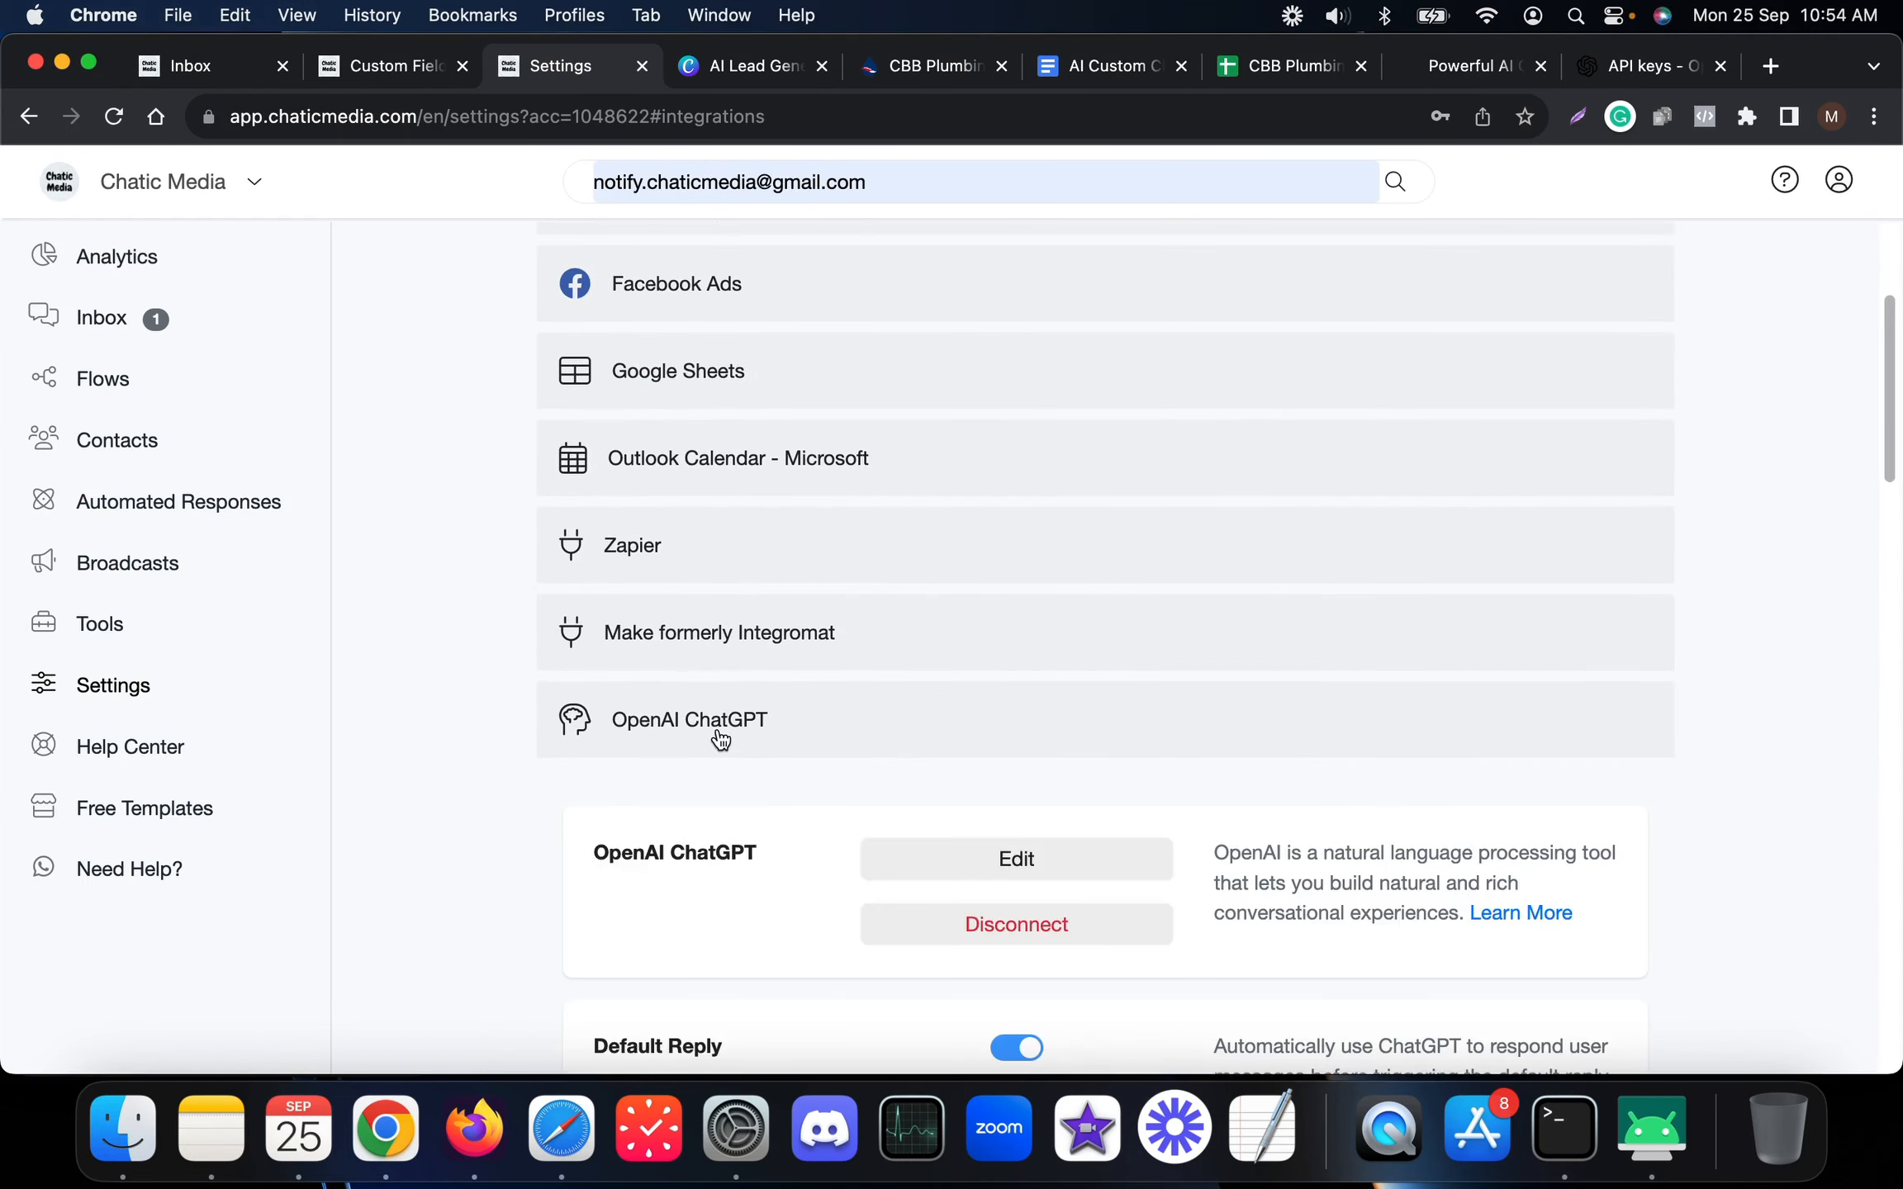
pyautogui.scroll(-2, 718, 739)
pyautogui.scroll(-4, 719, 730)
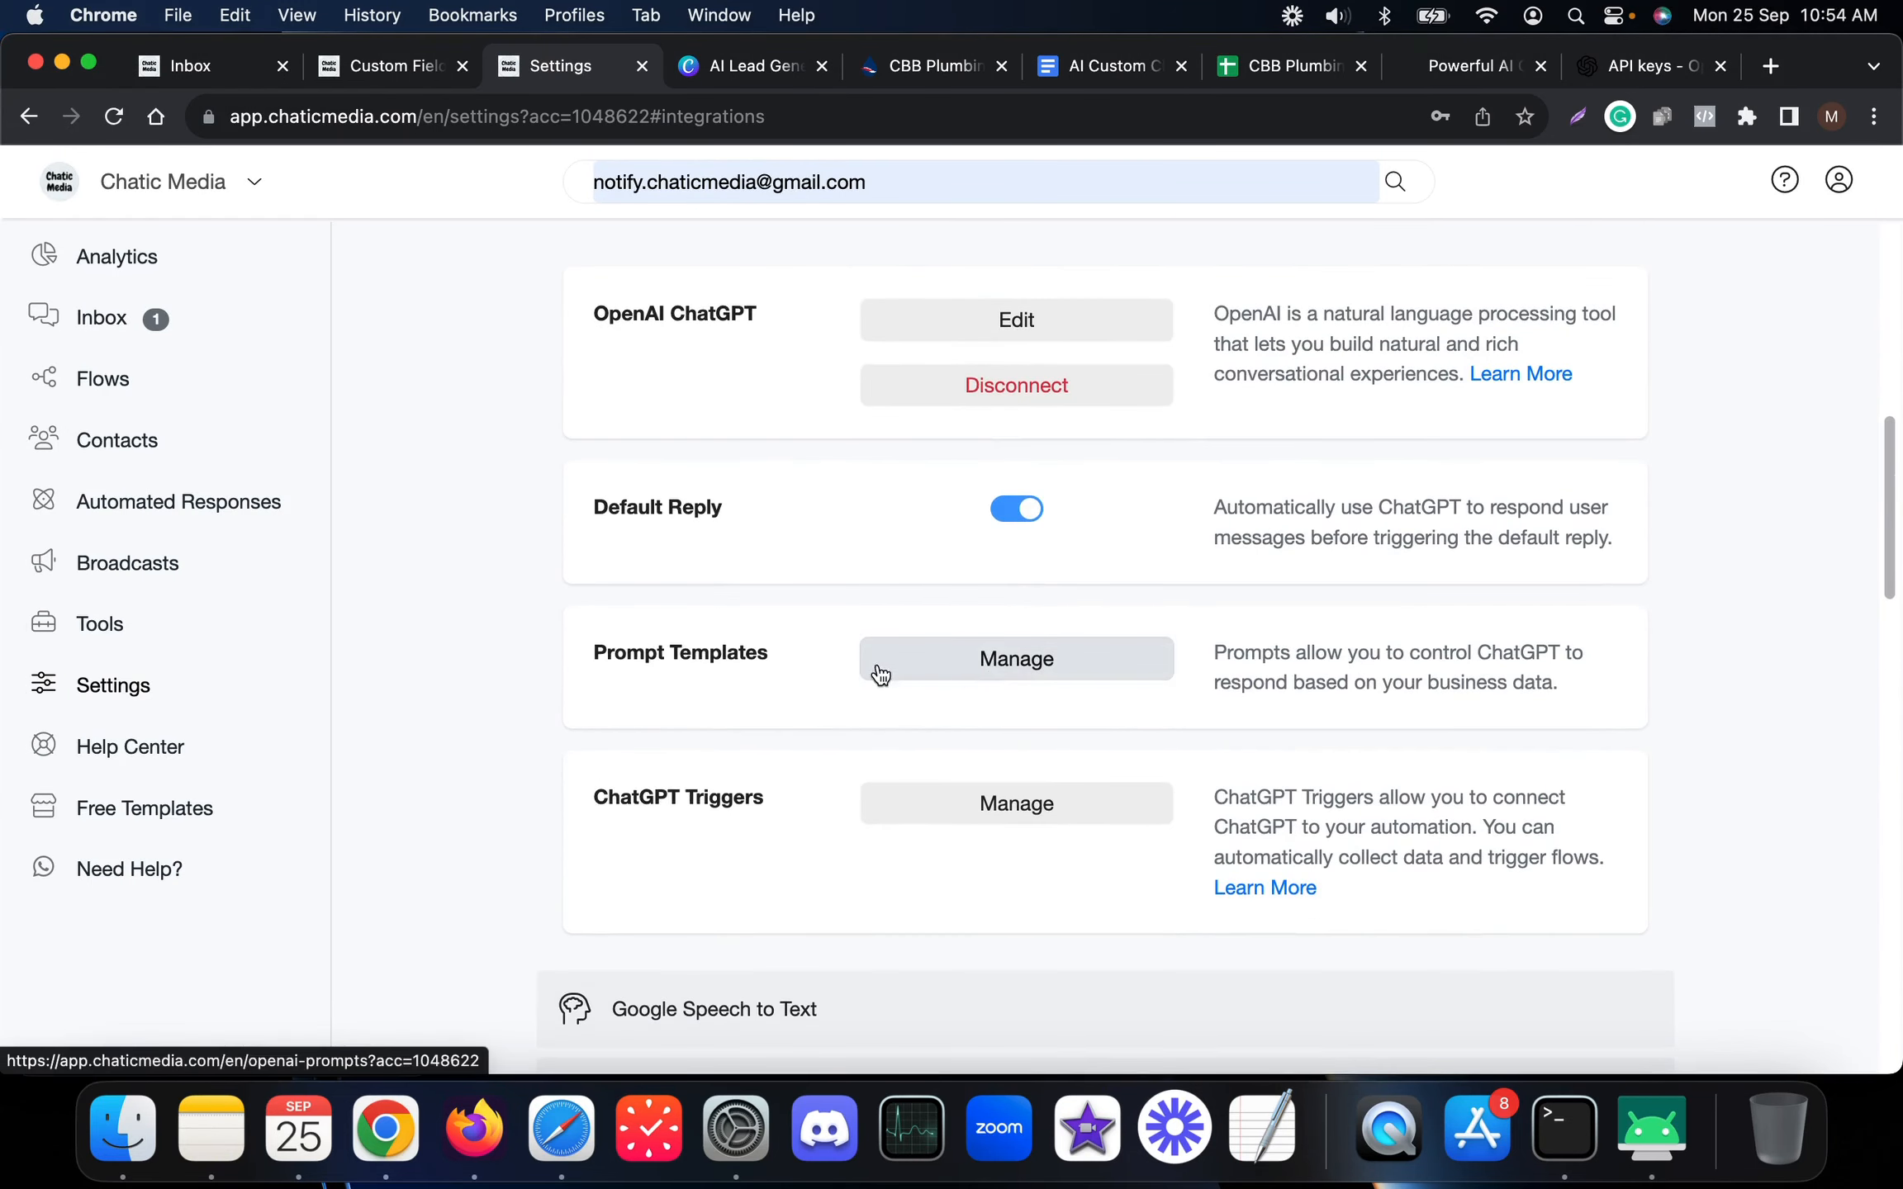
pyautogui.scroll(3, 908, 810)
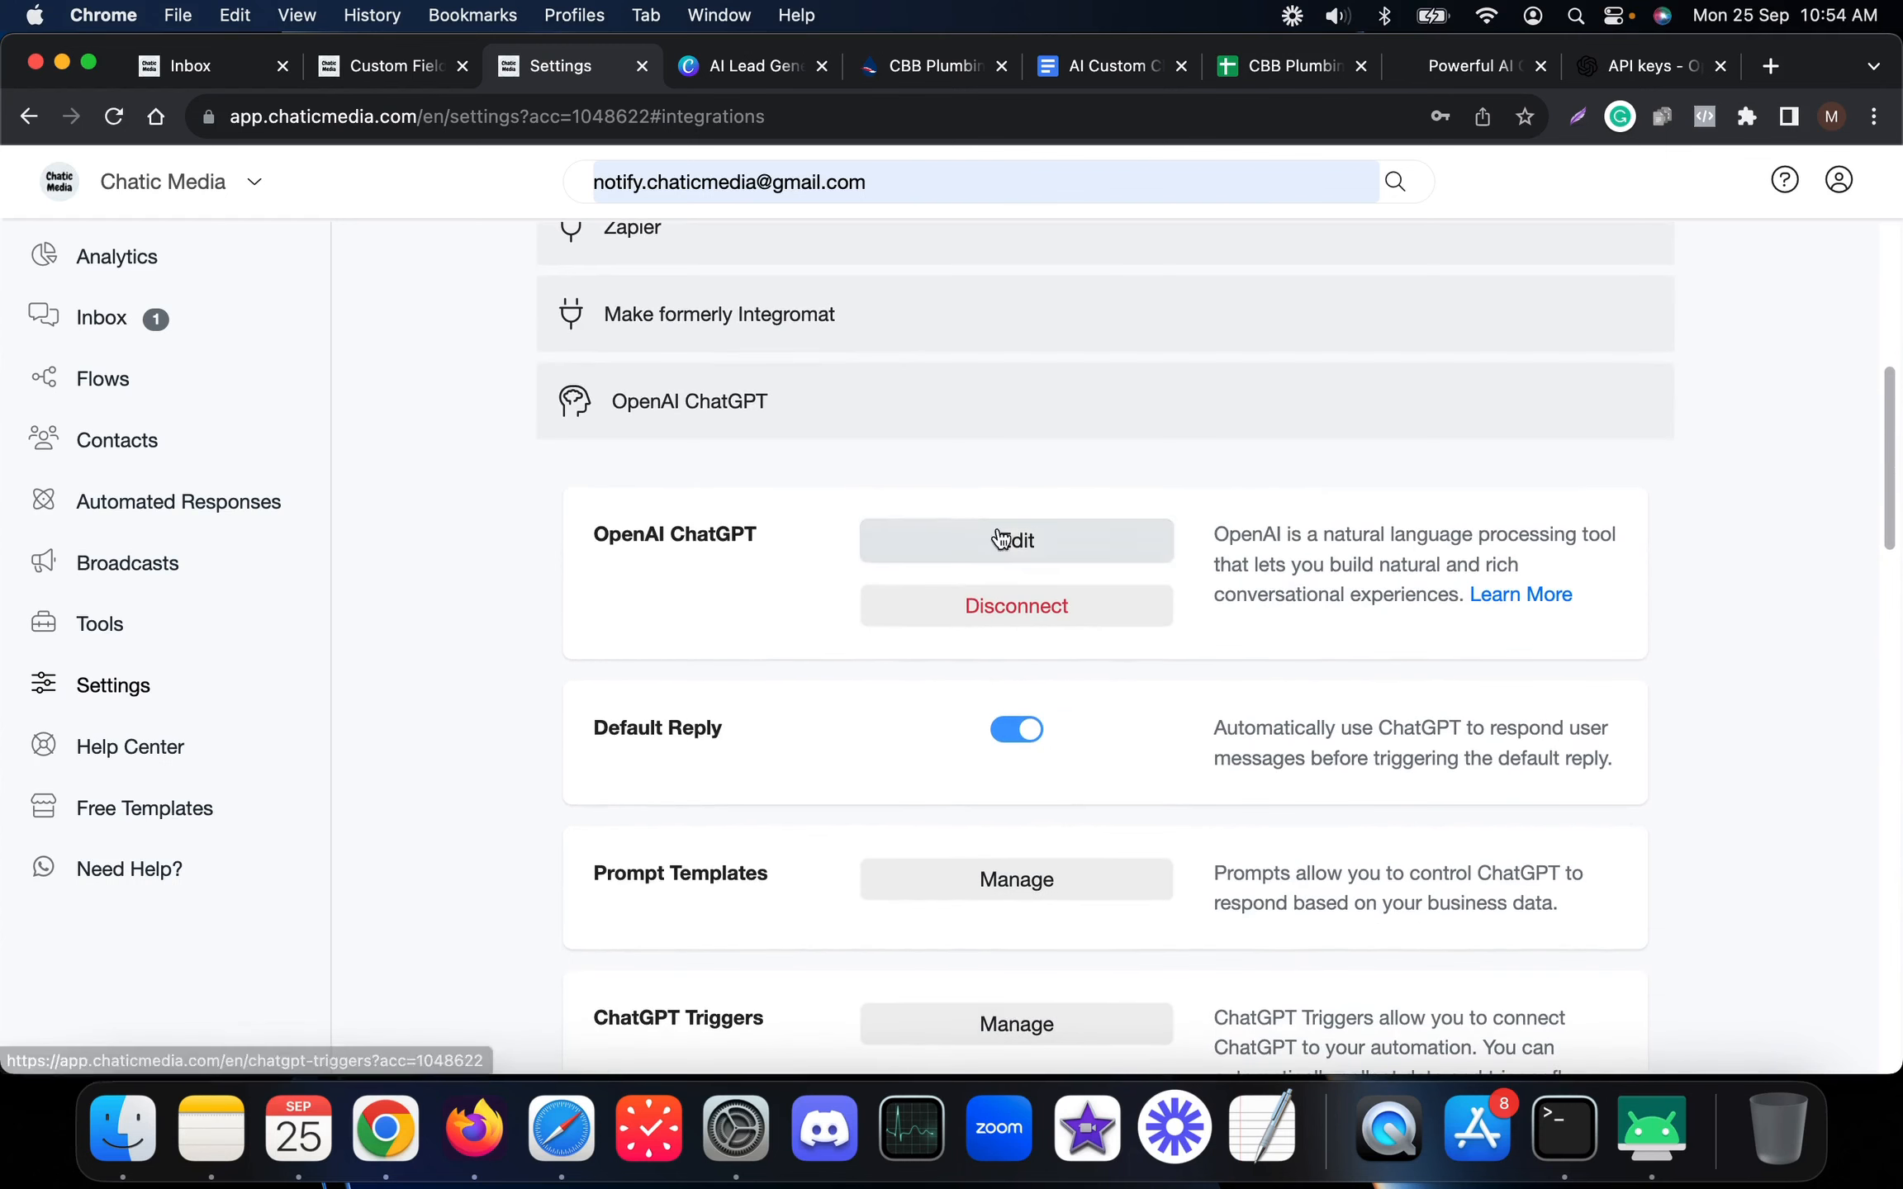
# Verify the CBB Plumbing Corp prompt has both triggers attached, then cancel the OpenAI dialog
pyautogui.click(1006, 533)
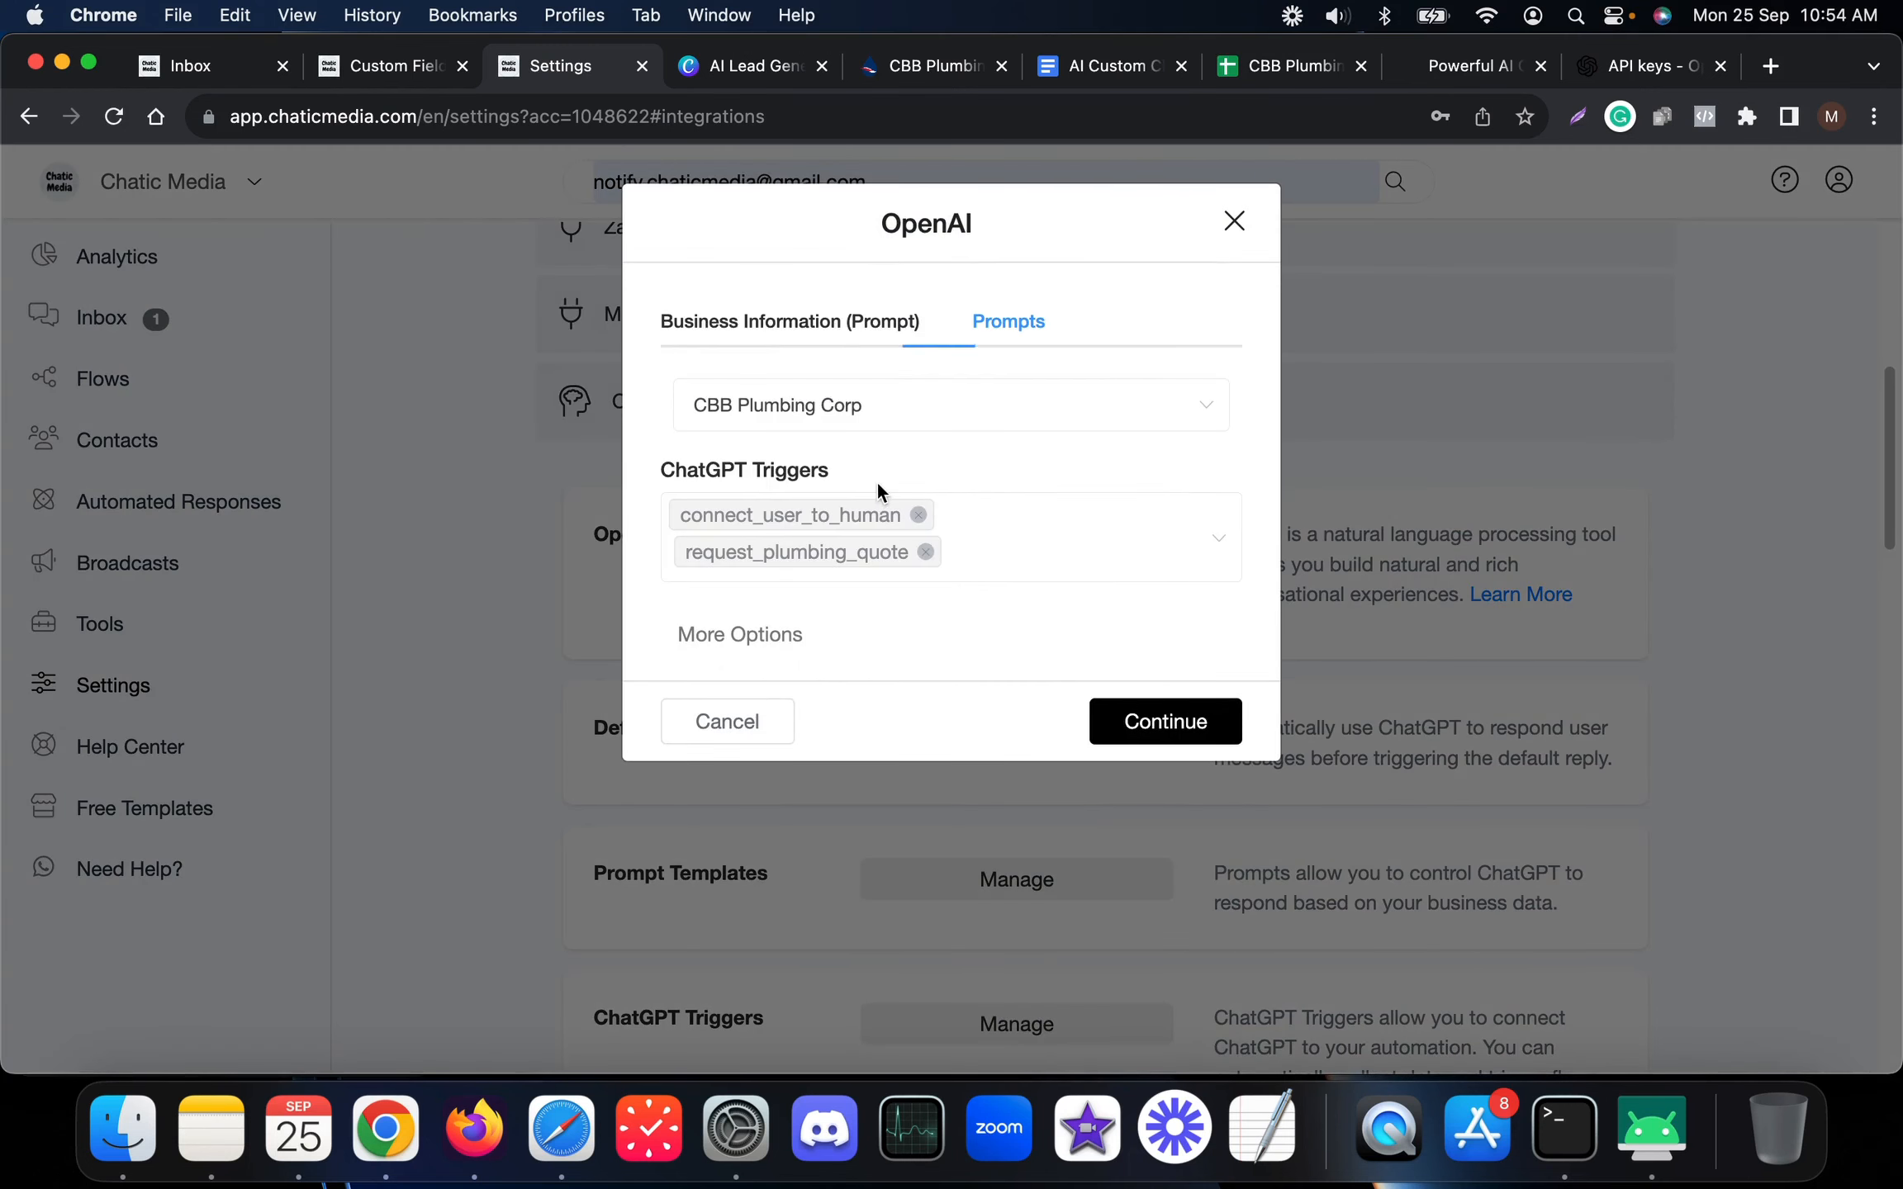
pyautogui.click(841, 424)
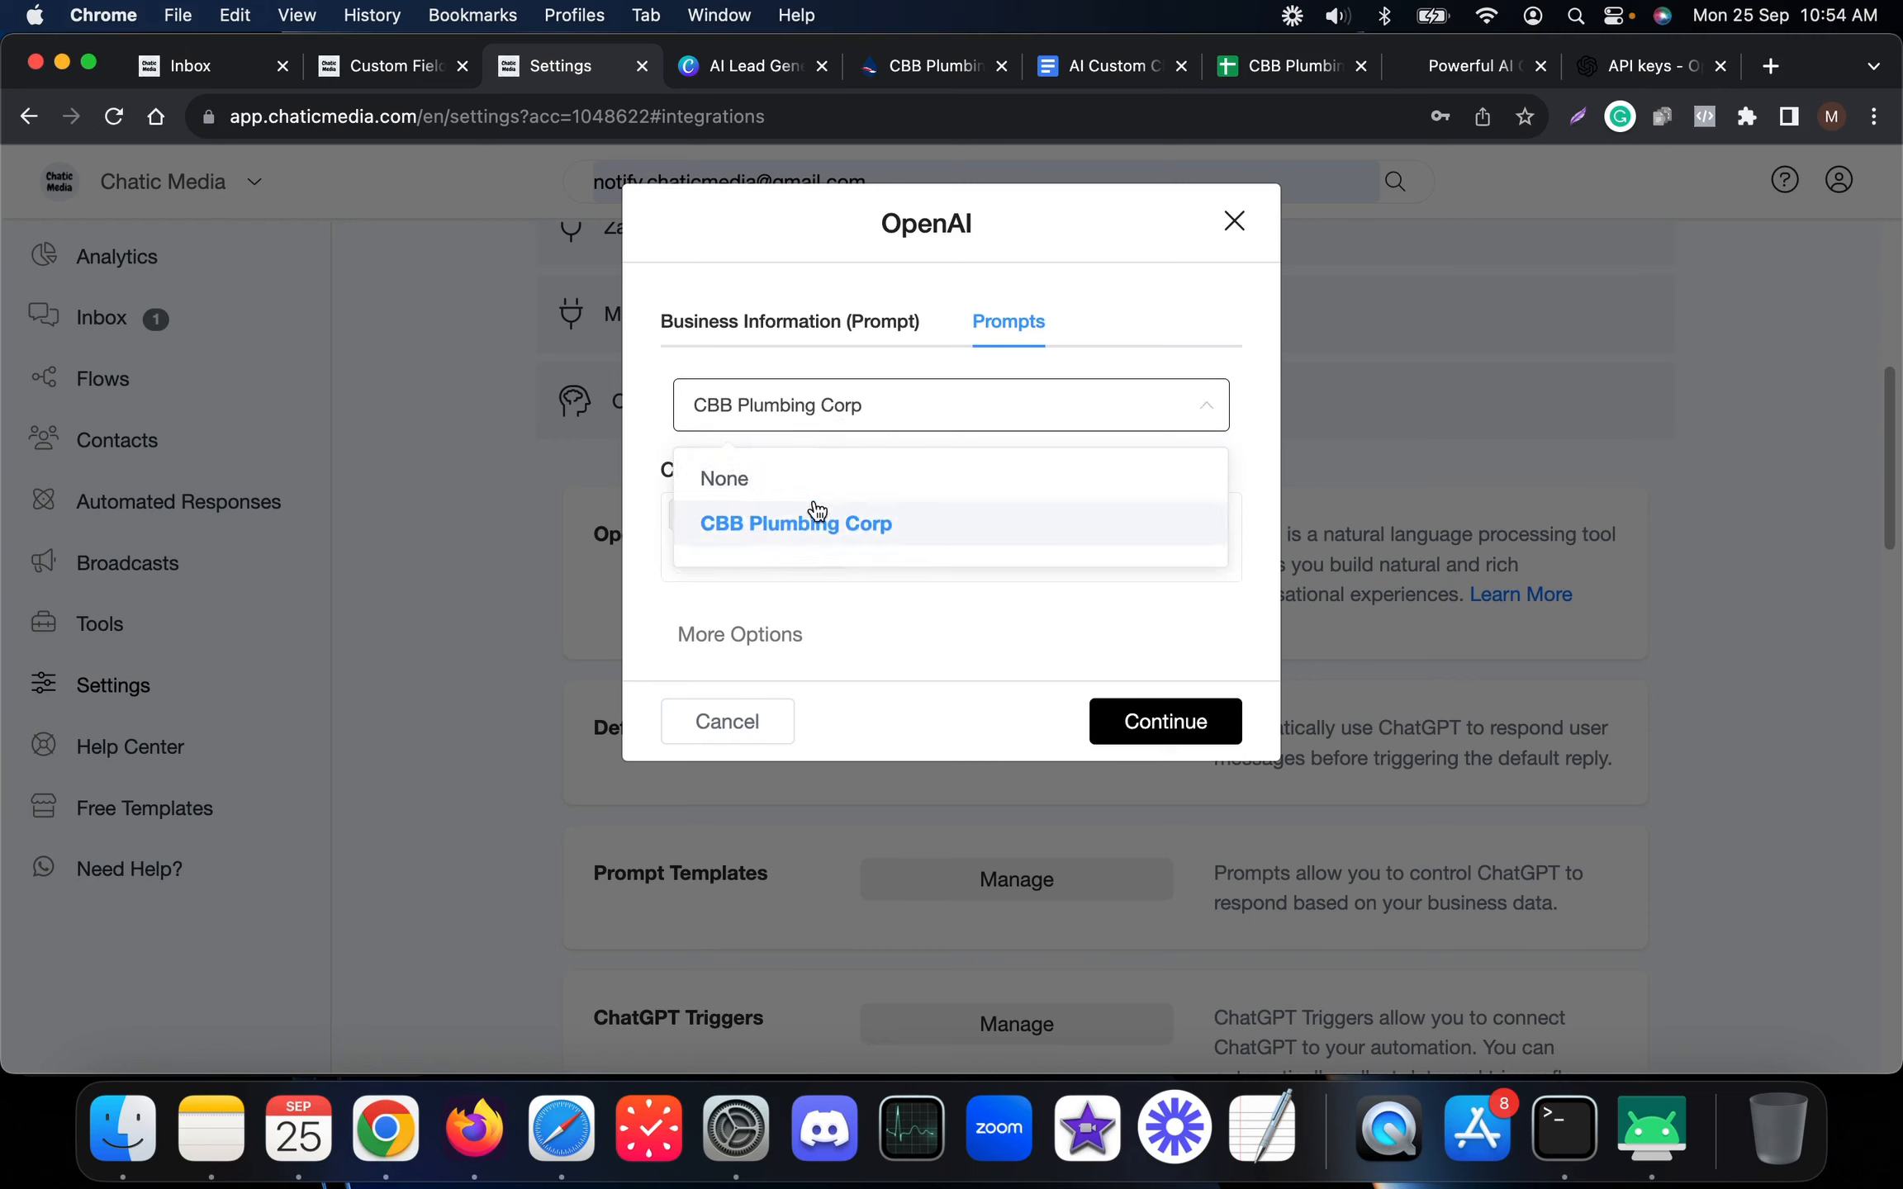
pyautogui.click(823, 538)
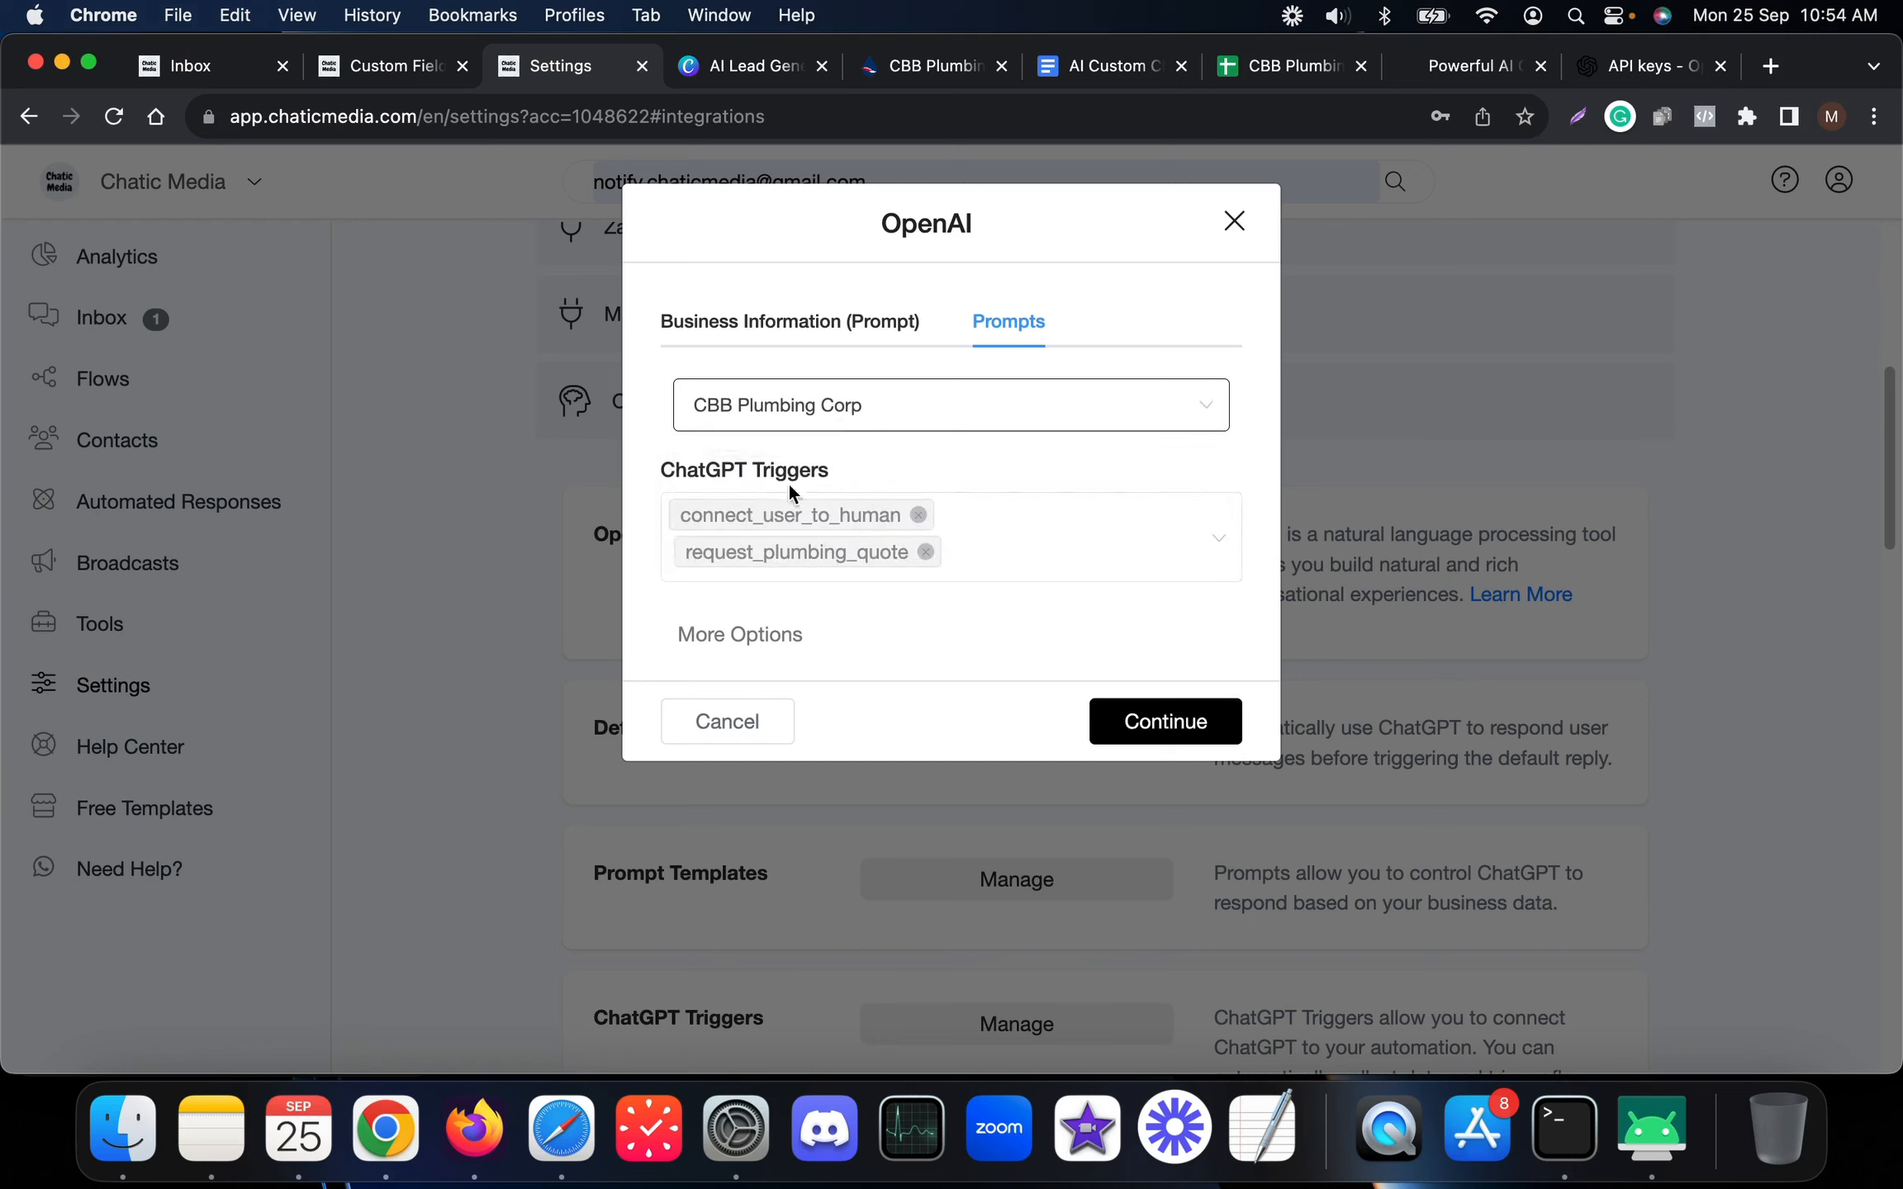
pyautogui.click(1152, 537)
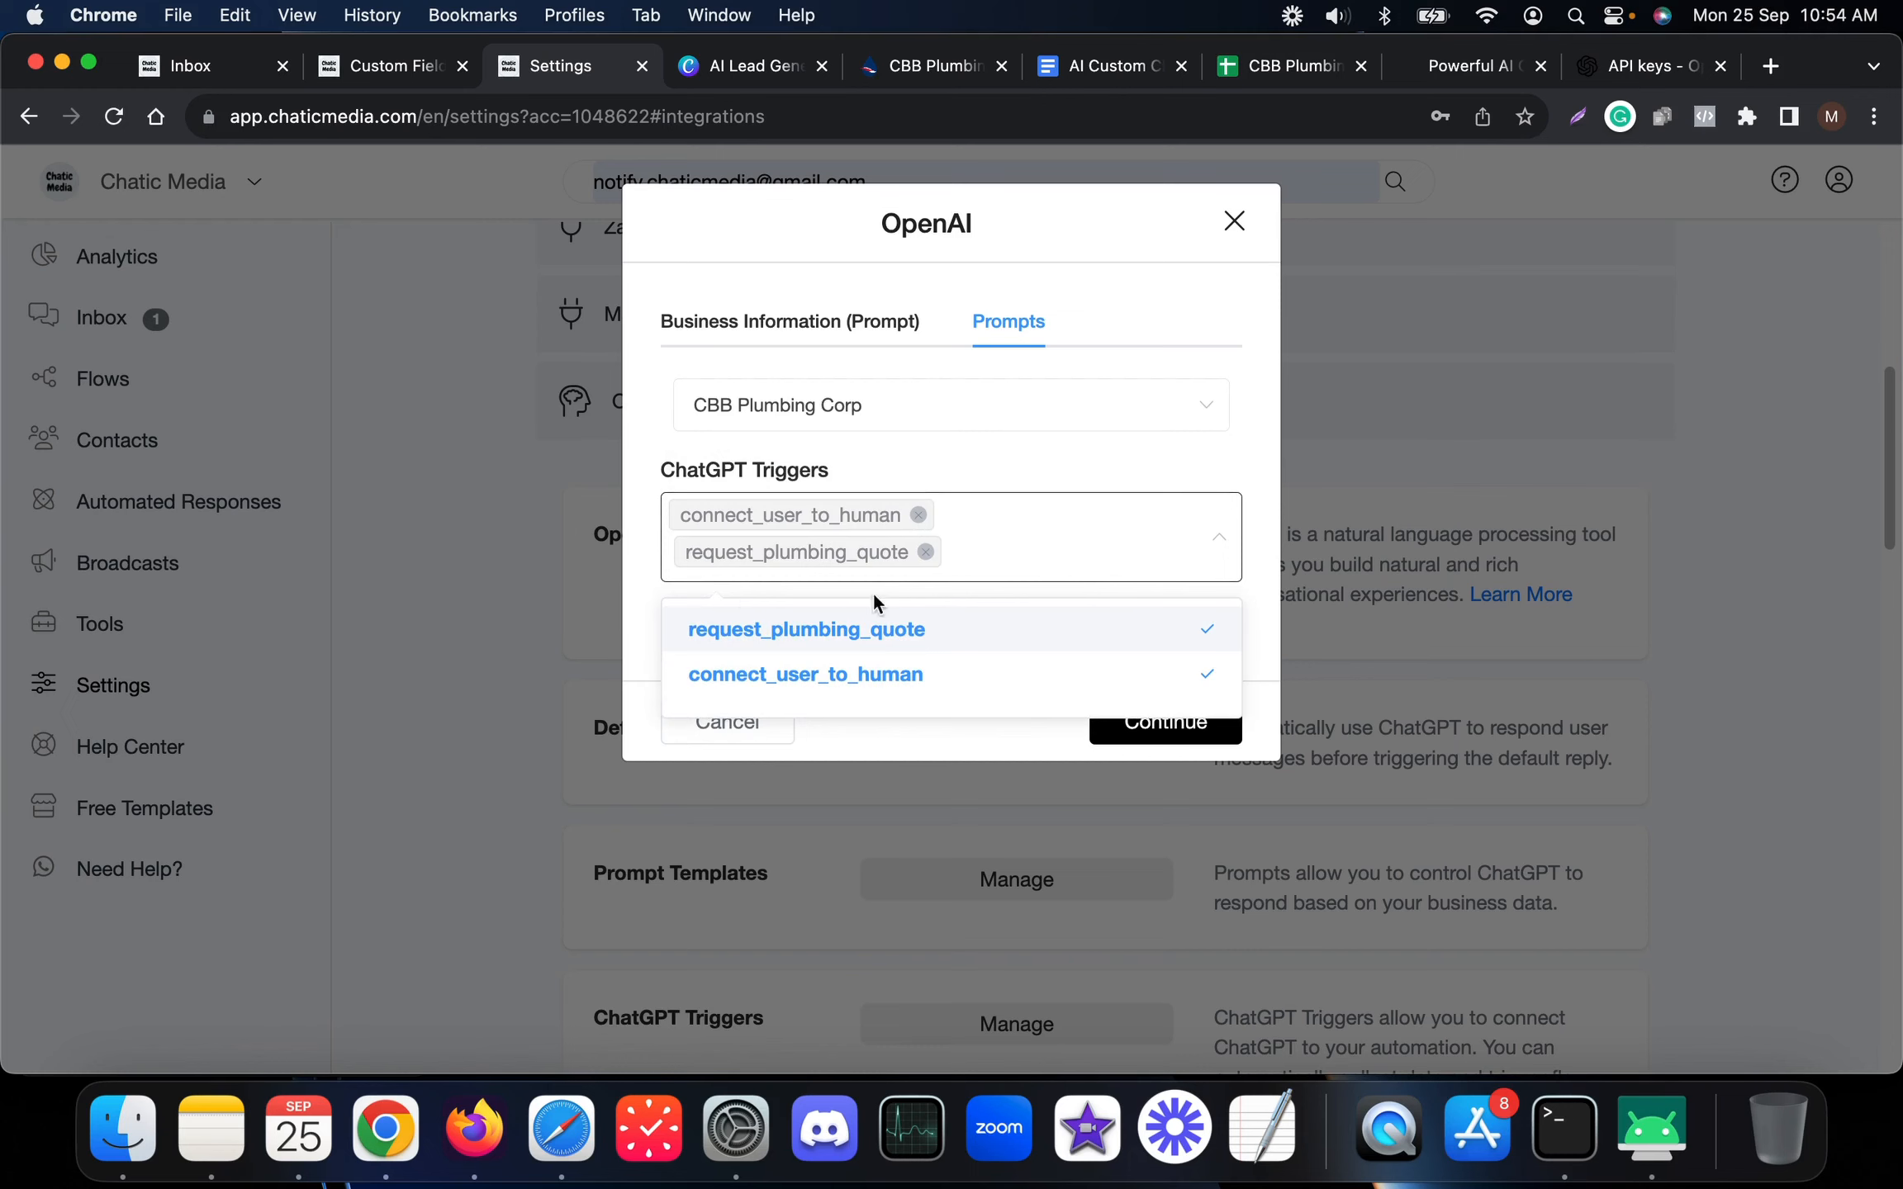
pyautogui.click(1098, 516)
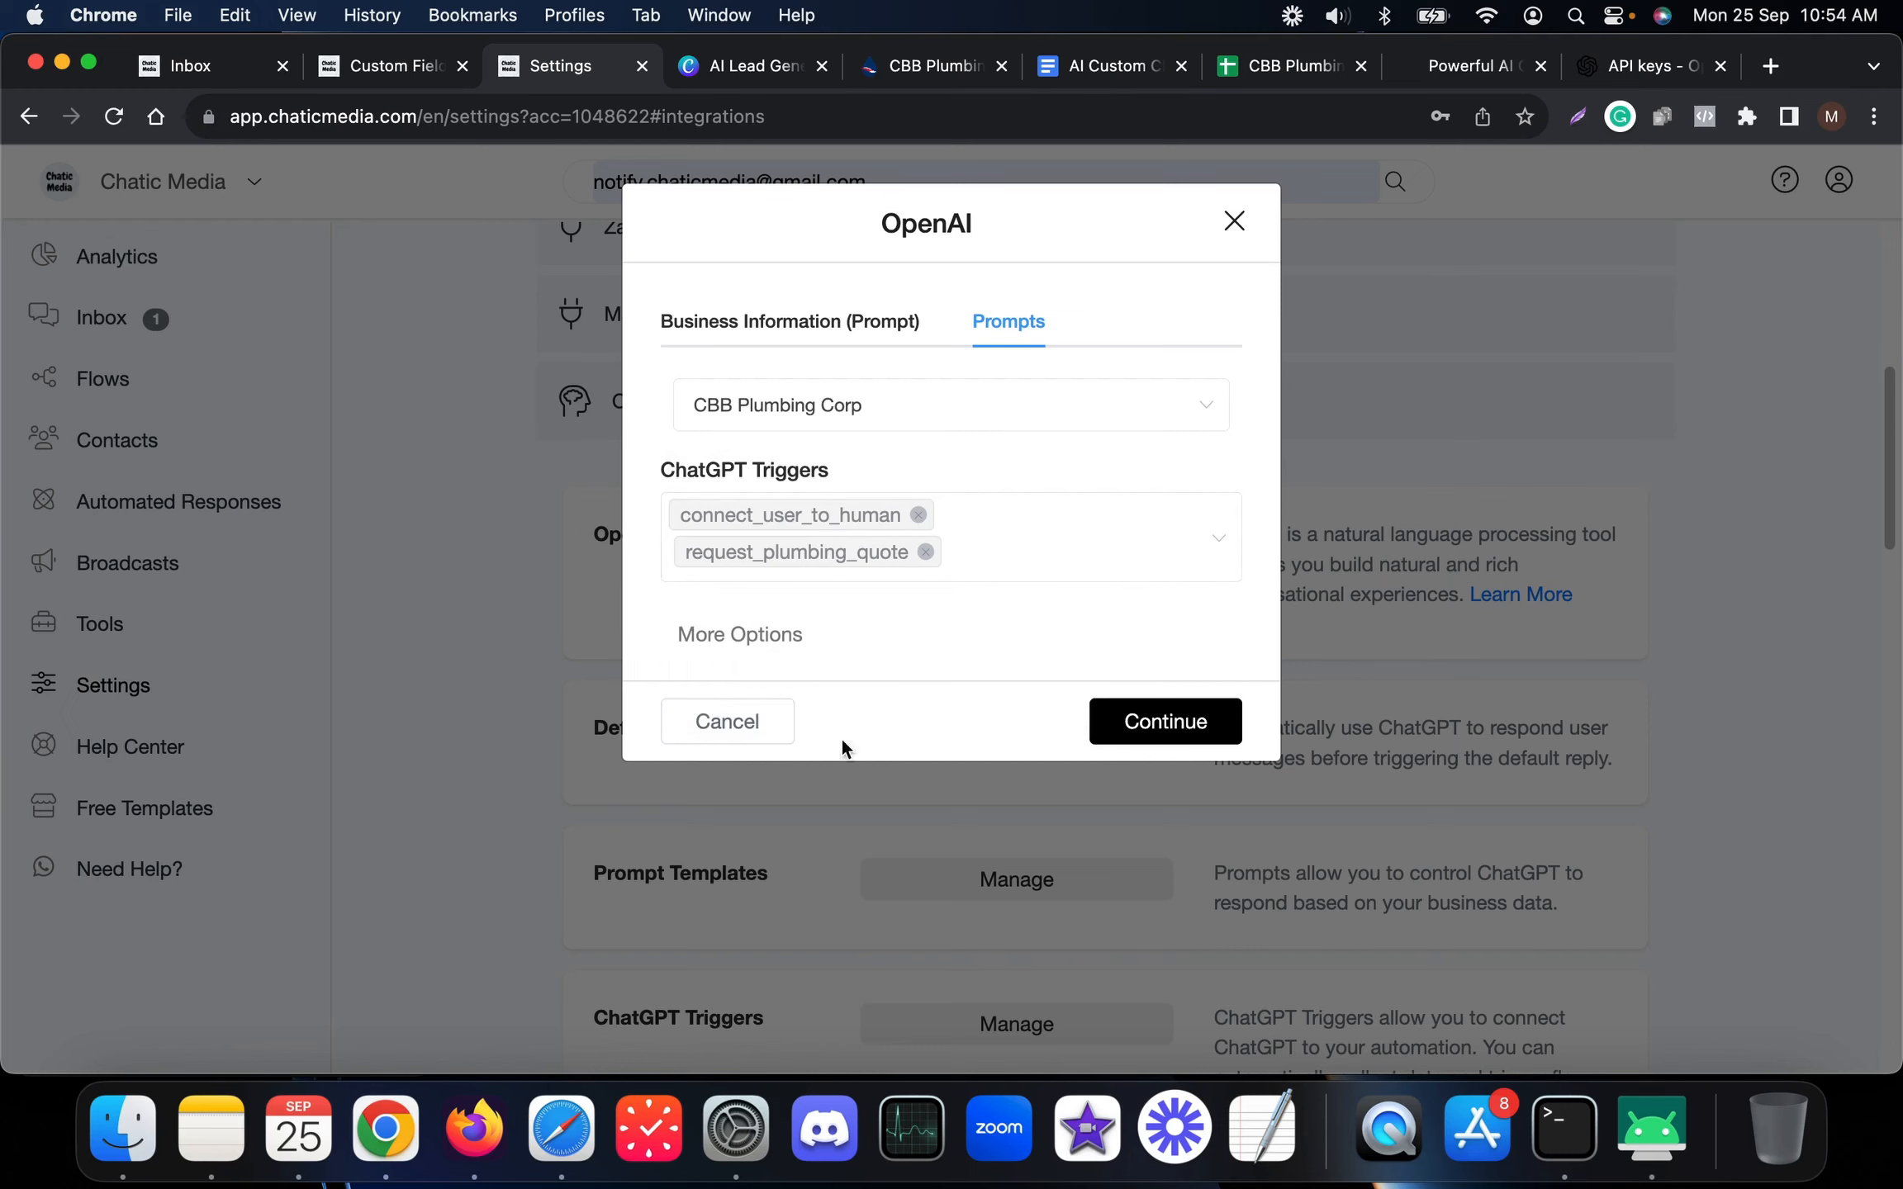
pyautogui.click(749, 733)
# Glance at the WhatsApp chat, then bring the browser back to the front
pyautogui.click(1651, 1128)
pyautogui.scroll(5, 241, 619)
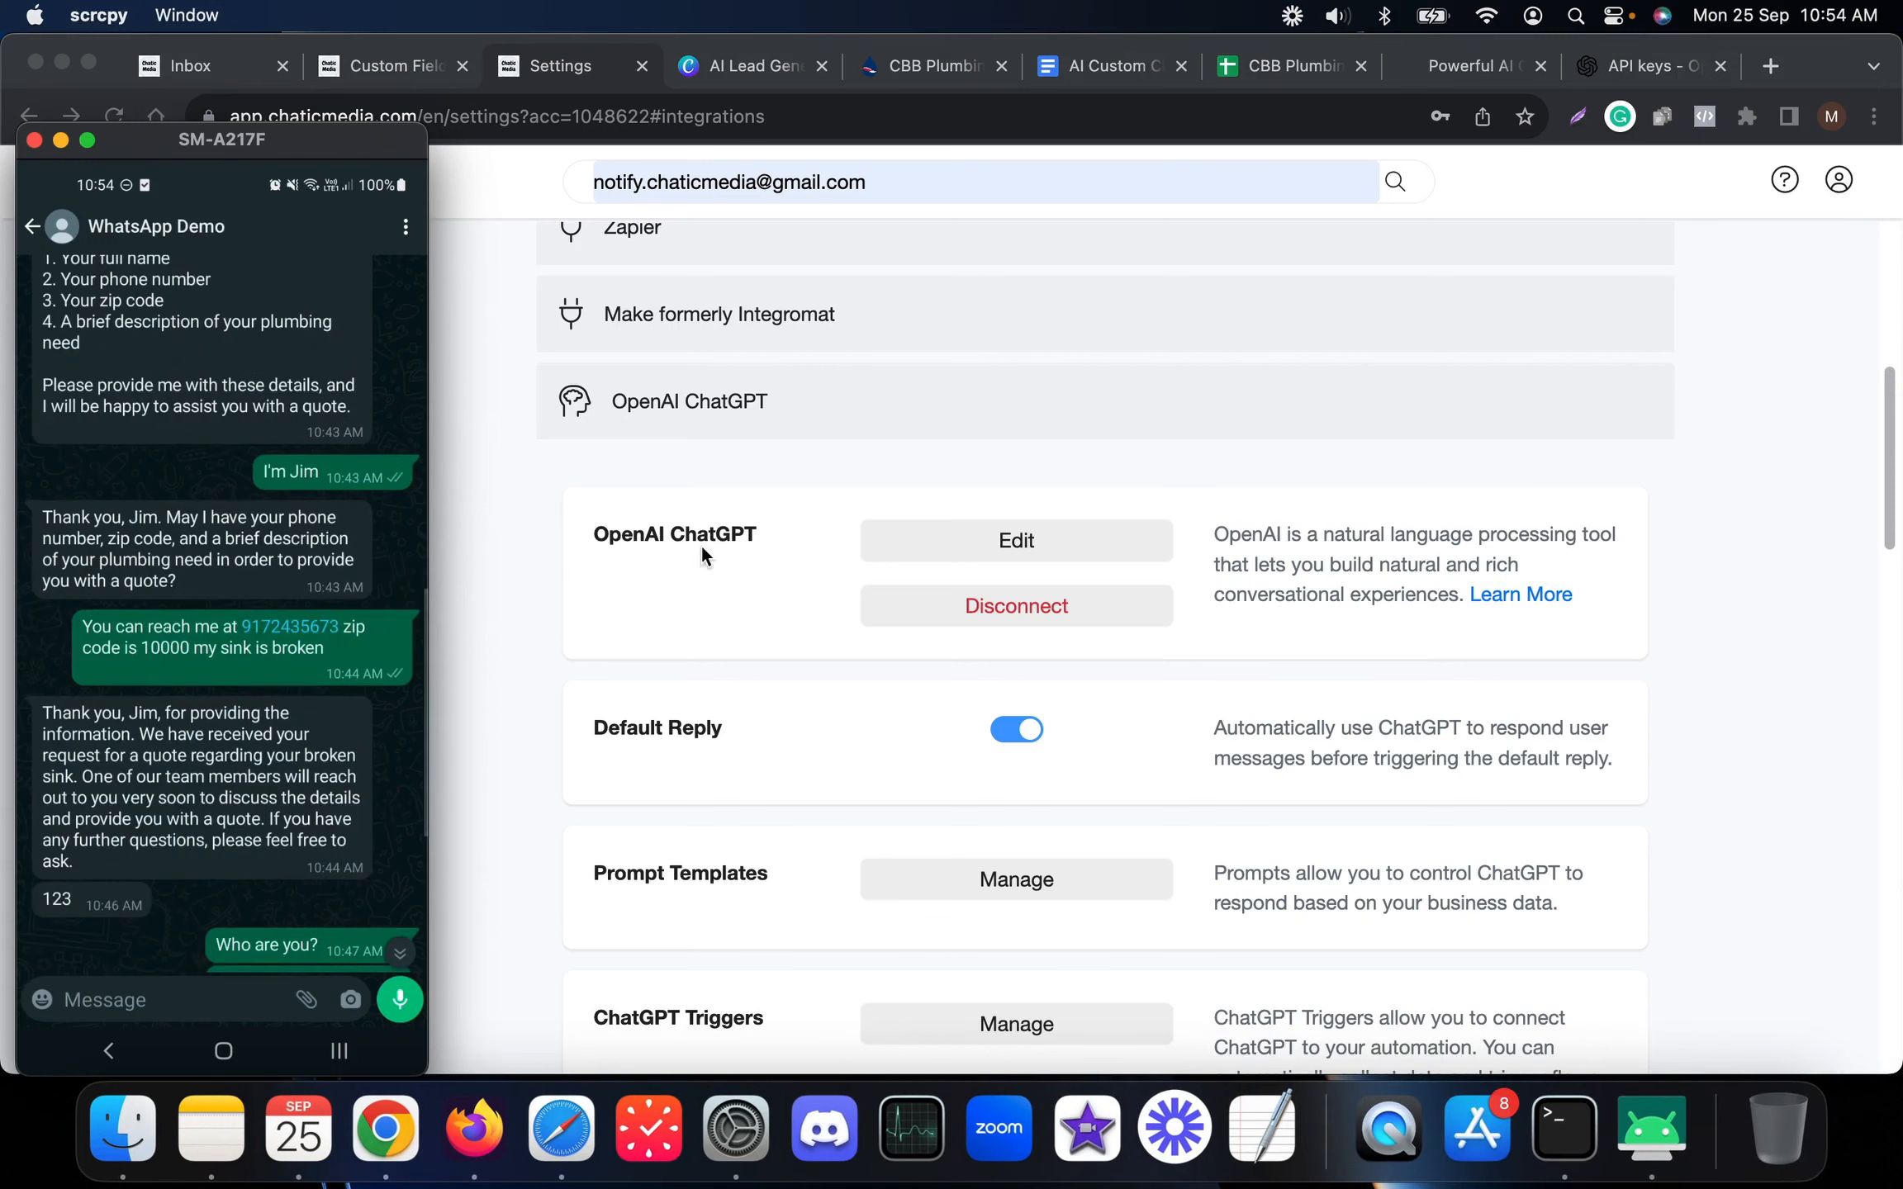
pyautogui.click(1032, 457)
# Inspect the Broken sink lead in row A2:E2 of the Leads sheet, then open the customer's inbox thread
pyautogui.click(1311, 65)
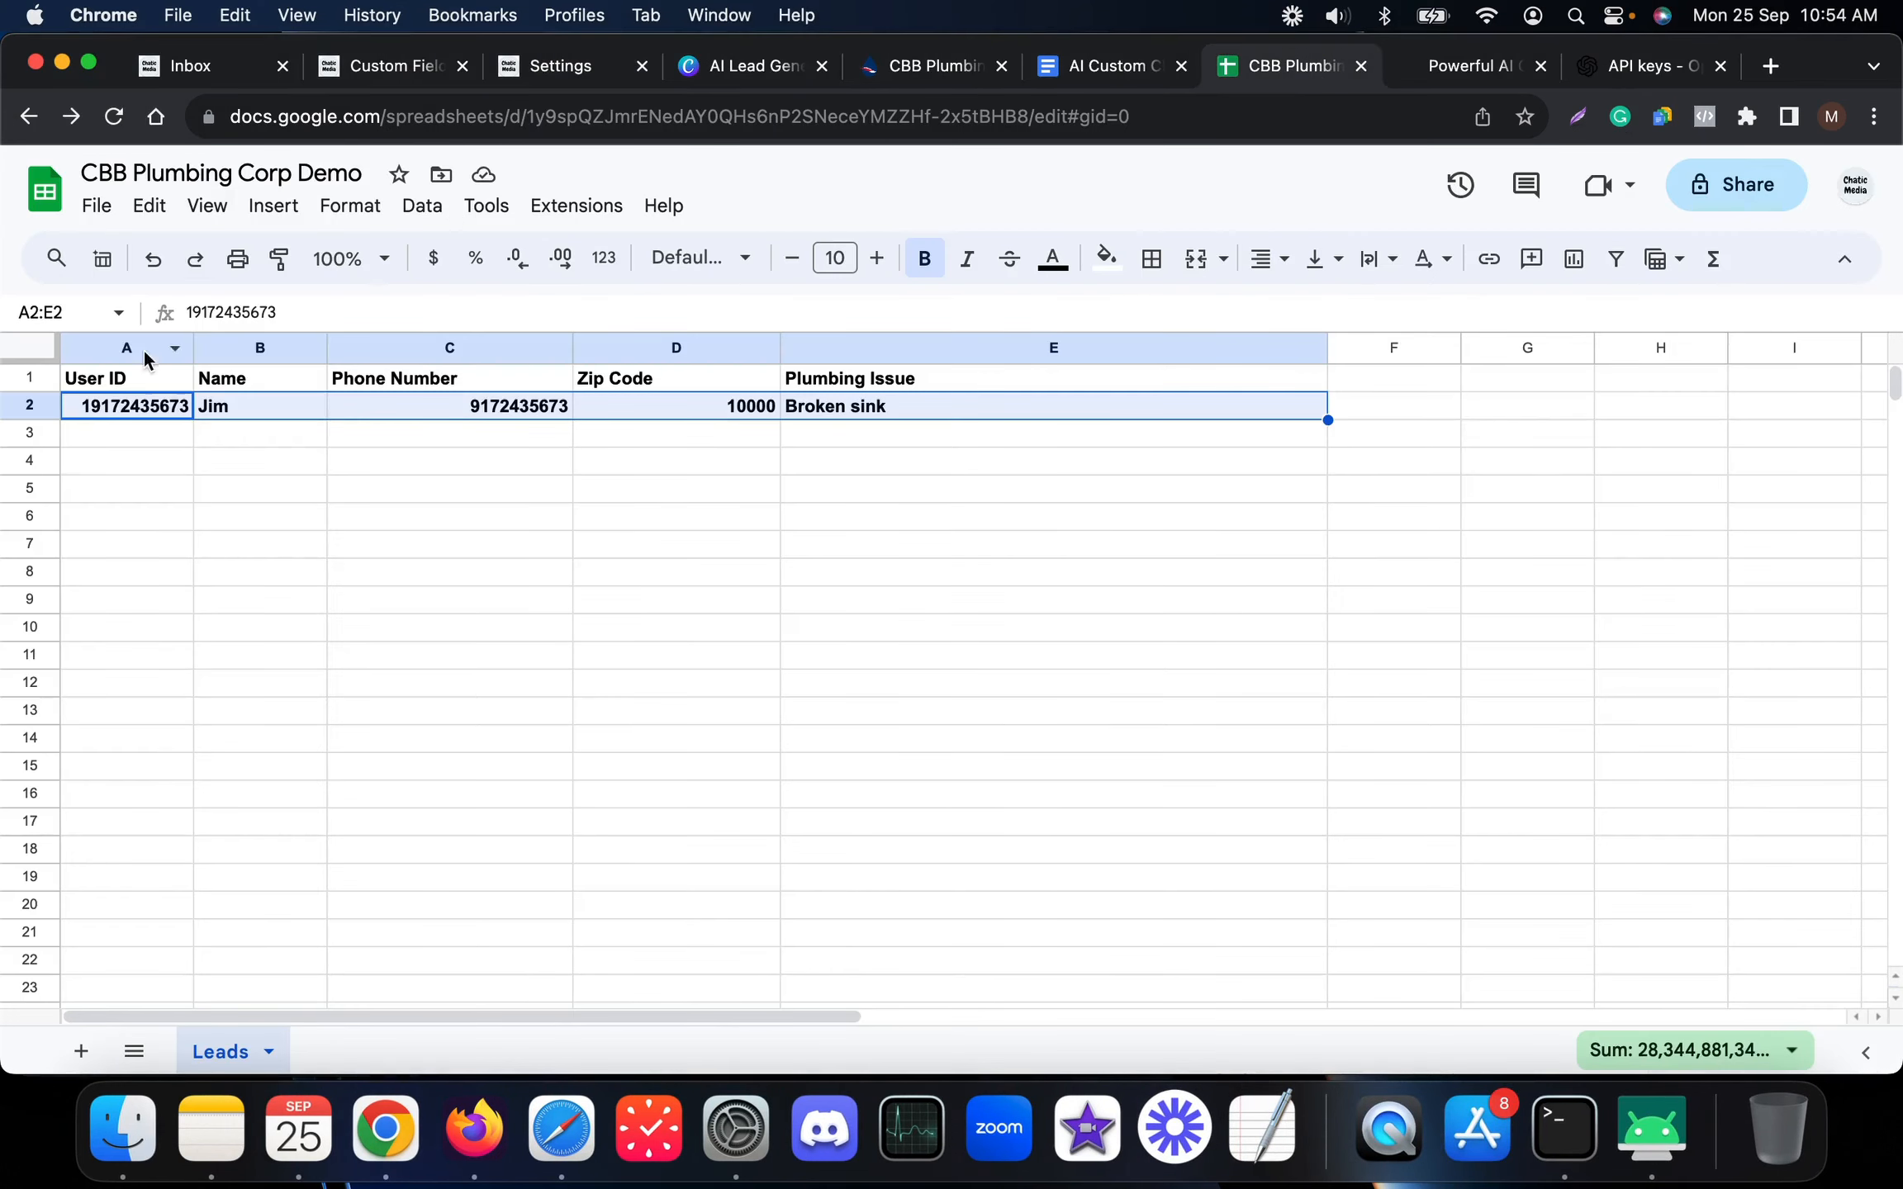
pyautogui.click(116, 460)
pyautogui.moveTo(161, 412); pyautogui.dragTo(870, 412)
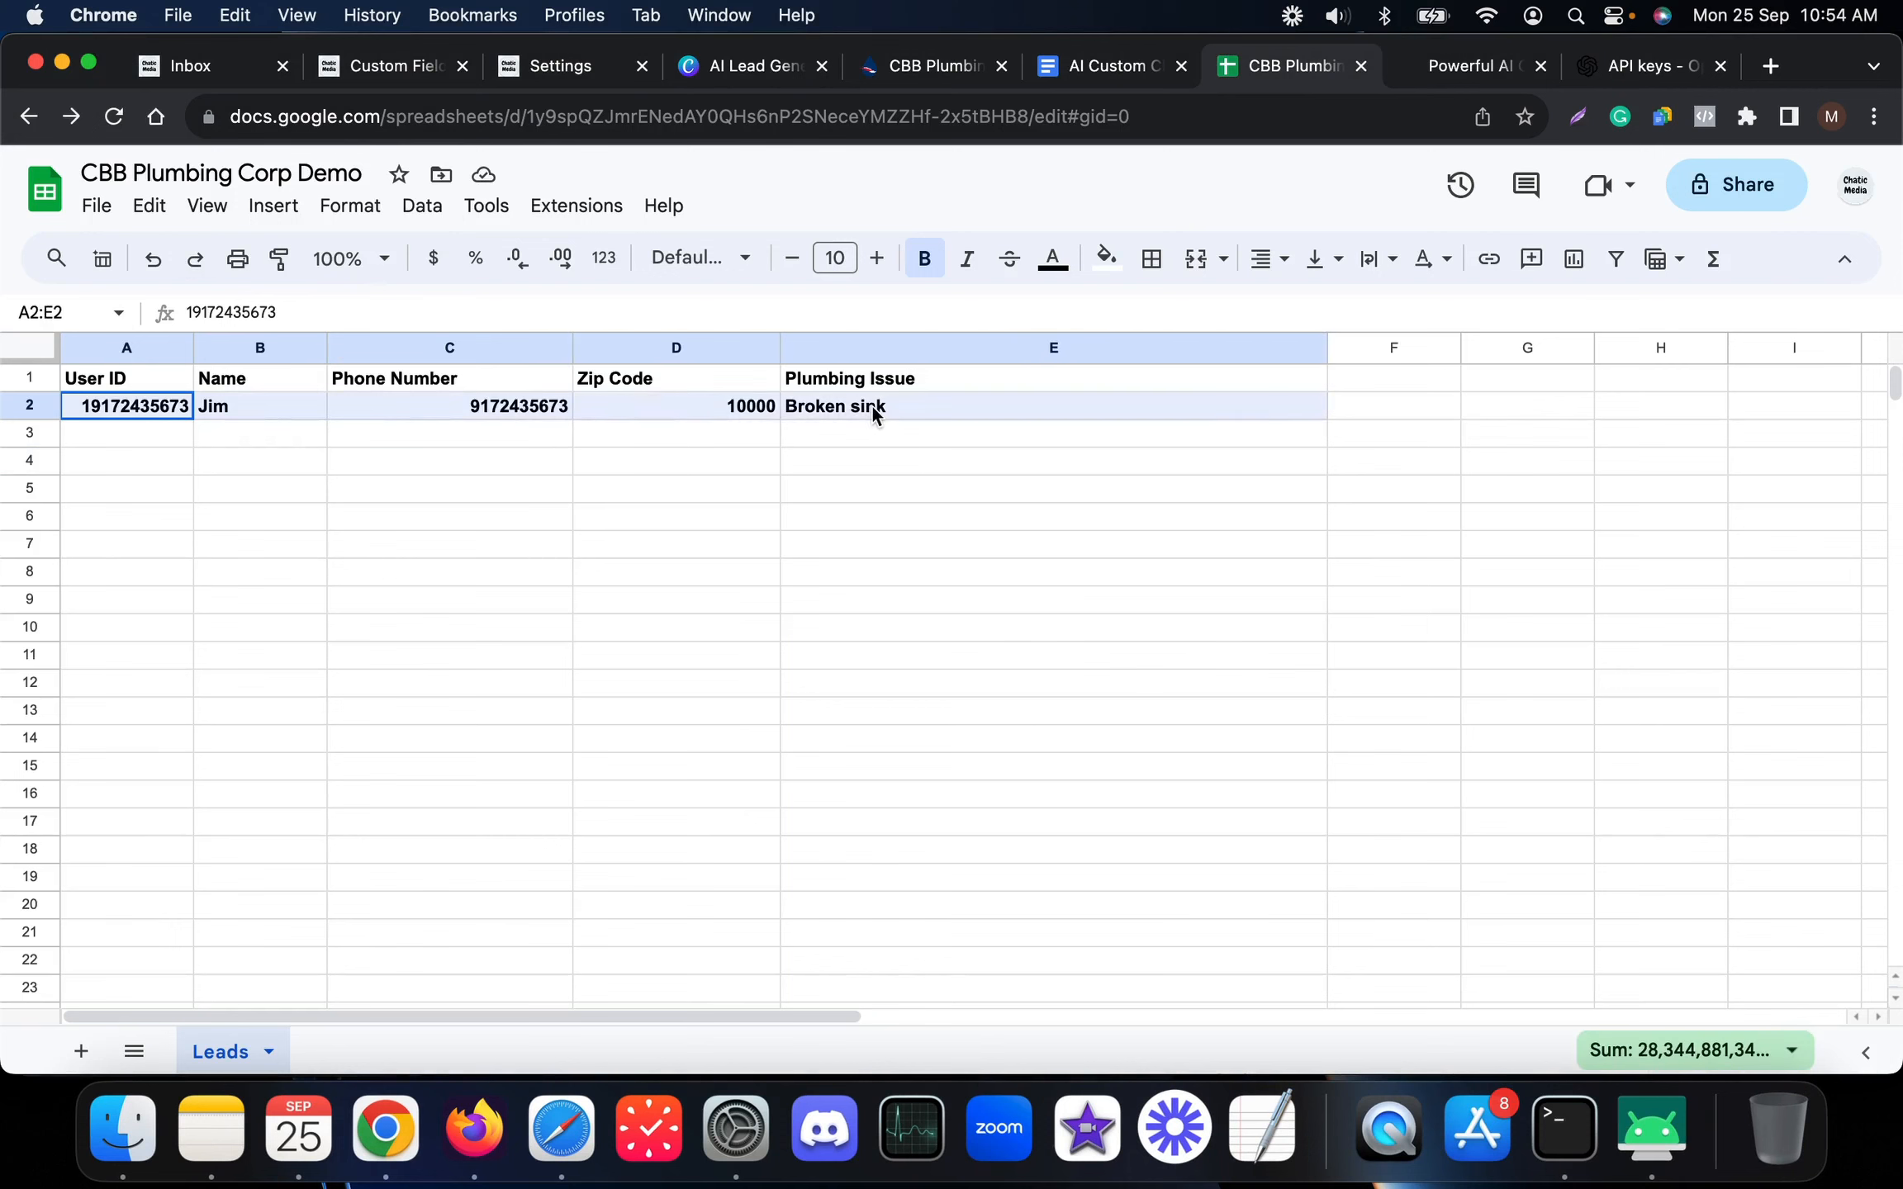
pyautogui.click(809, 481)
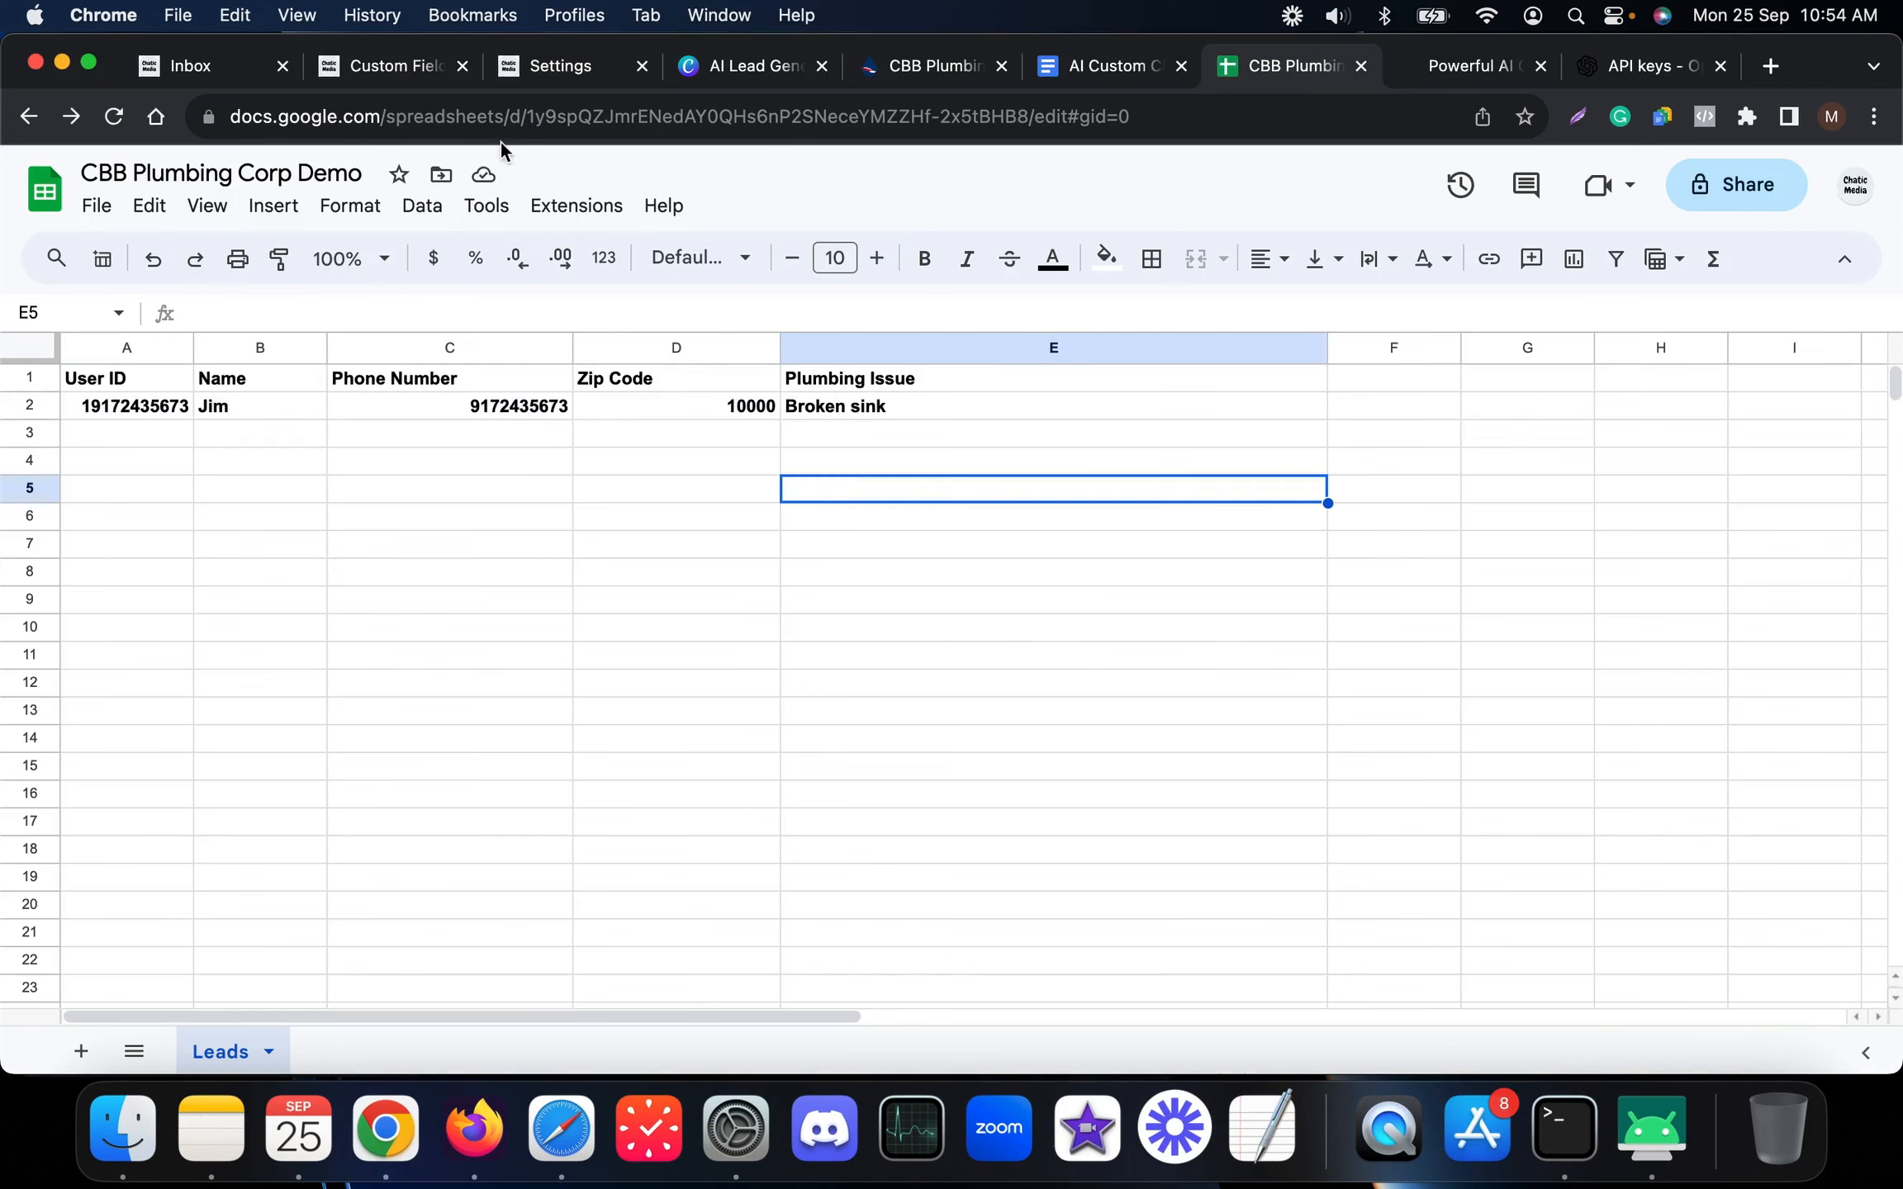
pyautogui.click(224, 75)
pyautogui.click(735, 445)
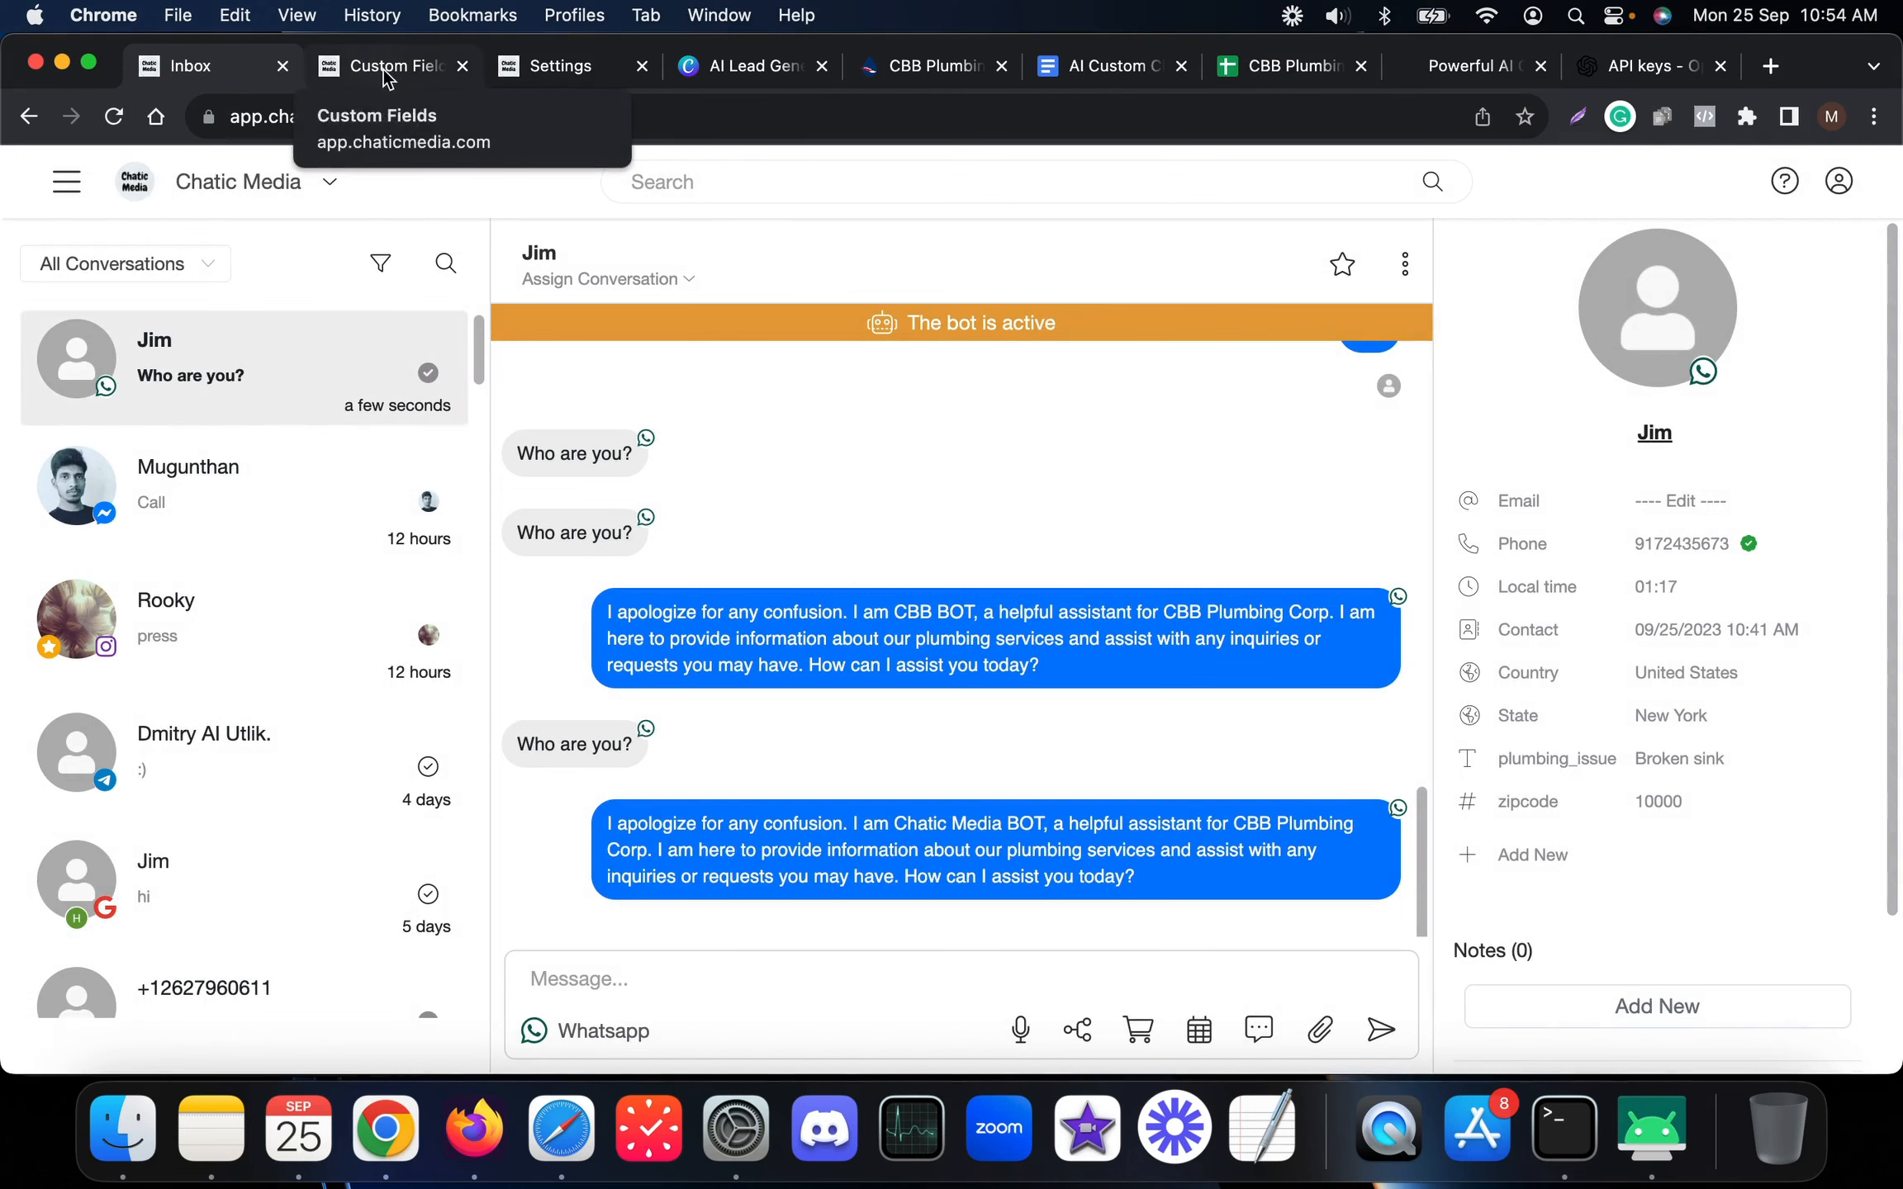
# Open the Triggers list, where the New Plumbing Issue Received trigger shows as active
pyautogui.click(562, 75)
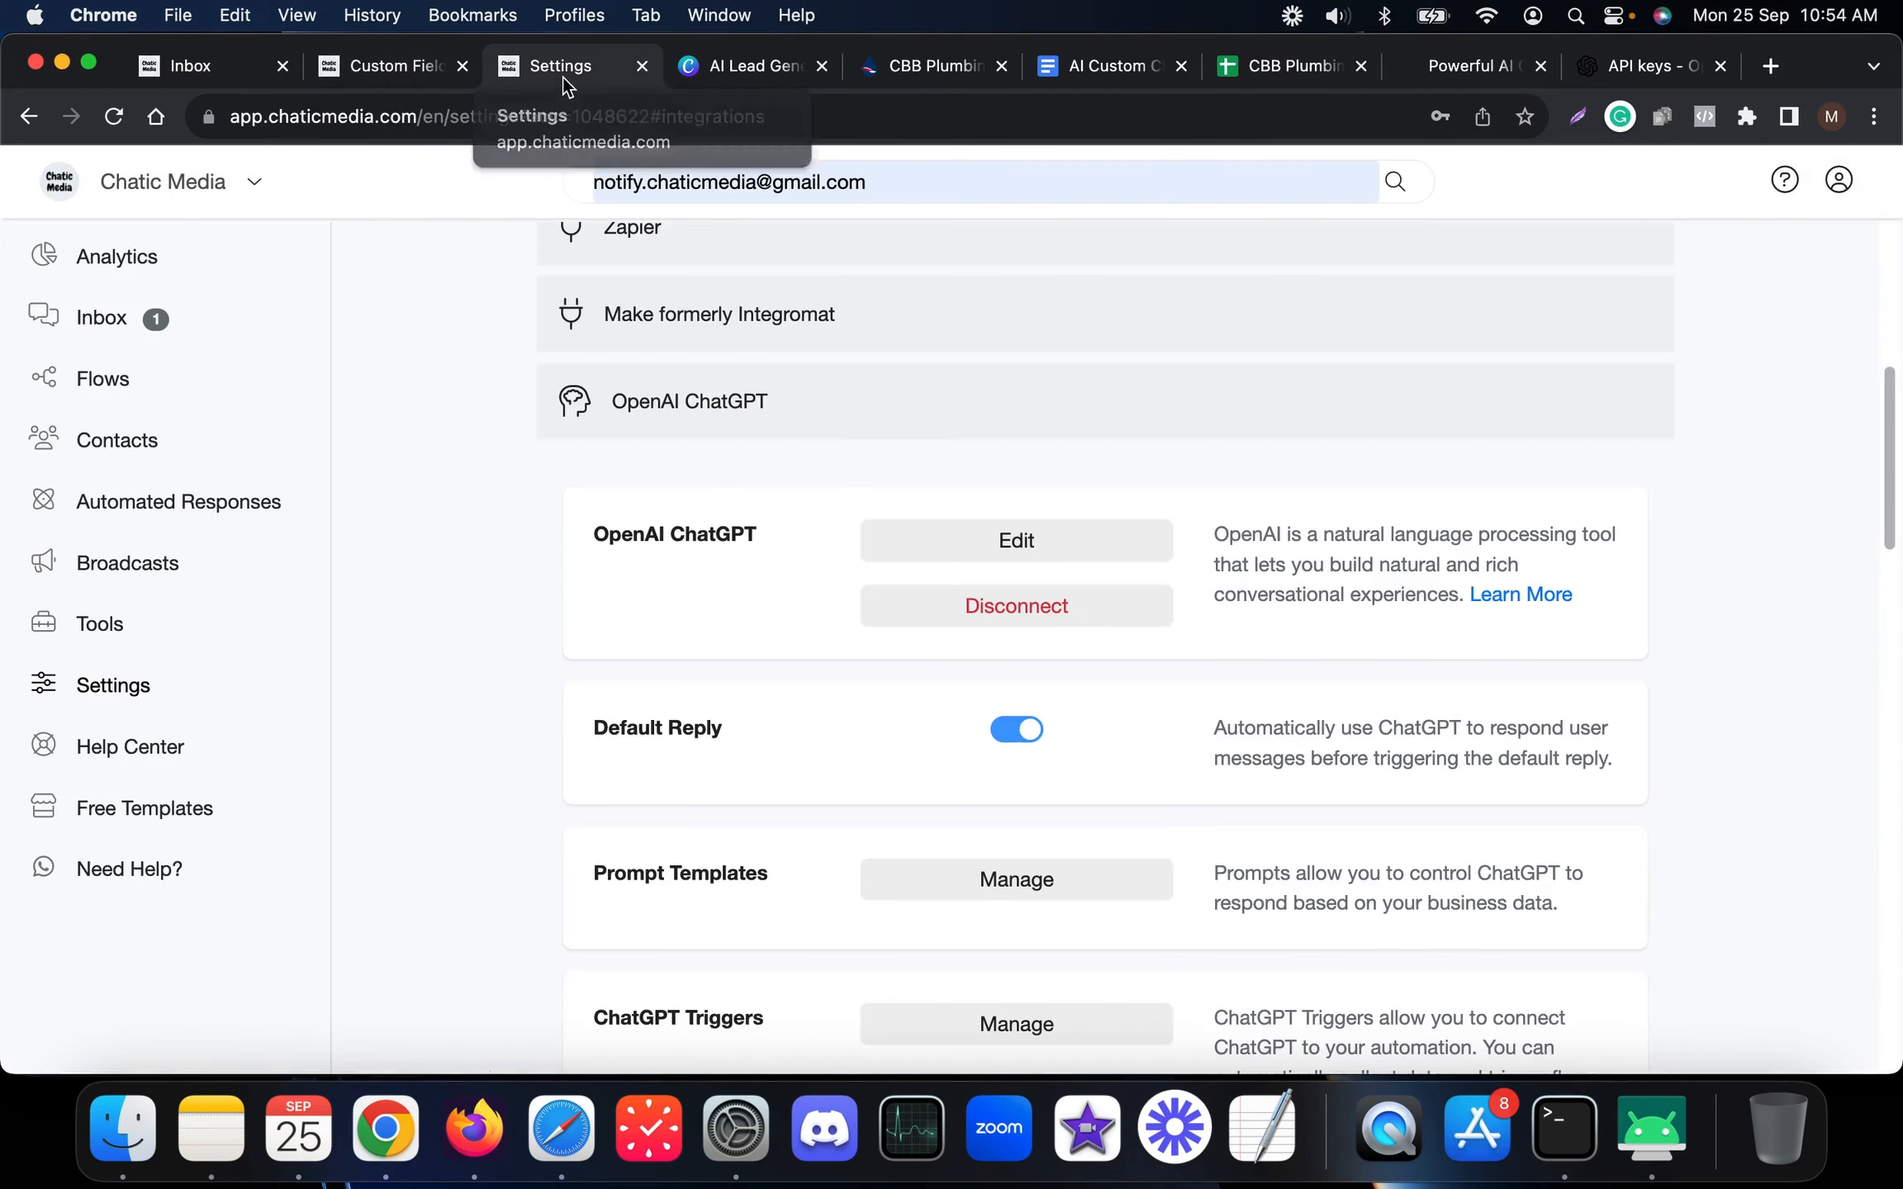
pyautogui.click(102, 635)
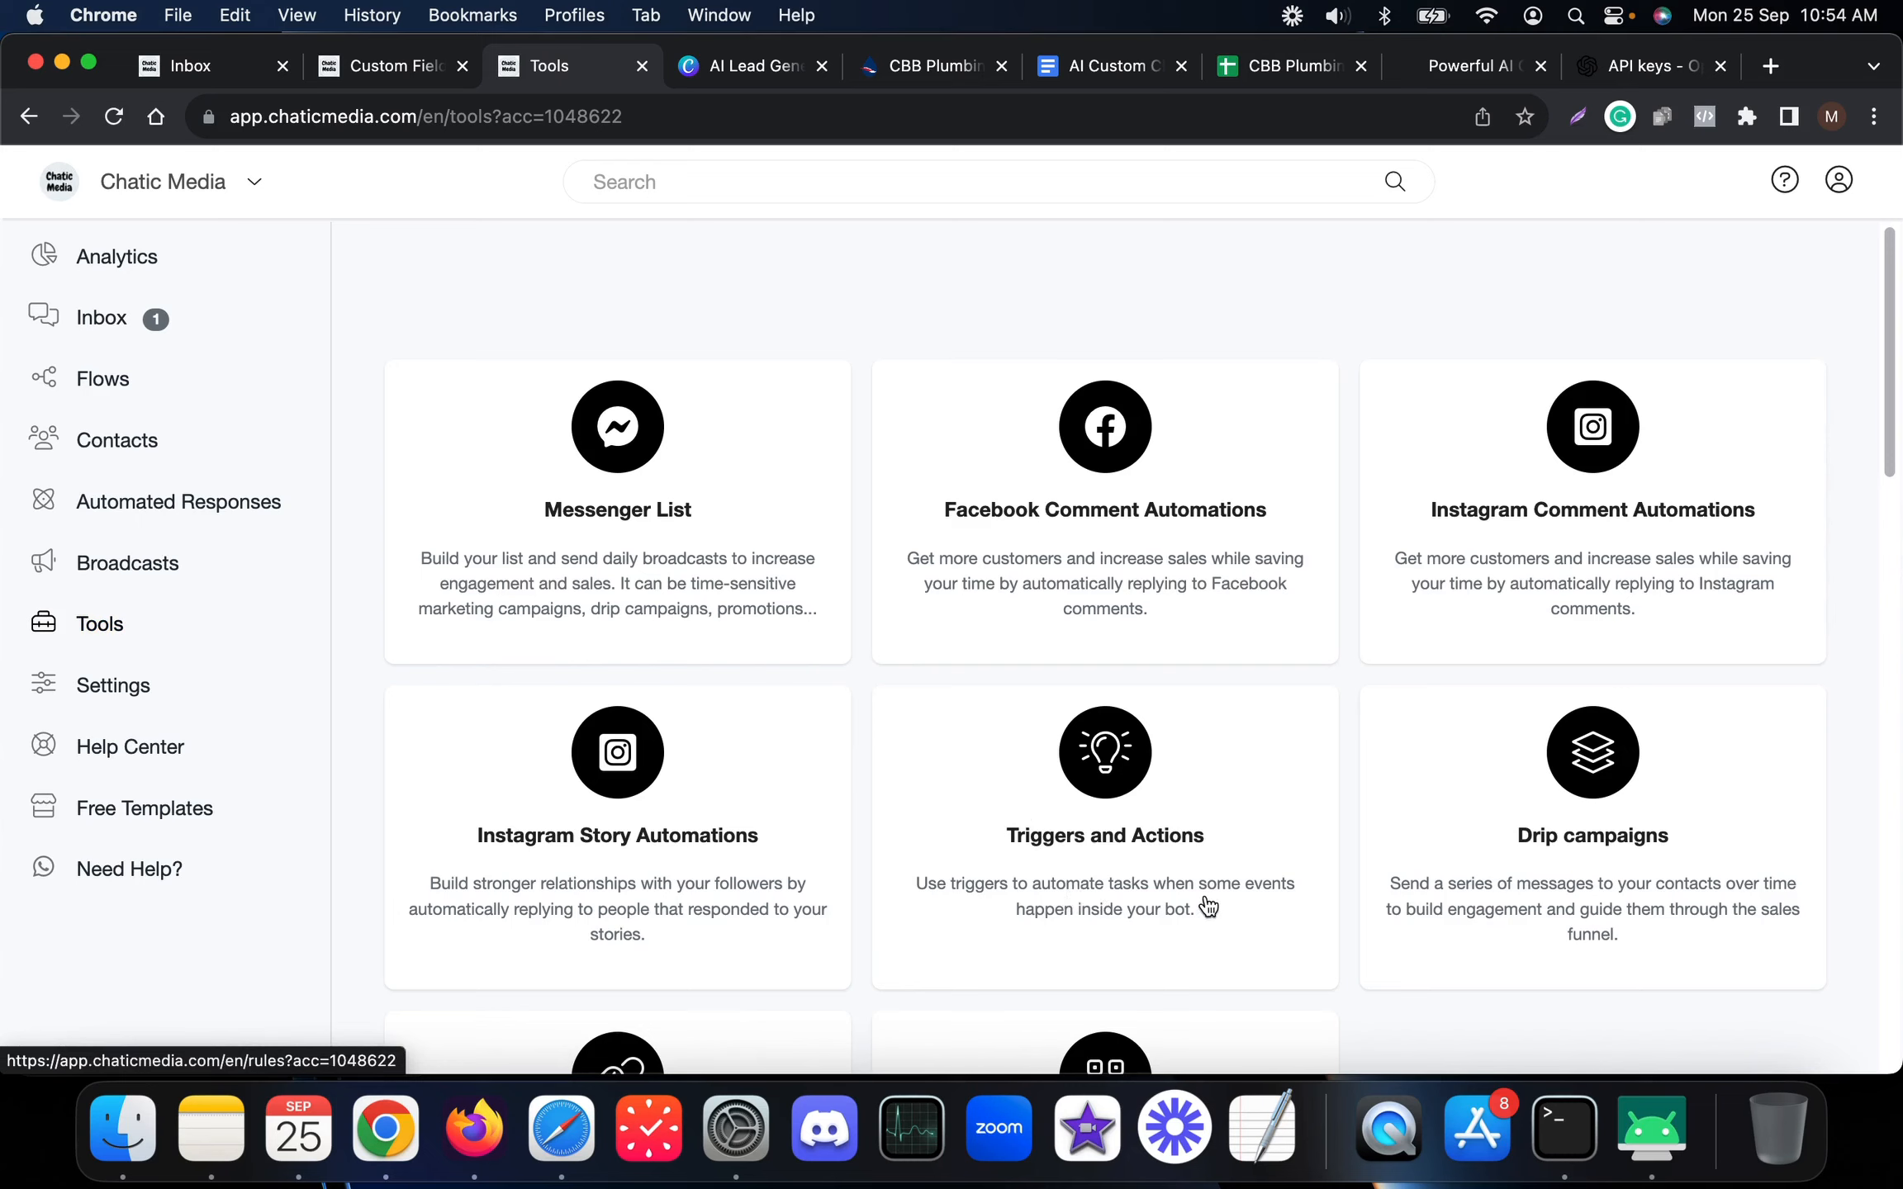
pyautogui.click(1115, 860)
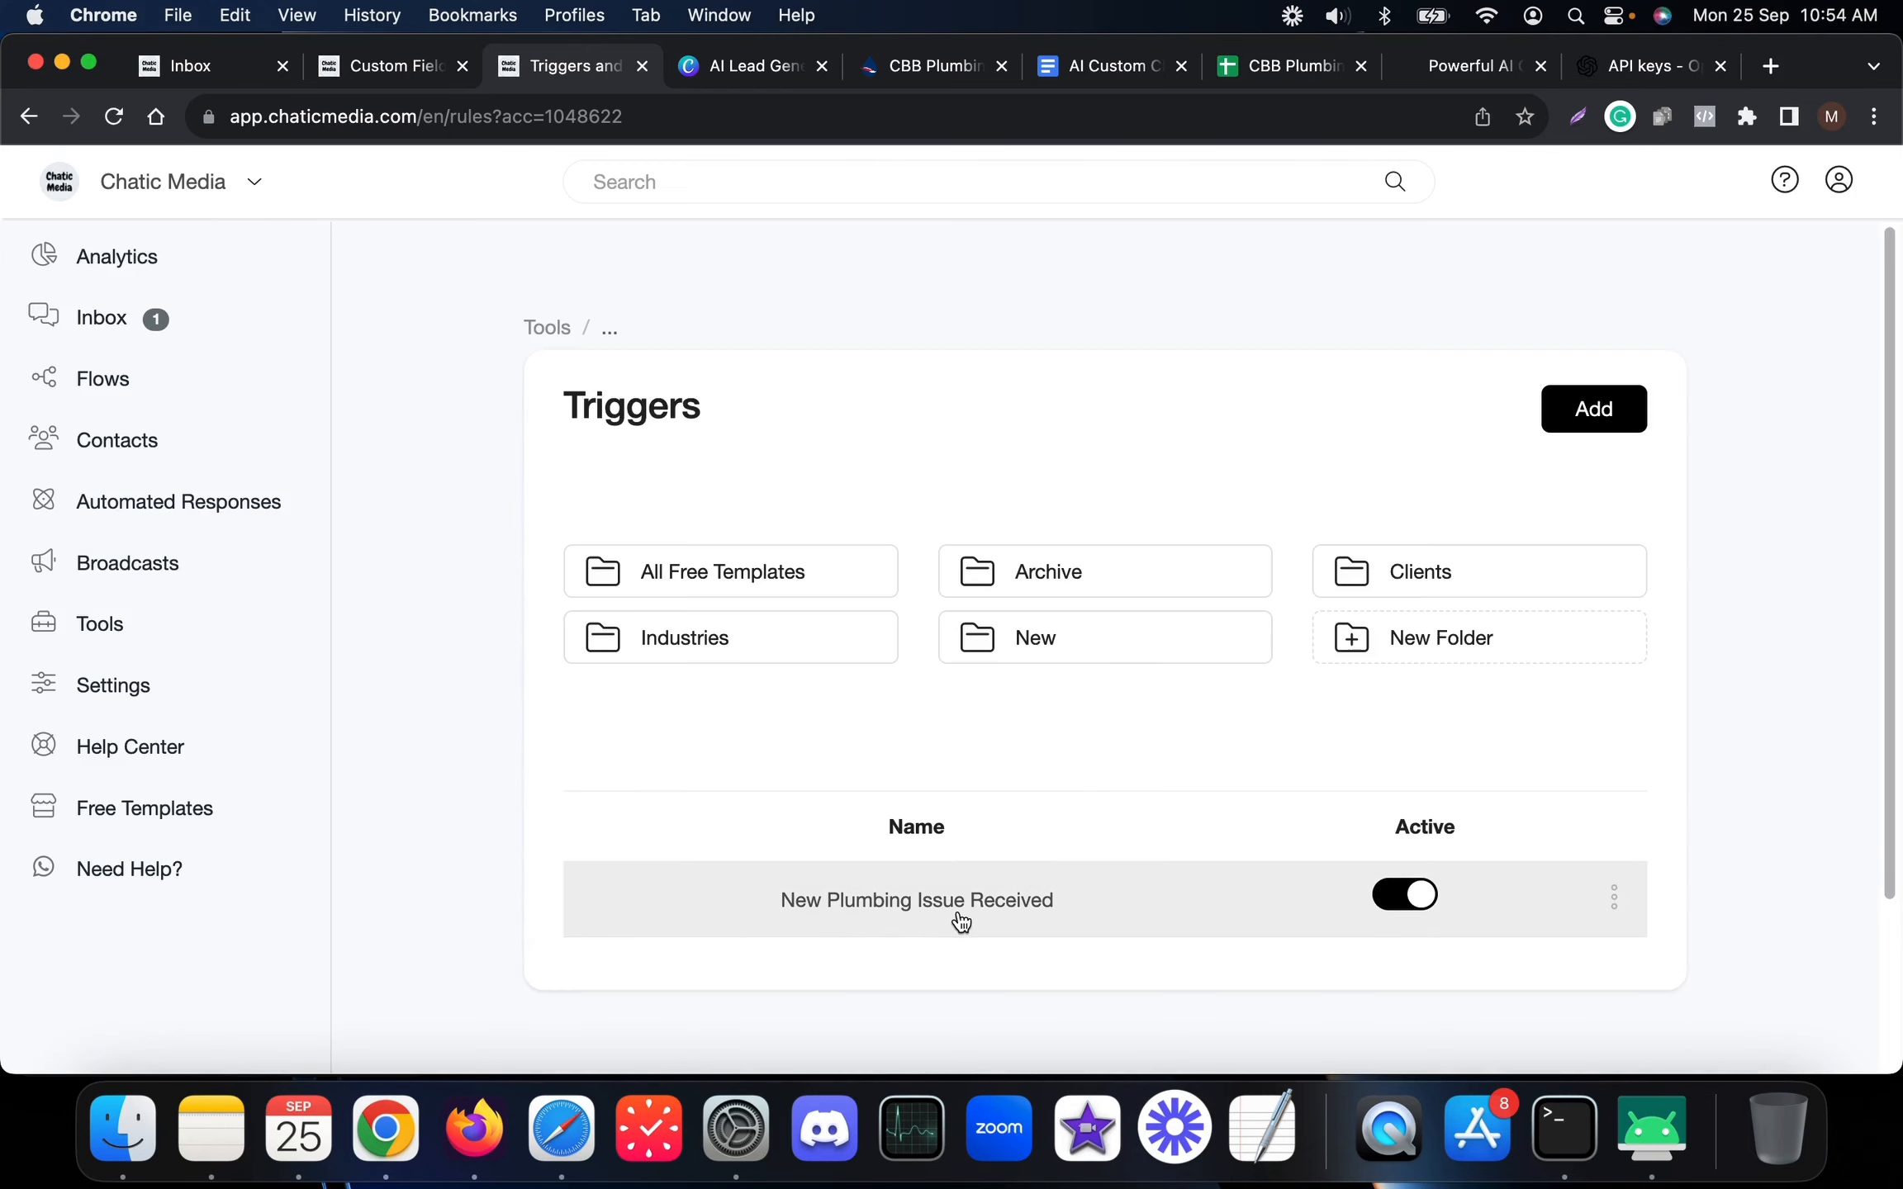
# Open the New Plumbing Issue Received rule, check Inbox and Custom Fields, then open its Google Sheets action
pyautogui.click(1079, 910)
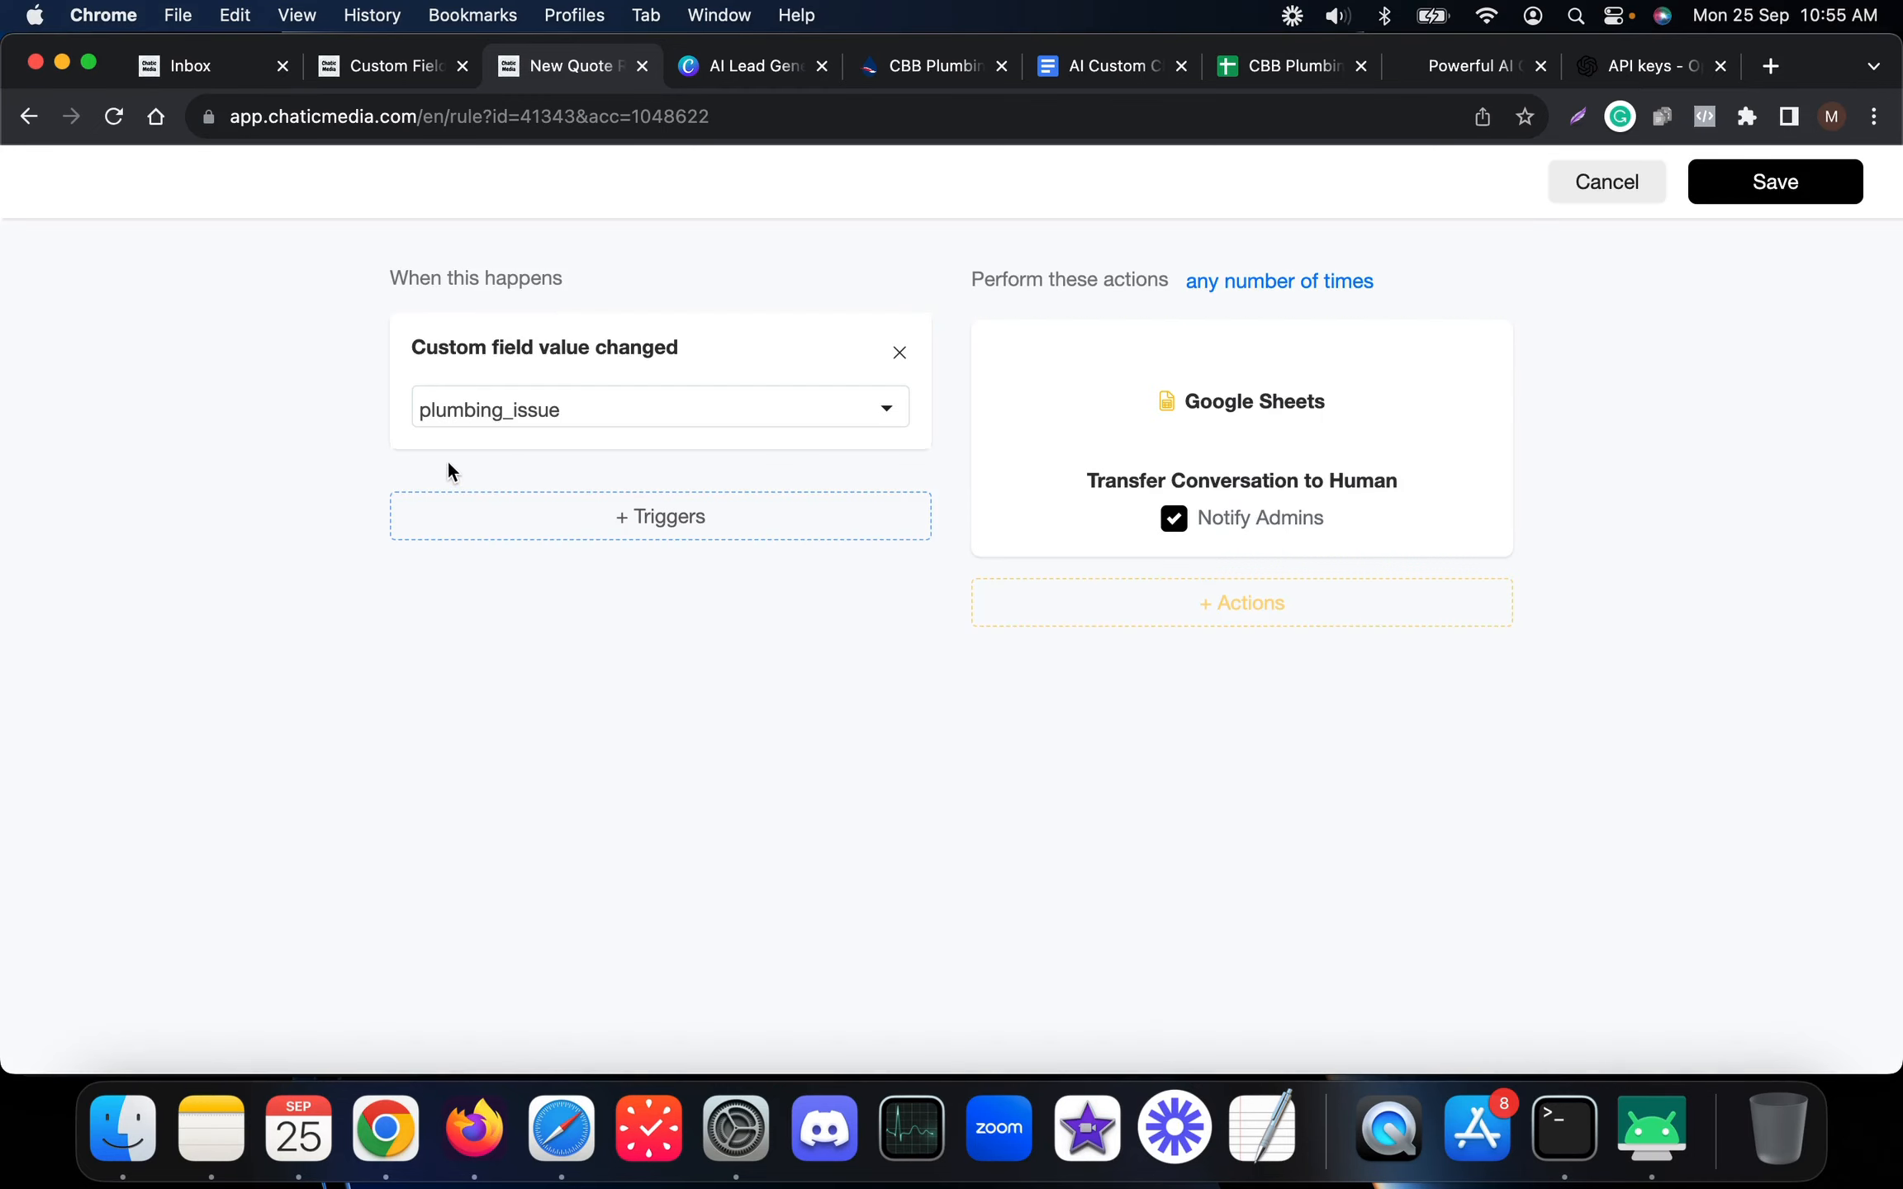
pyautogui.moveTo(455, 456); pyautogui.dragTo(210, 431)
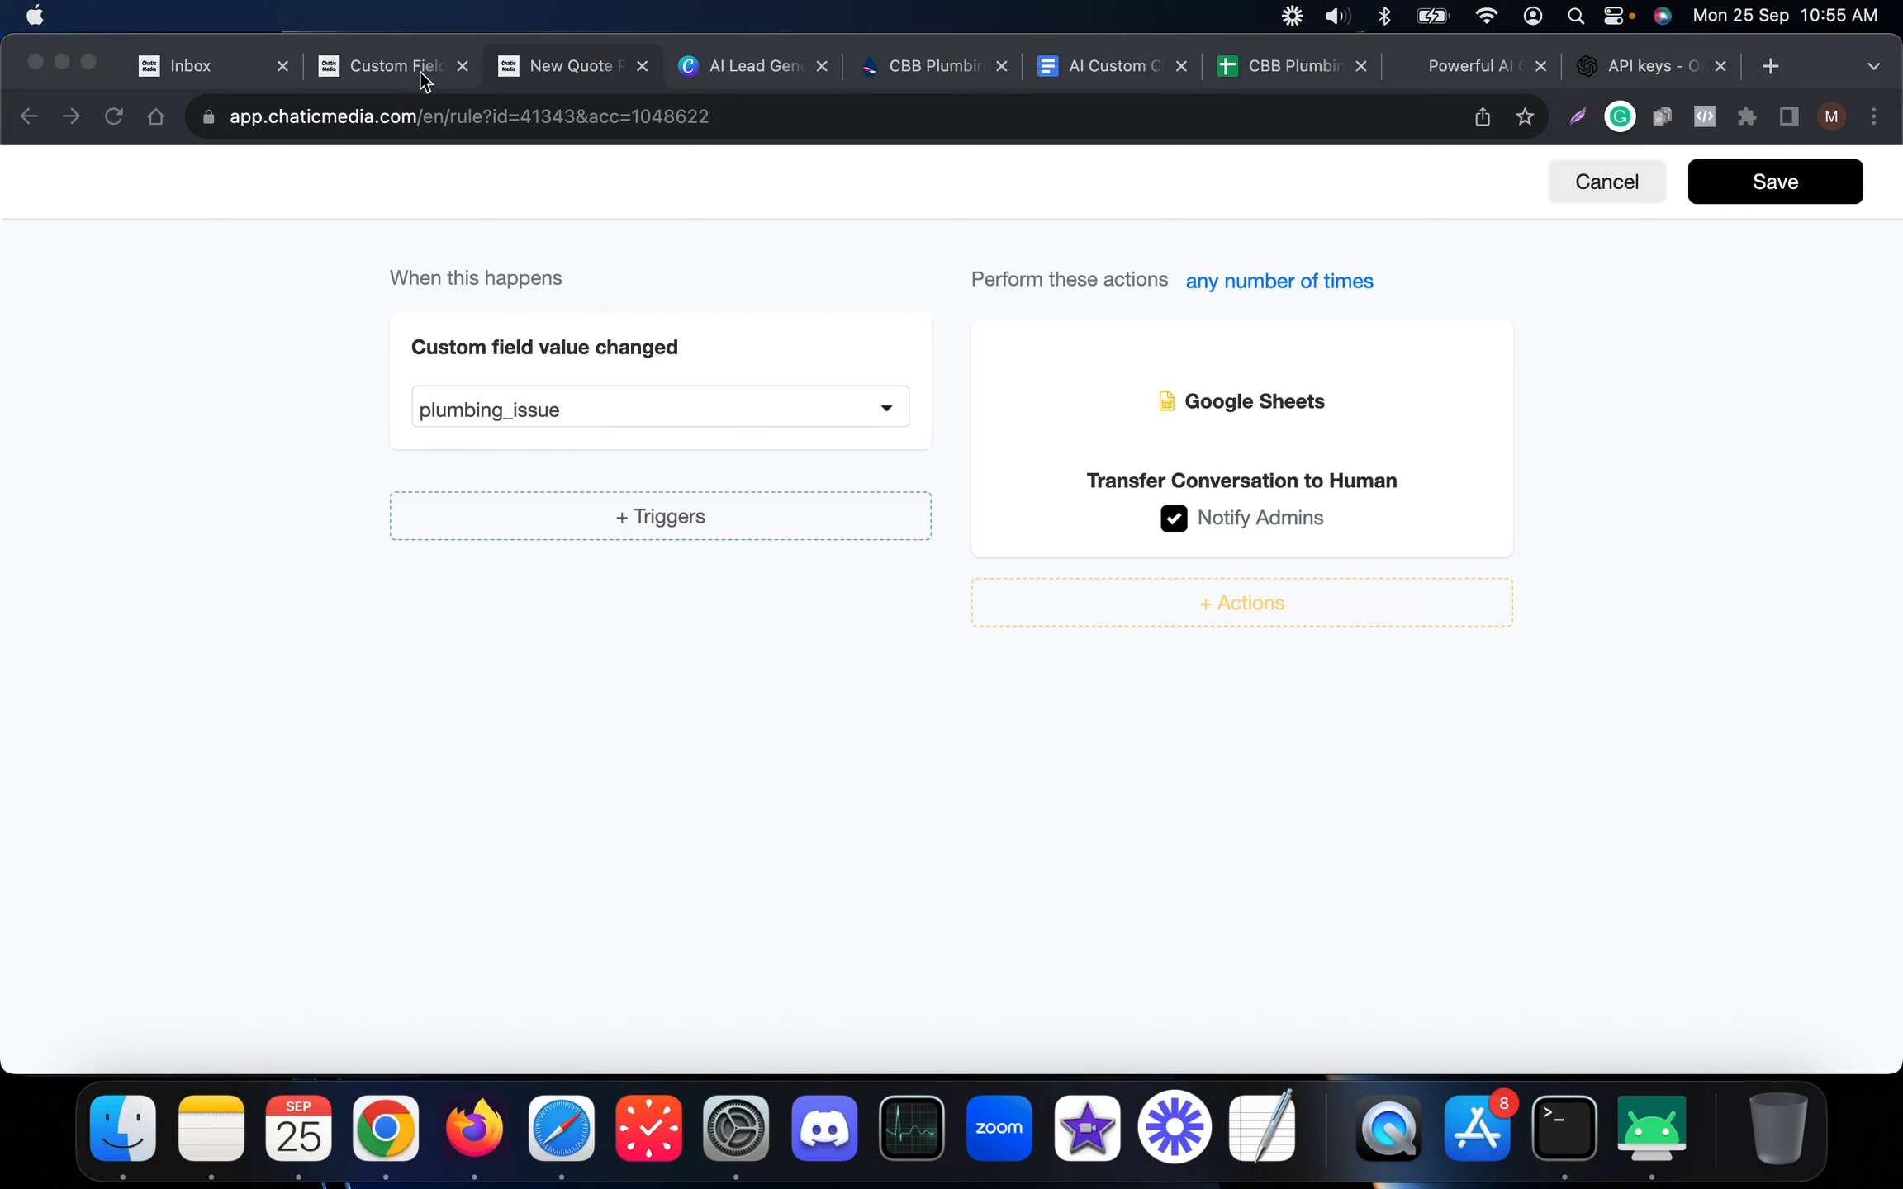
pyautogui.click(178, 60)
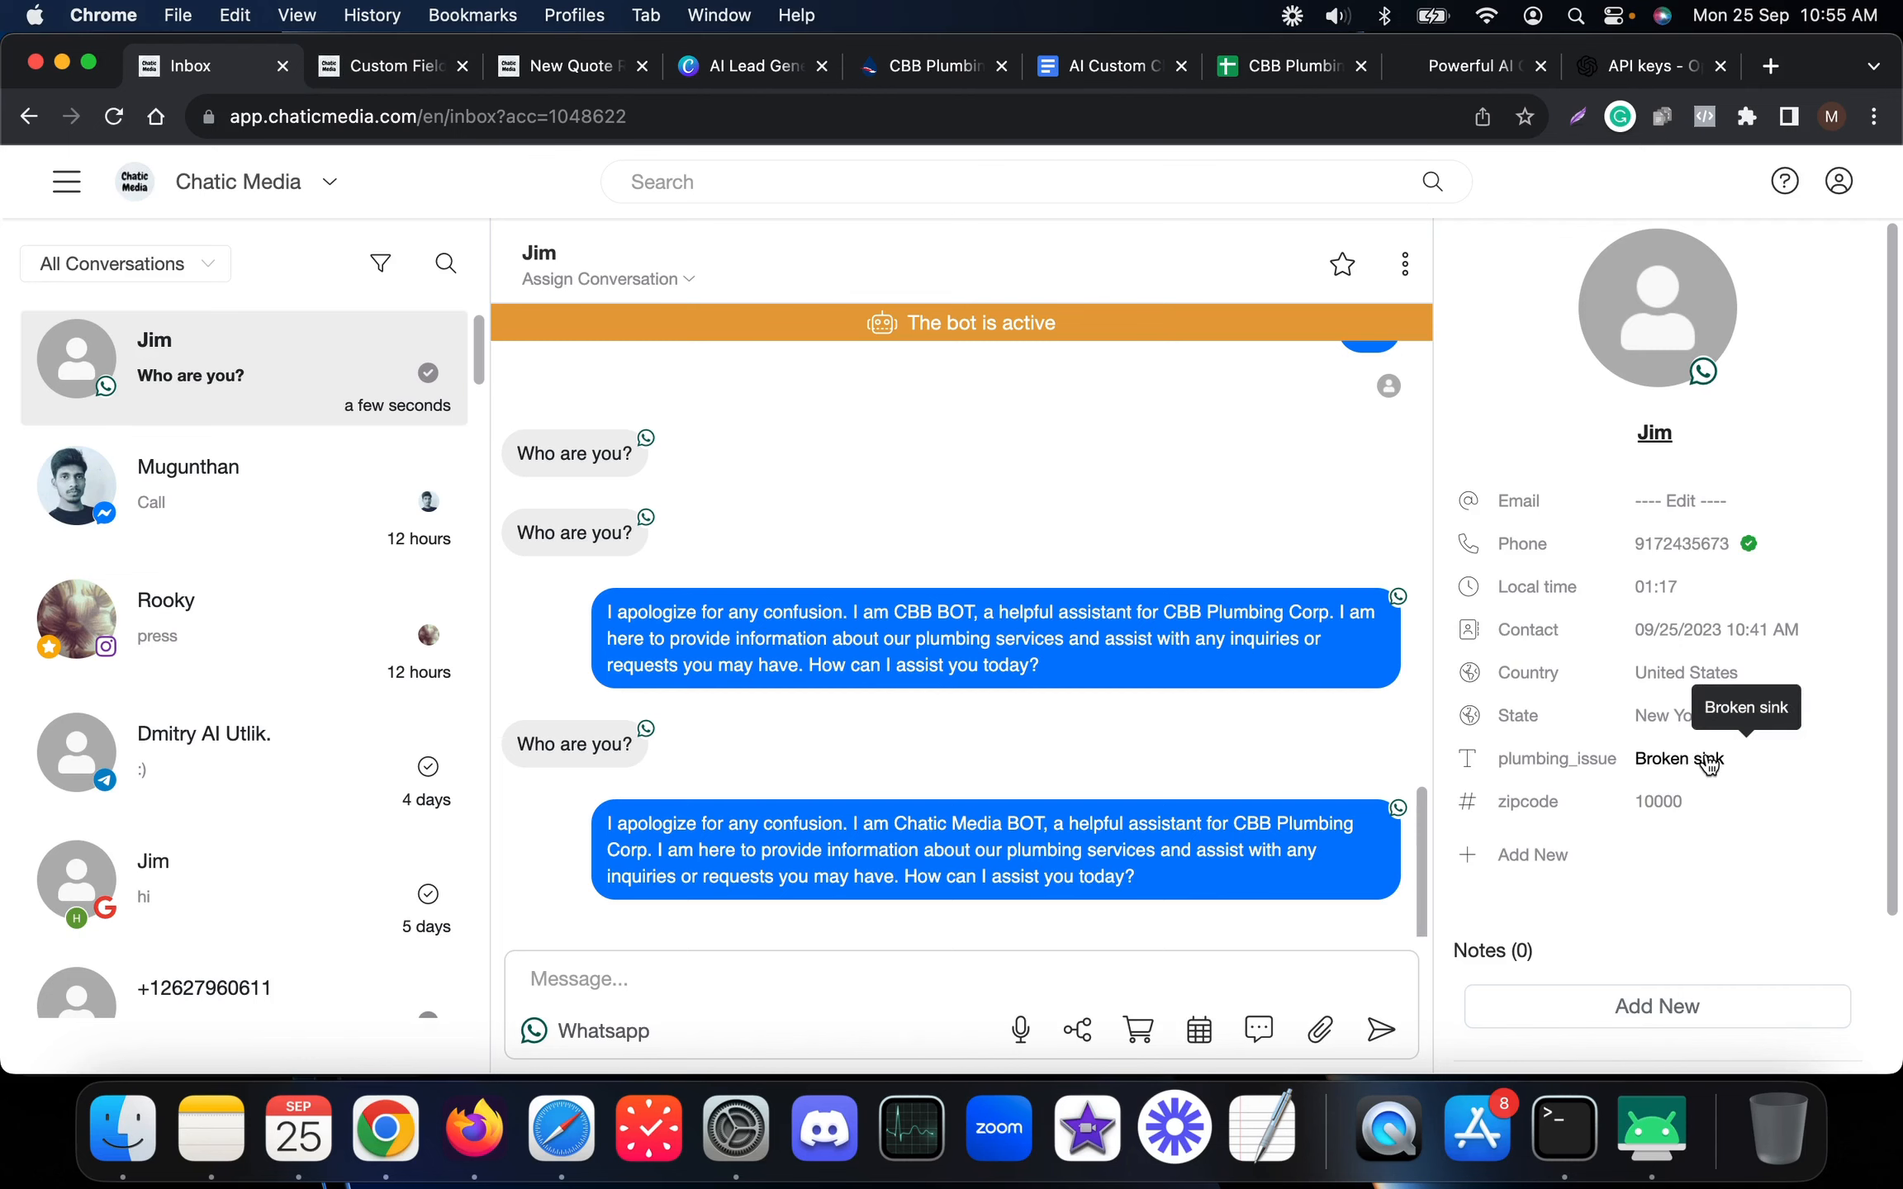
pyautogui.click(370, 68)
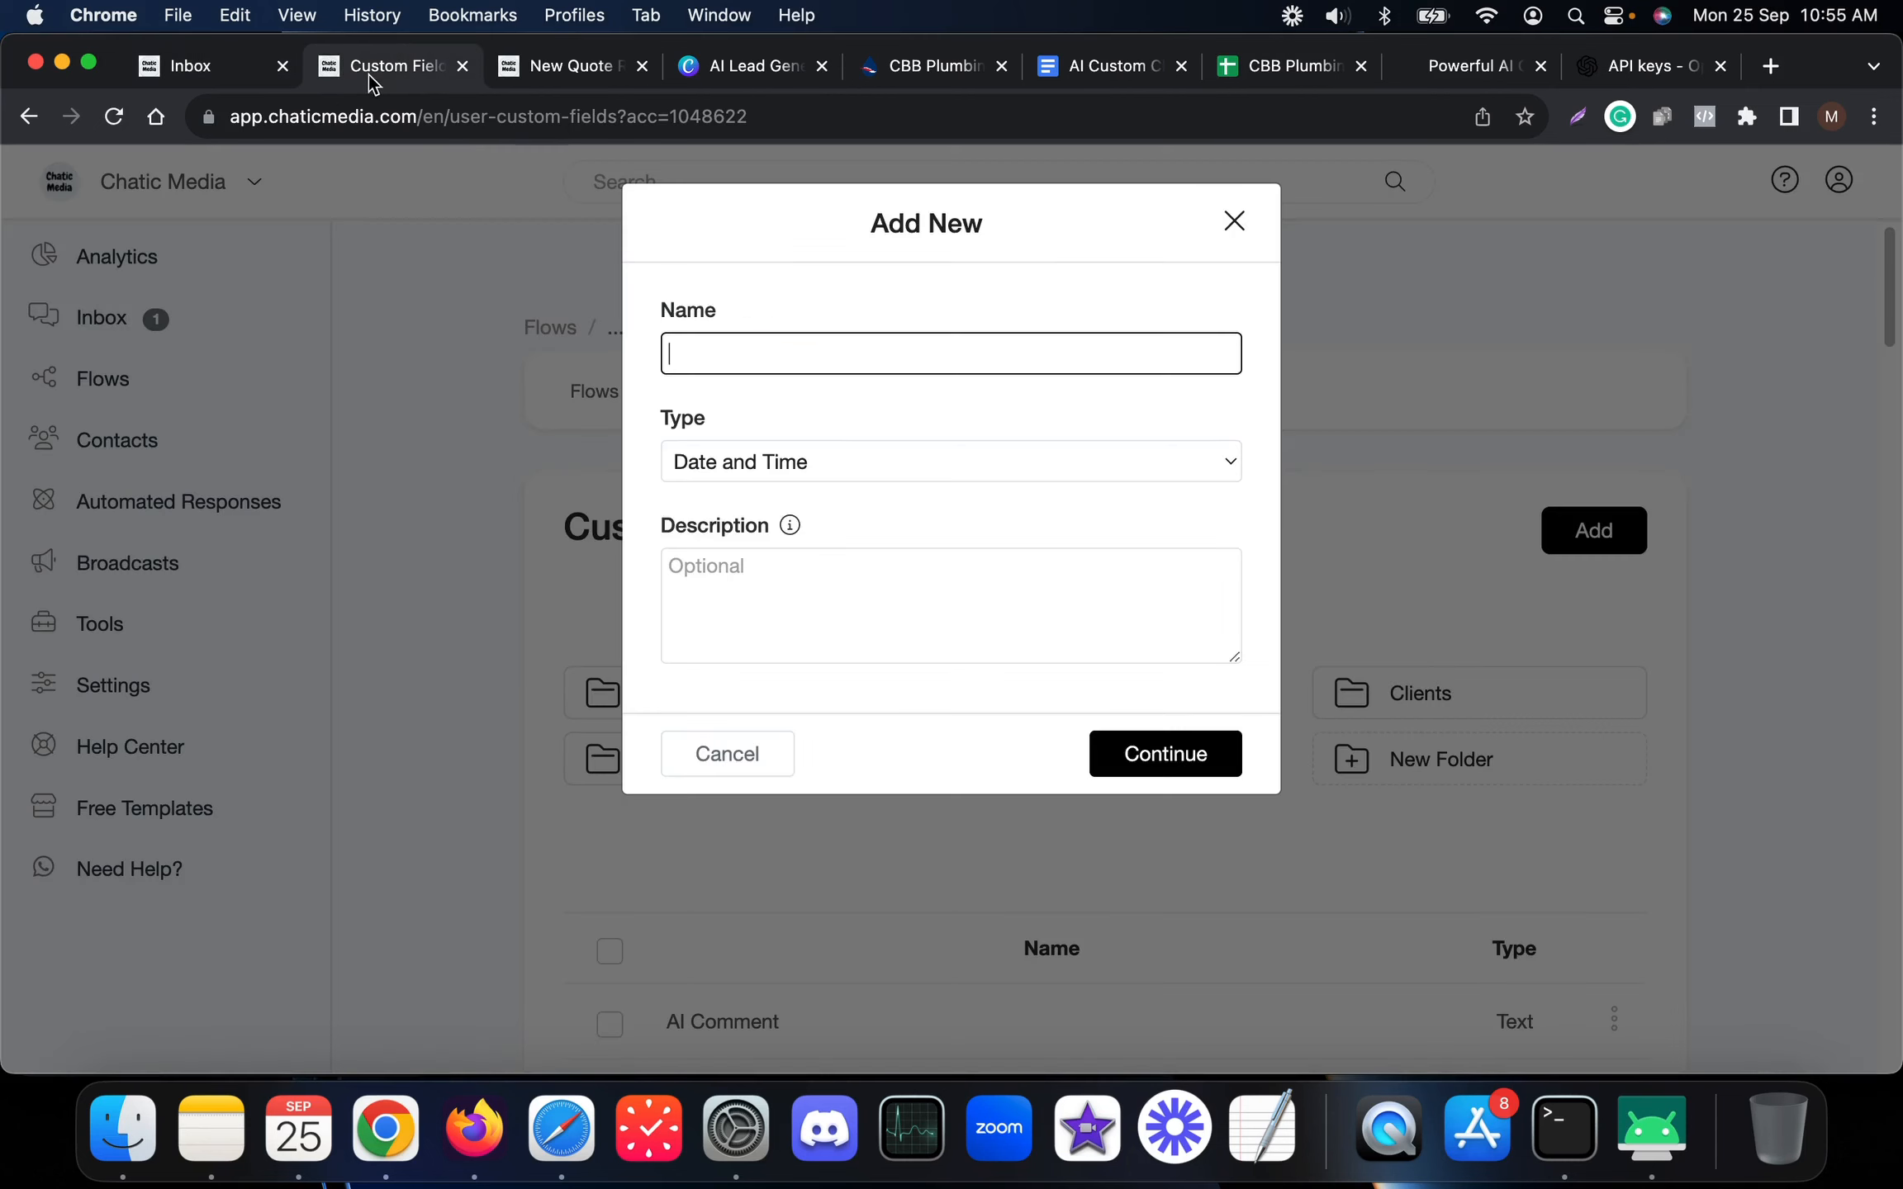
pyautogui.click(570, 66)
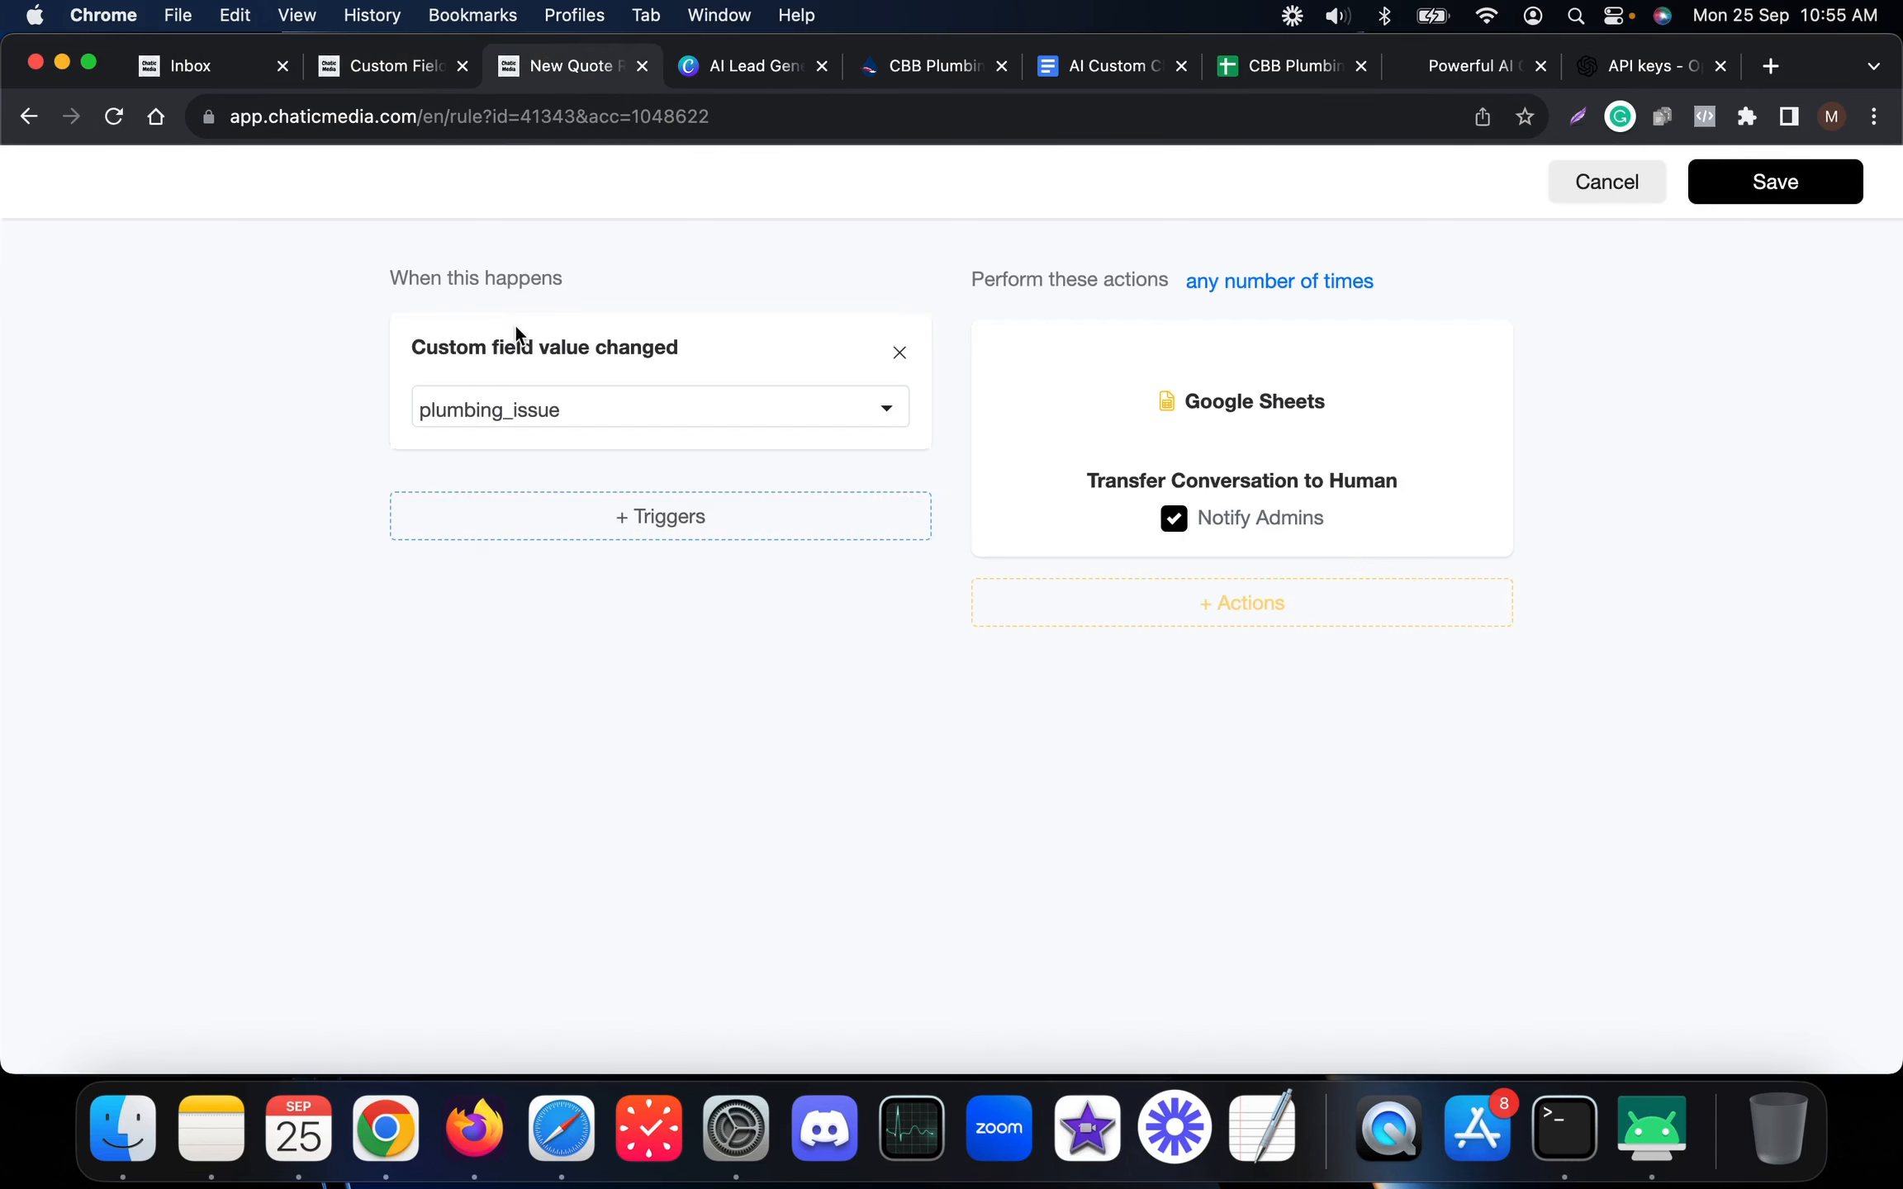
pyautogui.click(1259, 406)
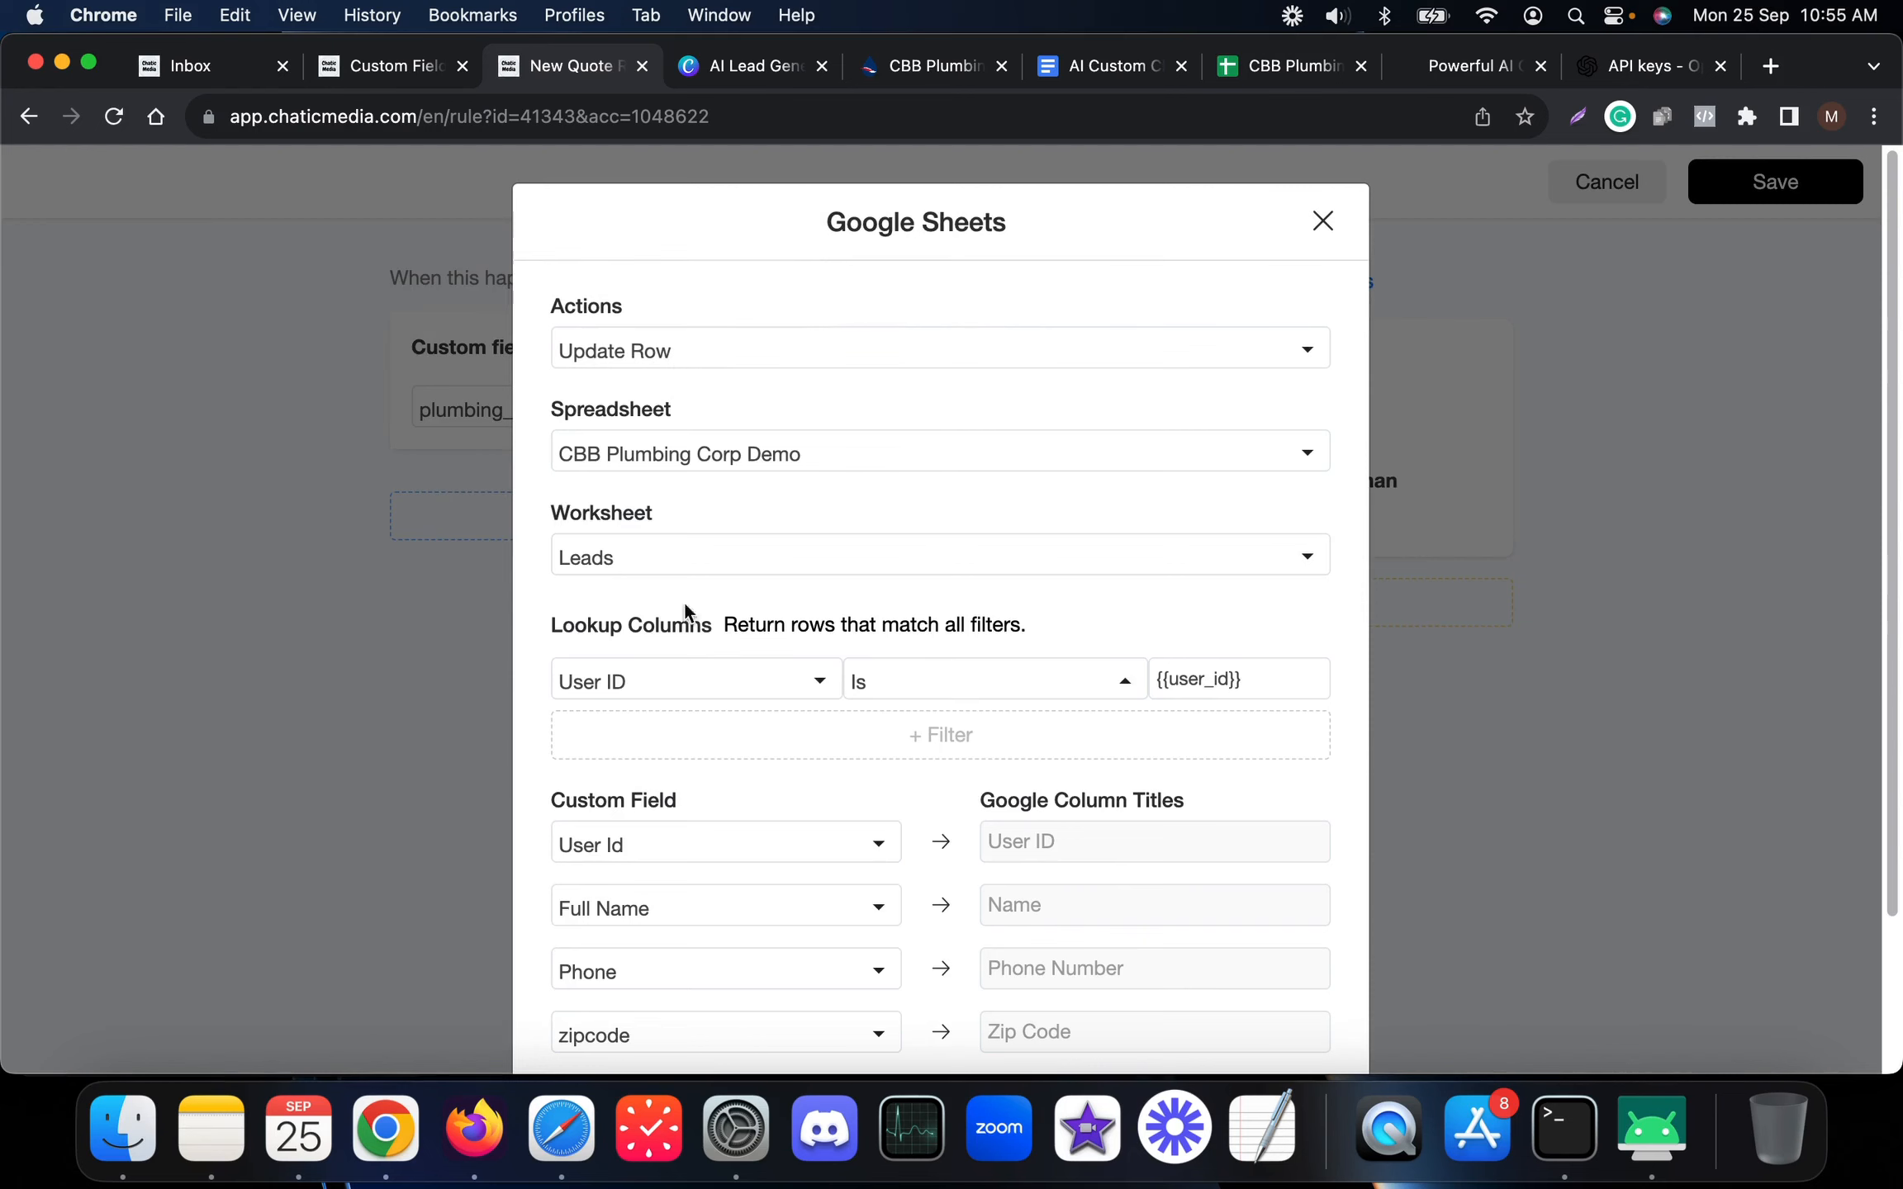
# Confirm the Google Sheets action stays Update Row and check the customer's WhatsApp chat on the phone
pyautogui.scroll(-1, 668, 363)
pyautogui.click(669, 341)
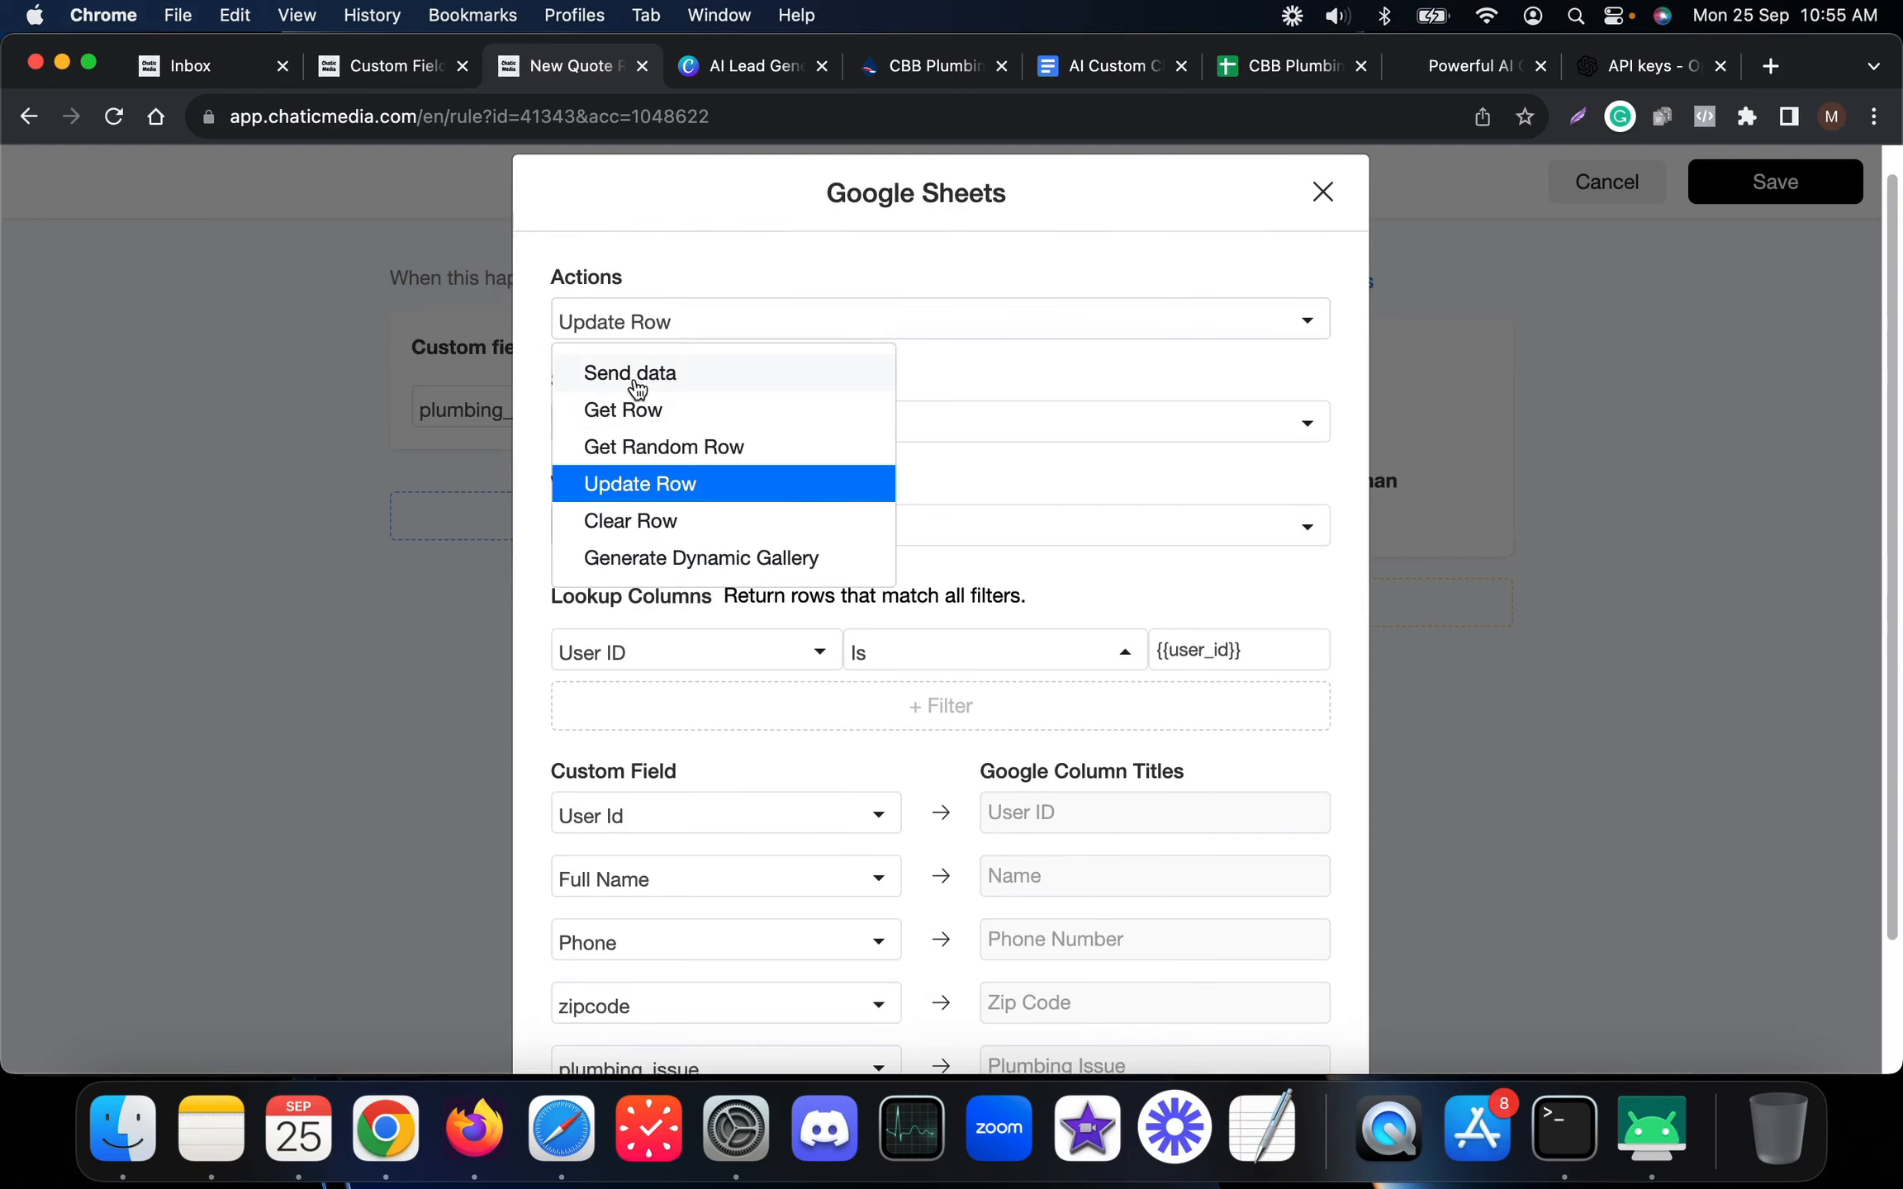
pyautogui.click(706, 338)
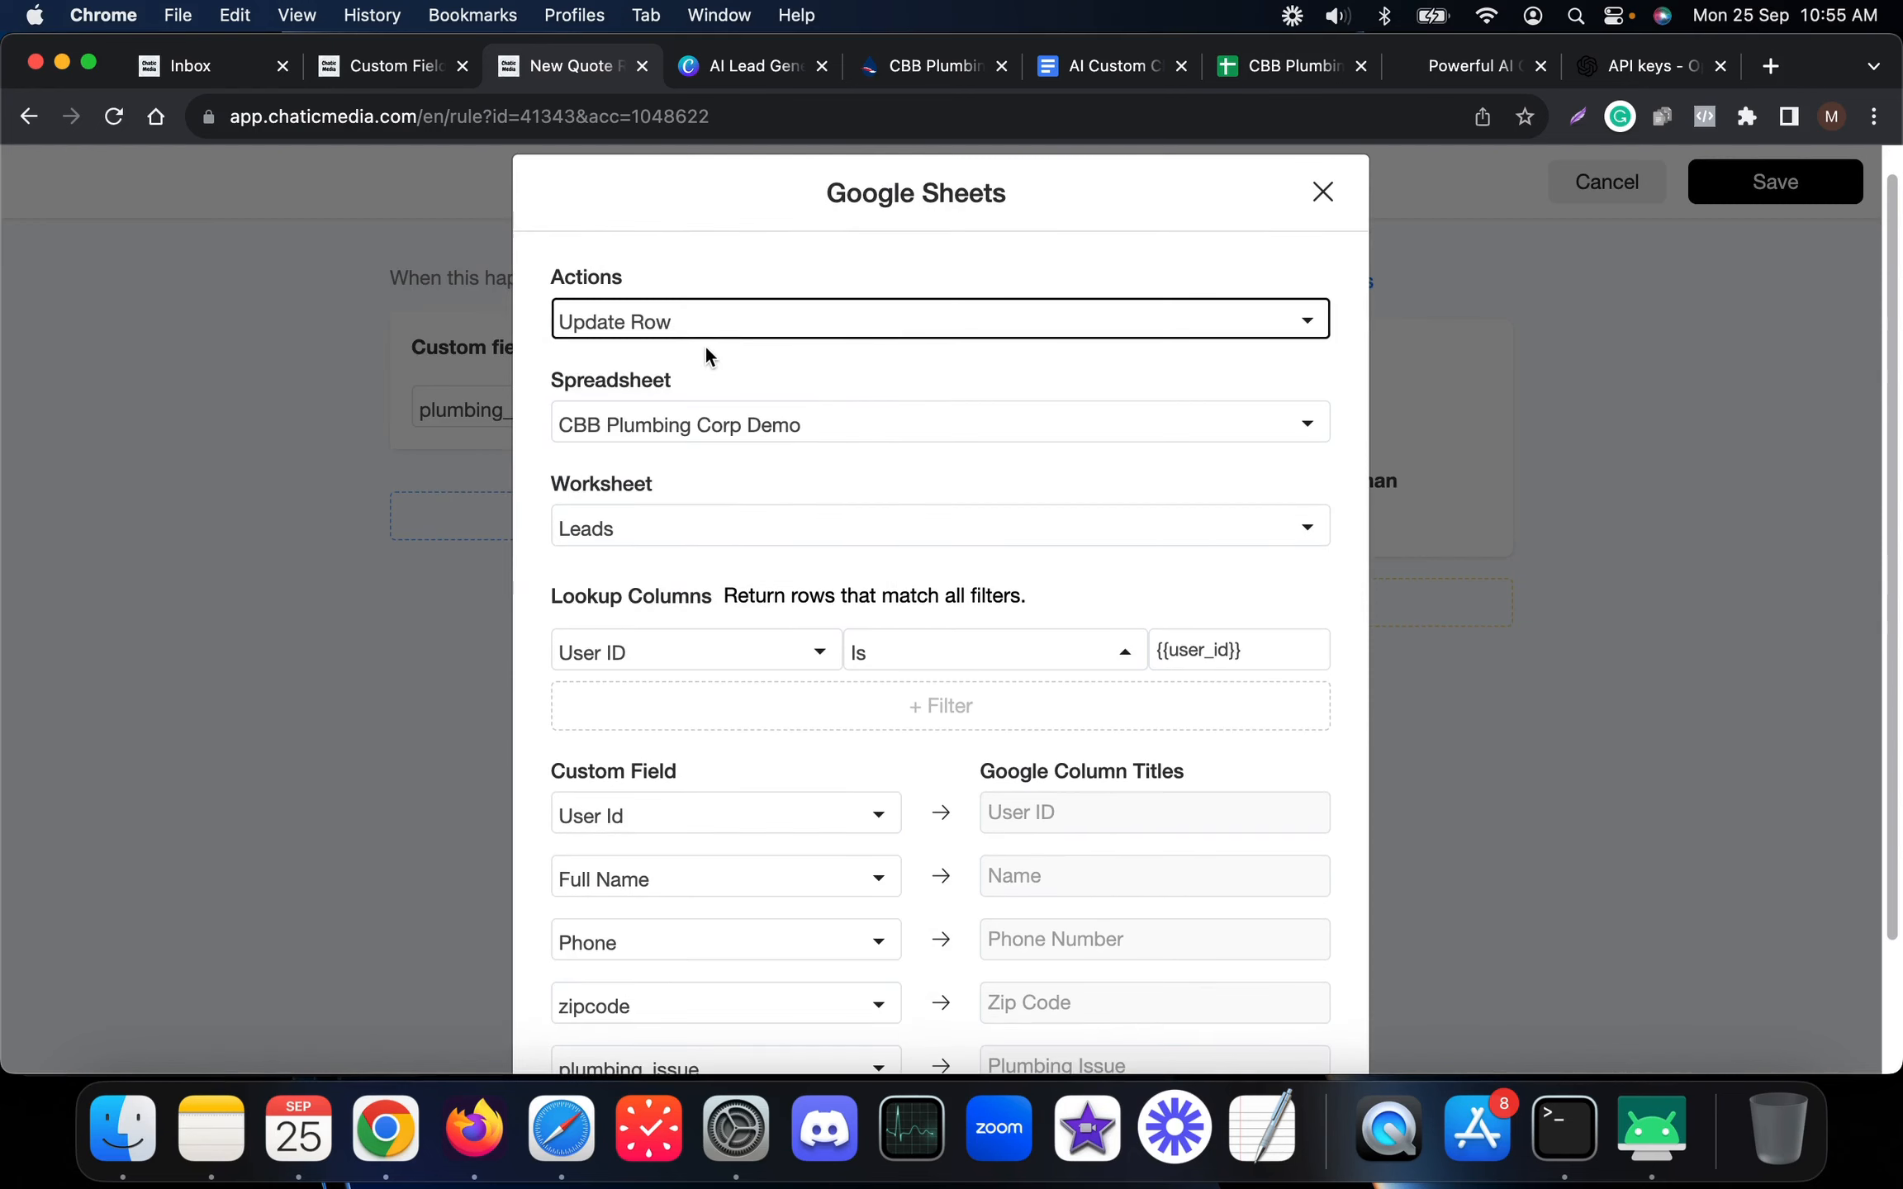
pyautogui.scroll(-5, 730, 721)
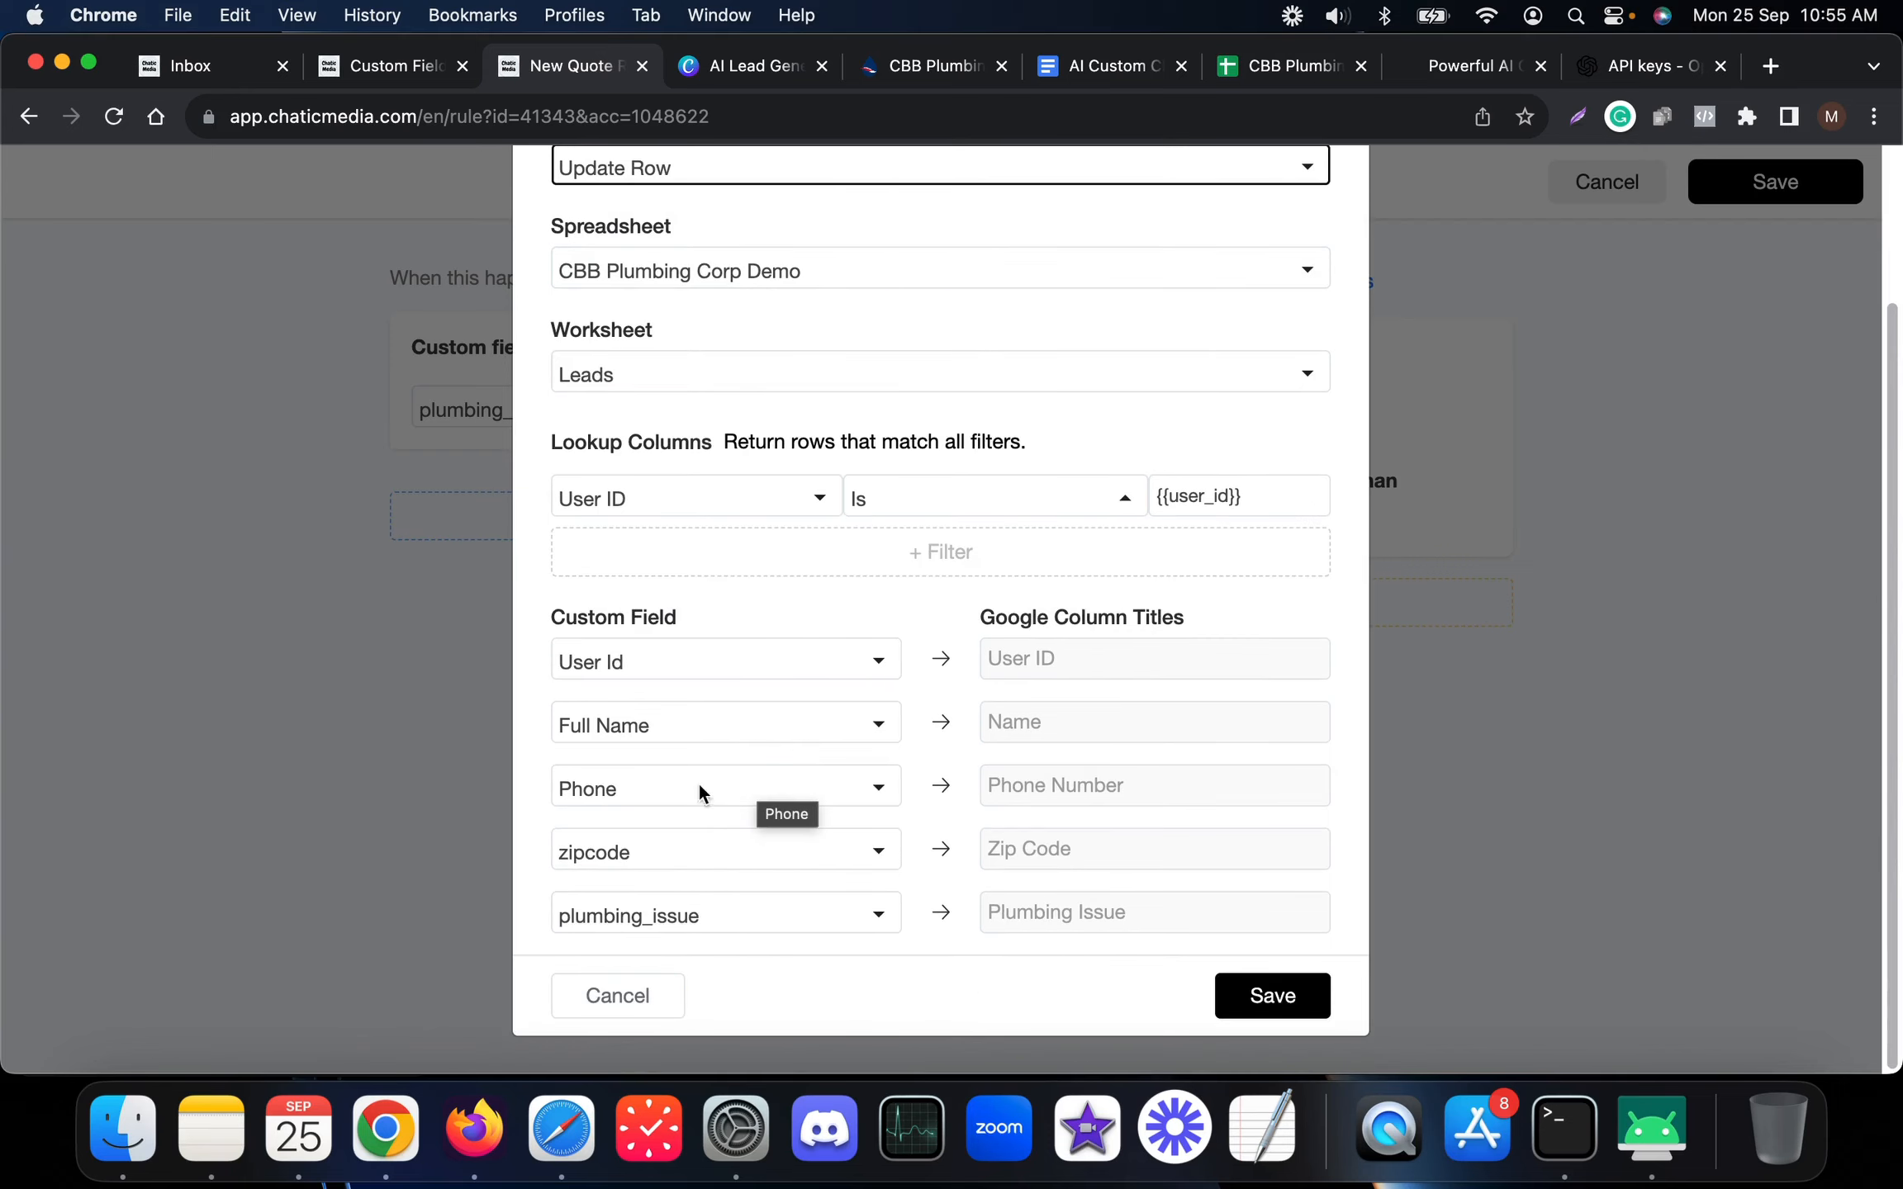
pyautogui.click(1658, 1130)
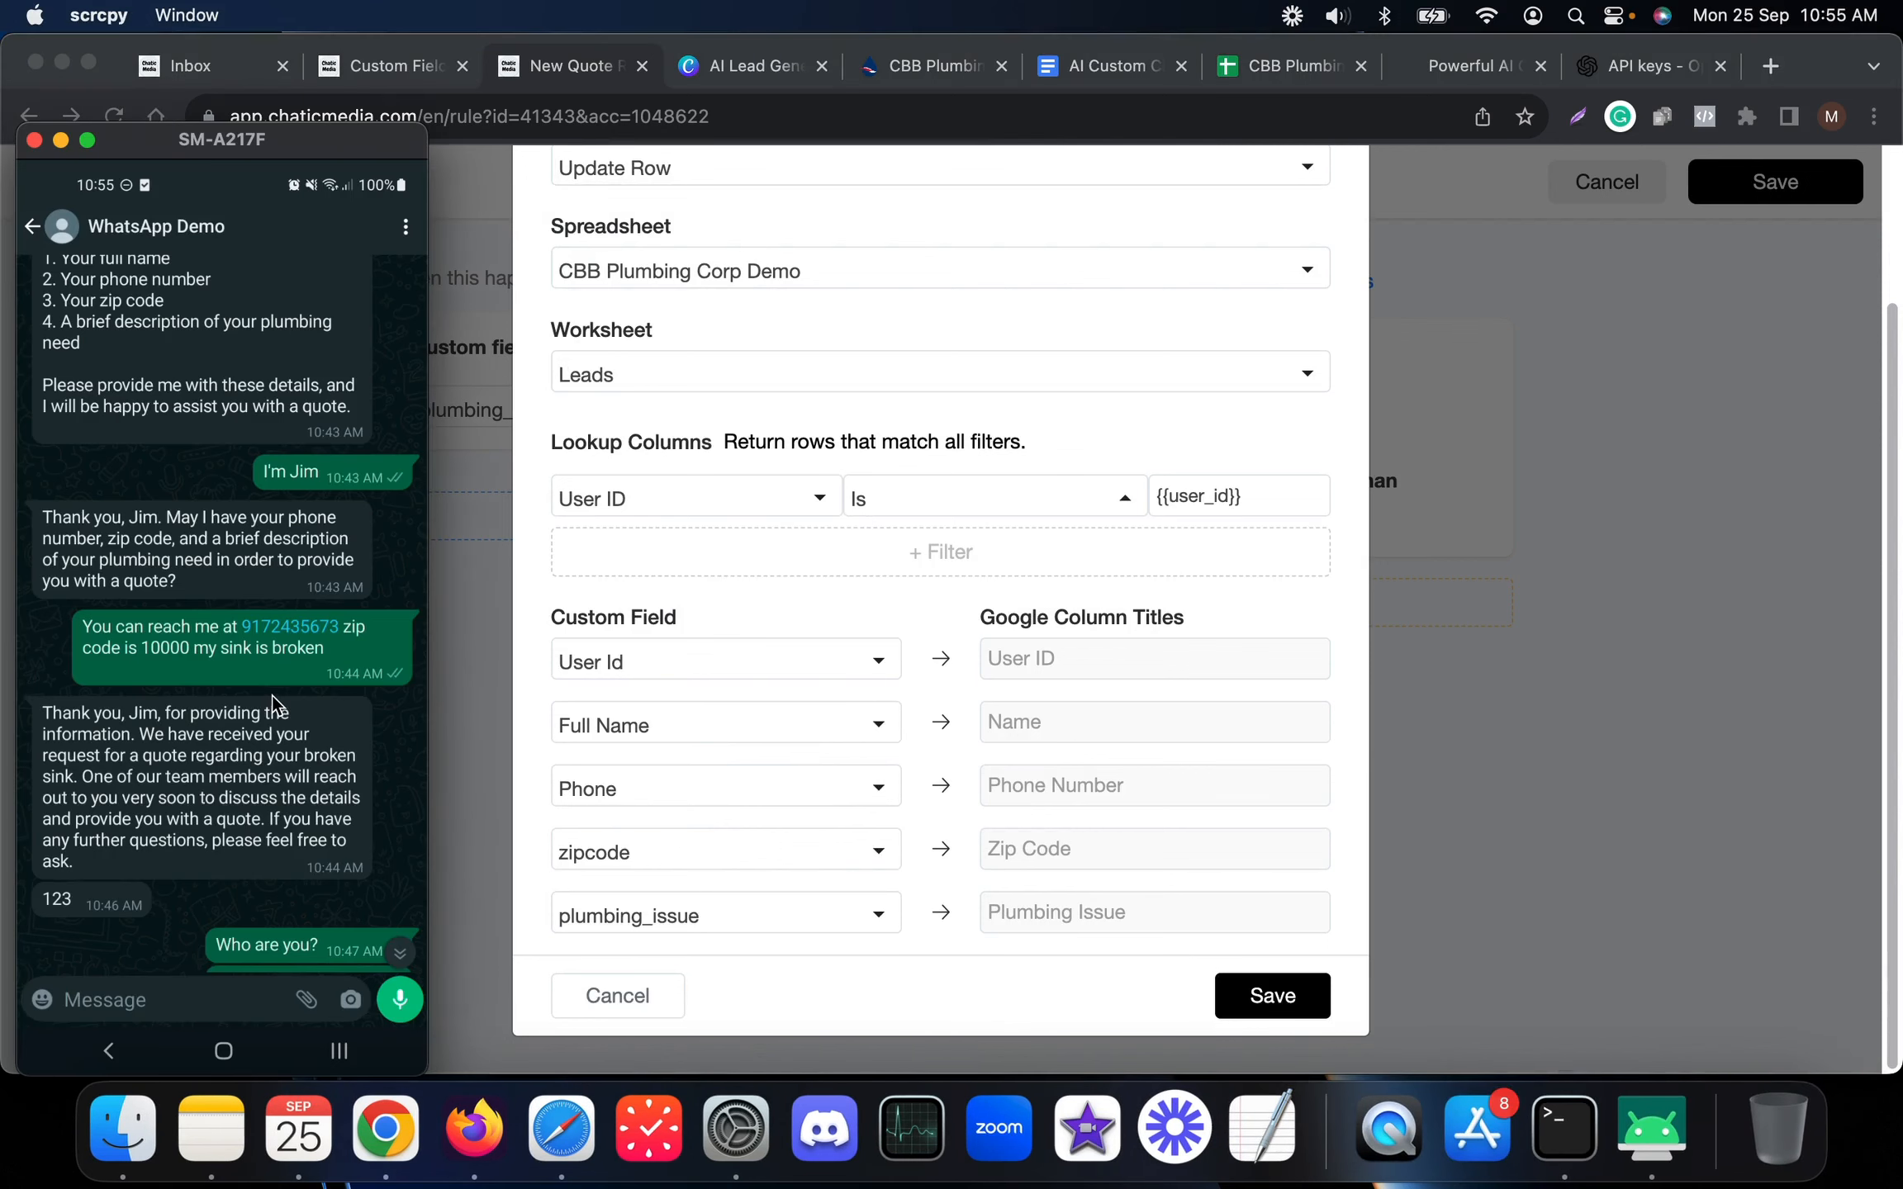
pyautogui.scroll(3, 272, 704)
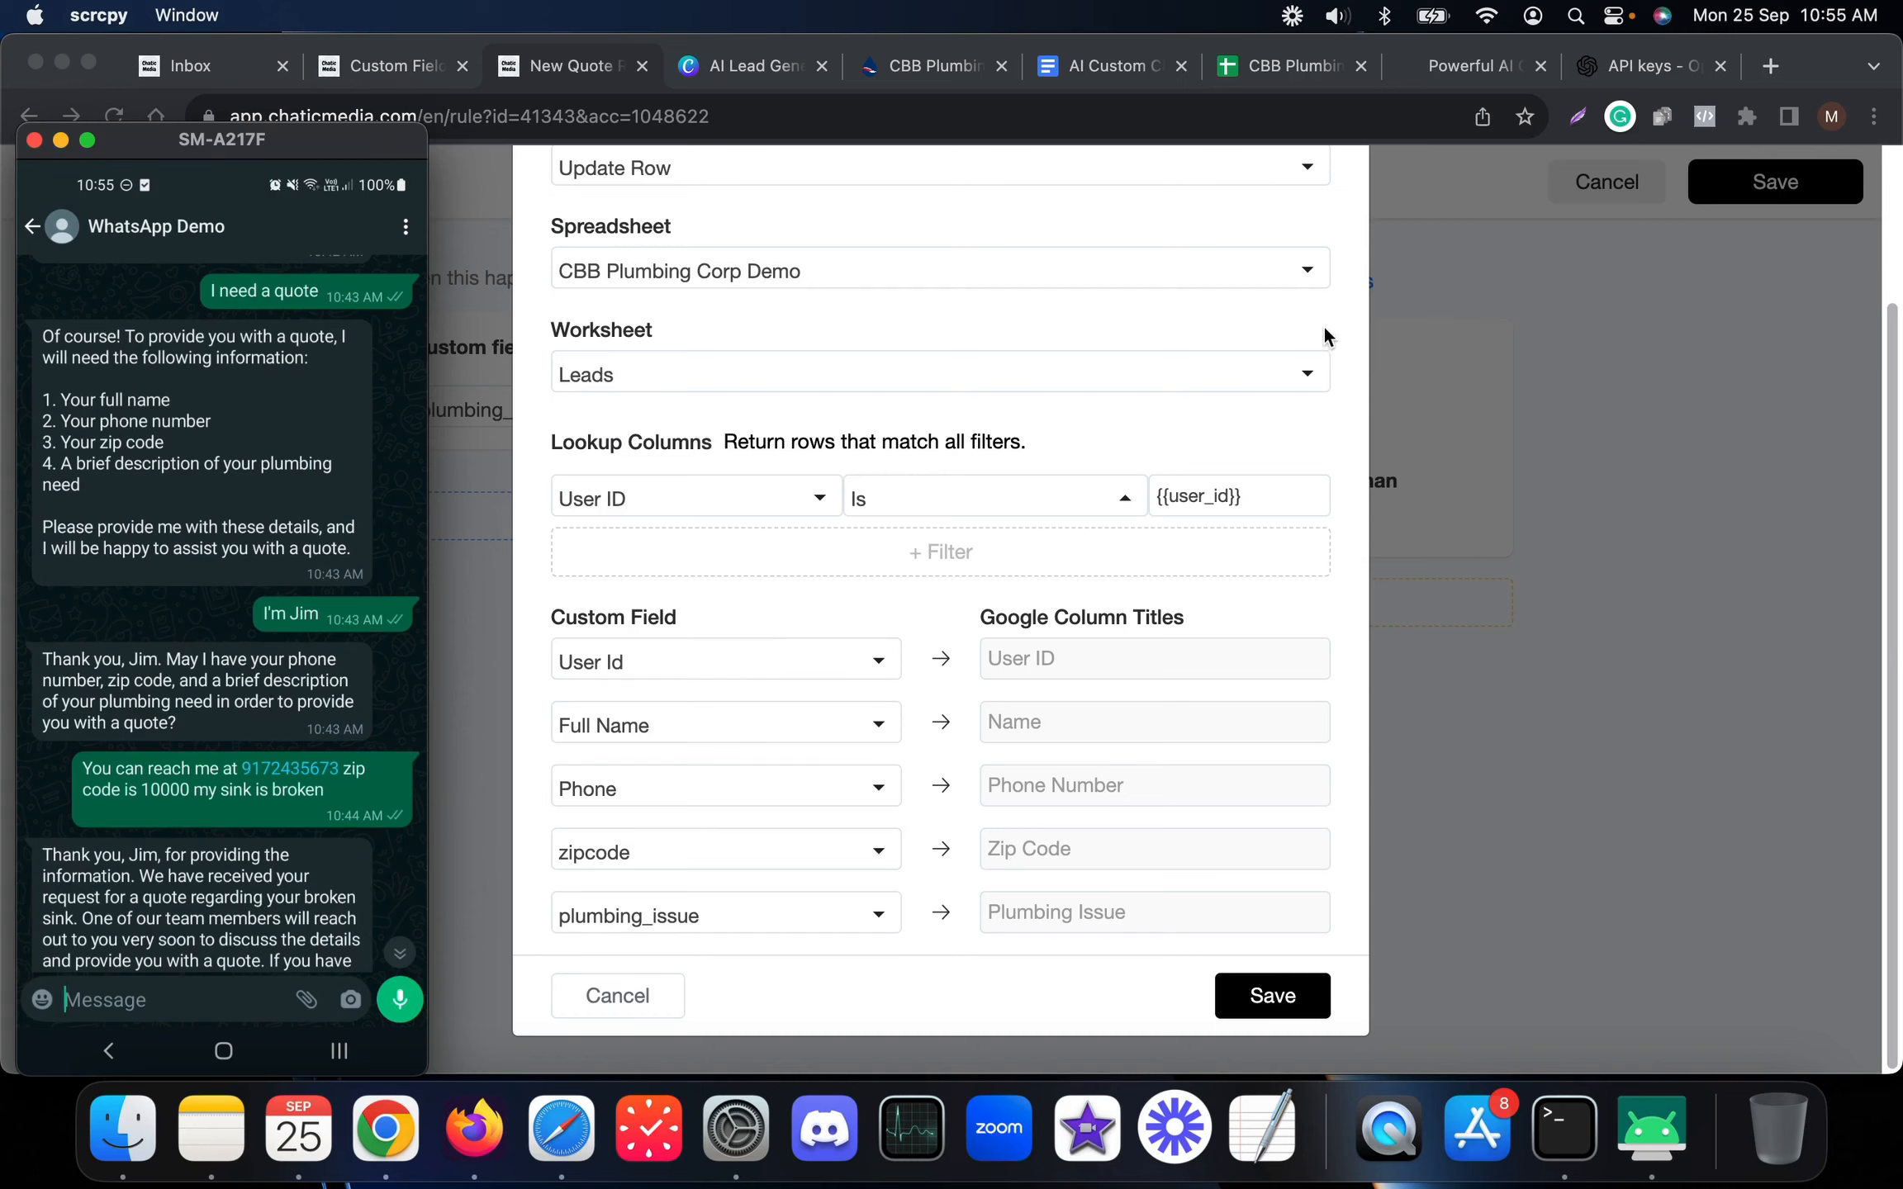
# Verify Update Row with User Id mapped to the User ID column, then open the Inbox
pyautogui.click(1623, 576)
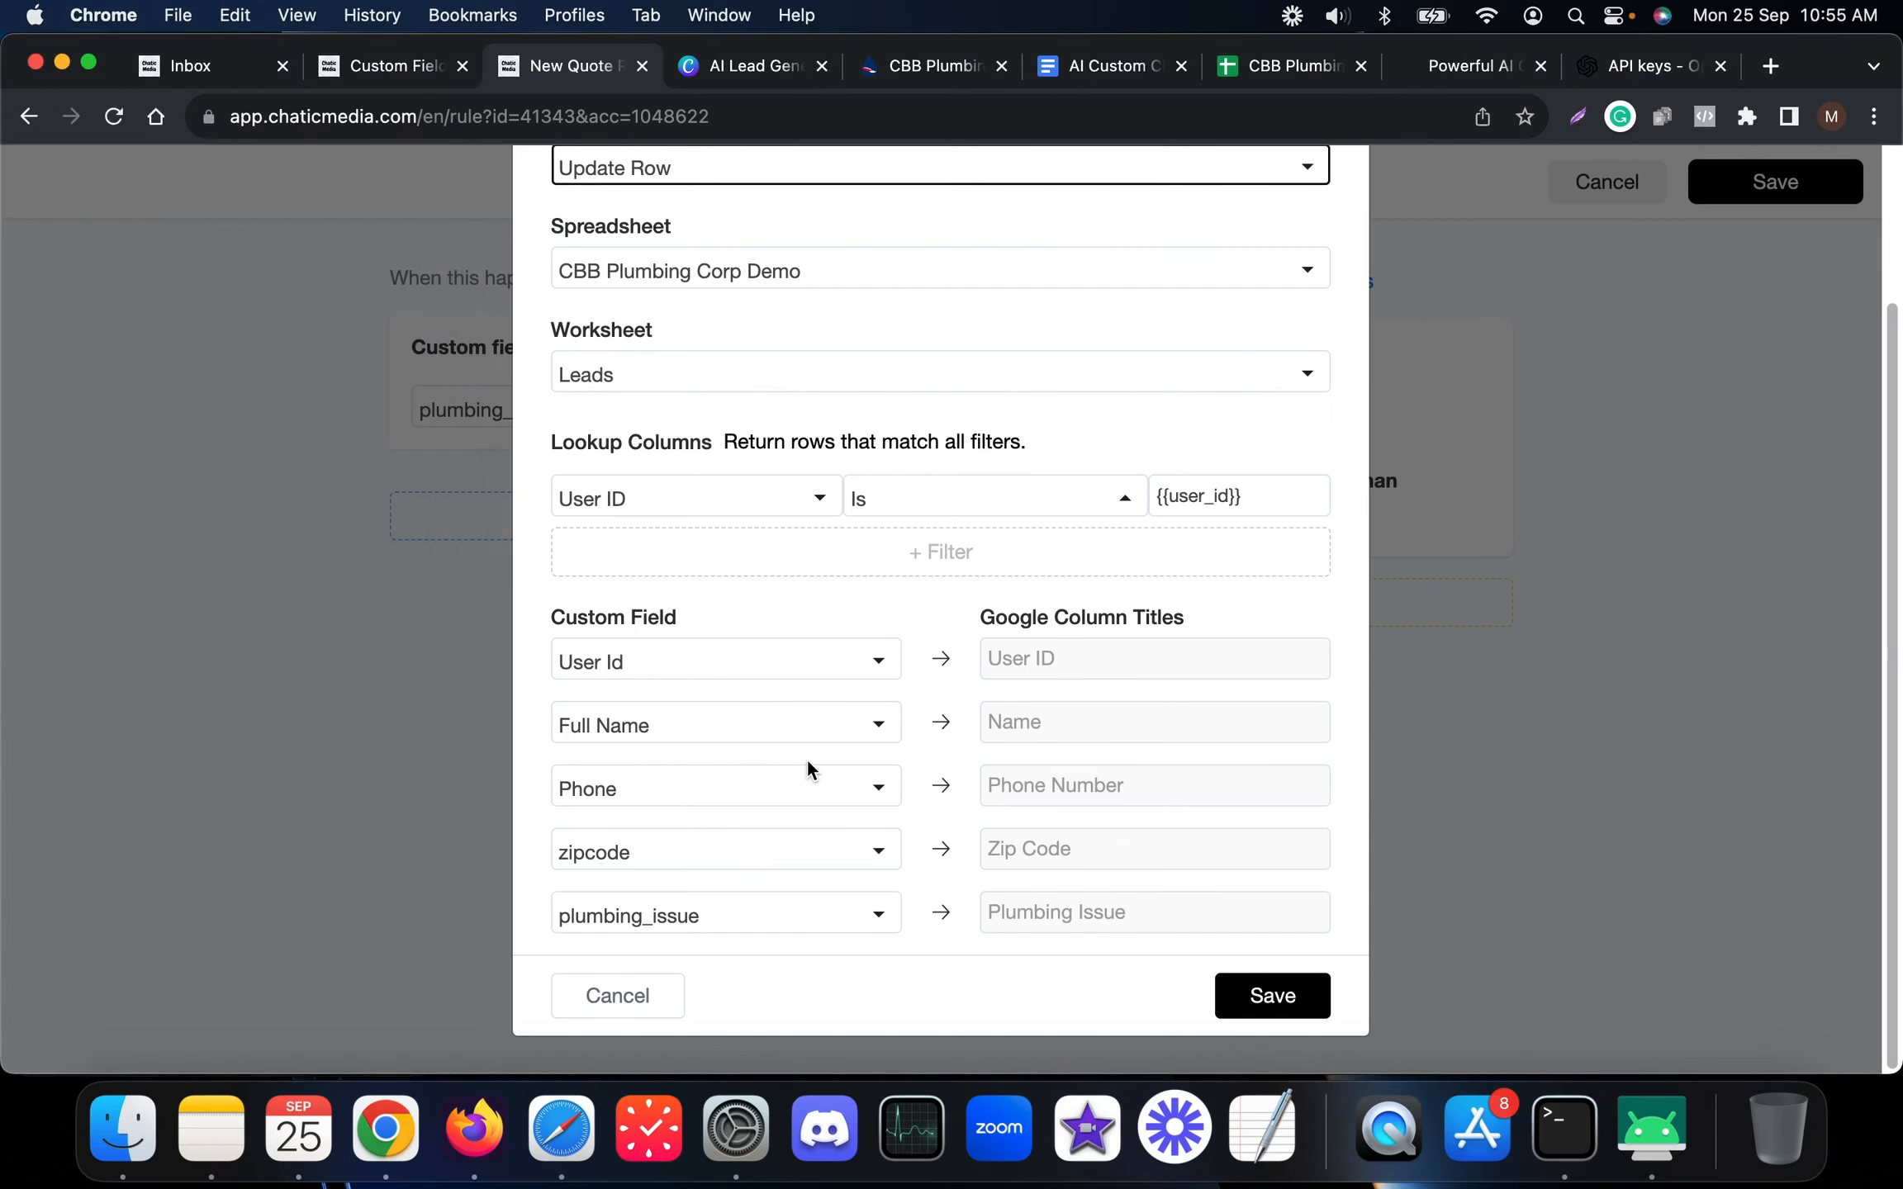
pyautogui.click(665, 178)
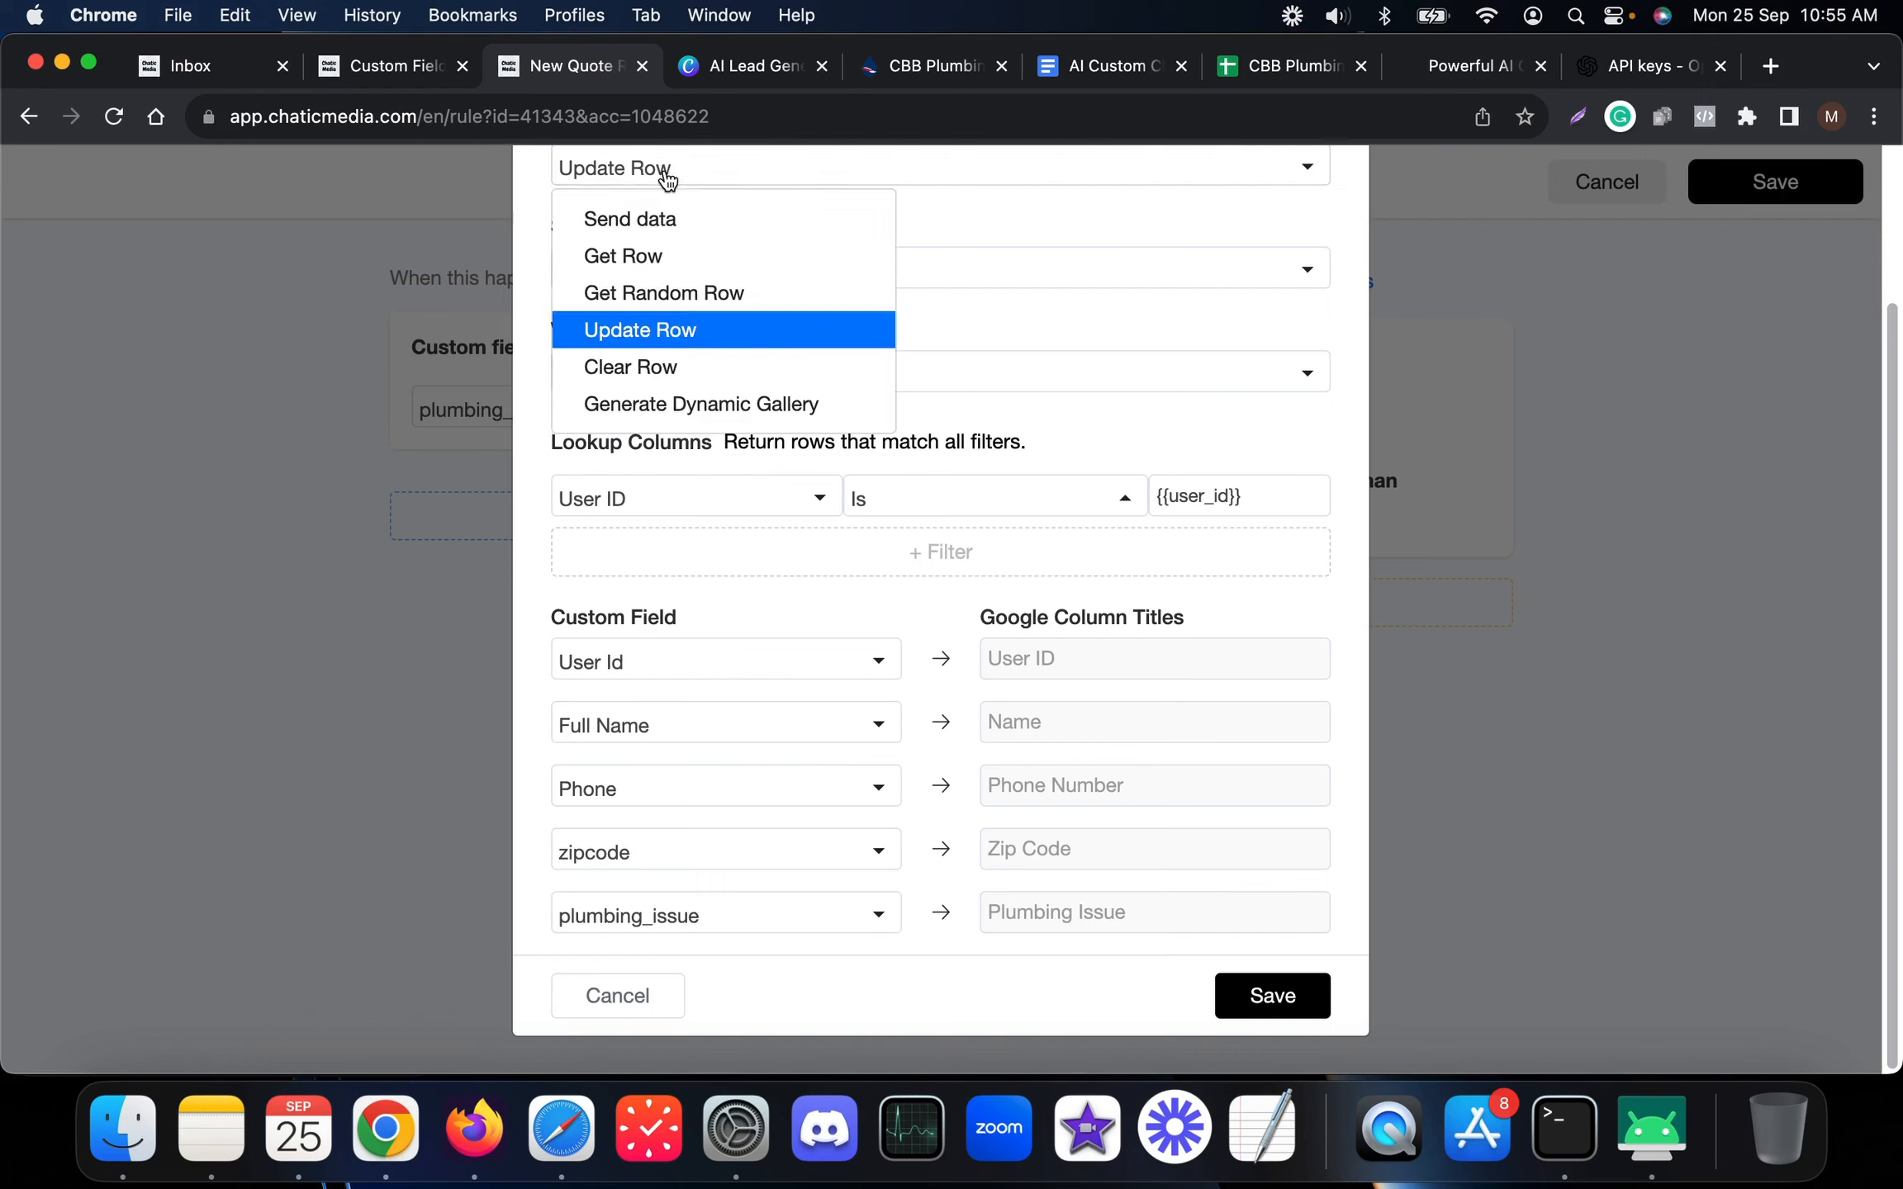
pyautogui.click(709, 186)
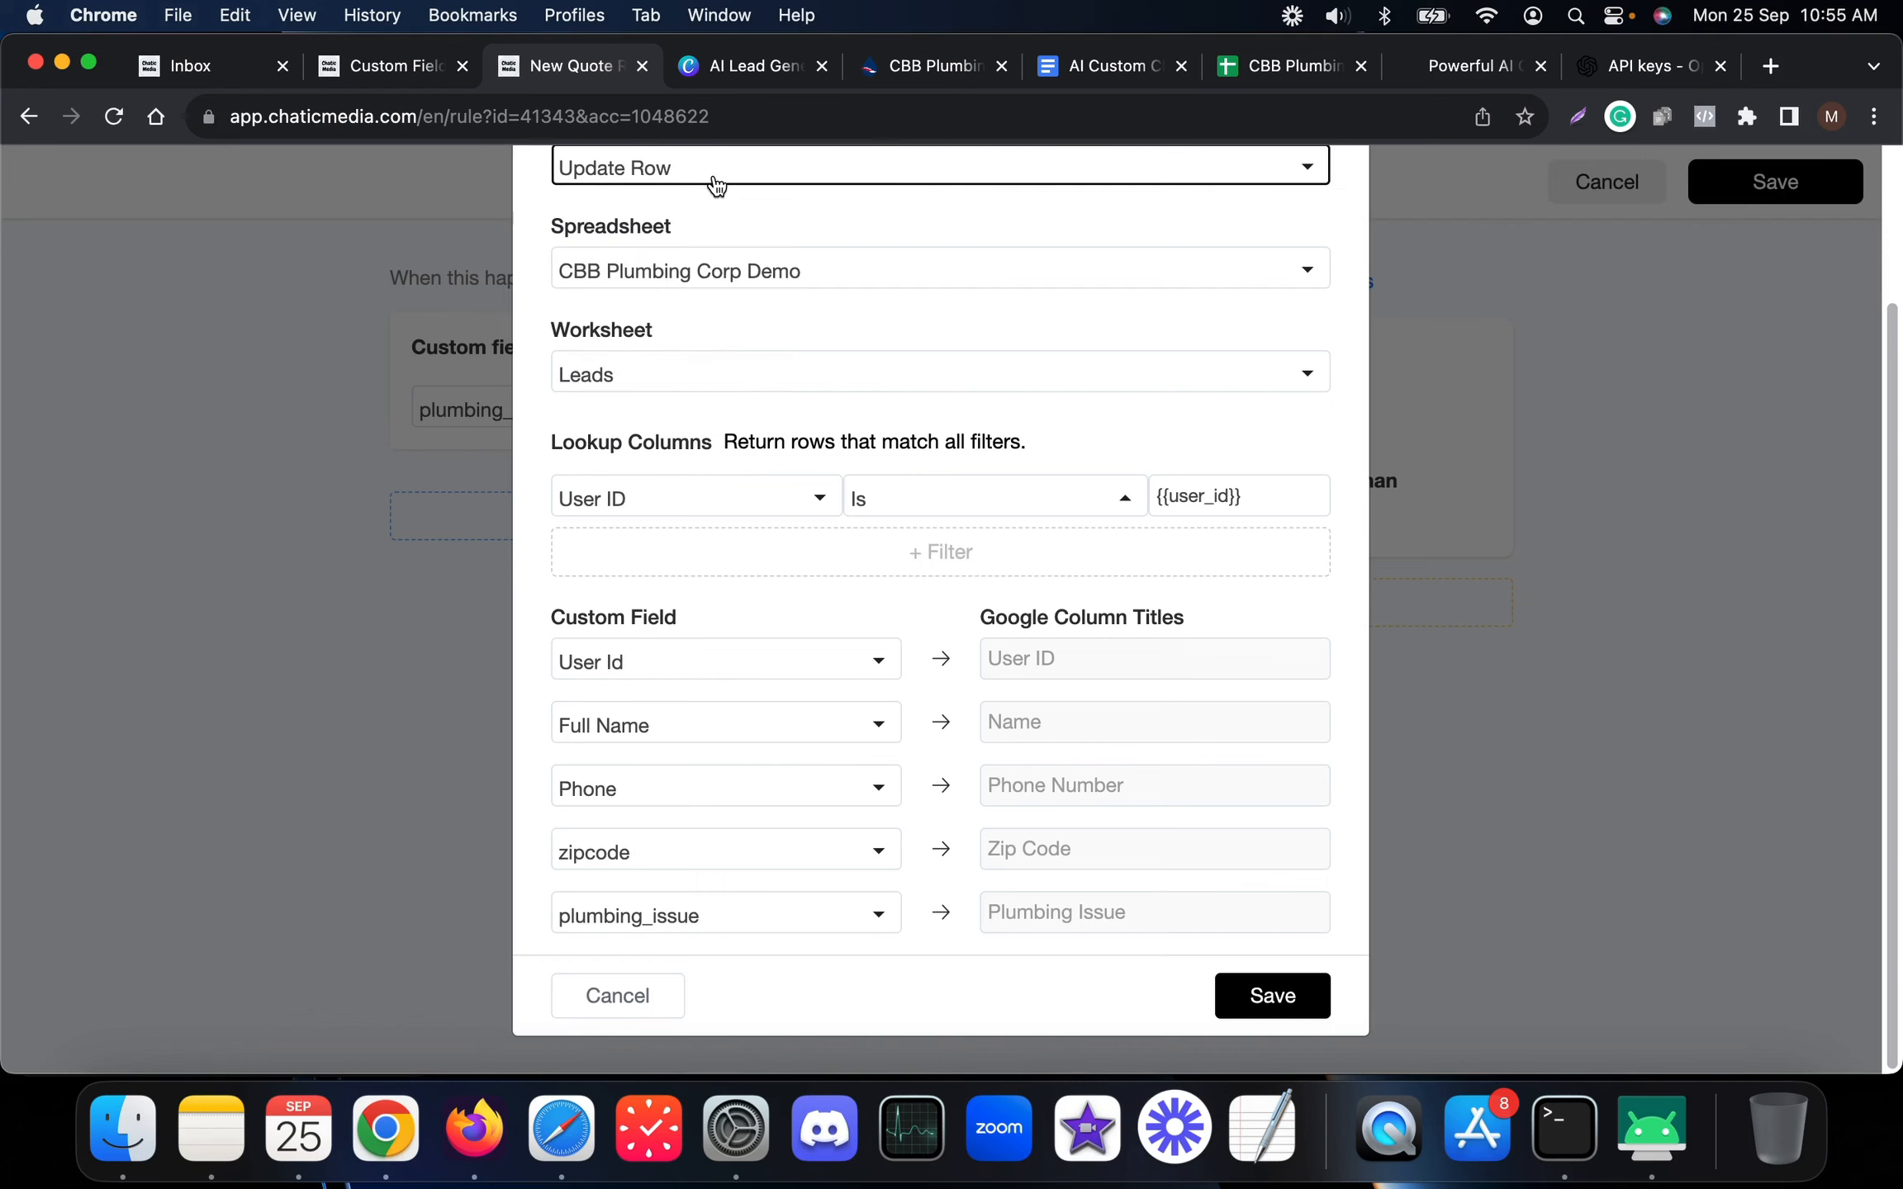
pyautogui.click(724, 670)
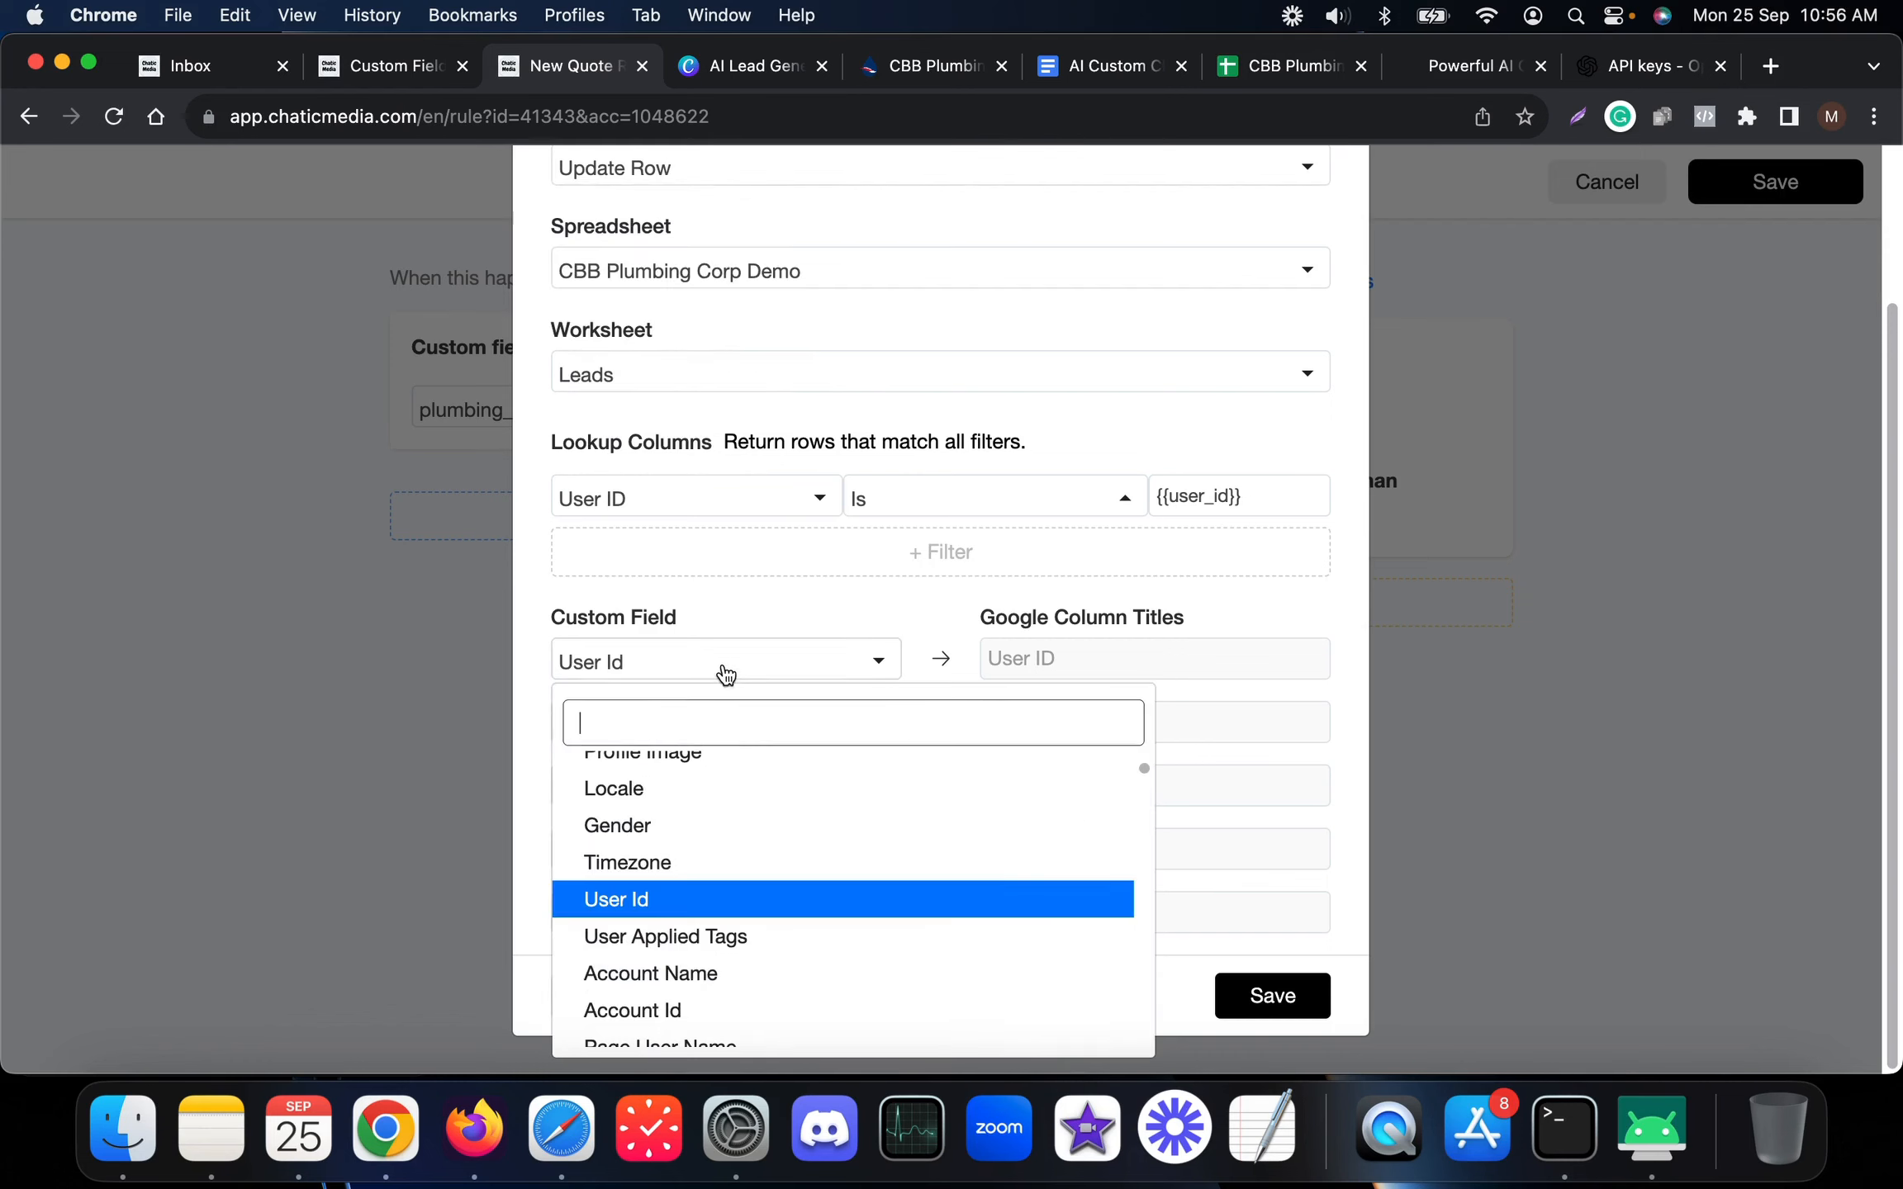
pyautogui.click(645, 917)
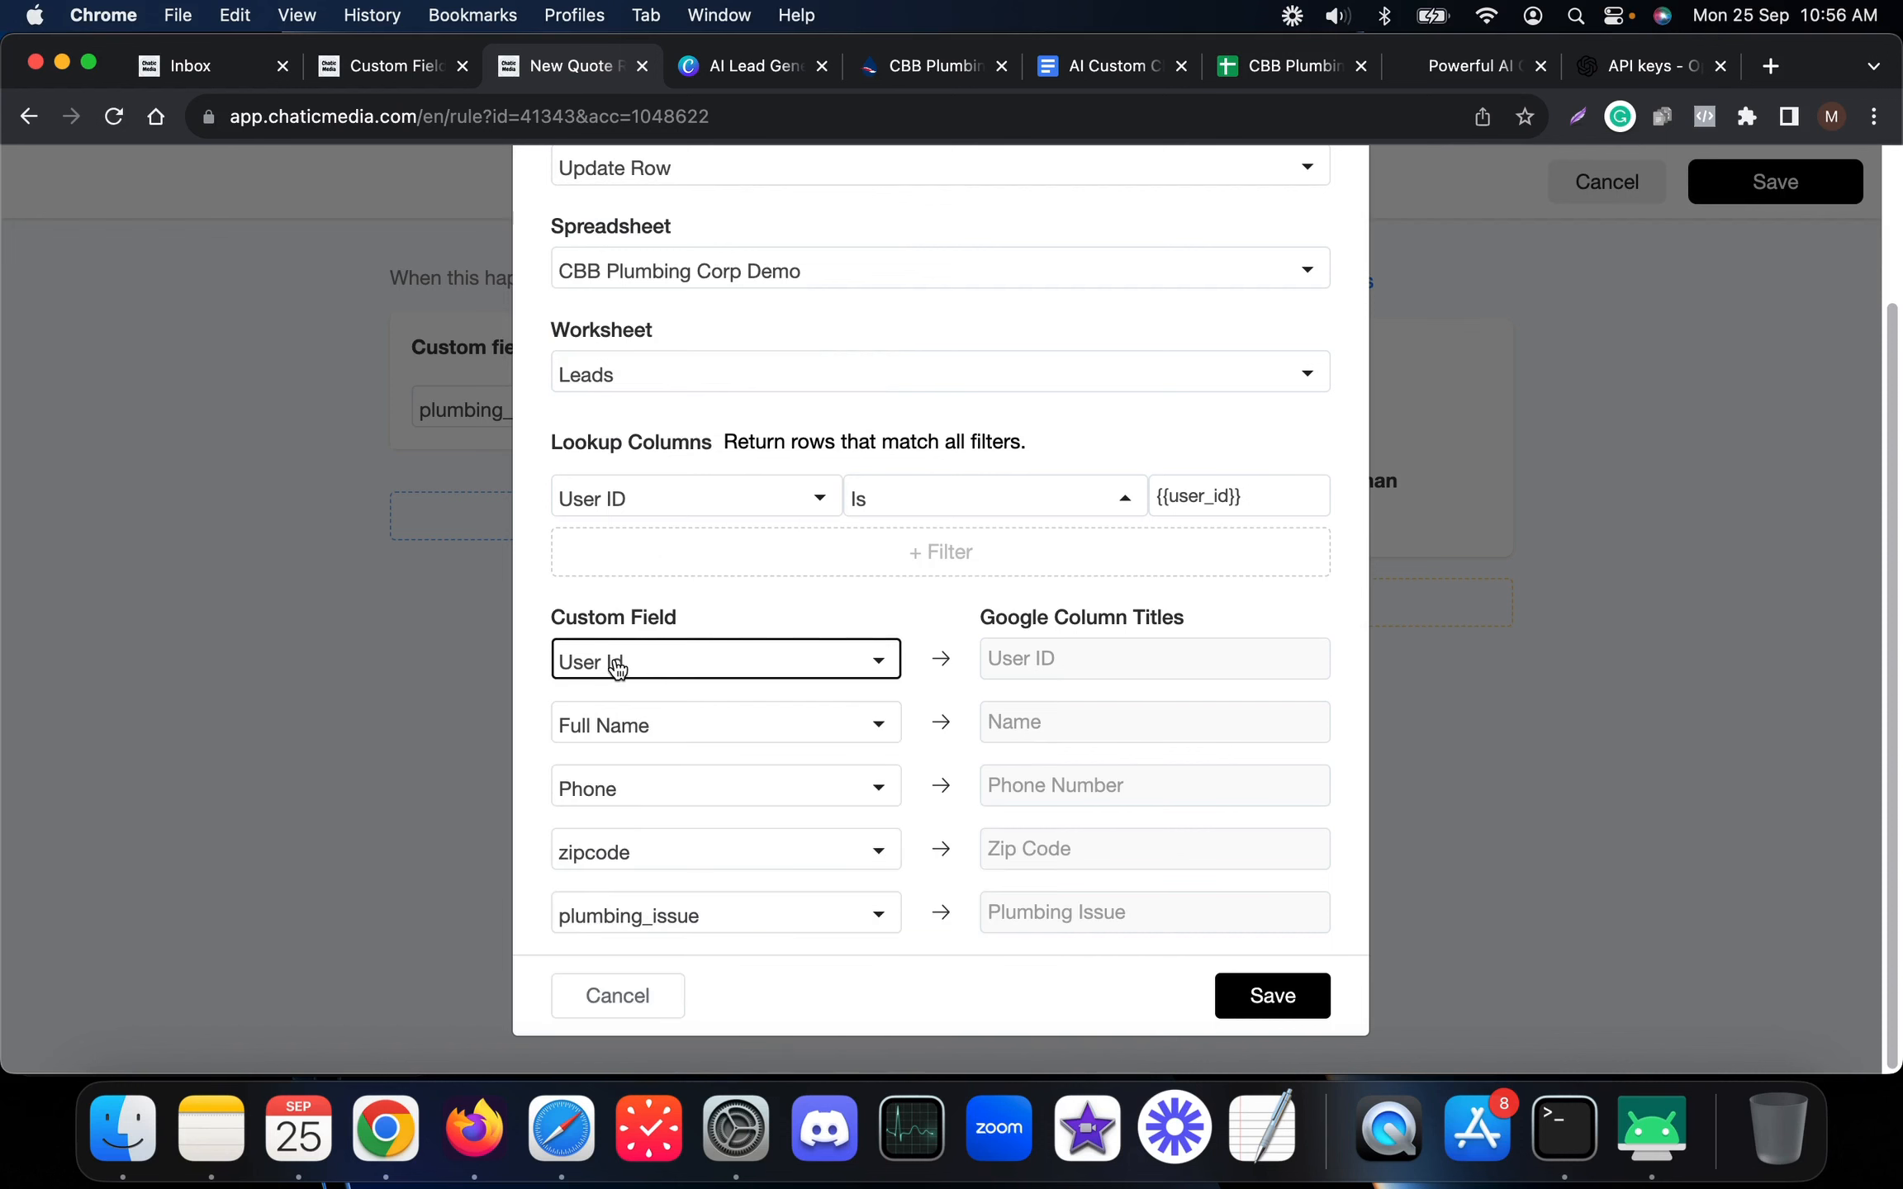
pyautogui.click(207, 66)
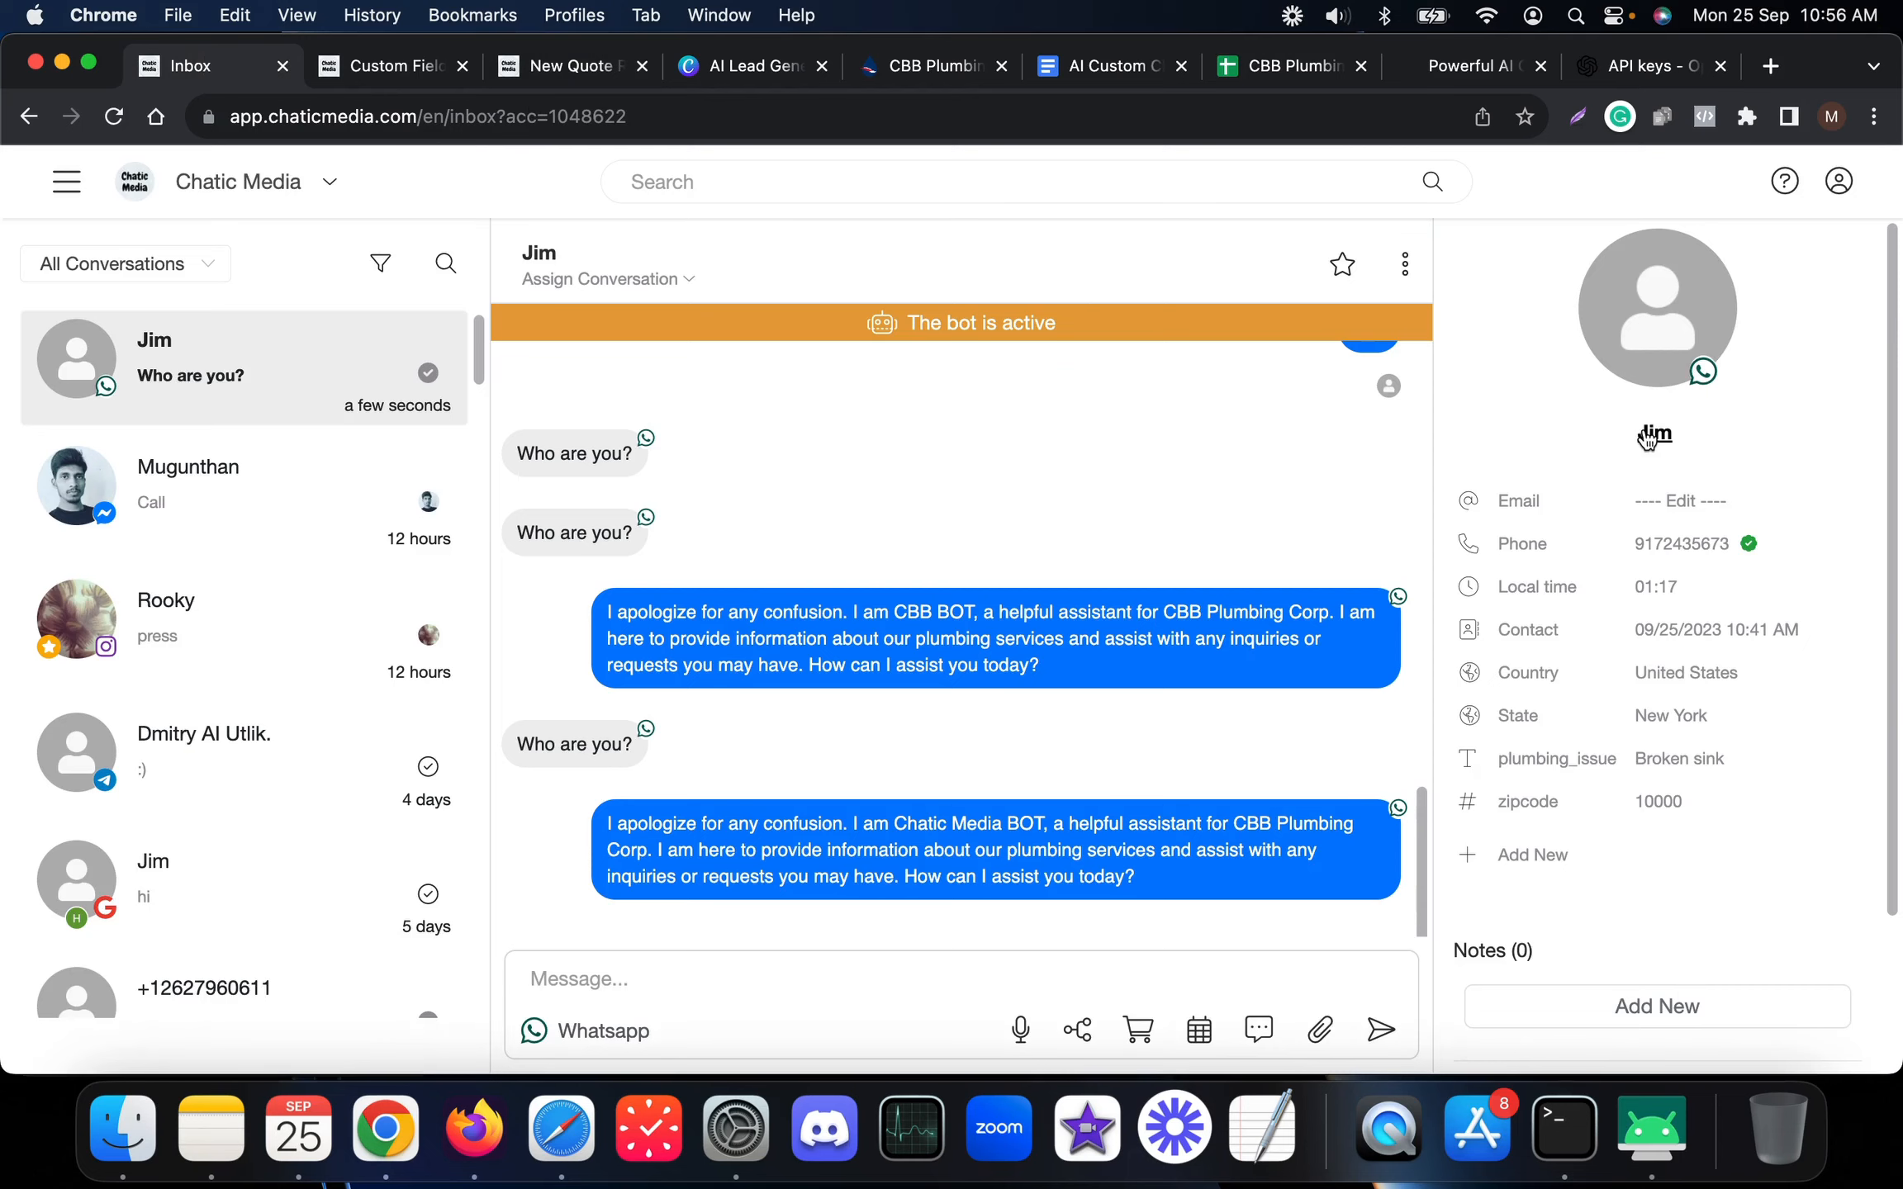
# Open the lead's full contact information and select its Contact ID
pyautogui.click(1665, 441)
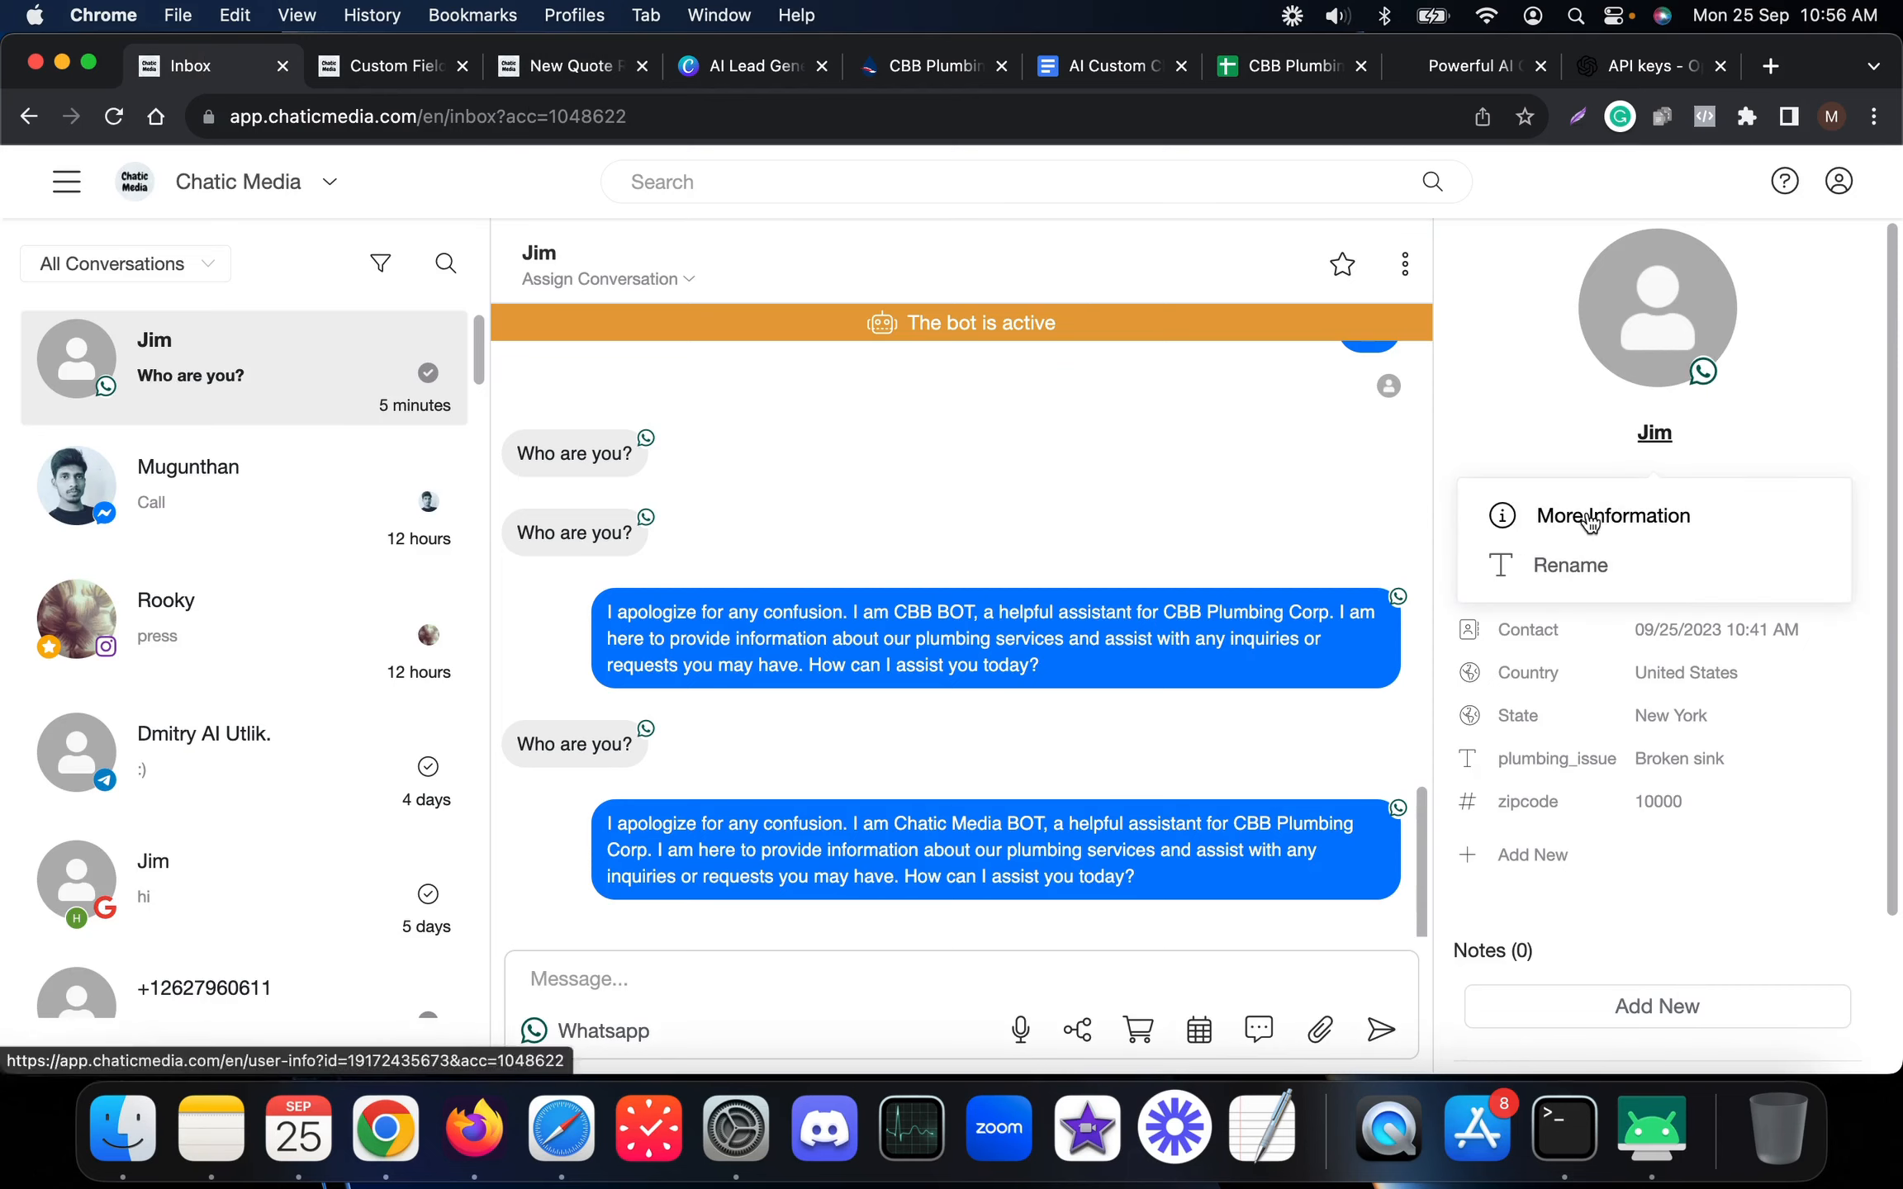
pyautogui.click(1586, 516)
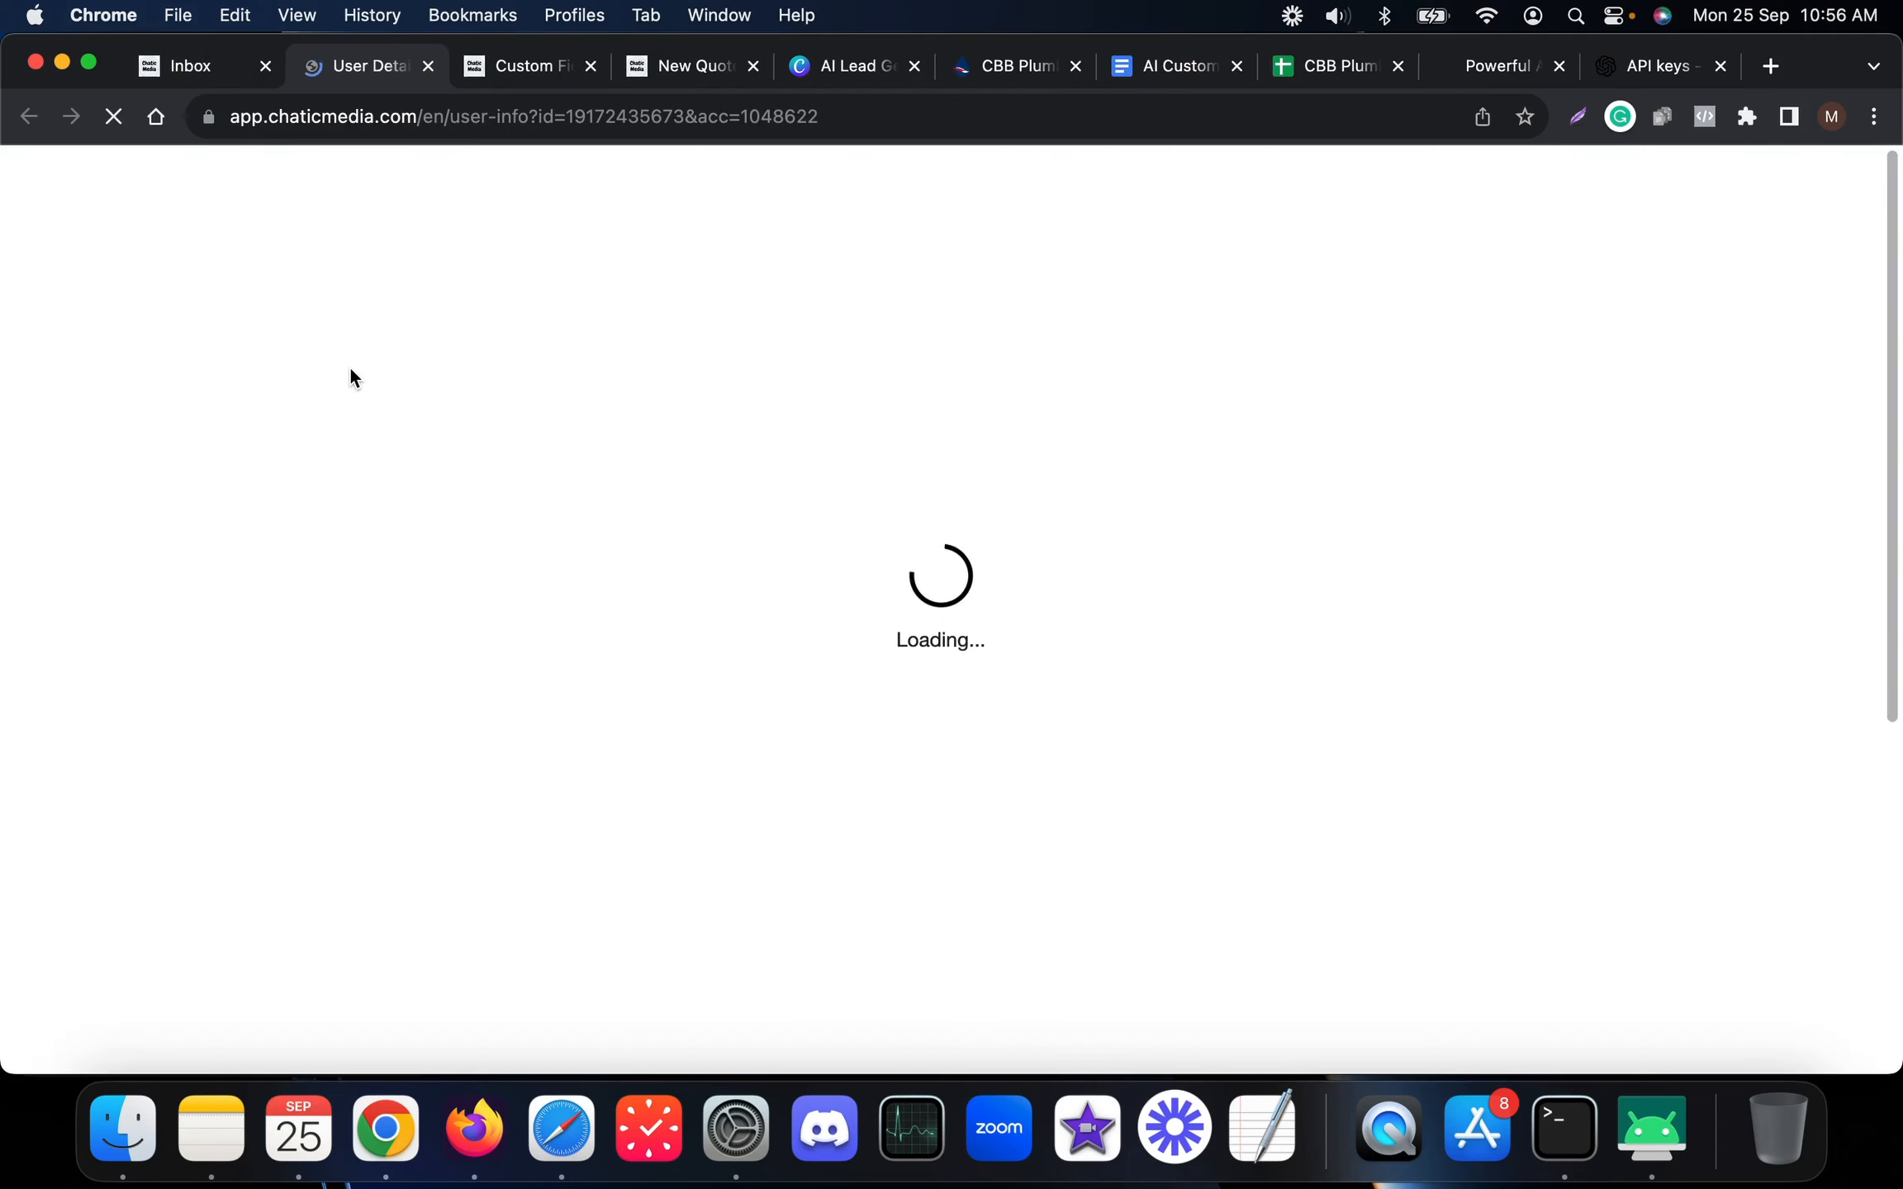
pyautogui.scroll(-3, 214, 535)
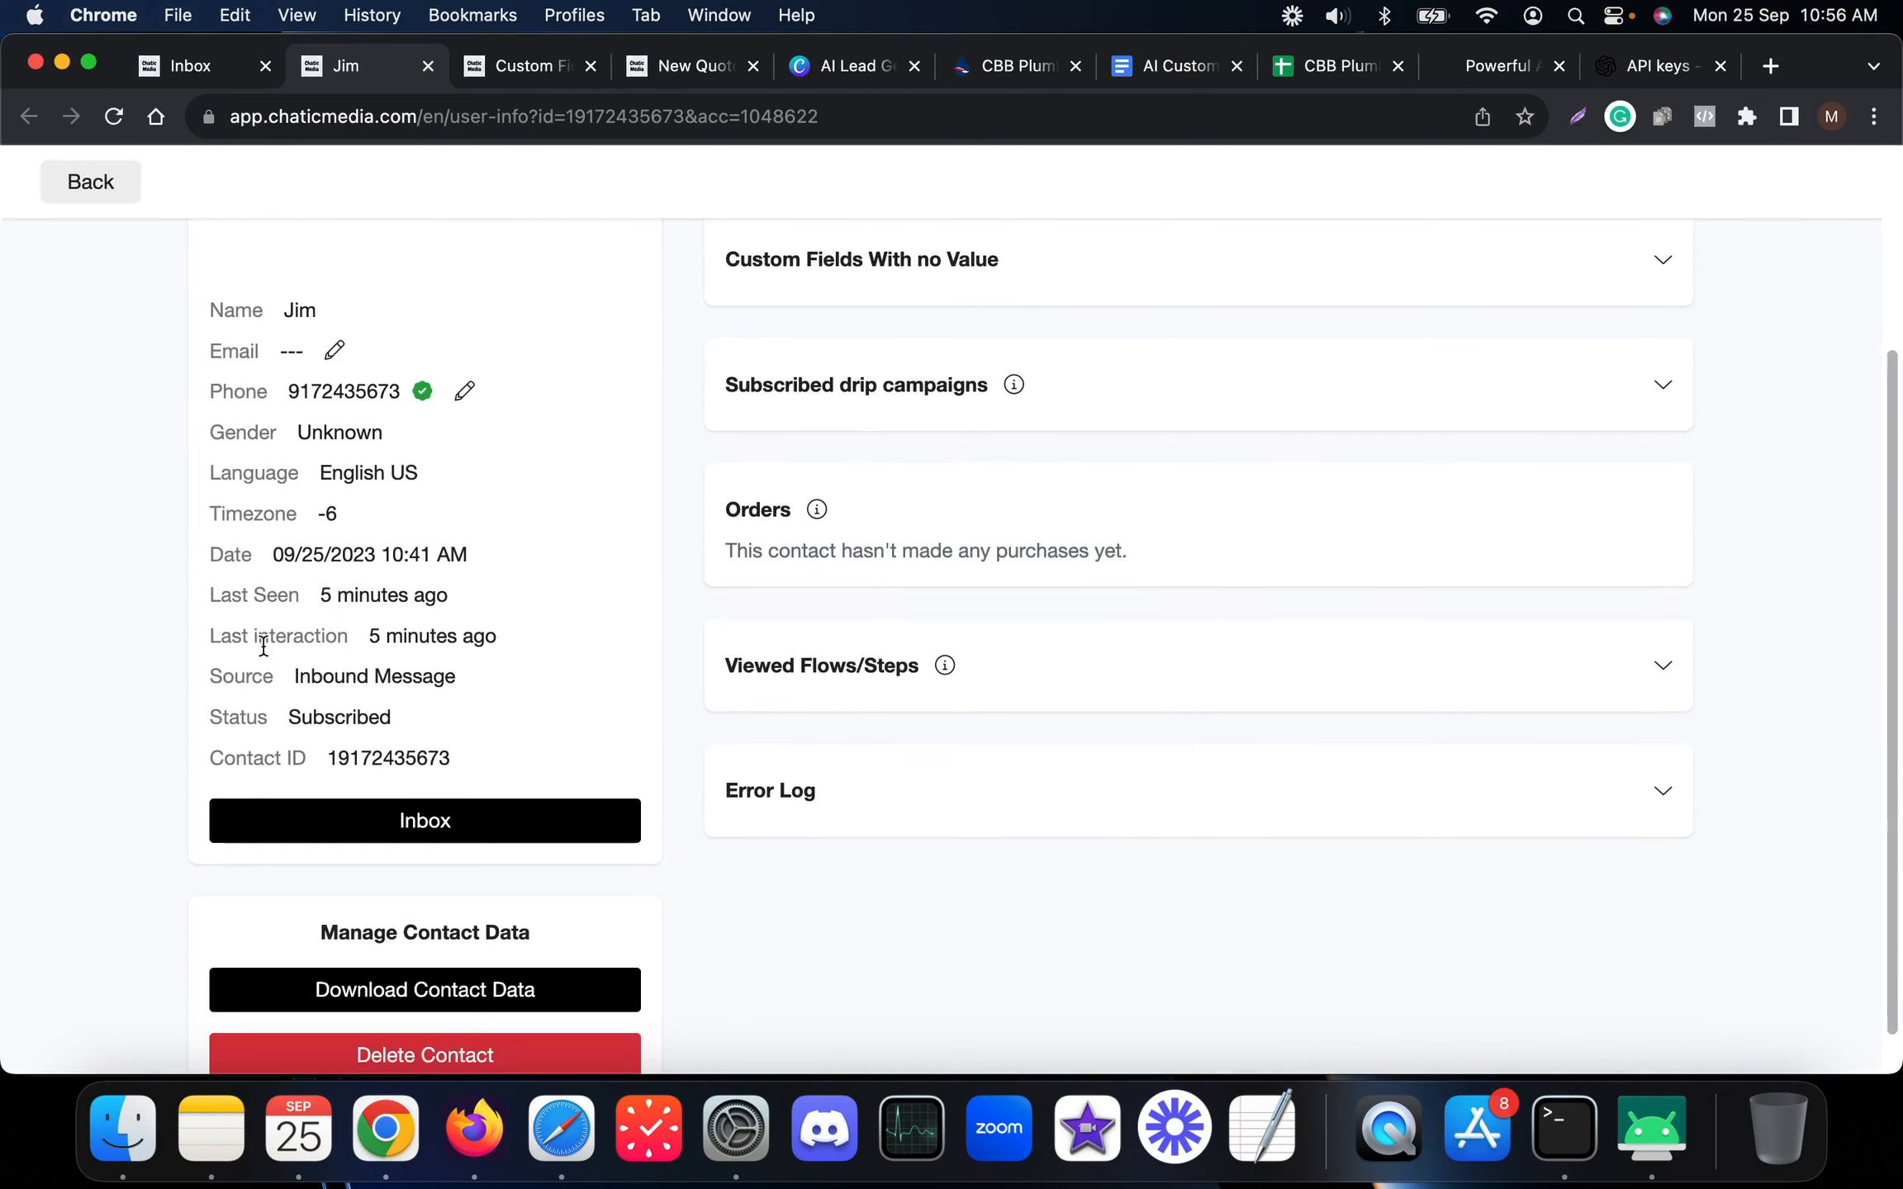
pyautogui.moveTo(327, 760); pyautogui.dragTo(482, 766)
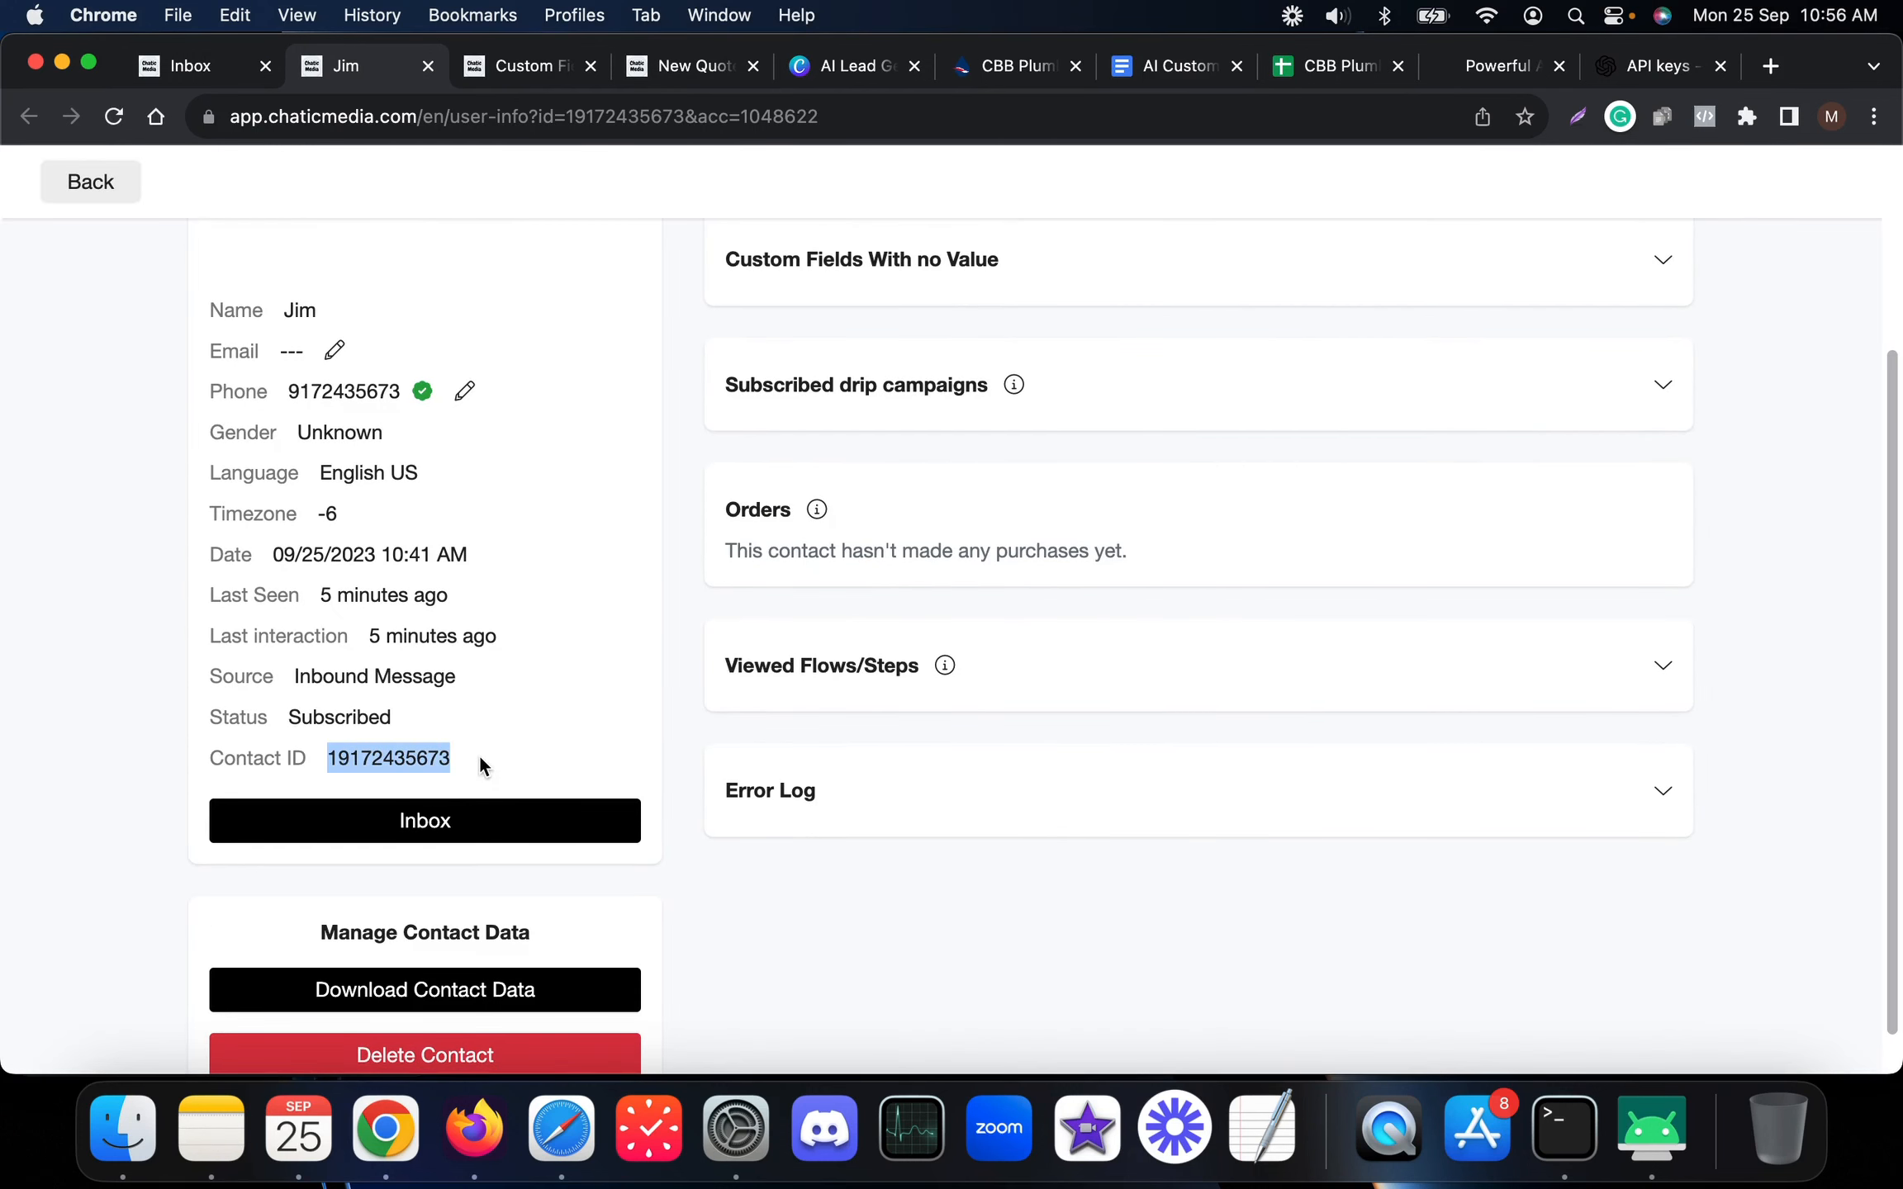
# Compare the Contact ID with the User ID in Leads cell A2, then return to the Inbox
pyautogui.click(188, 68)
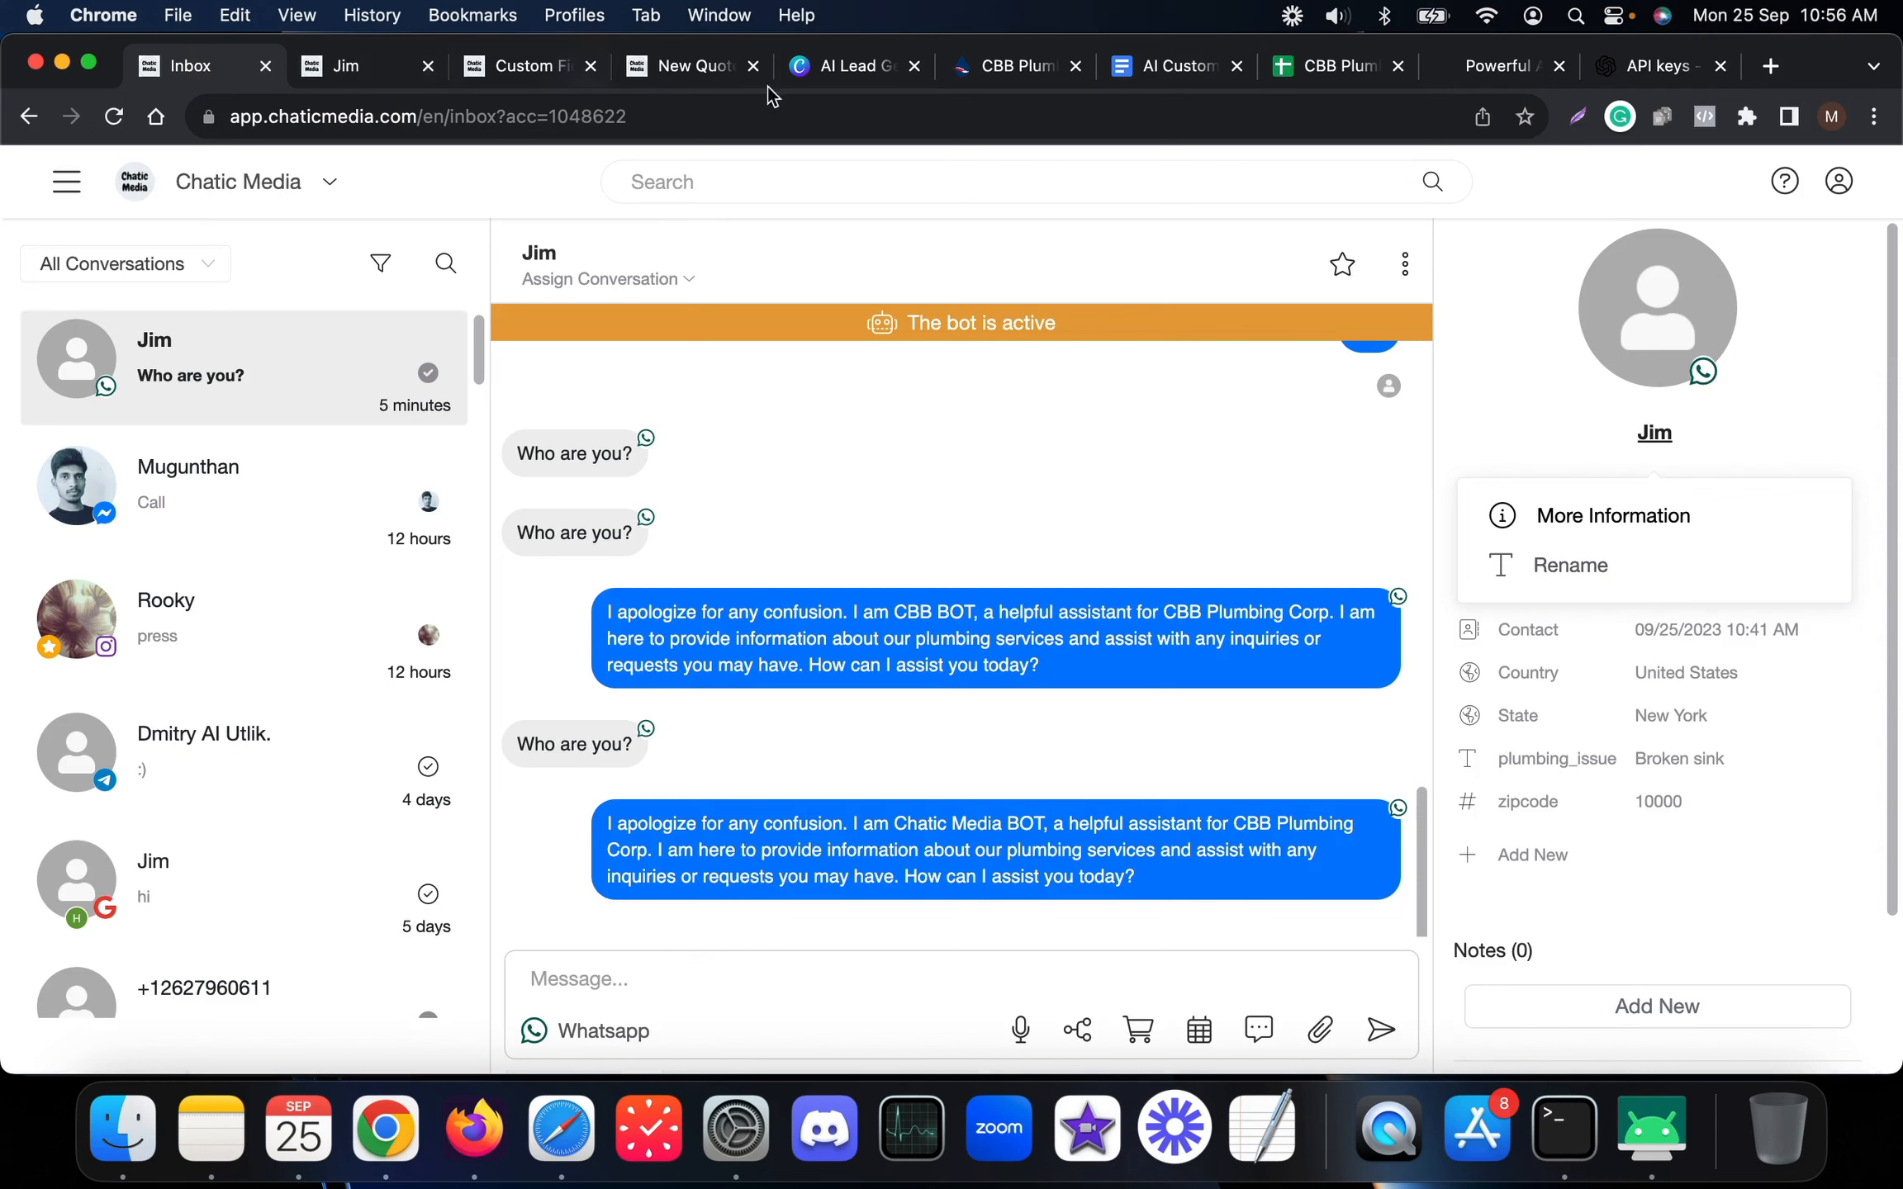
pyautogui.click(1346, 72)
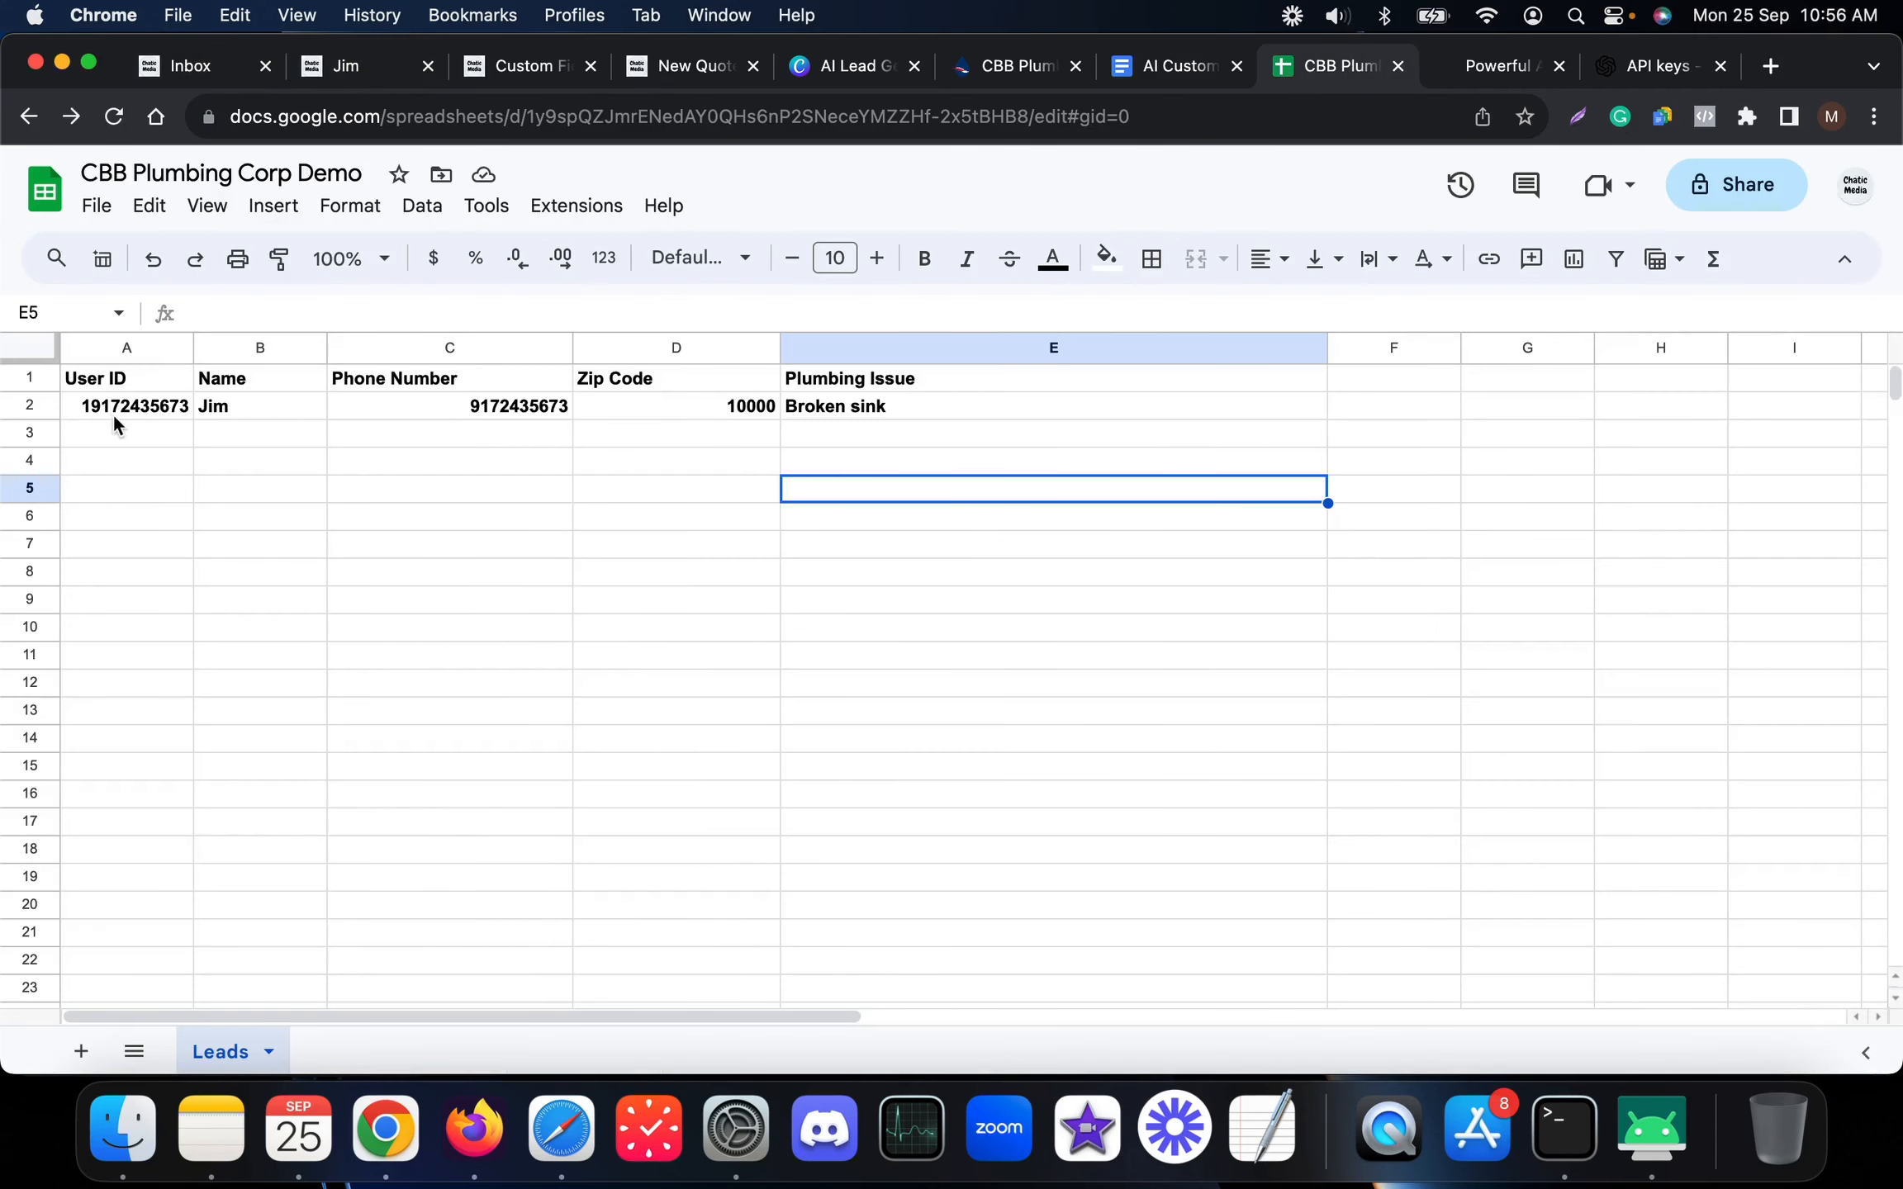
pyautogui.click(145, 413)
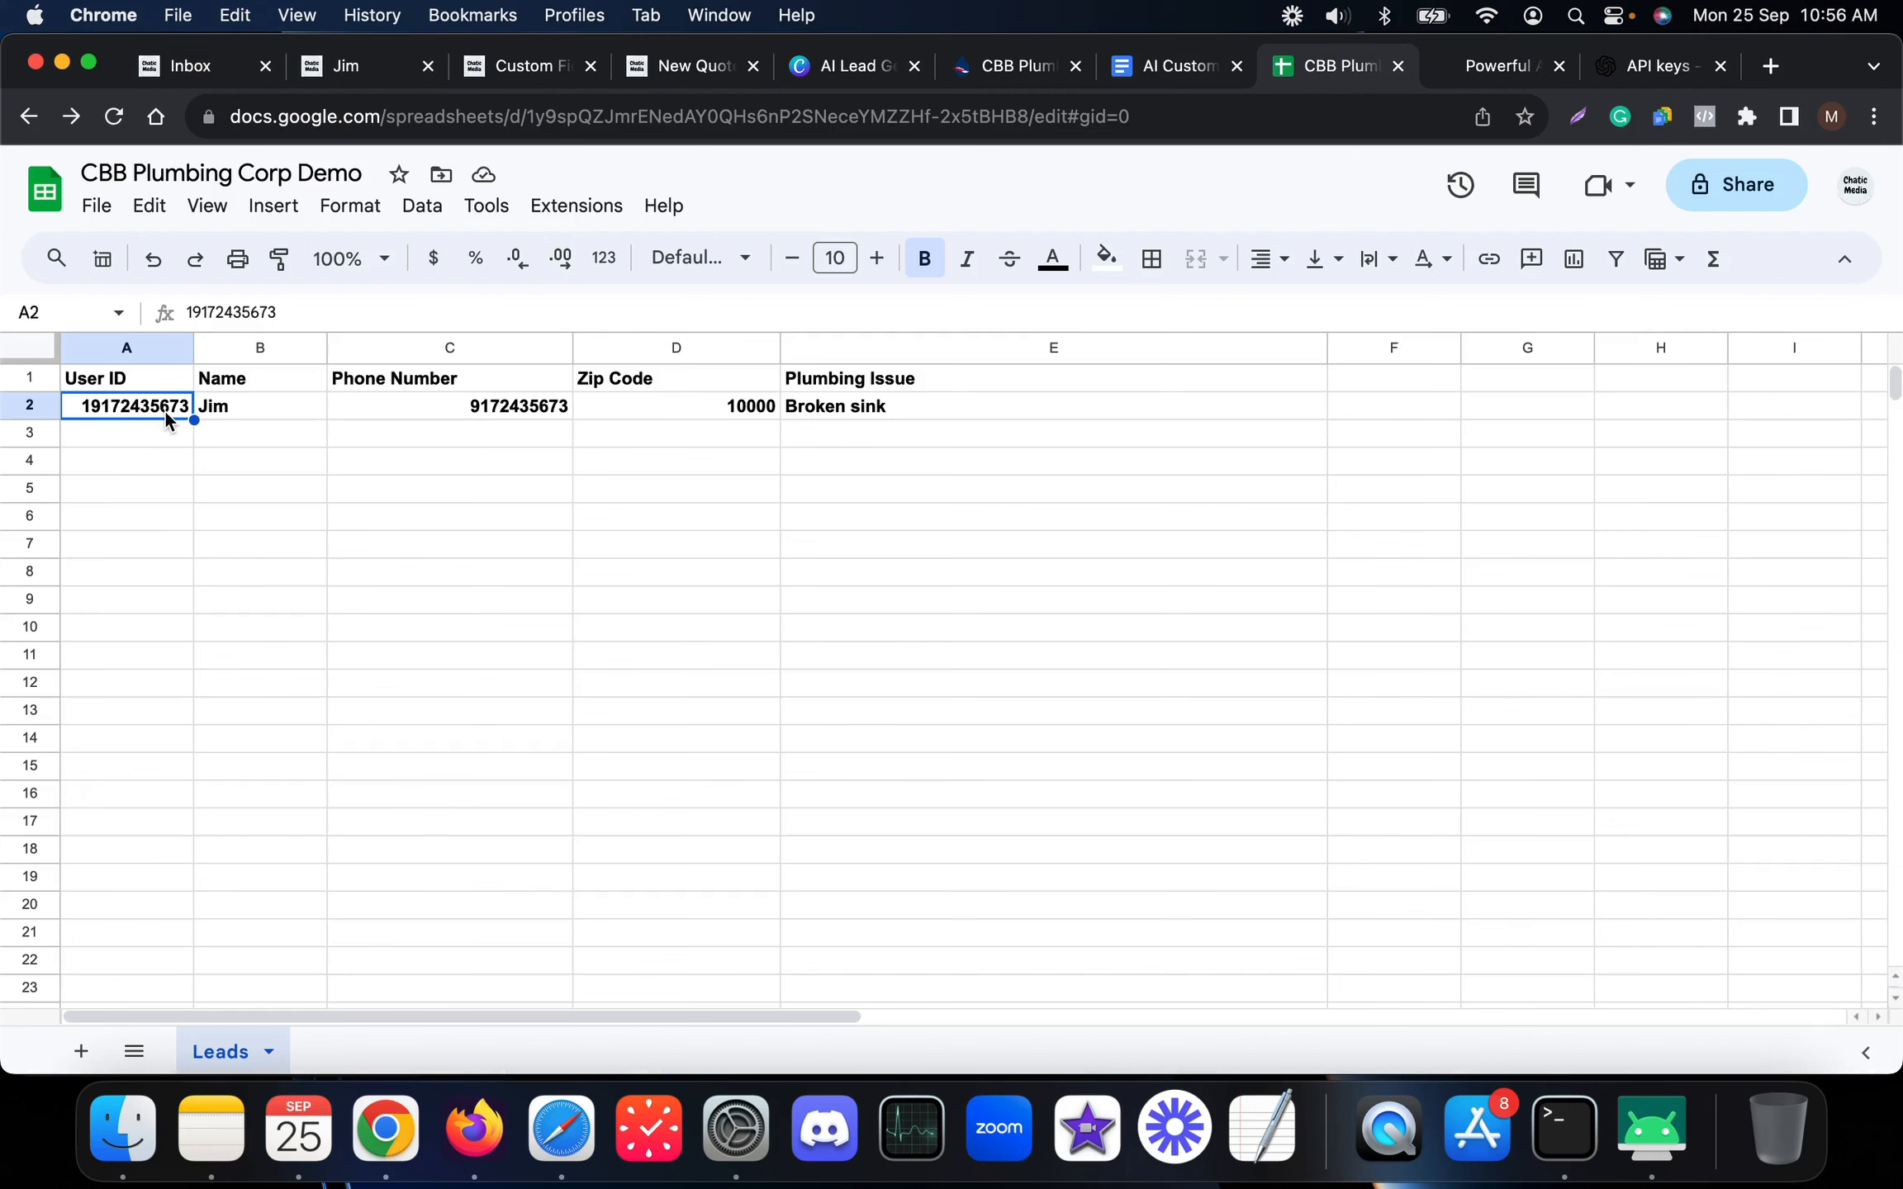
pyautogui.click(376, 70)
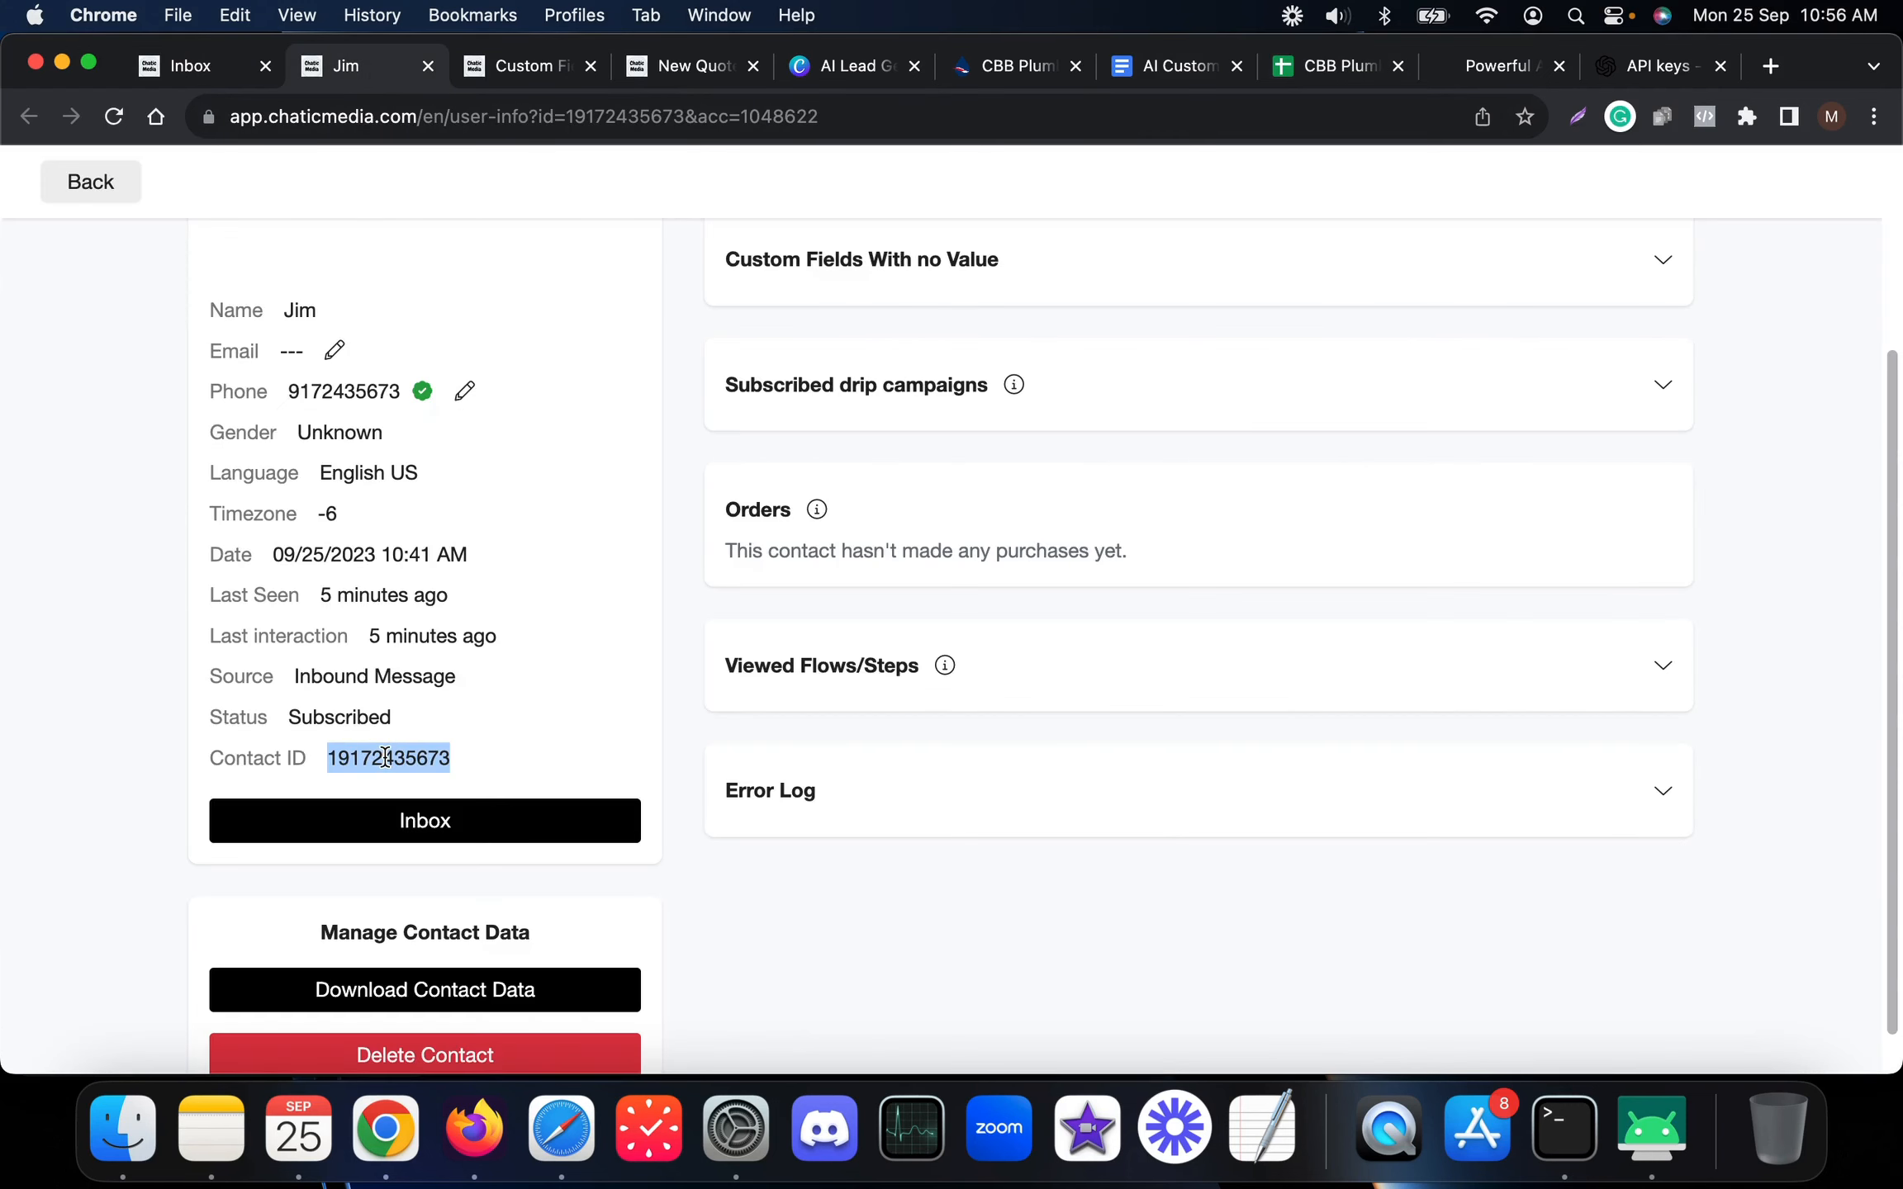
pyautogui.click(201, 70)
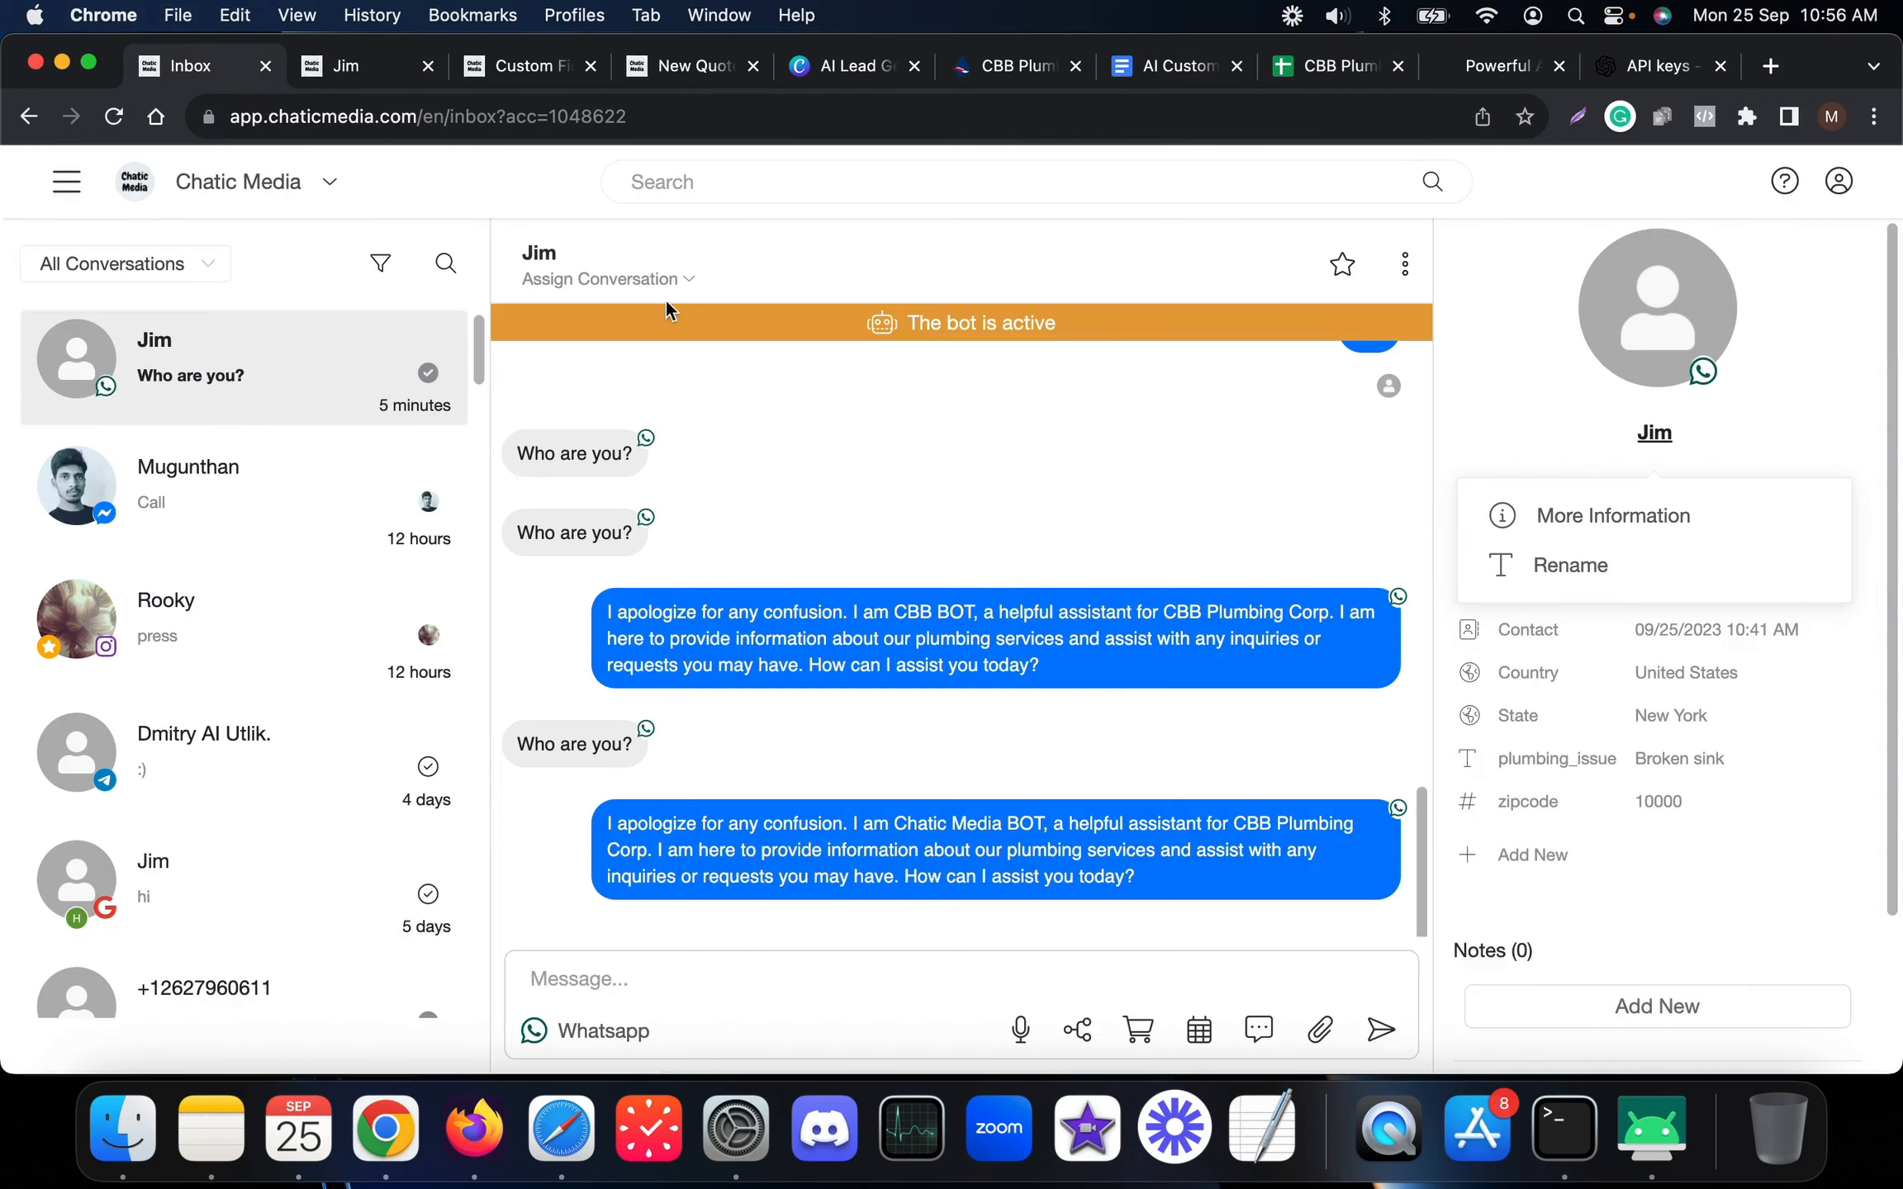
# Cancel the quote rule's Google Sheets settings without saving changes
pyautogui.click(535, 71)
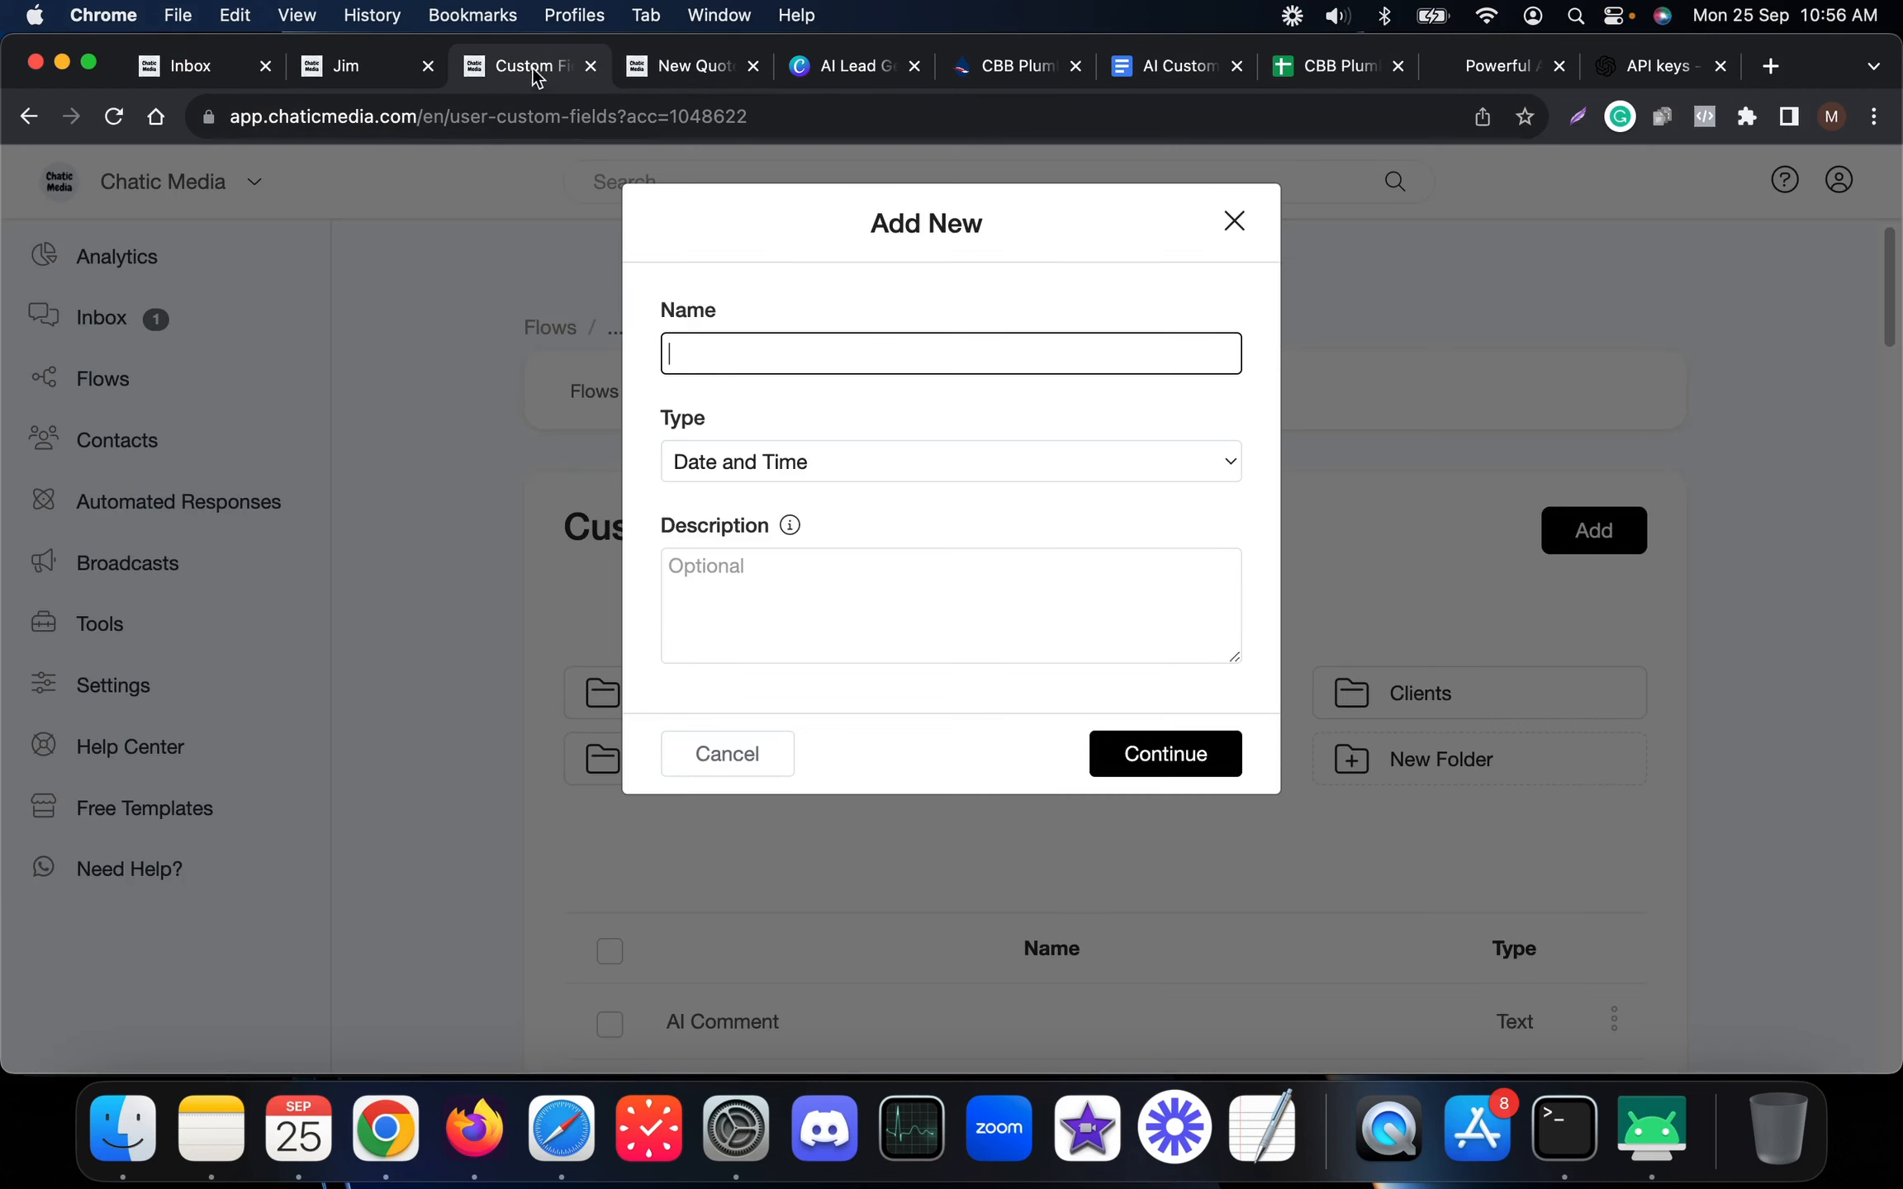
pyautogui.click(673, 66)
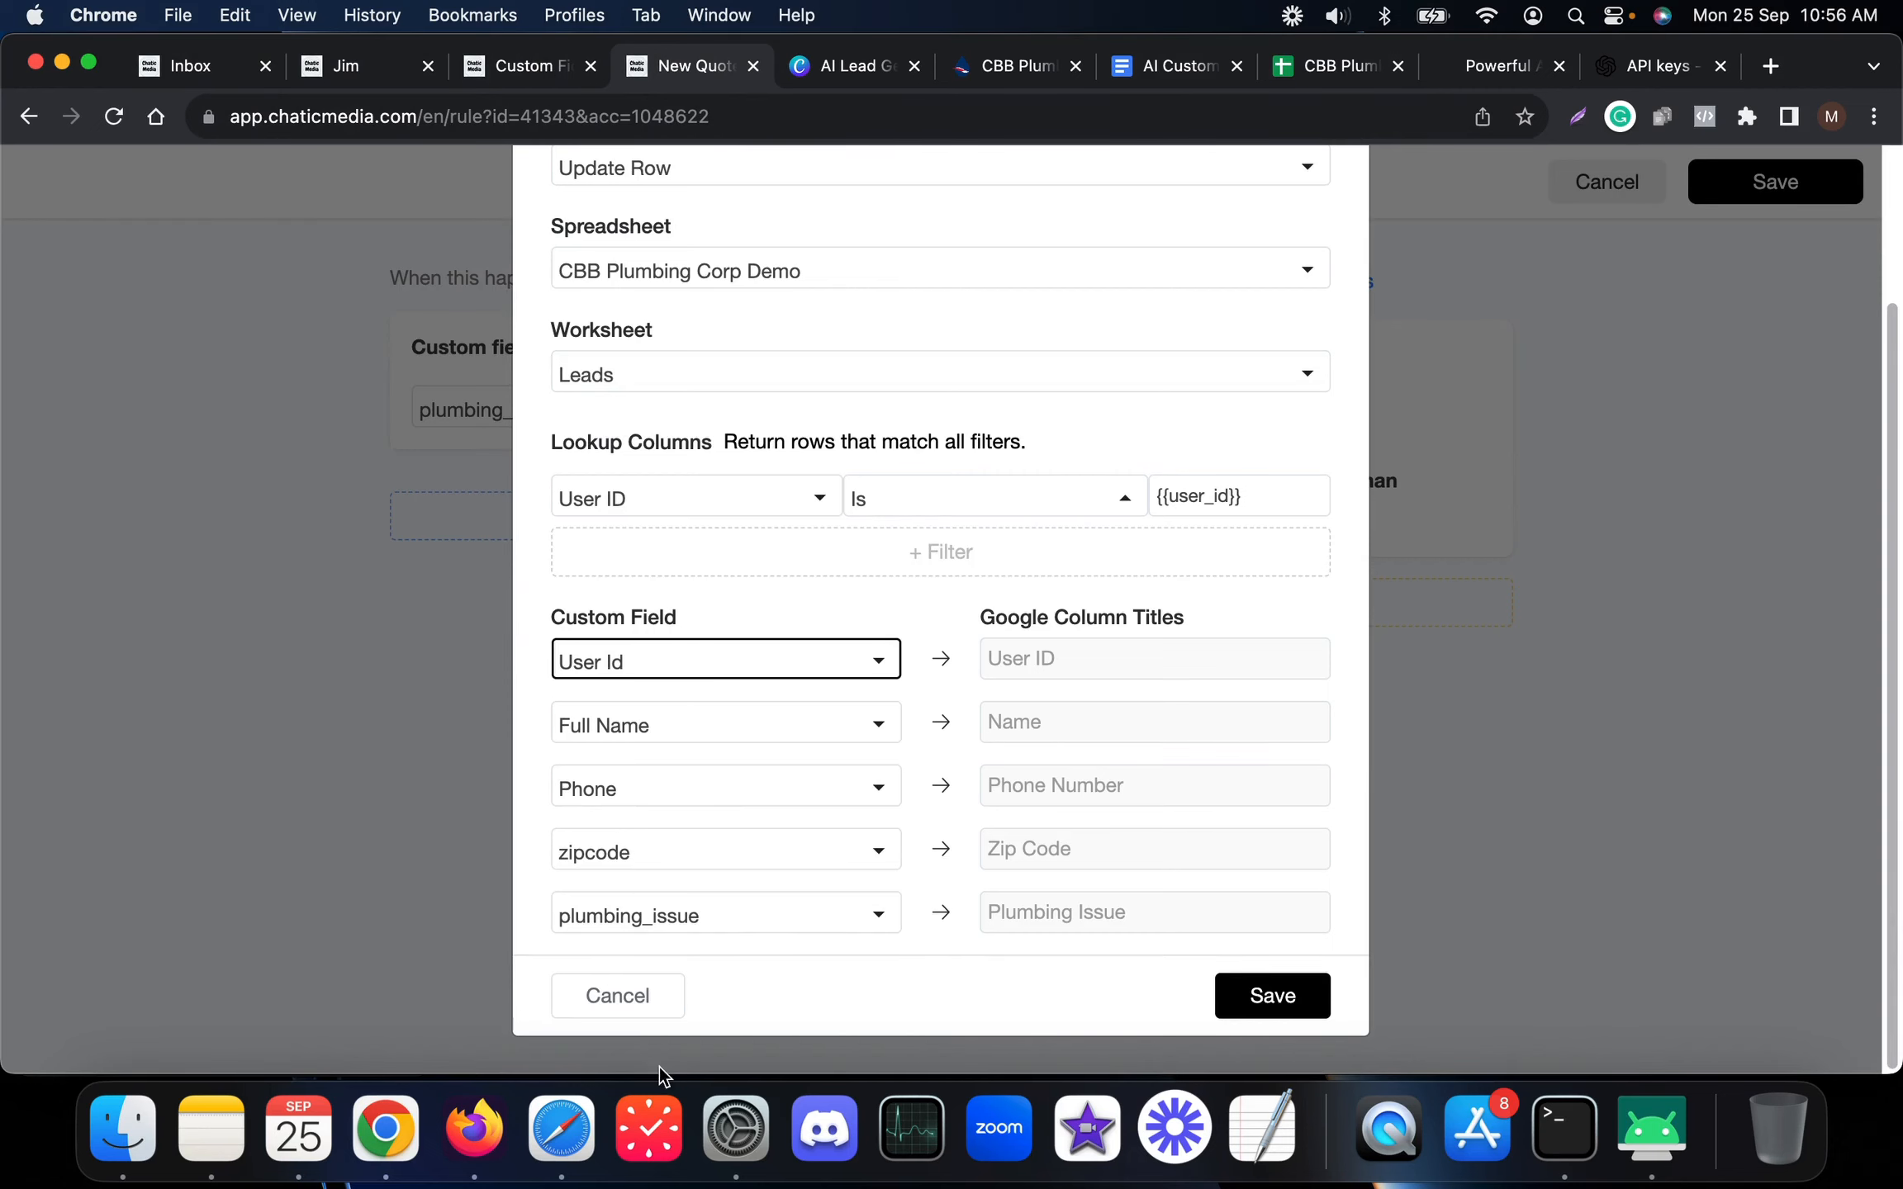
pyautogui.click(632, 1012)
# Review the list of addable actions, then bring up the AI Lead Generation Chatbot Canva design
pyautogui.moveTo(1208, 478)
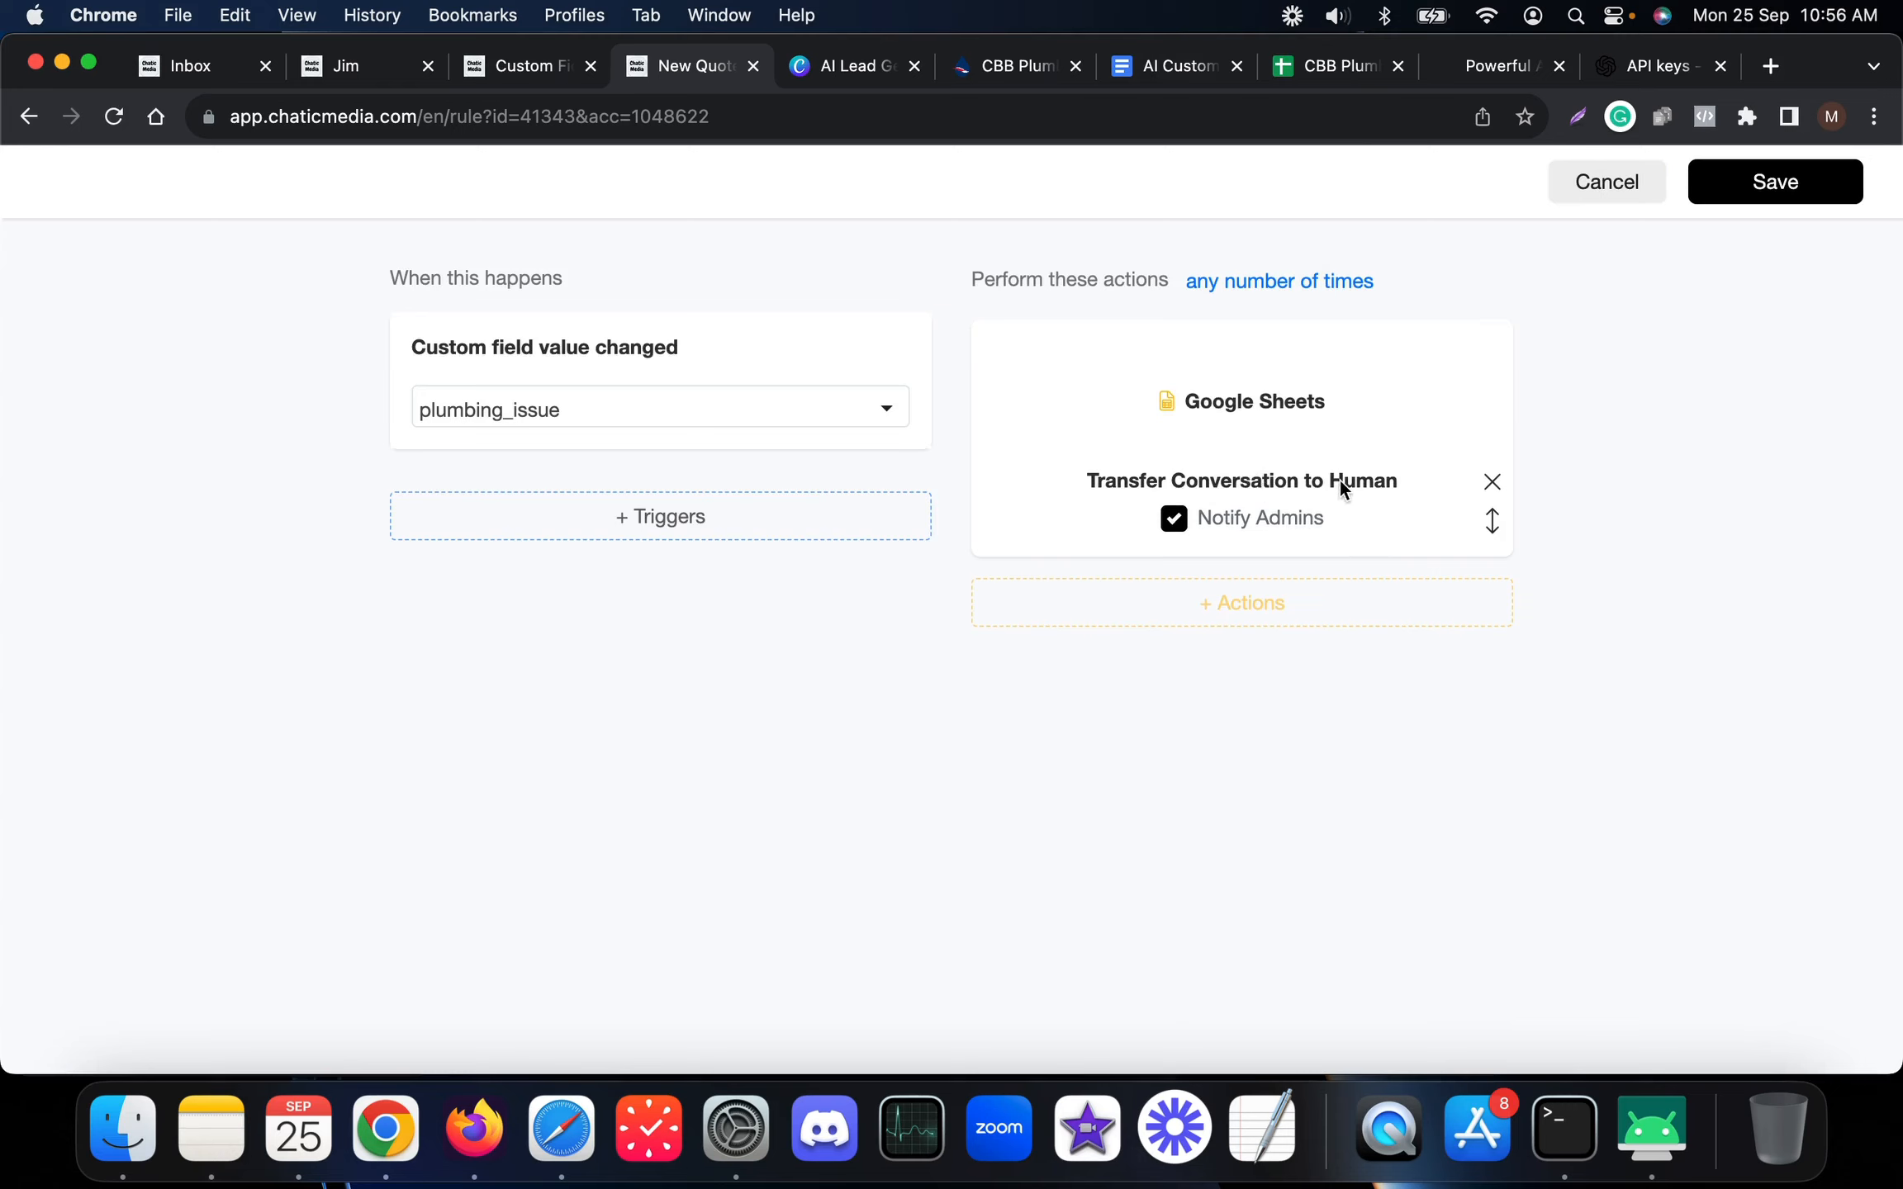
pyautogui.click(1215, 612)
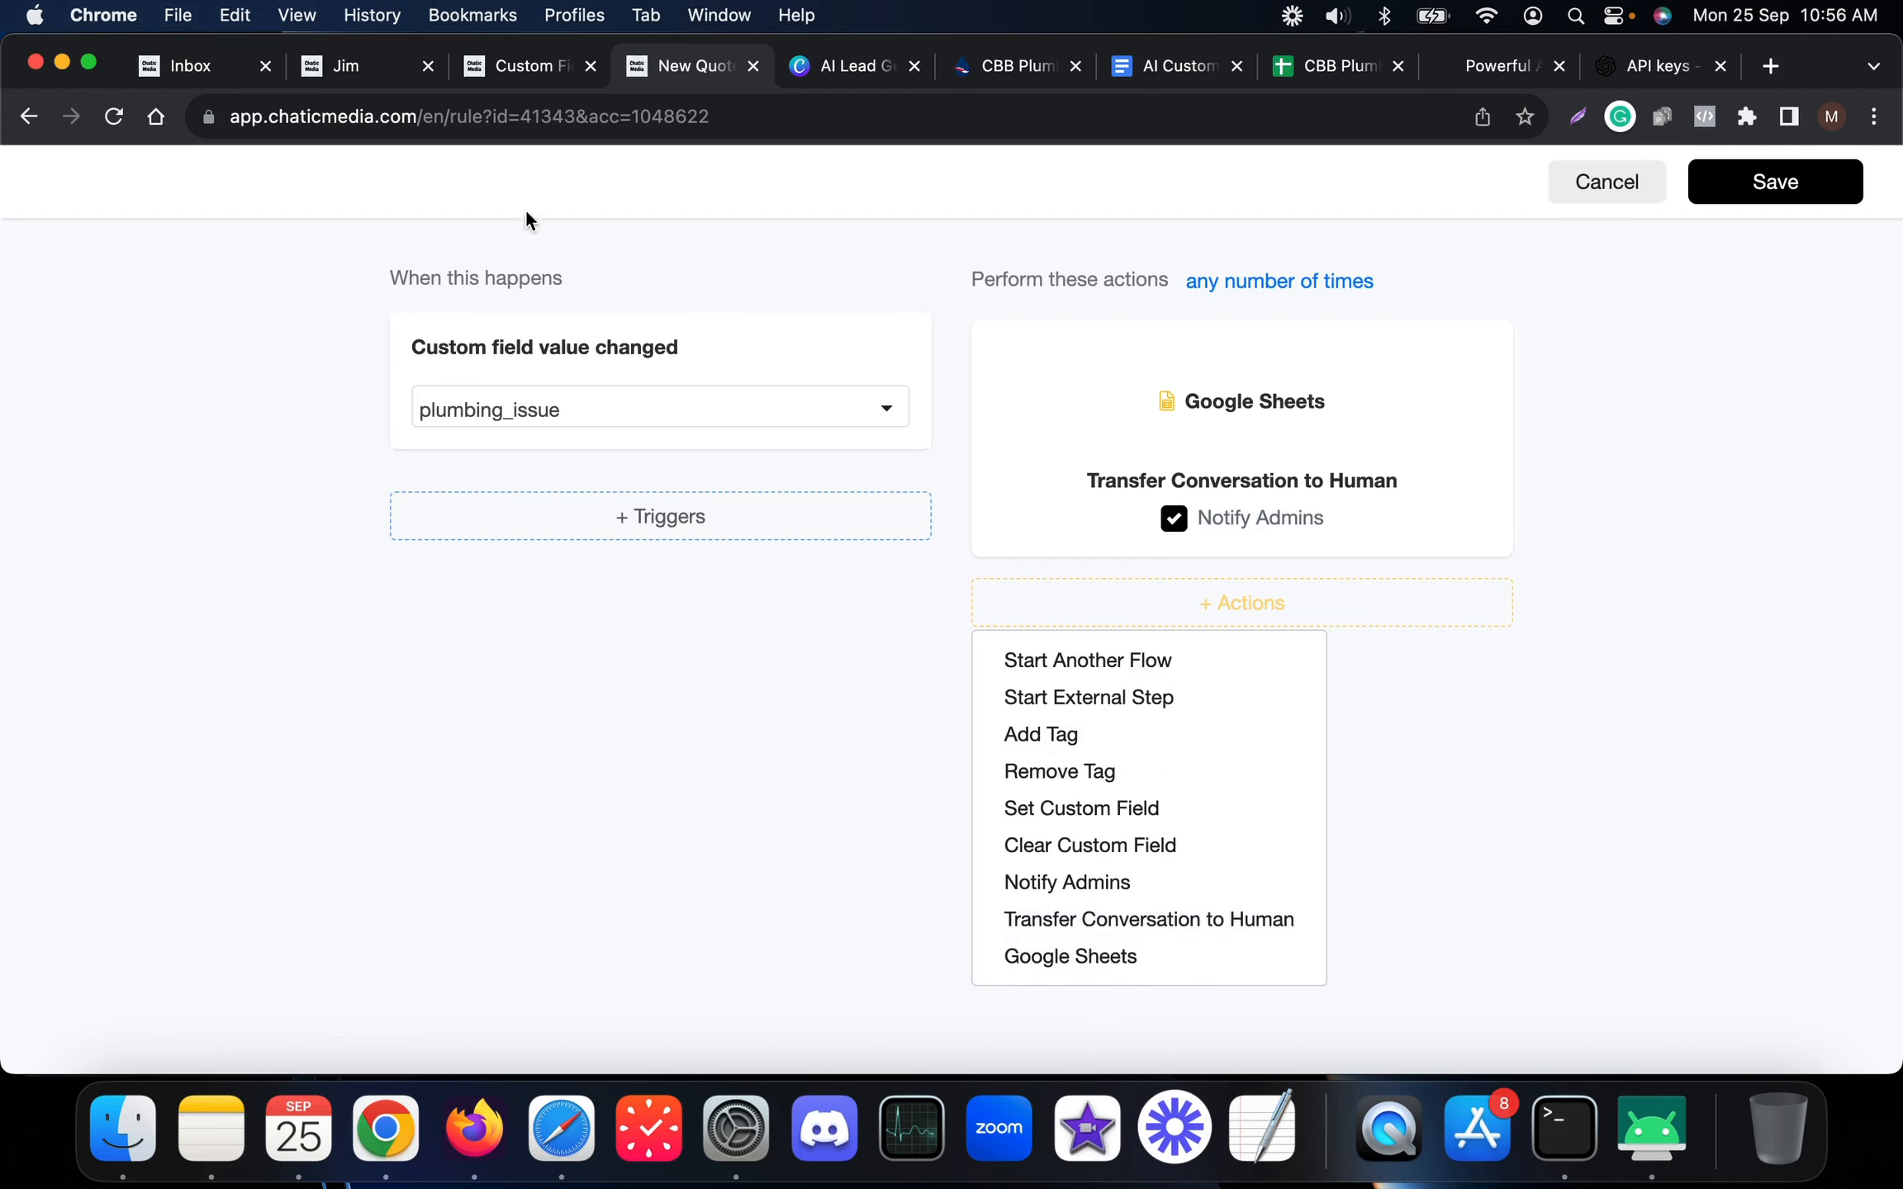
pyautogui.click(809, 70)
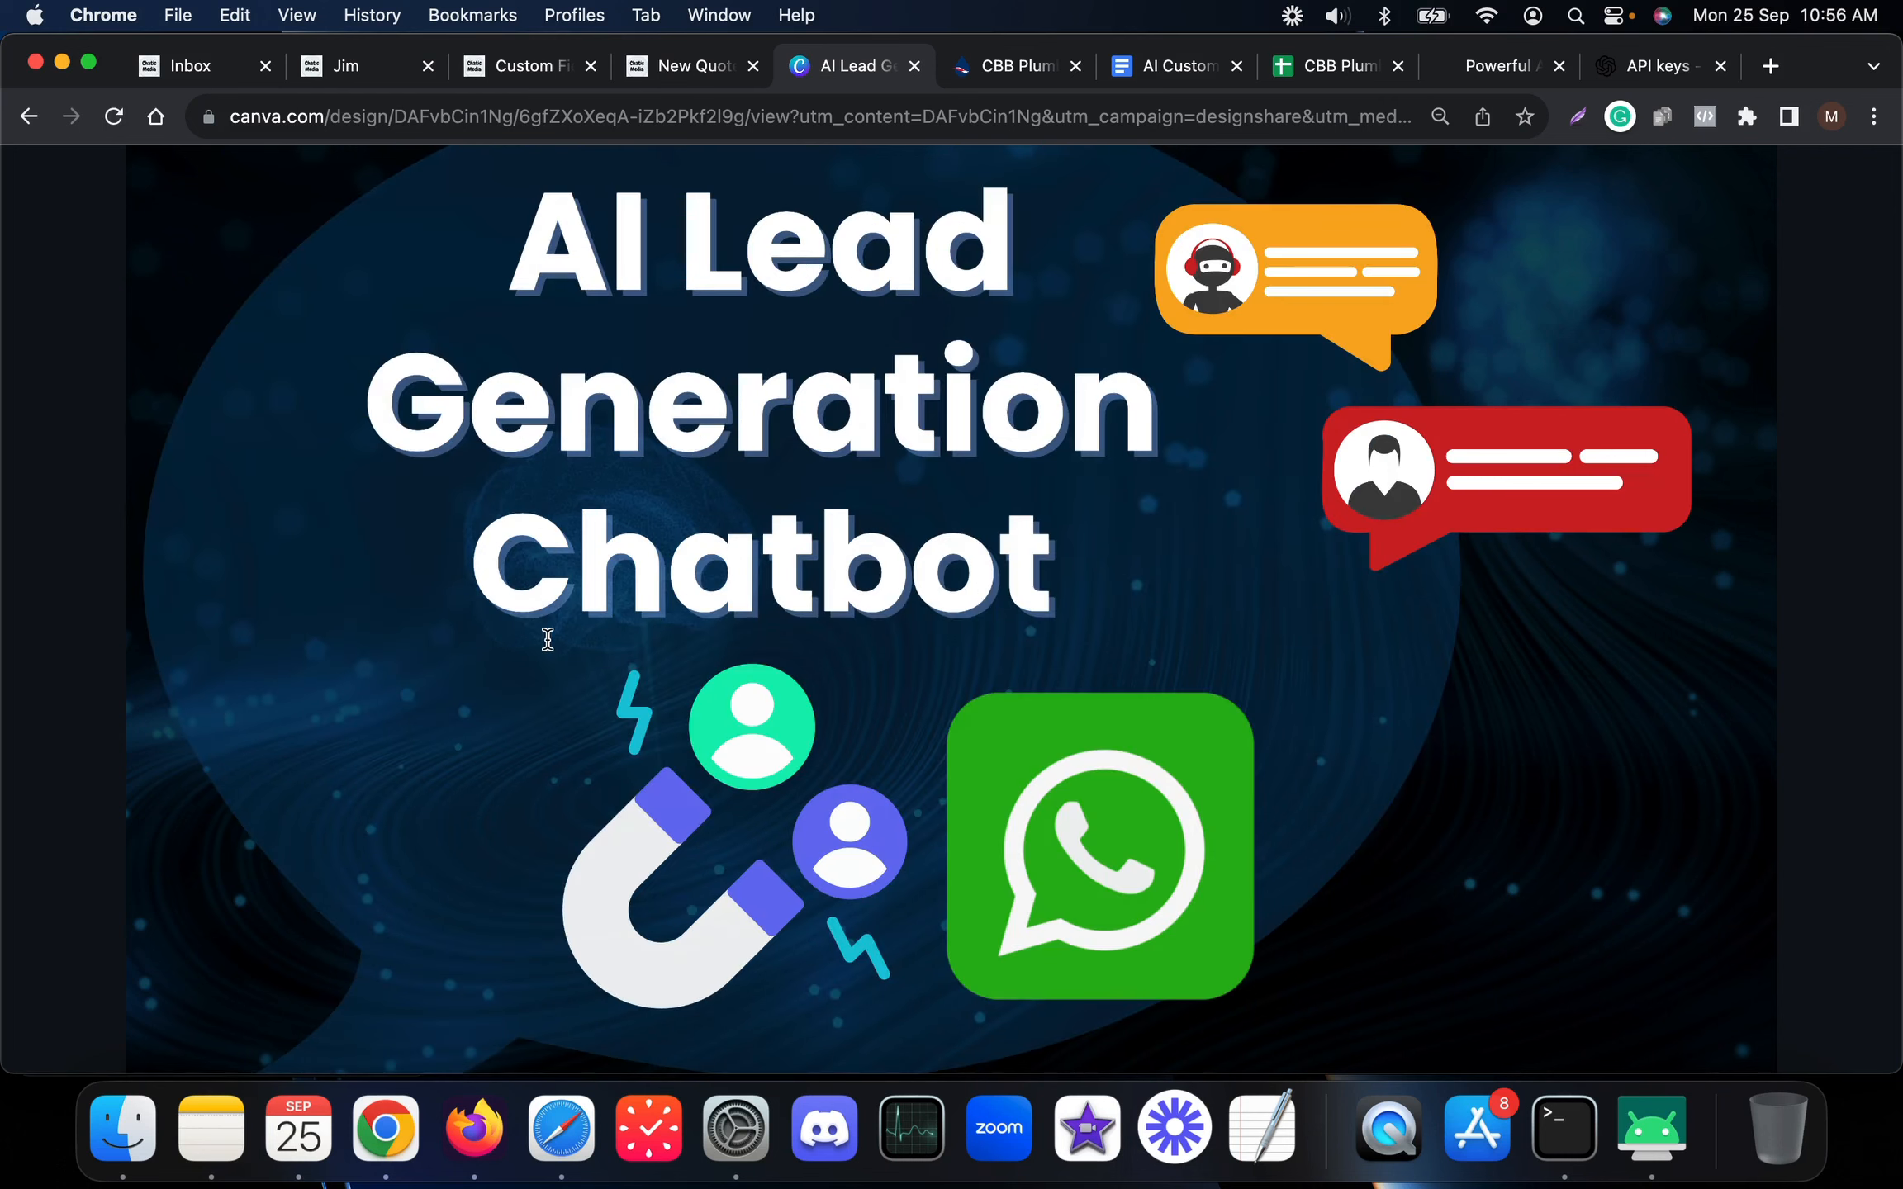